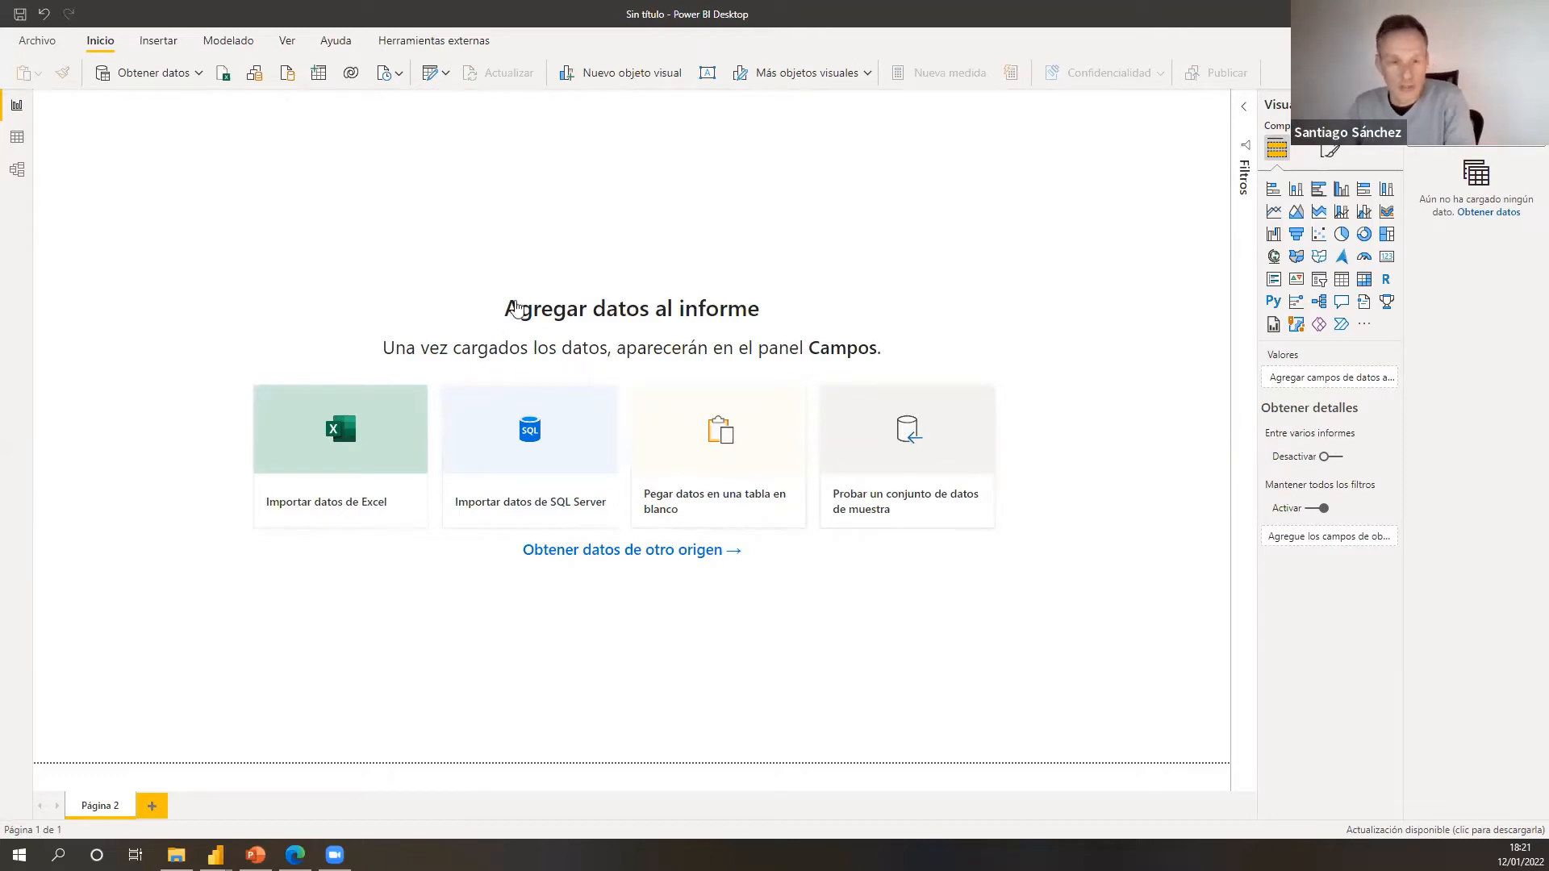
key(alt+Tab)
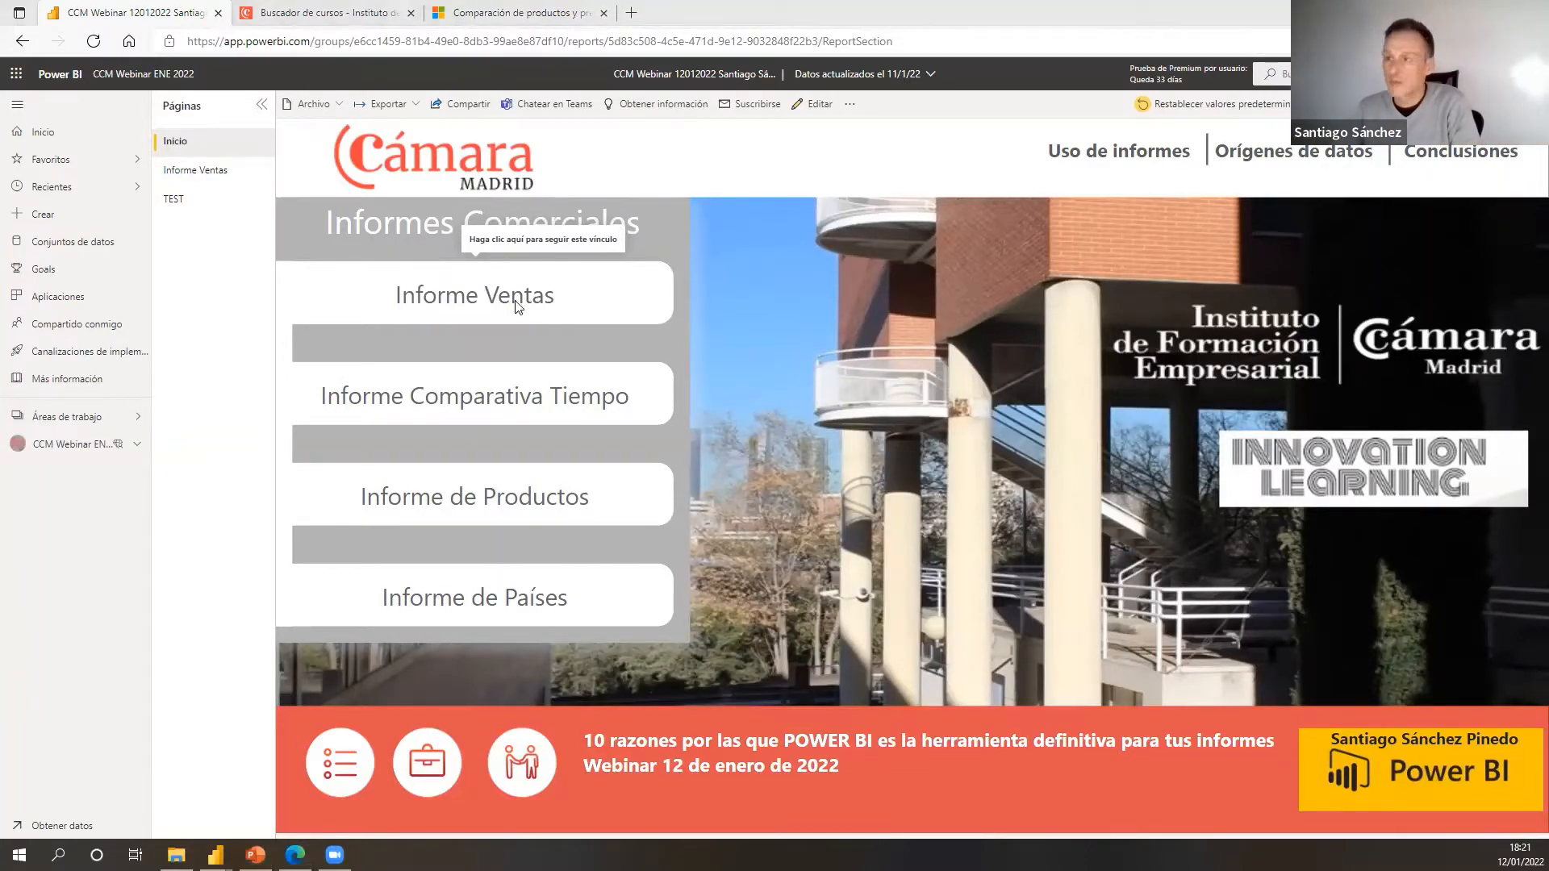
key(alt+Tab)
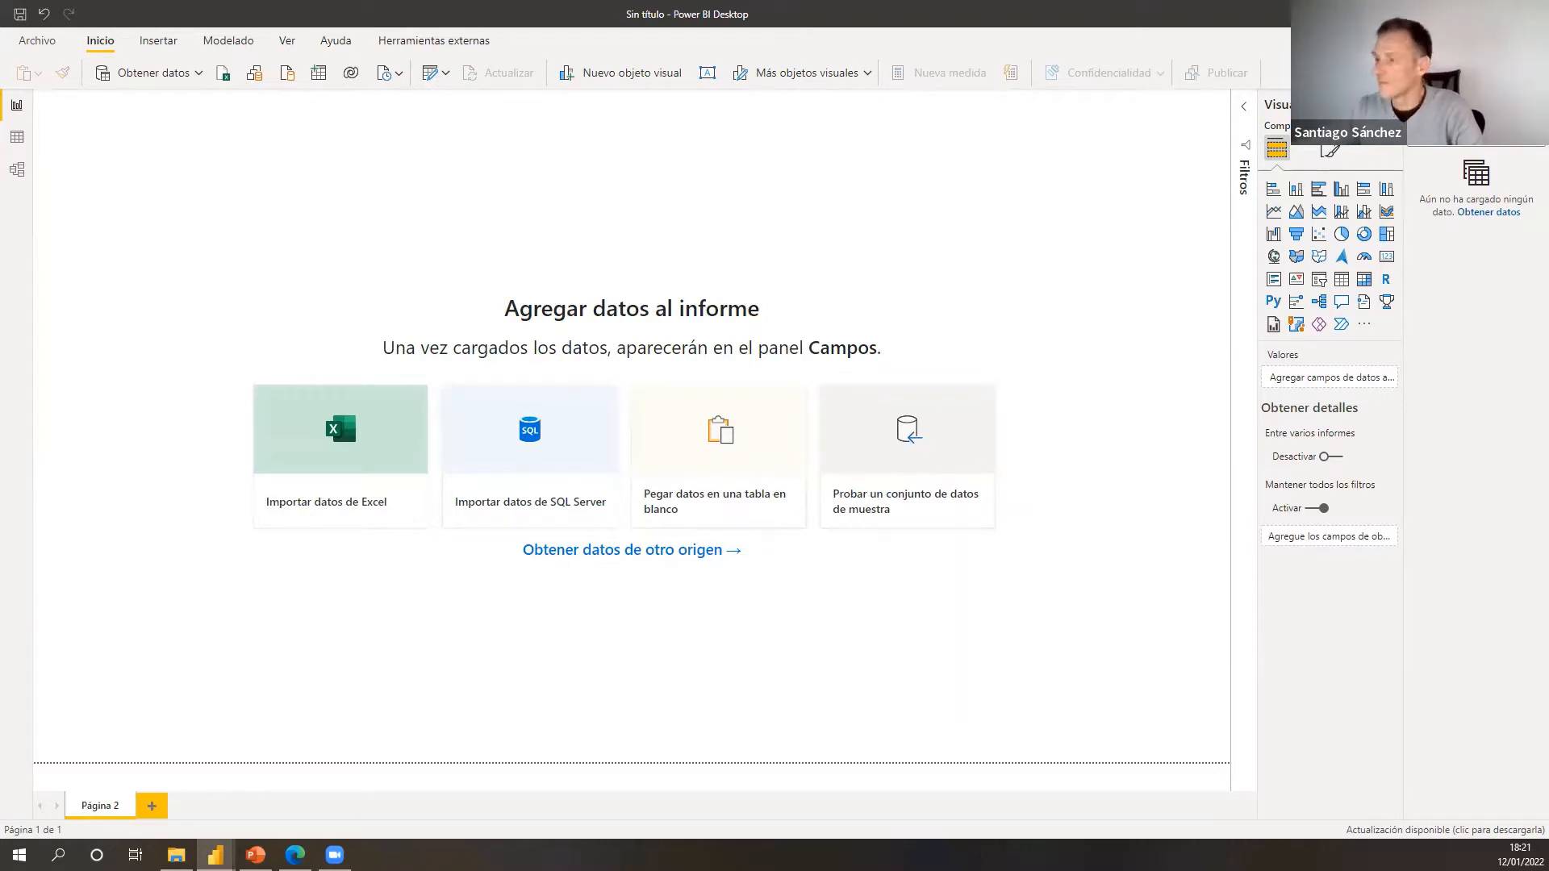
click(907, 457)
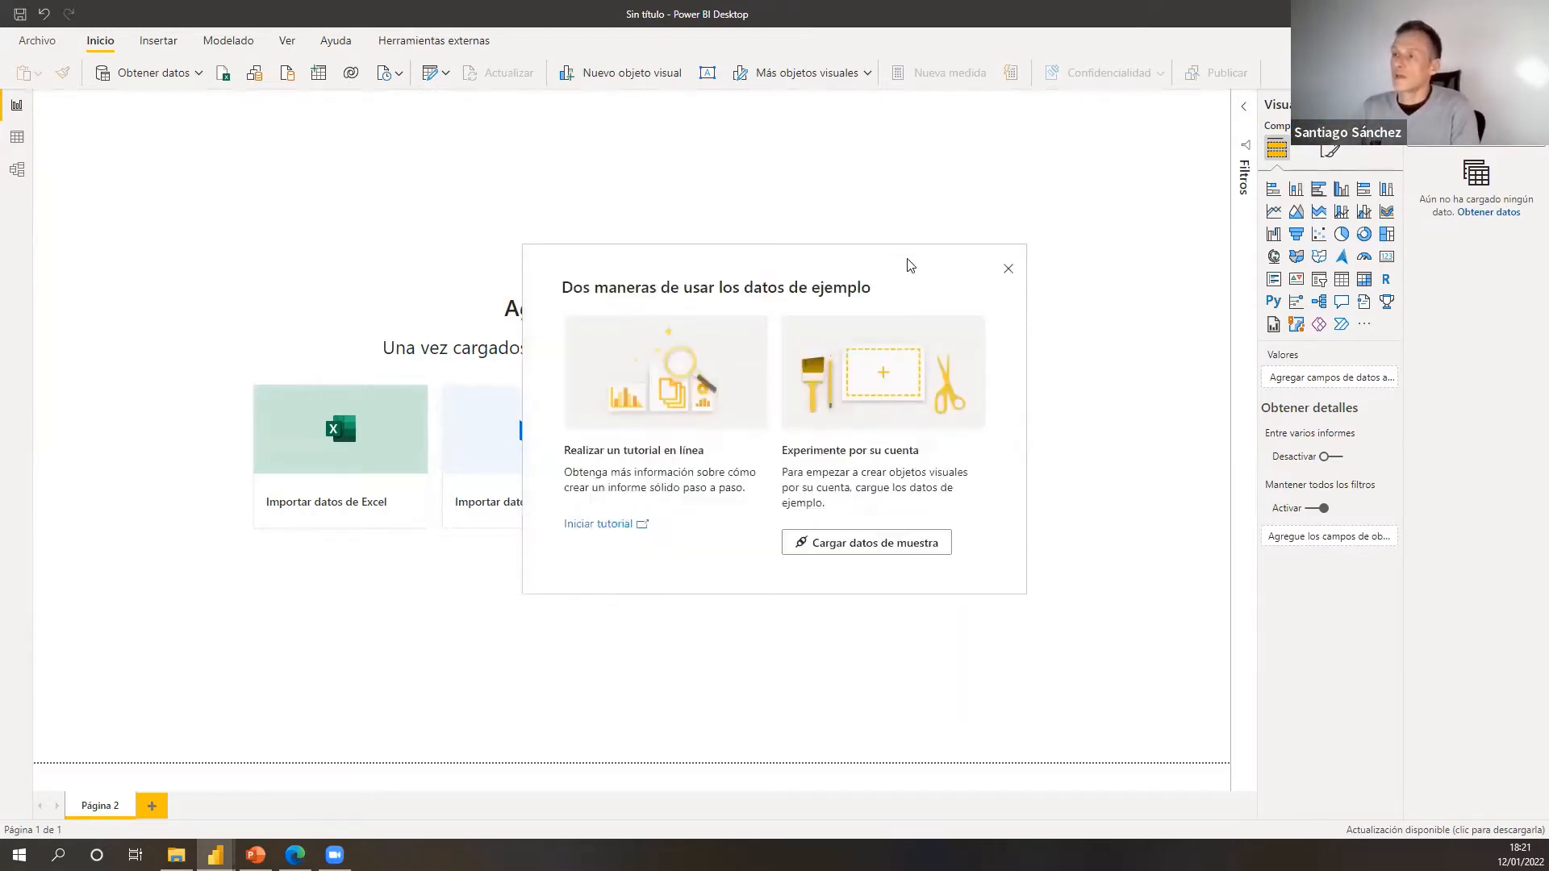
click(1009, 272)
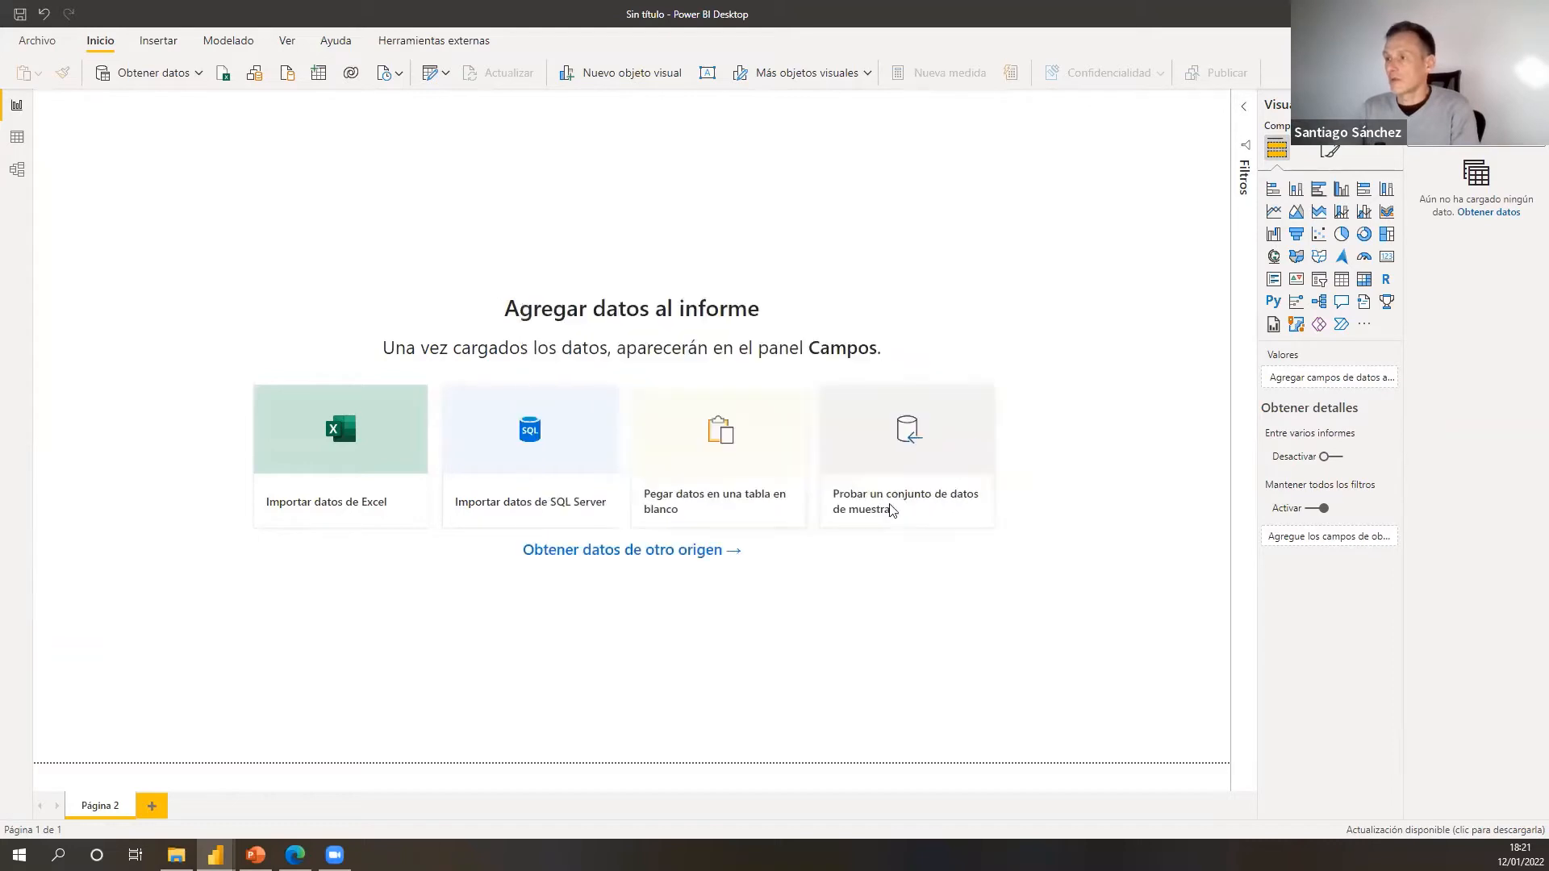
- Open the built-in sample dataset, select the financials table from Financial Sample.xlsx and send it to data transformation
click(922, 434)
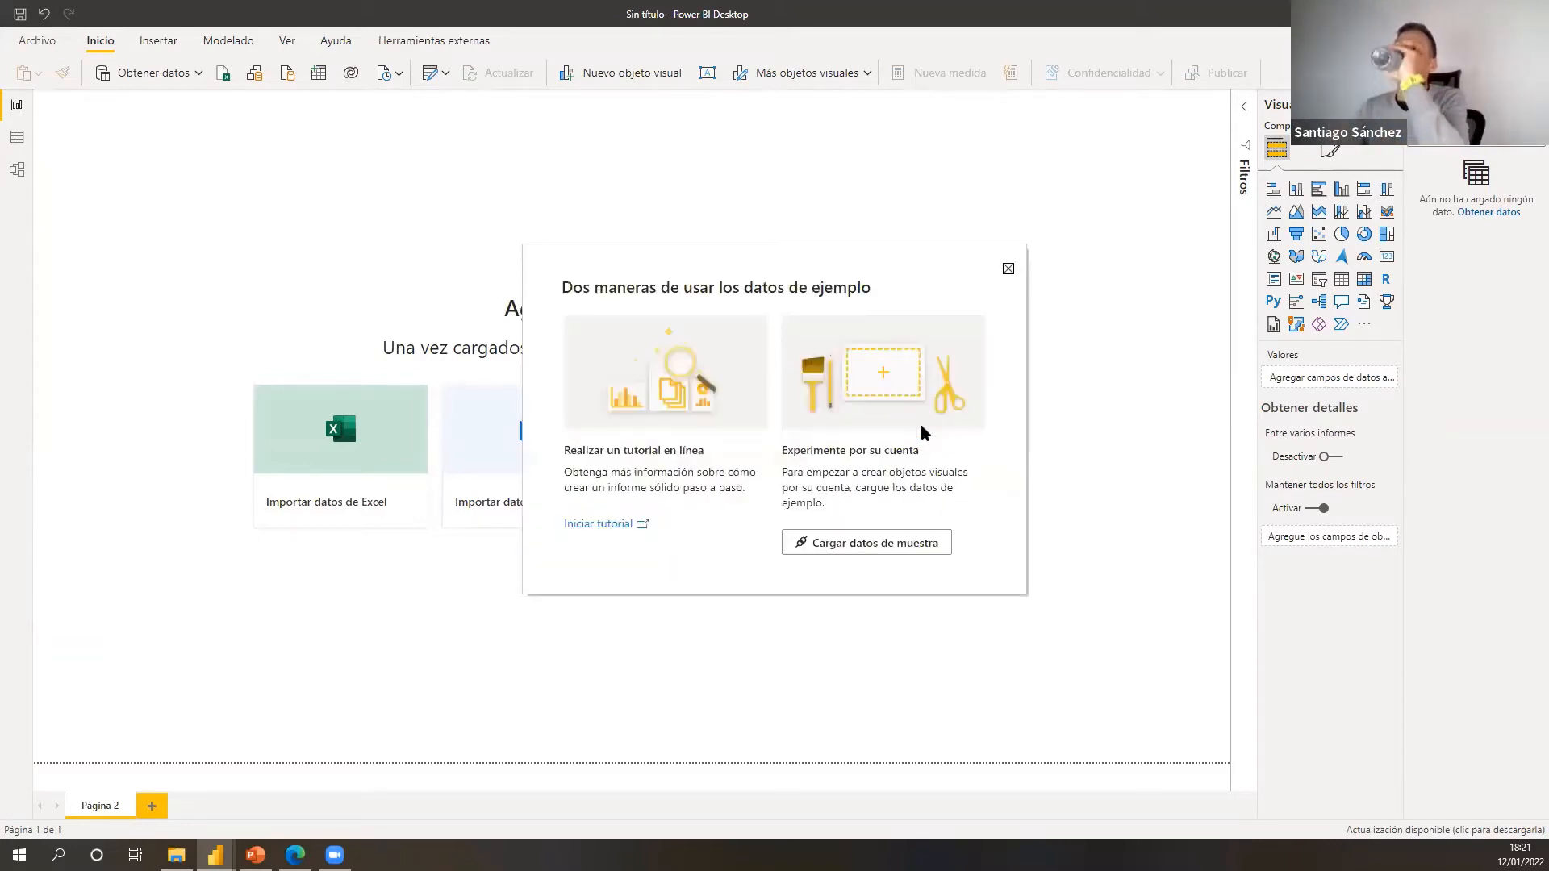
click(916, 547)
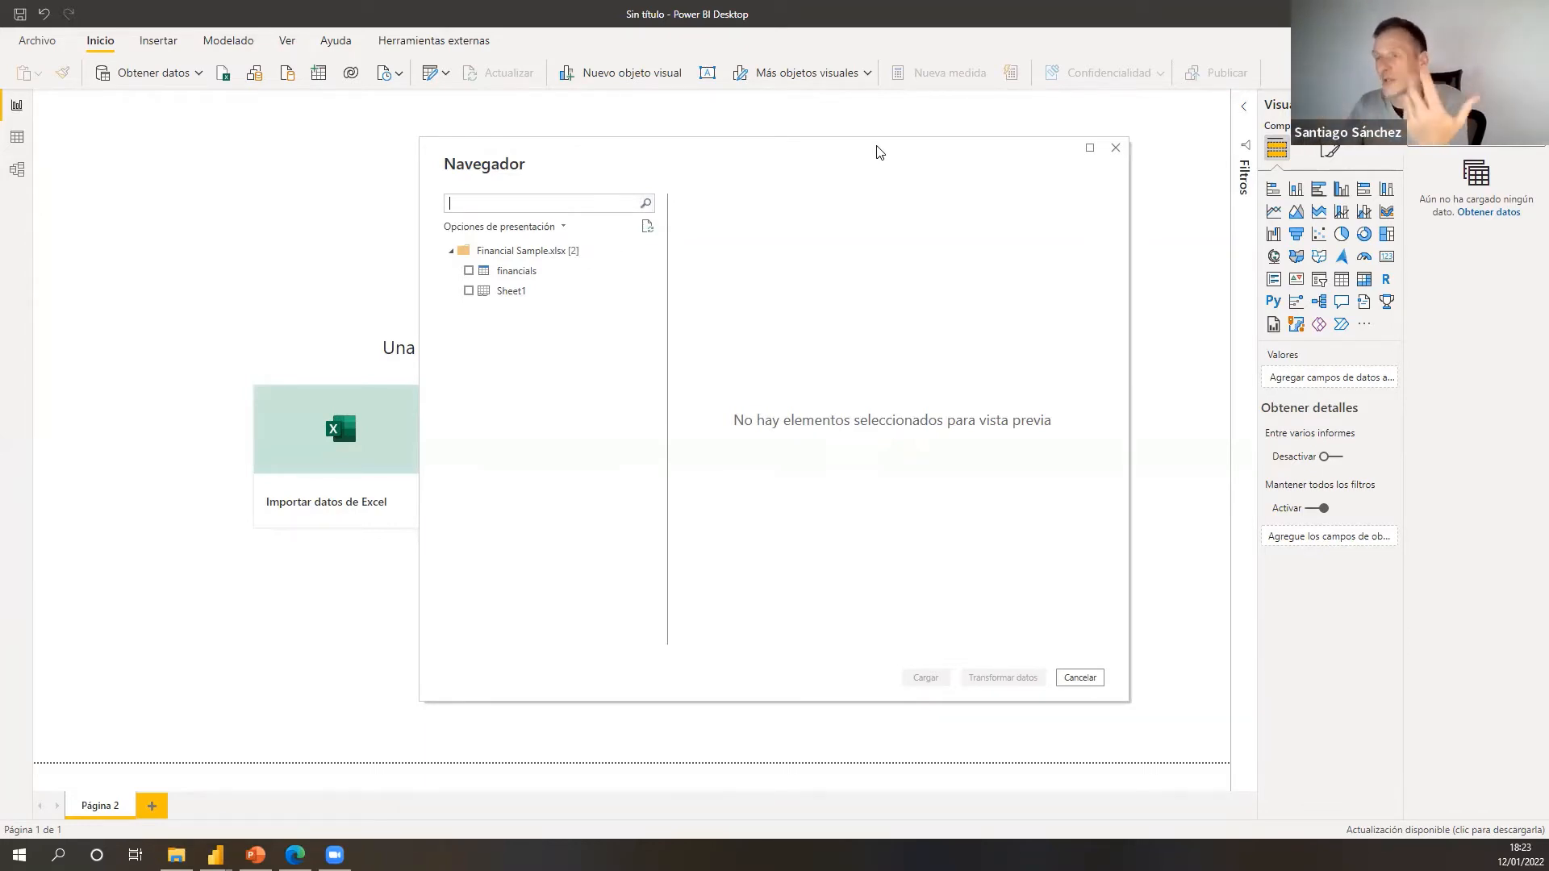
click(469, 270)
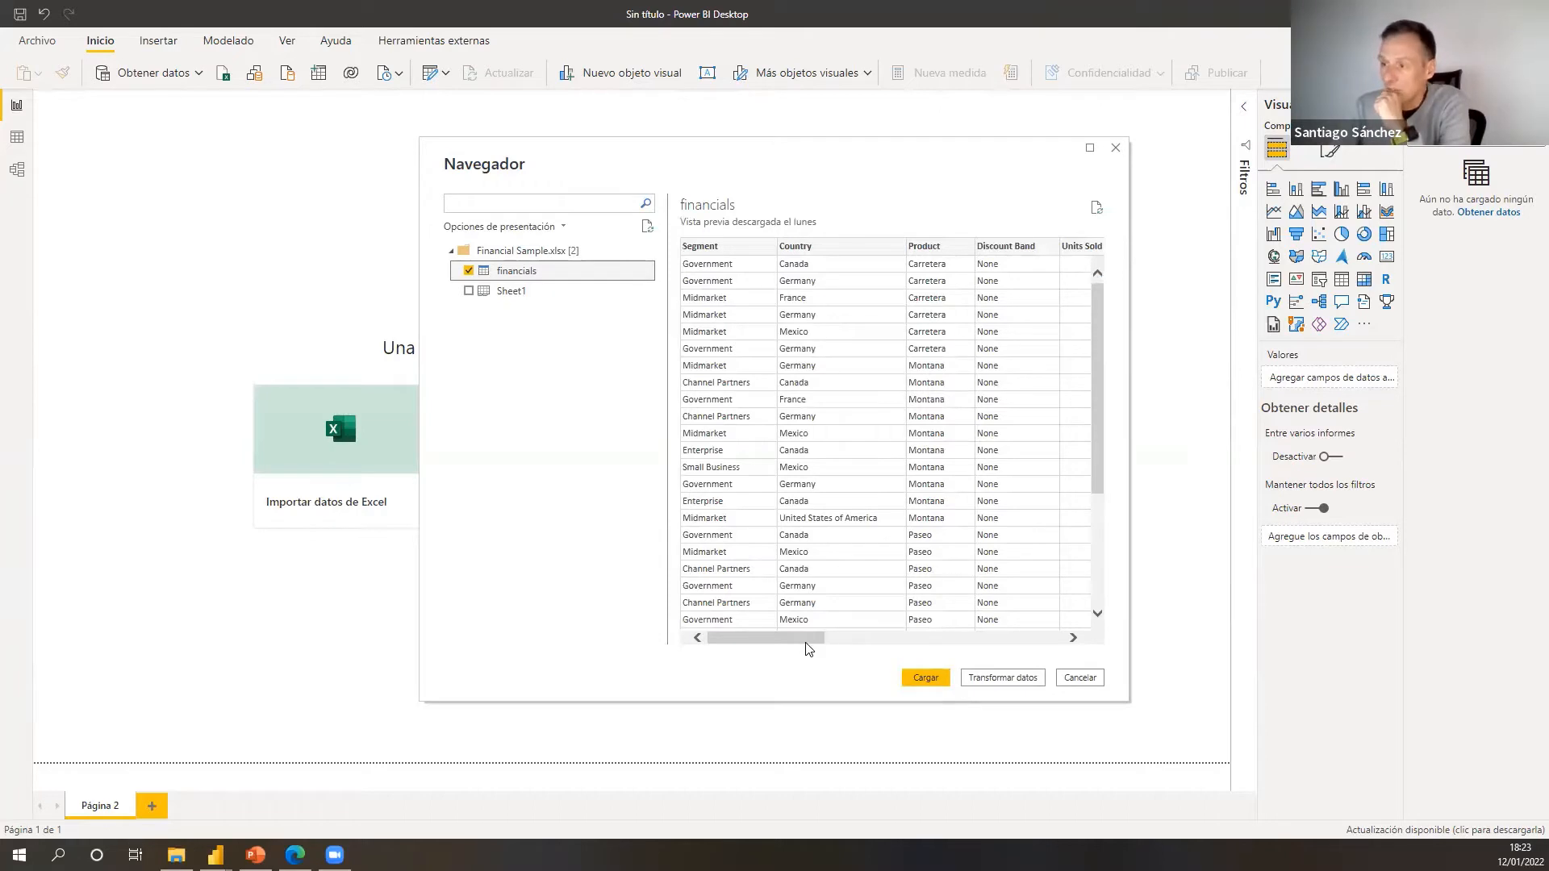
drag(805, 642, 629, 646)
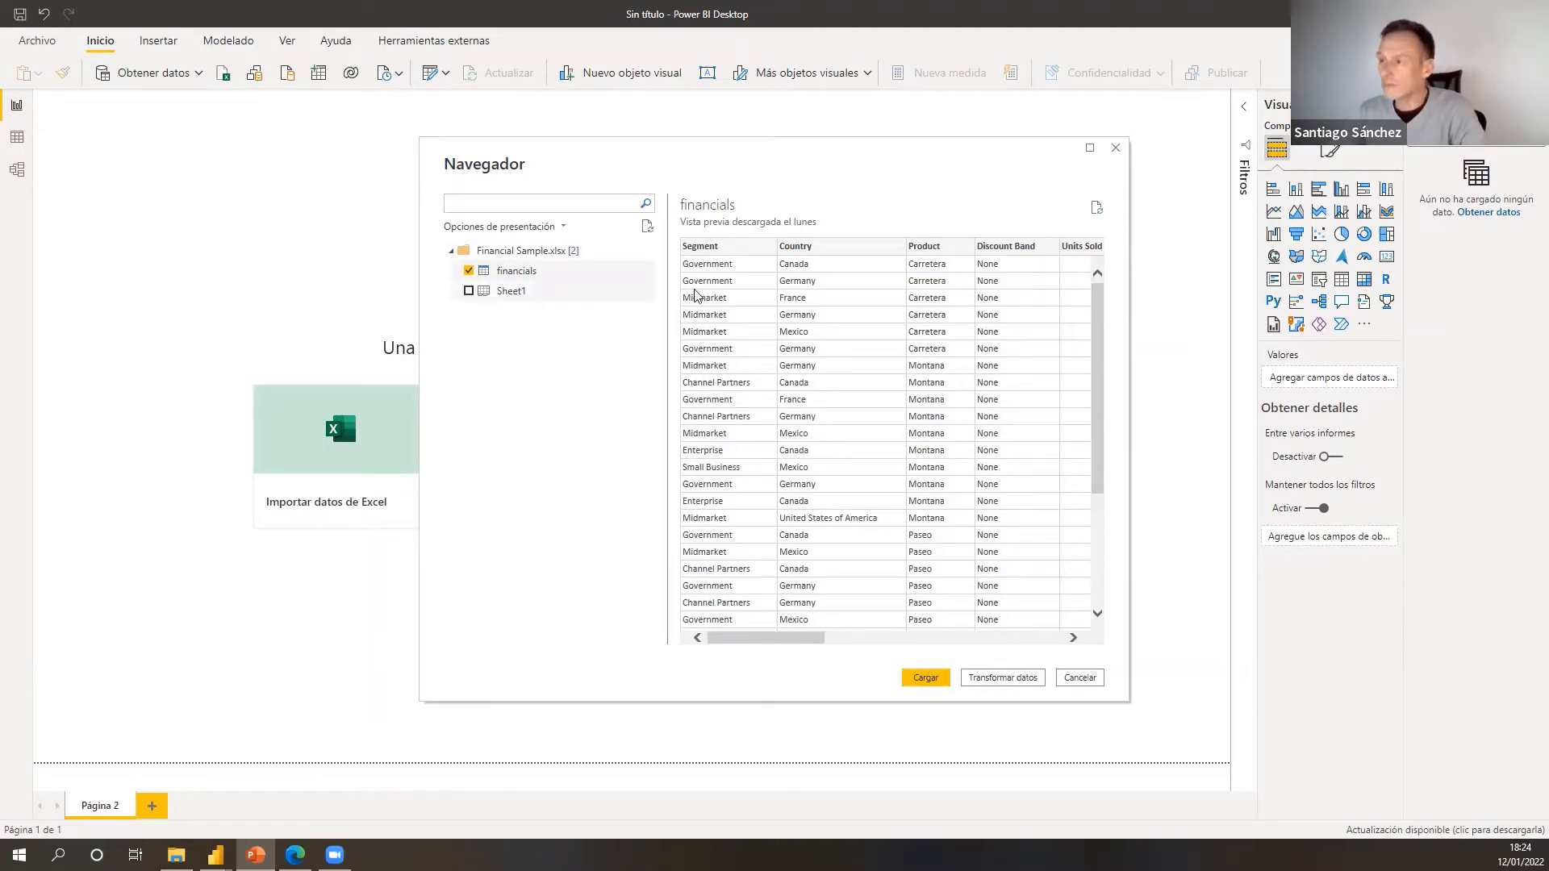
click(1008, 680)
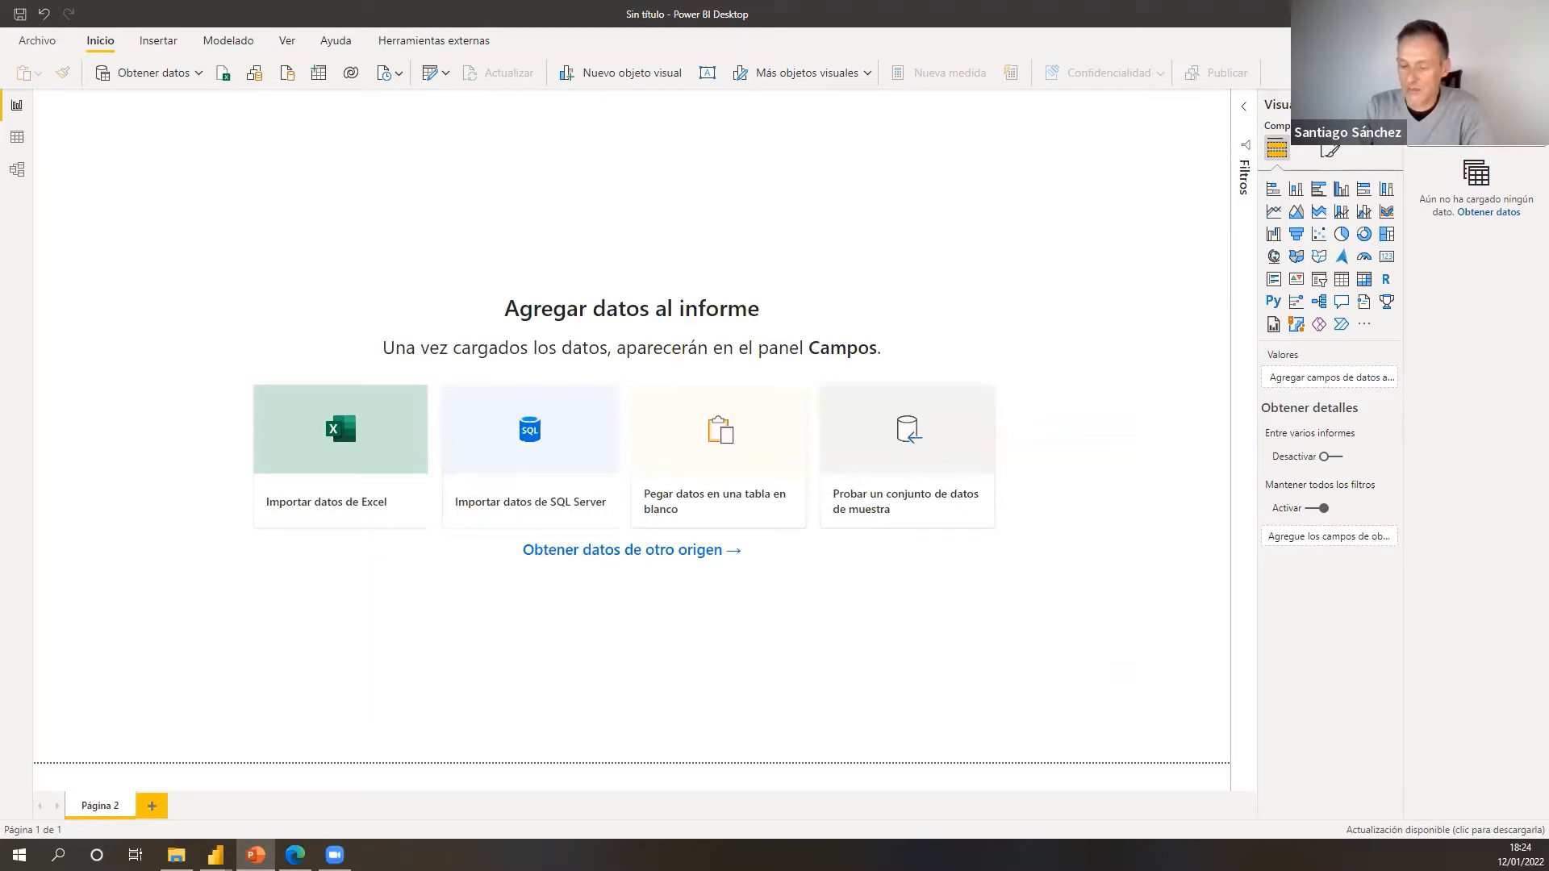
key(alt+Tab)
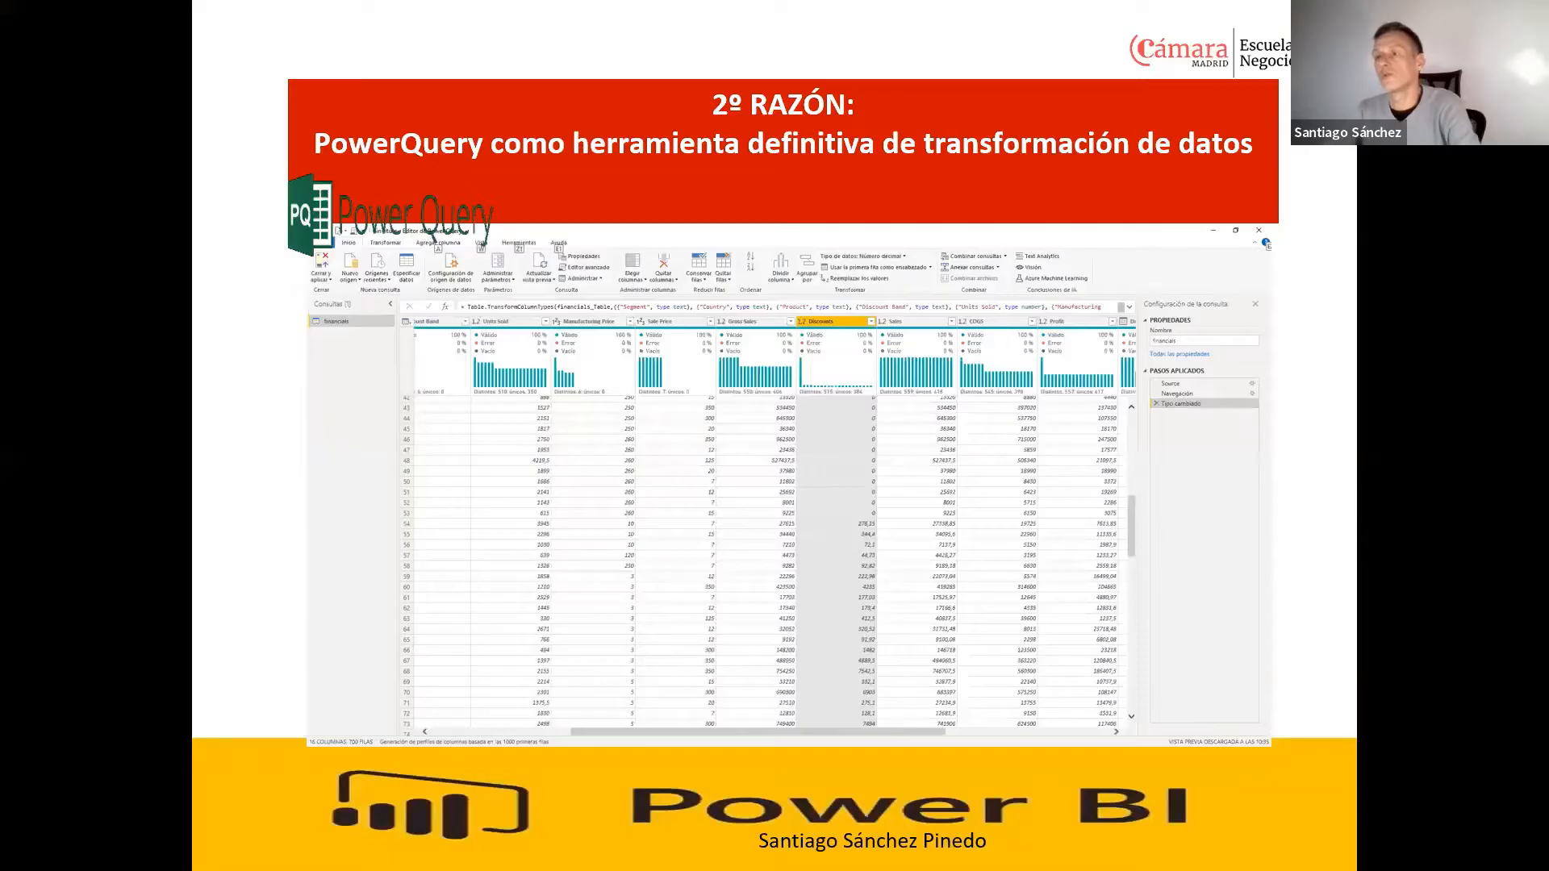
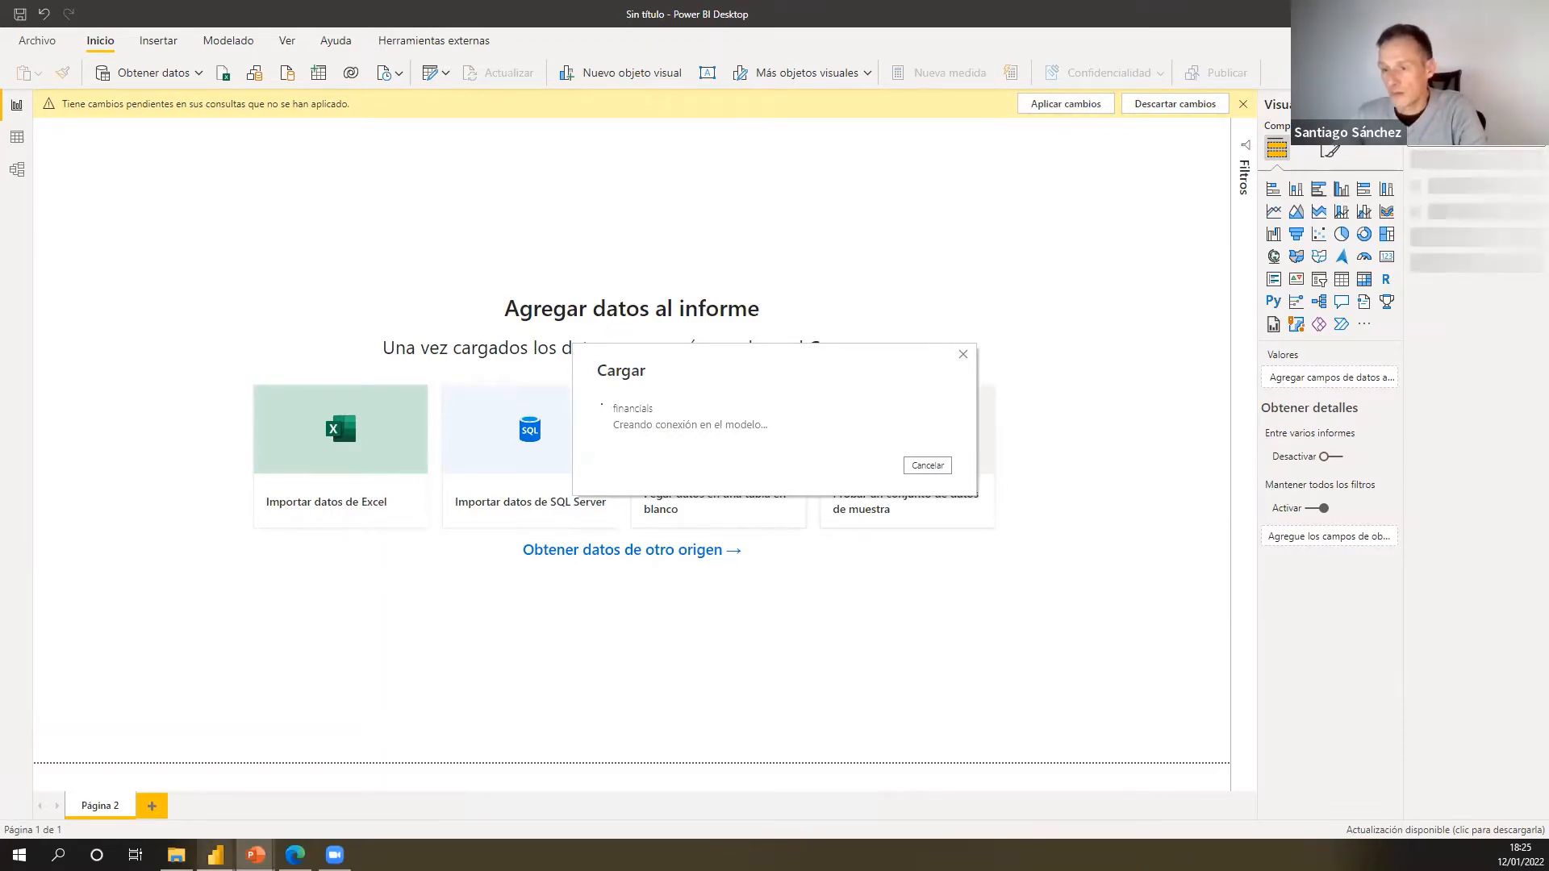
mouse_move(215, 855)
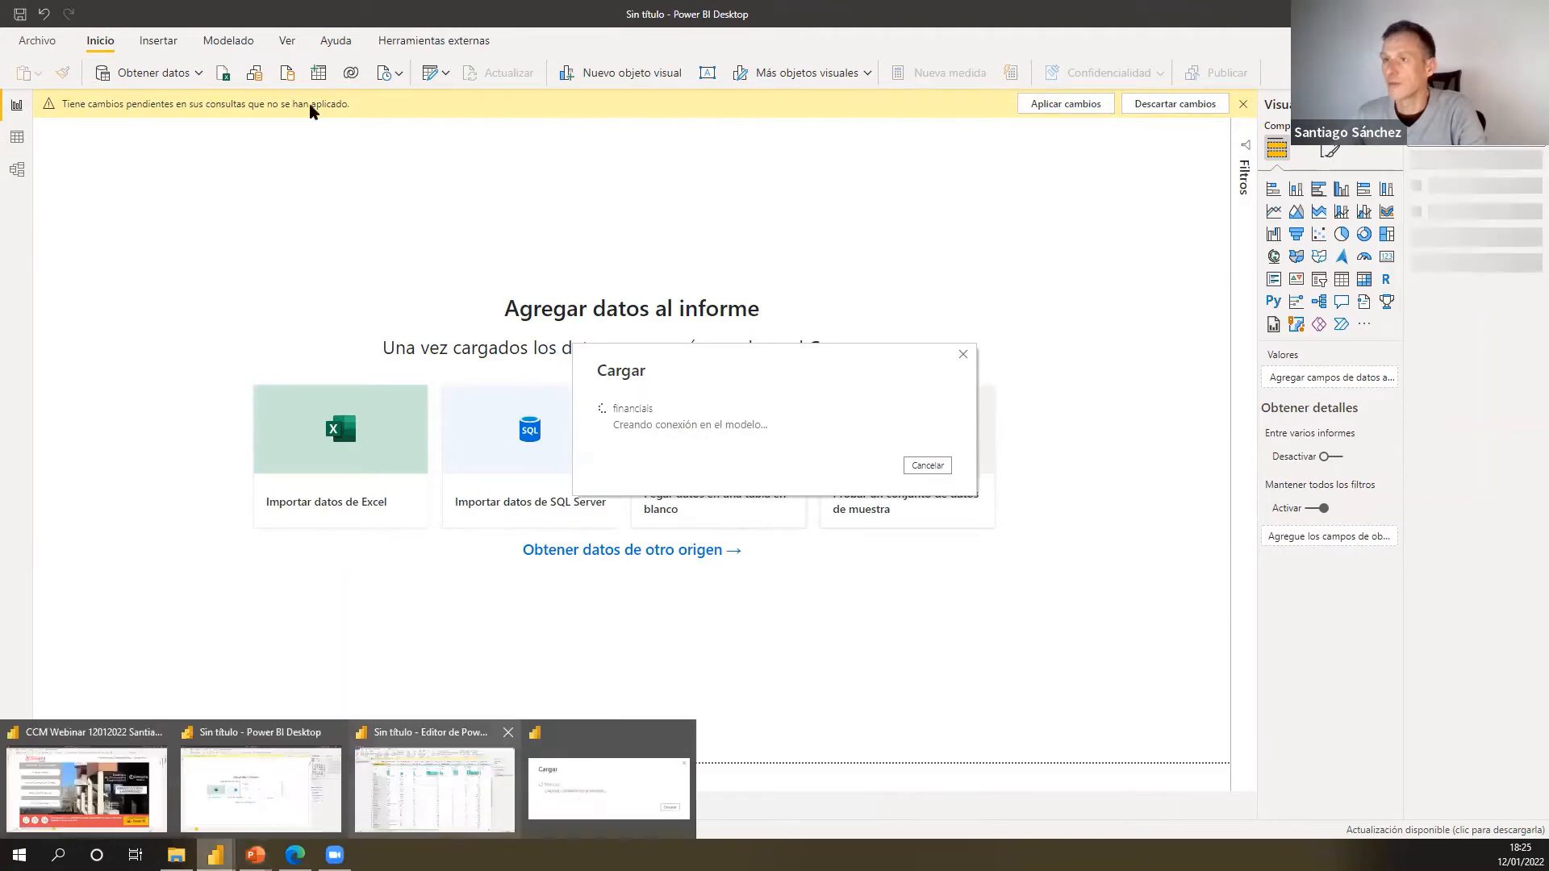
click(434, 790)
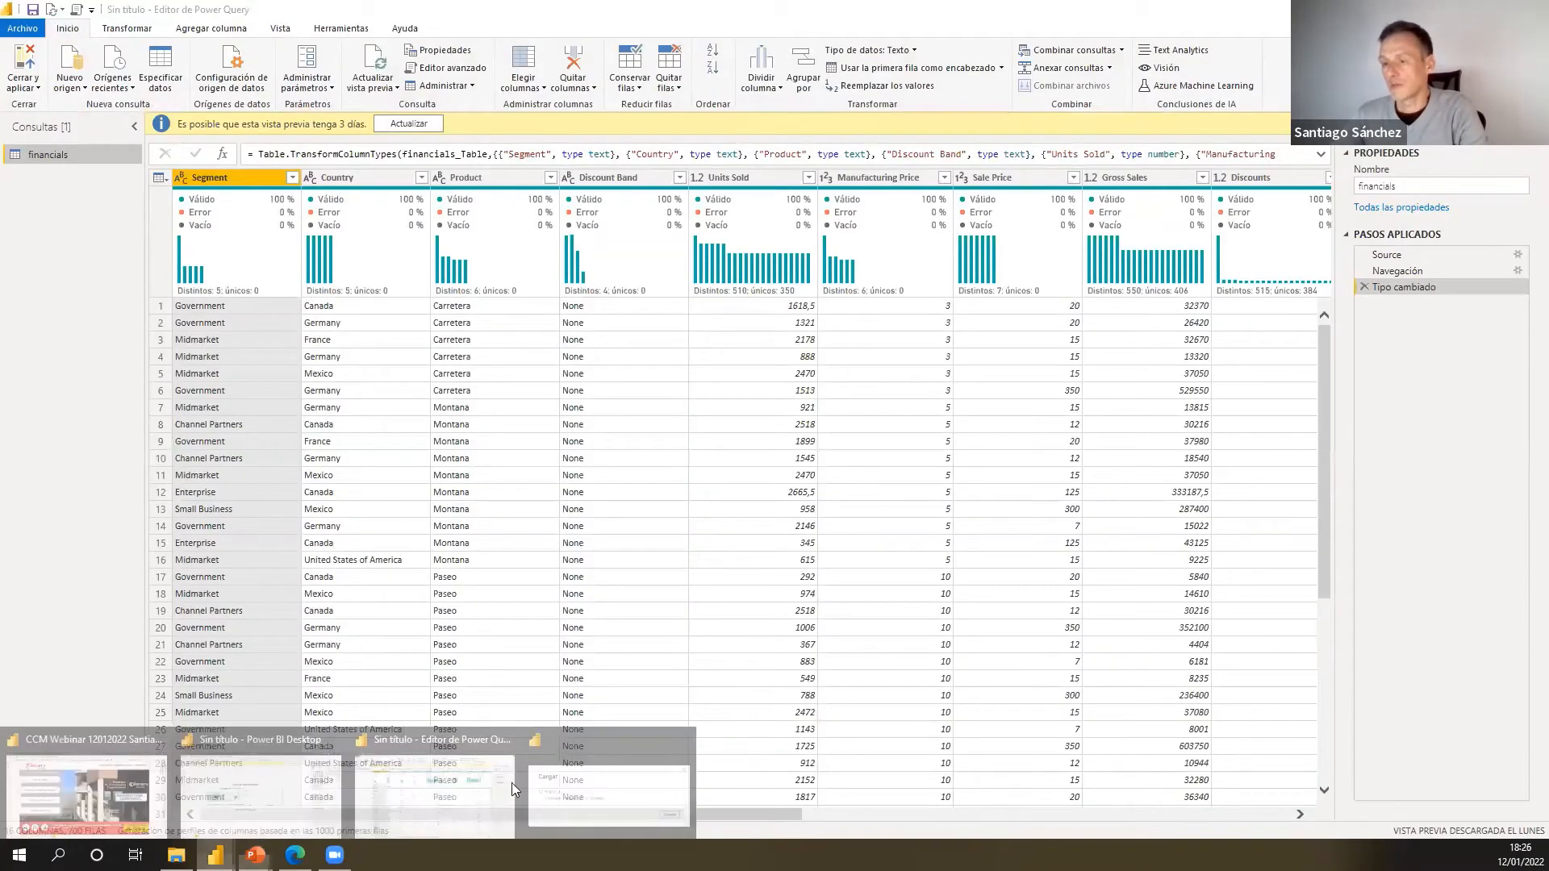
mouse_move(215, 855)
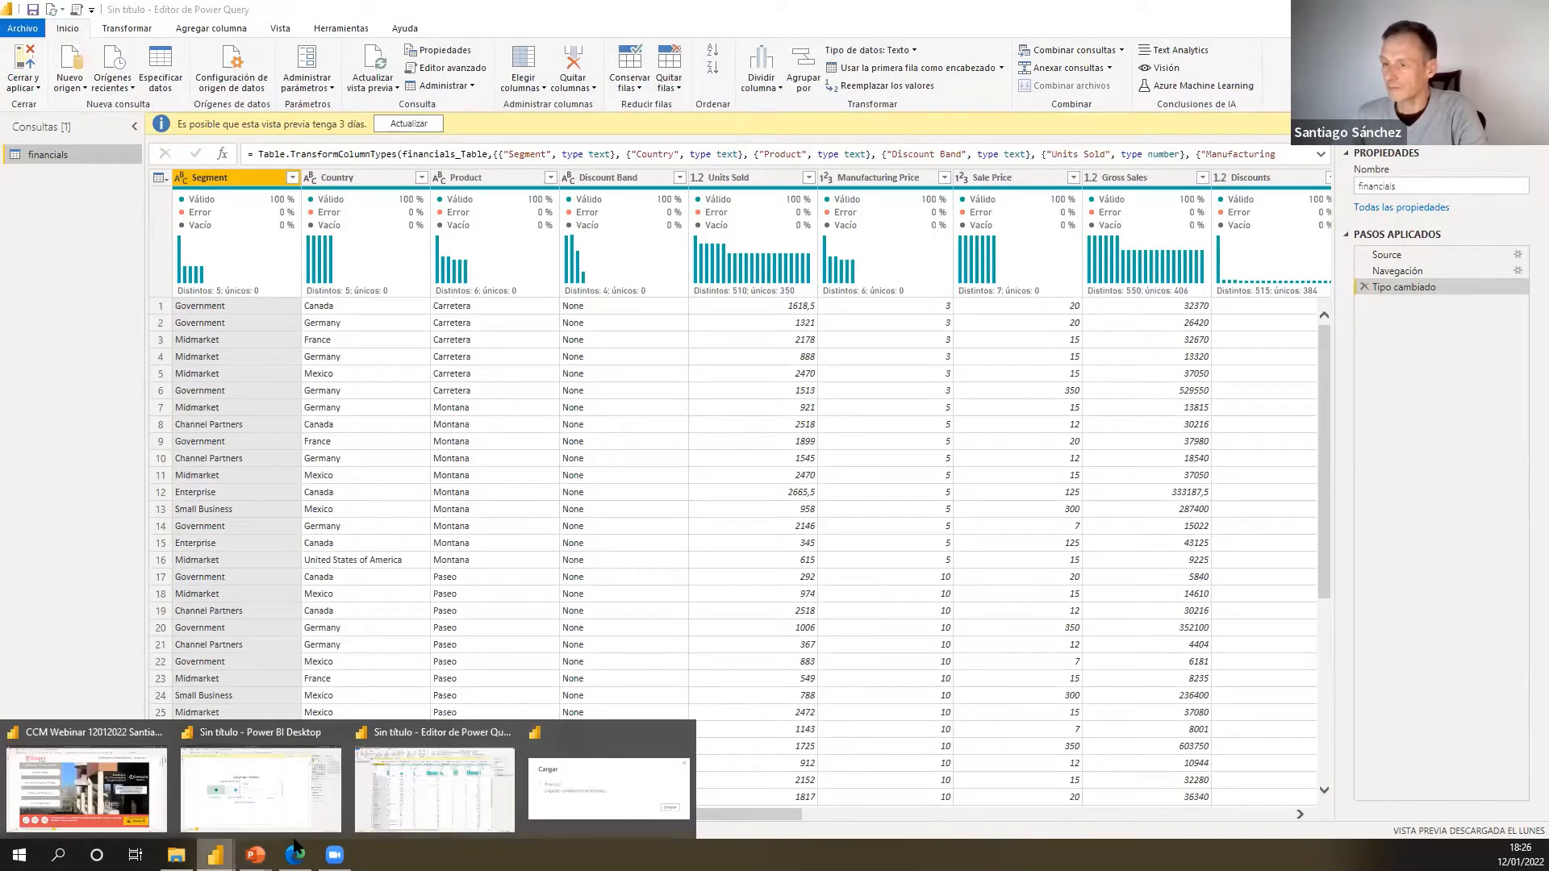
click(556, 793)
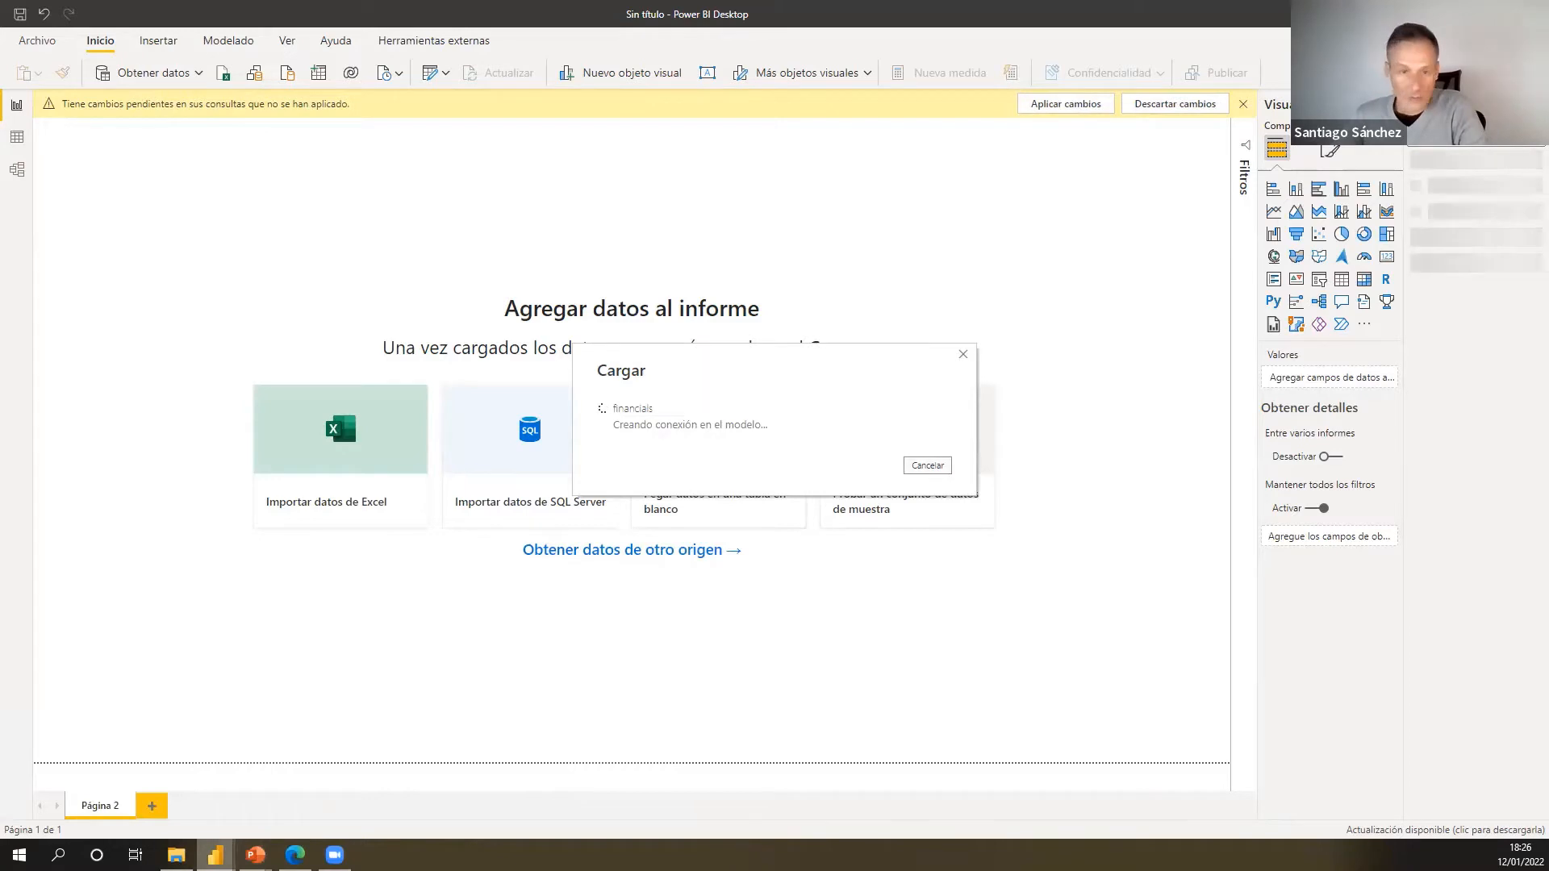
click(216, 855)
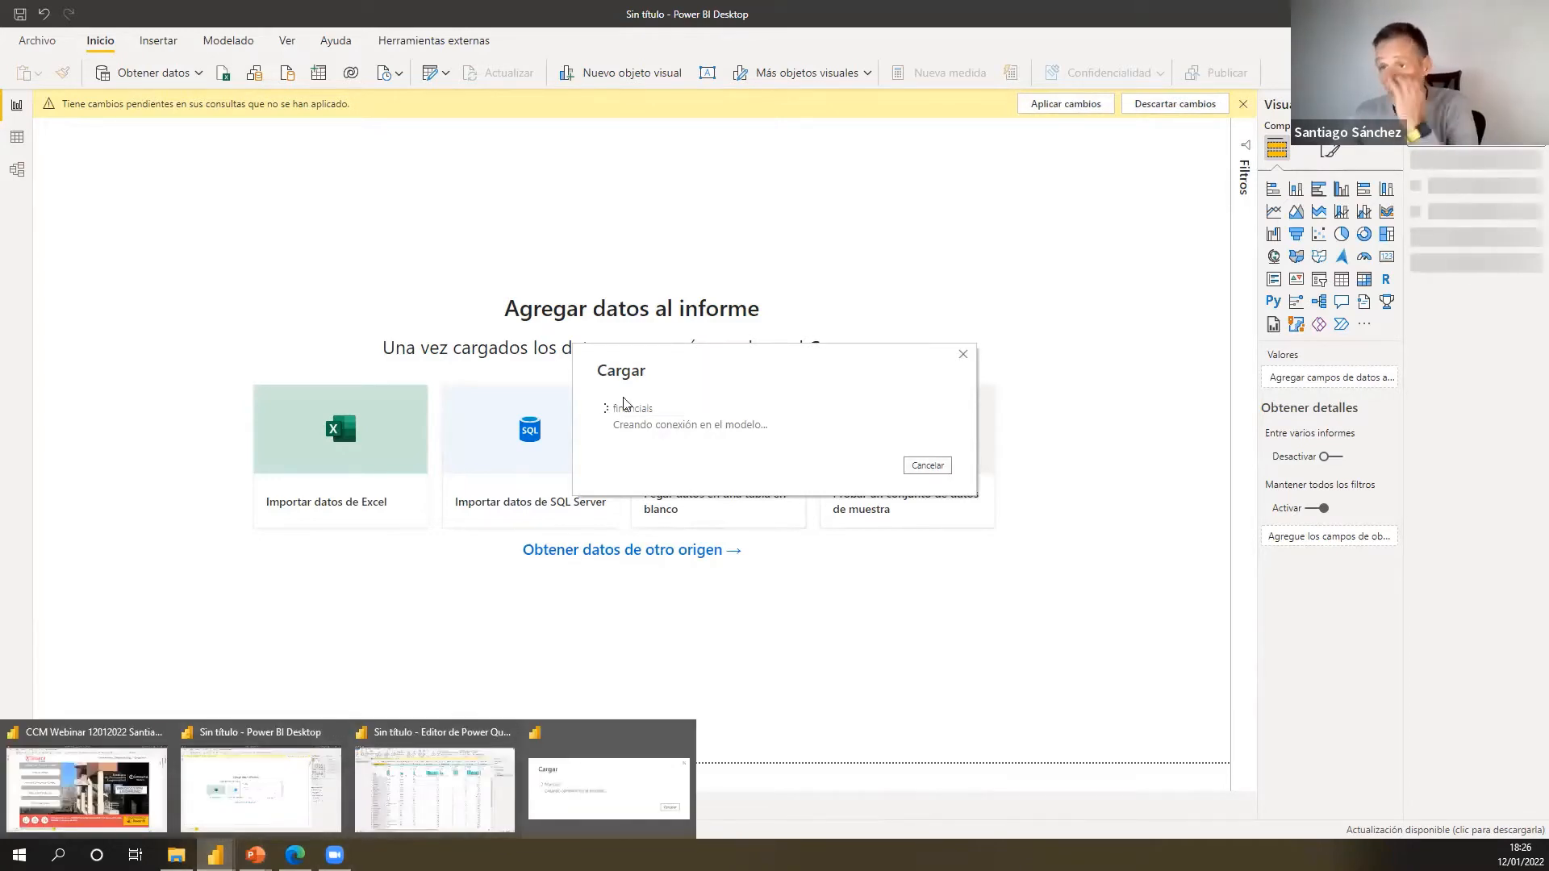
click(387, 218)
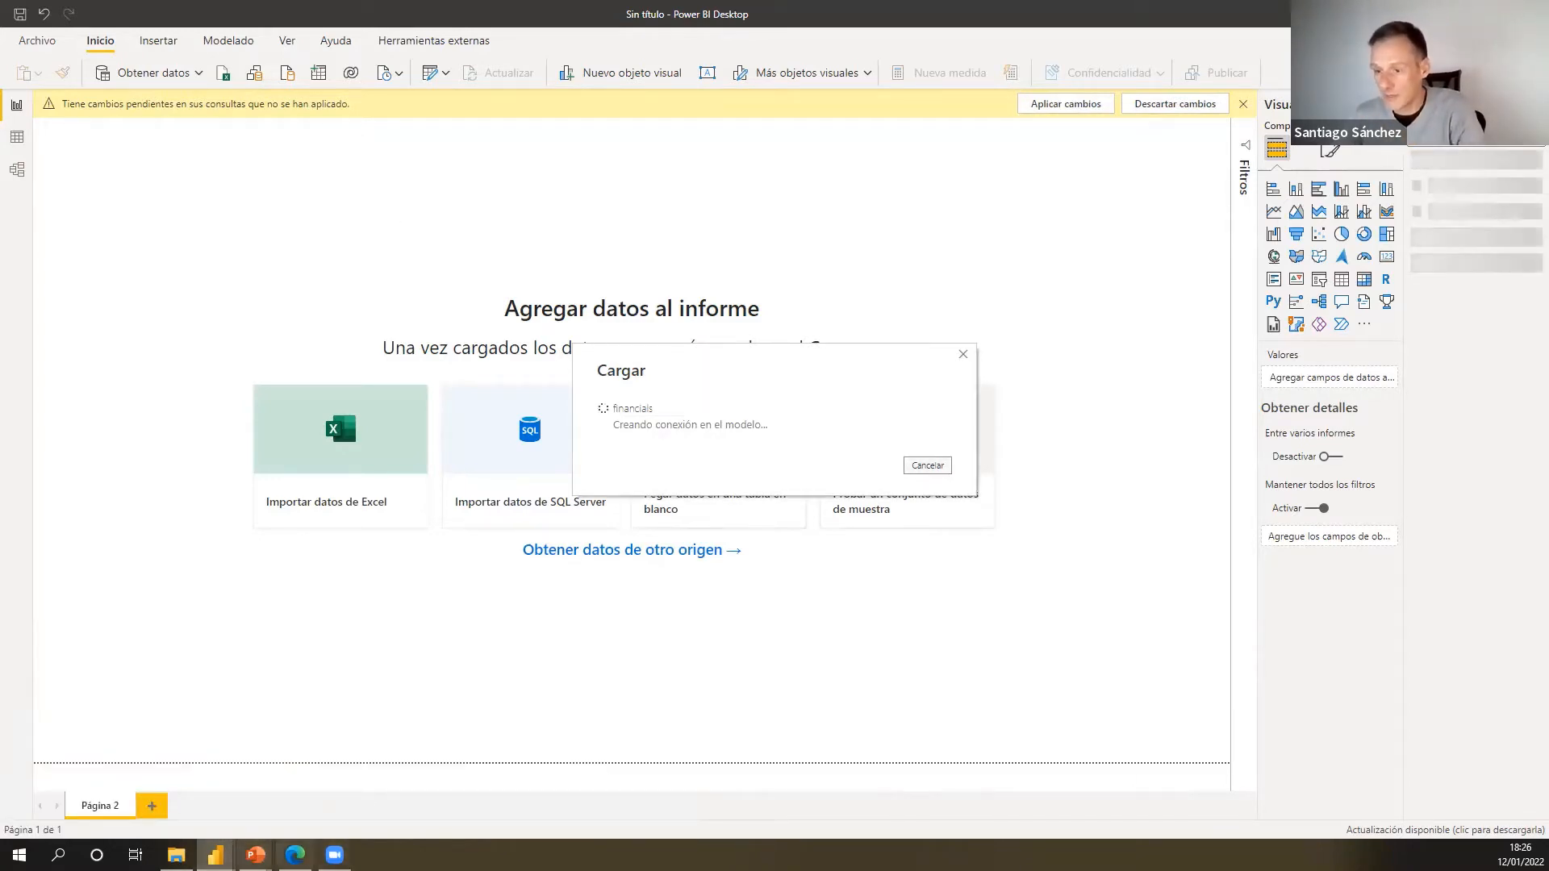
click(216, 855)
click(395, 795)
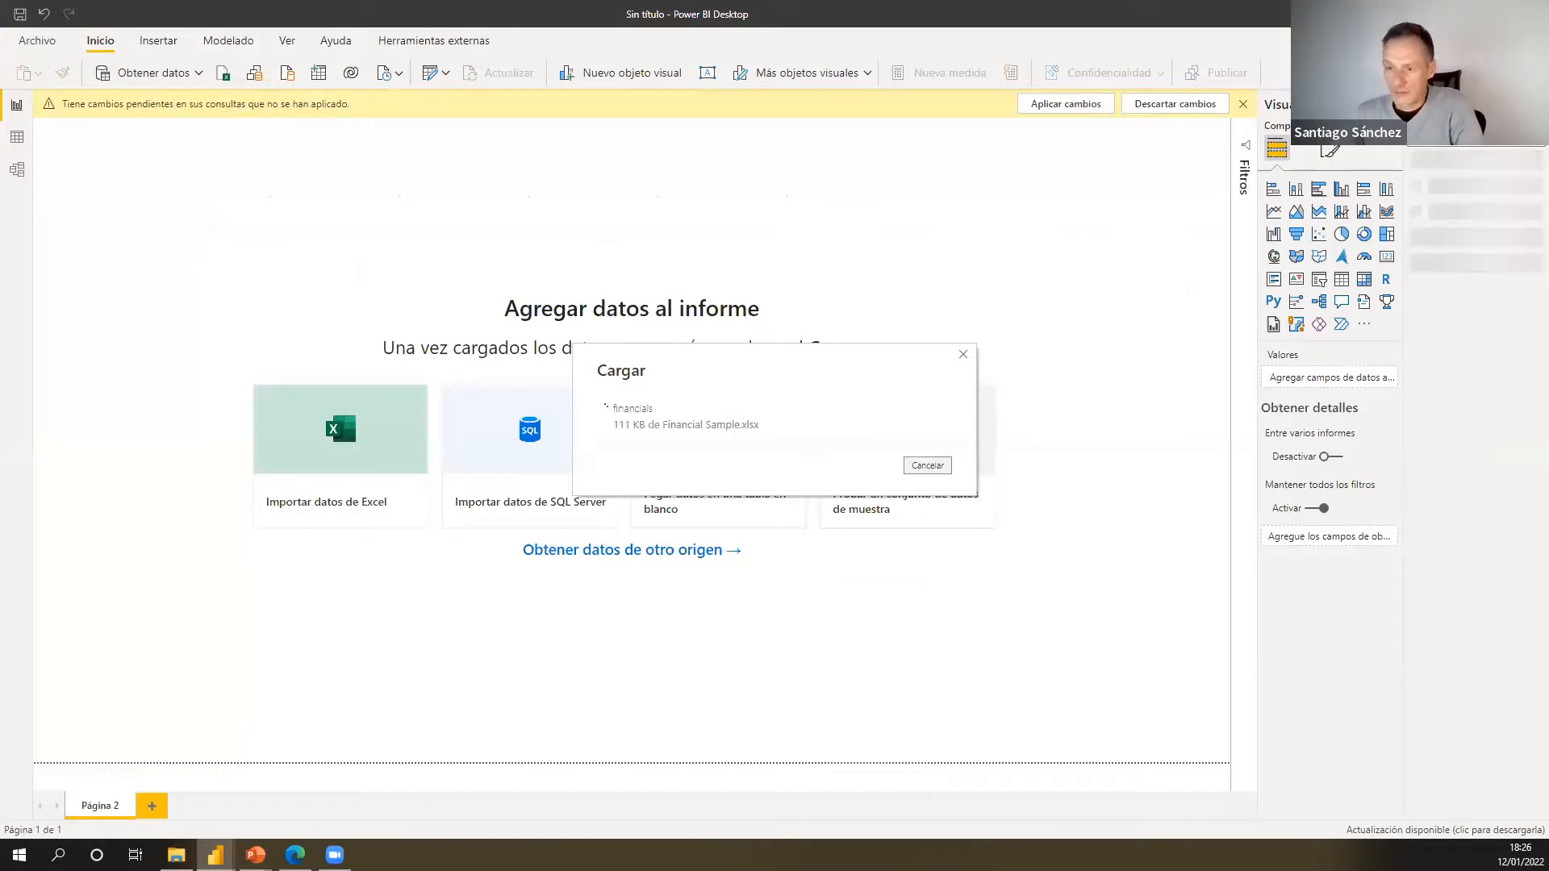
- Switch to the Power Query Editor window and refresh the data preview of the financials query
mouse_move(215, 855)
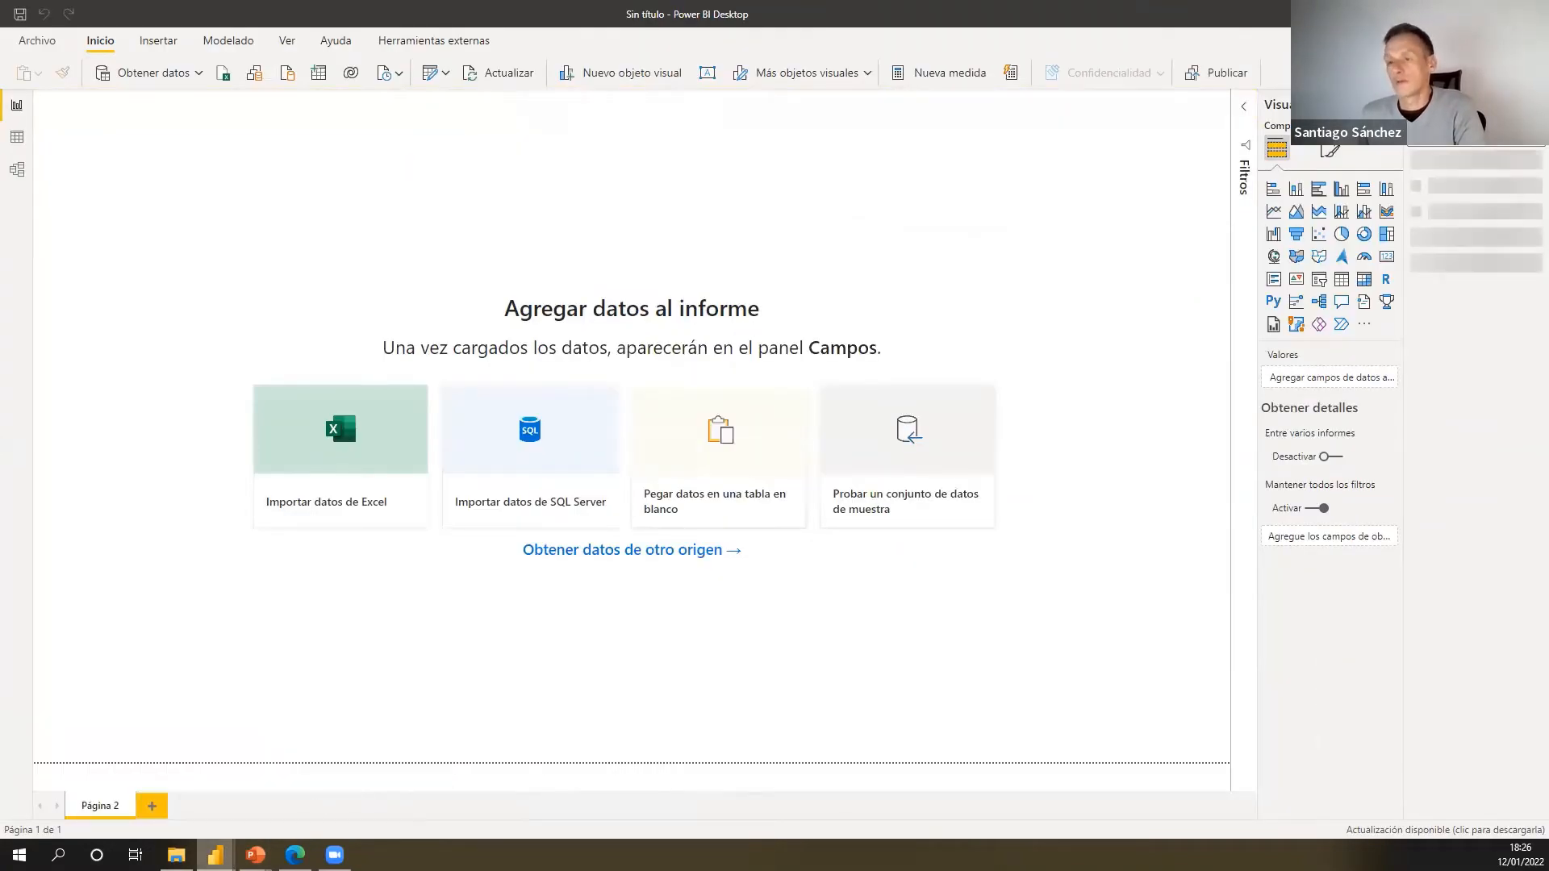
mouse_move(215, 855)
click(424, 789)
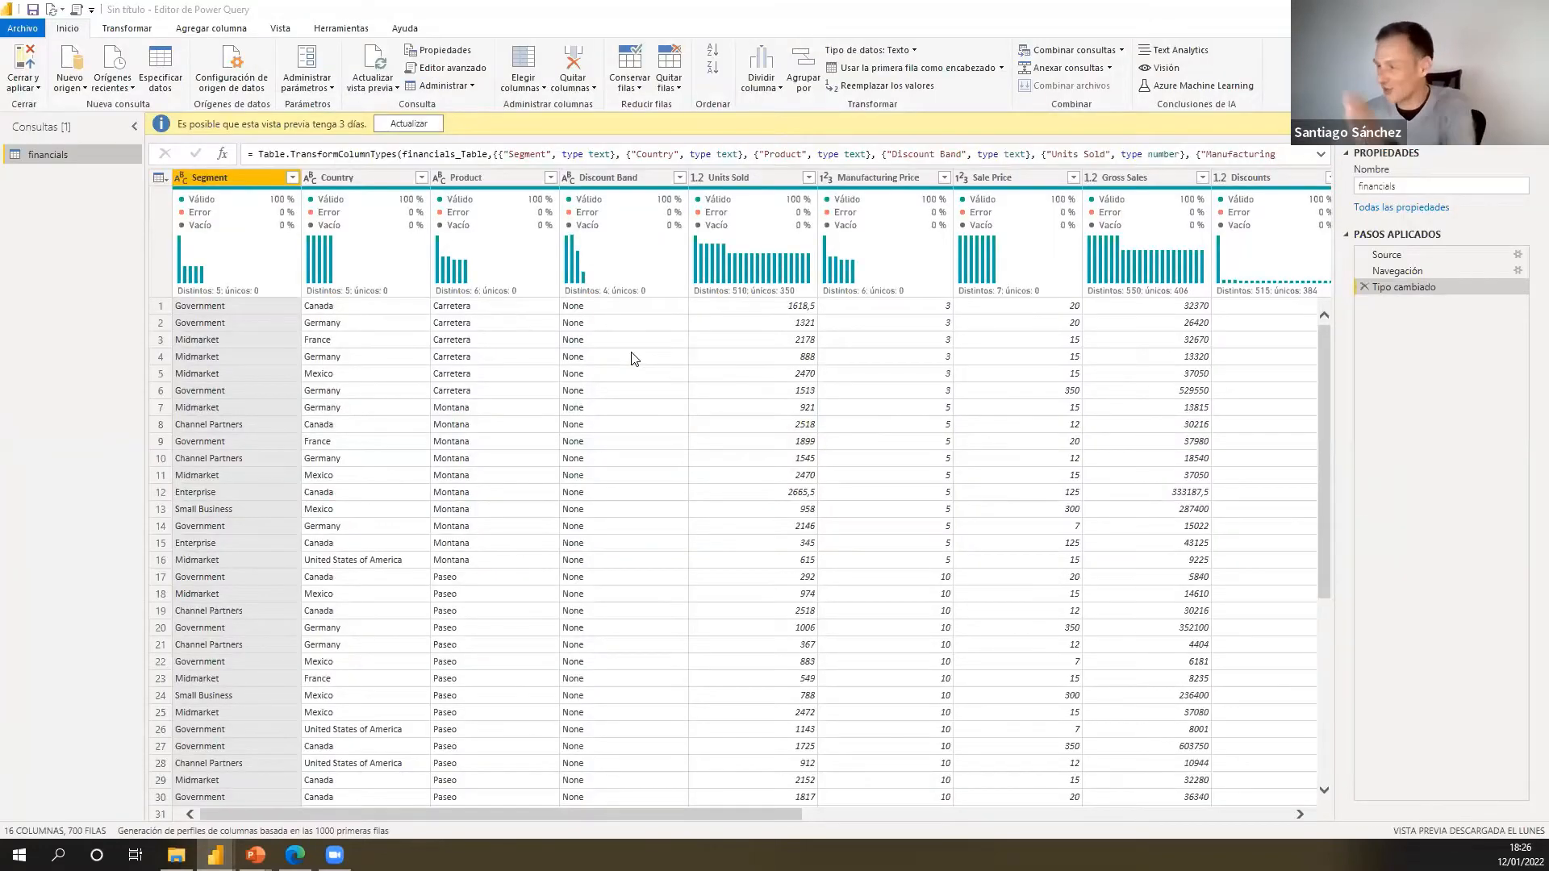
click(421, 127)
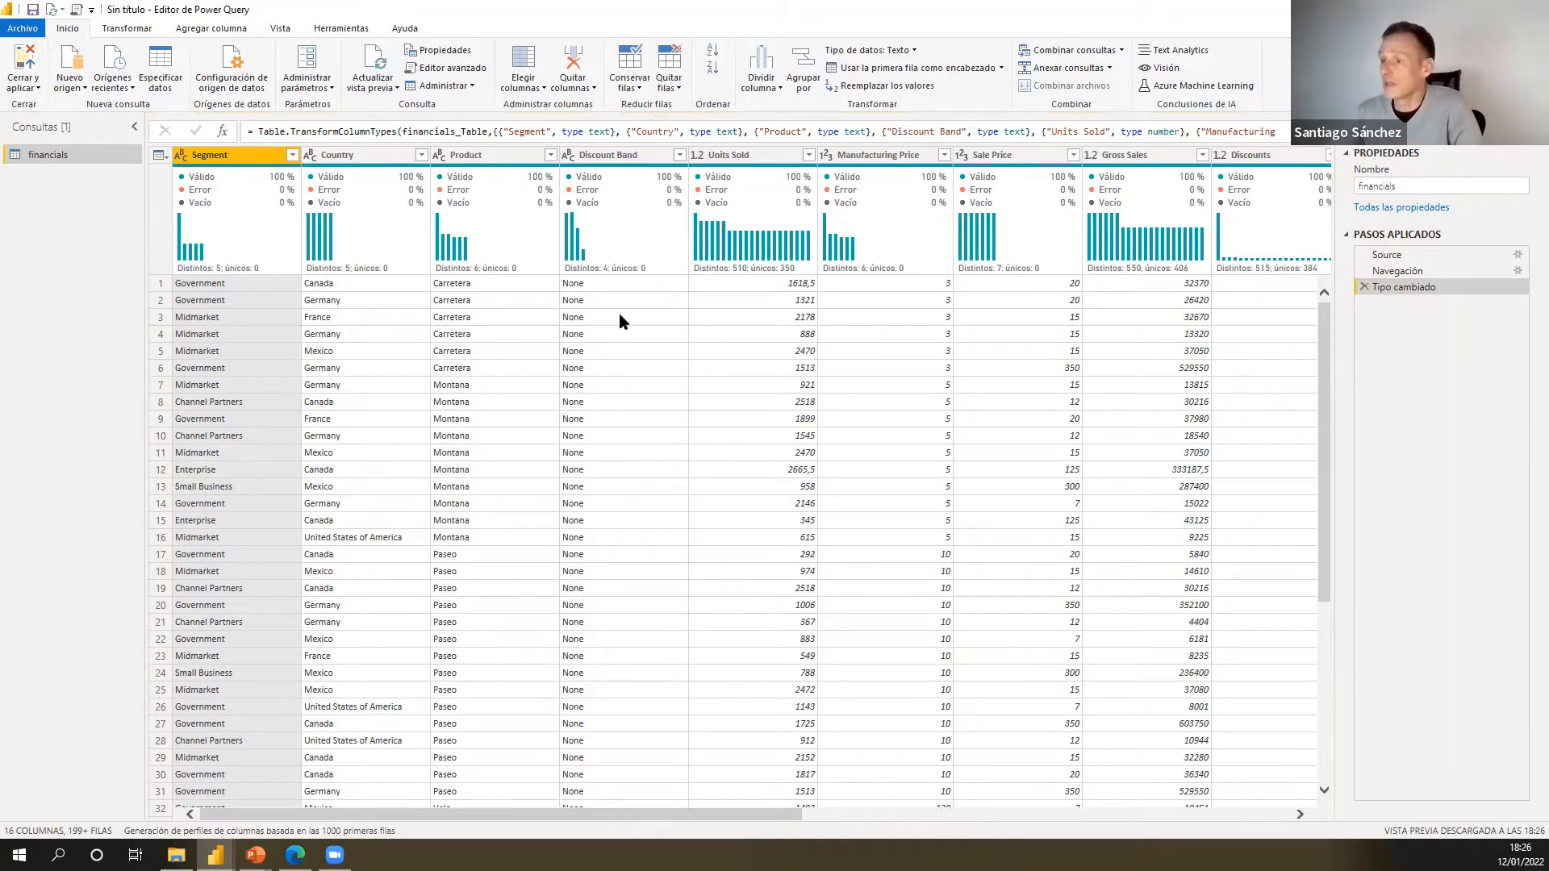
- Examine the financials columns across to Year and inspect the applied steps Source, Navegación and Tipo cambiado
drag(668, 817, 1230, 814)
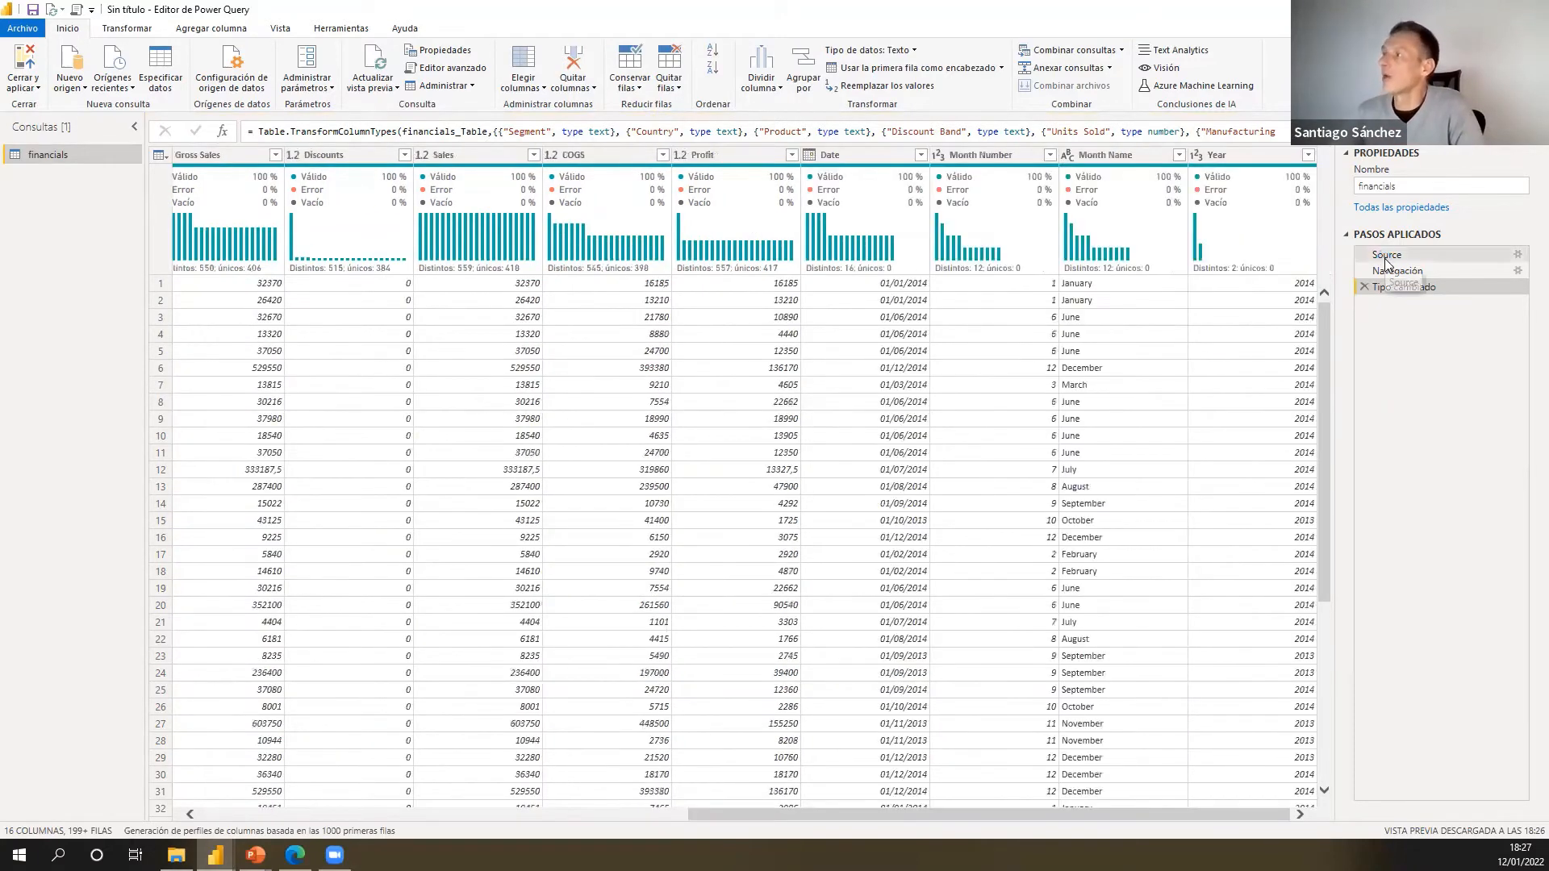
click(1384, 257)
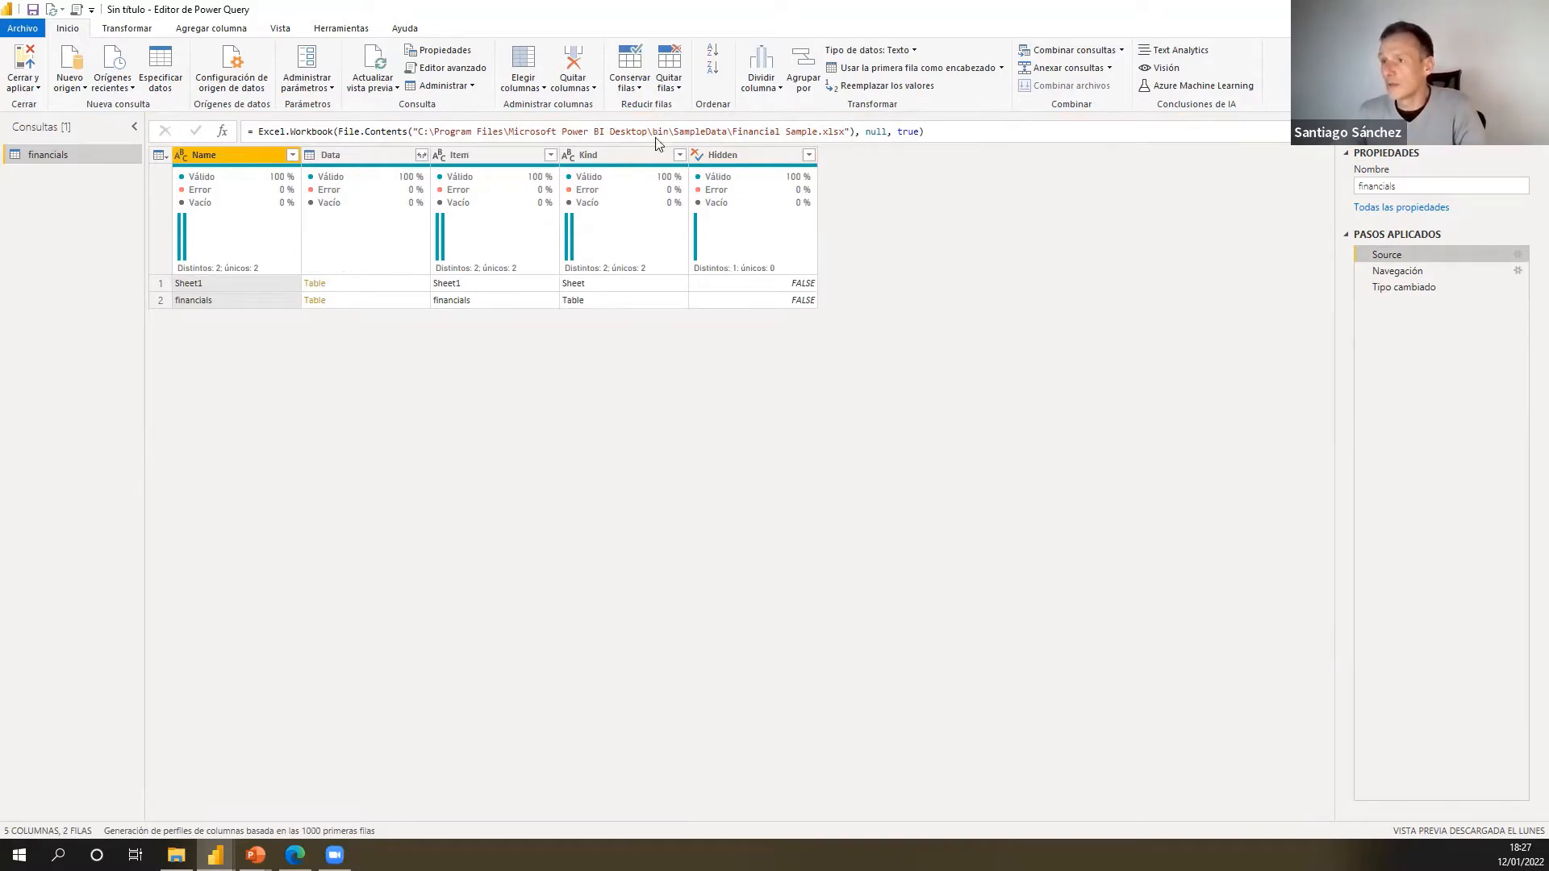
click(1404, 276)
click(1408, 289)
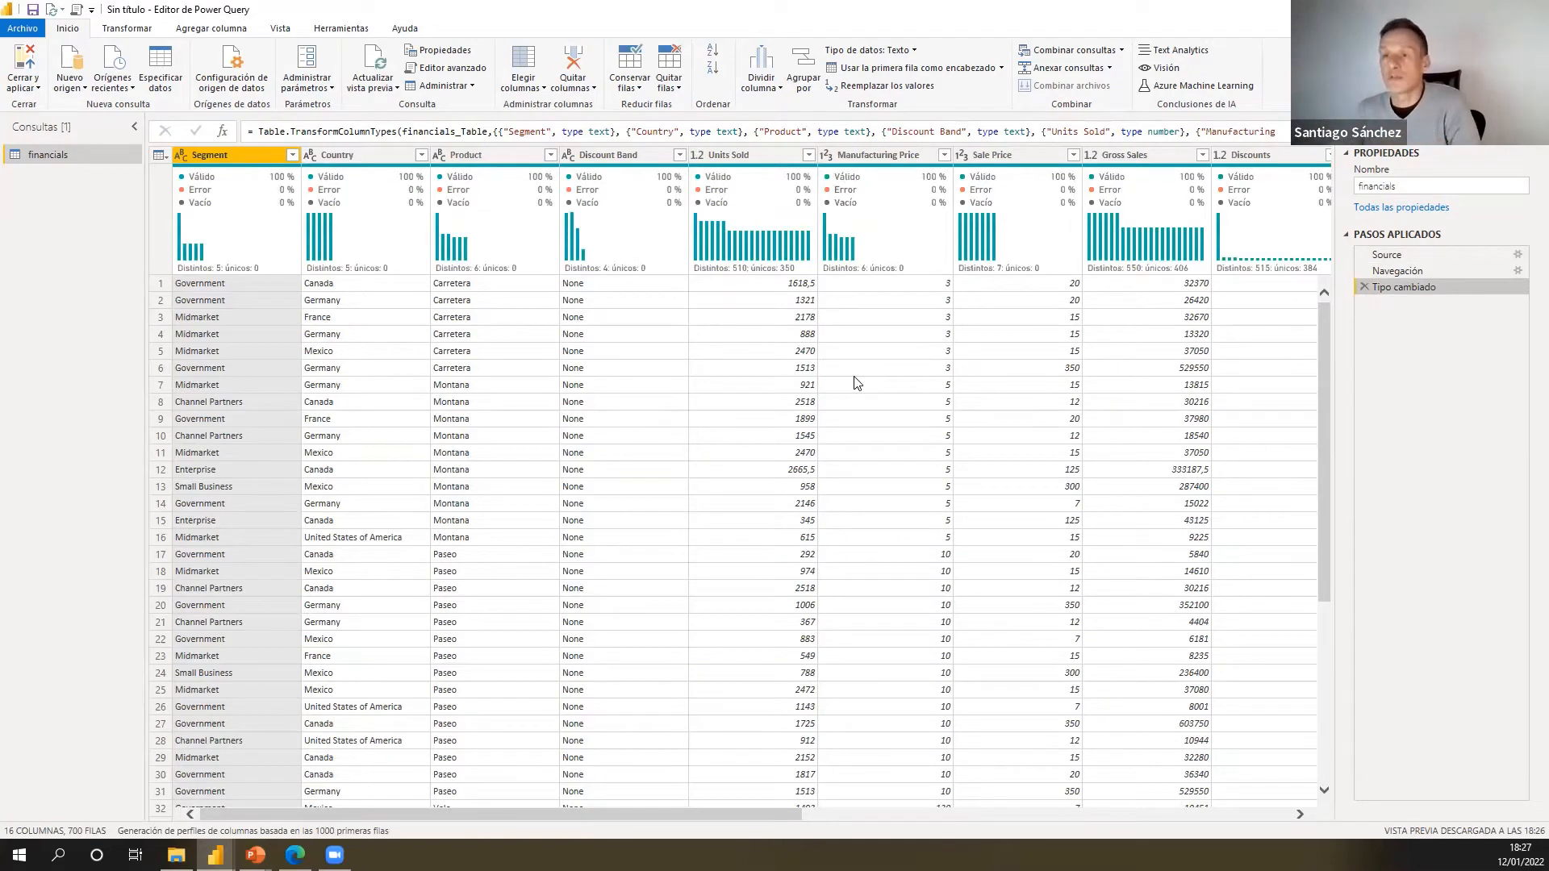
- Try removing the Segment column and delete the resulting applied step
click(597, 90)
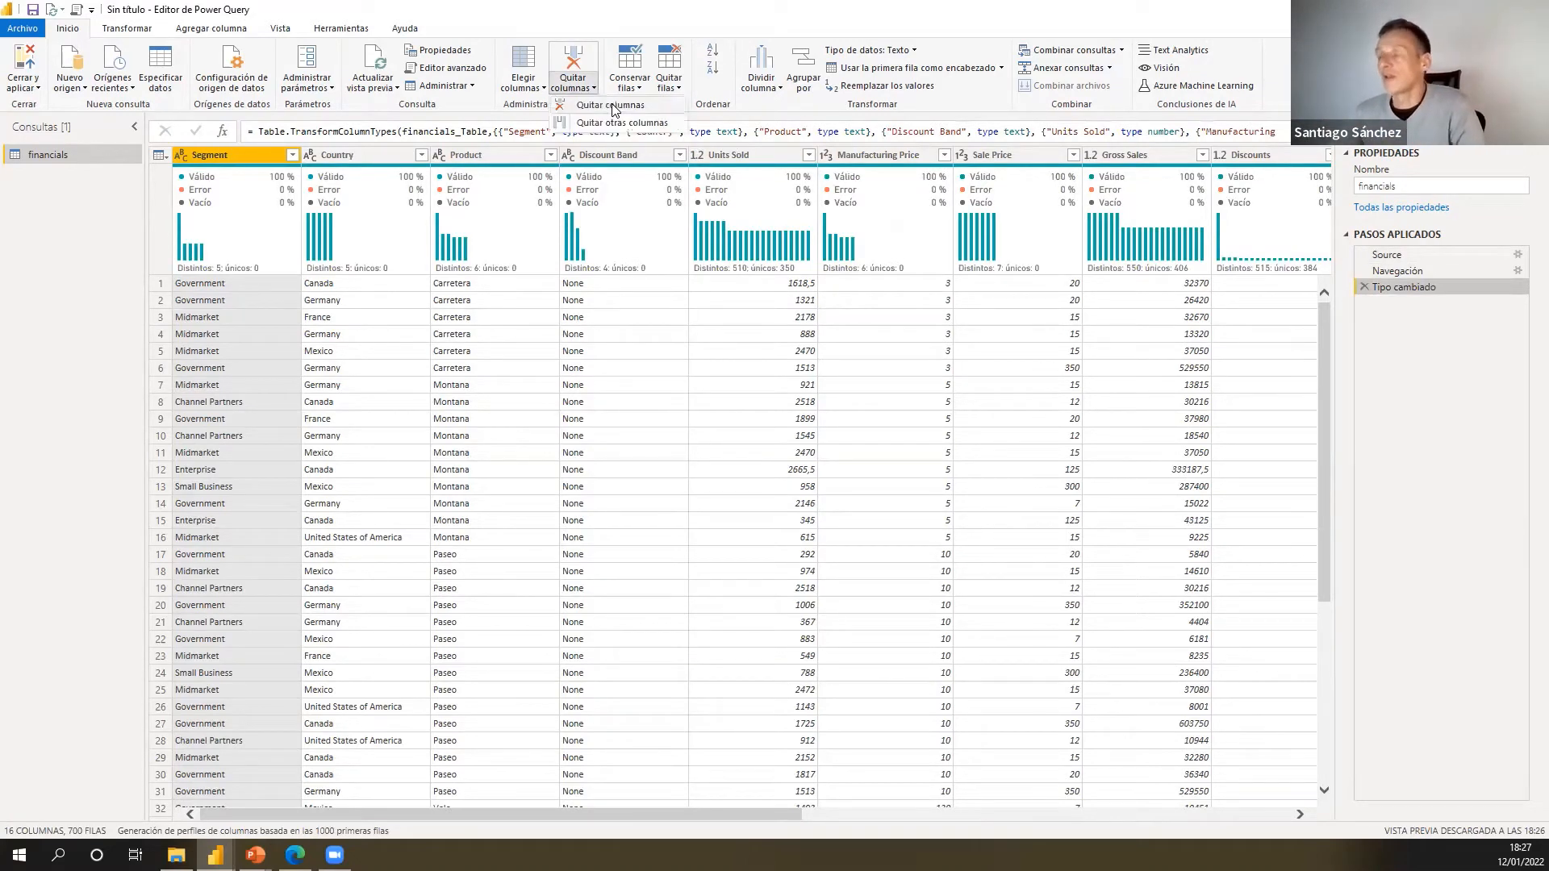
click(611, 106)
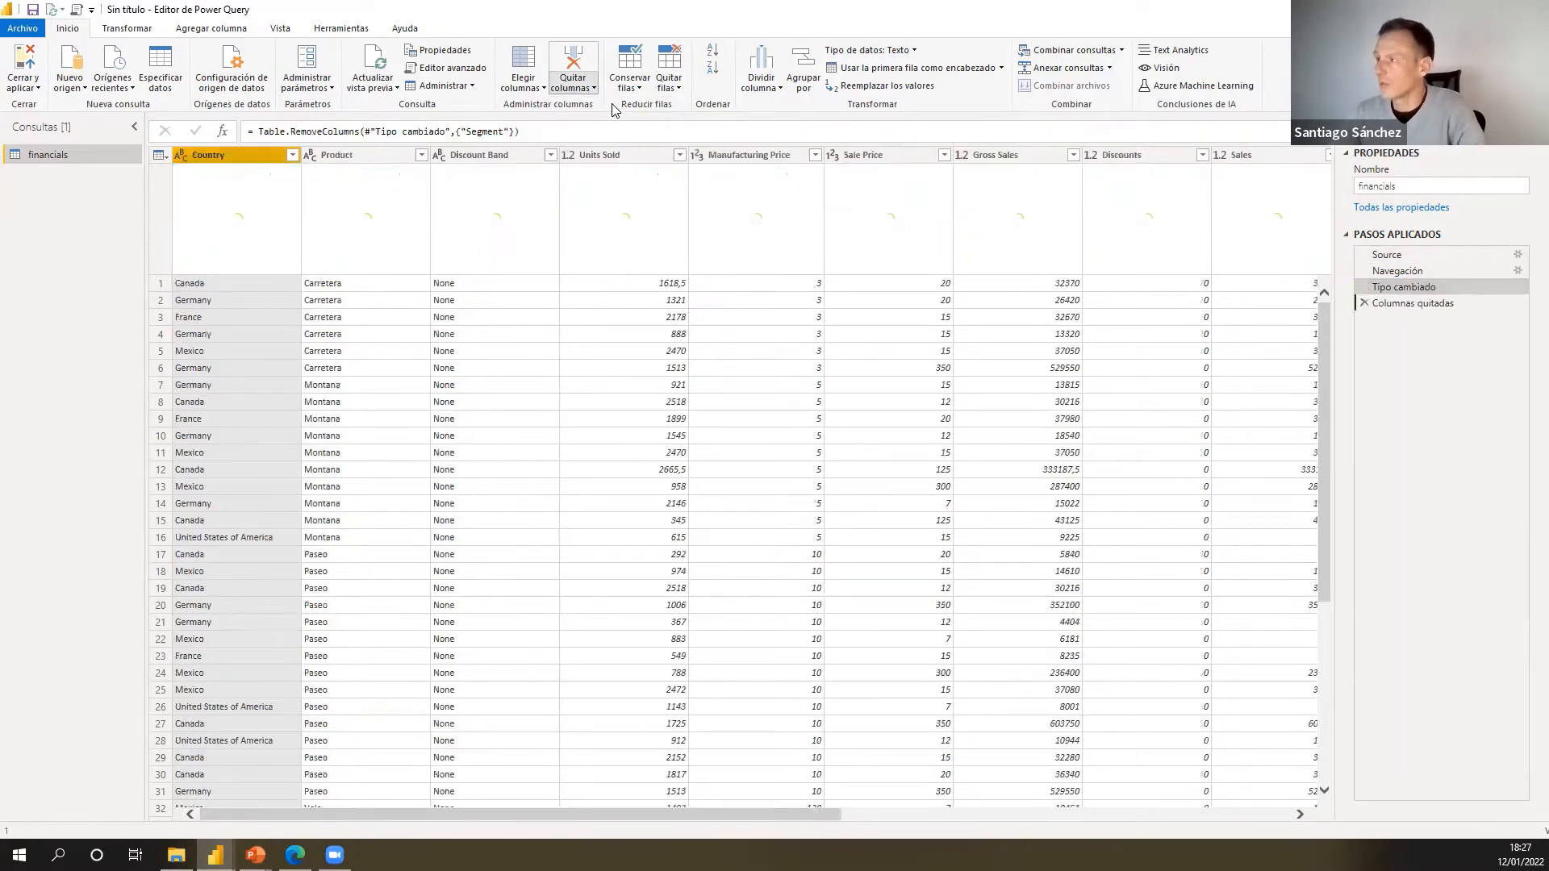
click(1363, 303)
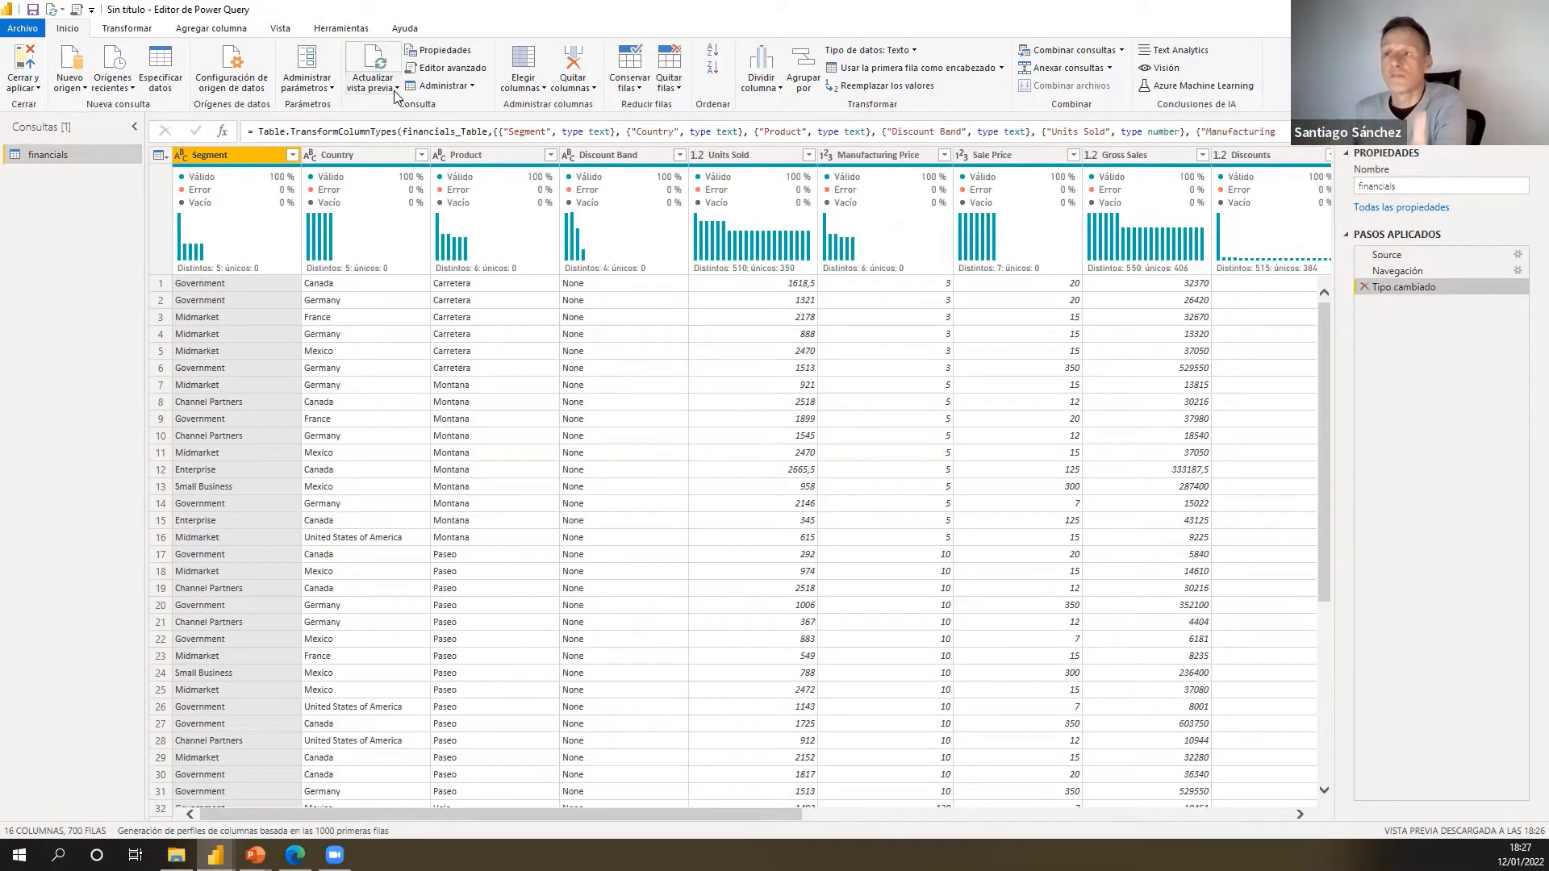
- Choose the columns to keep in financials, excluding Manufacturing Price, Month Number, Month Name and Year
click(544, 90)
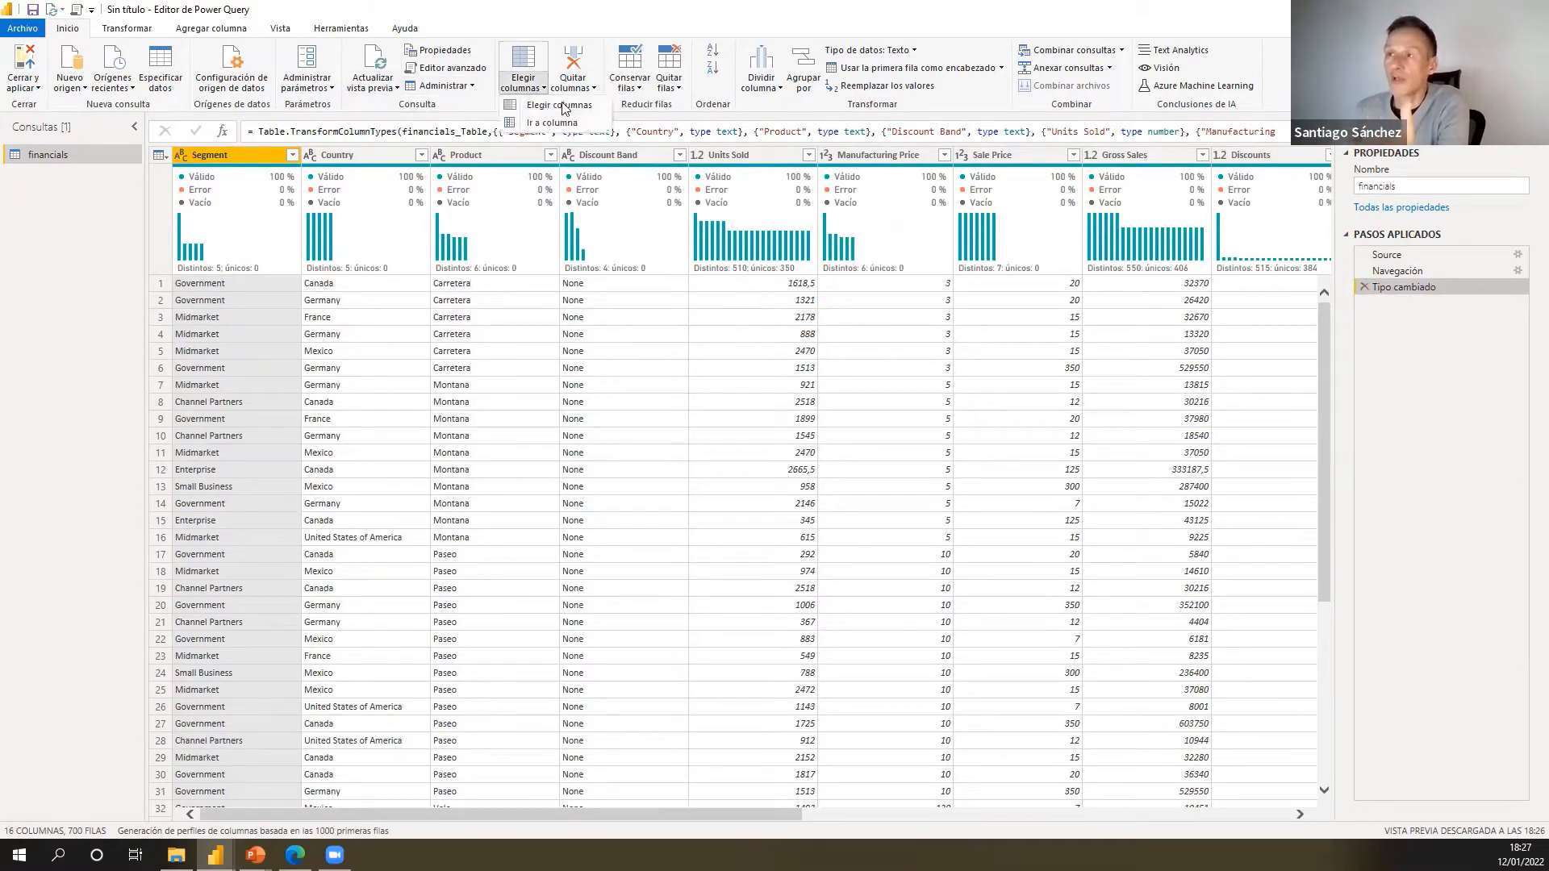
click(568, 109)
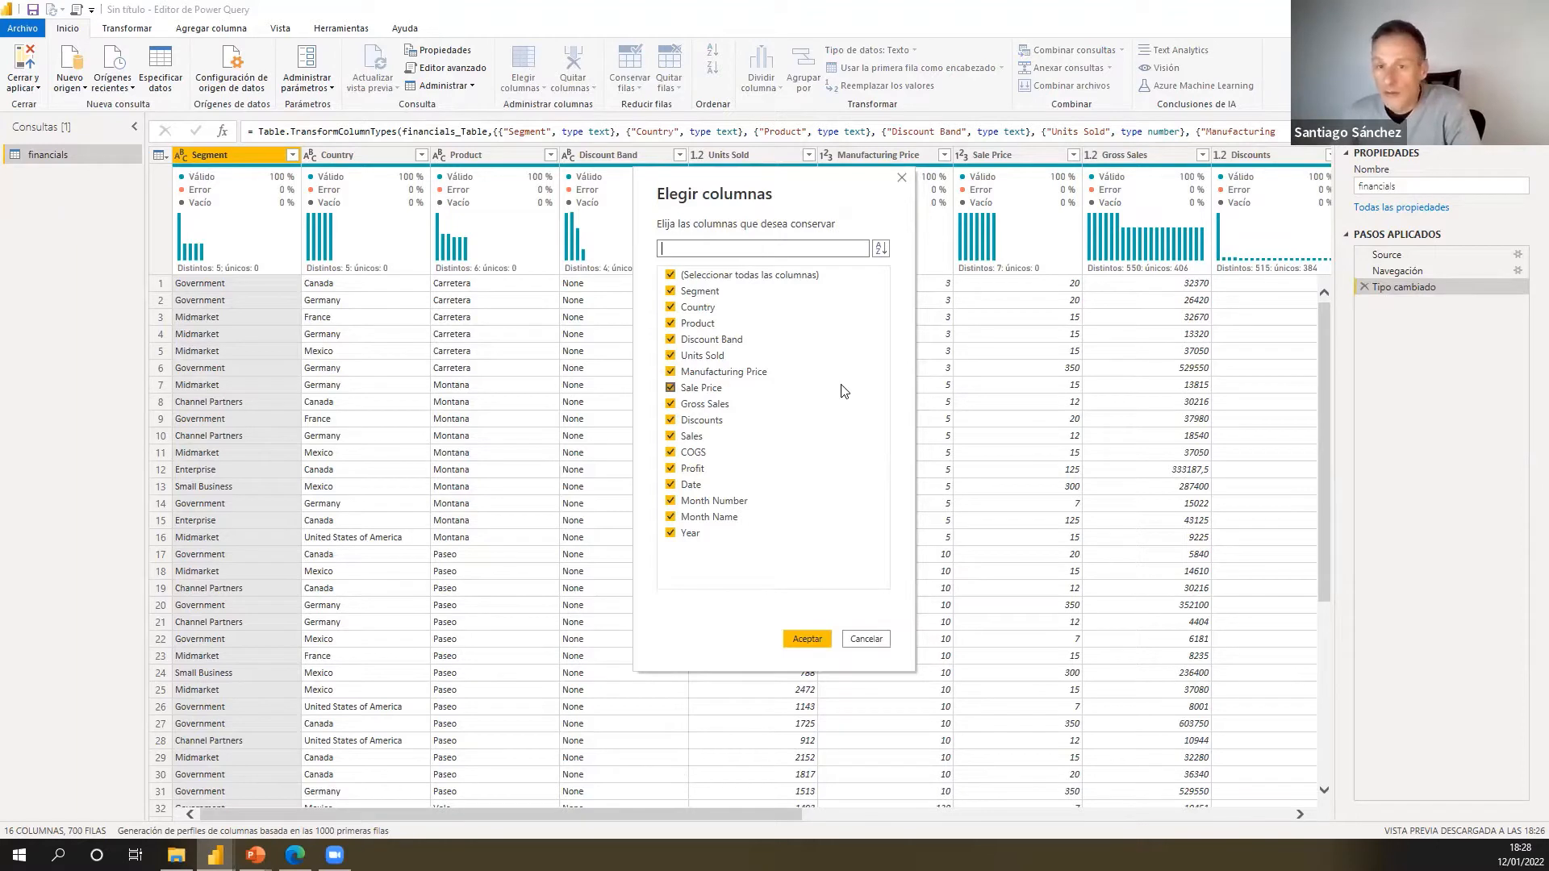
click(670, 501)
click(670, 517)
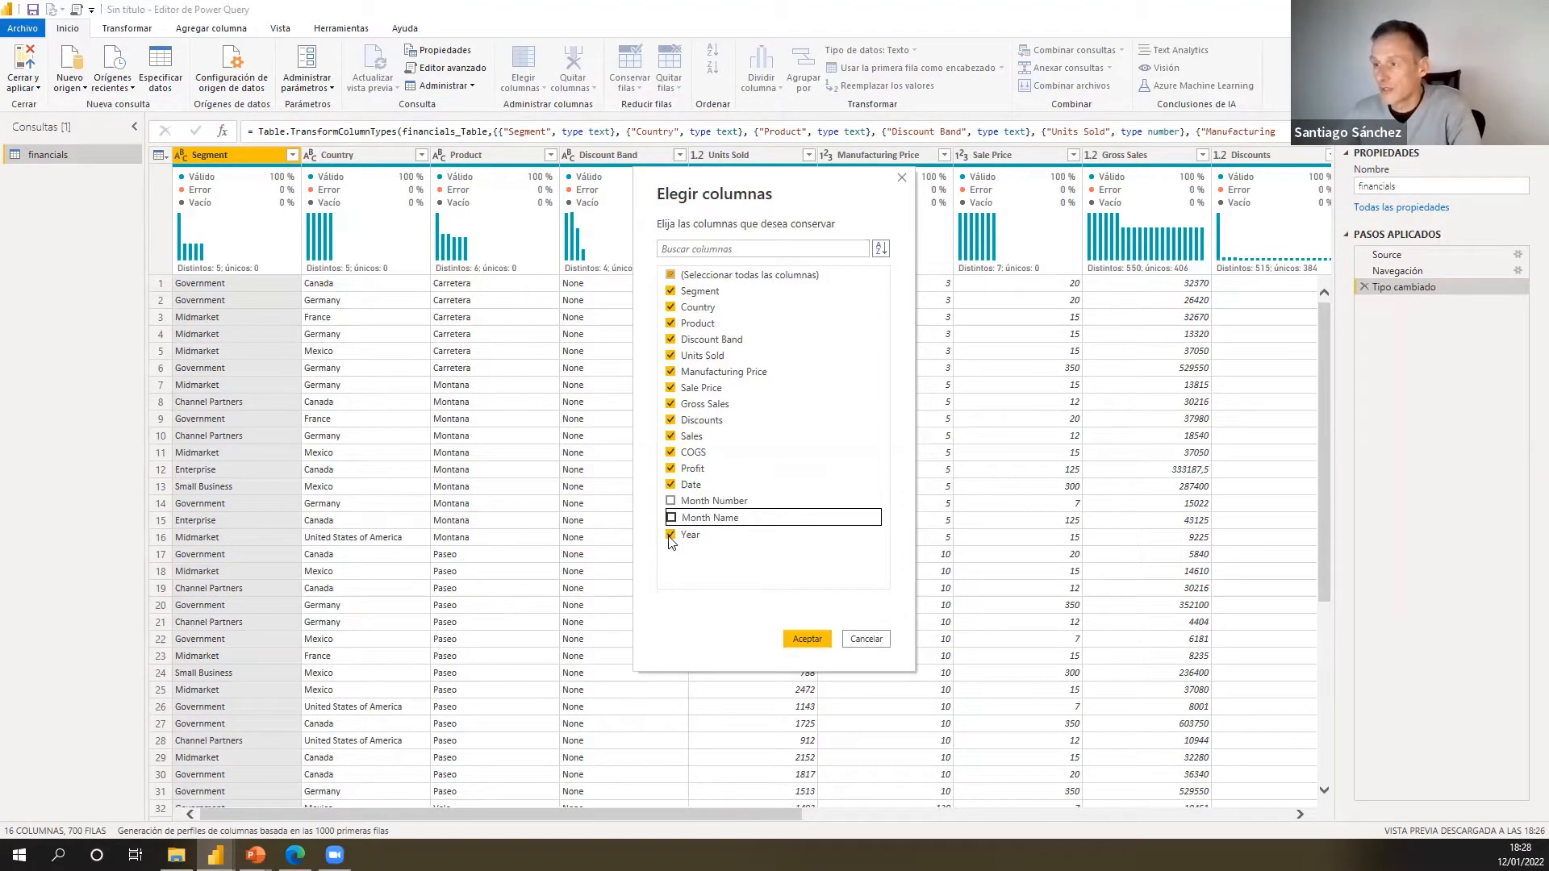
click(670, 534)
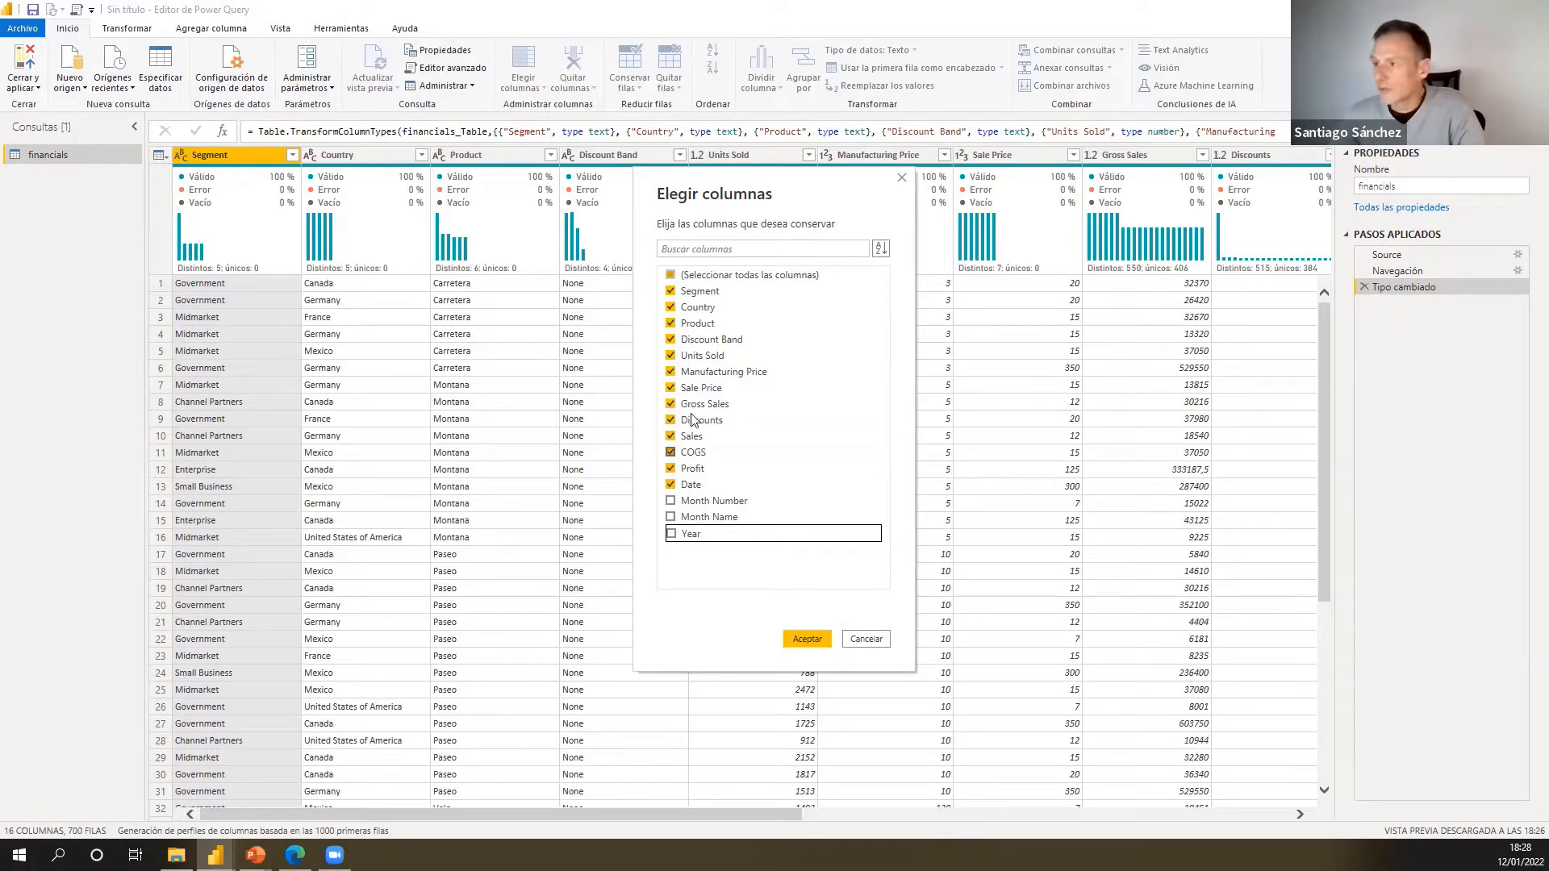
click(672, 373)
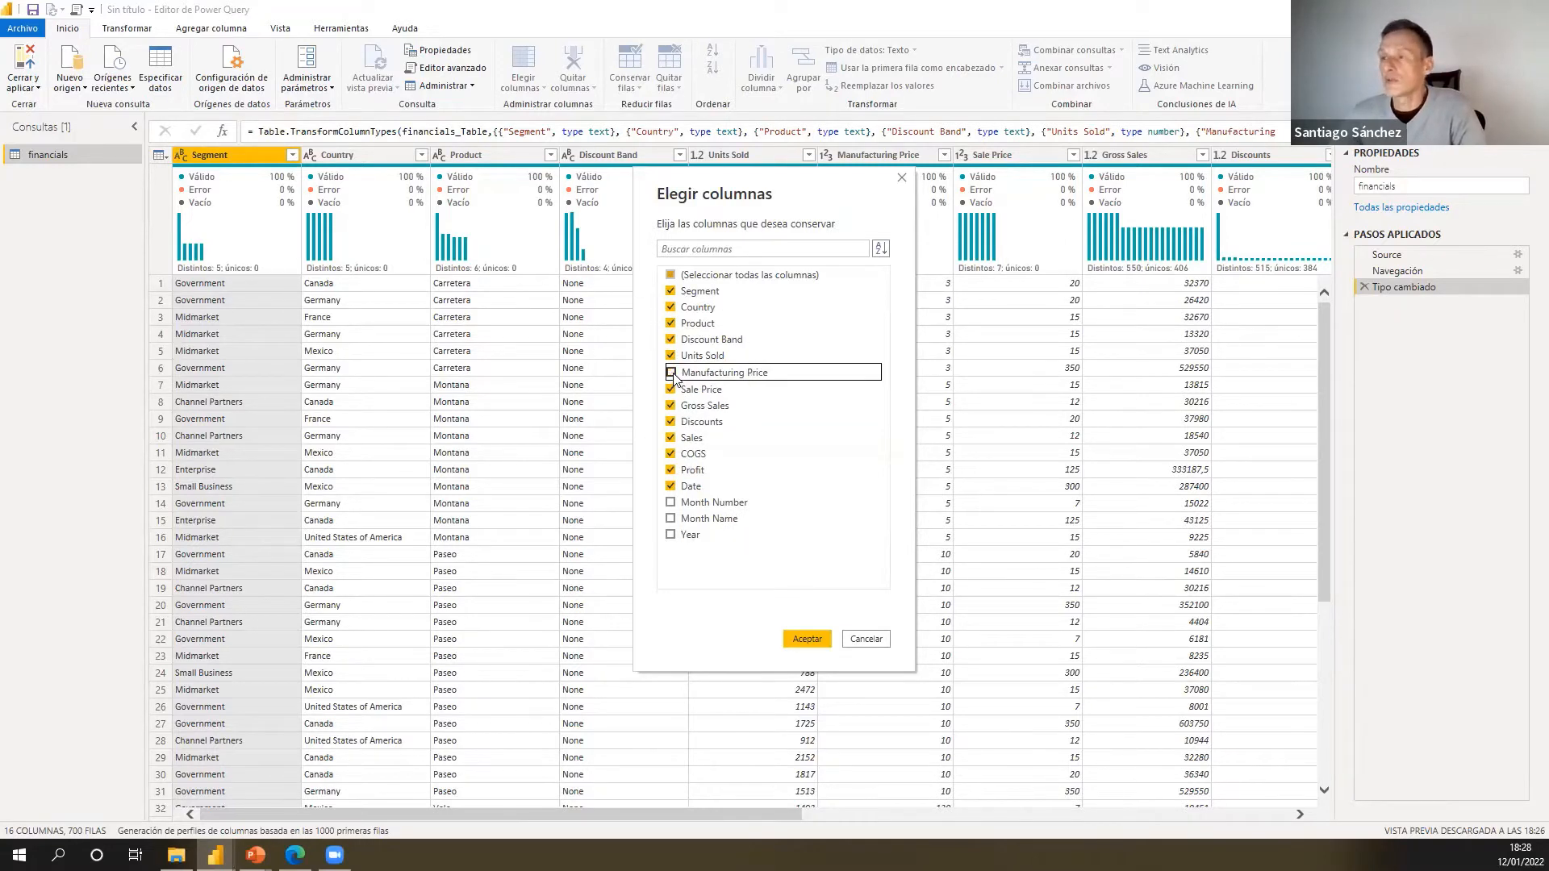
click(808, 640)
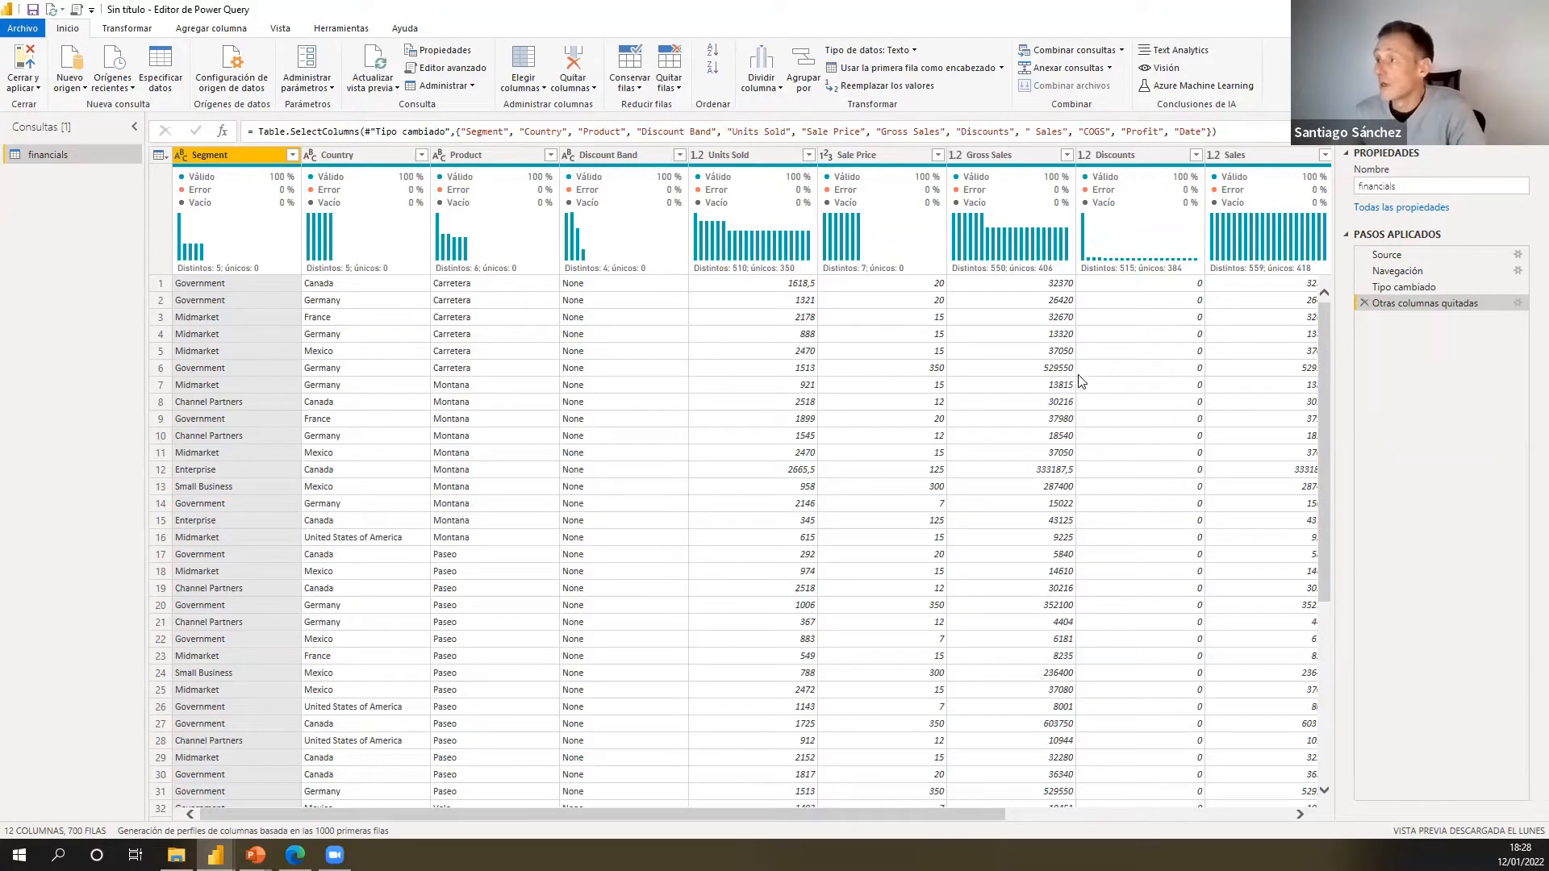
- Check the kept columns of the financials query across to Date
drag(965, 812, 1291, 826)
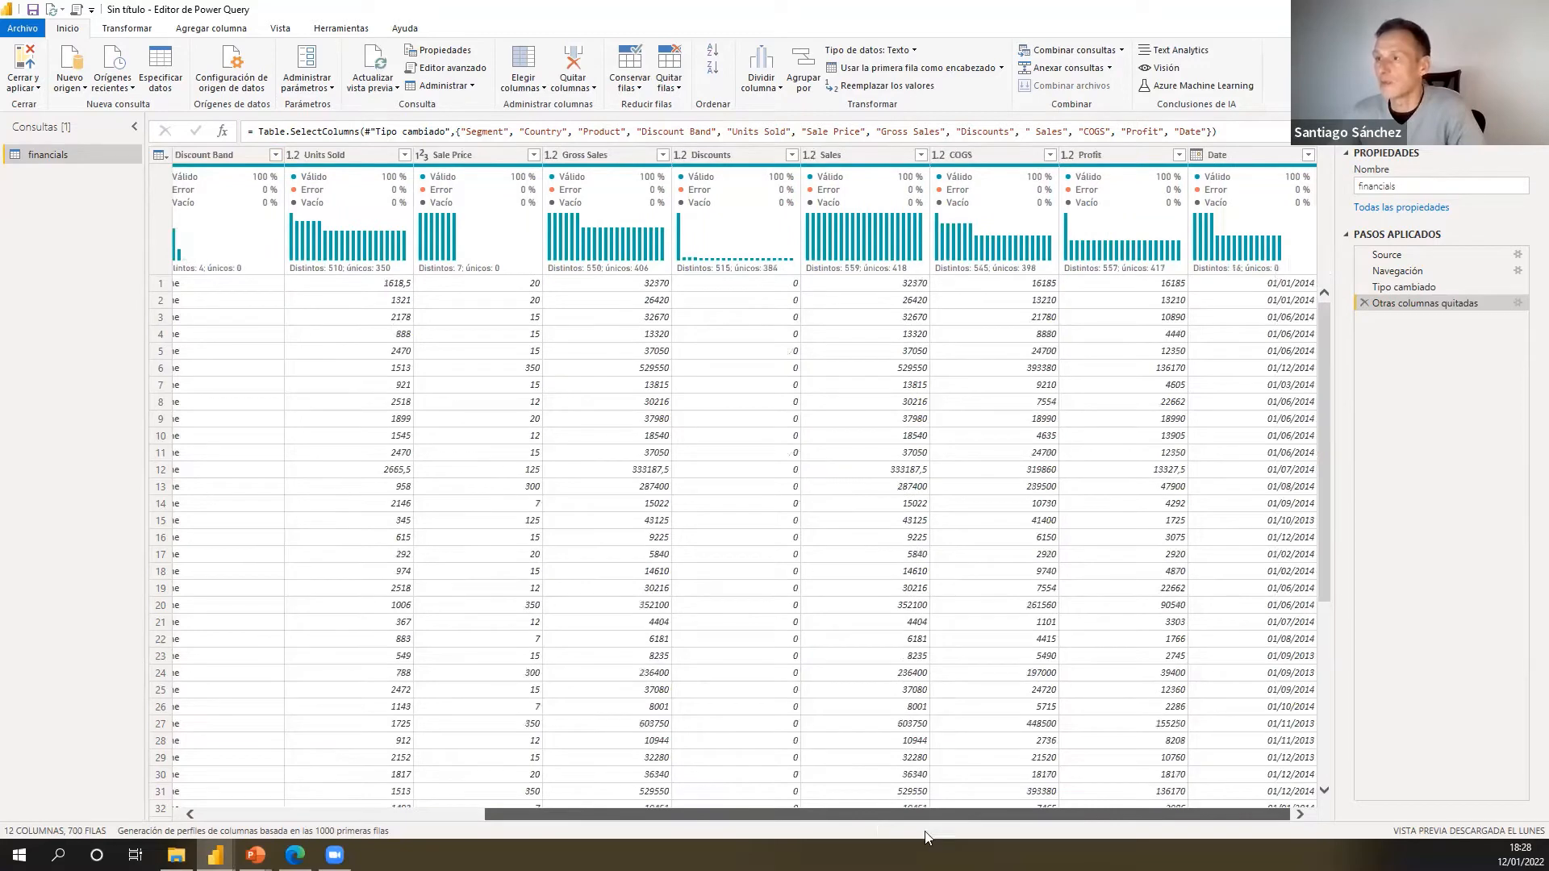
drag(1146, 829, 1200, 825)
click(1133, 816)
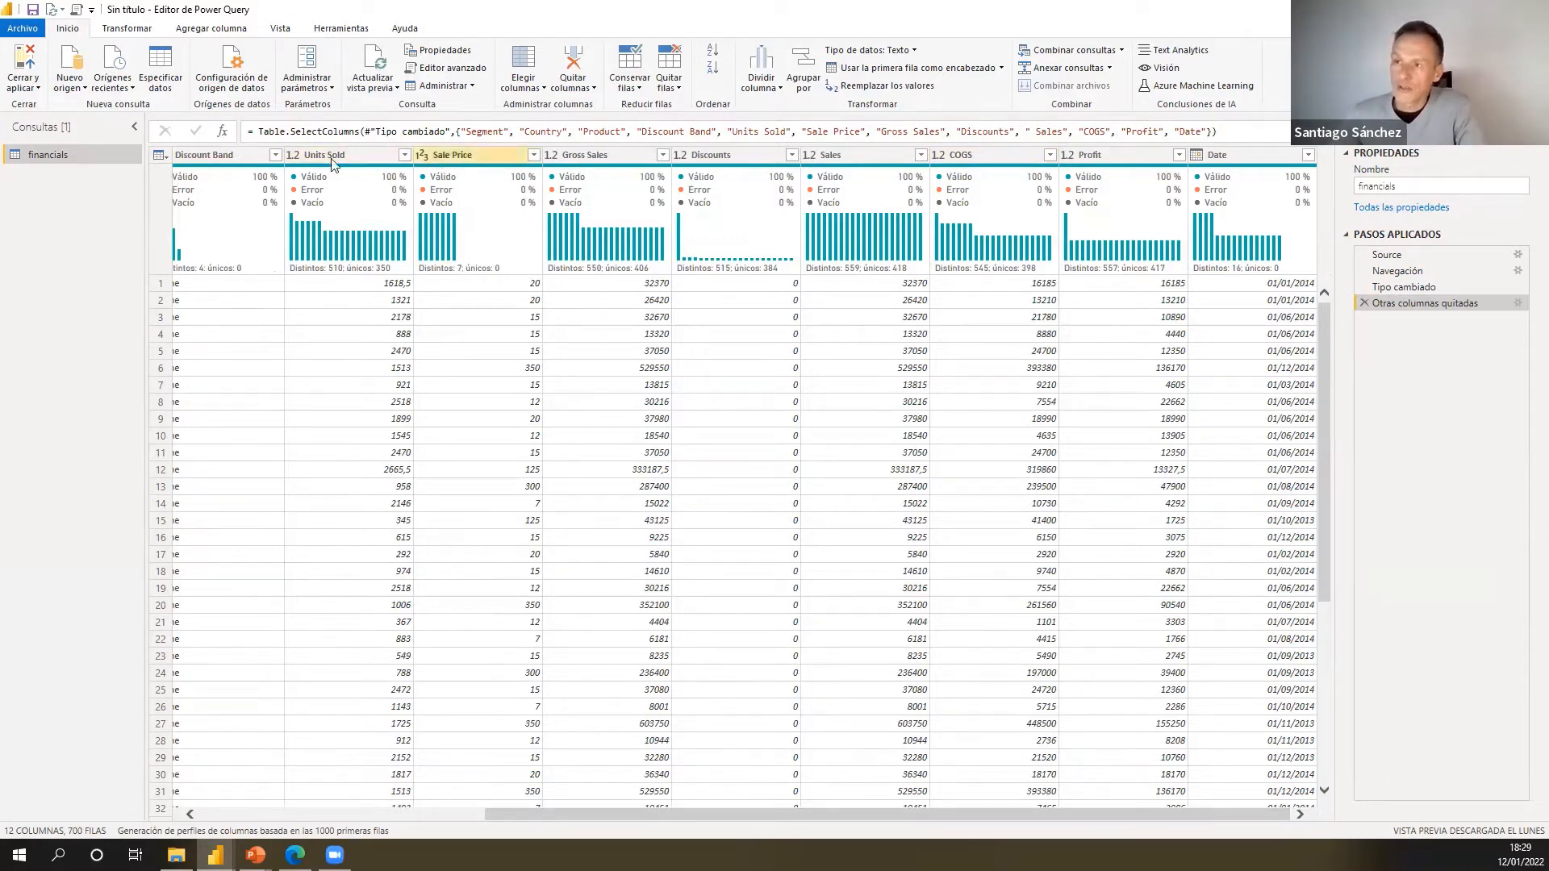
- Try to rename the Sale Price column of the financials query as Units Sold
click(470, 157)
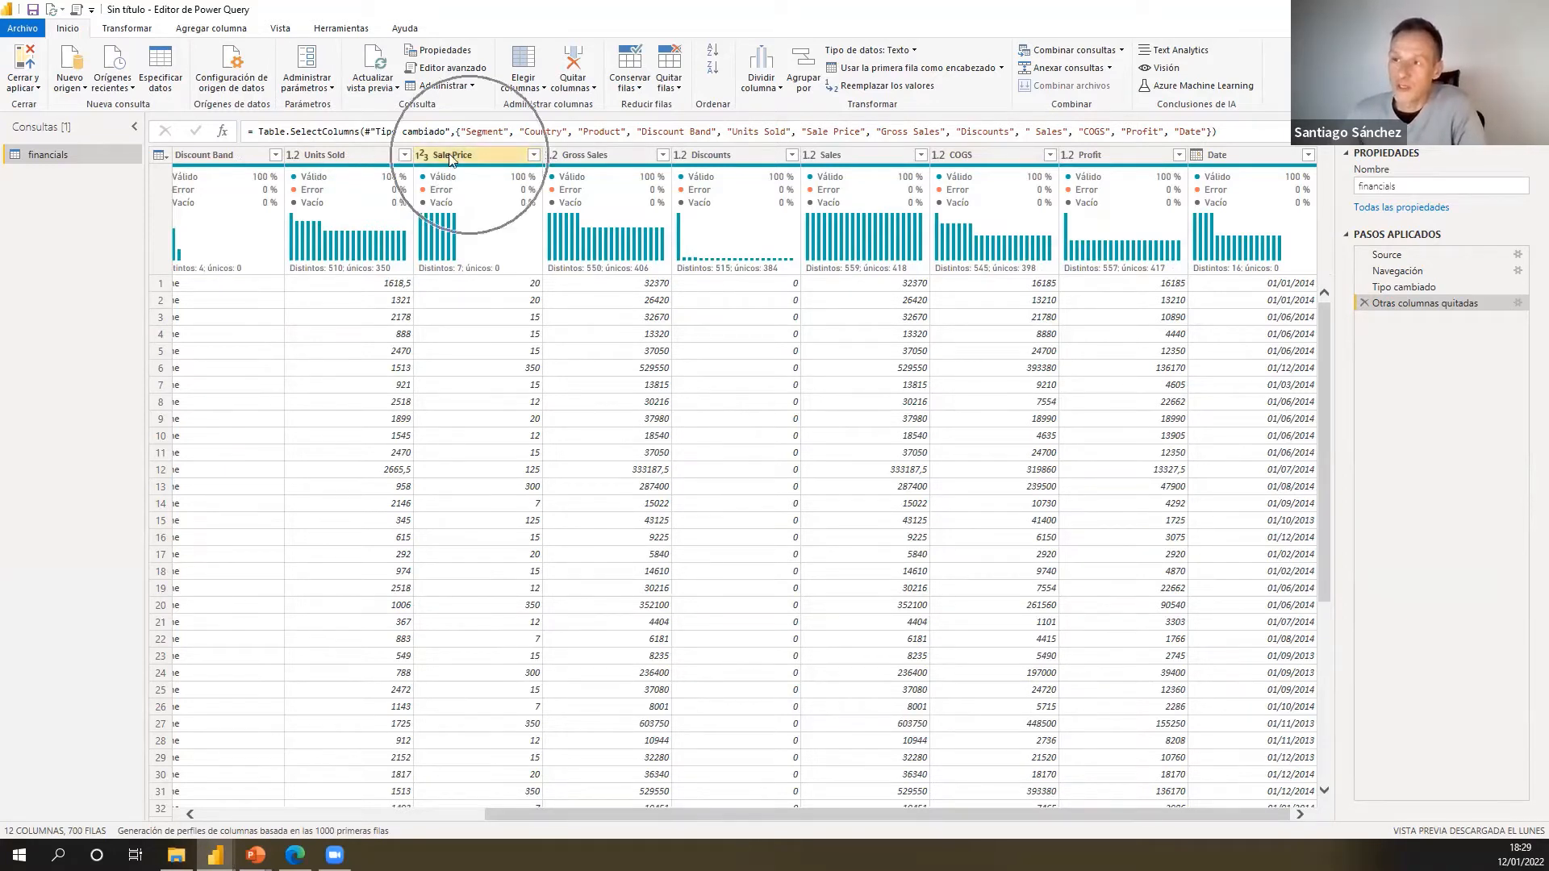
click(329, 160)
click(329, 160)
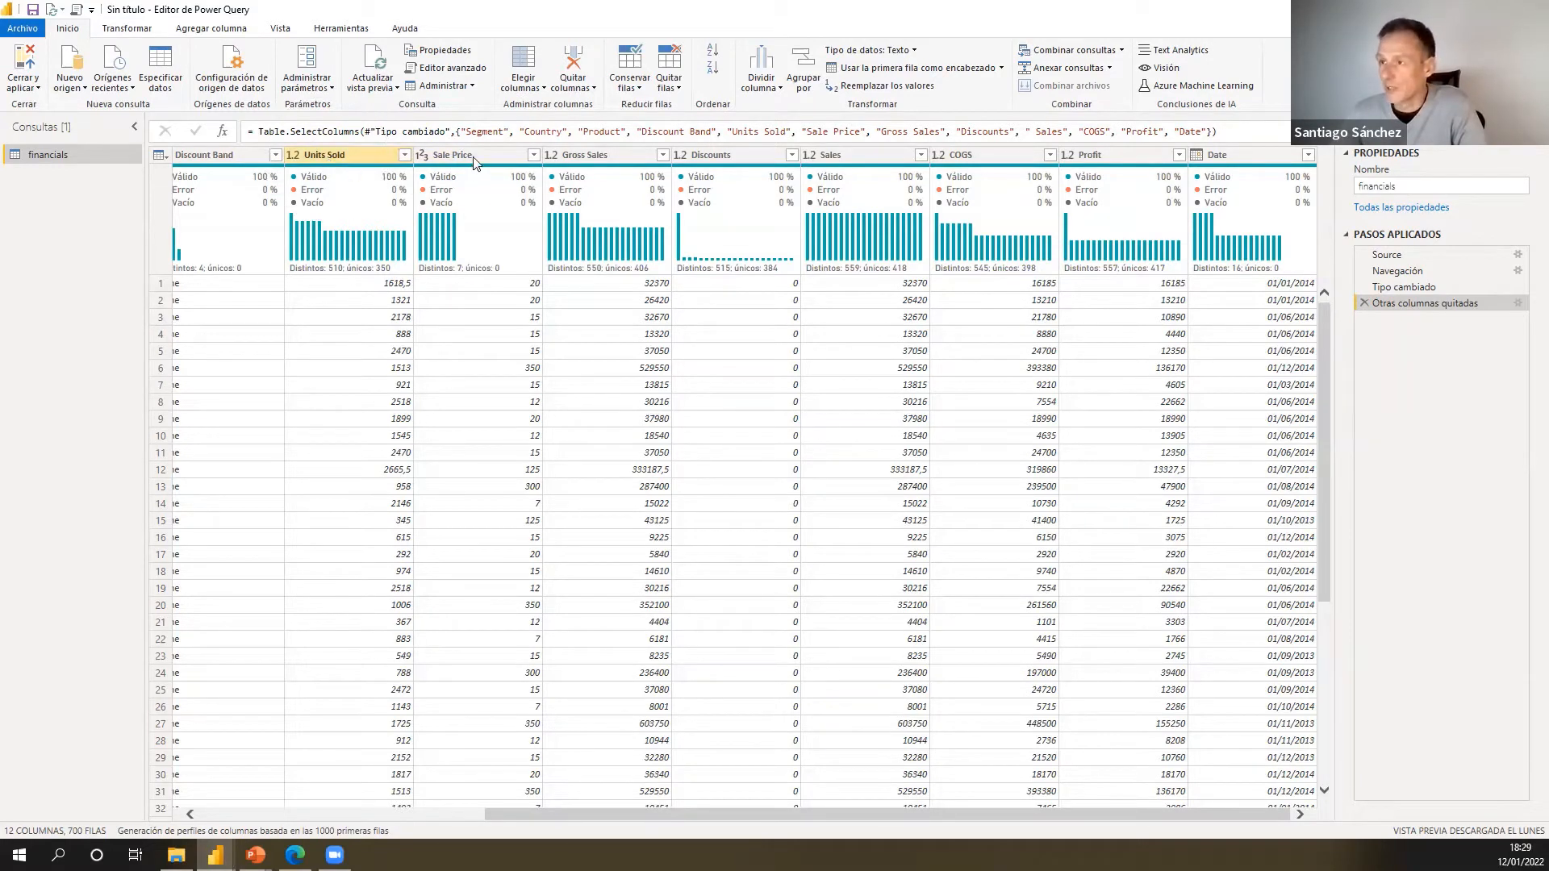
click(497, 156)
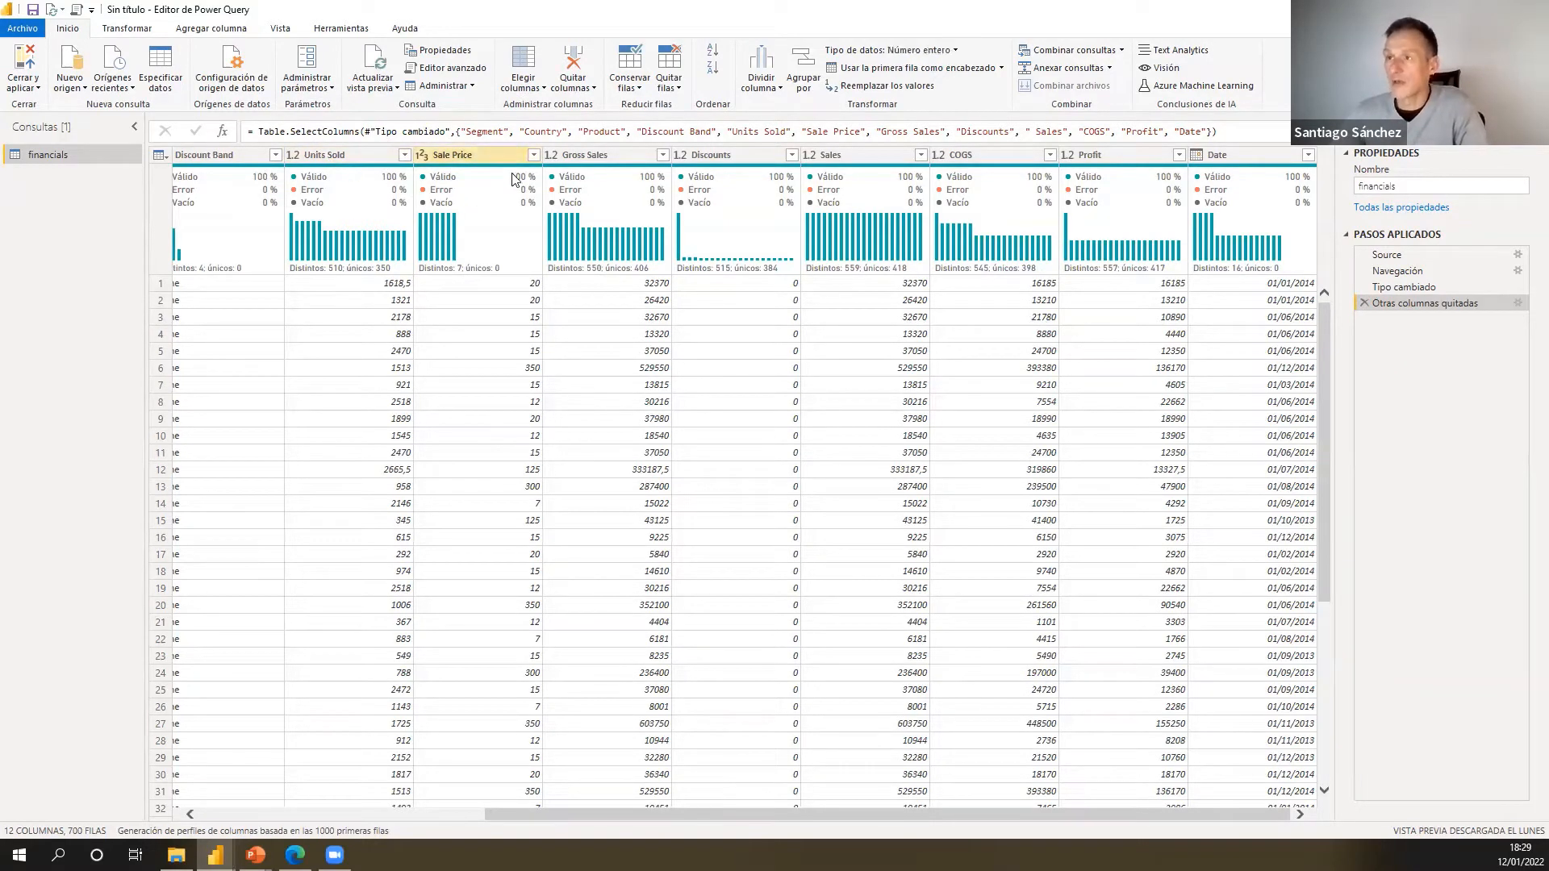
double_click(468, 157)
double_click(468, 157)
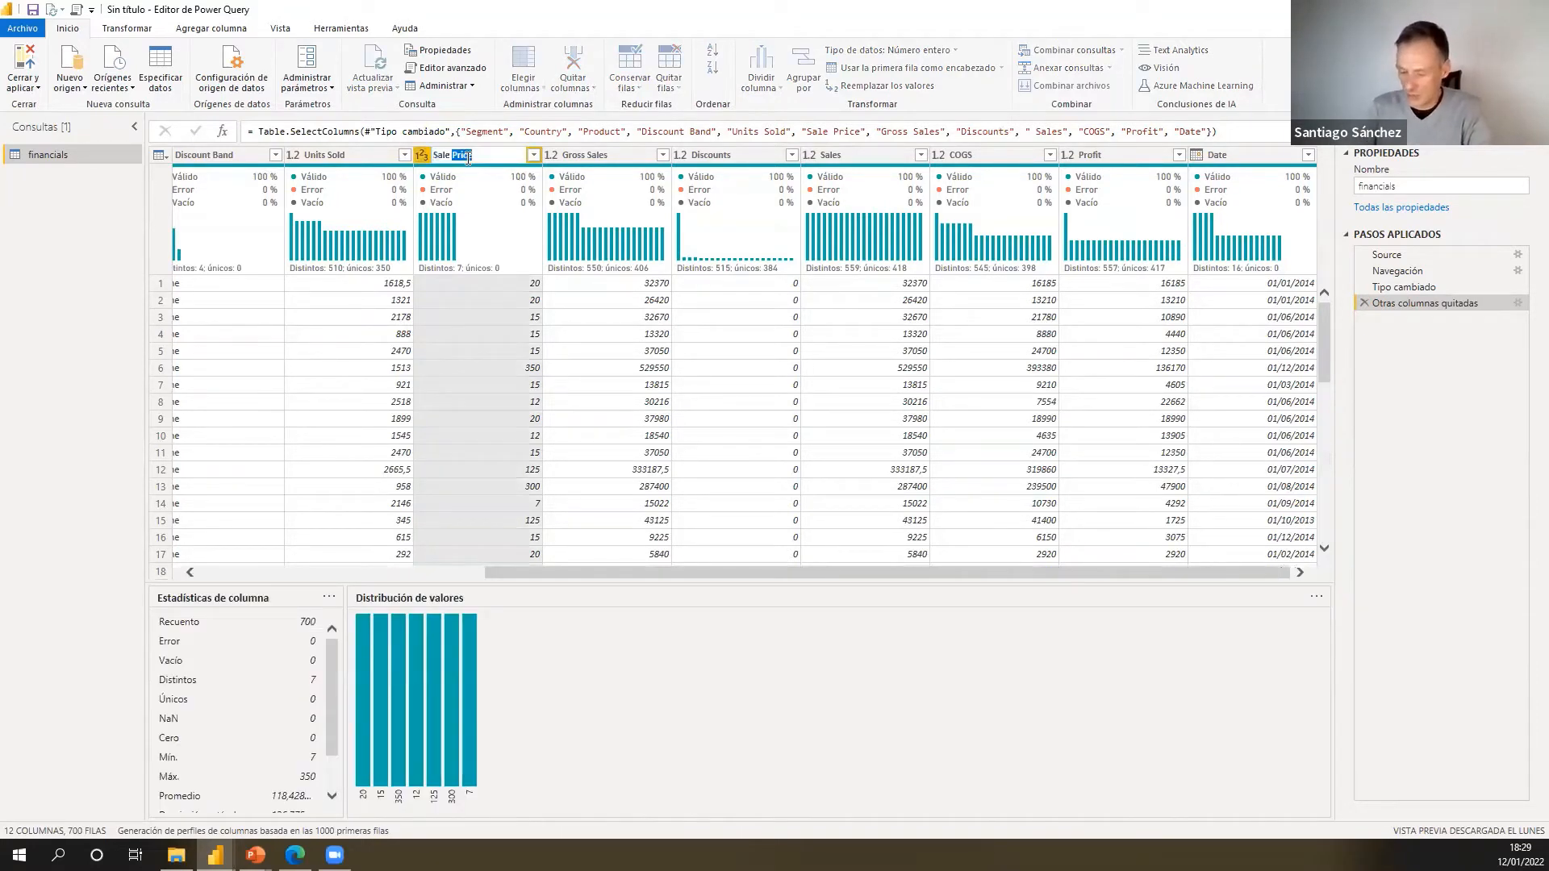
text(Units)
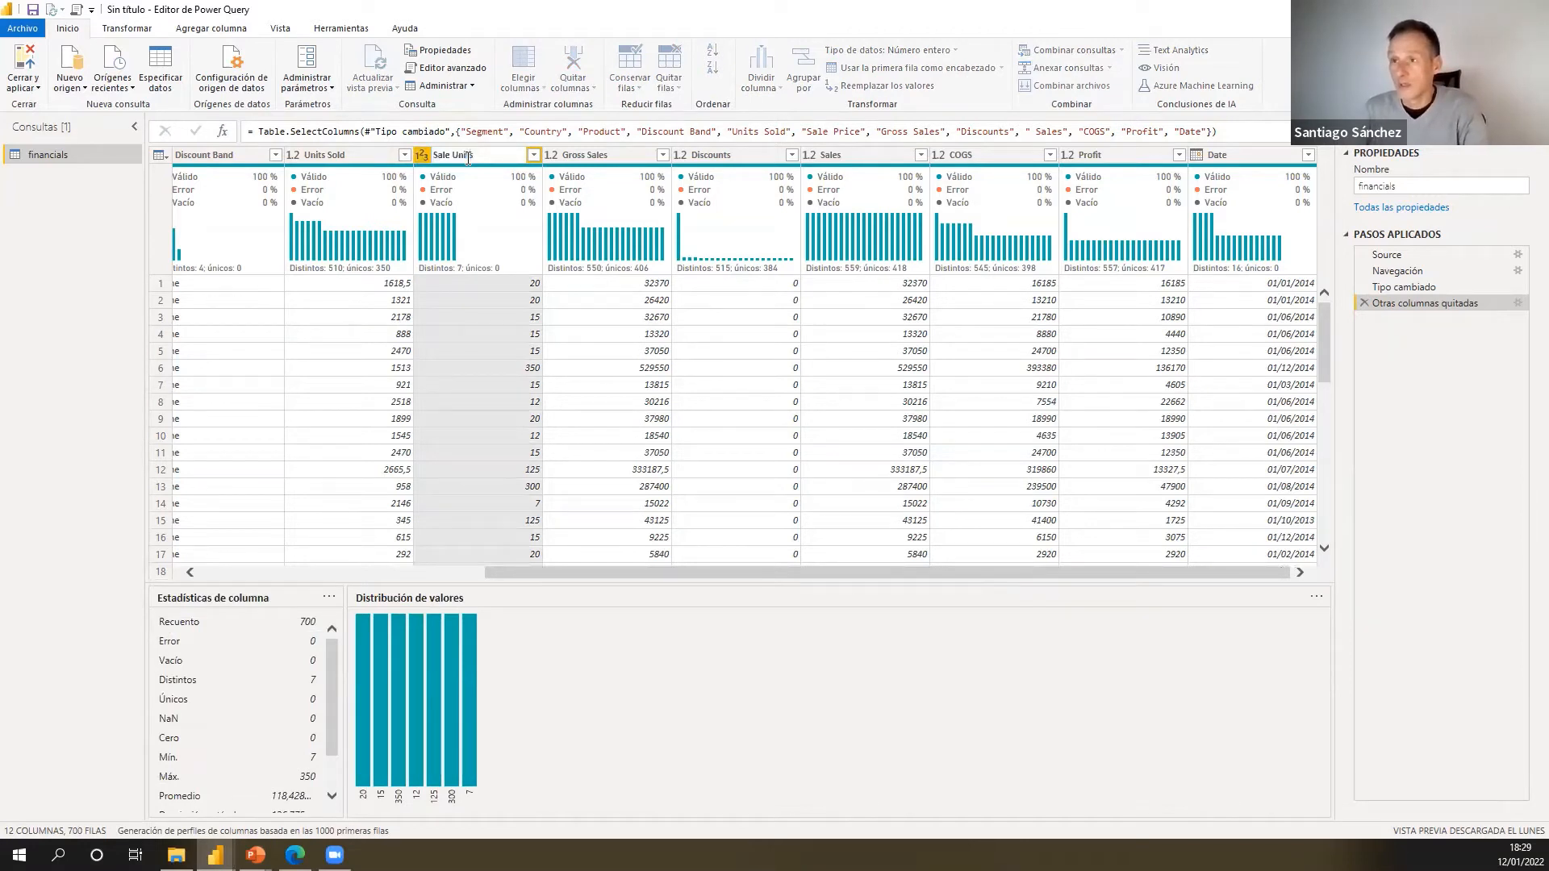
text( Sold)
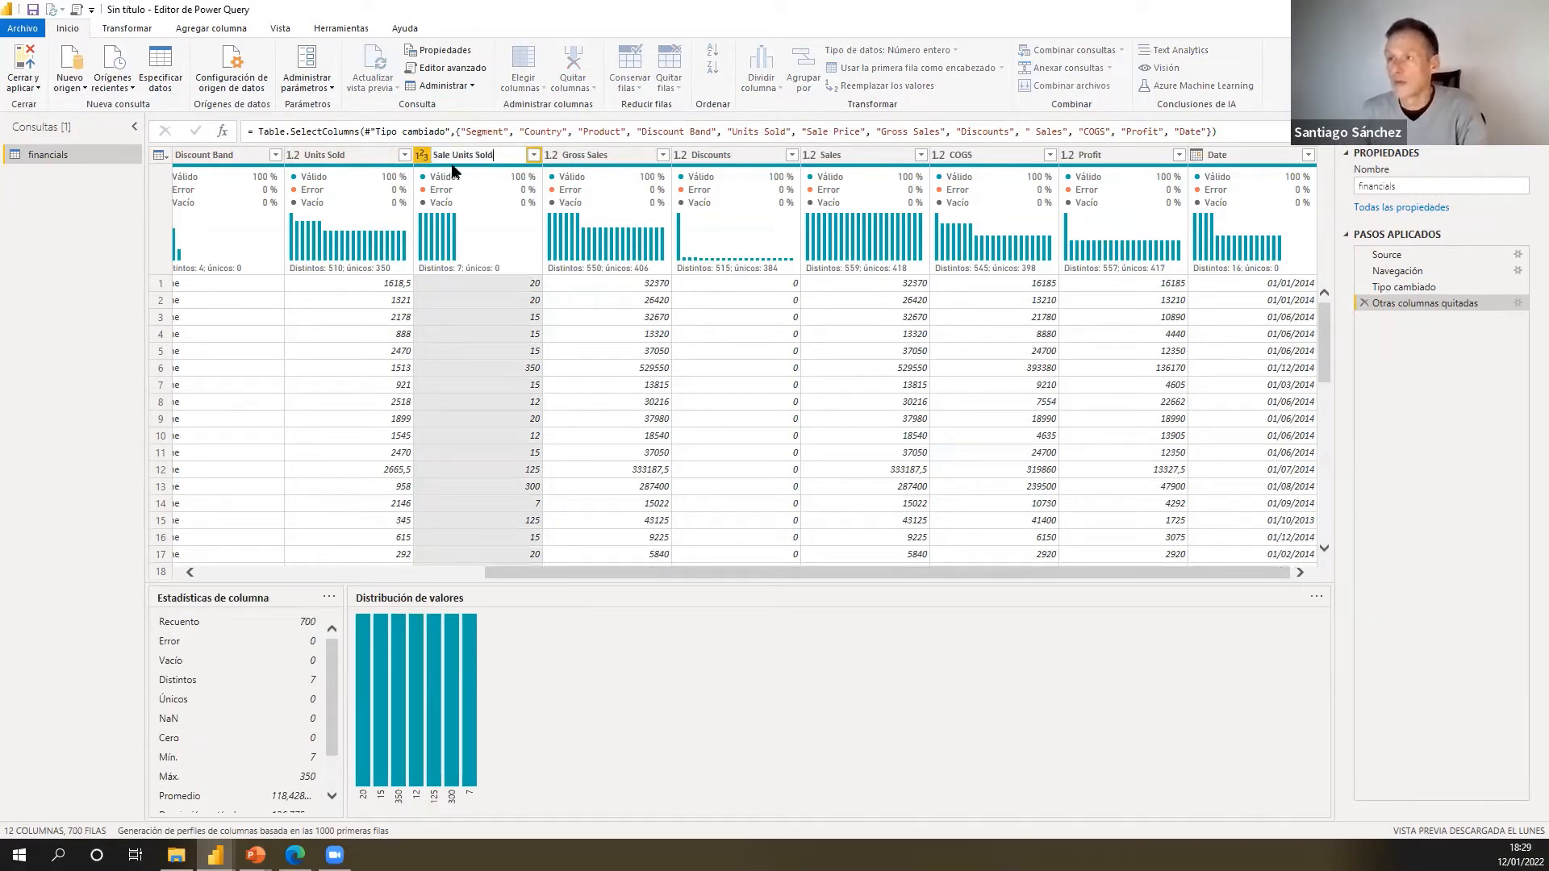
key(BackSpace)
key(BackSpace)
key(BackSpace)
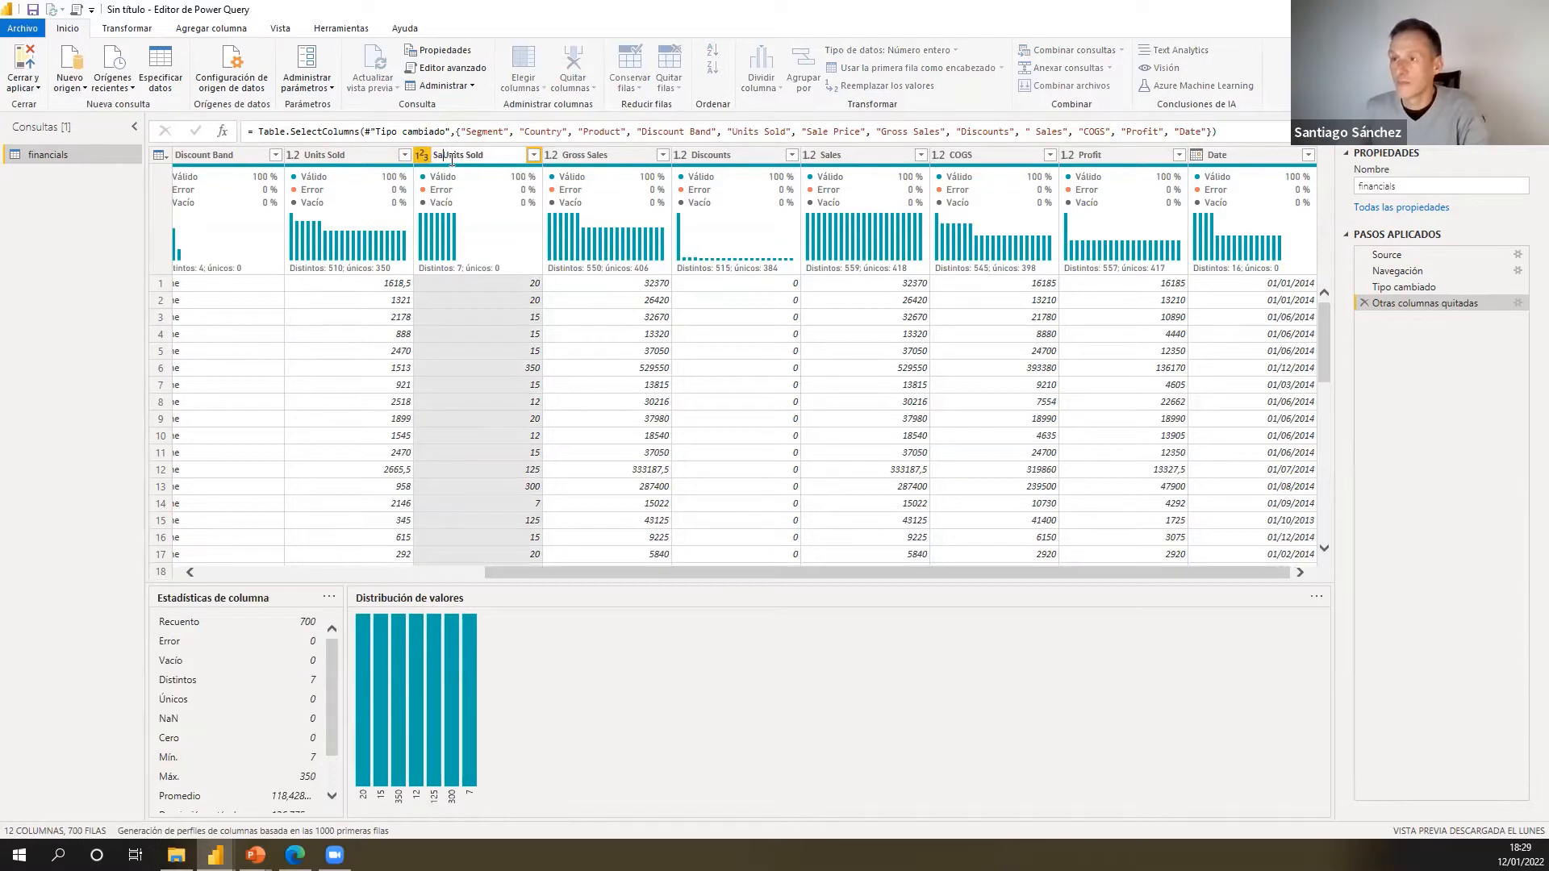
key(BackSpace)
key(BackSpace)
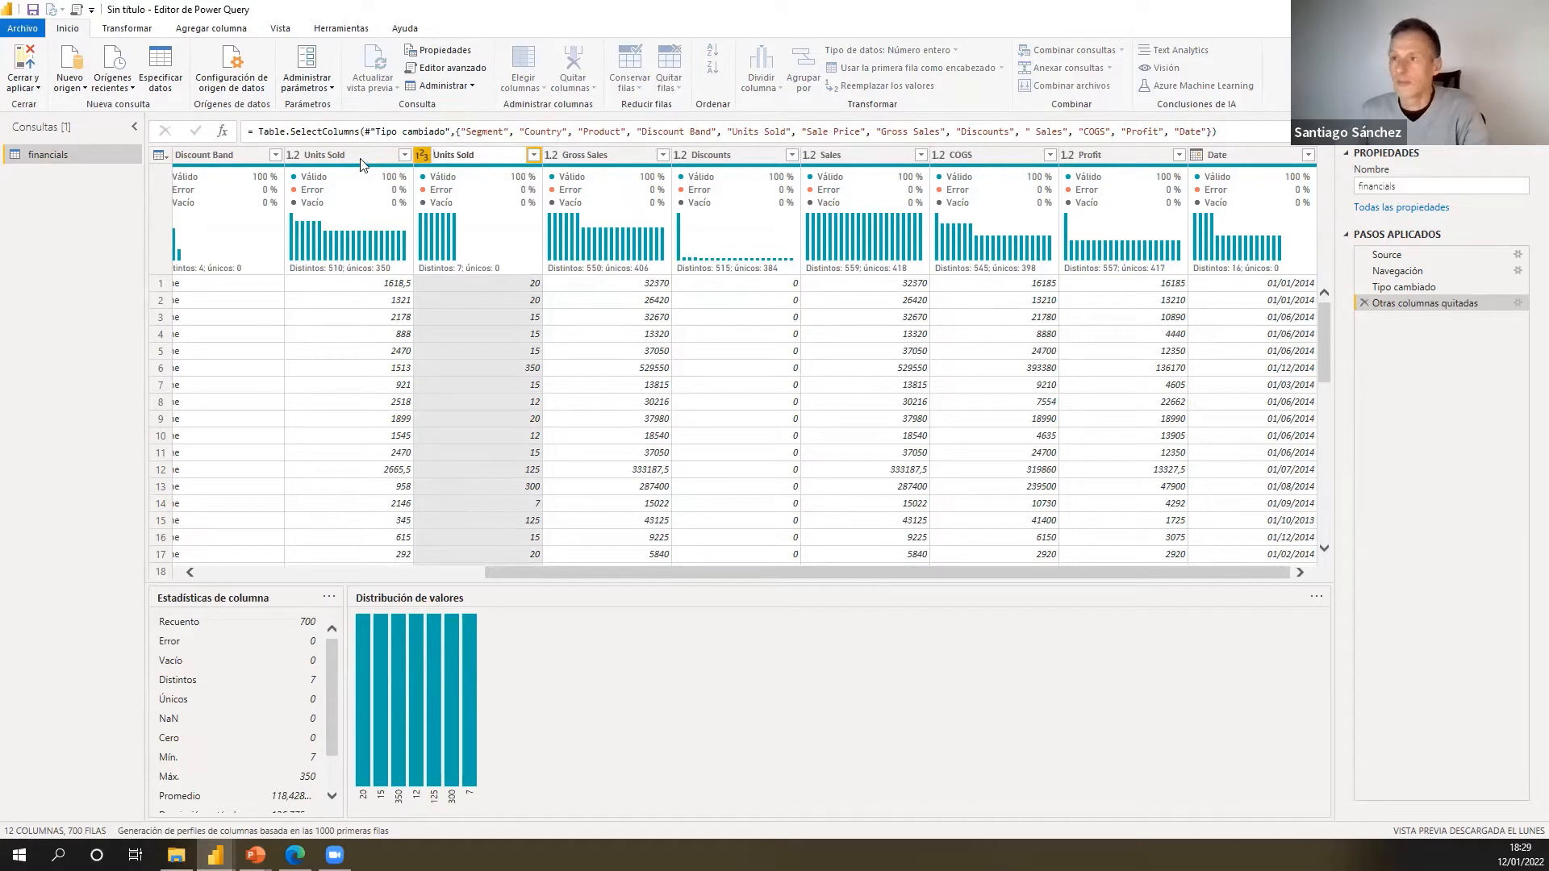
key(Return)
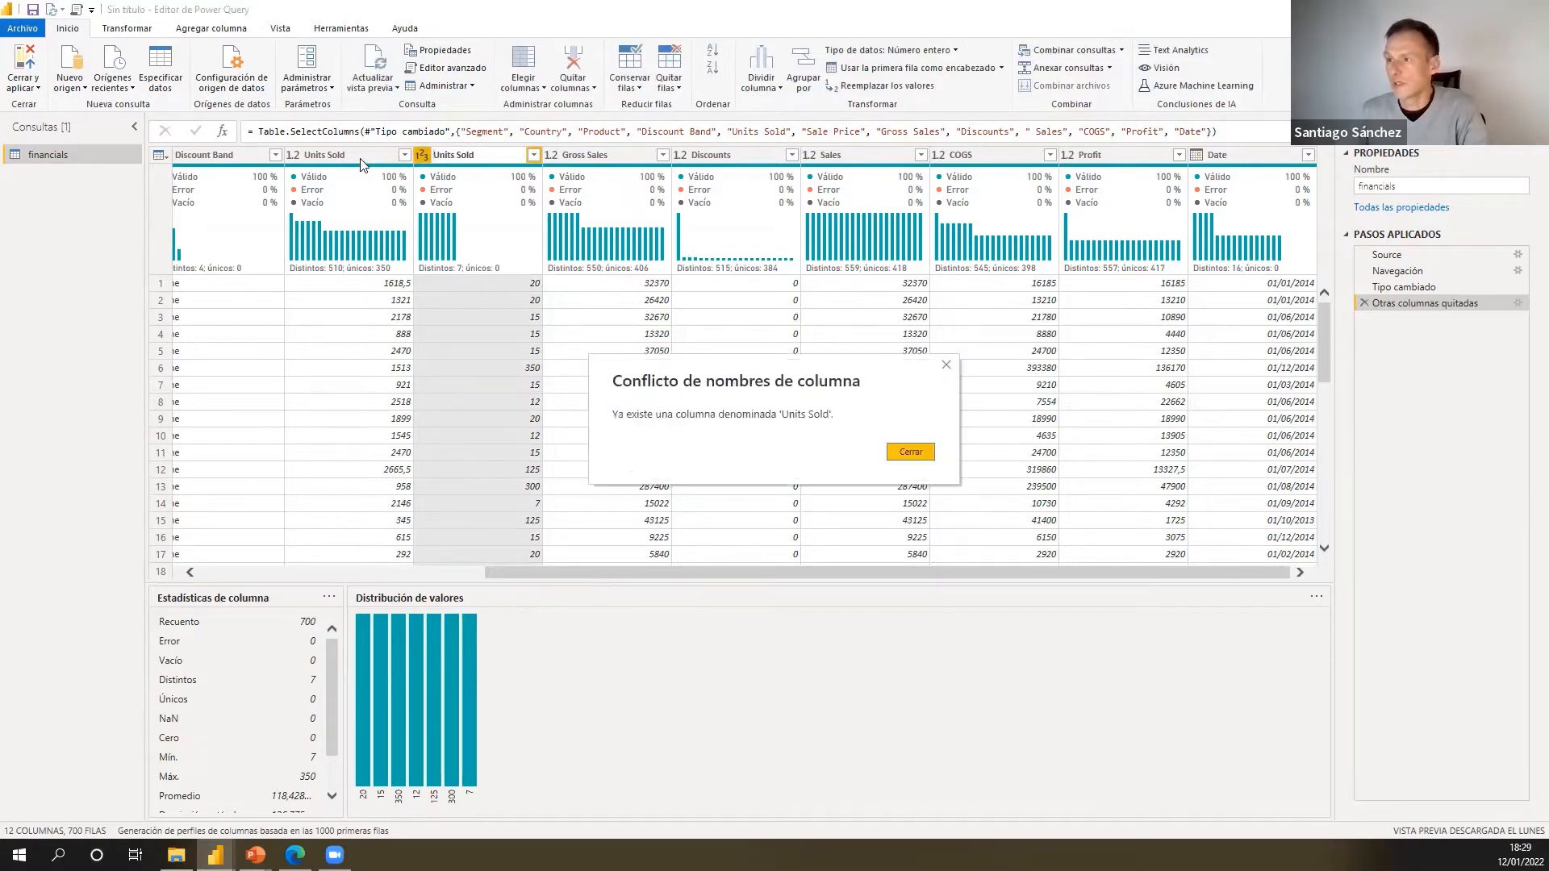
click(911, 451)
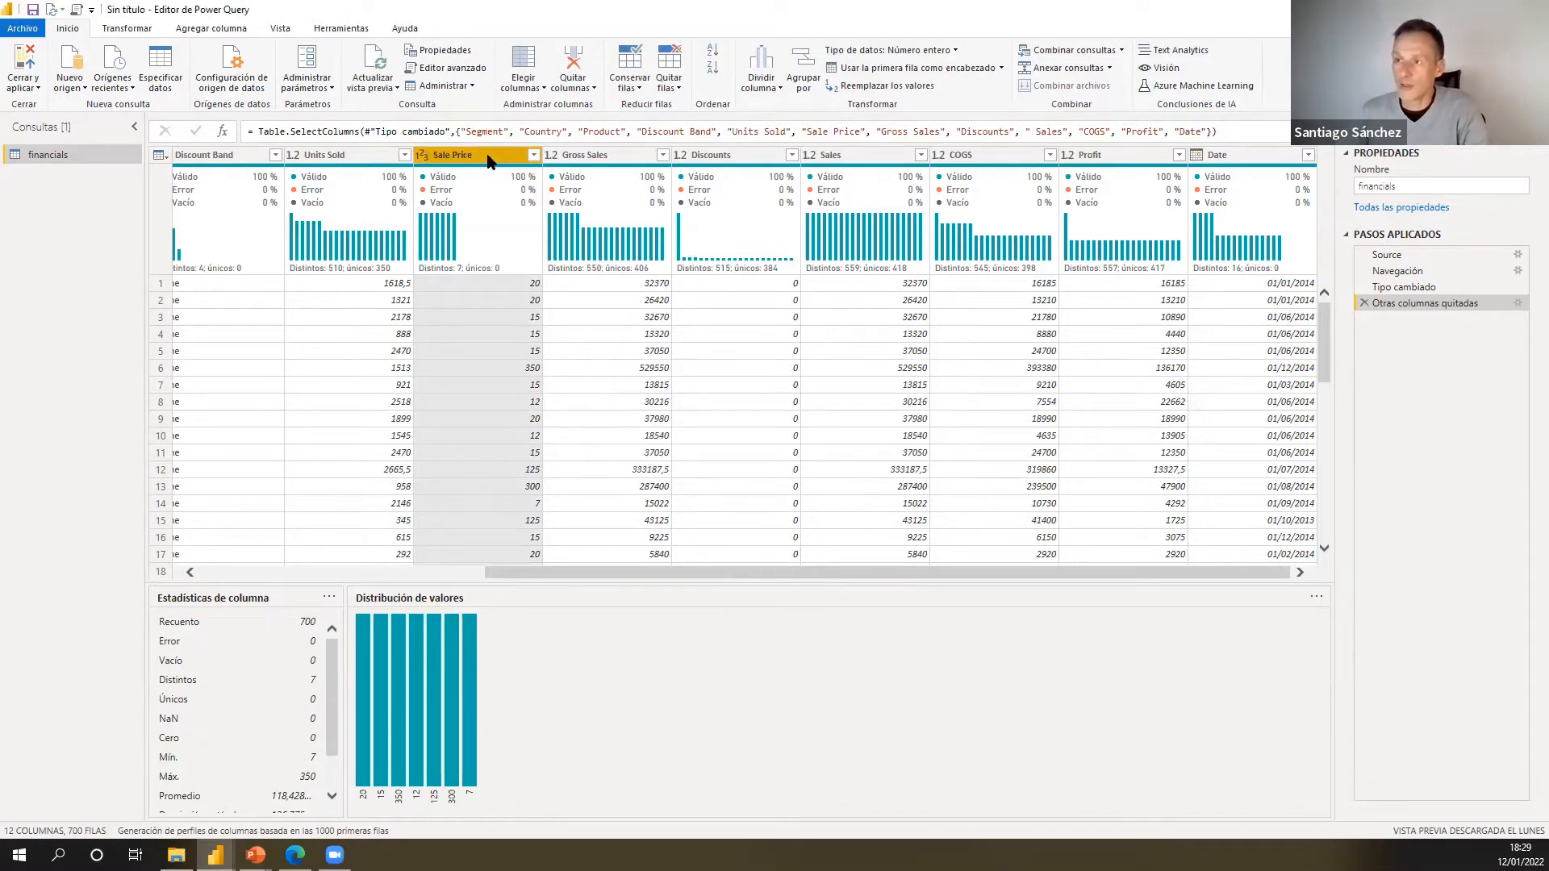
- Rename the Sale Price column as Unit Sold
double_click(489, 155)
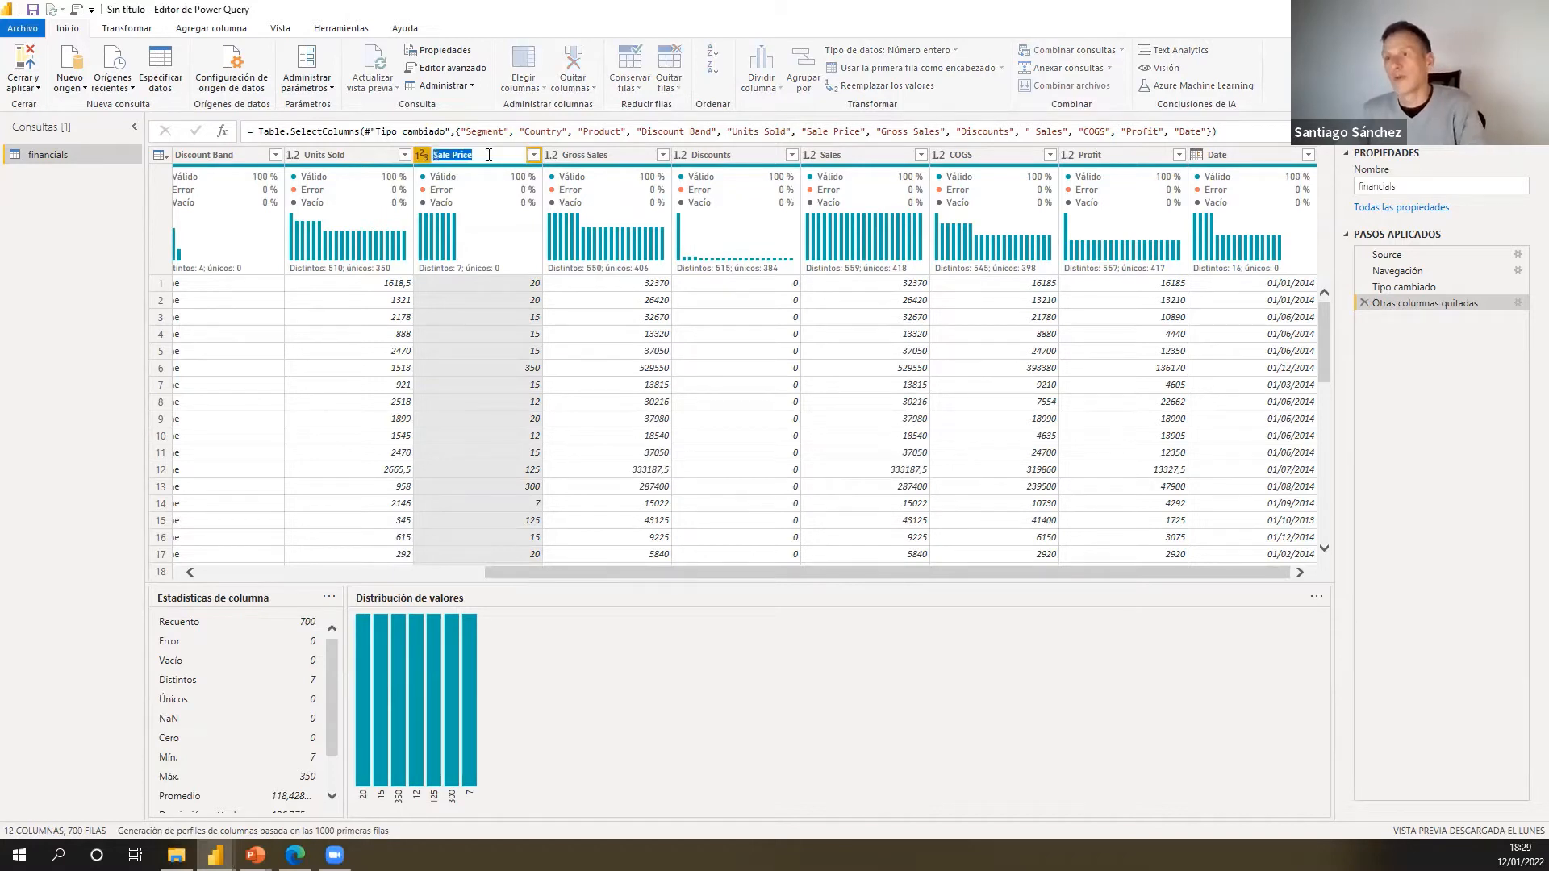
text(unit)
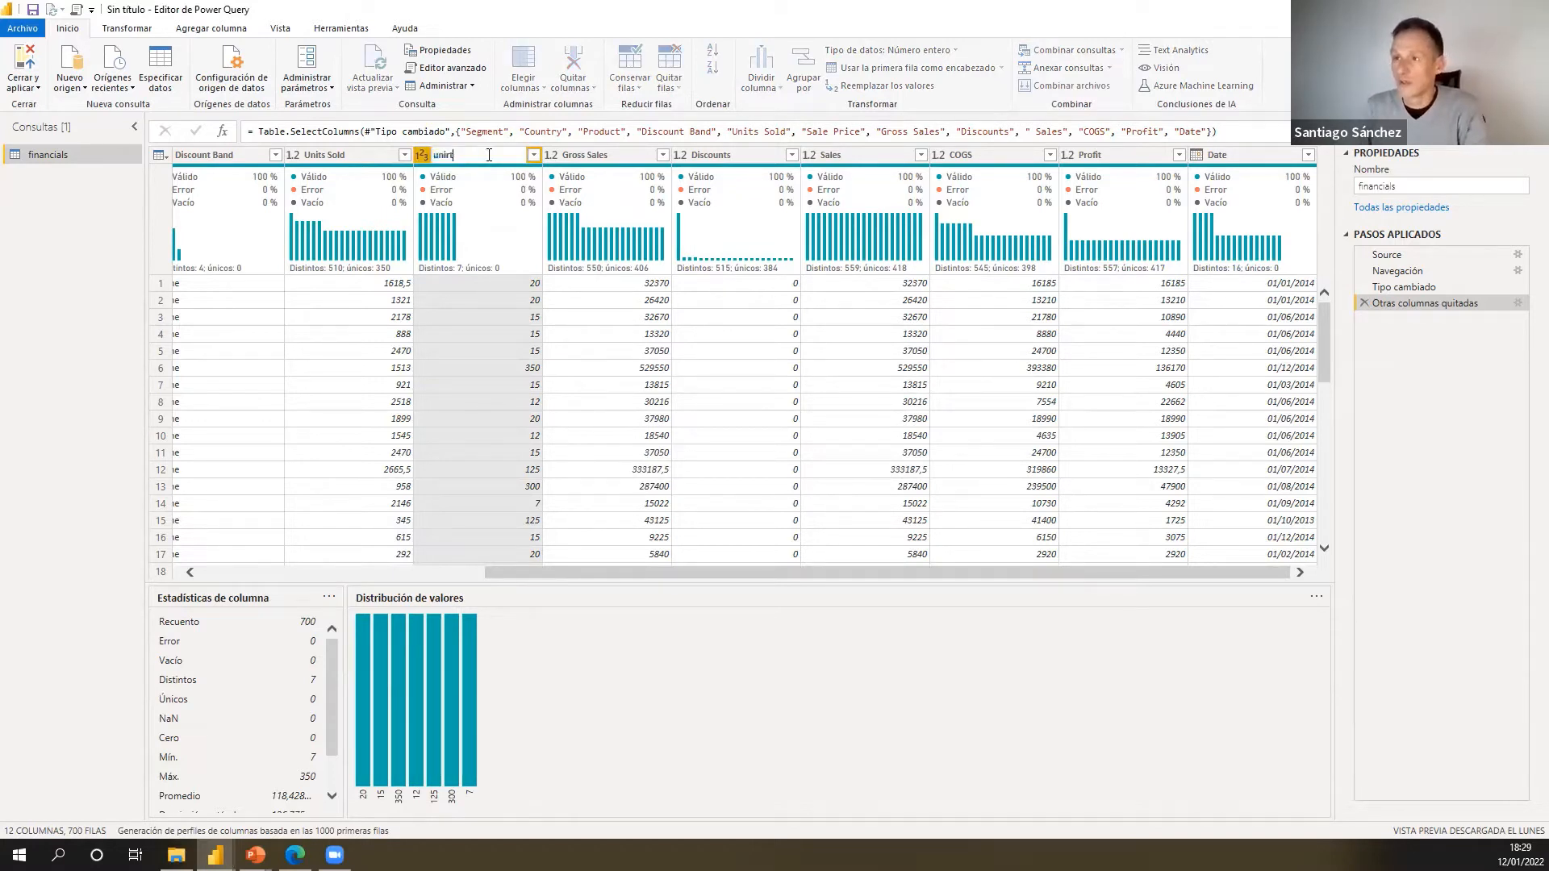
key(BackSpace)
key(BackSpace)
key(BackSpace)
key(BackSpace)
text(Un)
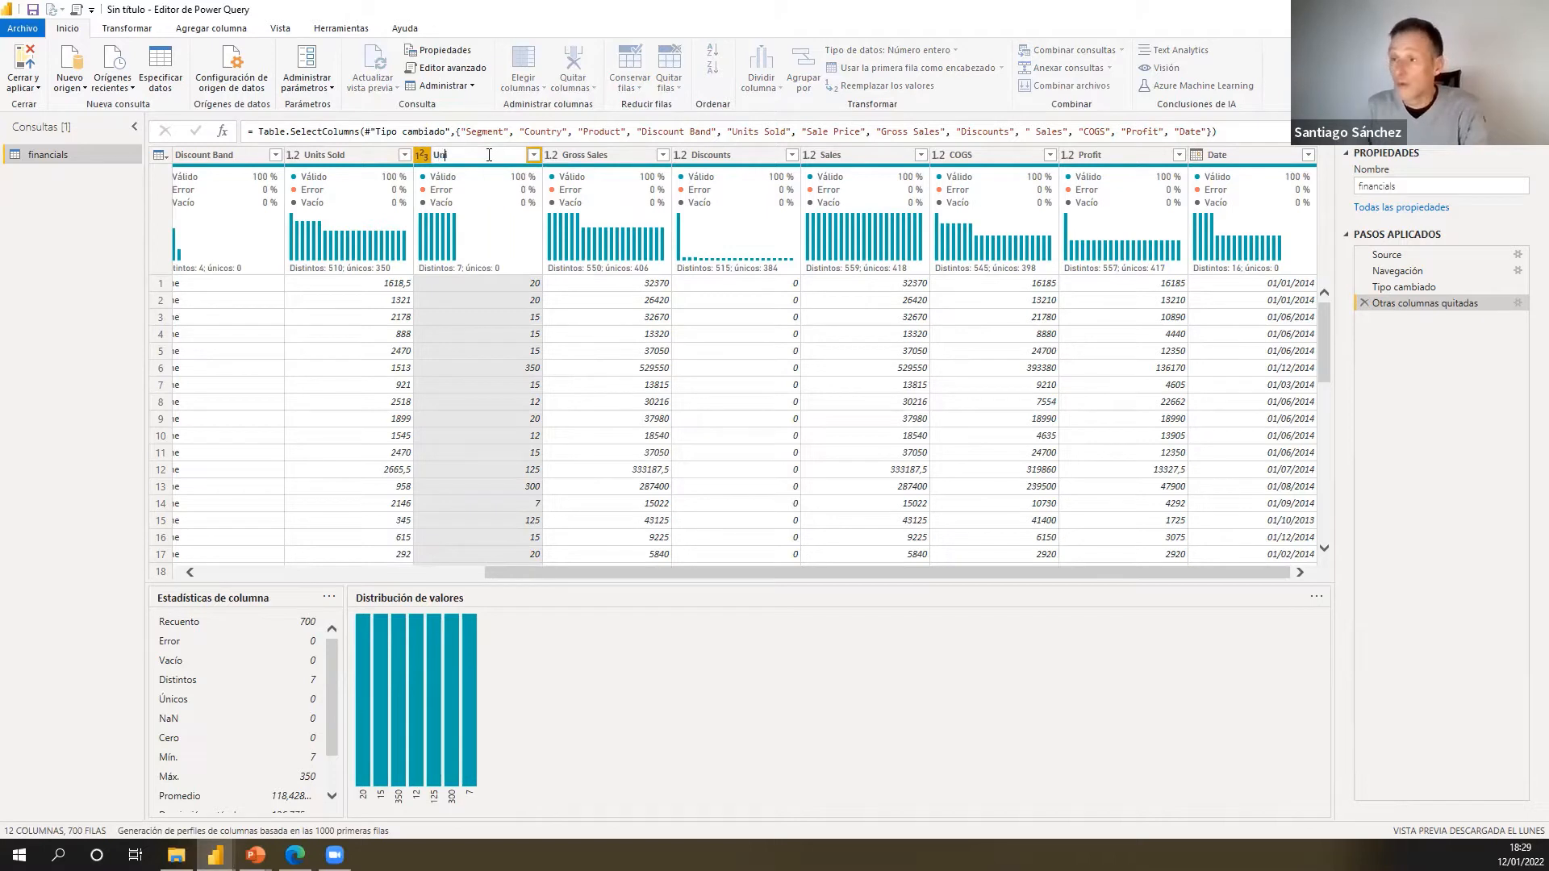
text(it)
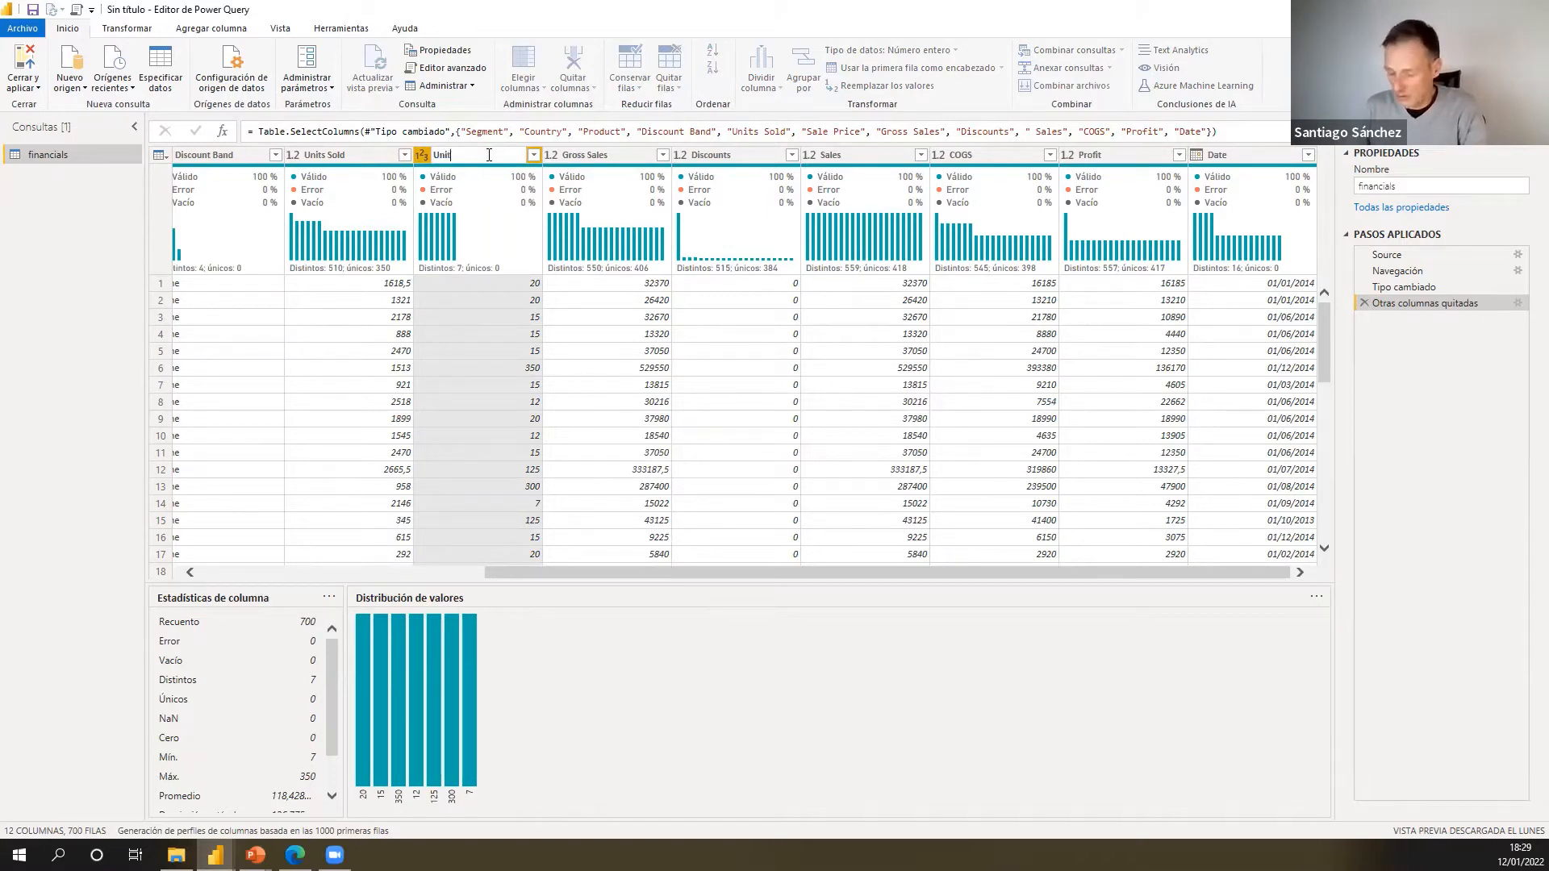
text( Sold)
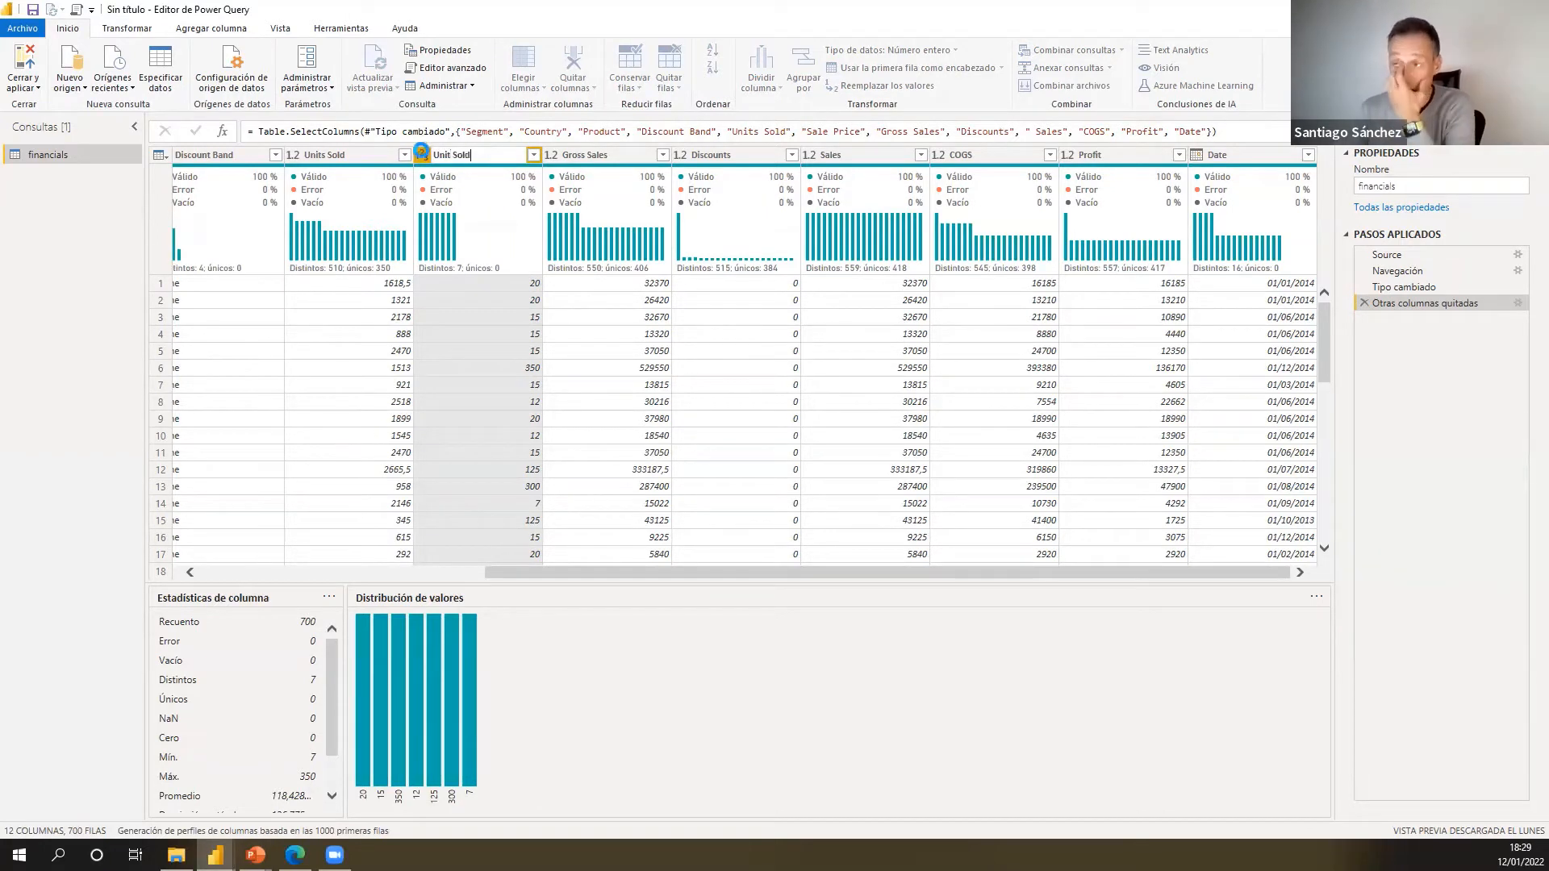
key(Return)
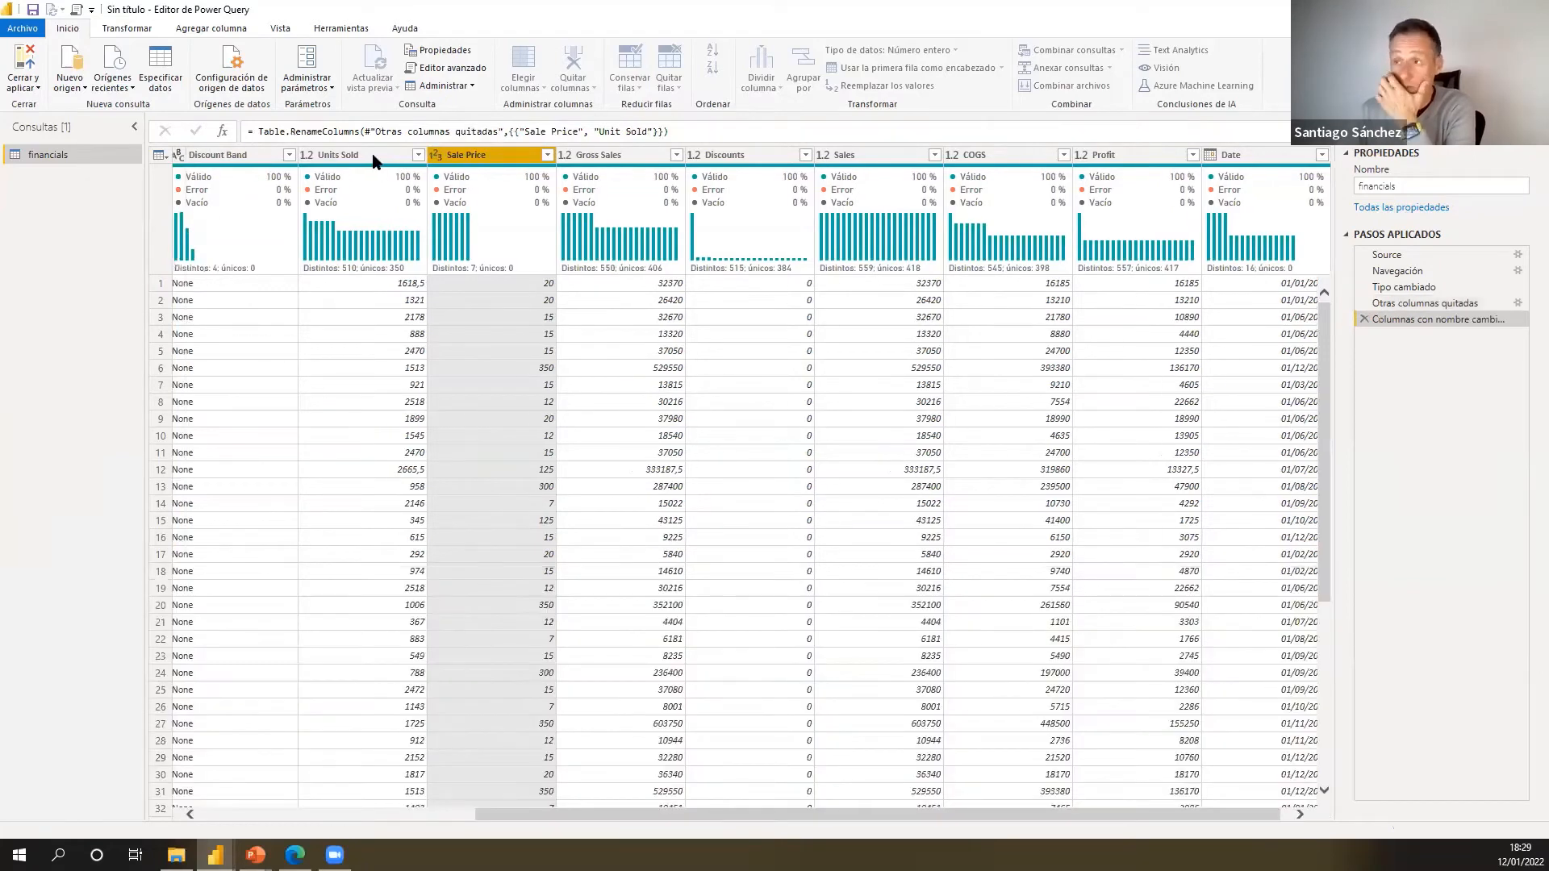
- Rename the Units Sold column next to Discount Band as Sale Price
click(371, 154)
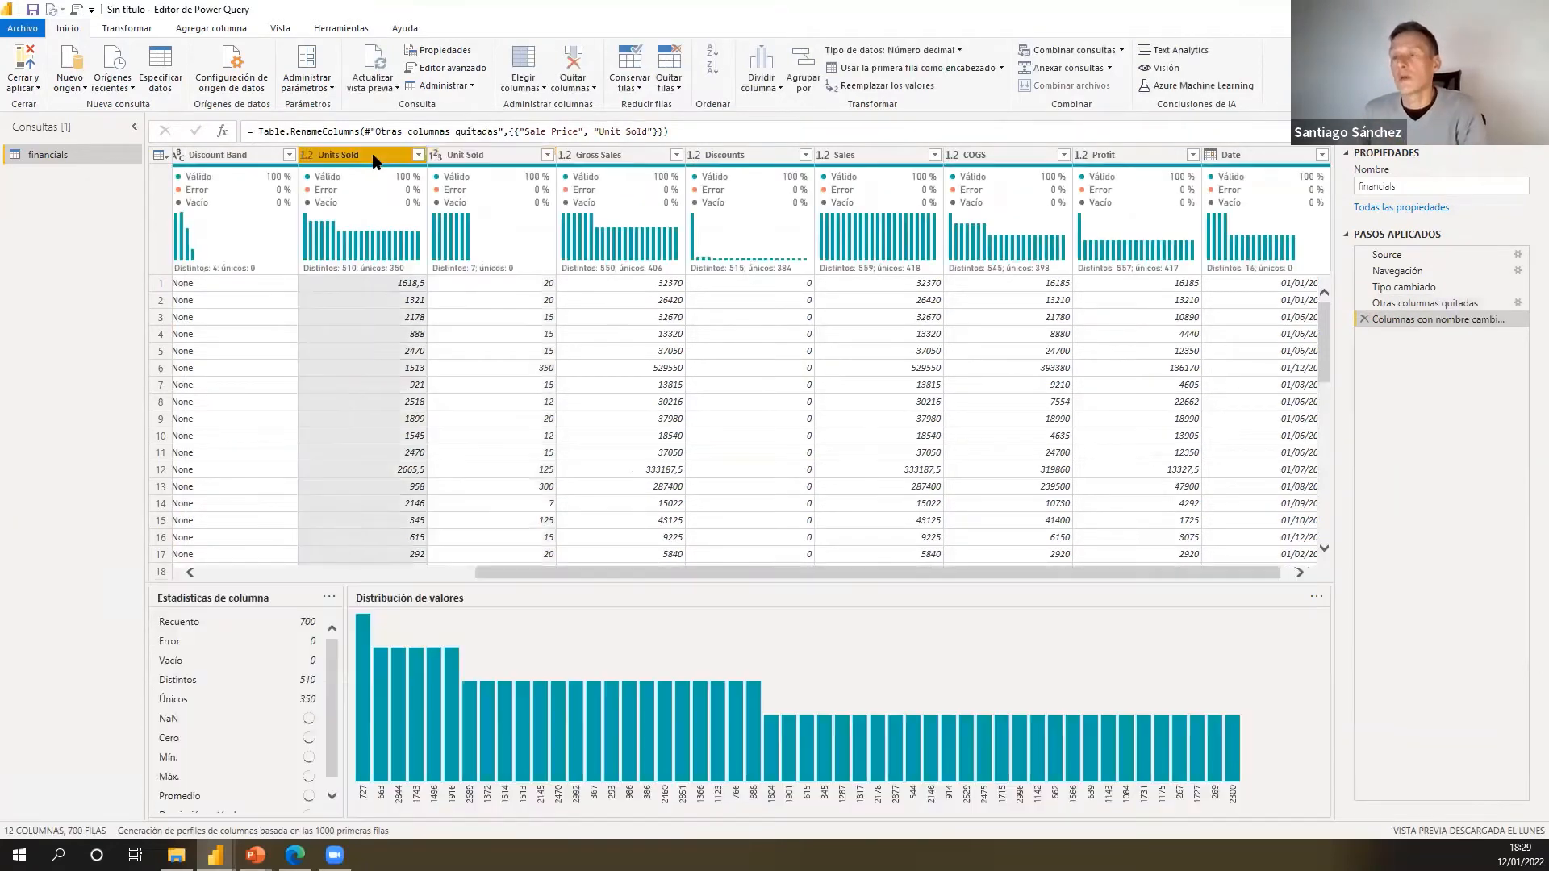
double_click(374, 154)
text(Sale Price)
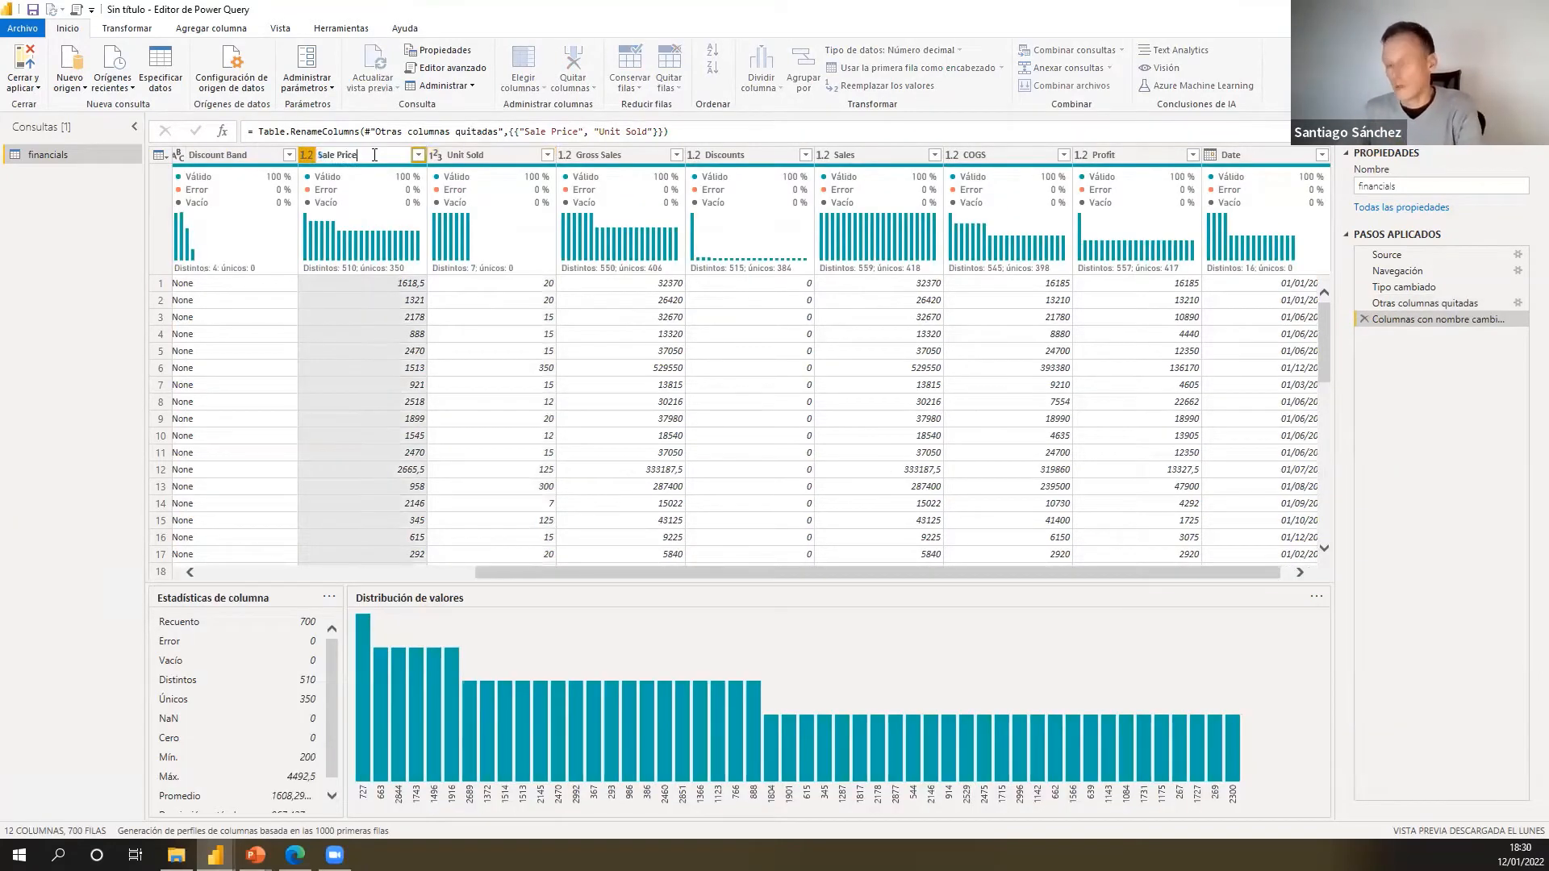
key(Return)
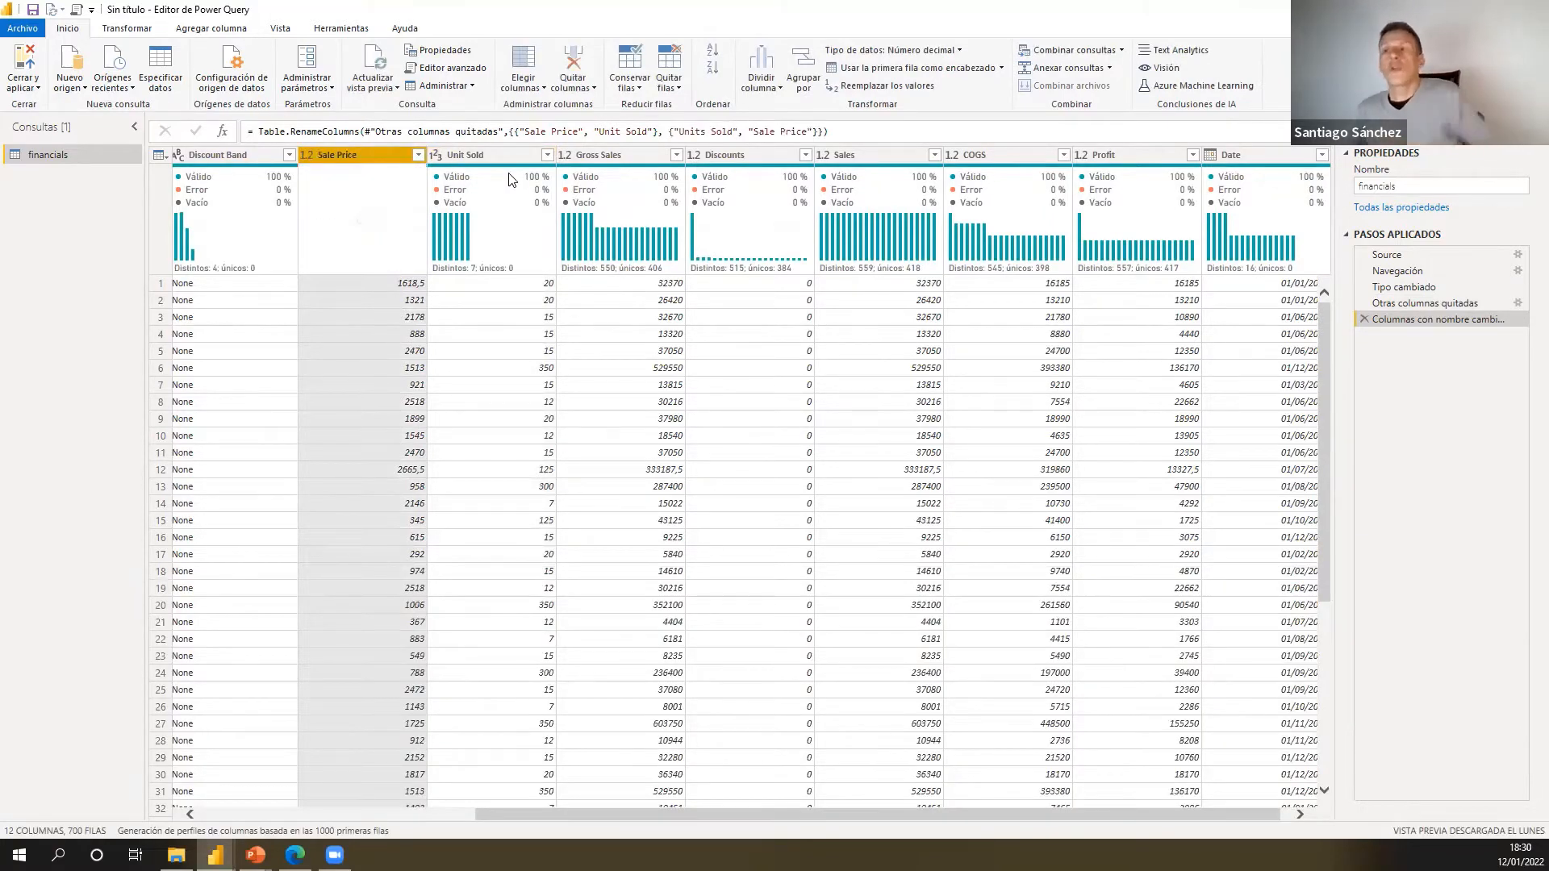
- Check the financials columns from Segment to Date and review the available options for removing rows
mouse_move(508, 180)
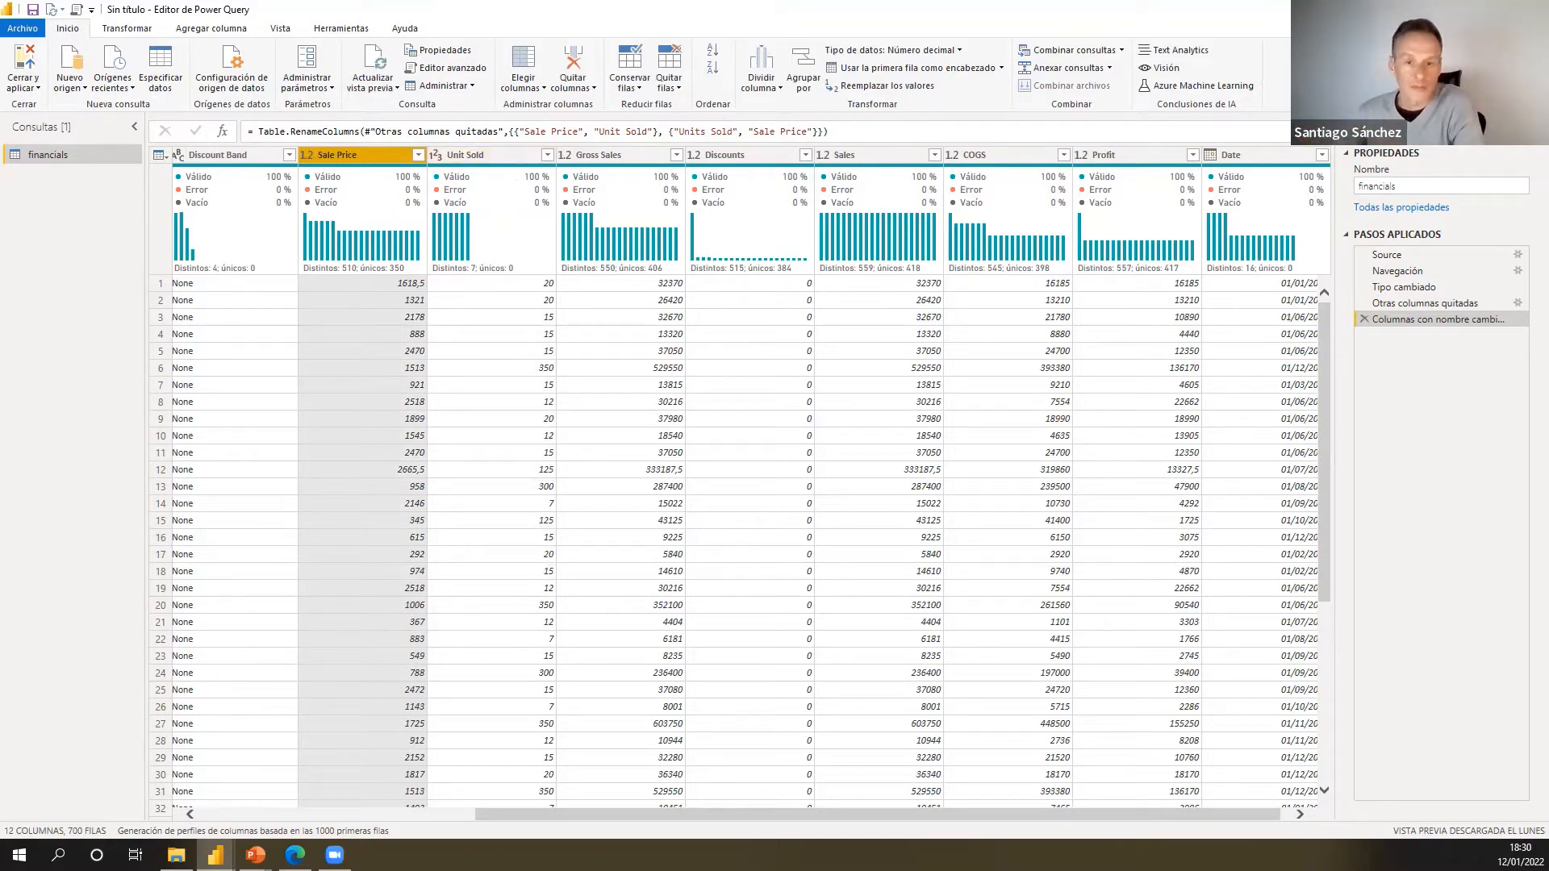
key(alt+Tab)
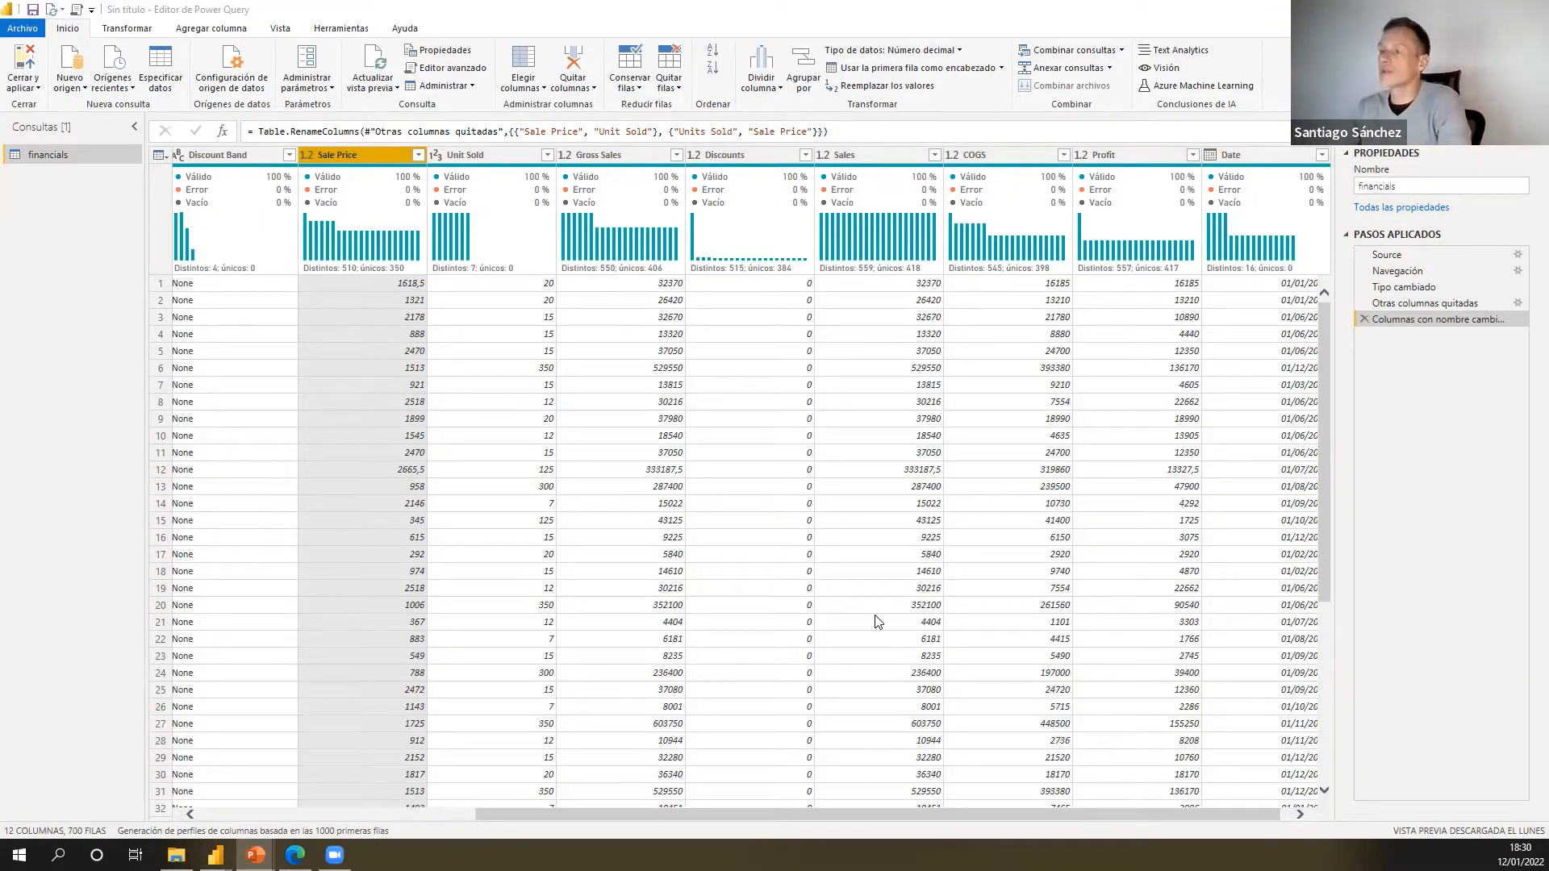
click(1297, 817)
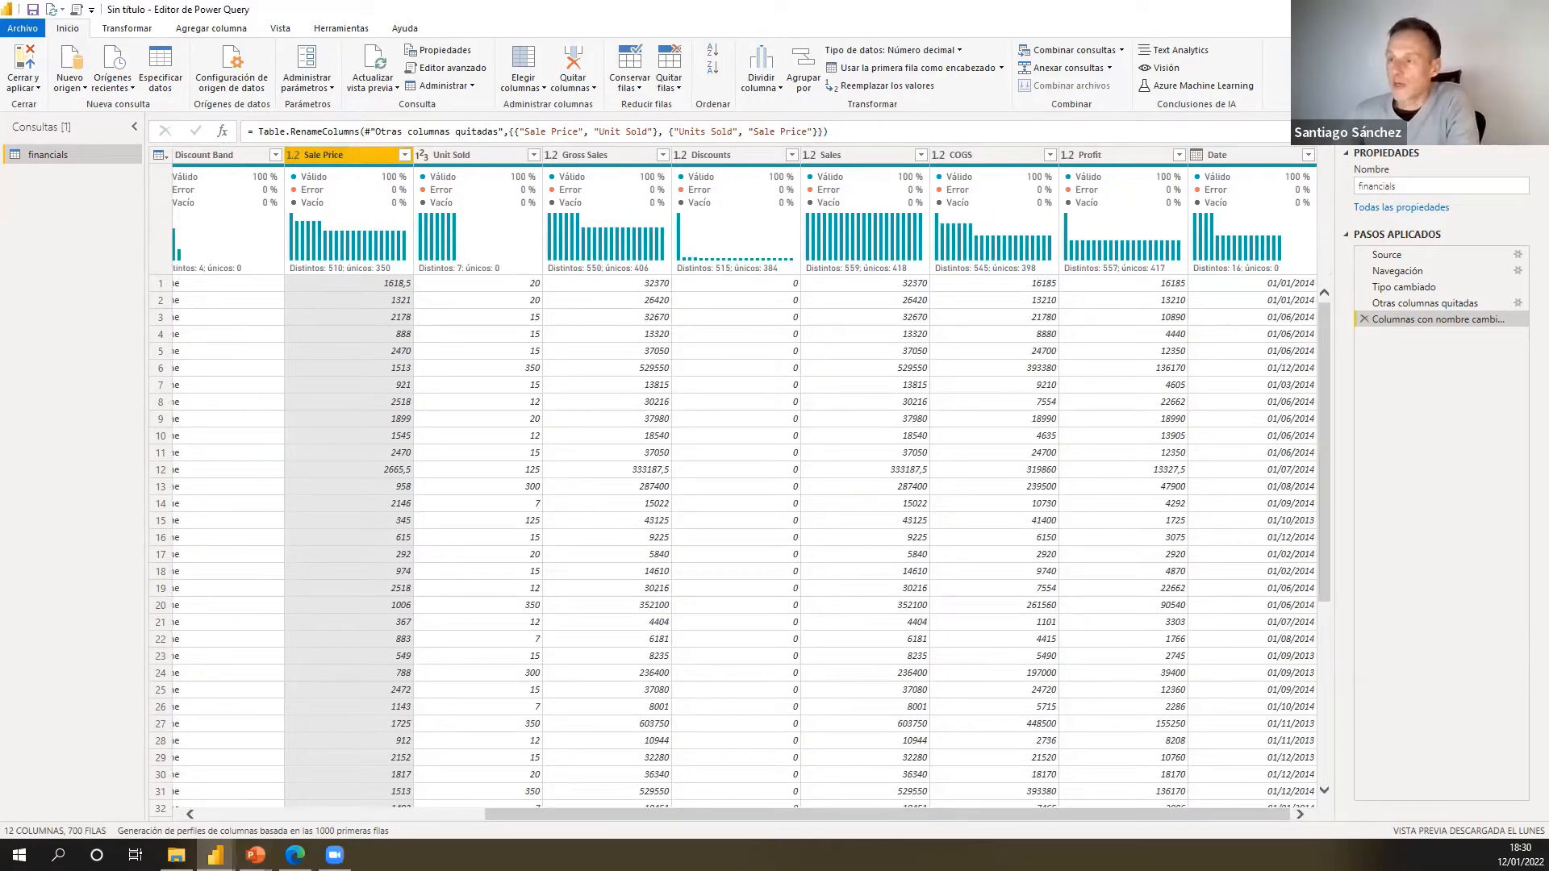
drag(621, 817, 333, 835)
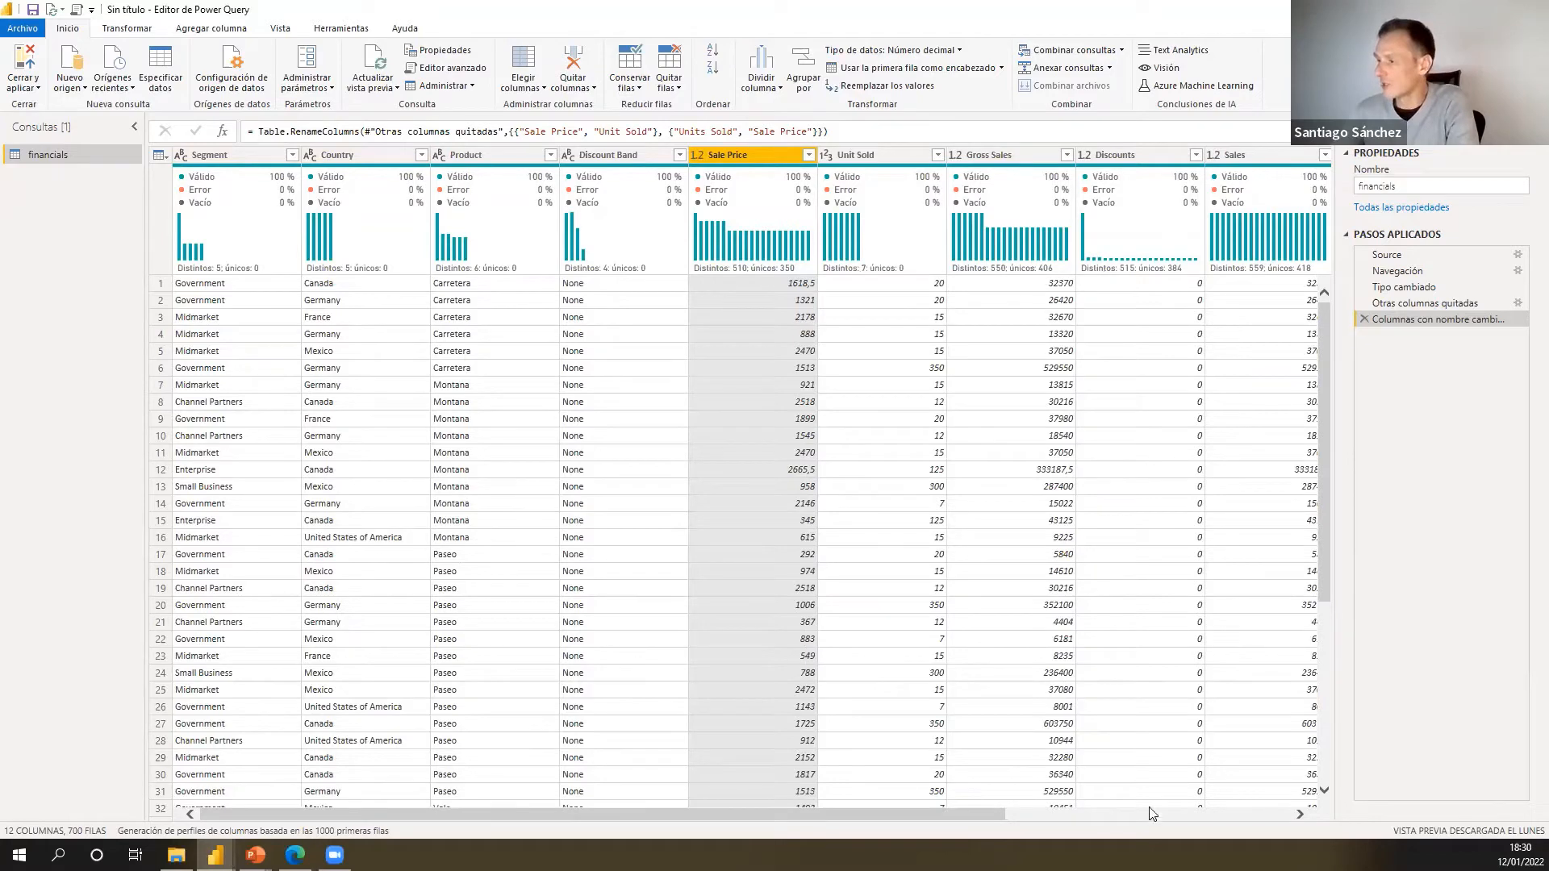
scroll(1265, 178, right, 5)
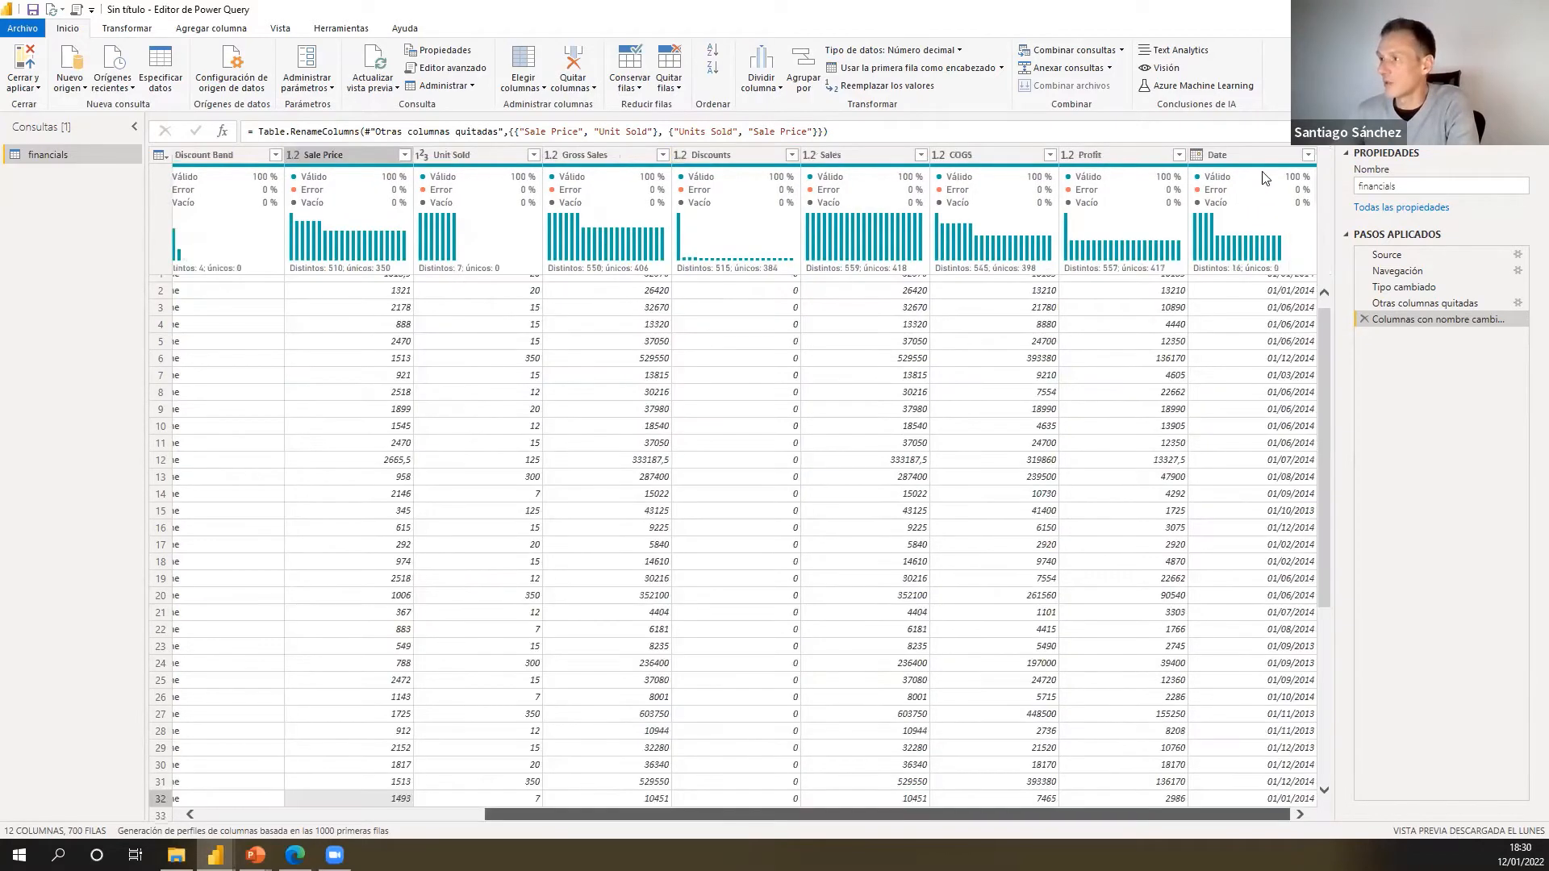
click(1217, 160)
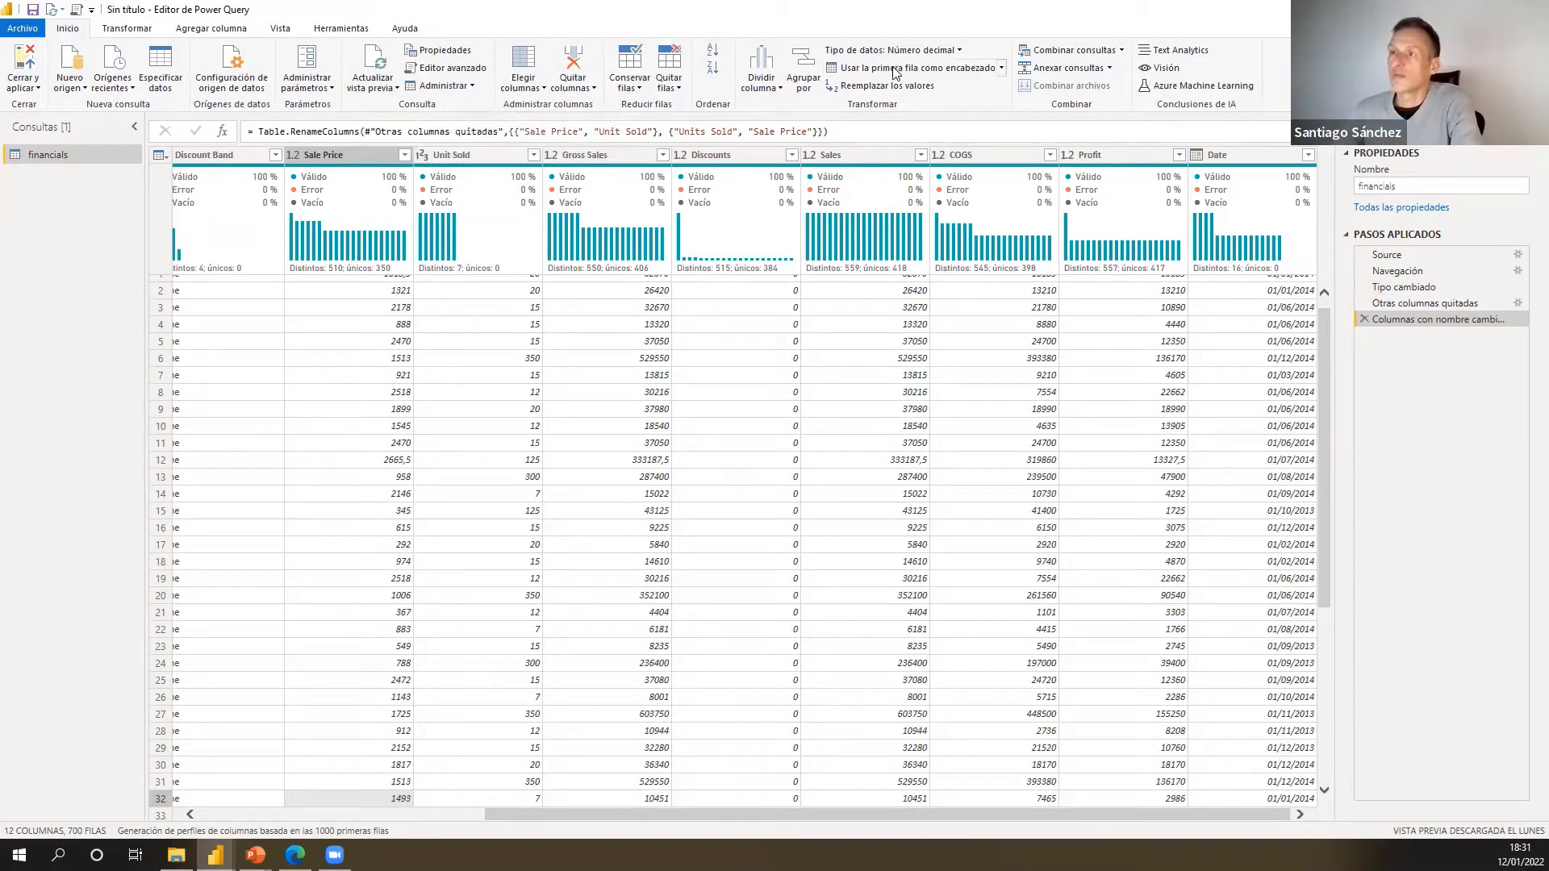
click(679, 85)
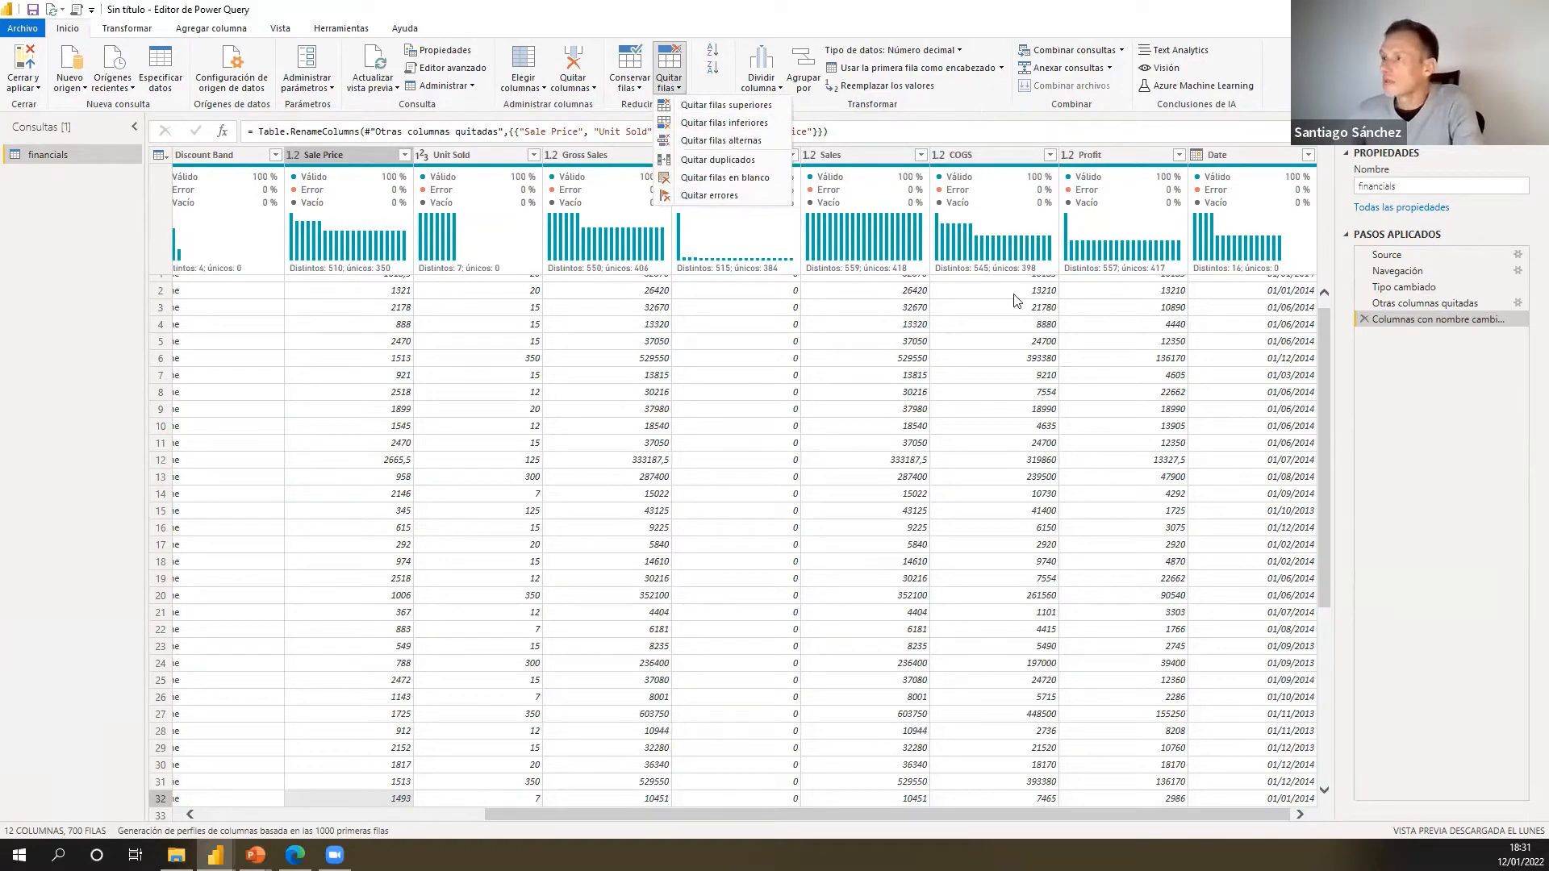
click(938, 815)
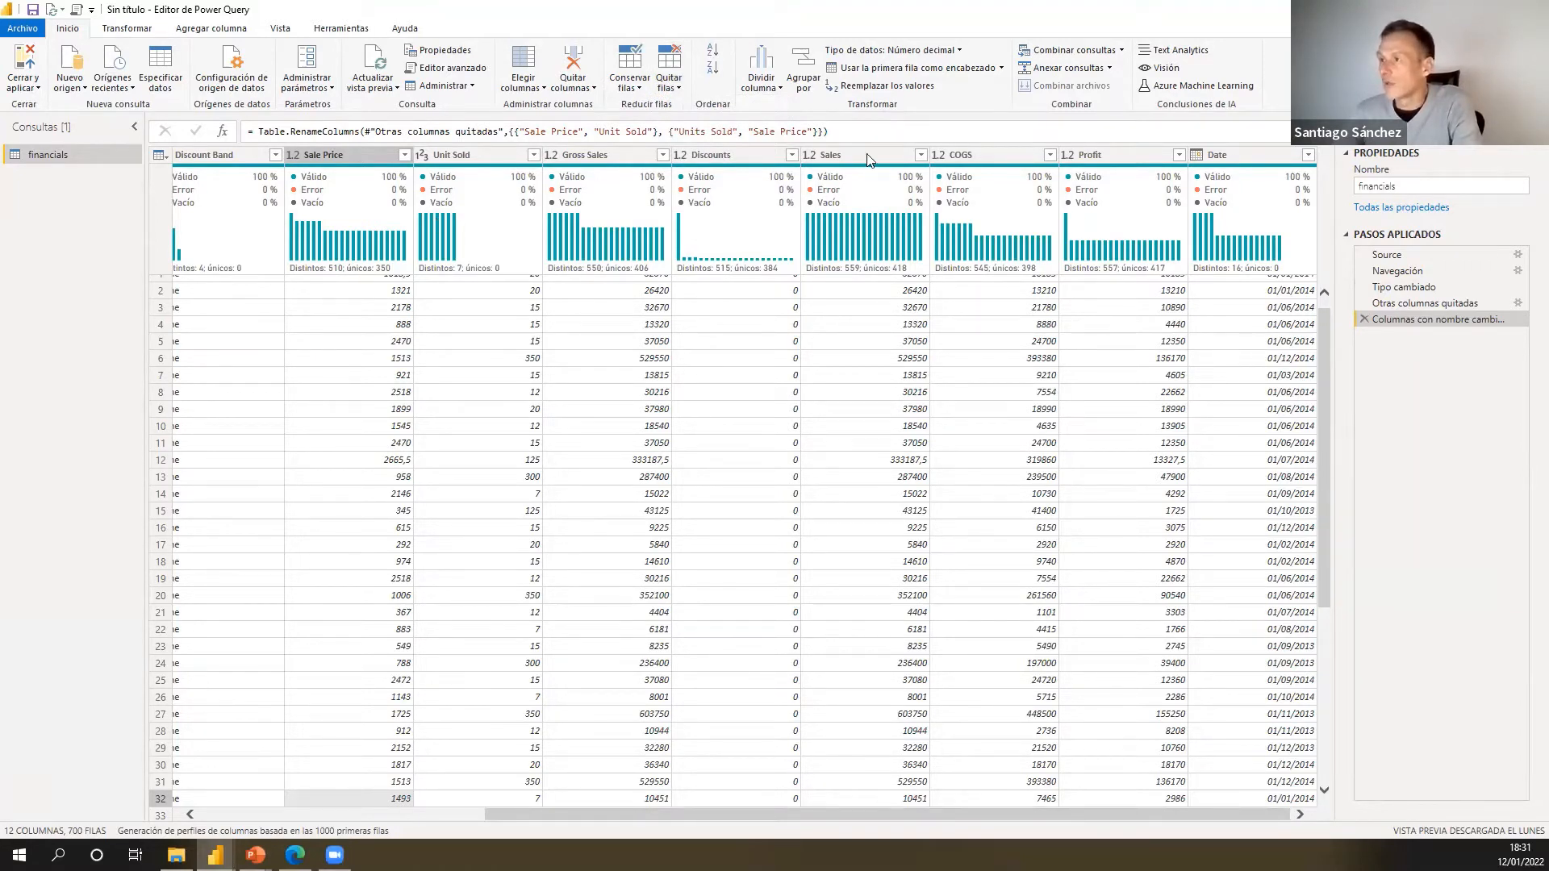
- Examine the statistics of the Discounts and Sales columns and compare their values further down the rows
click(736, 153)
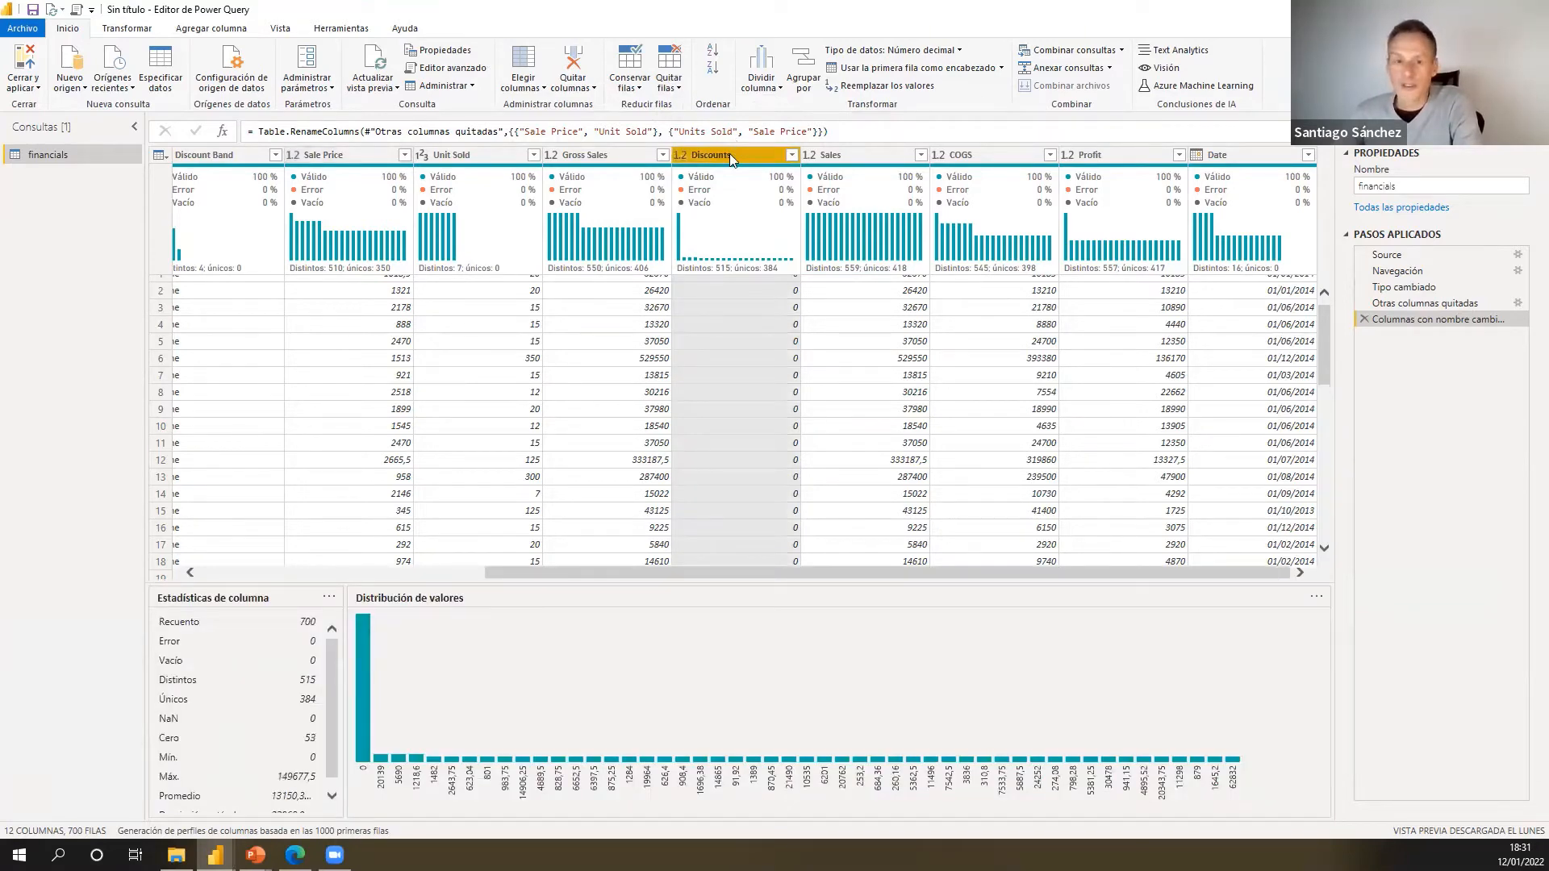
click(854, 157)
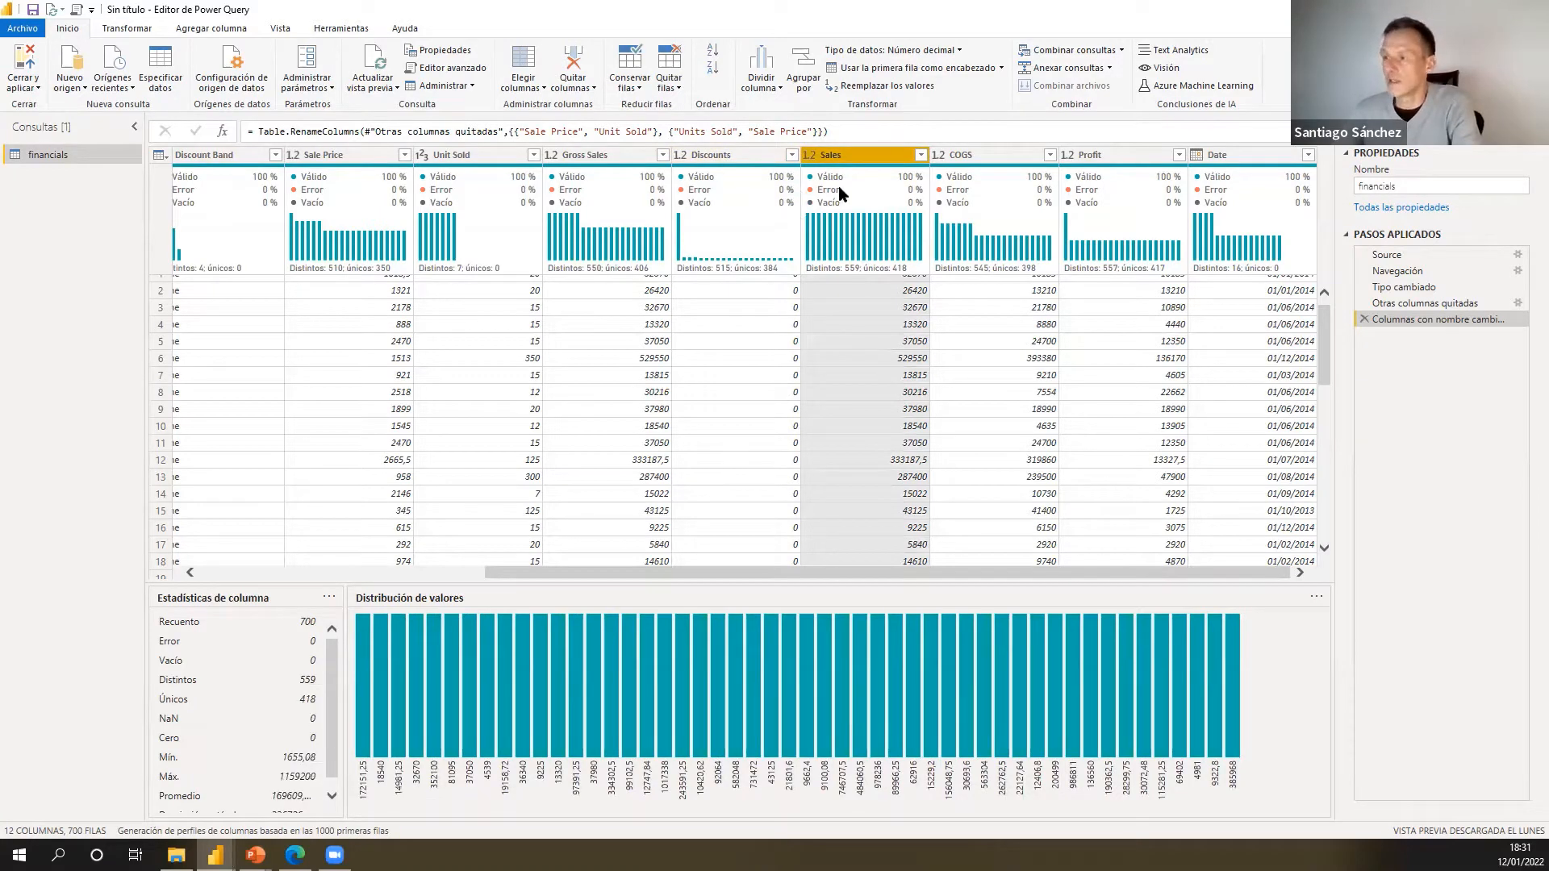
scroll(810, 360, down, 9)
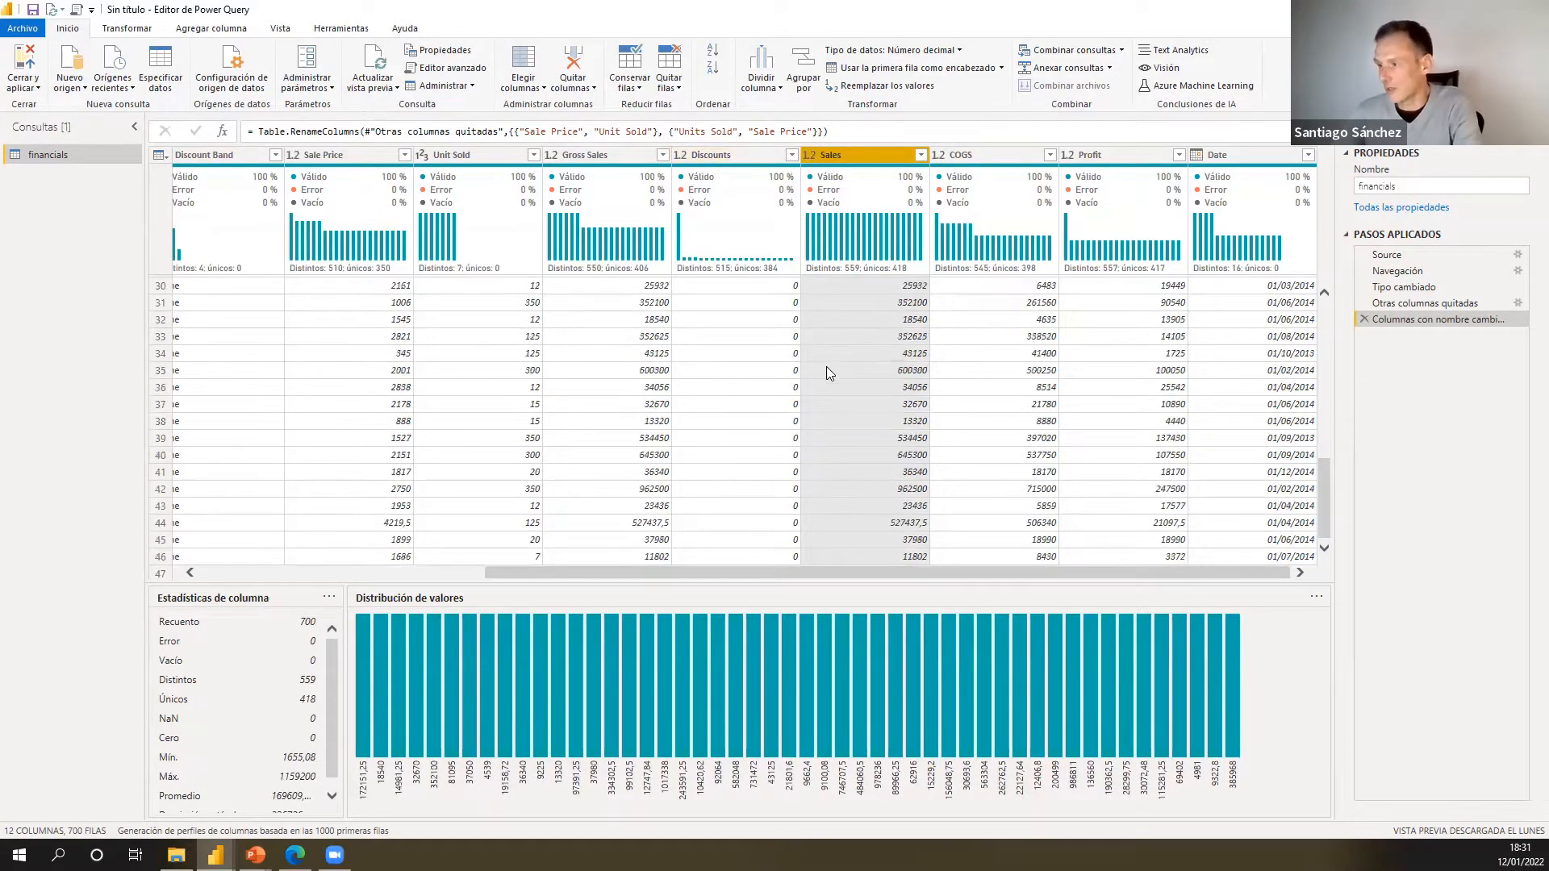
scroll(849, 389, down, 18)
scroll(849, 389, up, 1)
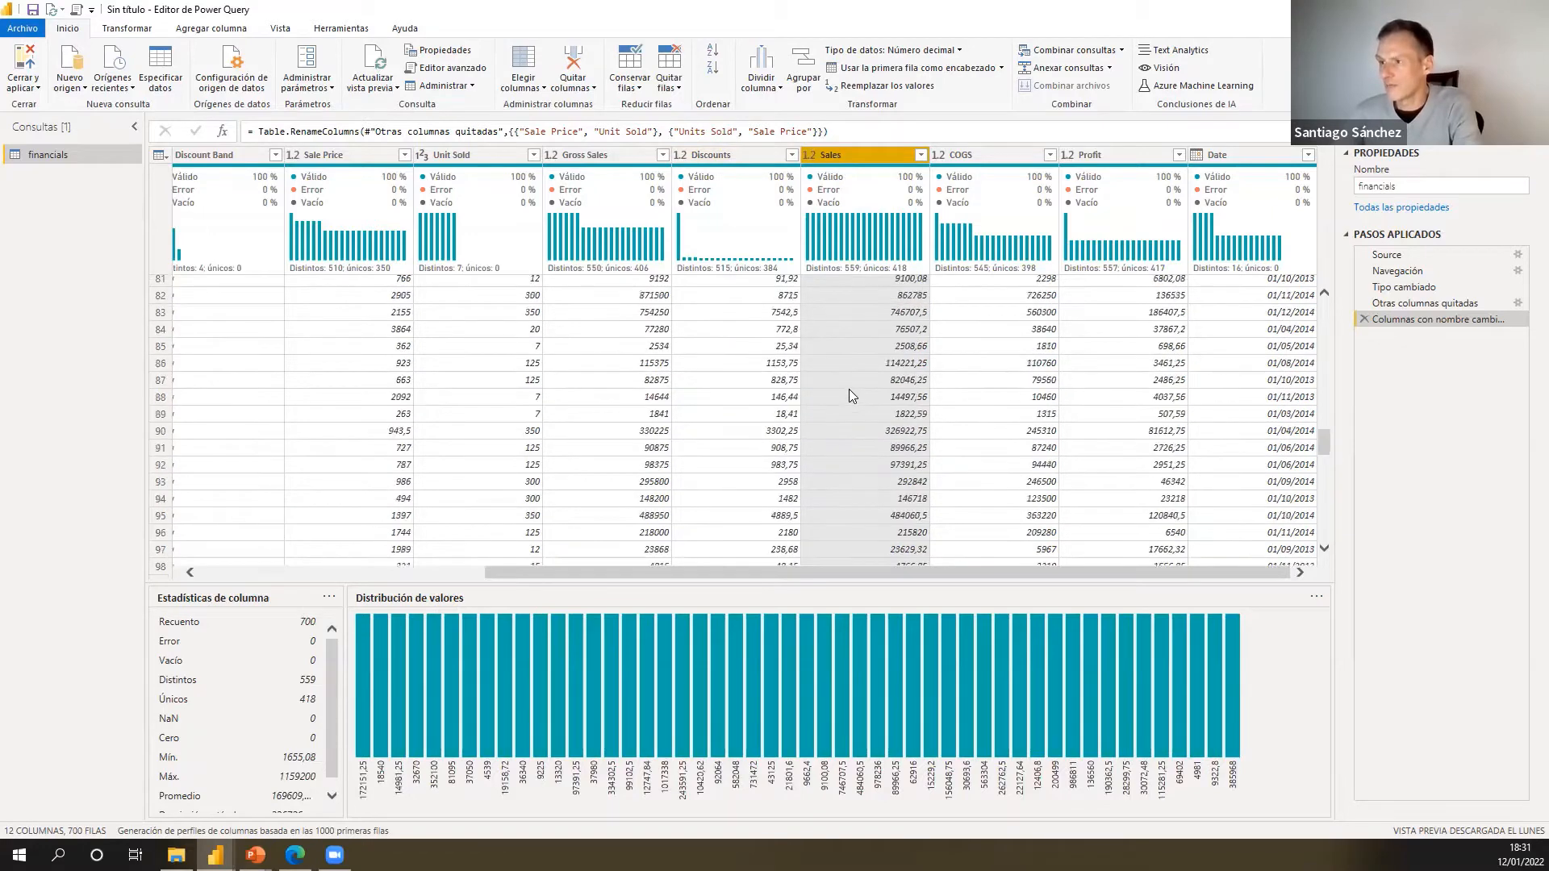
scroll(849, 396, up, 1)
scroll(849, 389, up, 2)
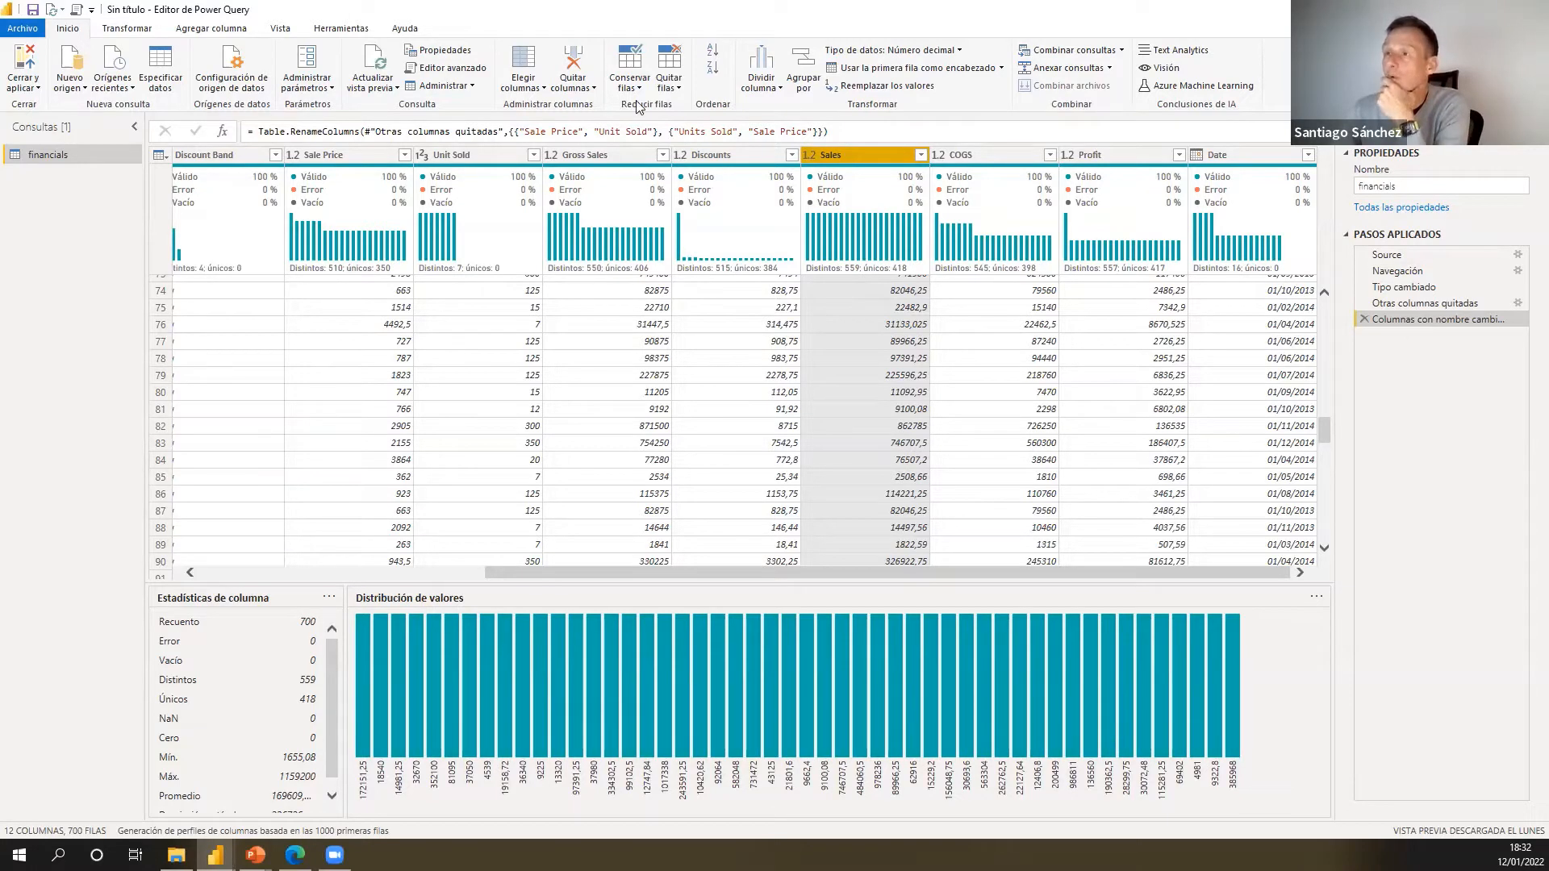
- Start a new custom column in the financials query and name it "% Descuento"
click(208, 29)
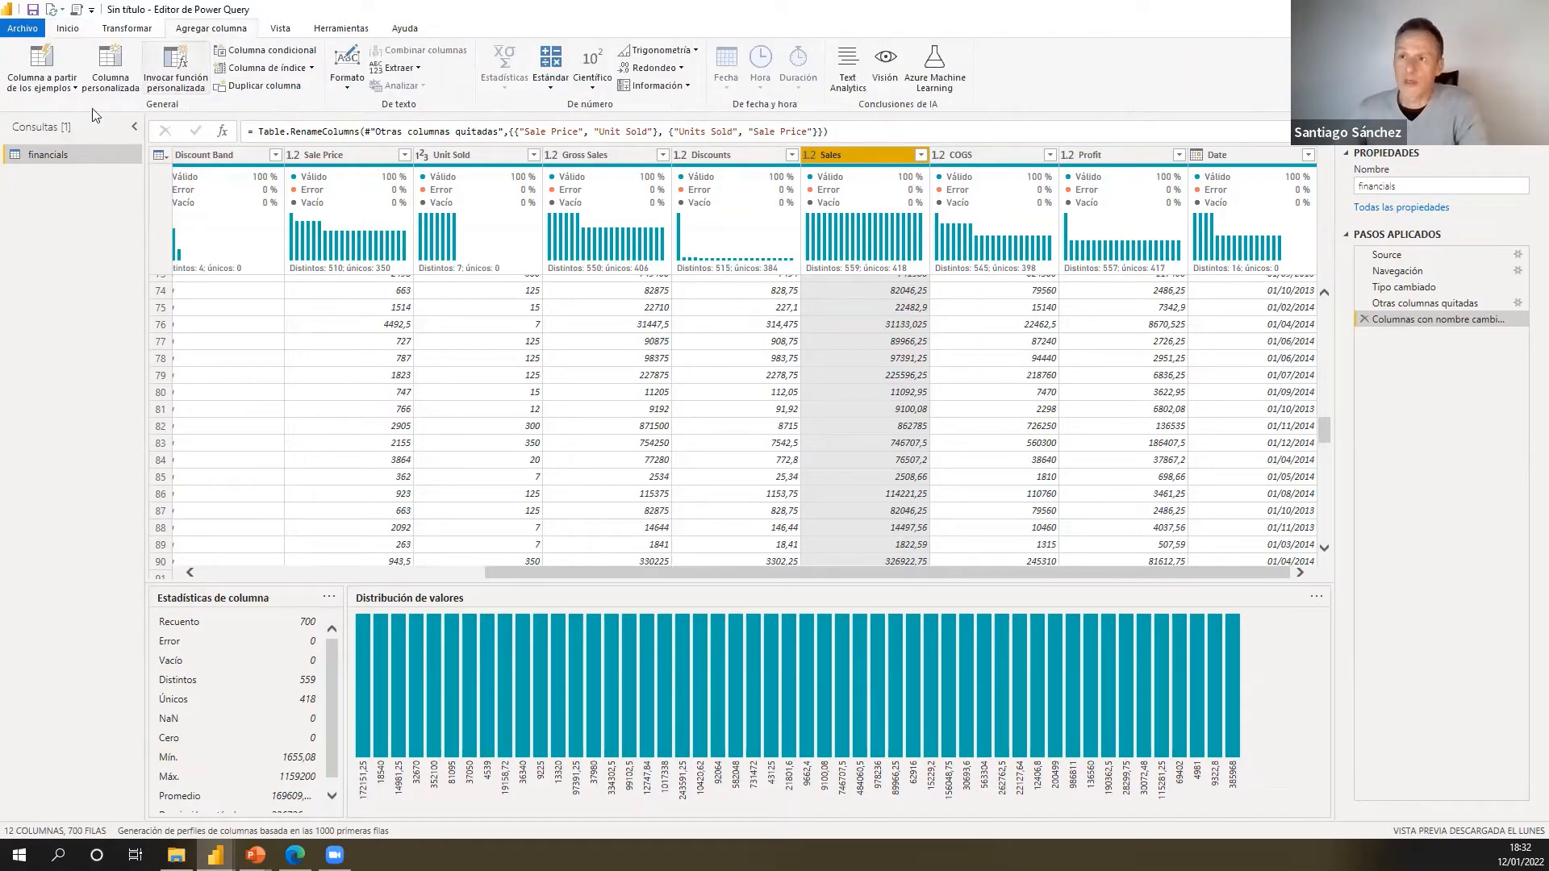
click(111, 68)
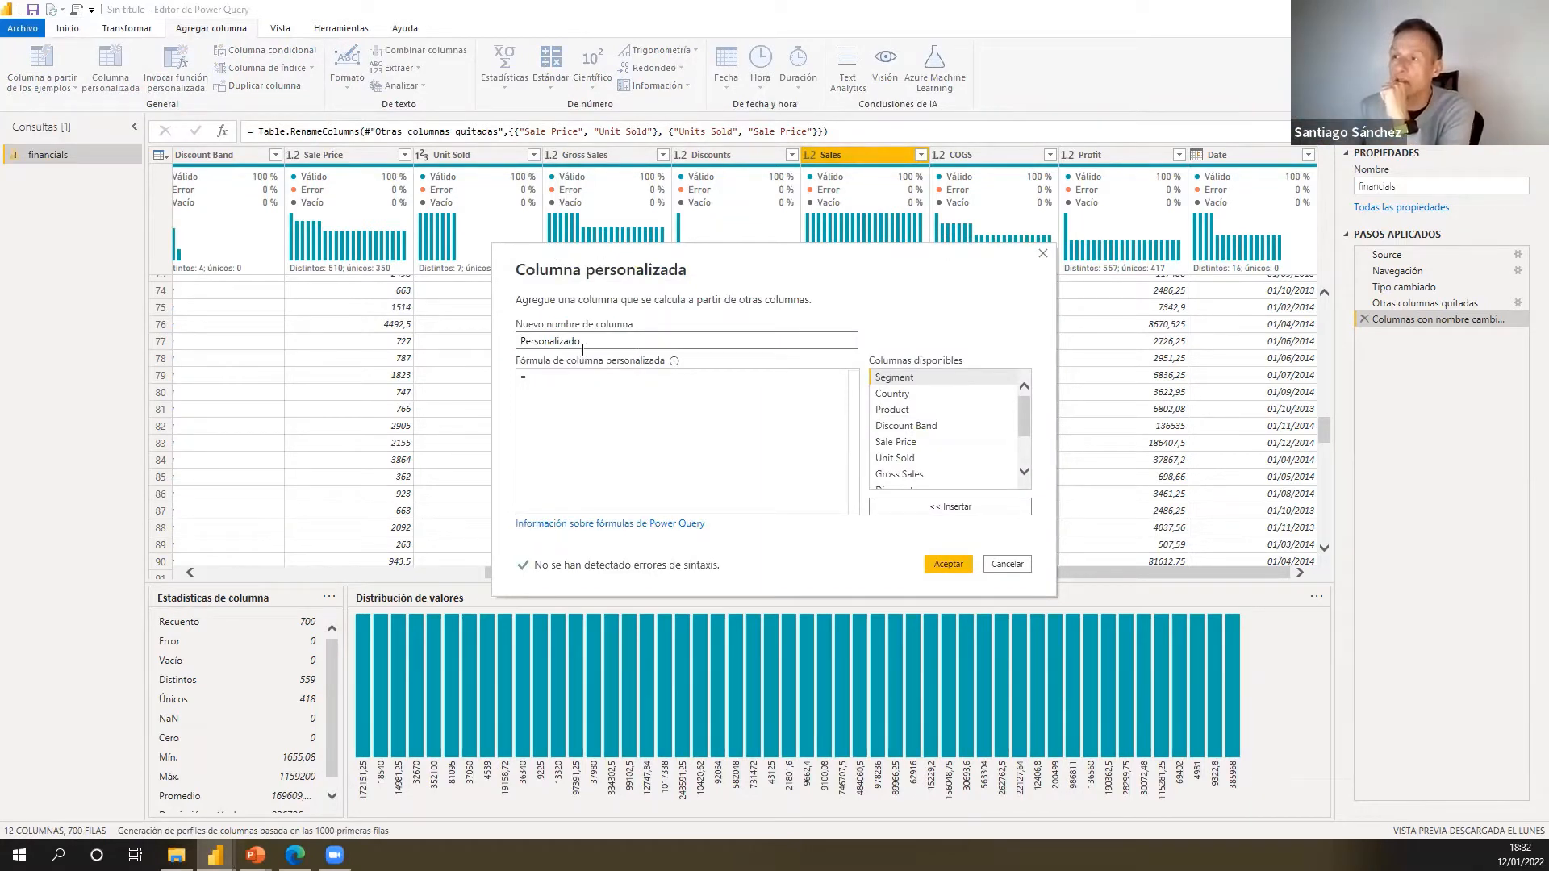
drag(584, 342, 471, 327)
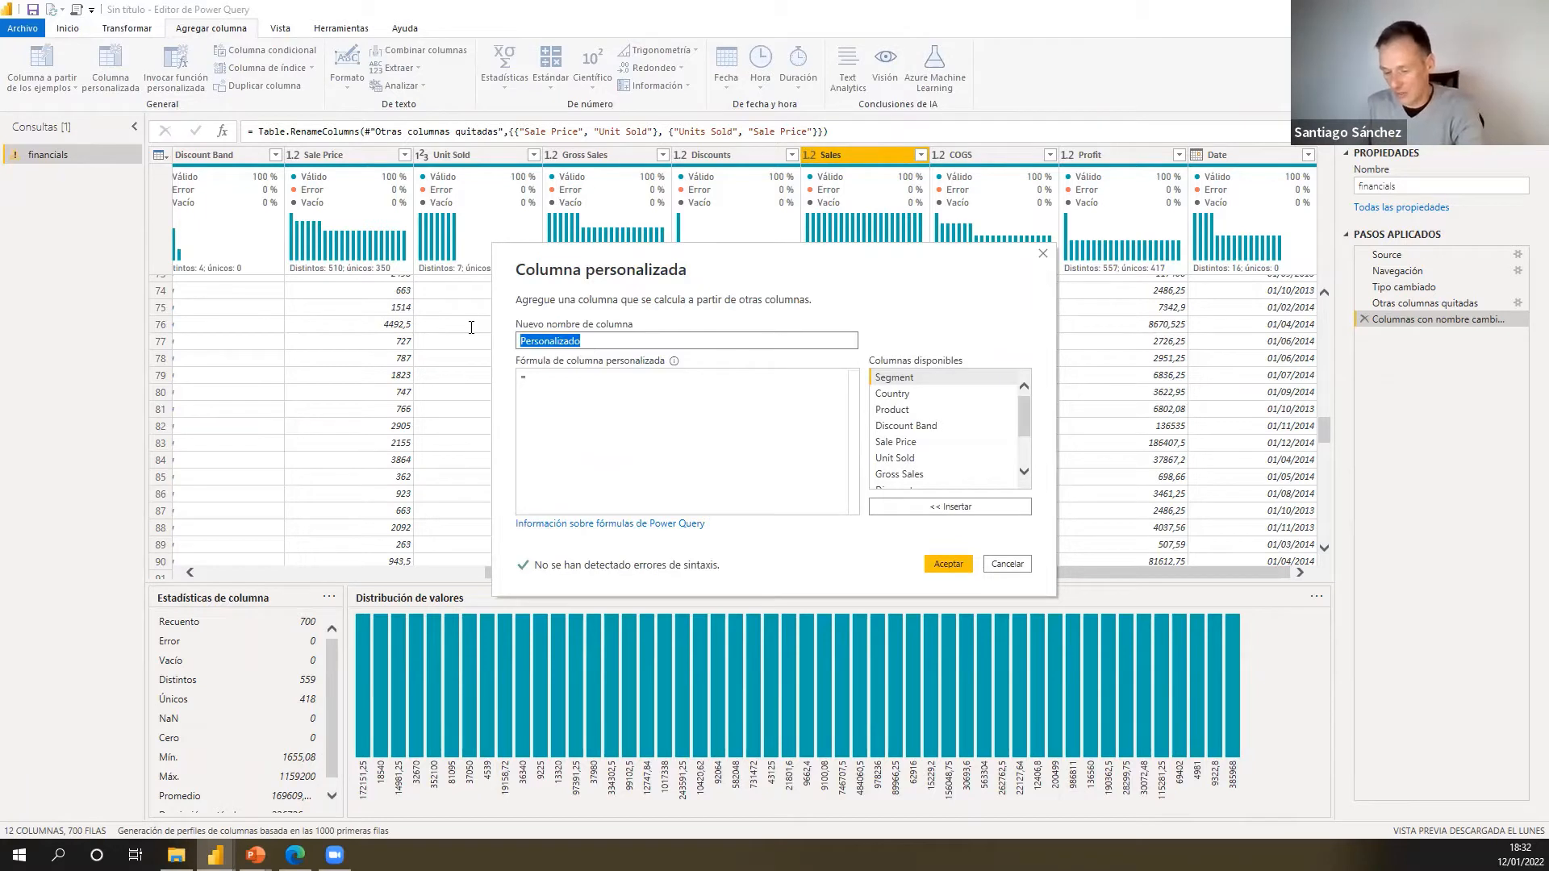
text(% Desceu)
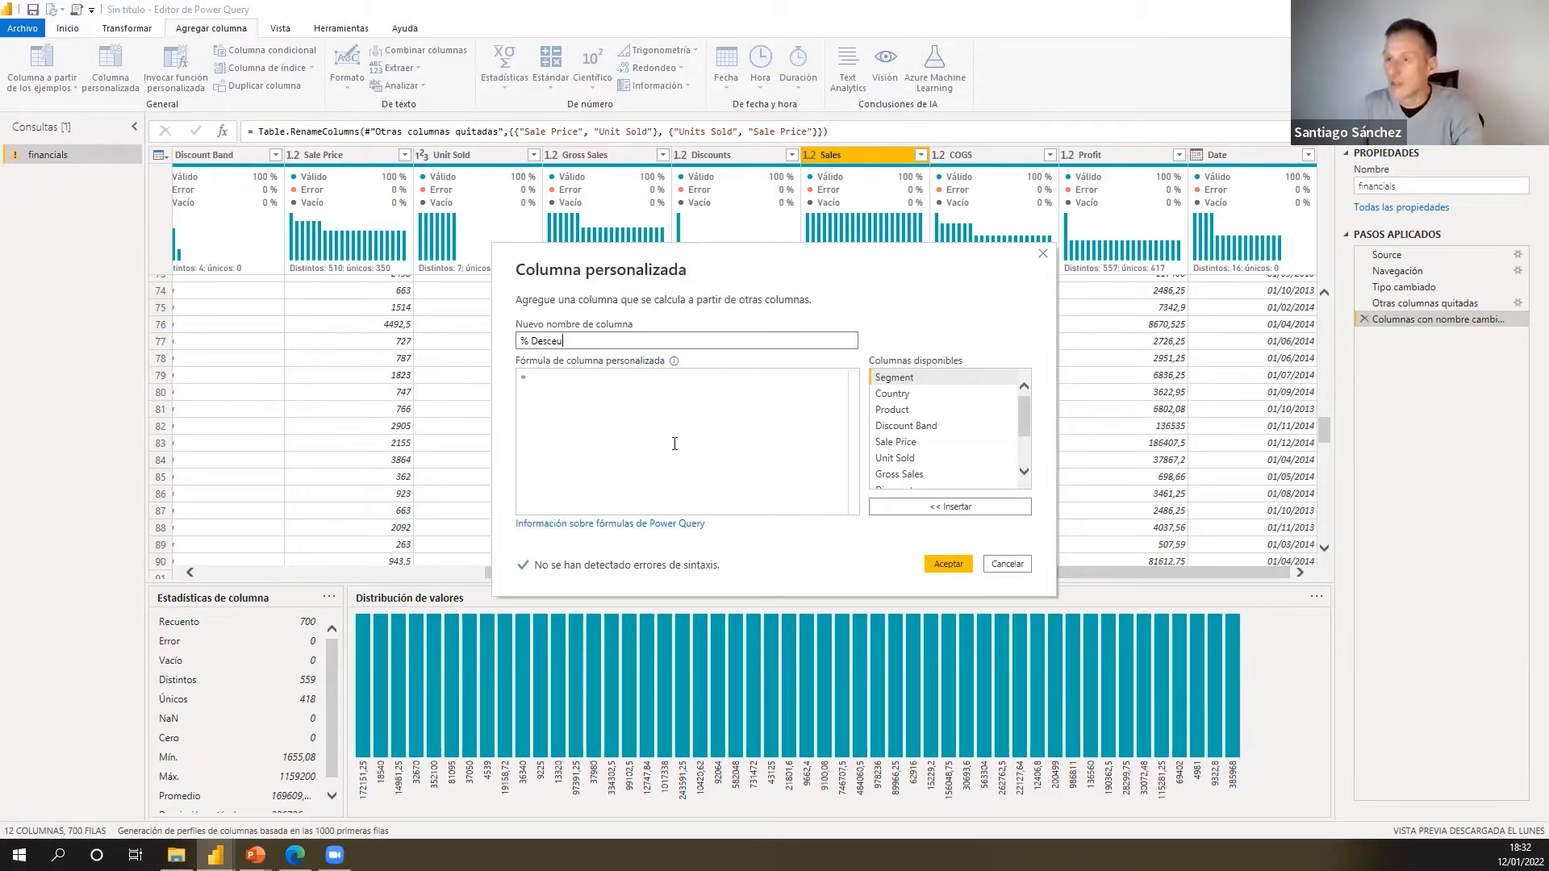
text(nt)
key(BackSpace)
key(BackSpace)
key(BackSpace)
key(BackSpace)
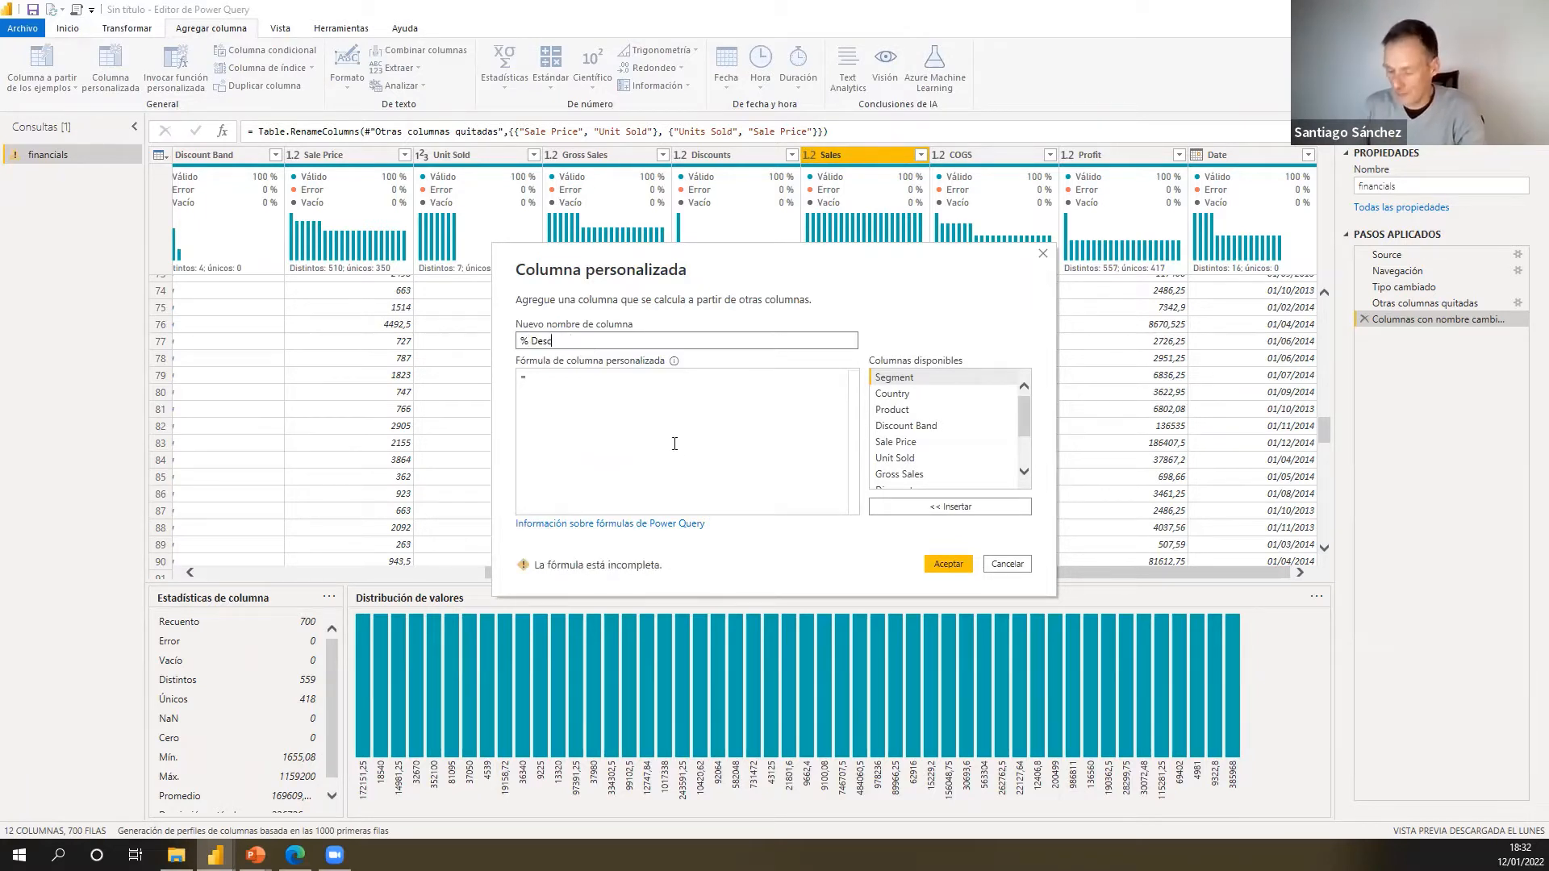
text(uento)
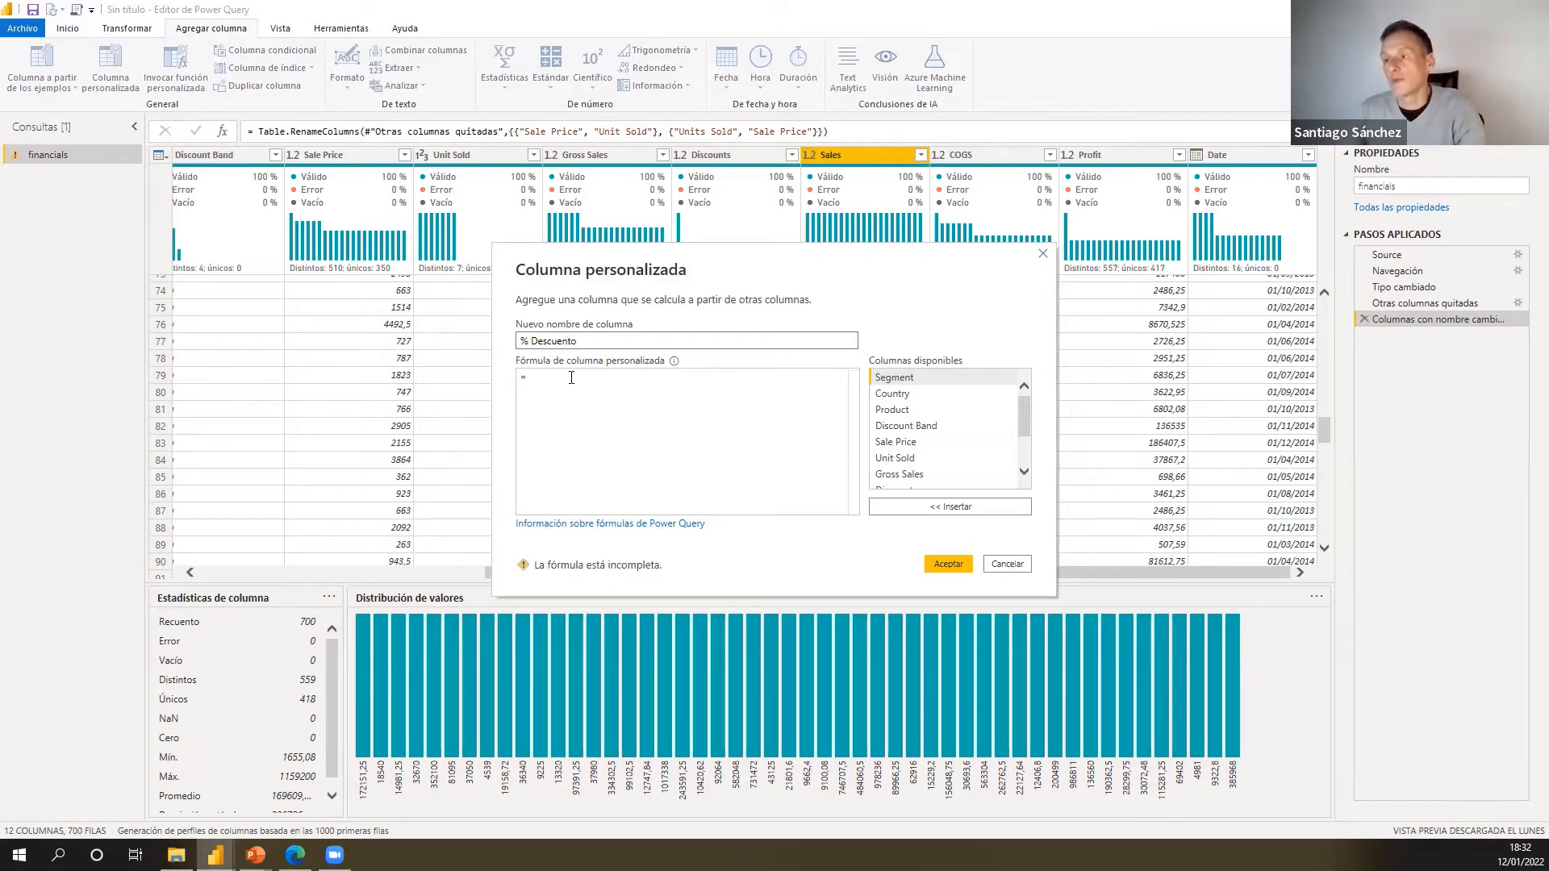
- Define the custom column's formula as [Discounts]/[Gross Sales] and add the column to the query
click(571, 378)
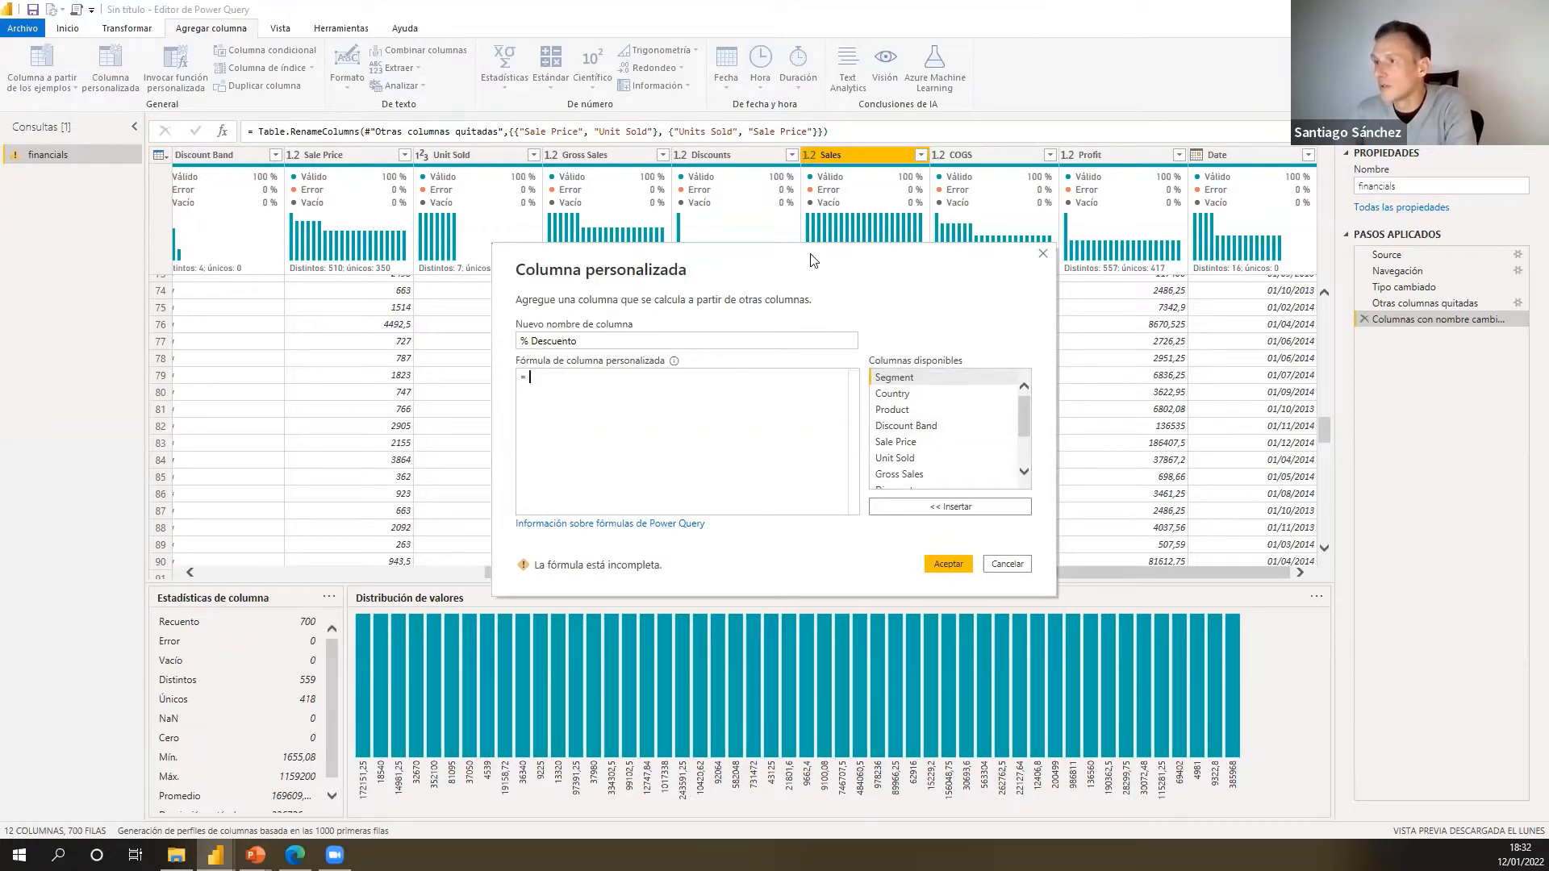
scroll(828, 532, down, 1)
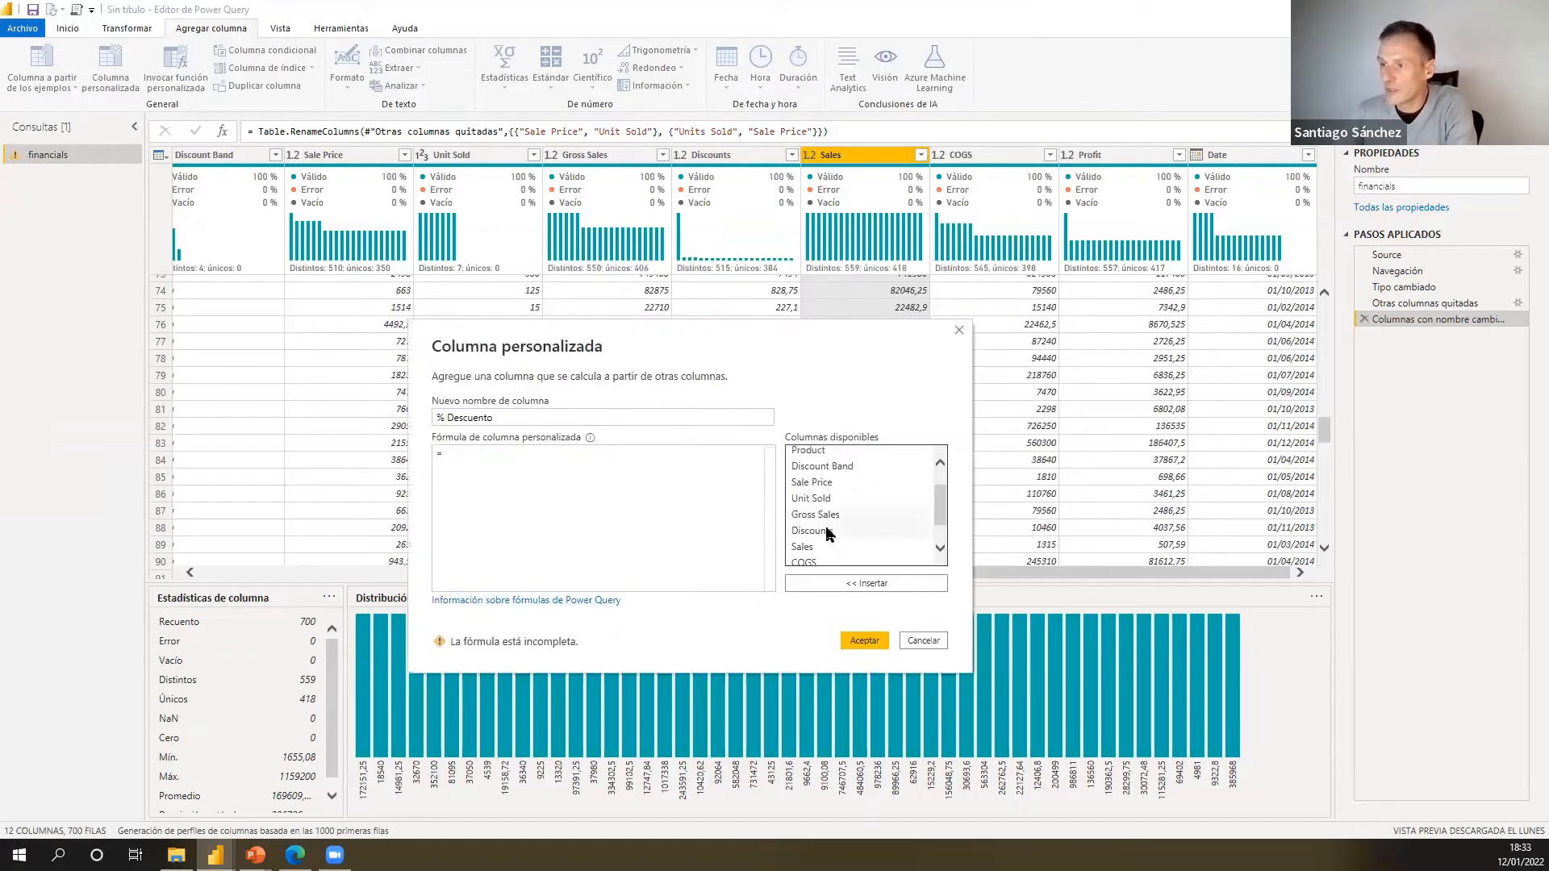
double_click(828, 532)
text(/)
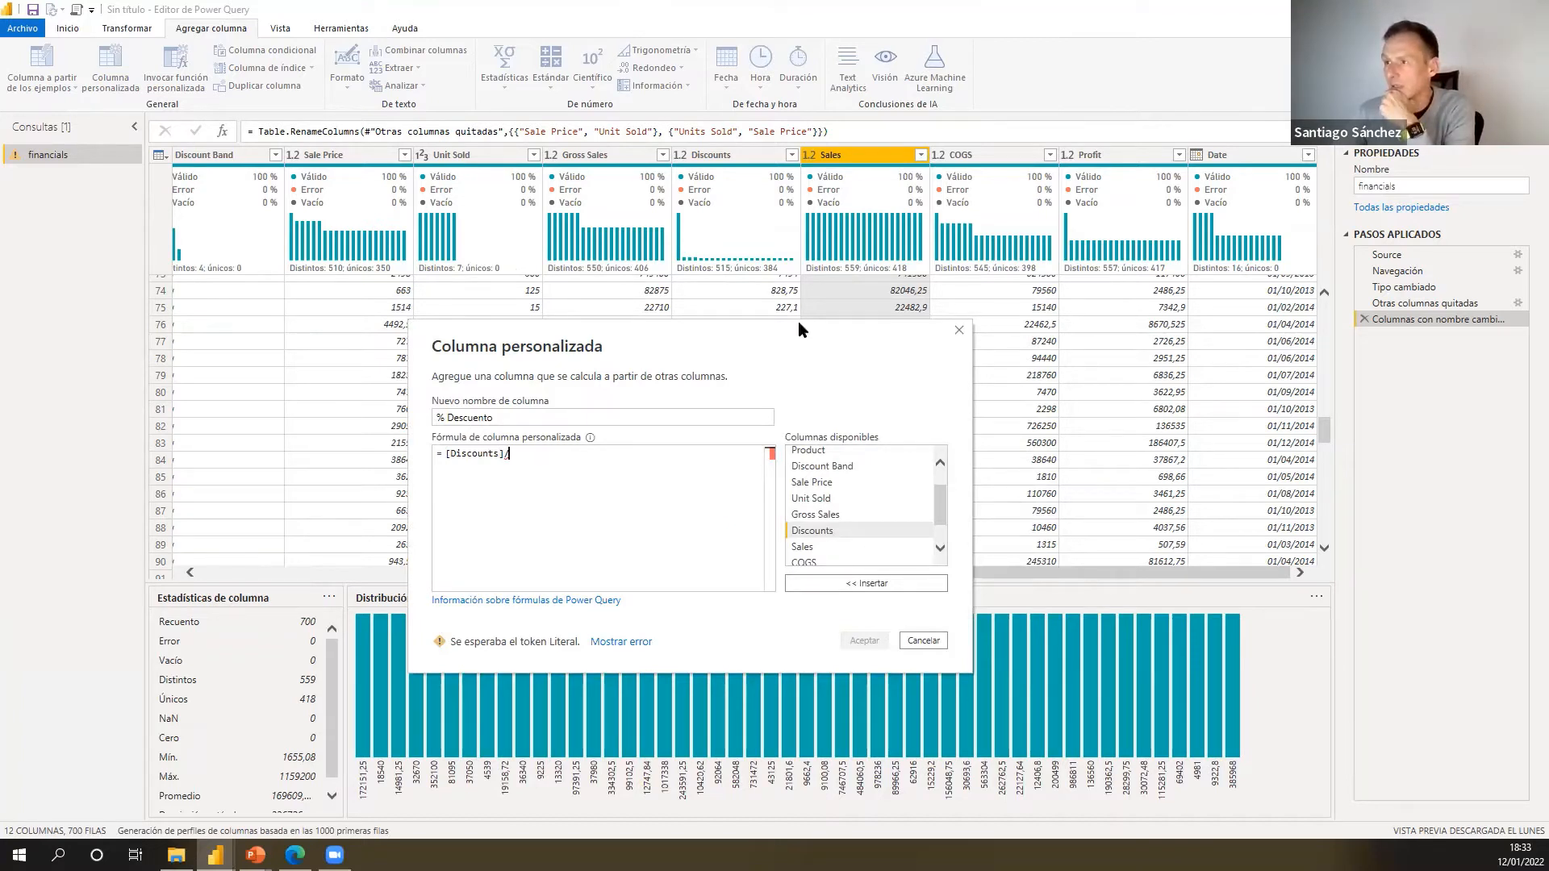
drag(797, 321, 796, 347)
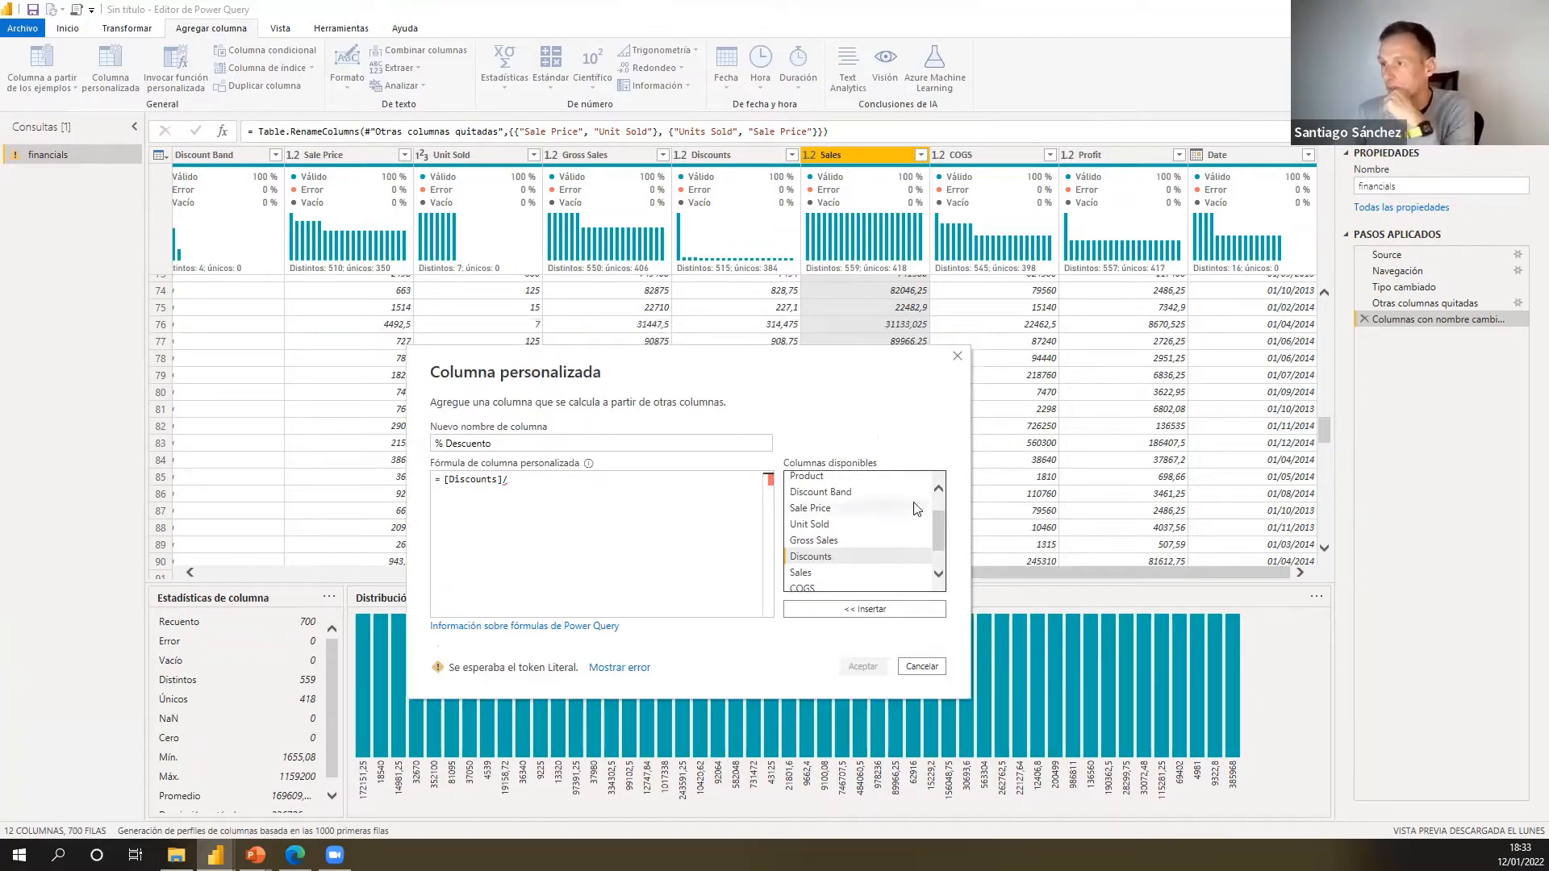
double_click(849, 542)
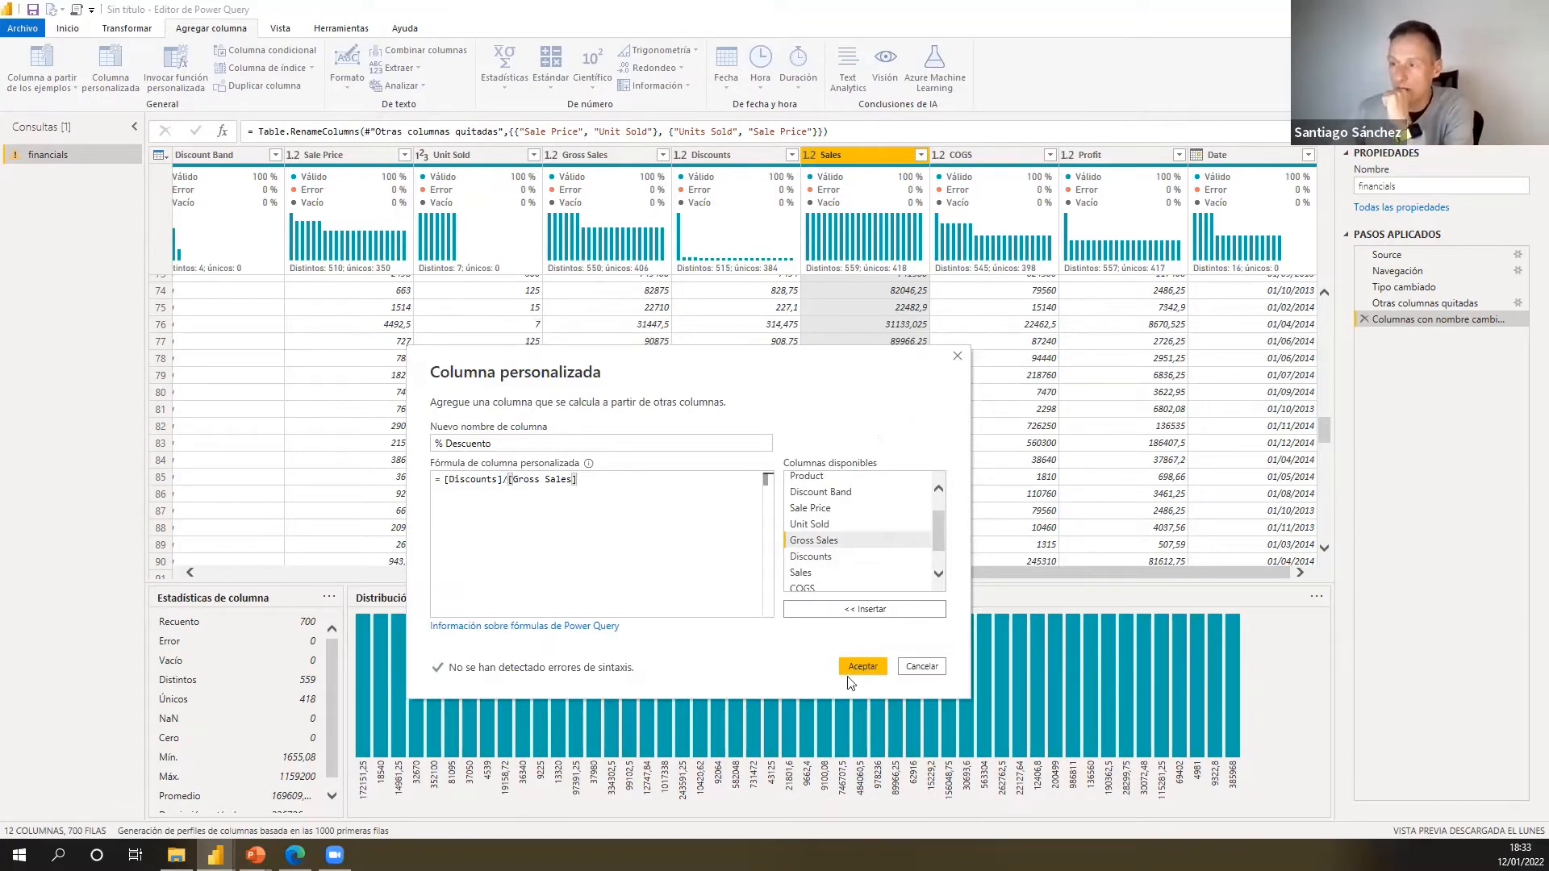
click(865, 665)
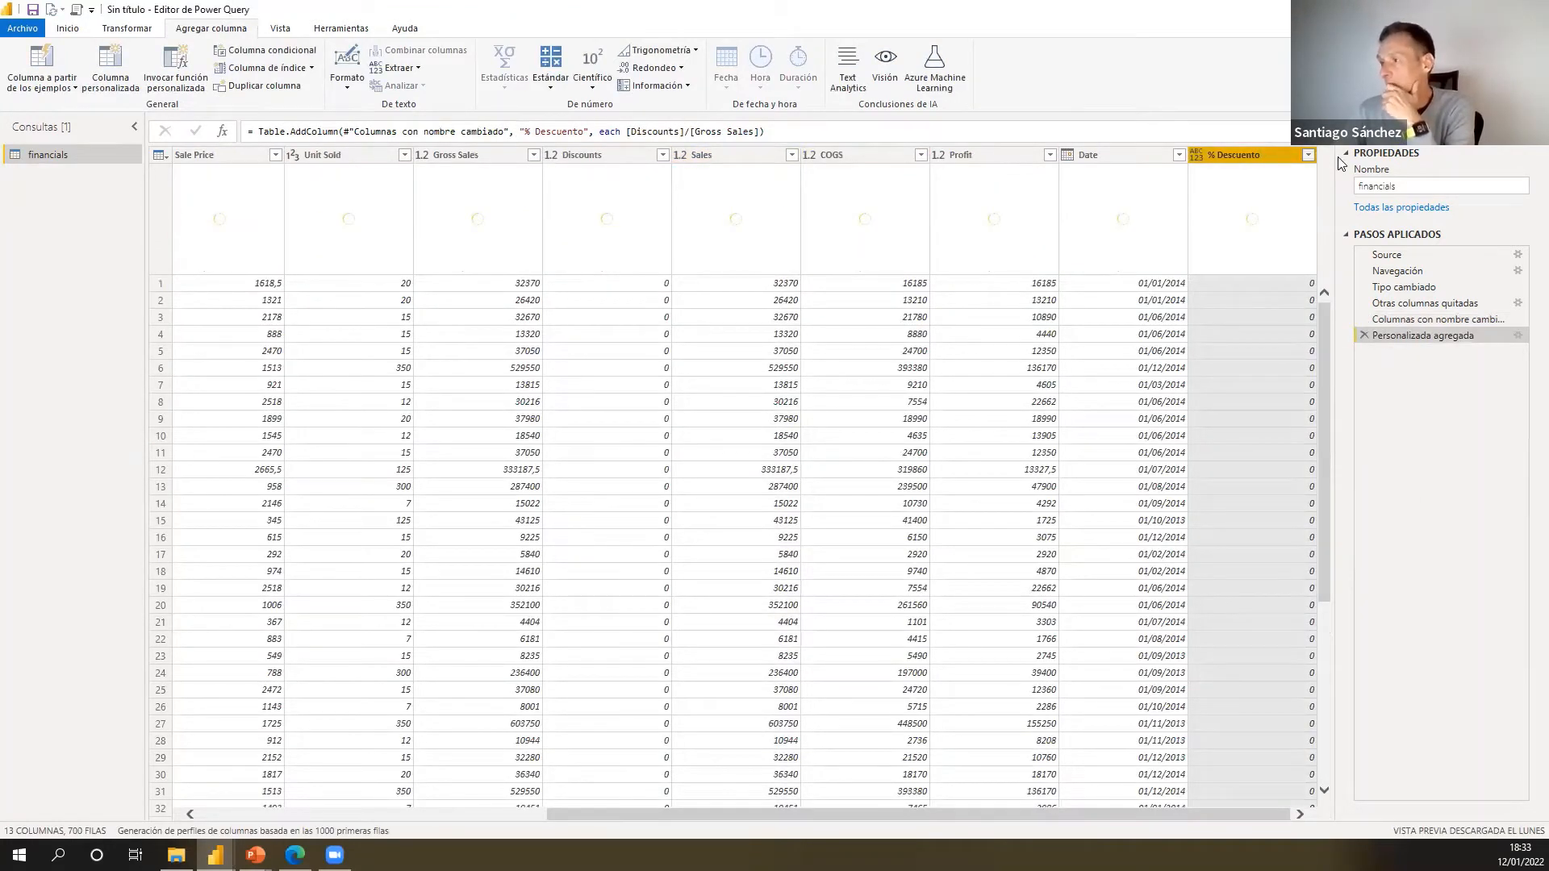
- Check the % Descuento values further down the rows and change the column's data type to percentage
click(1308, 155)
click(1313, 371)
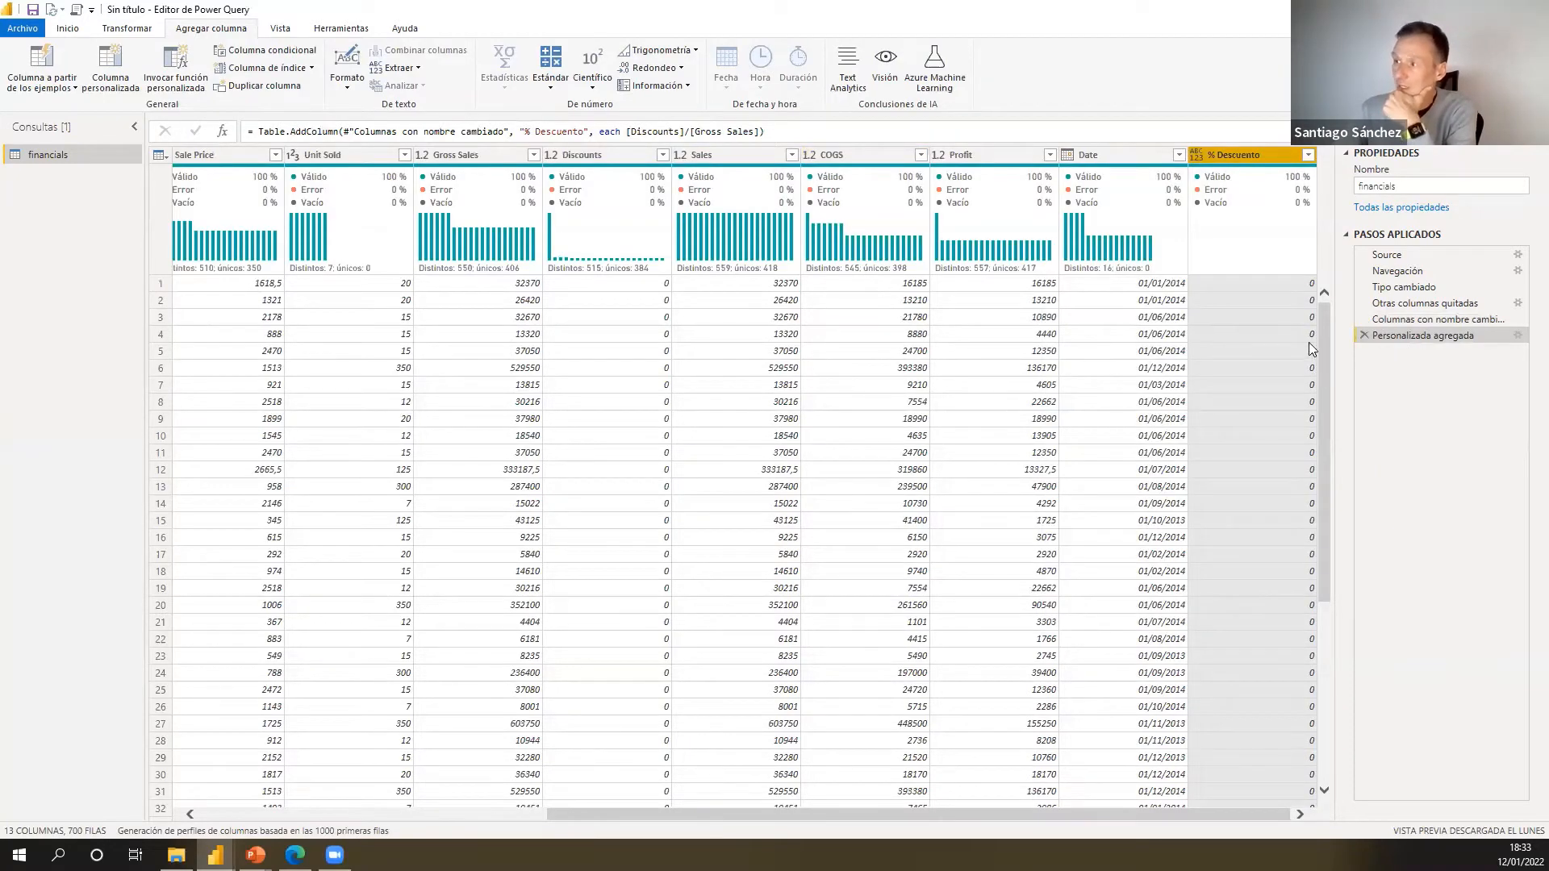
scroll(1312, 348, down, 9)
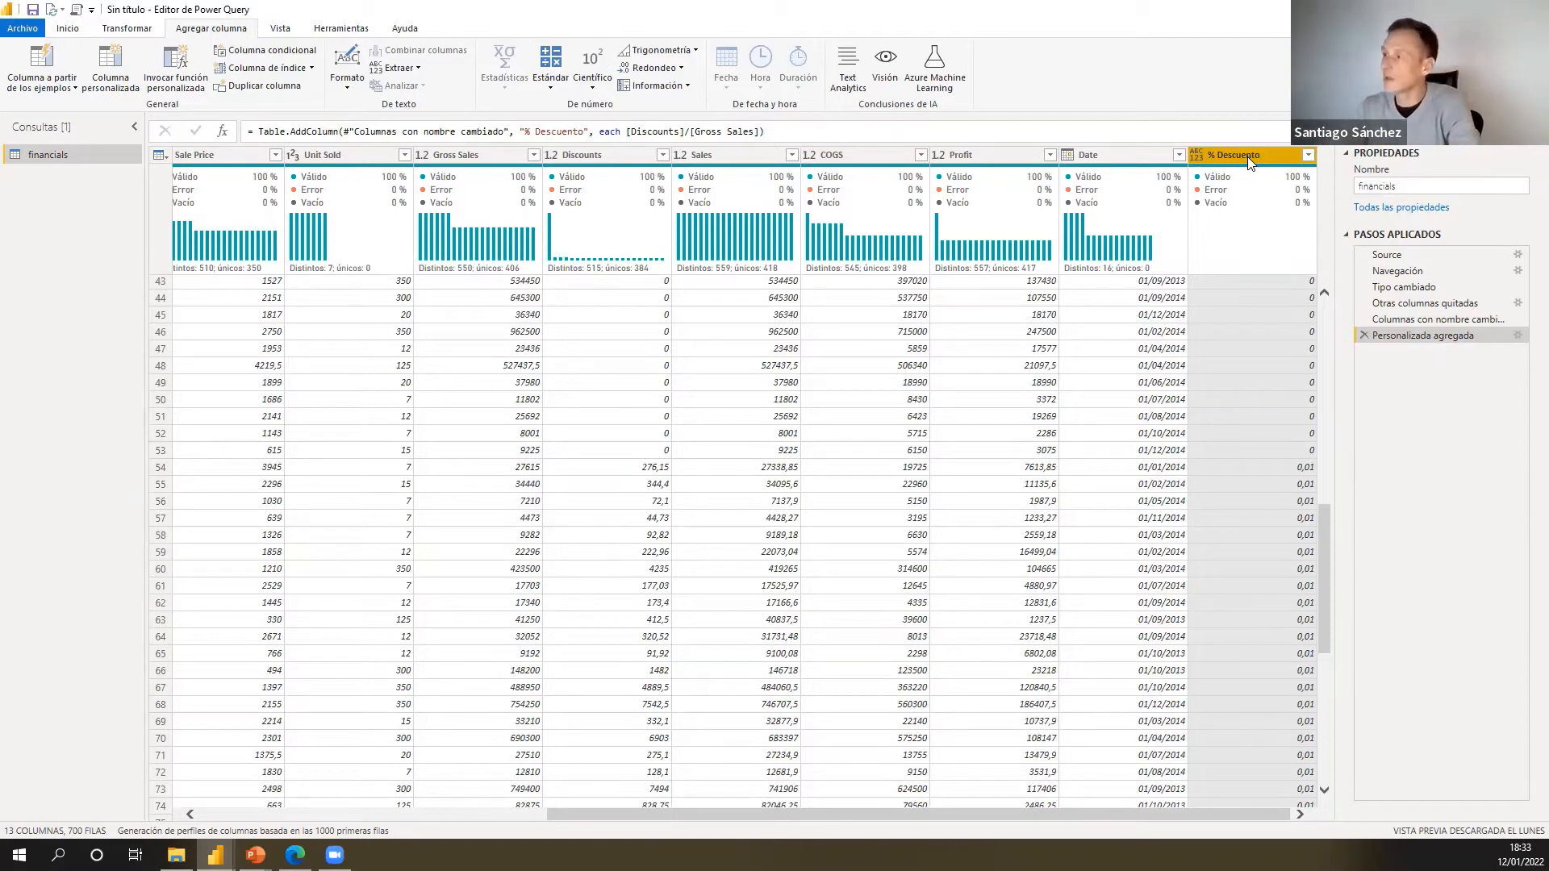
click(1199, 154)
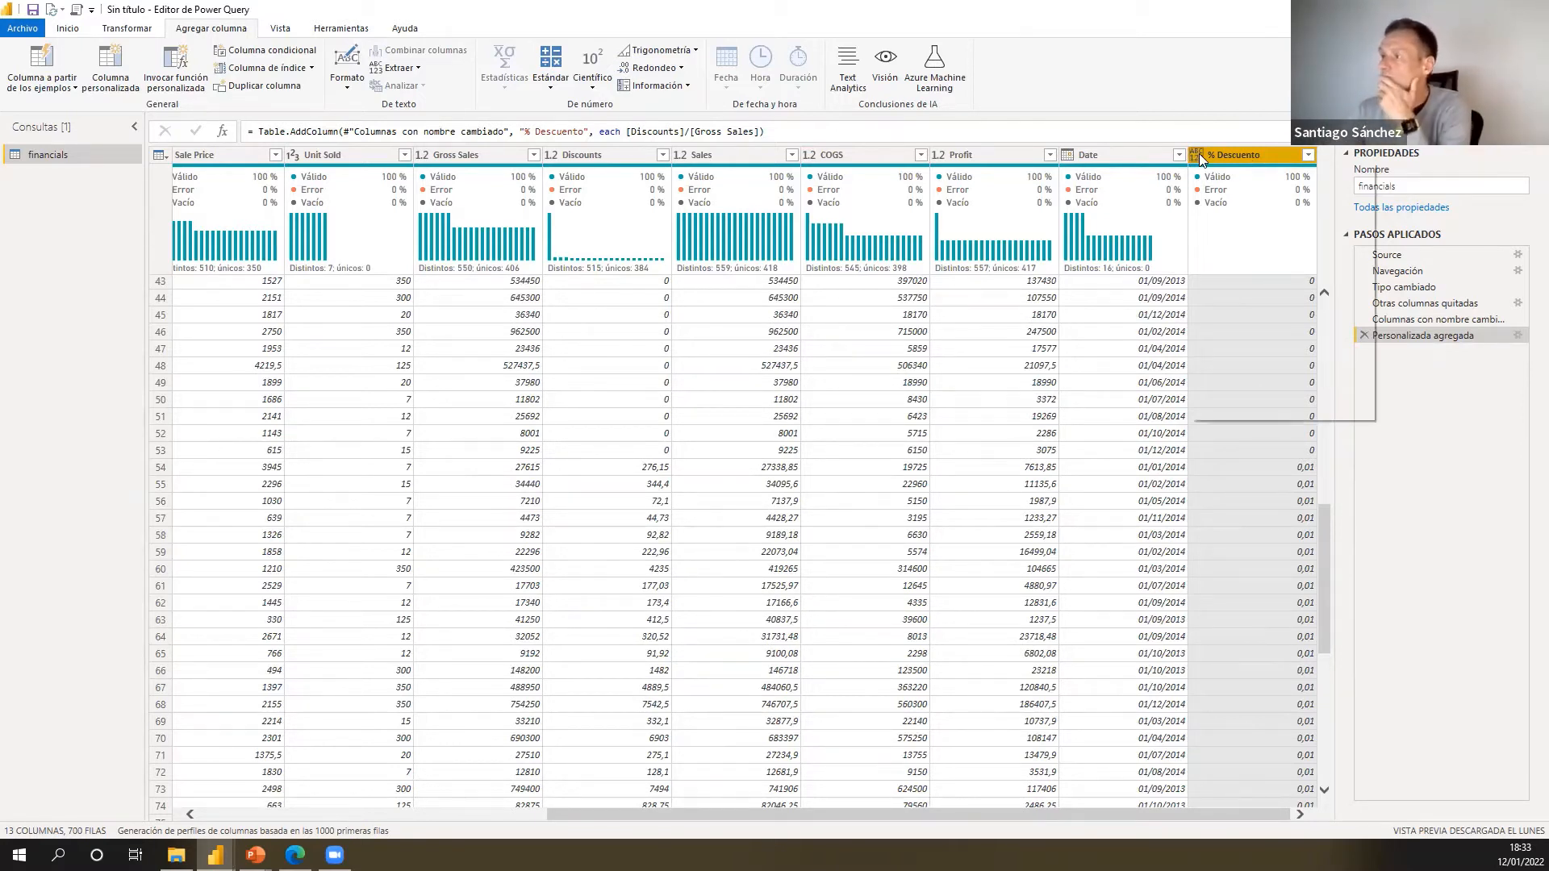
click(1243, 225)
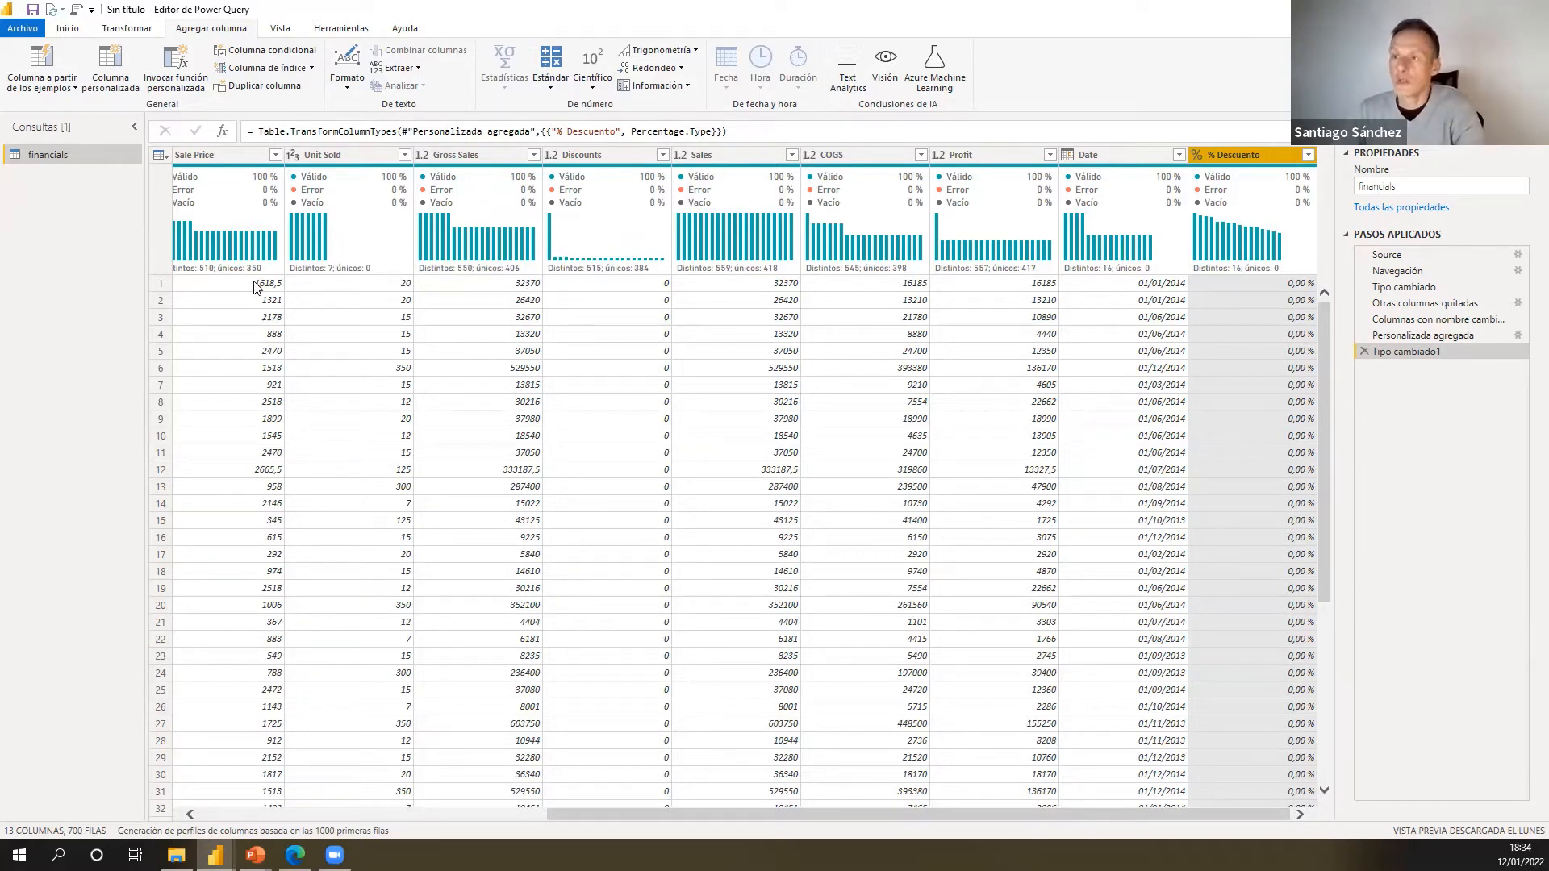
click(417, 70)
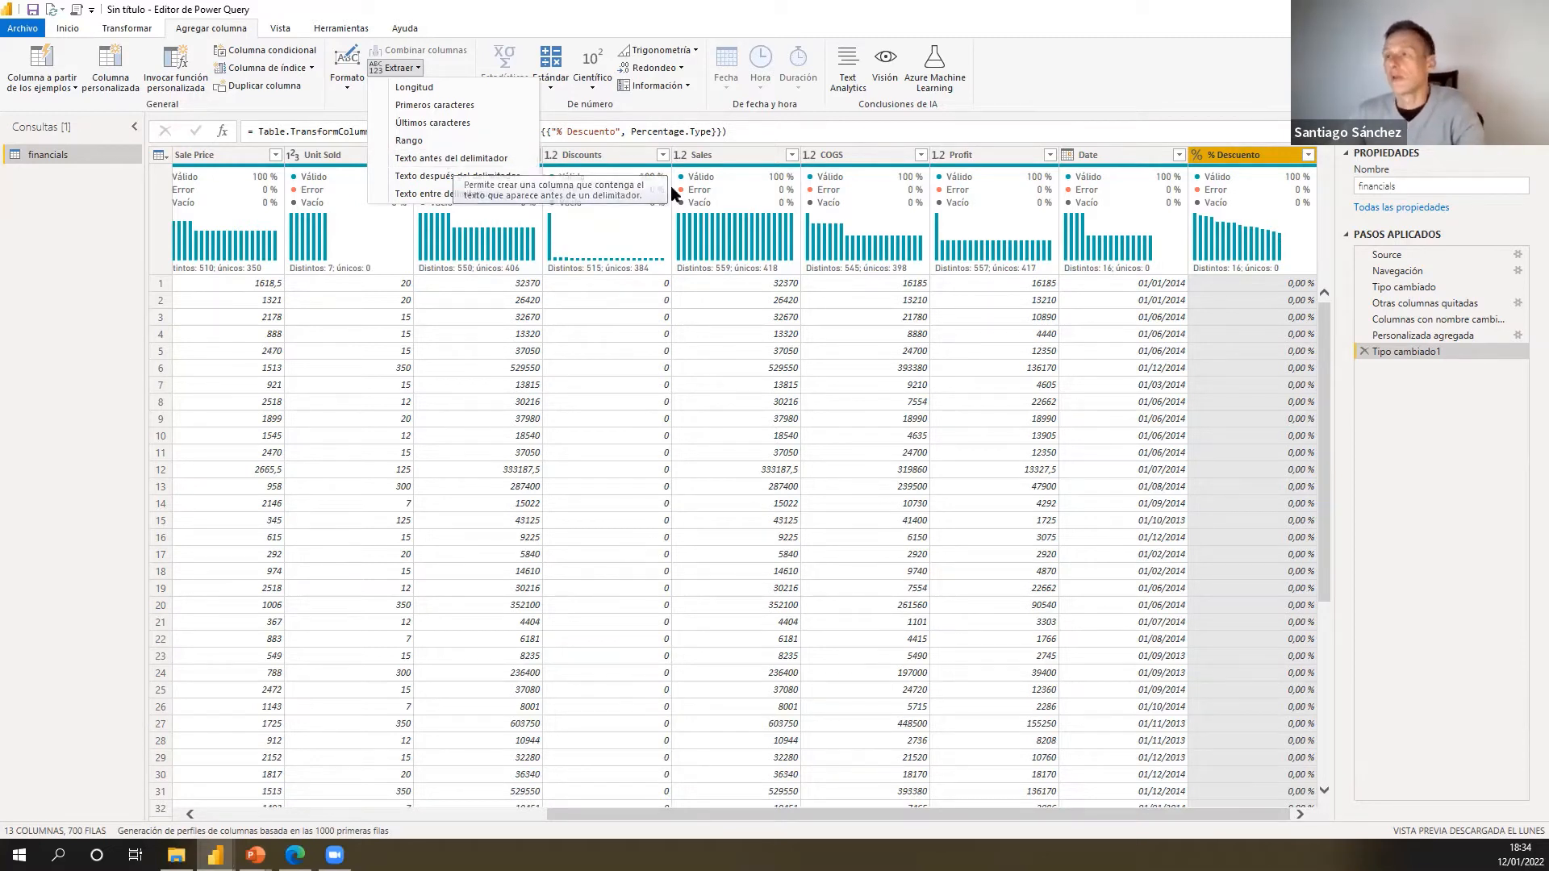
click(348, 12)
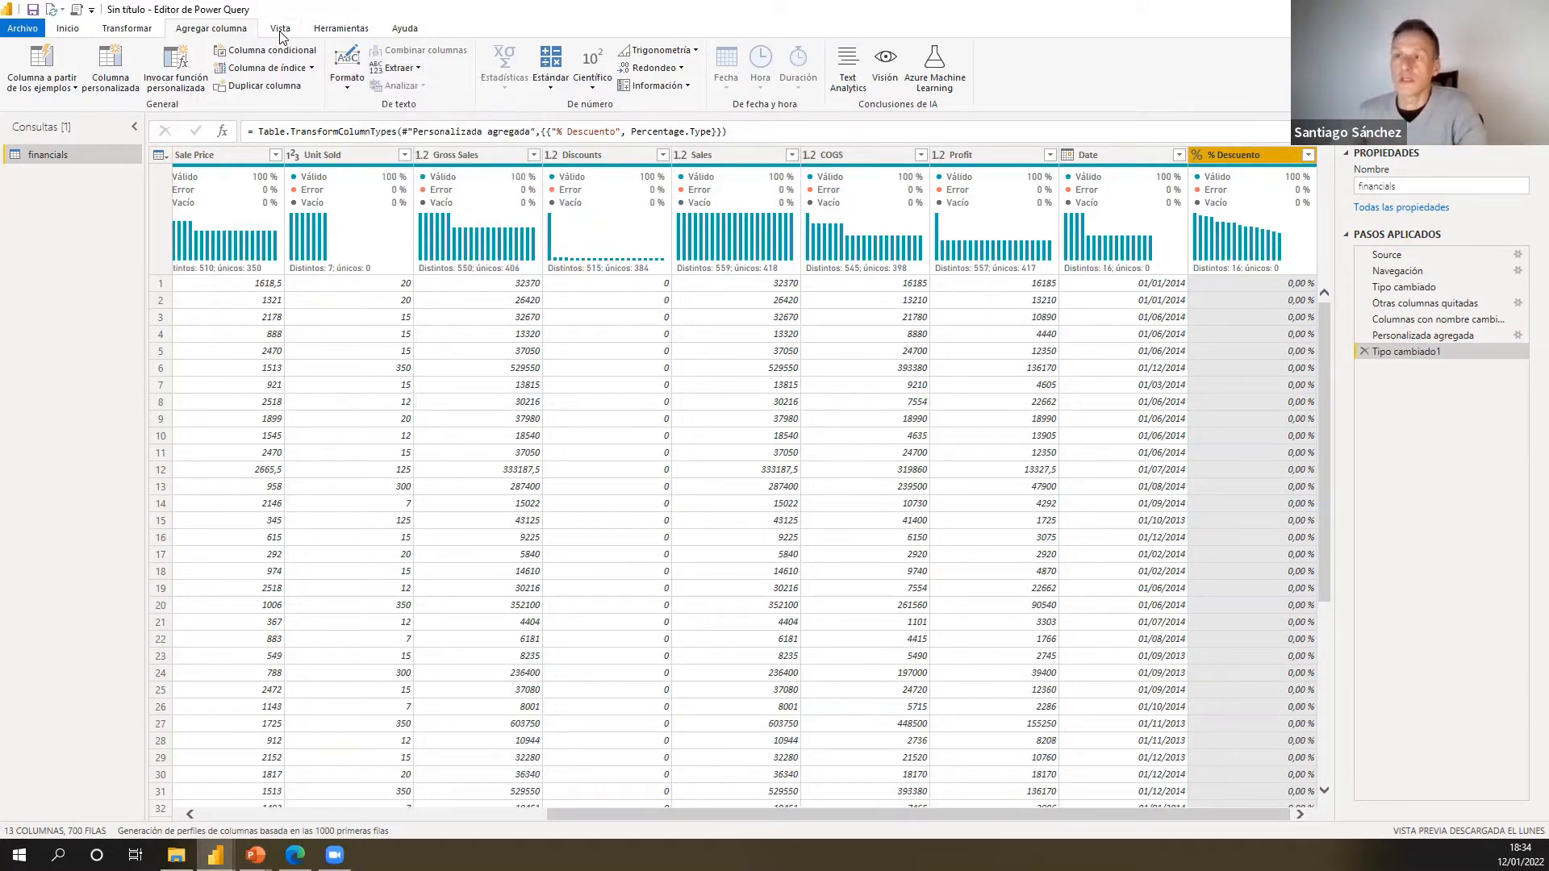
click(281, 31)
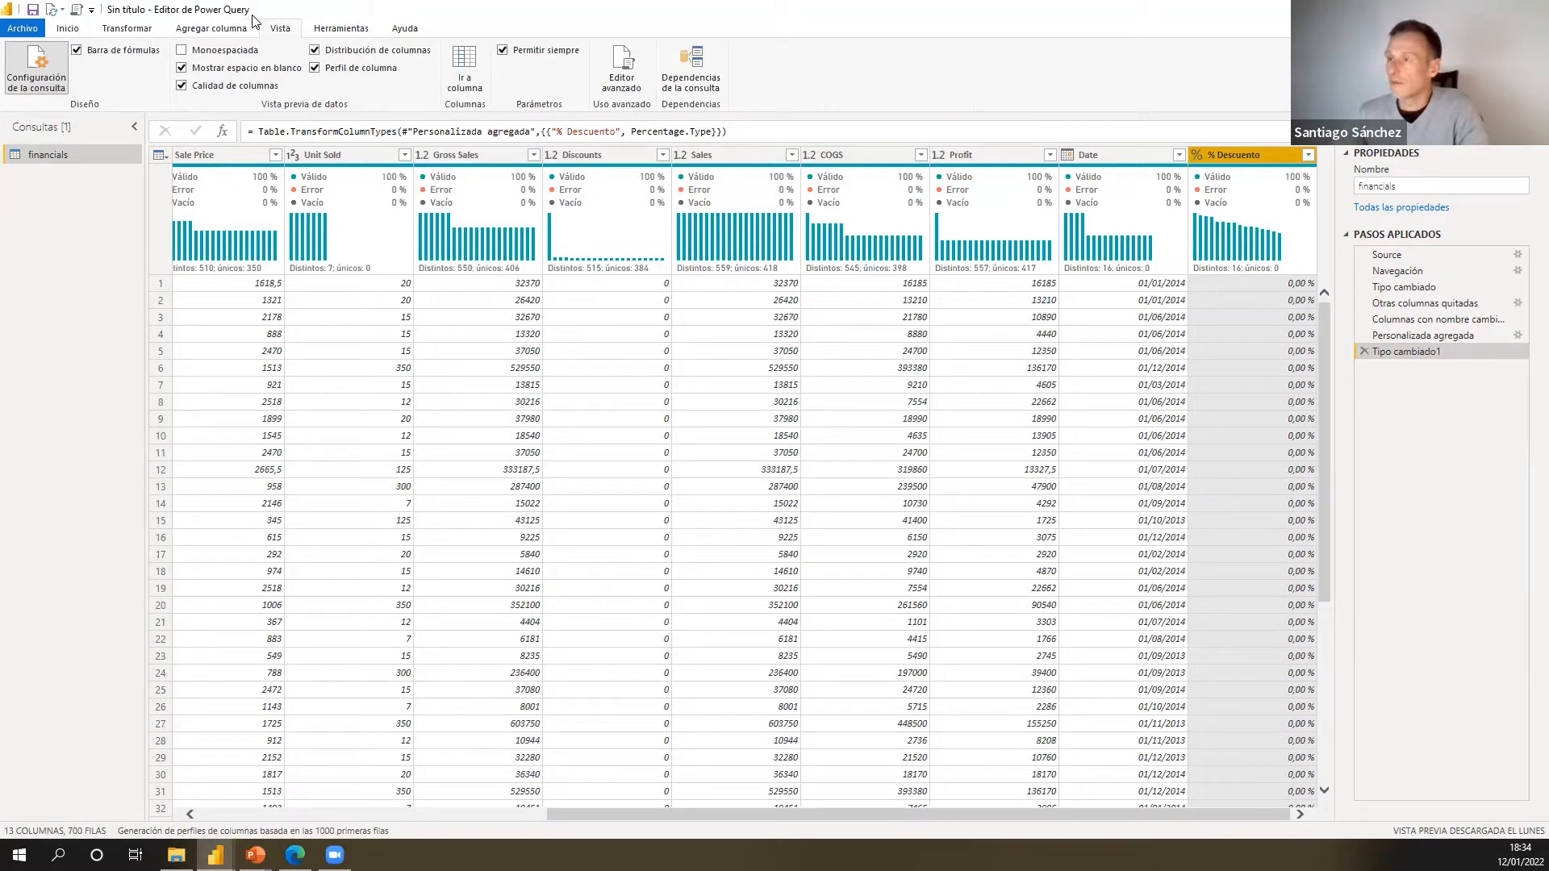
mouse_move(357, 264)
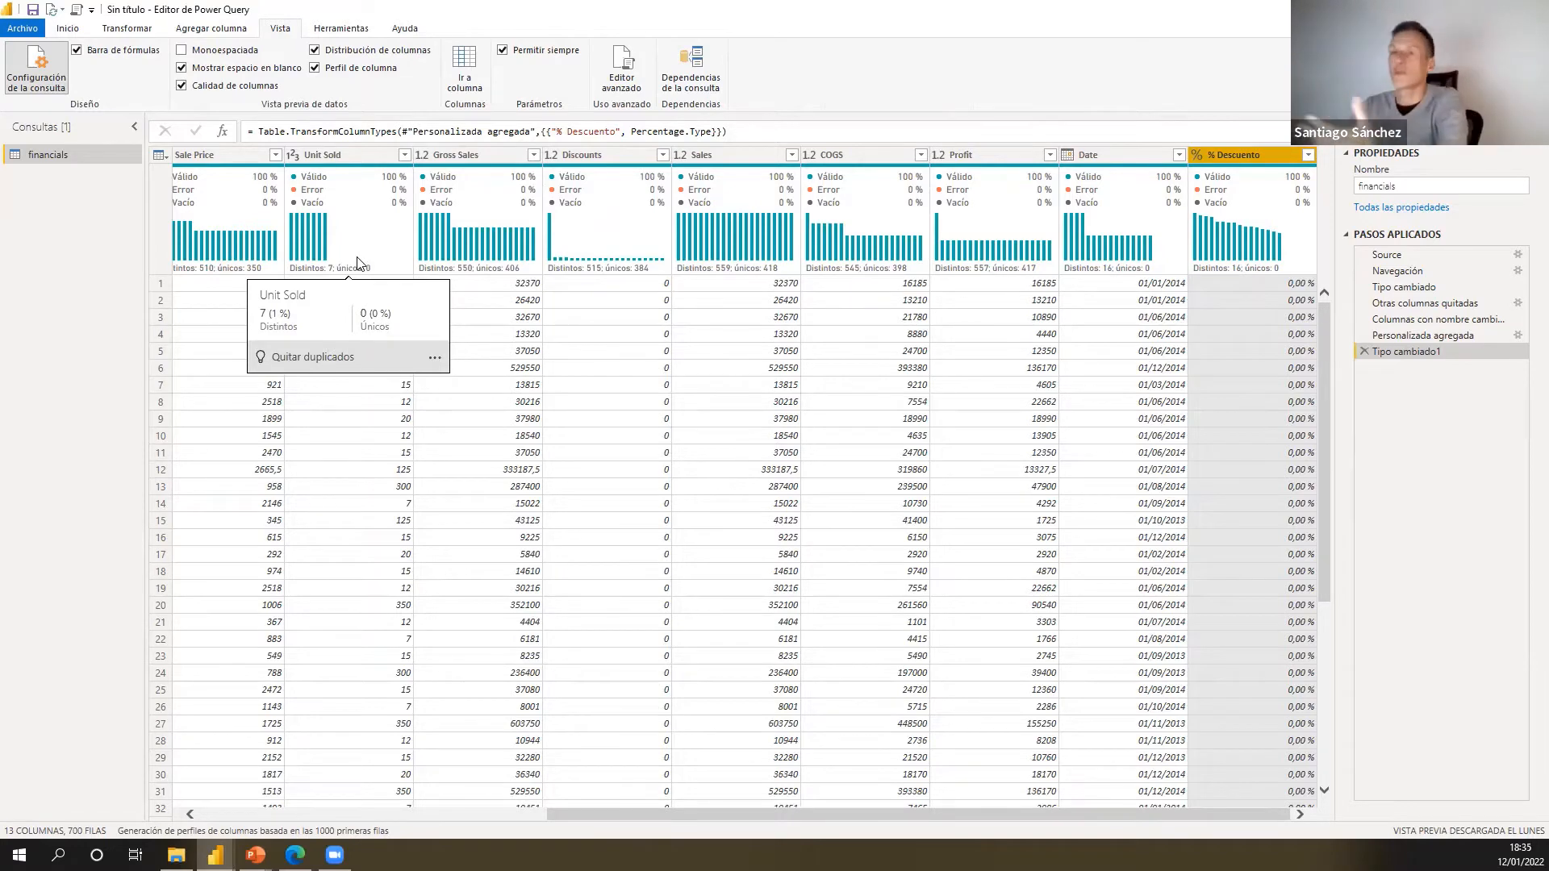
- Close the query editor applying the changes, and expand the fields of the loaded financials table in the report
click(72, 28)
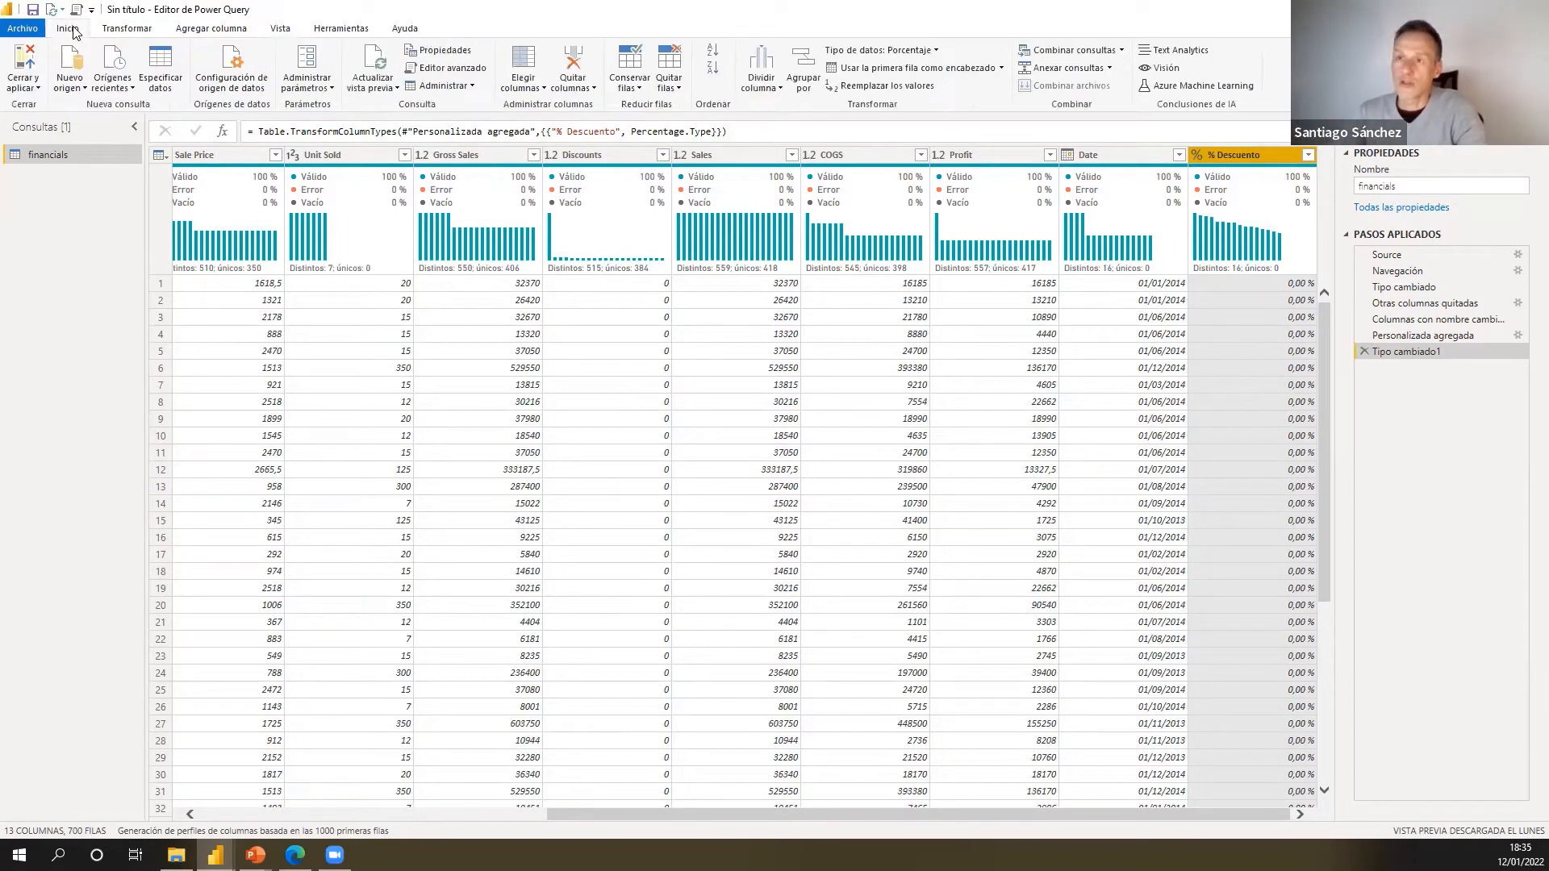
click(39, 88)
click(63, 103)
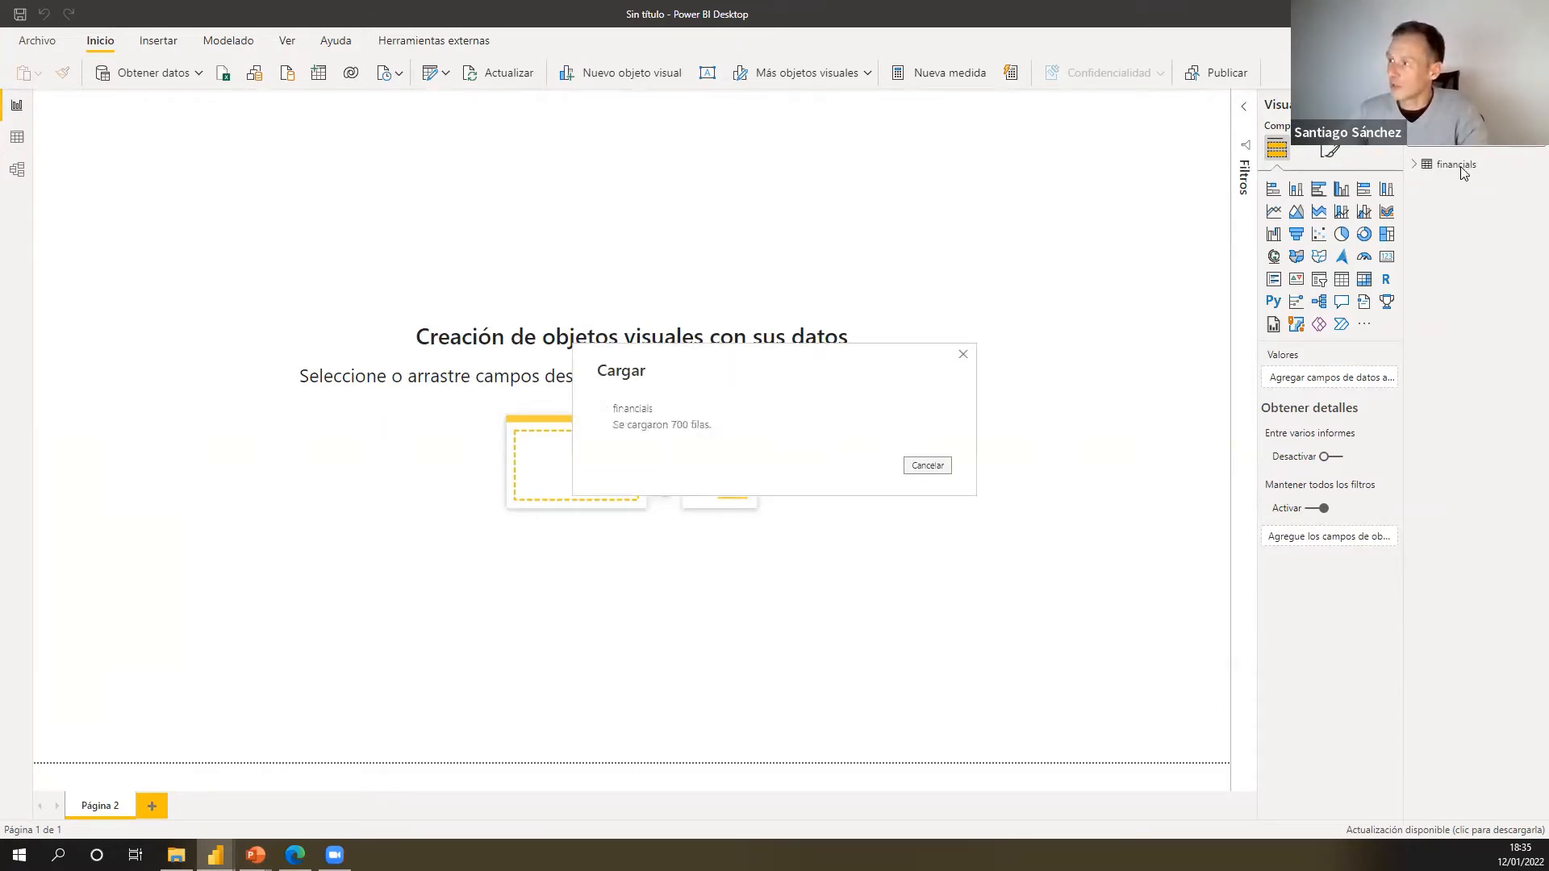
key(ctrl)
key(ctrl)
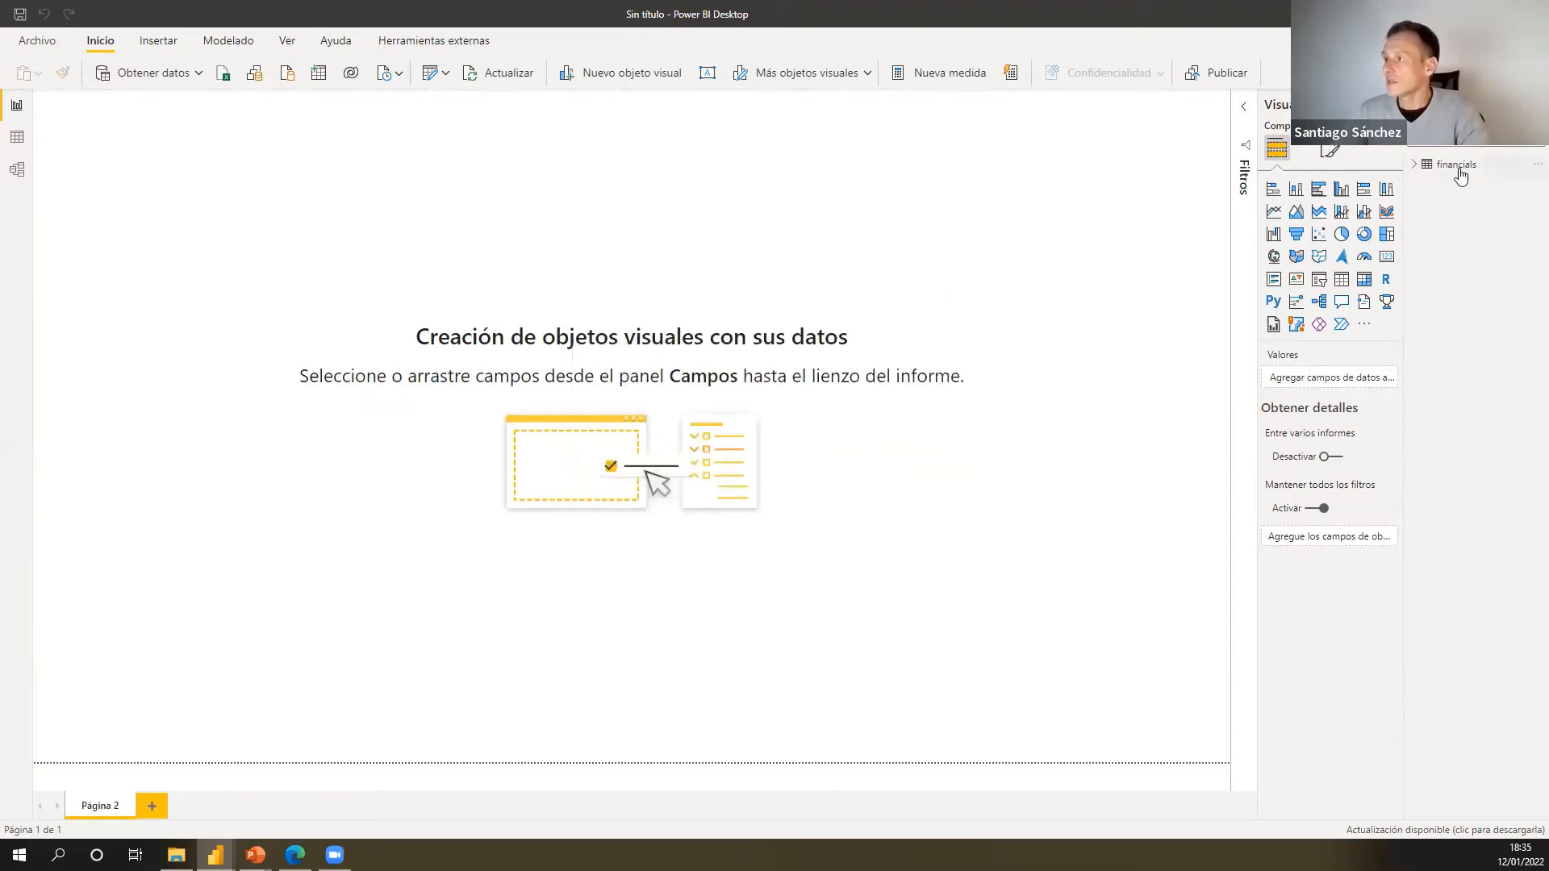
click(1421, 167)
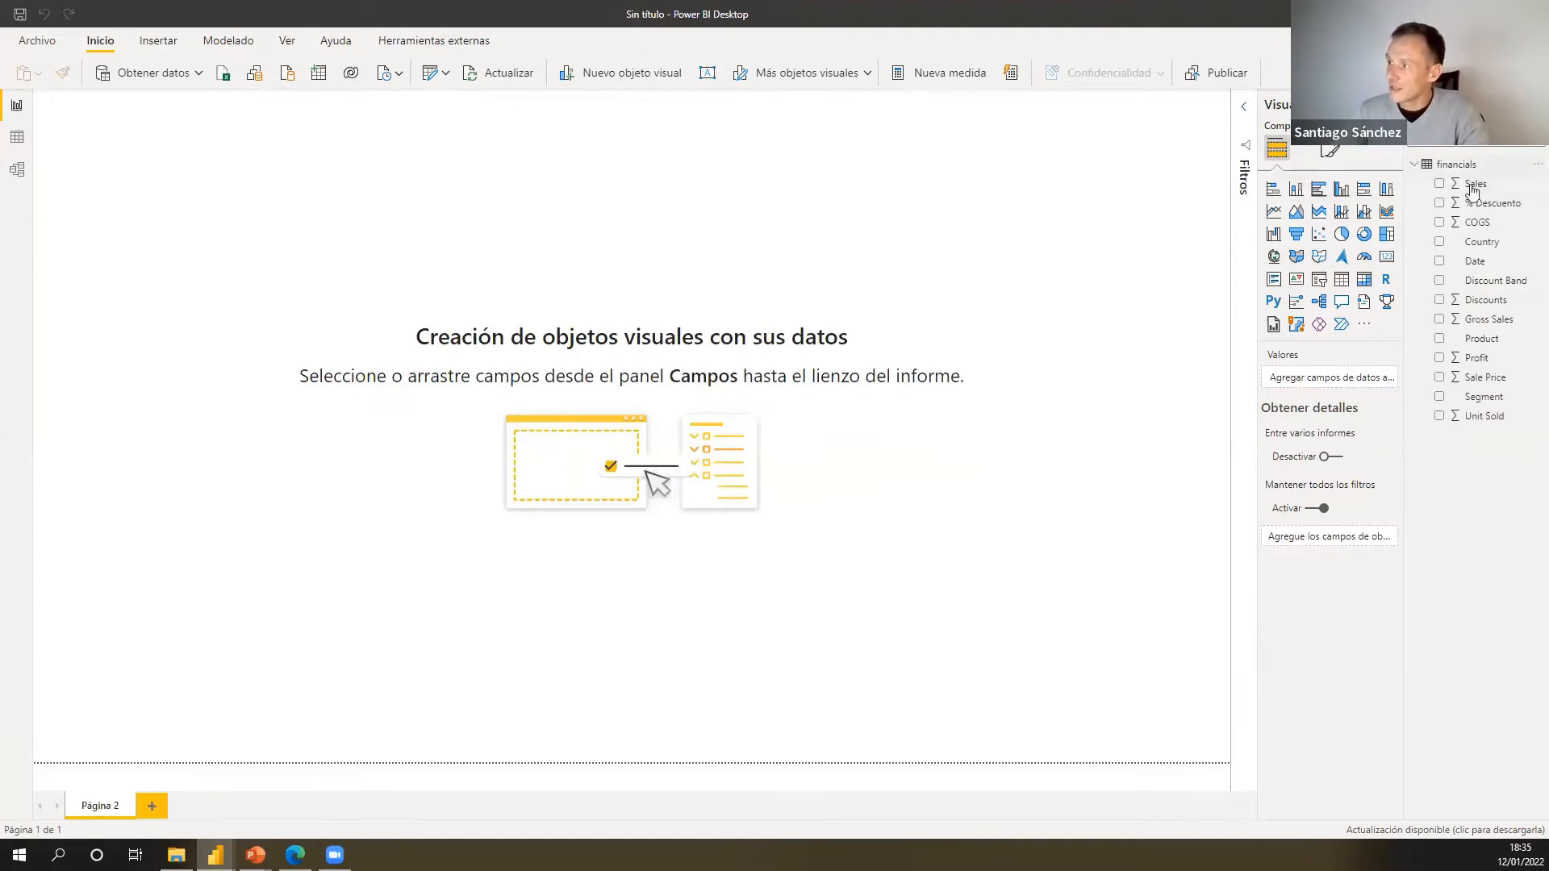
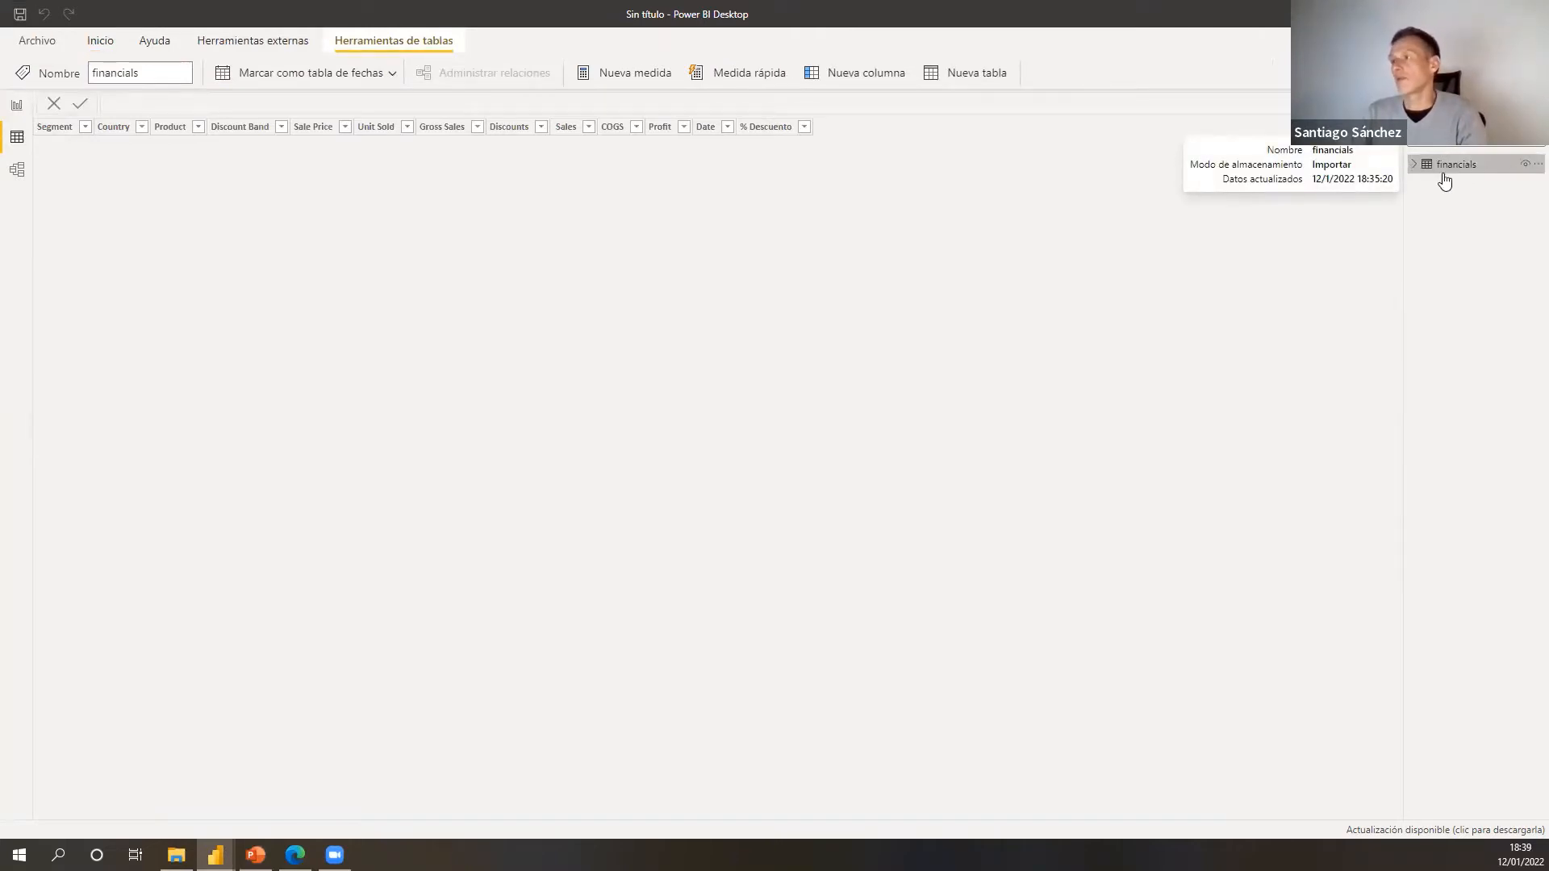
- Expand the financials table's fields in the data view and reopen the Power Query editor to transform the data
click(1477, 162)
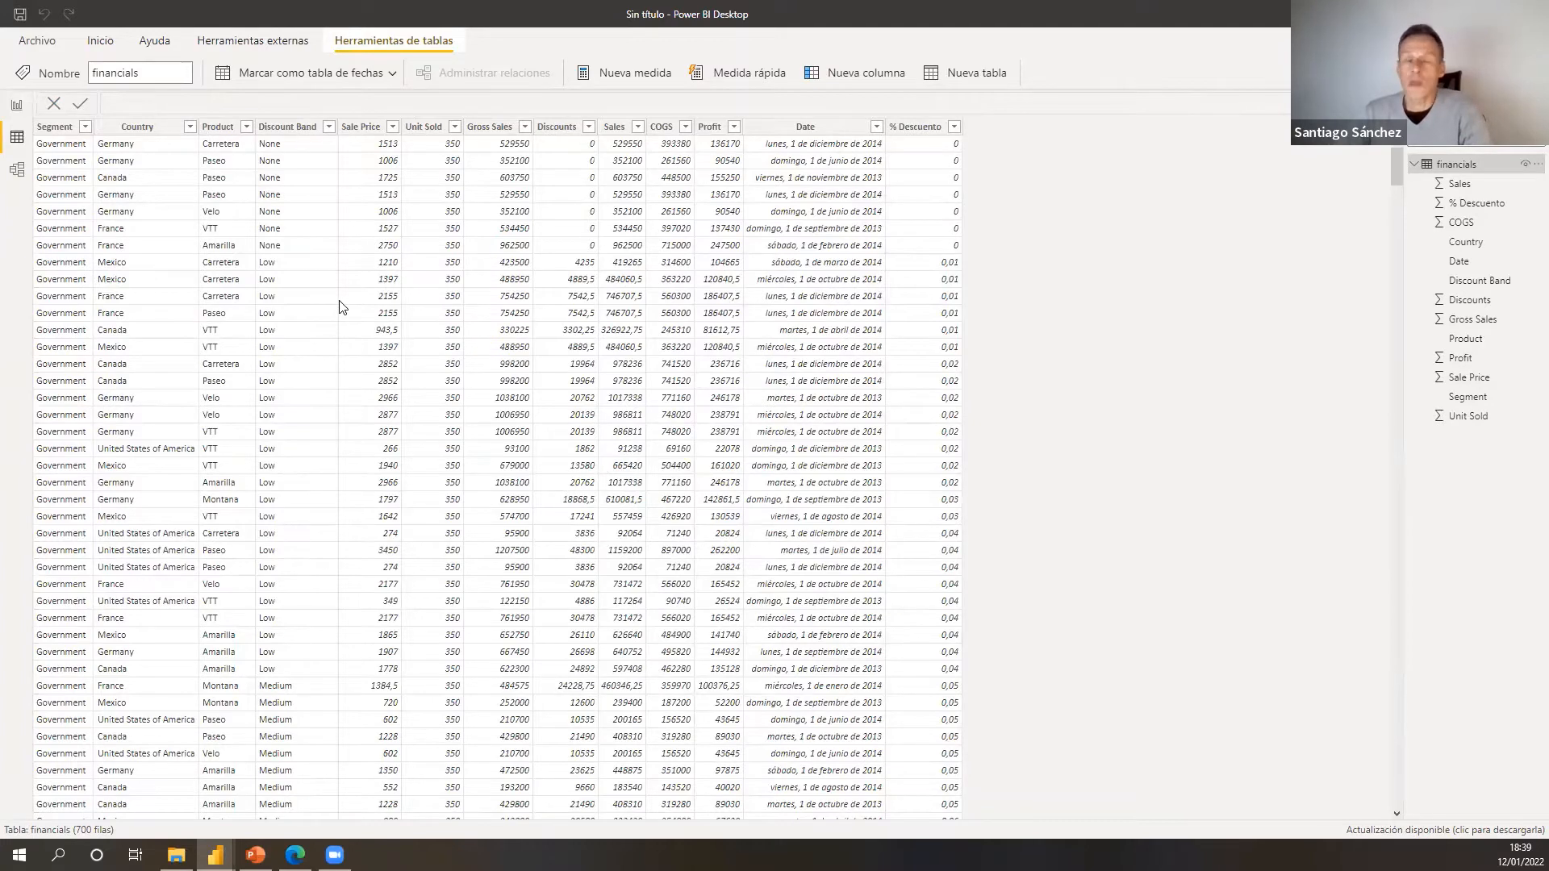
click(100, 42)
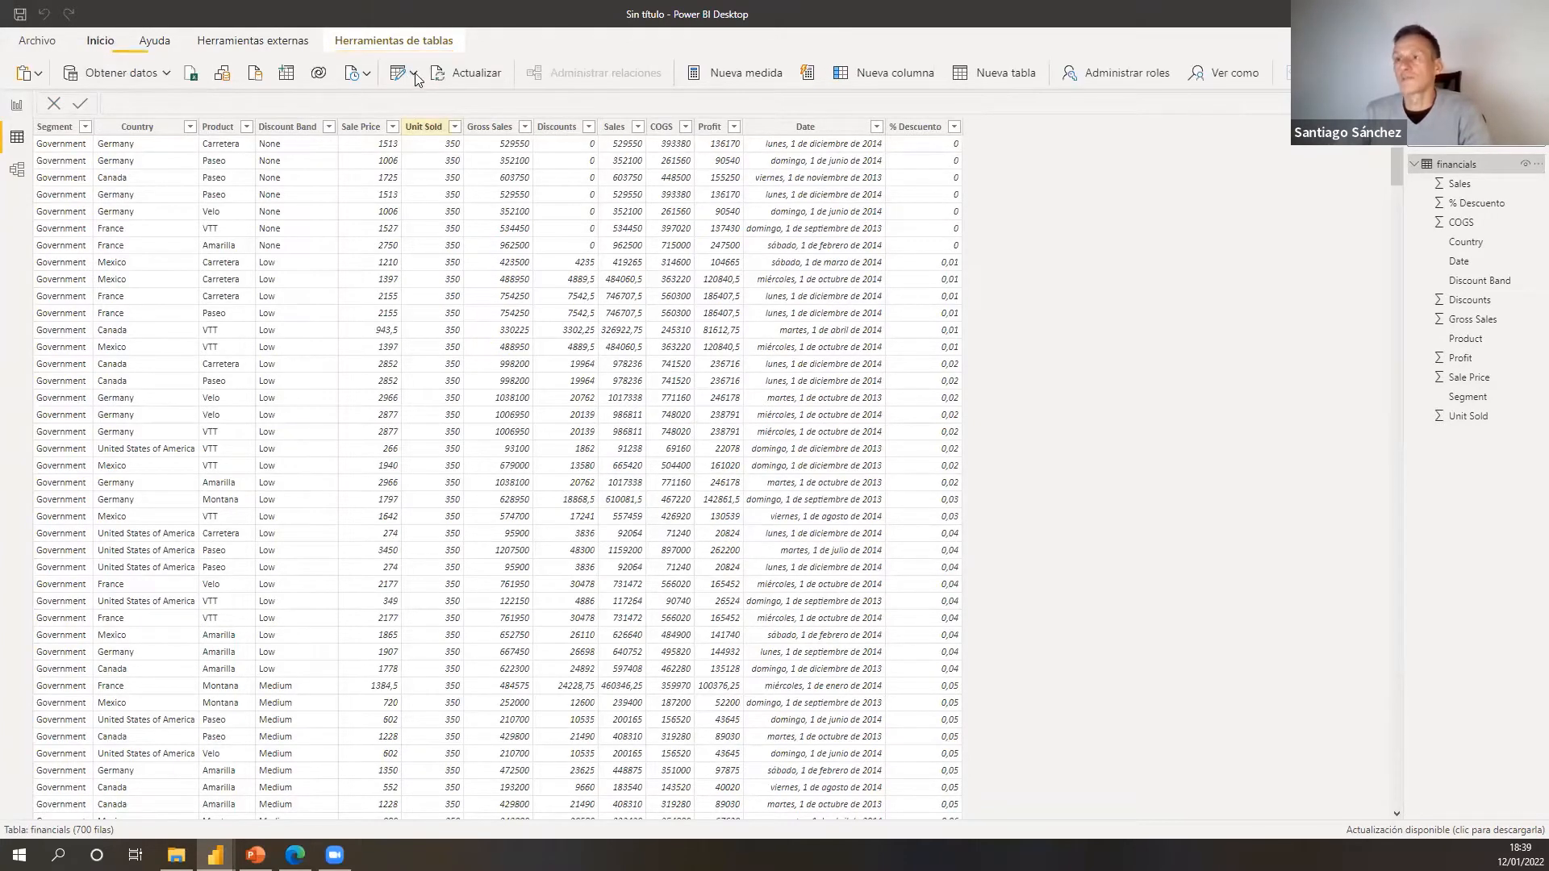
click(414, 74)
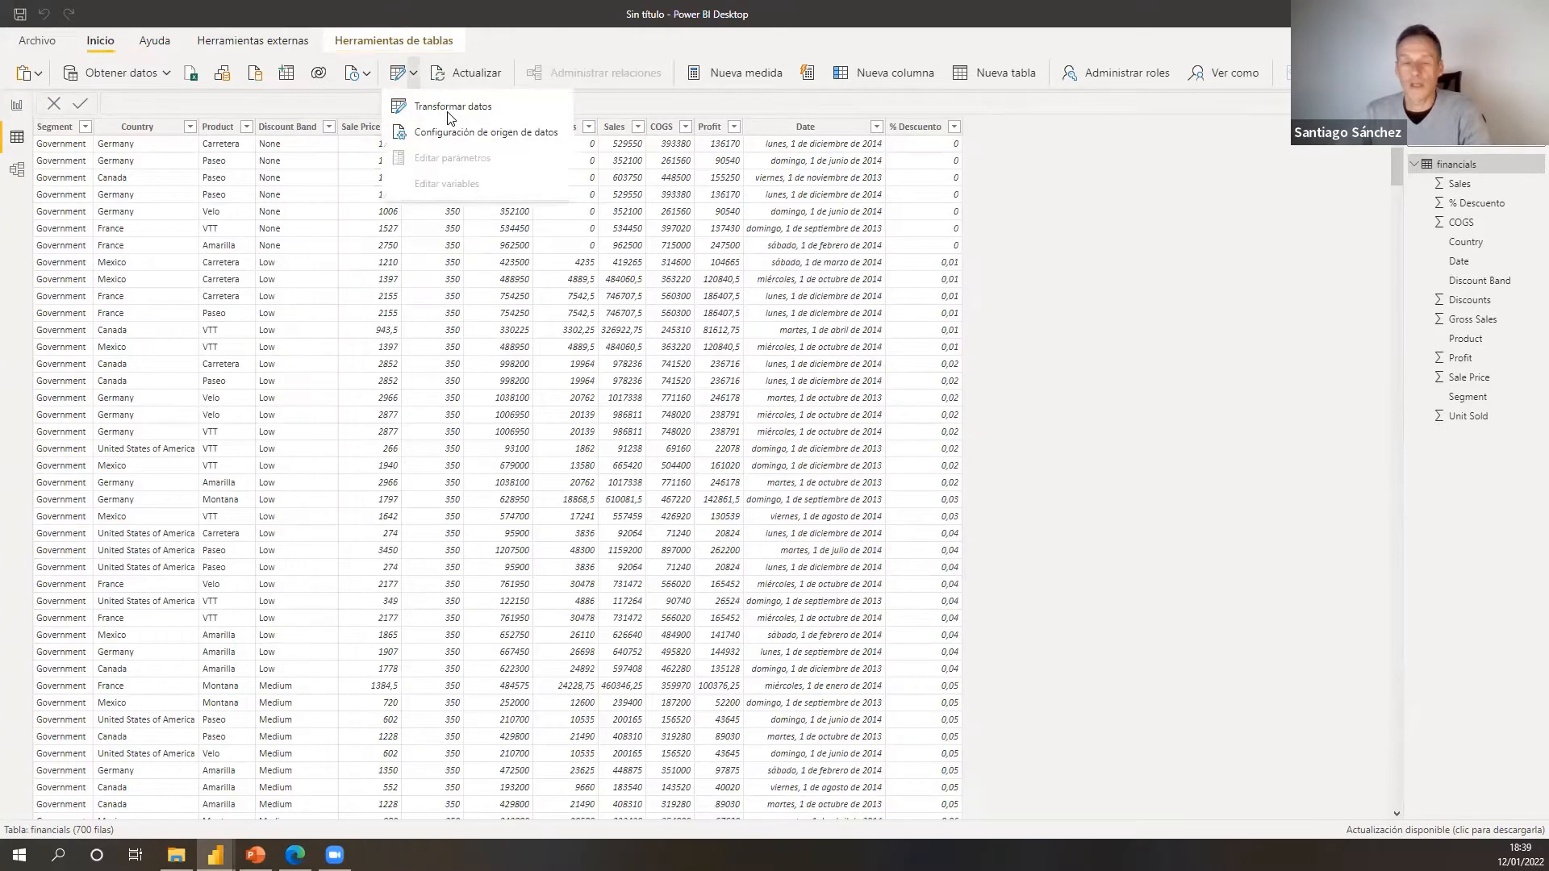
click(450, 113)
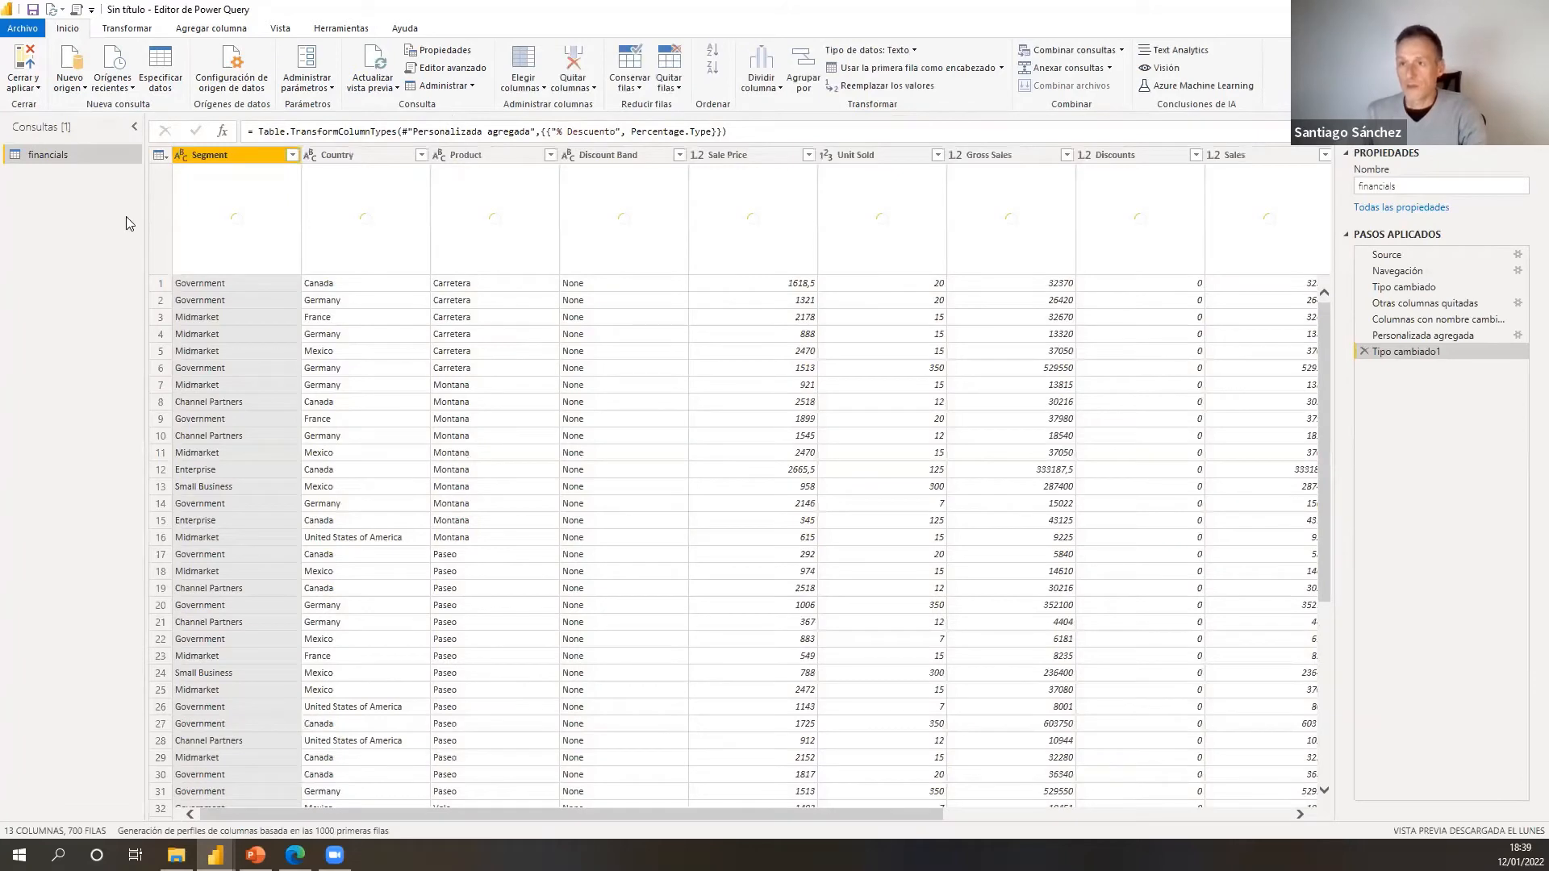
- Add a new blank query alongside the financials query
right_click(125, 220)
mouse_move(127, 218)
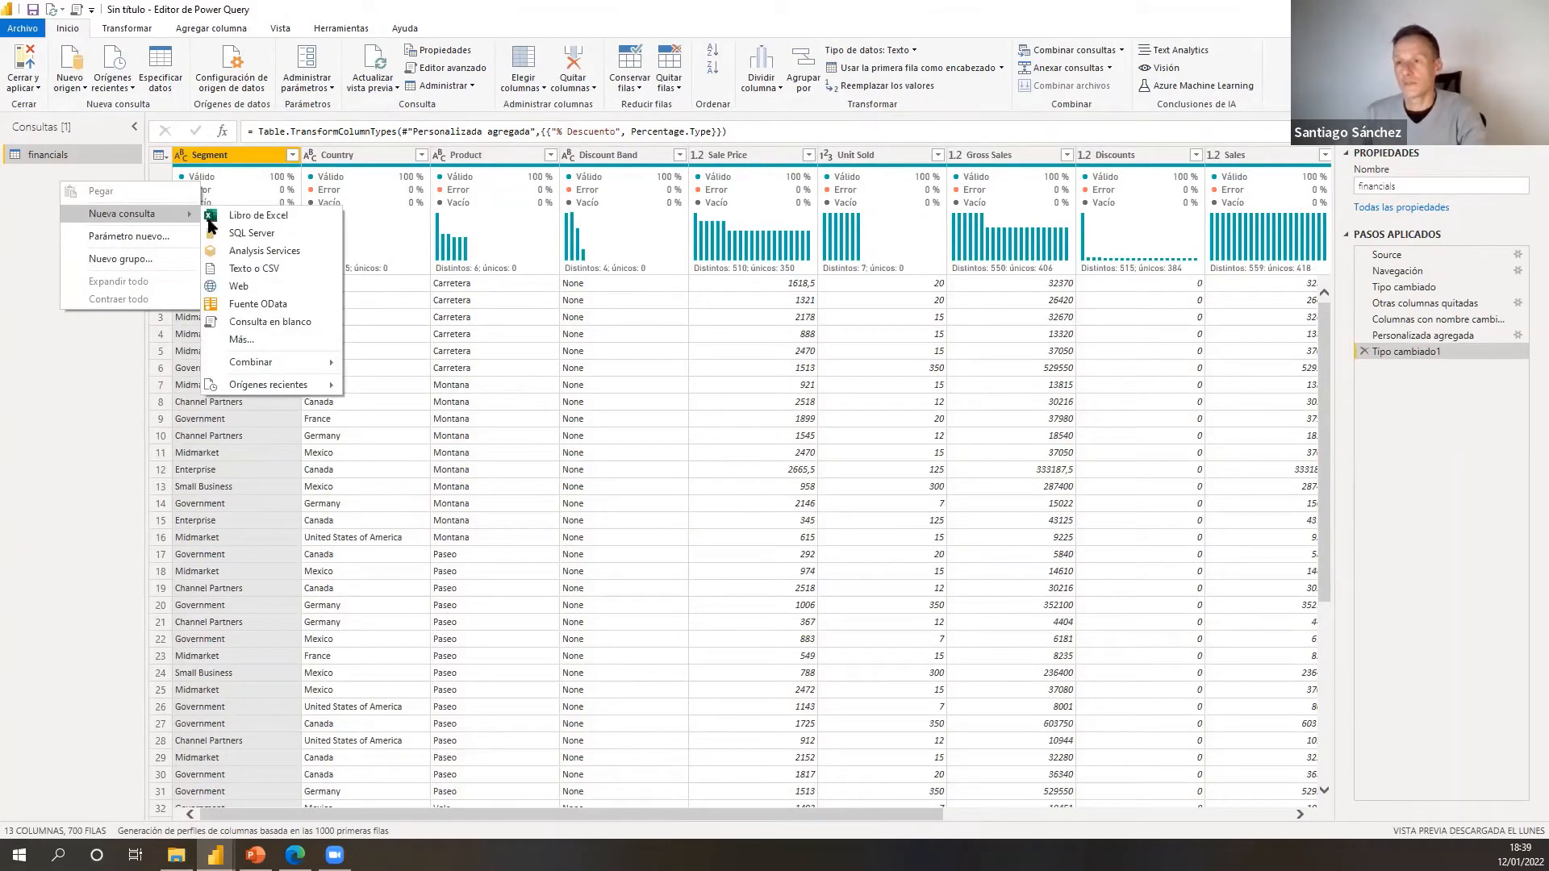
click(272, 324)
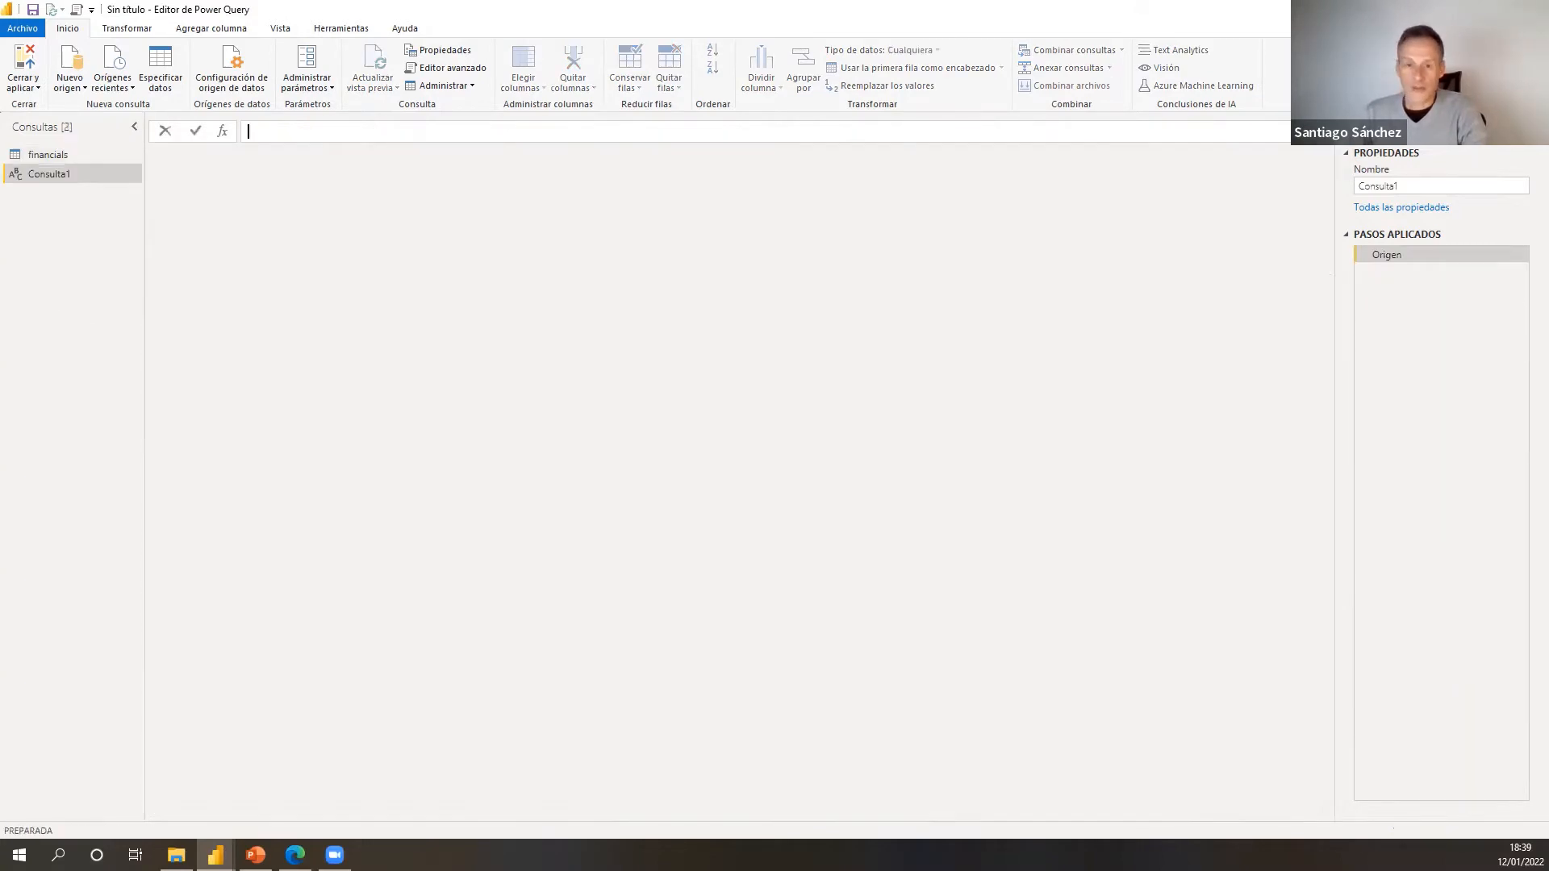
key(alt+Tab)
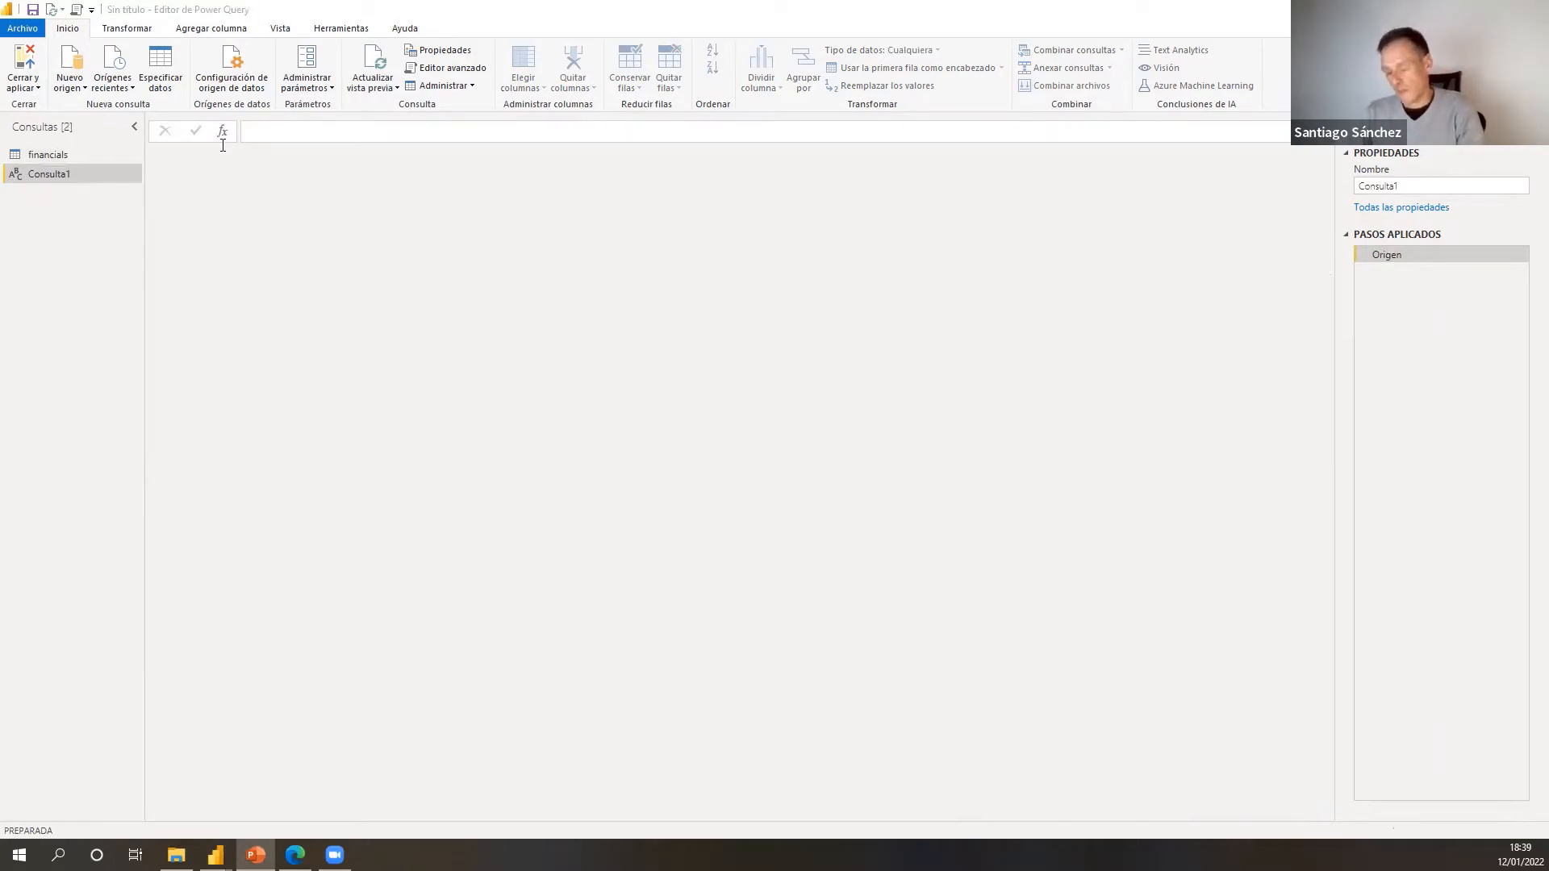
key(alt+Tab)
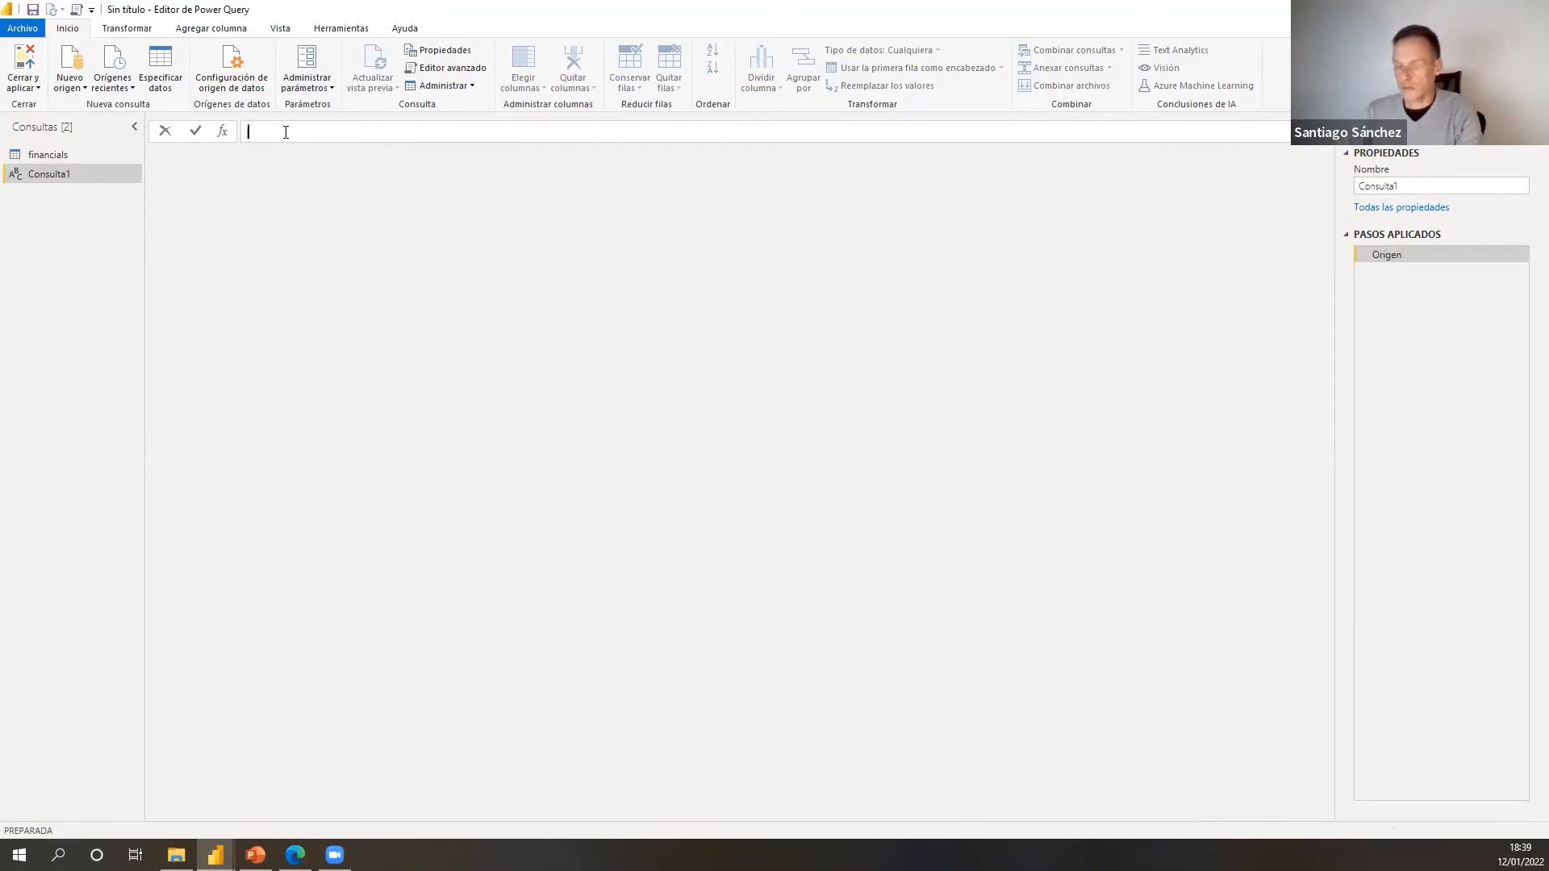
text(sdf)
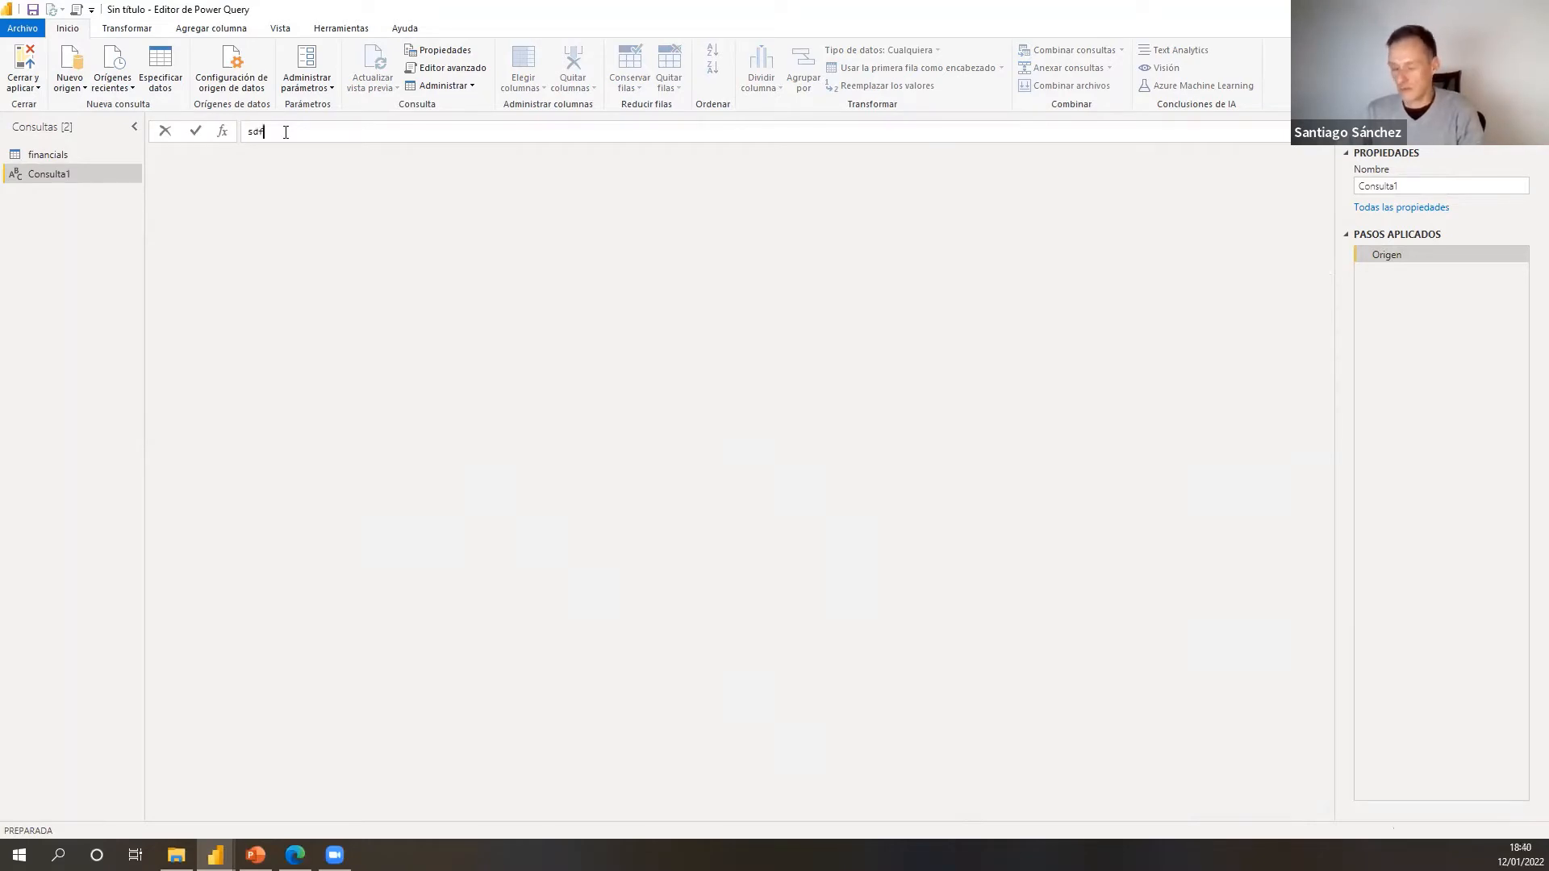
key(BackSpace)
key(BackSpace)
key(BackSpace)
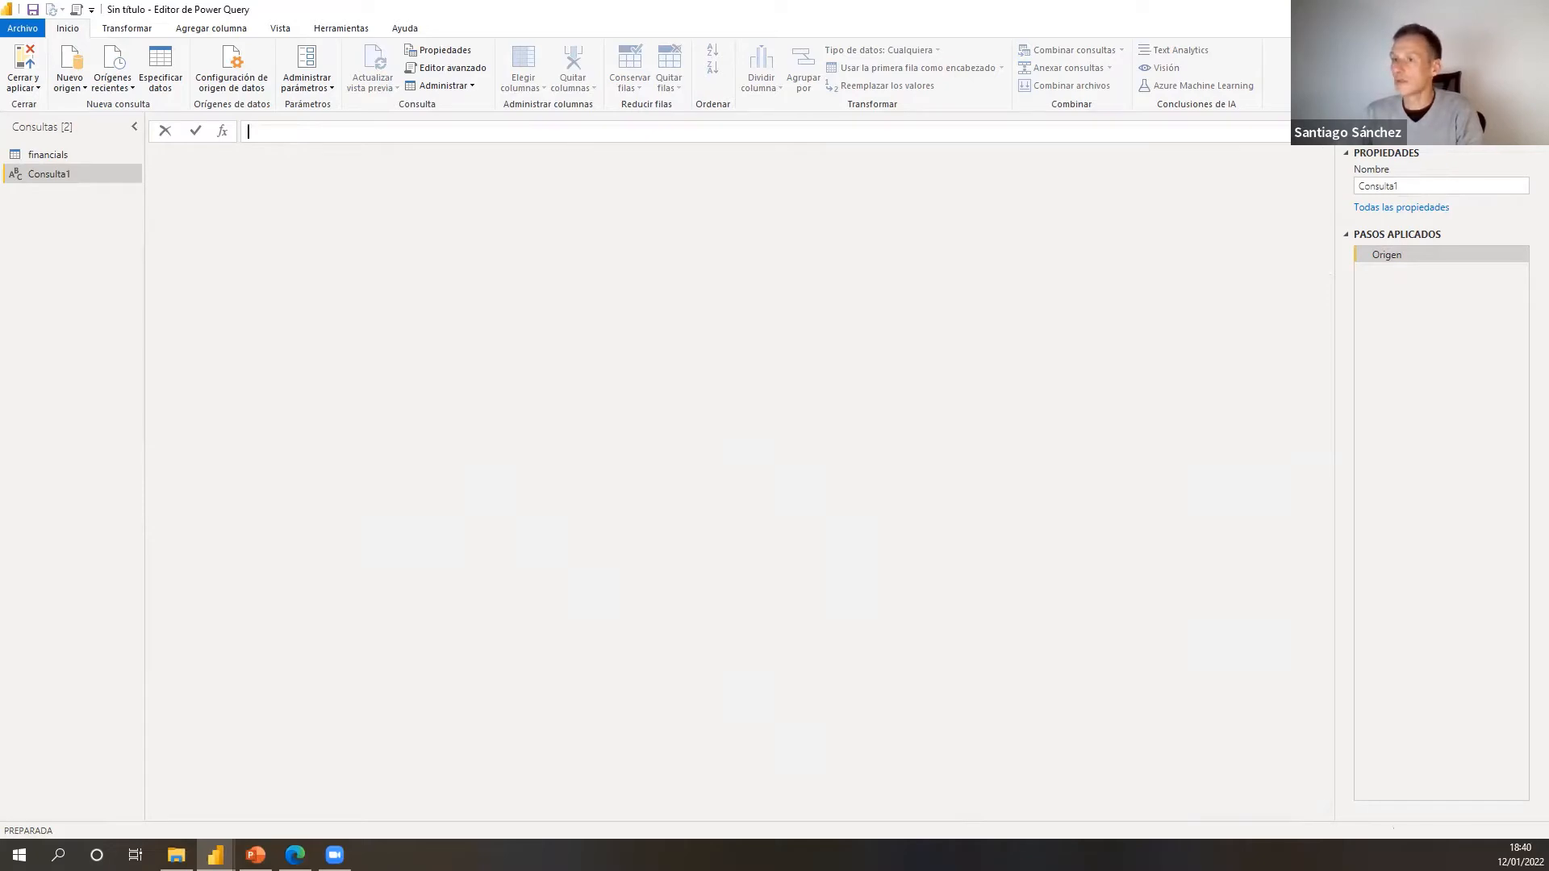
- Try to generate a list of daily dates in the blank query with a List.Dates formula starting from the earliest h_ventas[Date] value
text(= List.Dates(List.Min(h_ventas[Date]), Number.From(DateTime.LocalNow())-Number.From(List.Min(h_ventas[Date])),#duration(1,0,0,0))= List.Dates(List.Min(h_ventas[Date]), Number.From(DateTime.LocalNow())-Number.From(List.Min(h_ventas[Date])),#duration(1,0,0,0)))
key(Return)
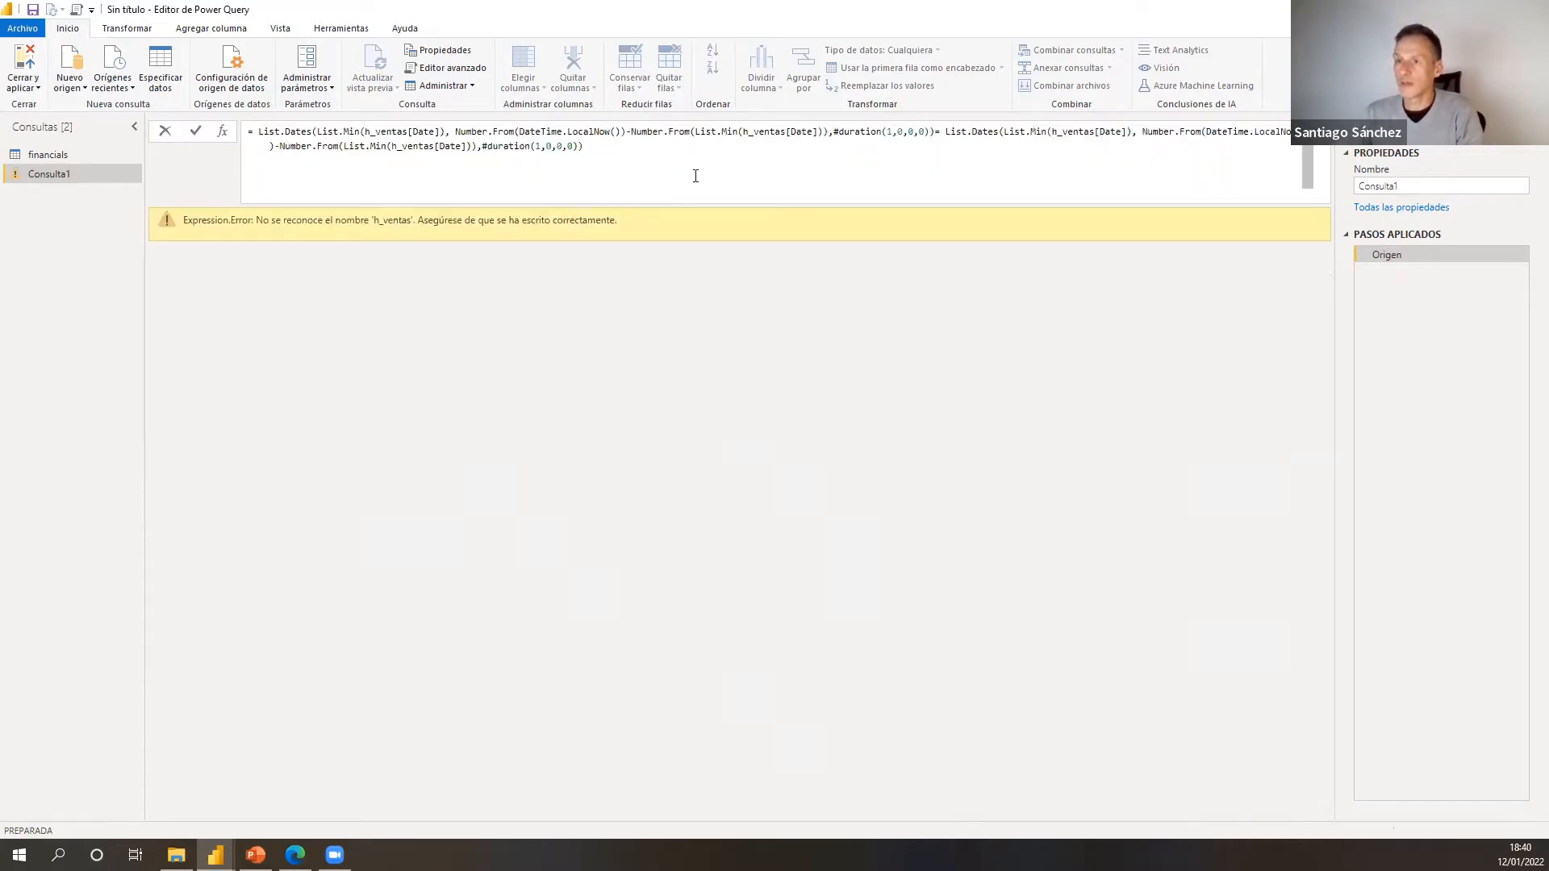
click(596, 148)
key(shift+Return)
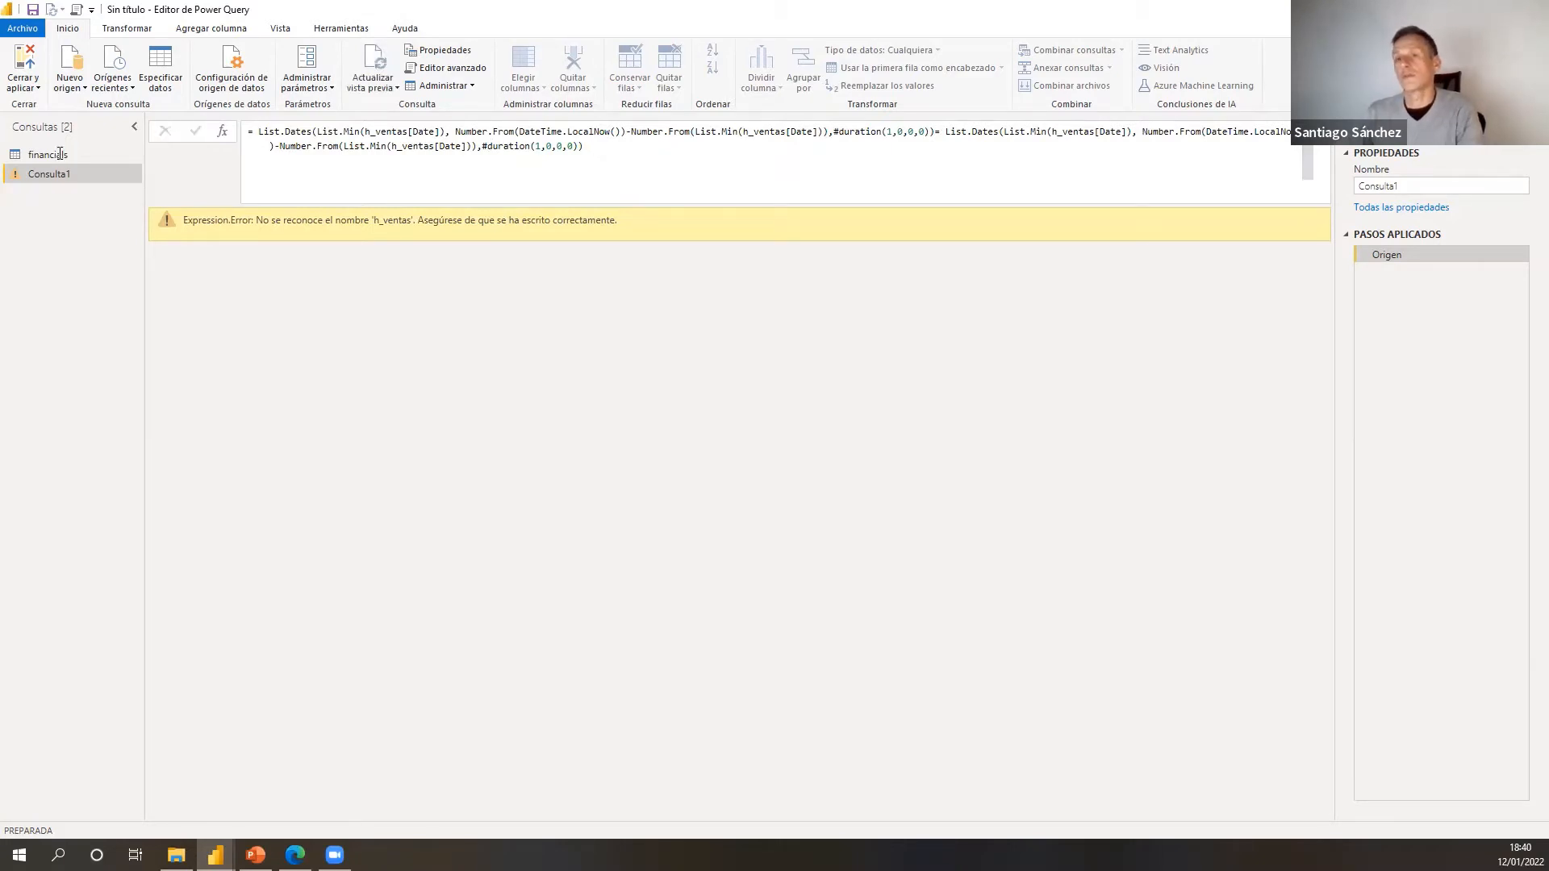
- Rename the financials query as h_ventas
double_click(108, 165)
text(h)
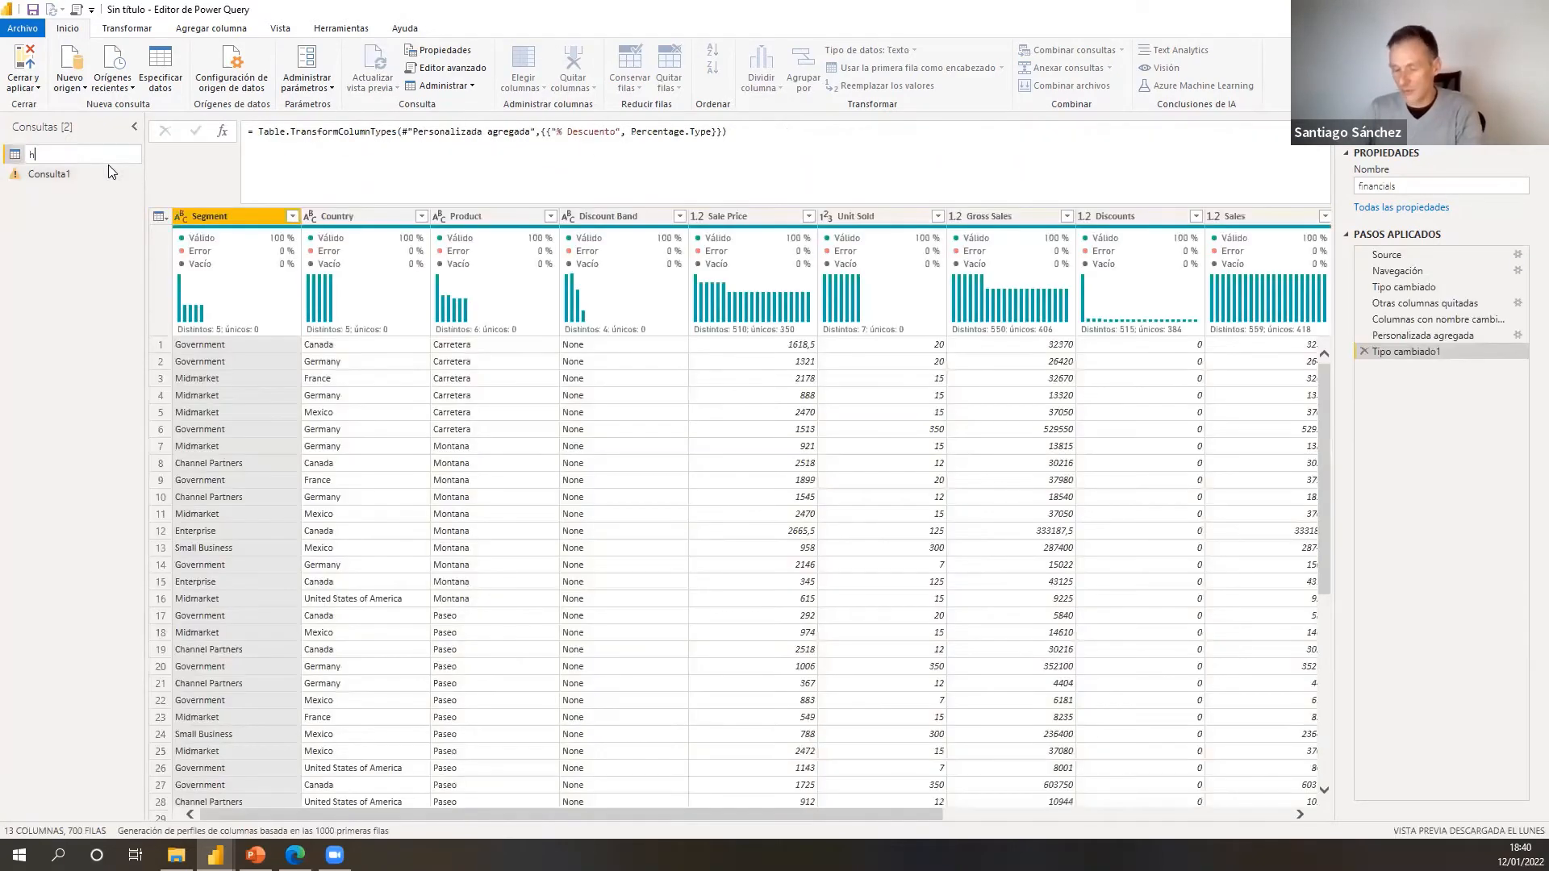
text(_vetnas)
key(BackSpace)
key(BackSpace)
key(BackSpace)
key(BackSpace)
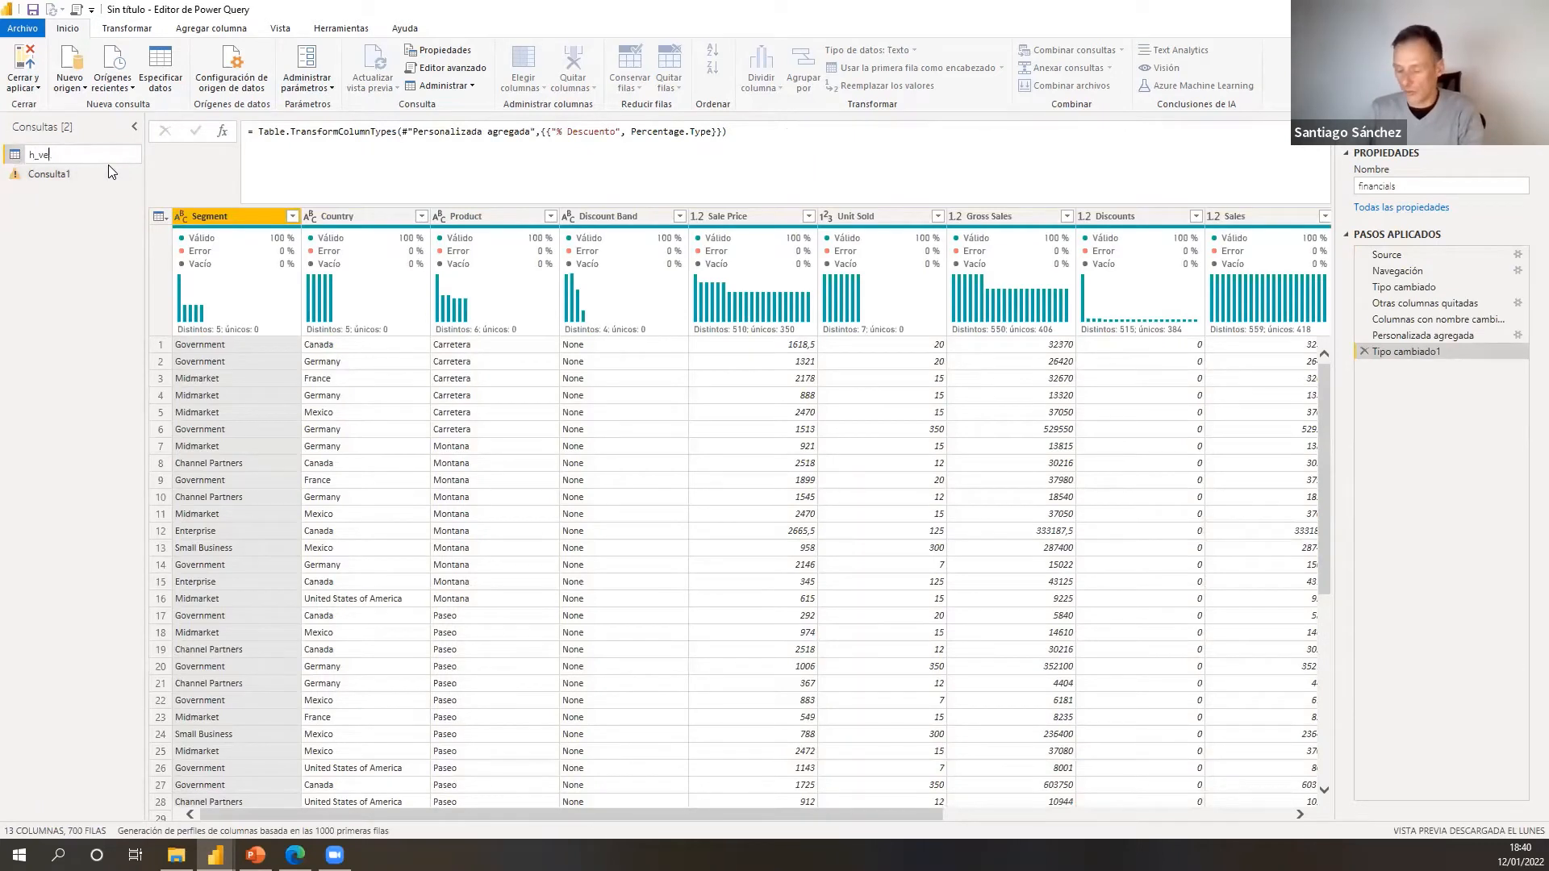
text(ntas)
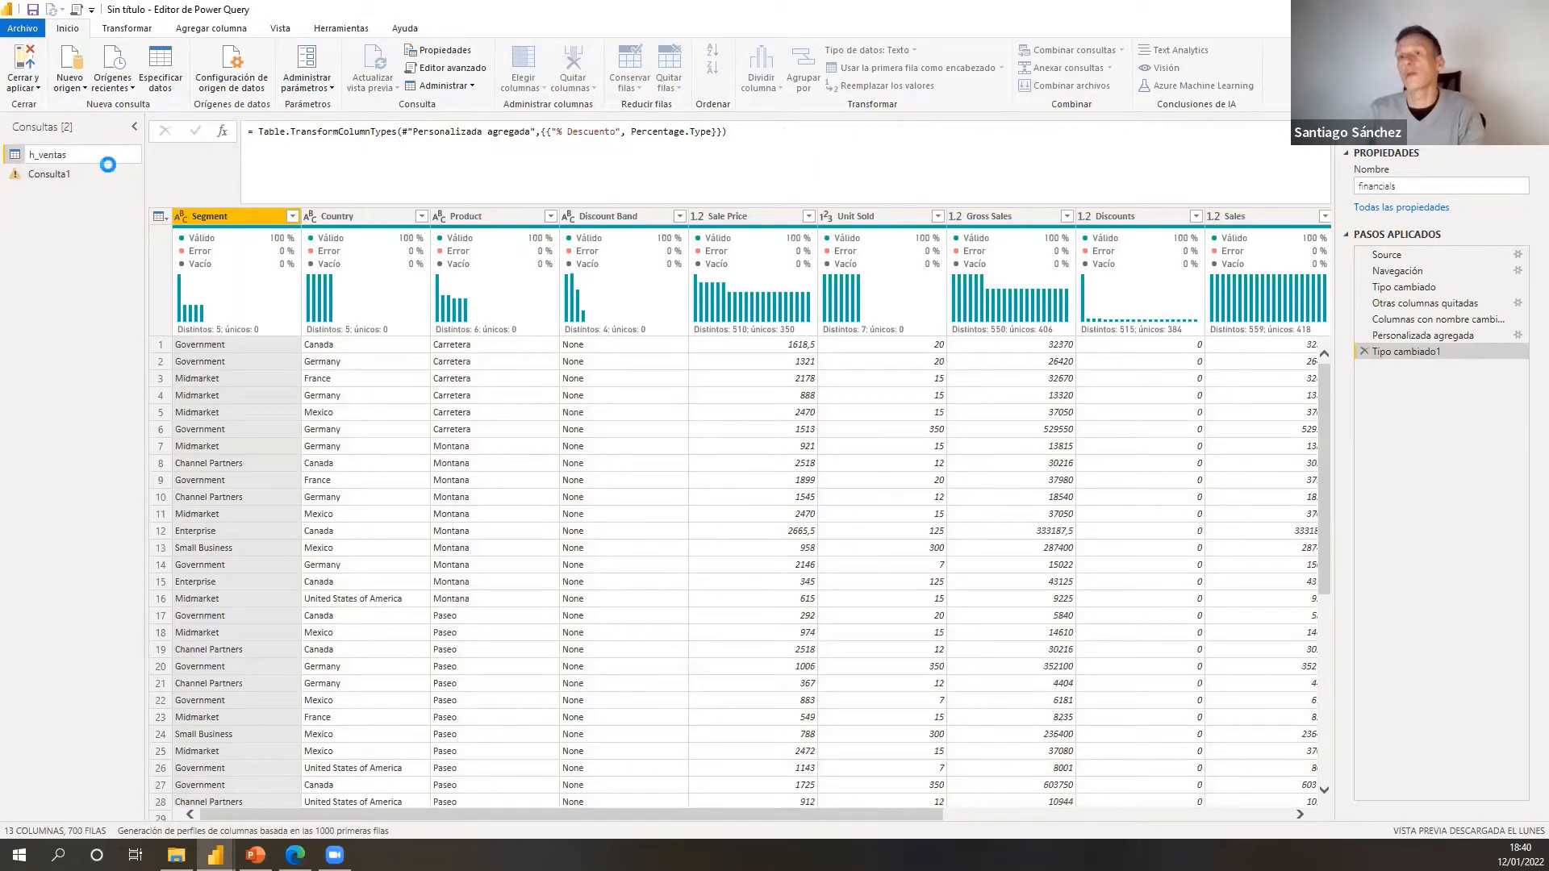
key(Return)
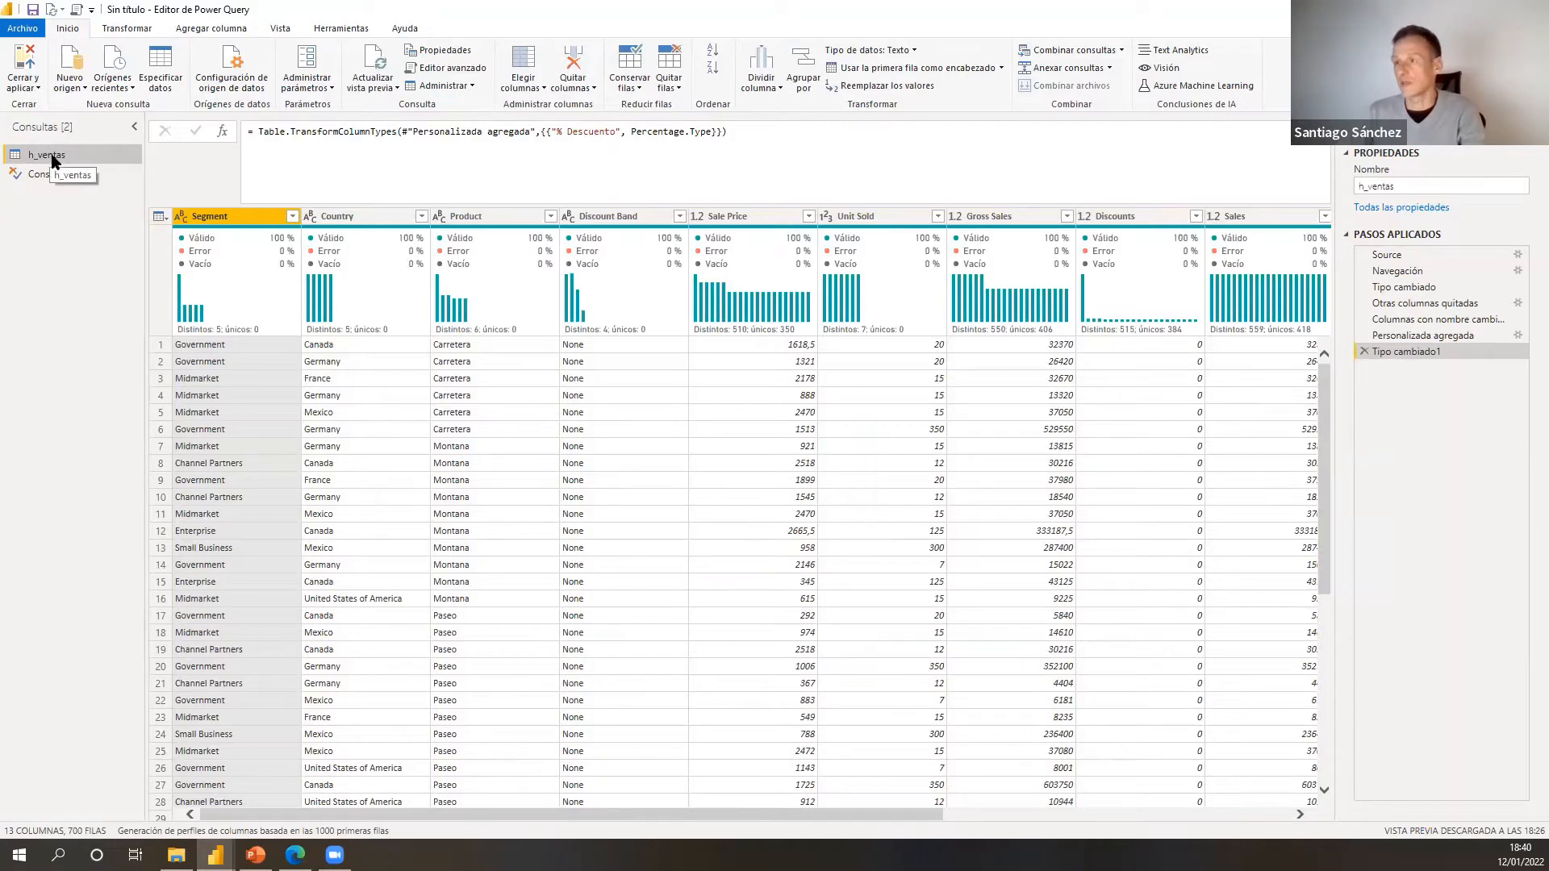
- Convert the result of Consulta1 to a table and inspect the value in its only row
click(56, 176)
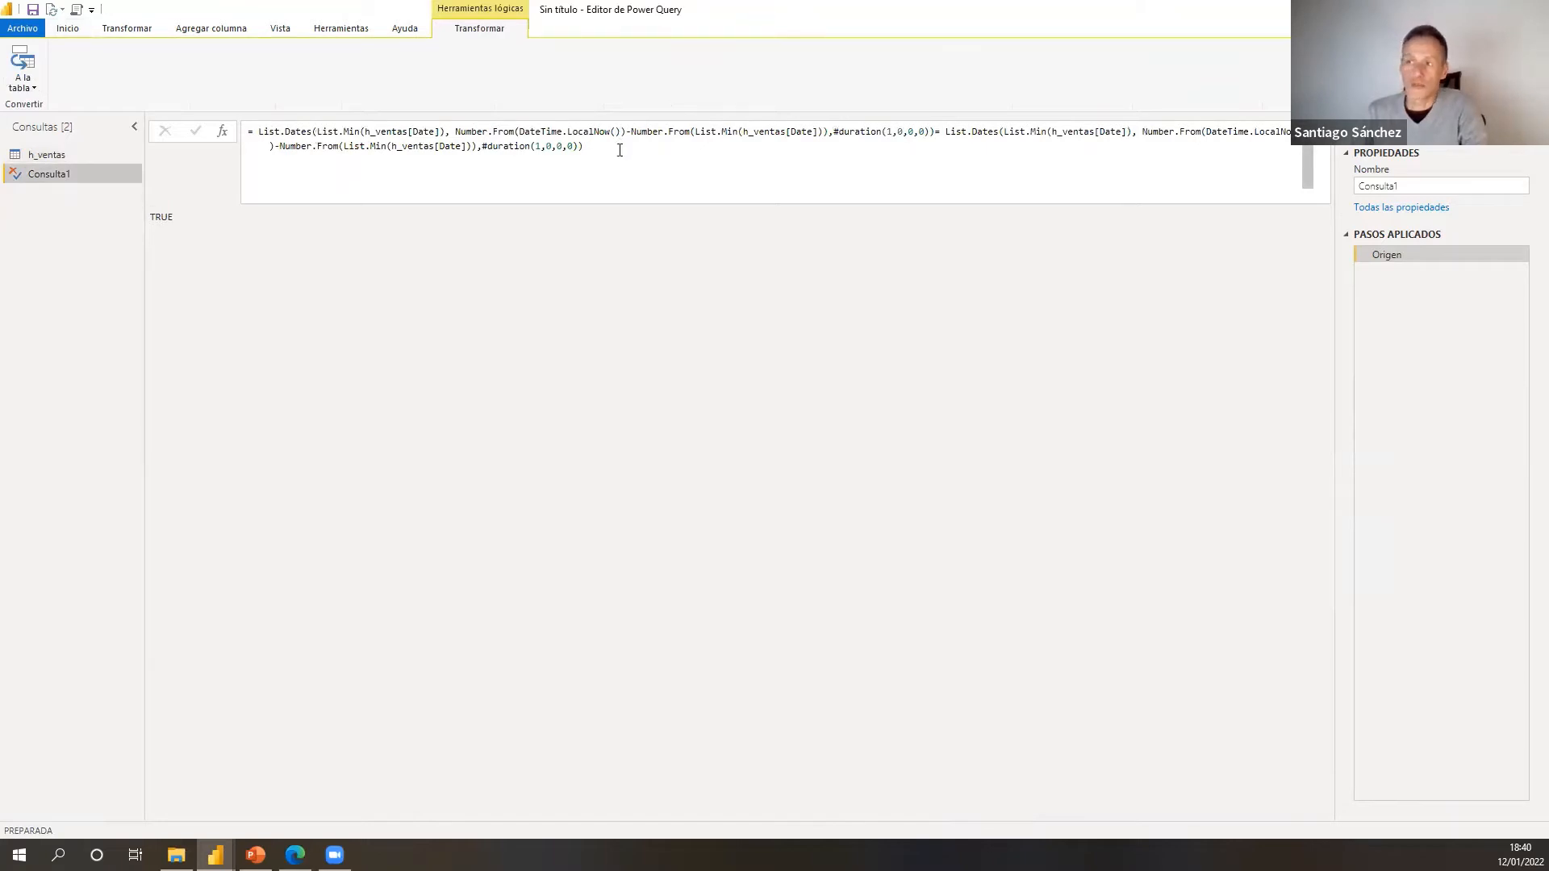
drag(407, 139, 247, 137)
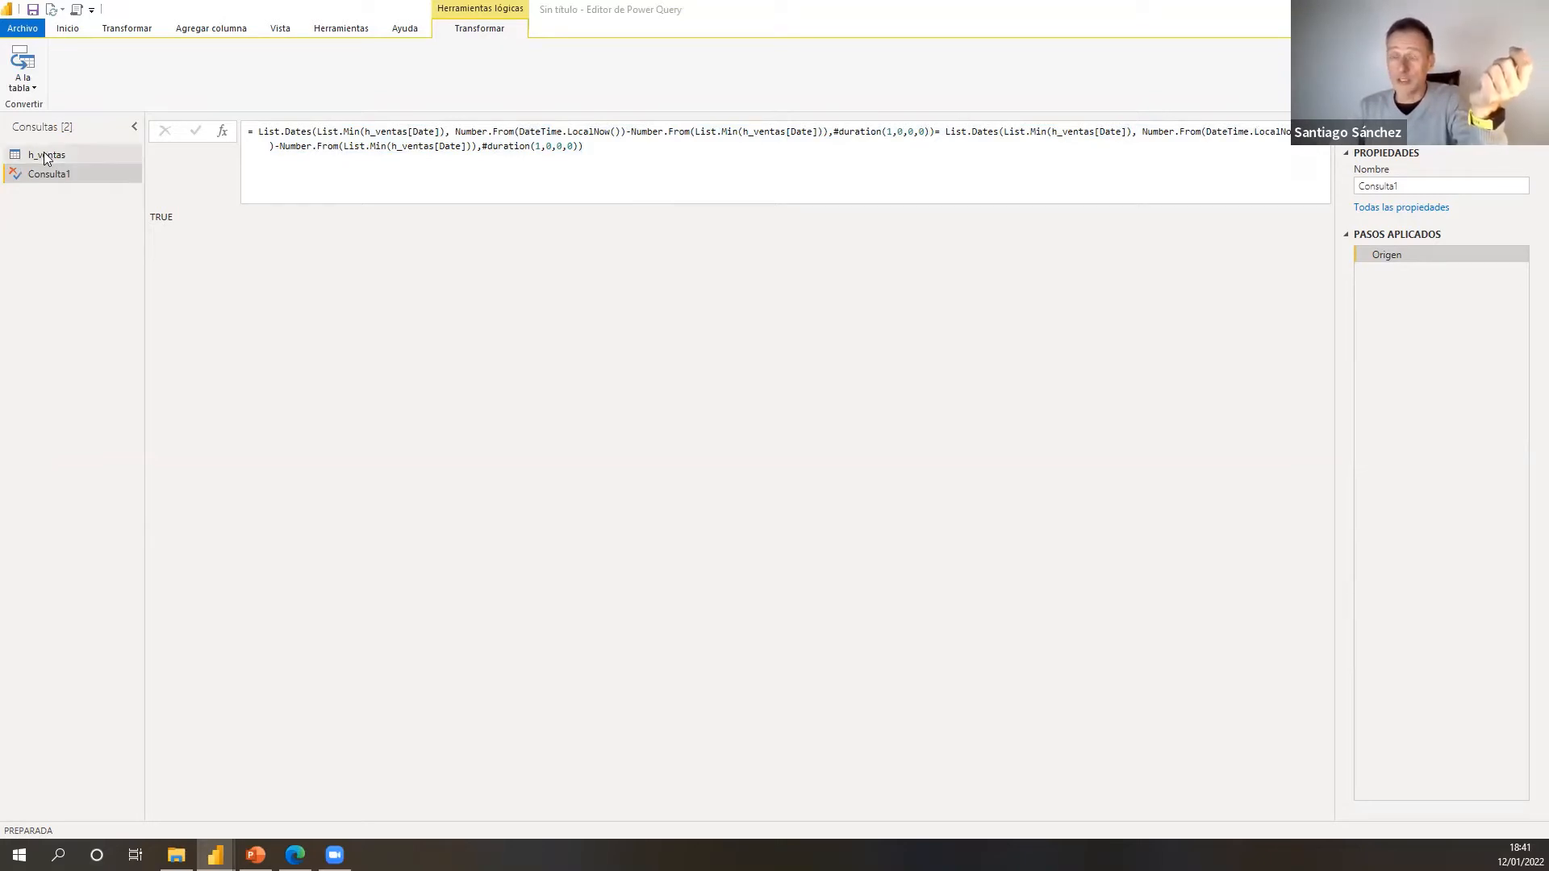
click(36, 88)
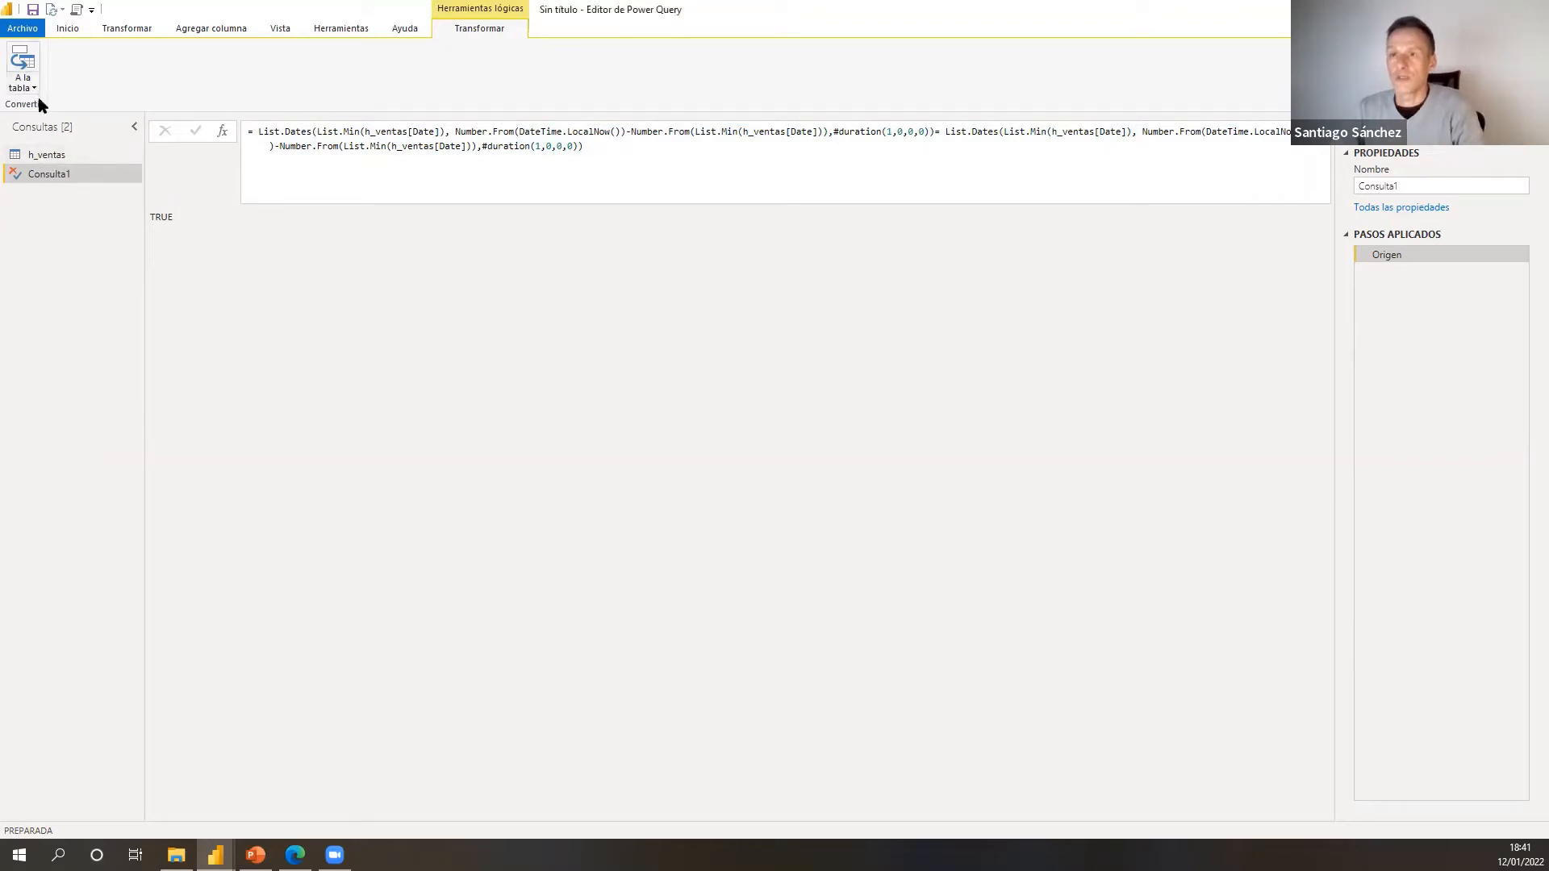
click(22, 64)
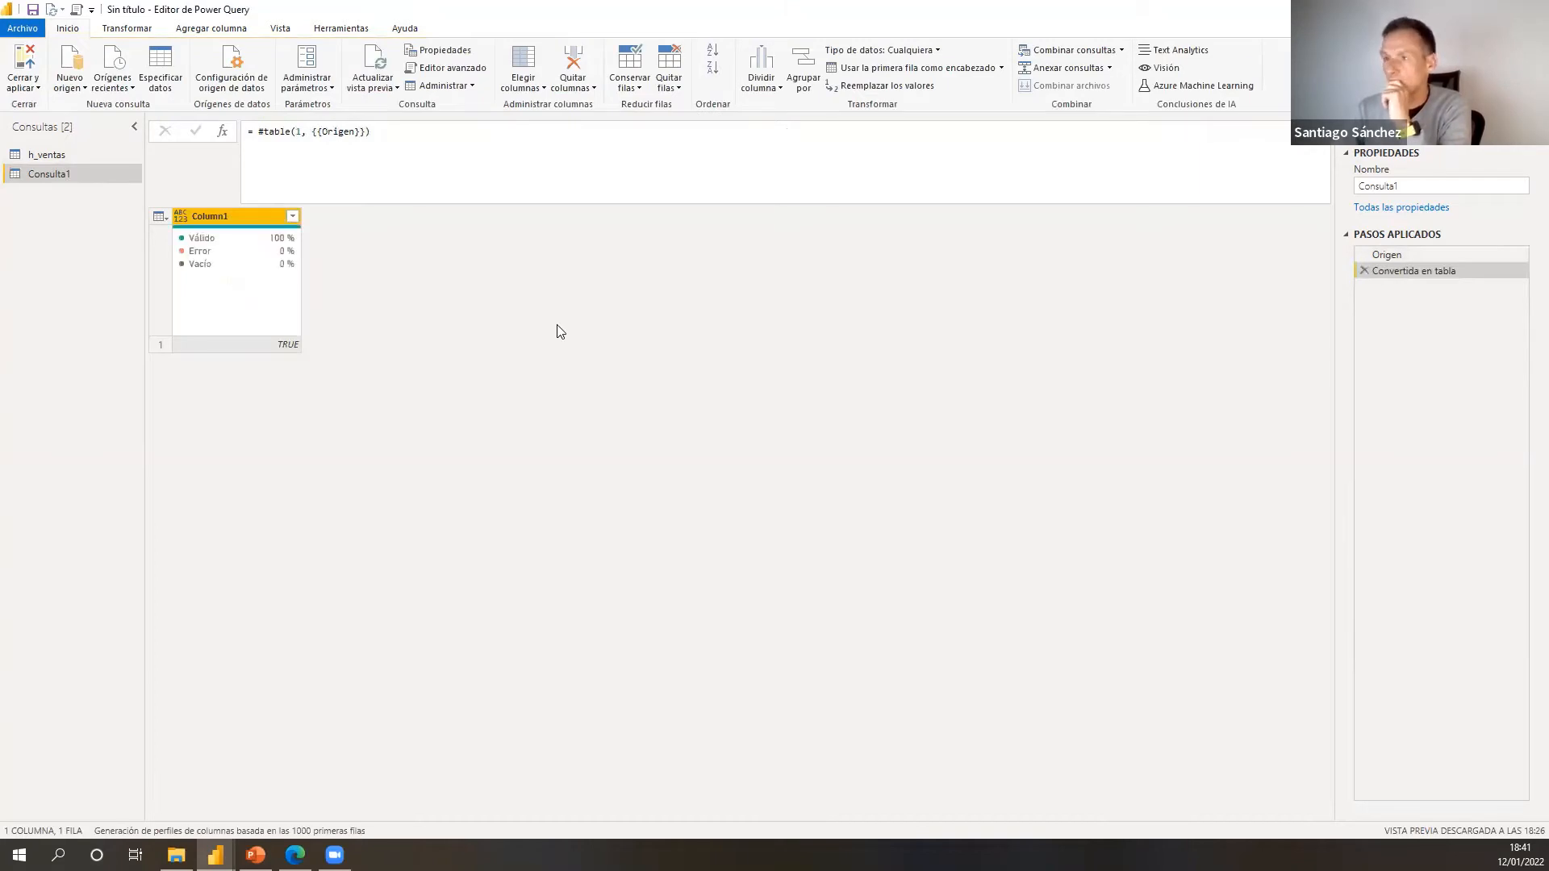
click(282, 347)
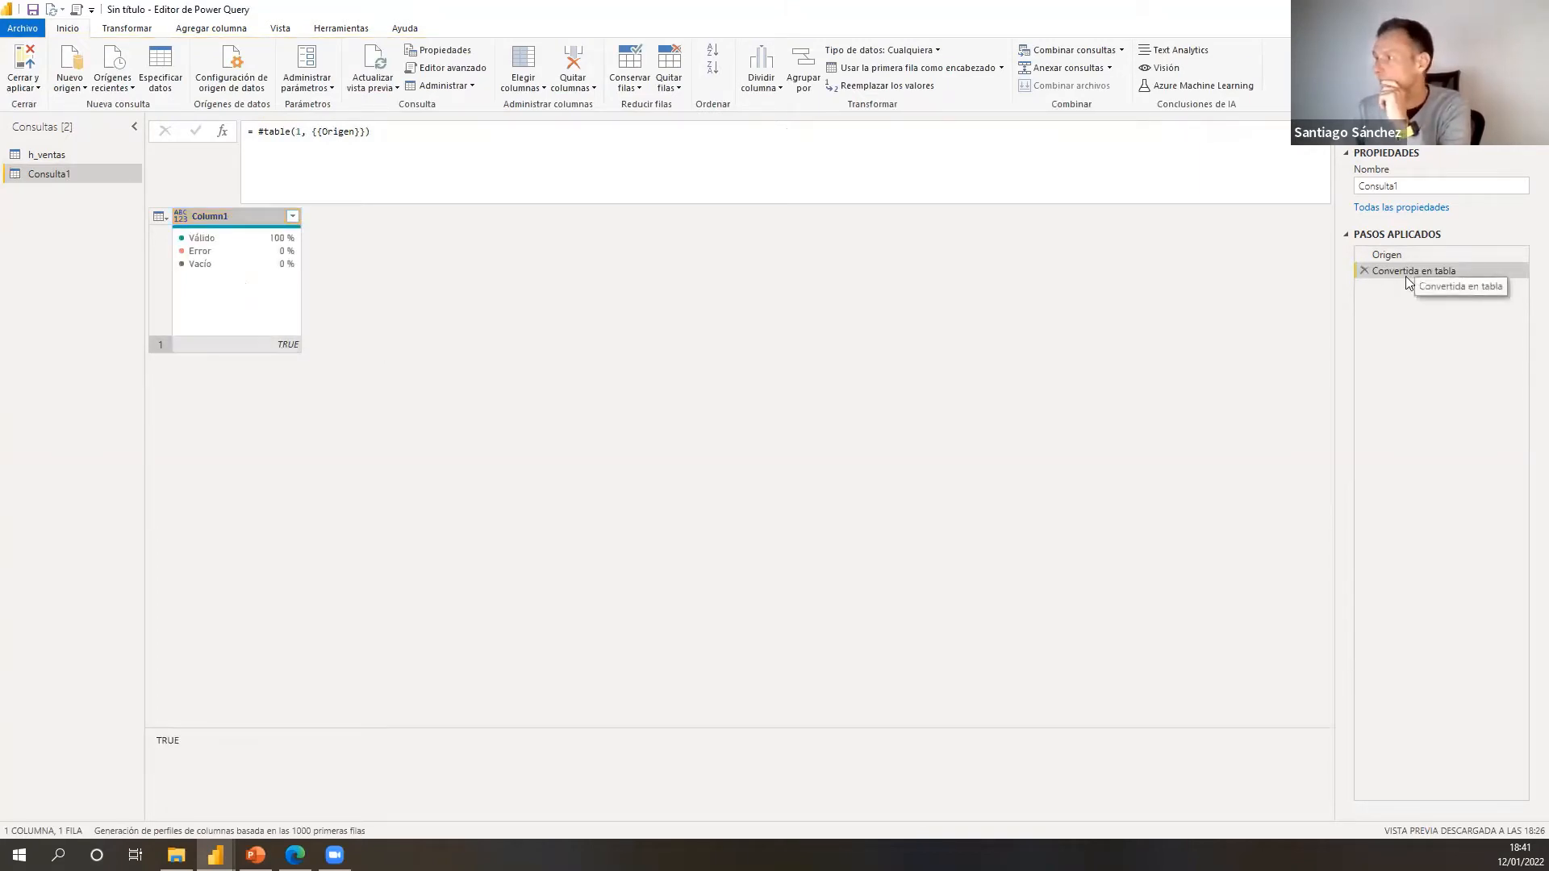
- Remove the table conversion from Consulta1 and go back to its Origen step
click(58, 154)
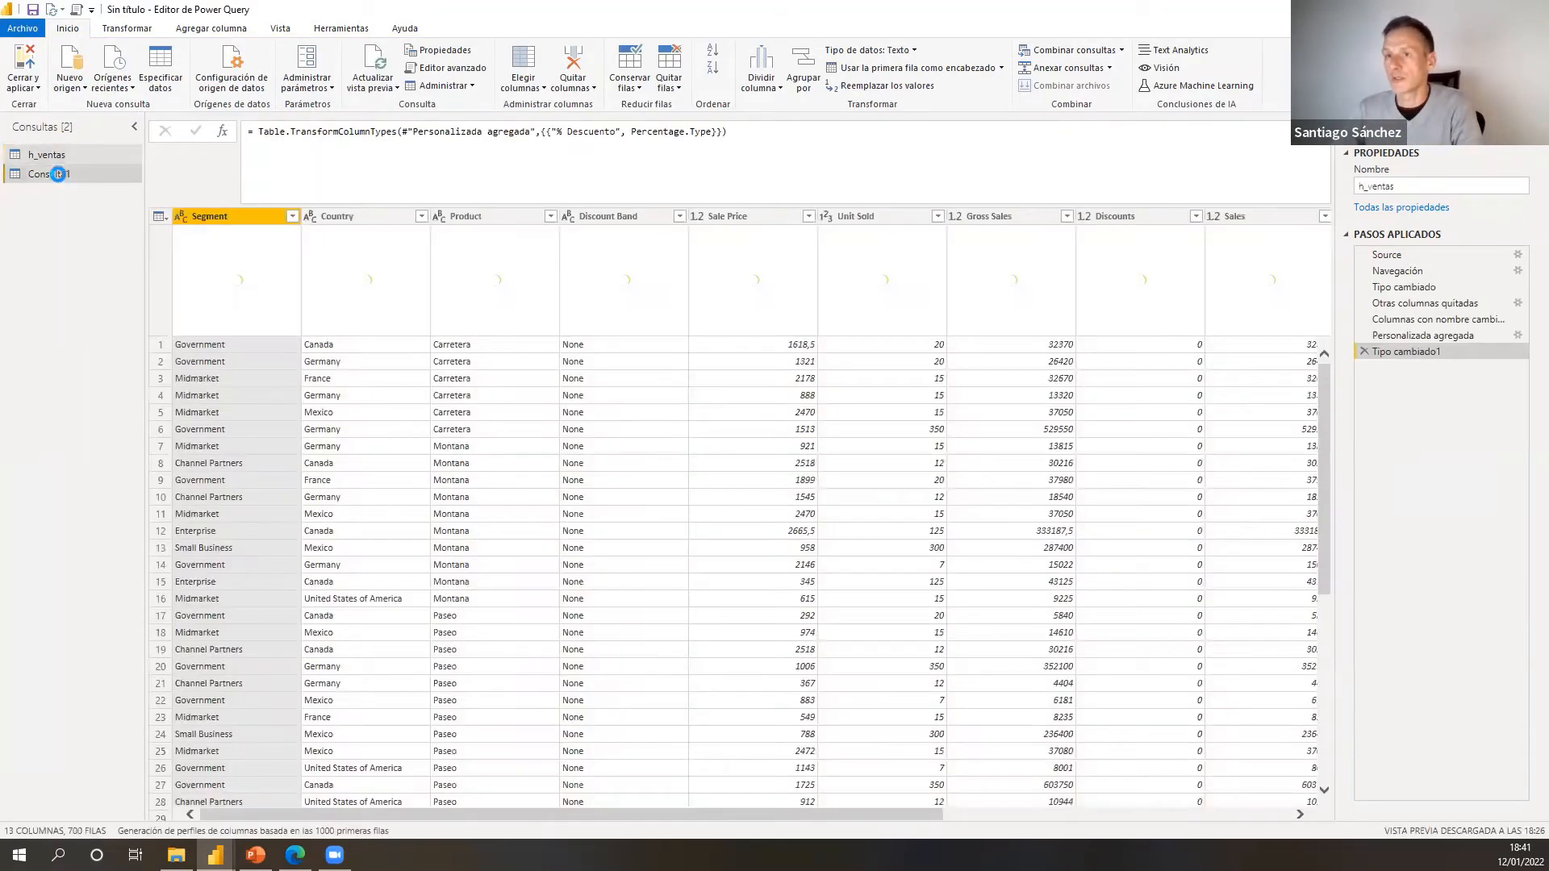
click(58, 174)
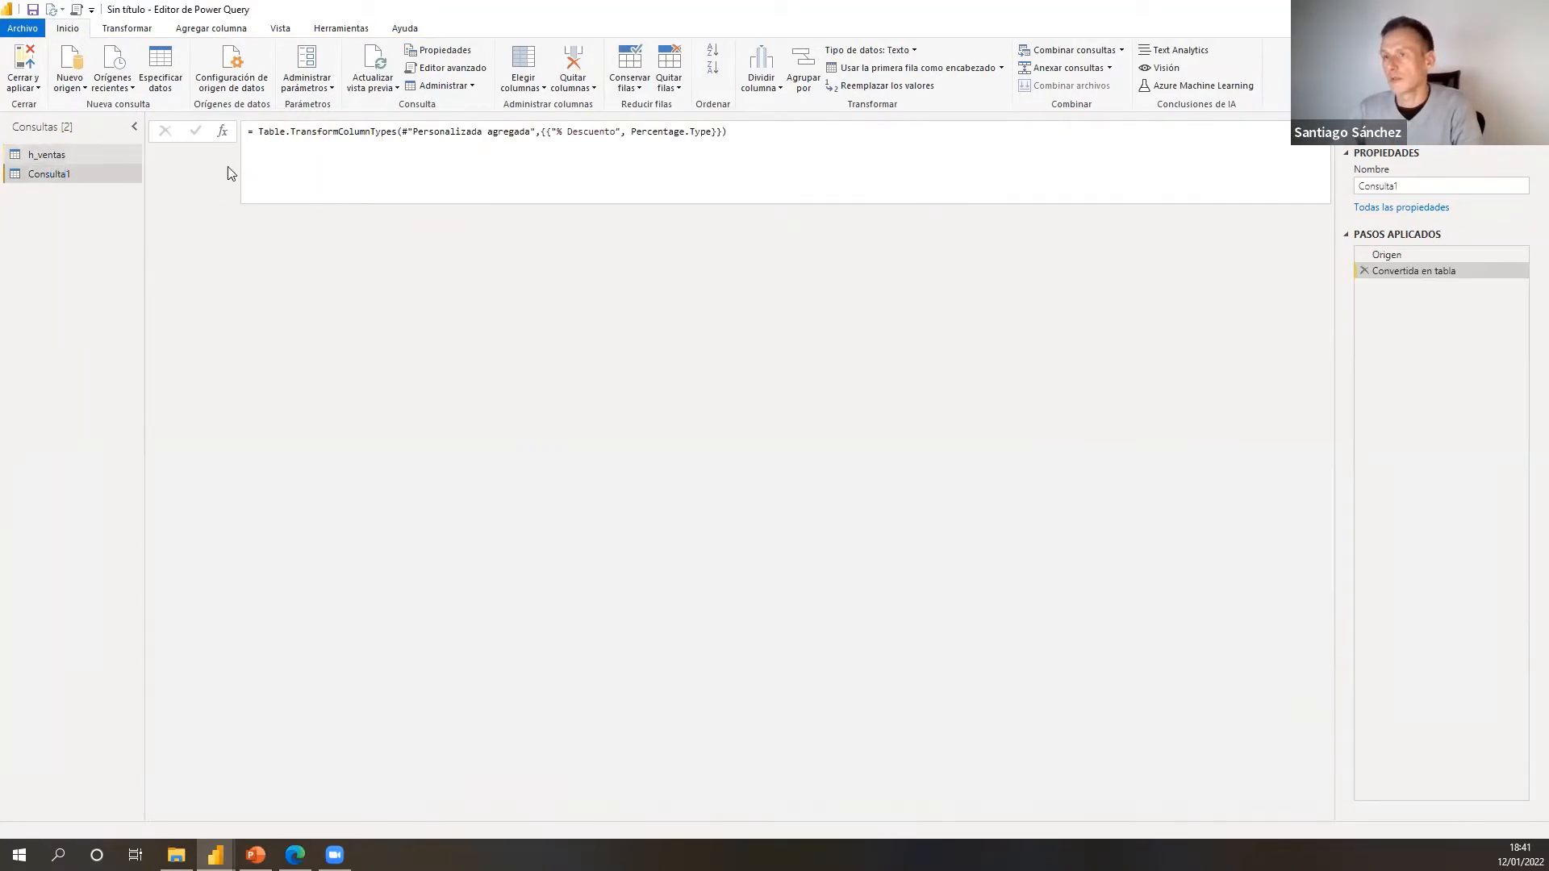
click(1382, 257)
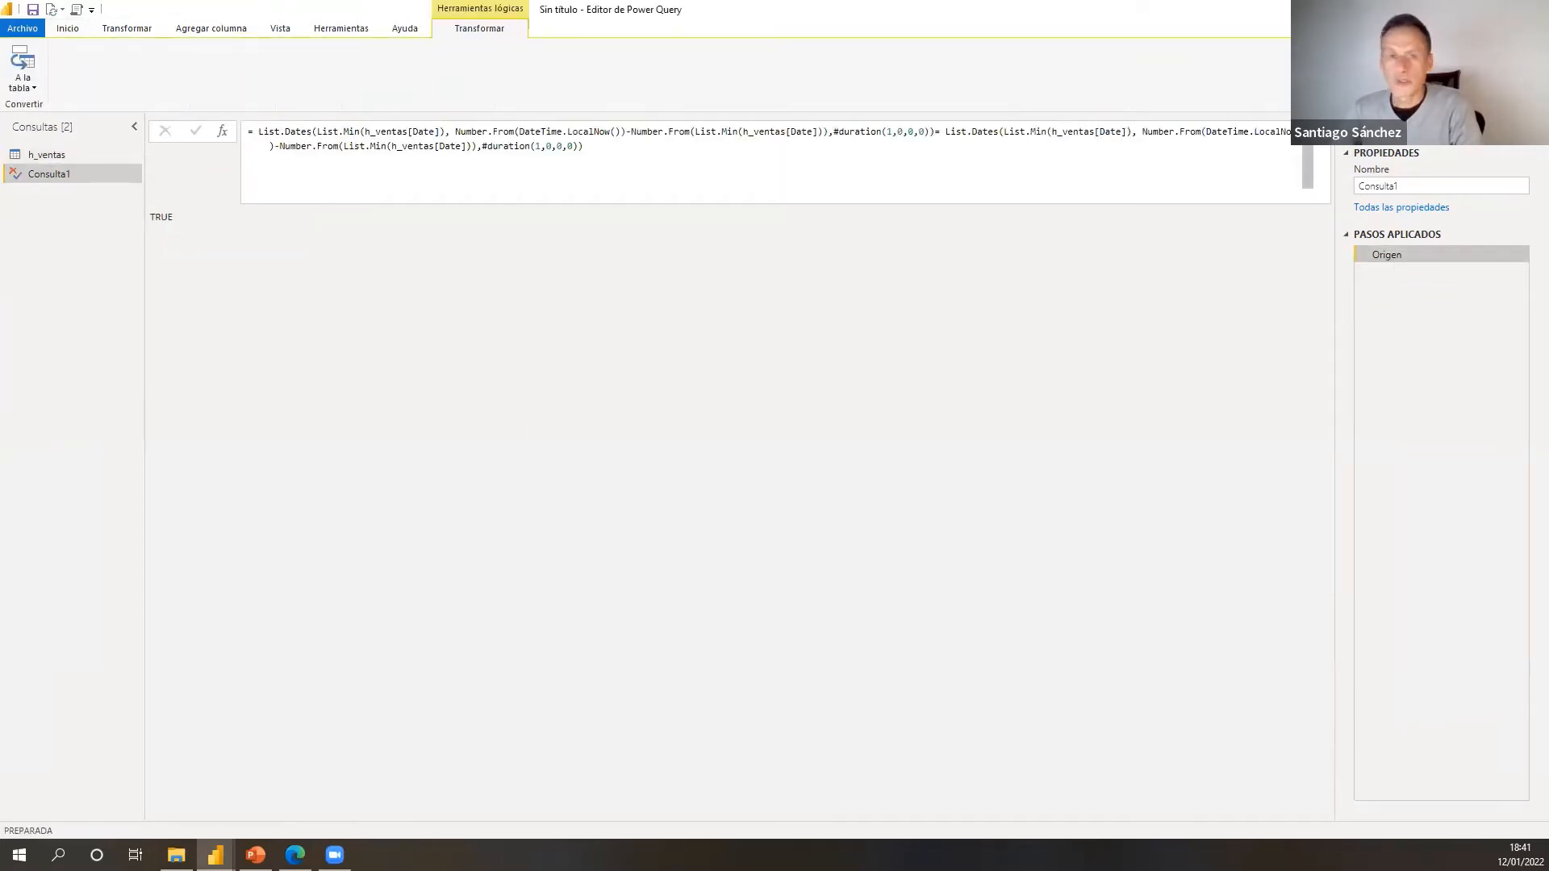
- Try to replace the doubled formula of Consulta1 with a single copy of the List.Dates expression
key(alt+Tab)
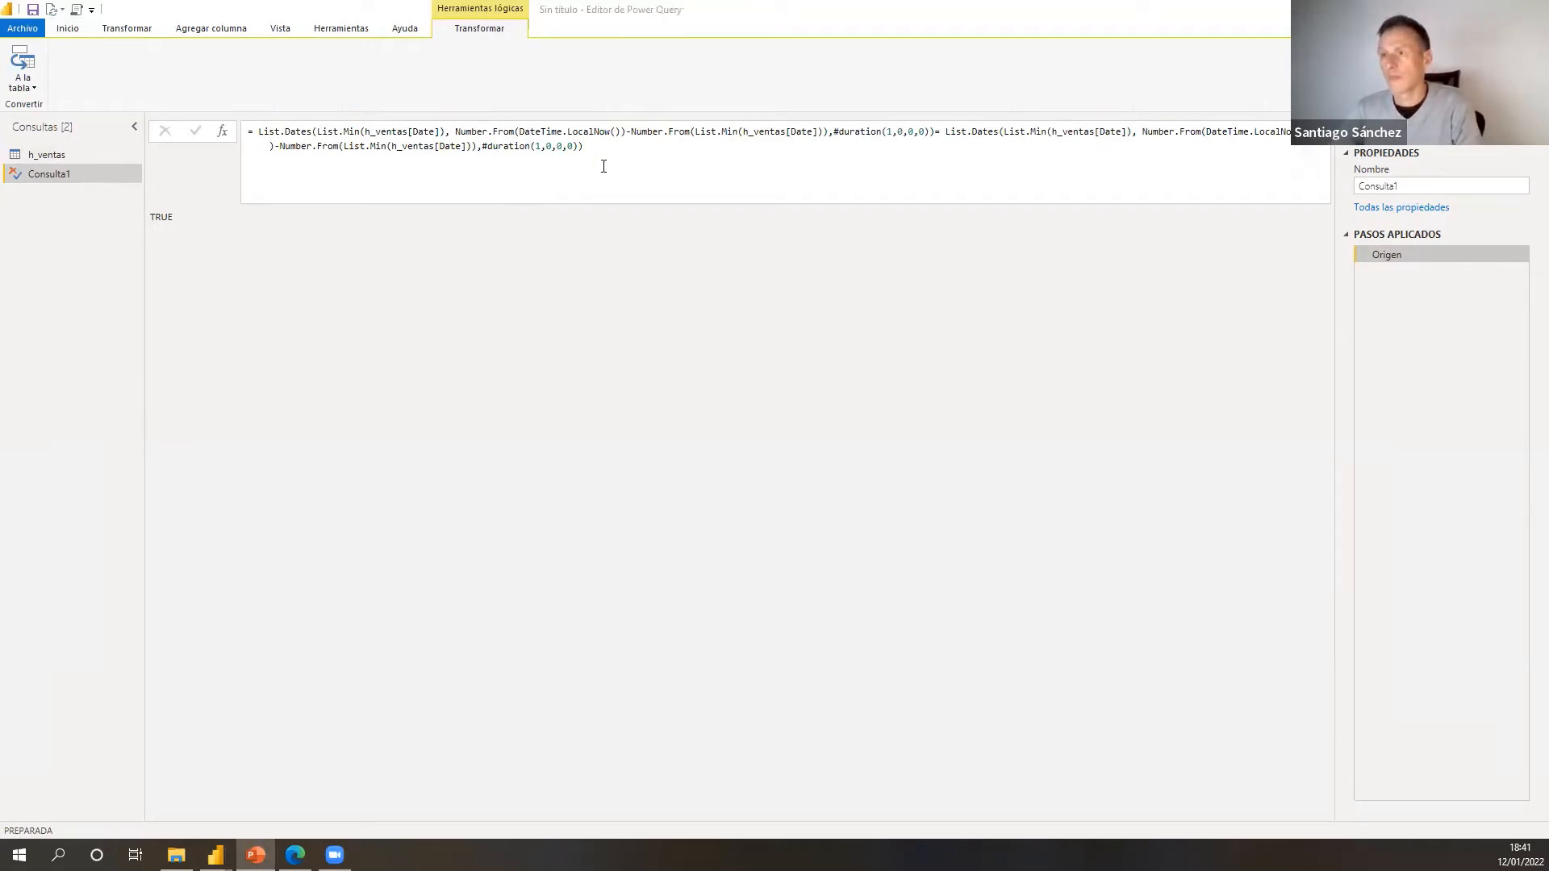
key(alt+Tab)
key(BackSpace)
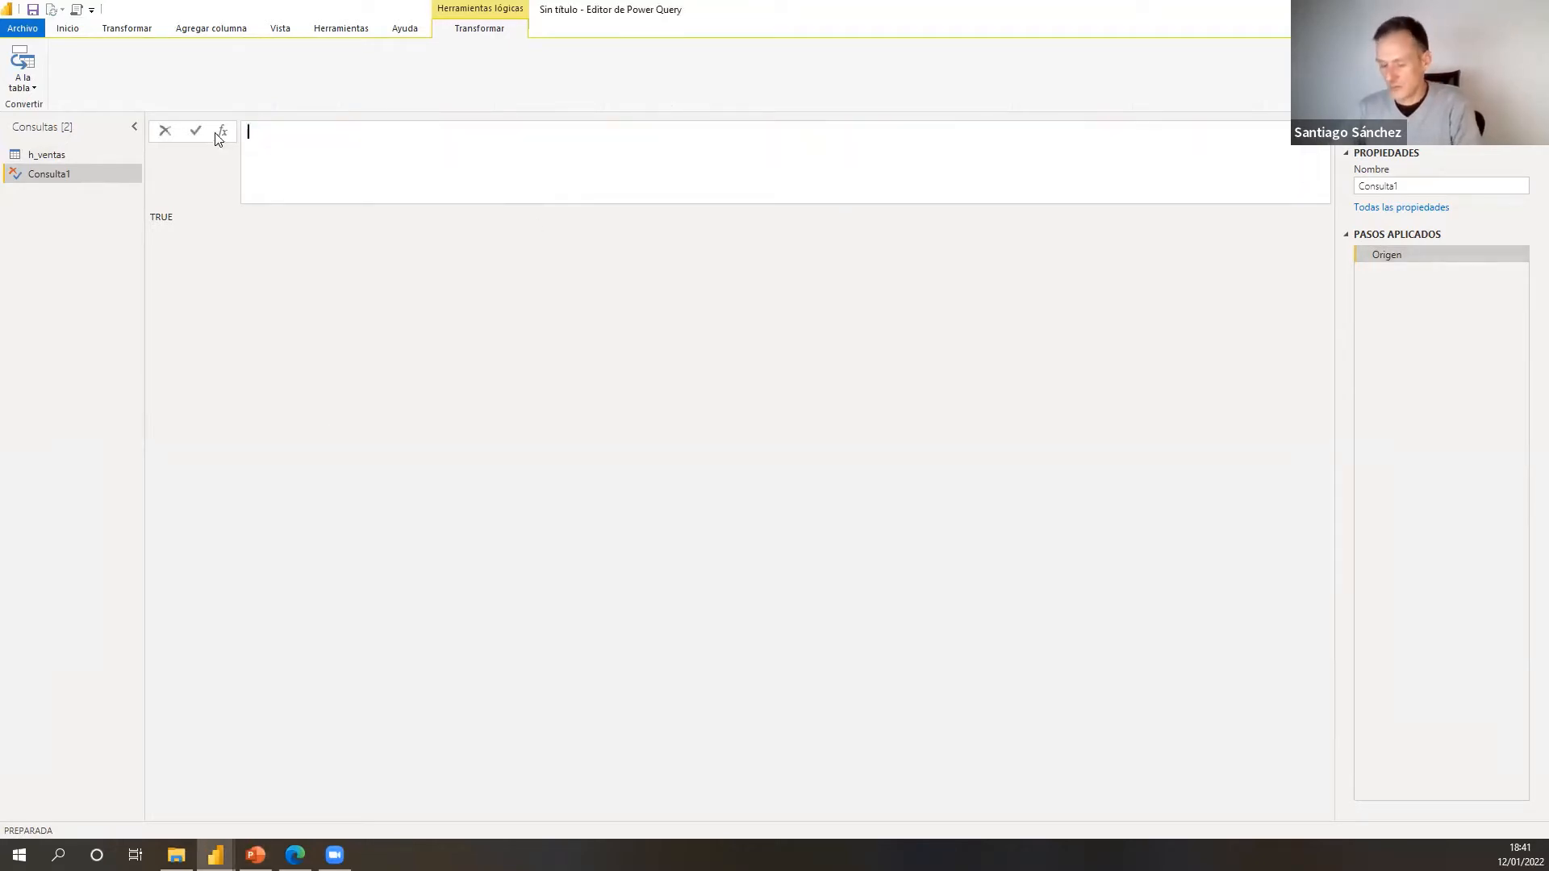
text(= List.Dates(List.Min(h_ventas[Date]), Number.From(DateTime.LocalNow())-Number.From(List.Min(h_ventas[Date])),#duration(1,0,0,0)))
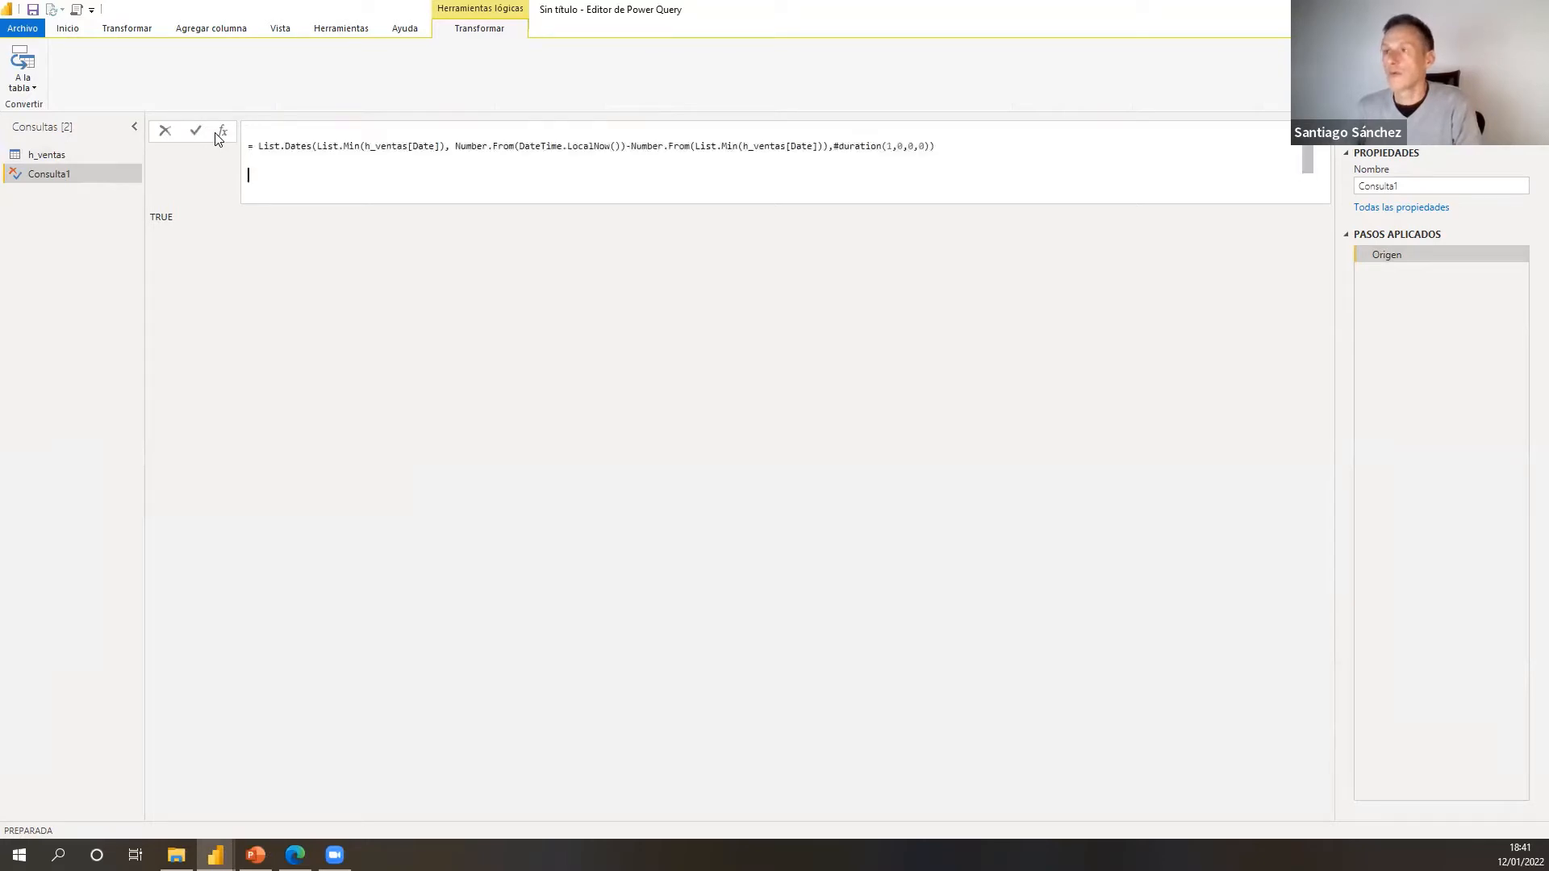
key(Return)
click(1006, 135)
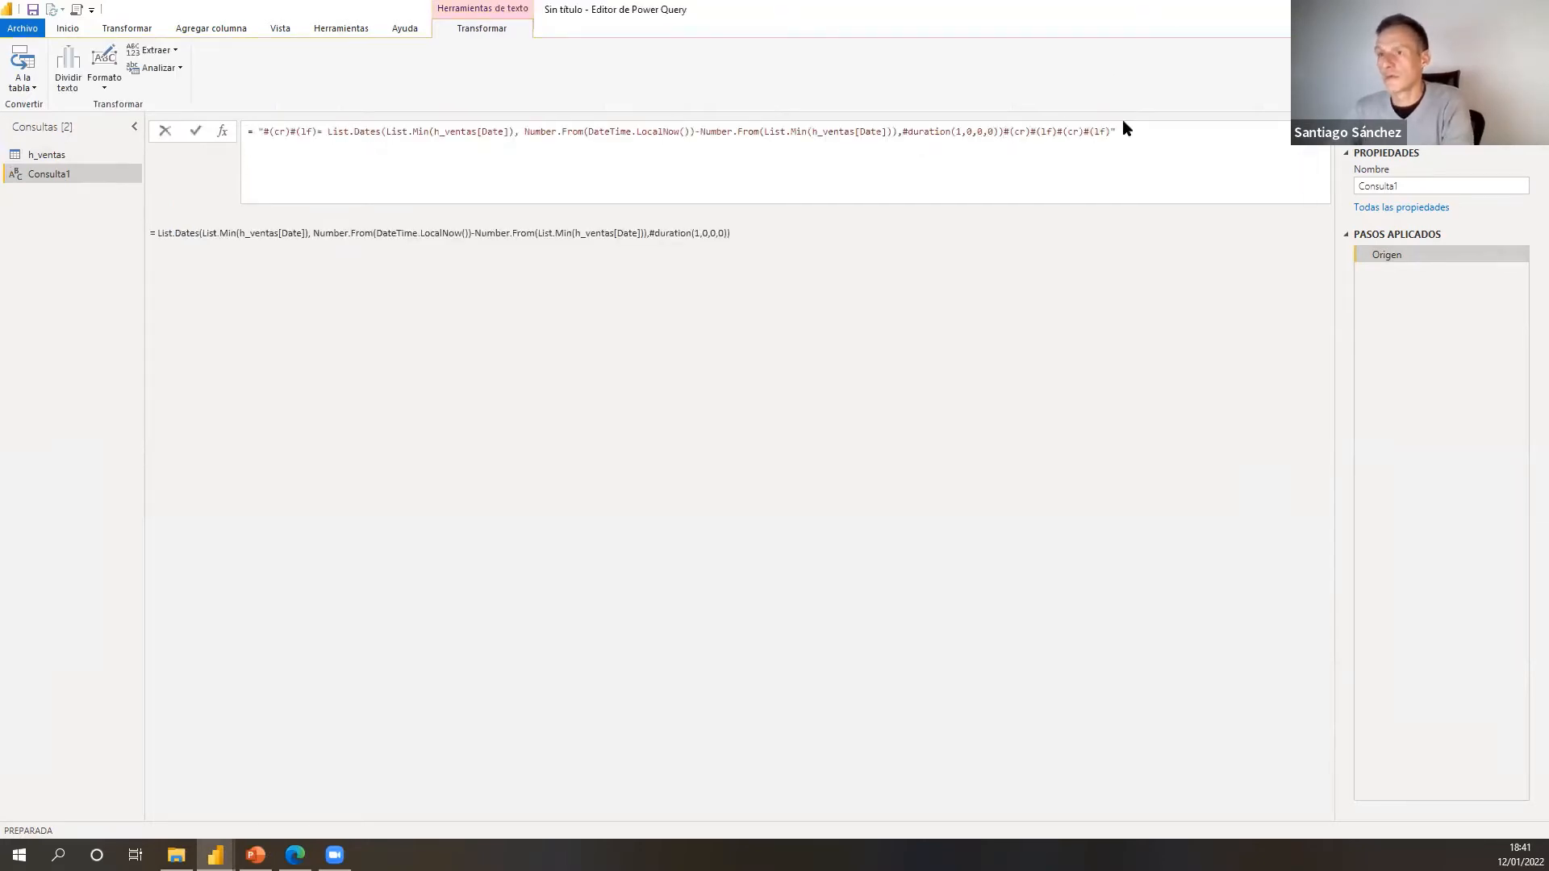
- Replace Consulta1's text value with the formula = List.Dates(List.Min(h_ventas[Date]), Number.From(DateTime.LocalNow())-Number.From(List.Min(h_ventas[Date])),#duration(1,0,0,0)), without a leading blank line
drag(1116, 132, 133, 129)
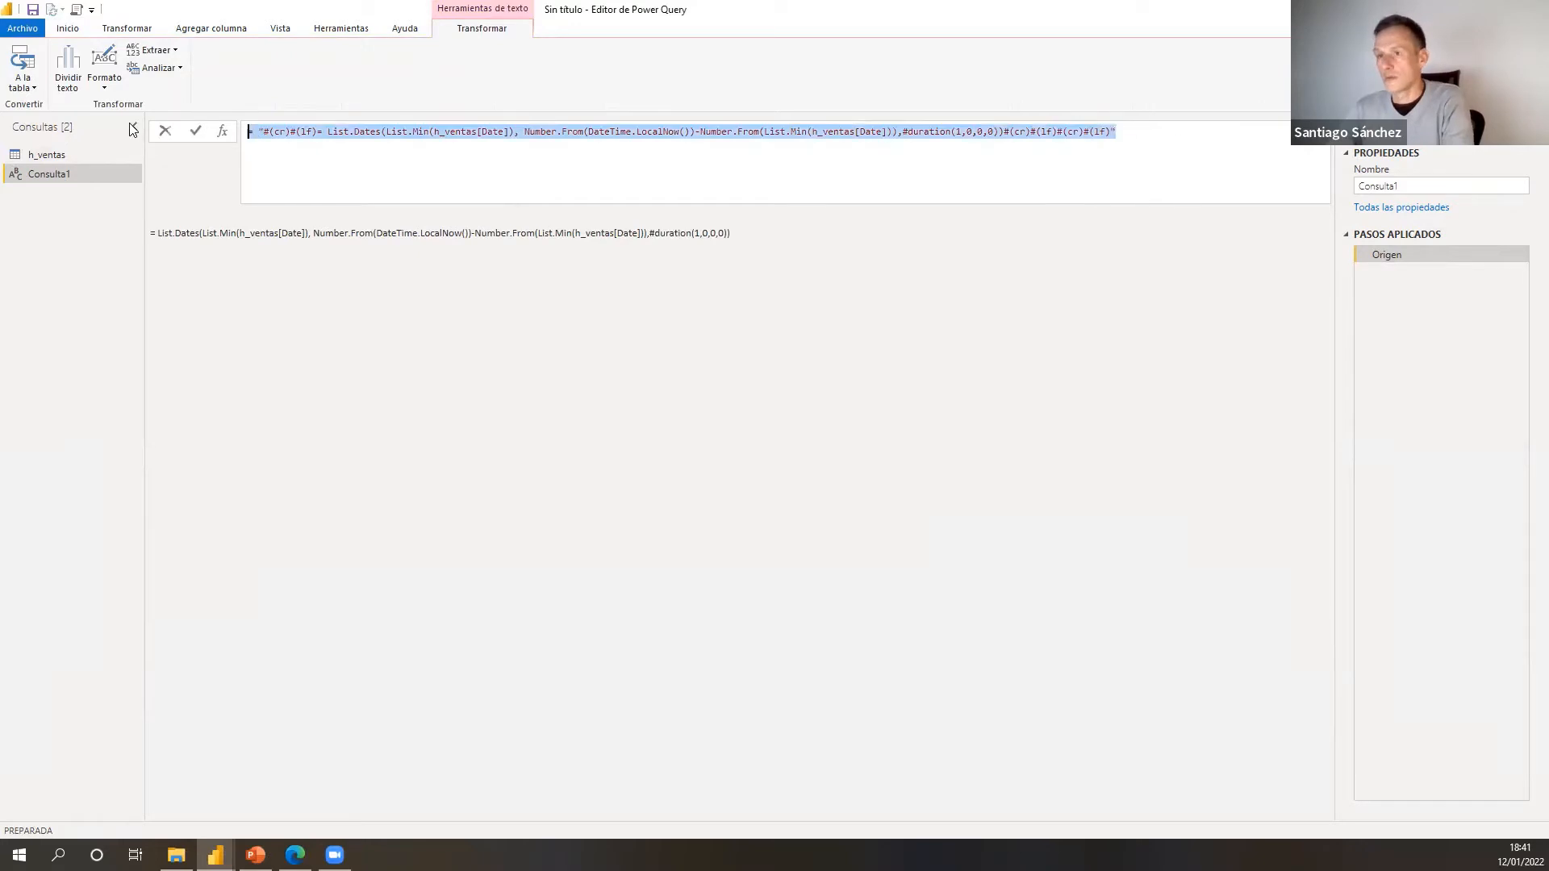
key(Delete)
text(= List.Dates(List.Min(h_ventas[Date]), Number.From(DateTime.LocalNow())-Number.From(List.Min(h_ventas[Date])),#duration(1,0,0,0)))
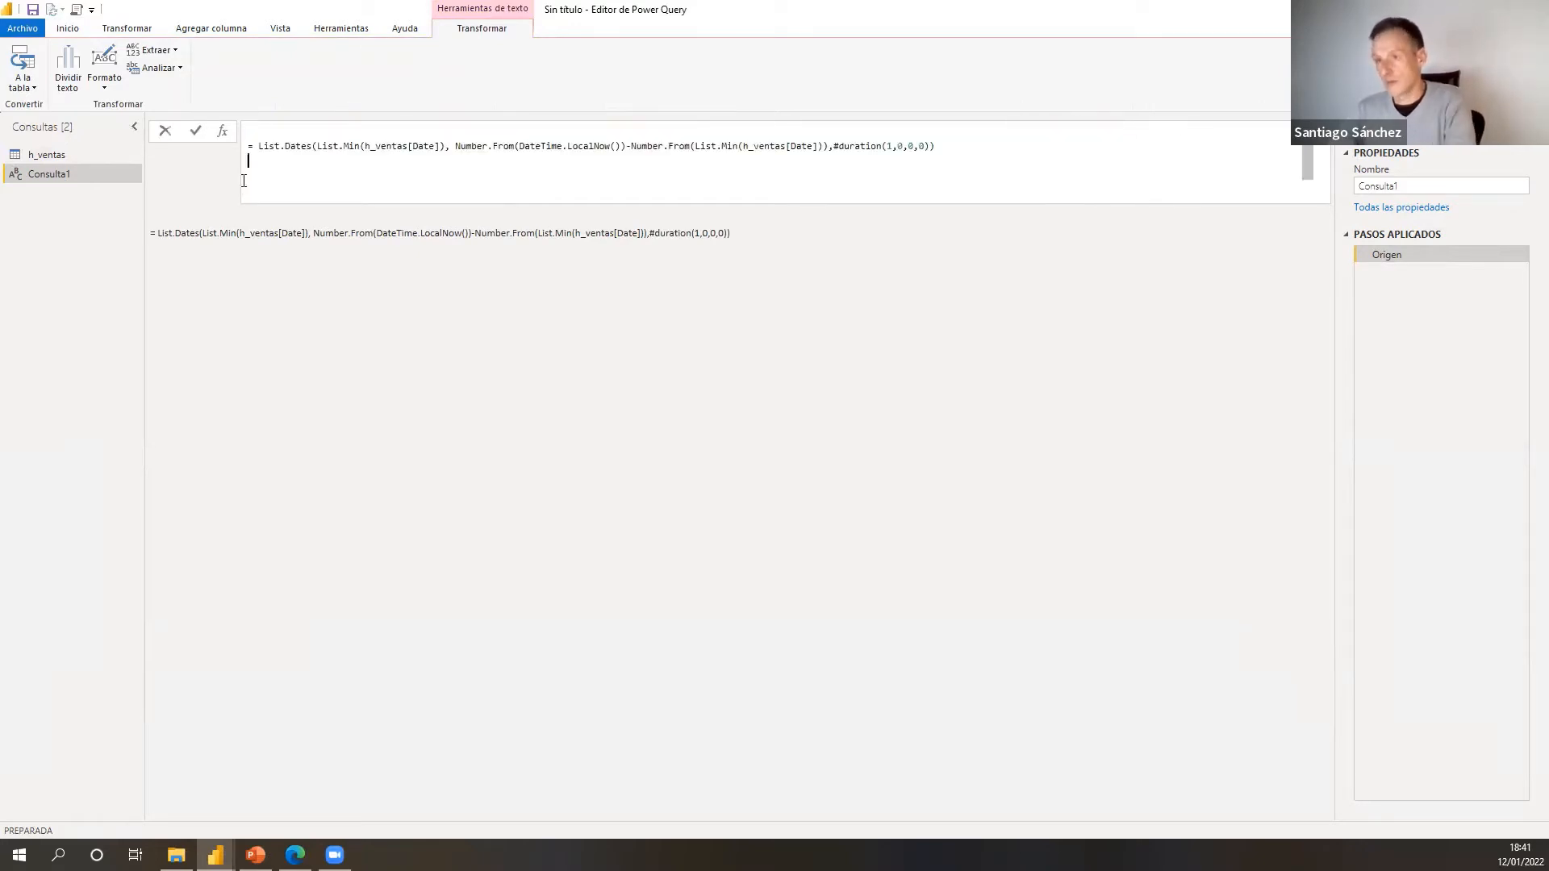
key(Delete)
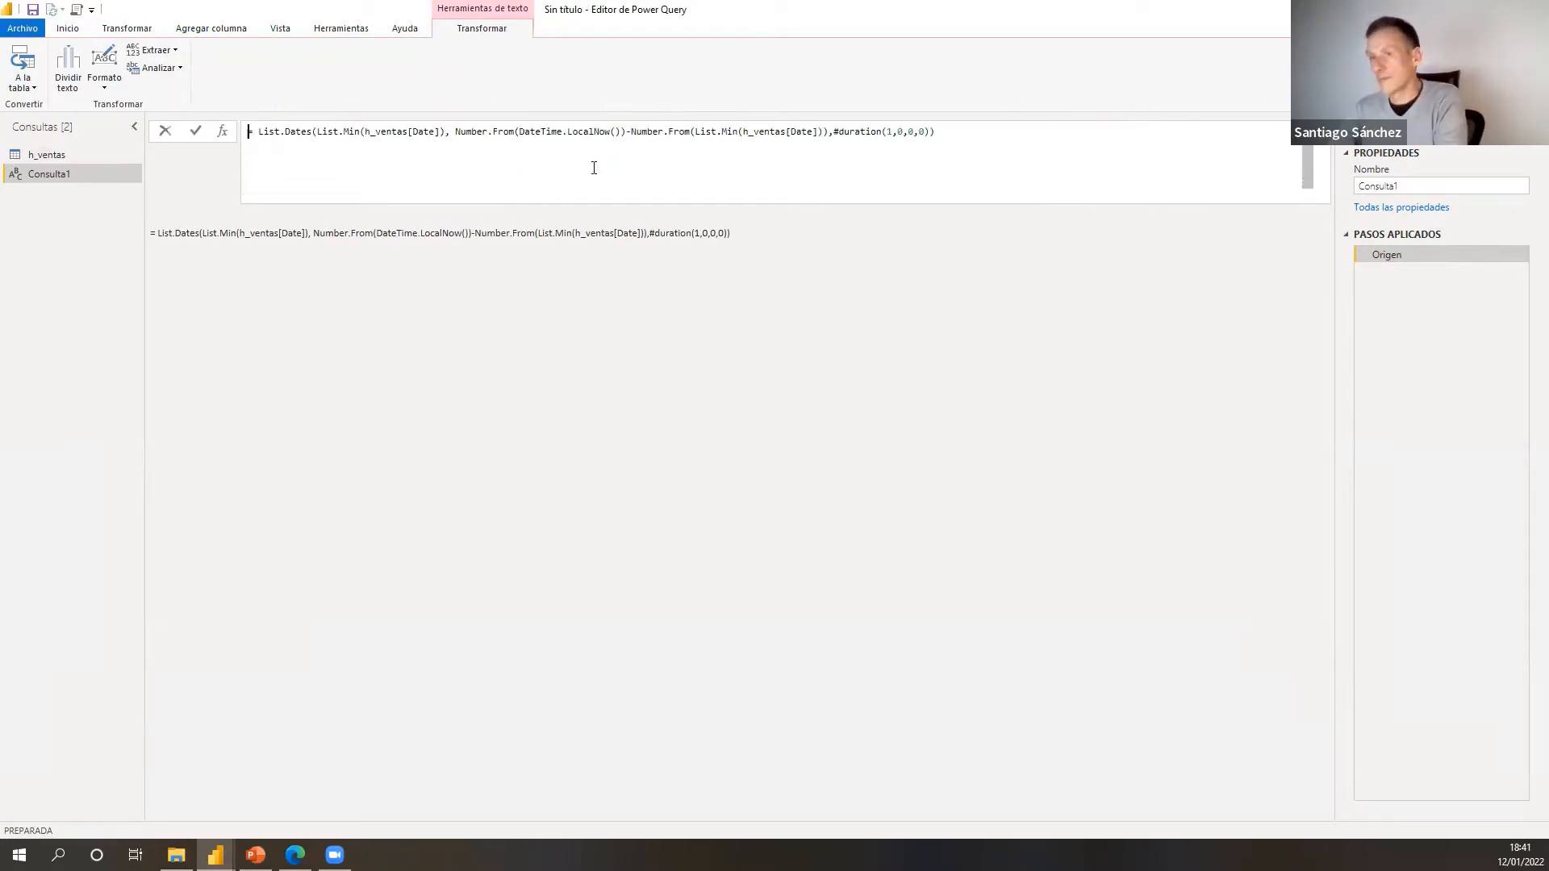
click(954, 133)
key(Return)
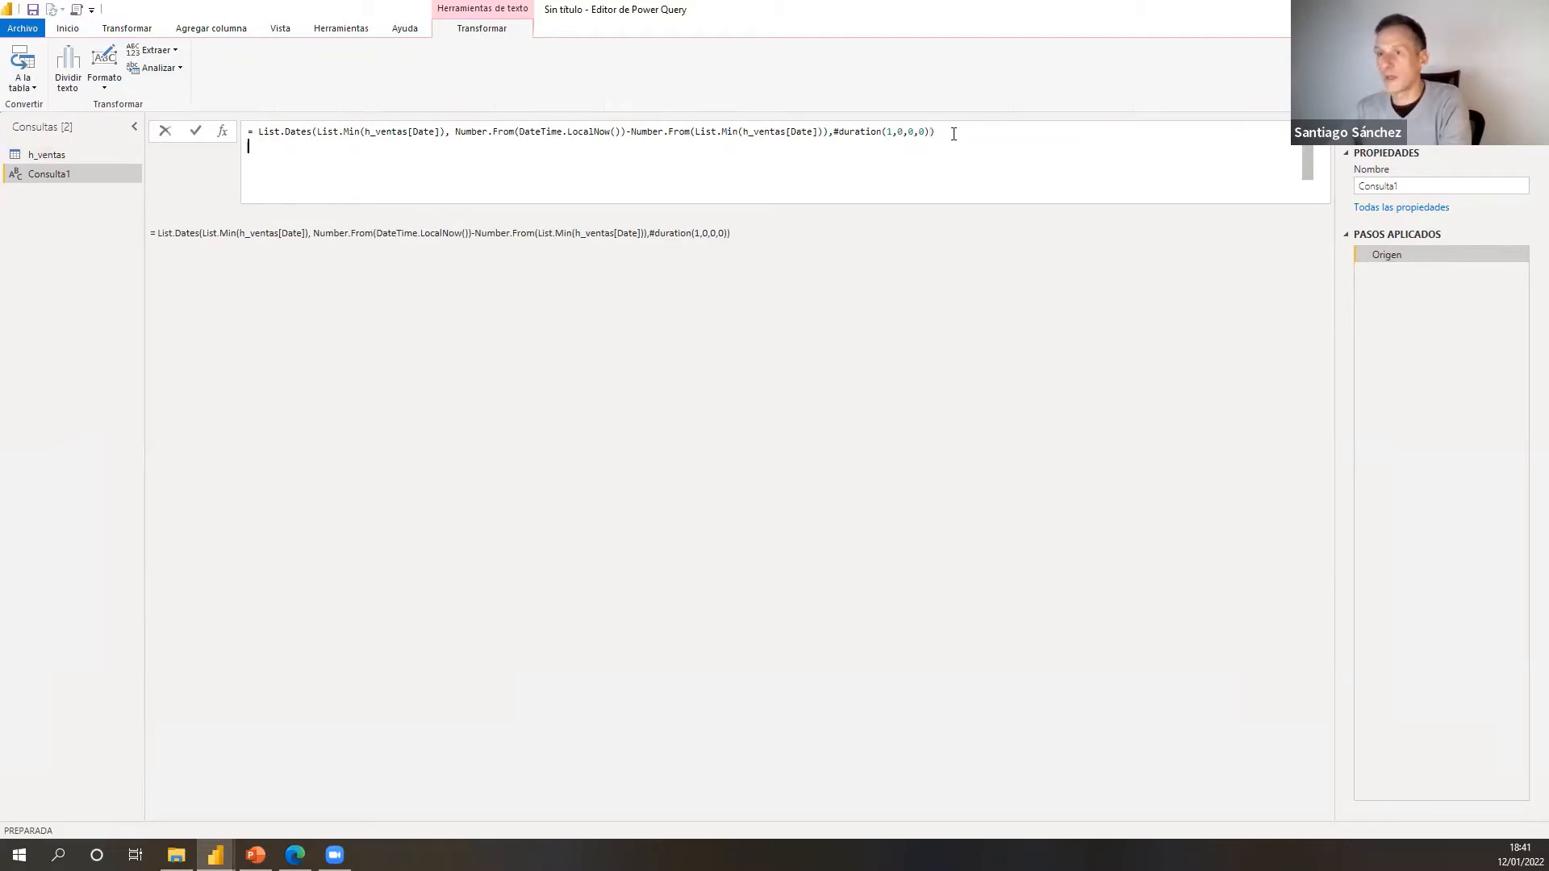
click(959, 130)
key(Return)
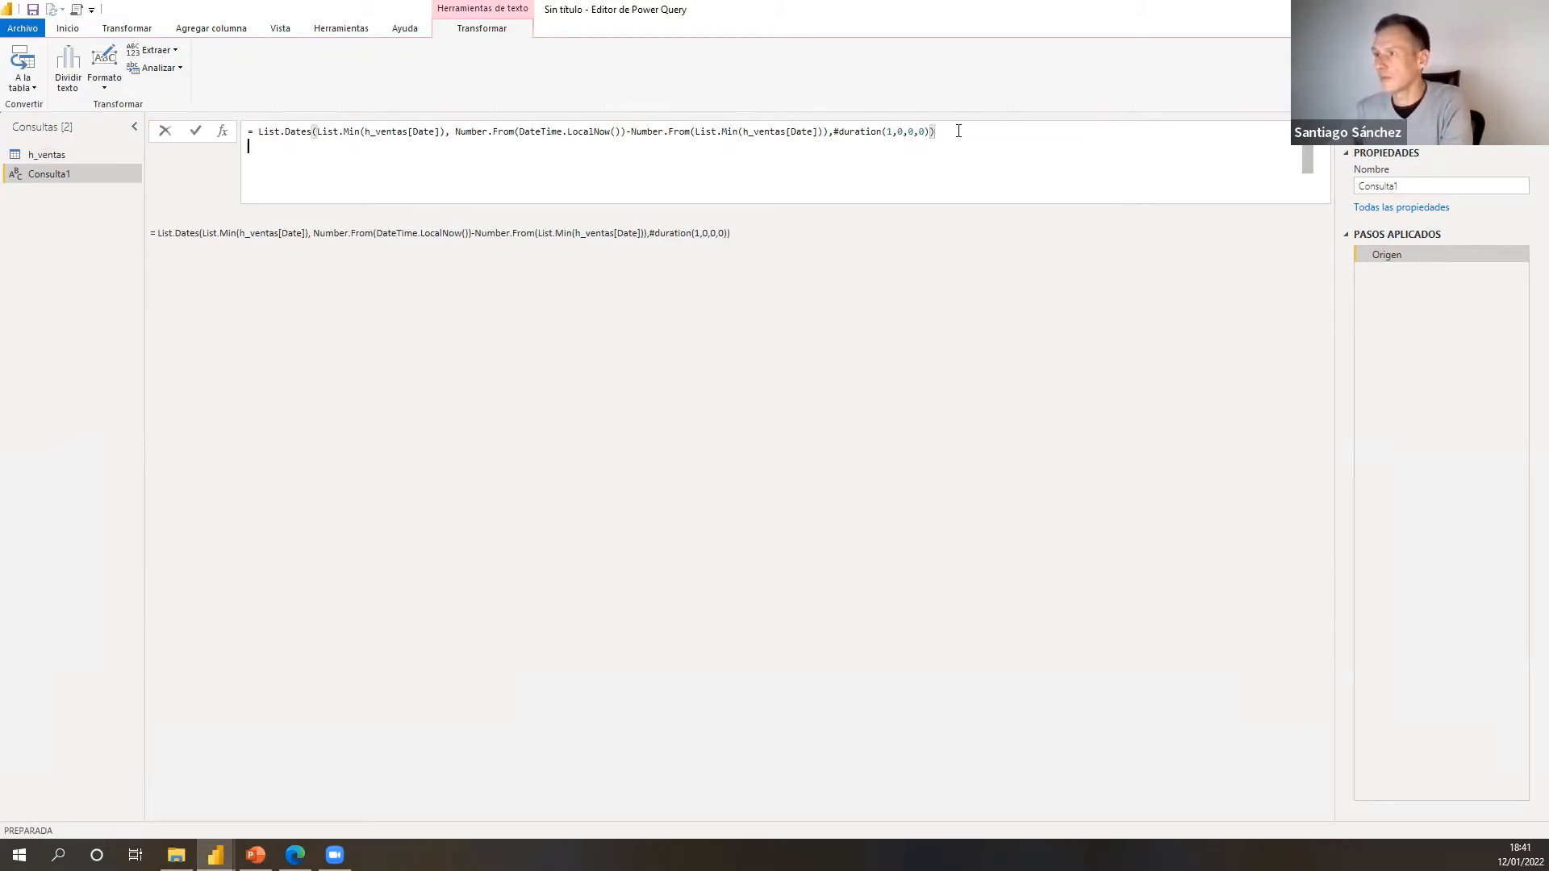
key(Return)
click(195, 131)
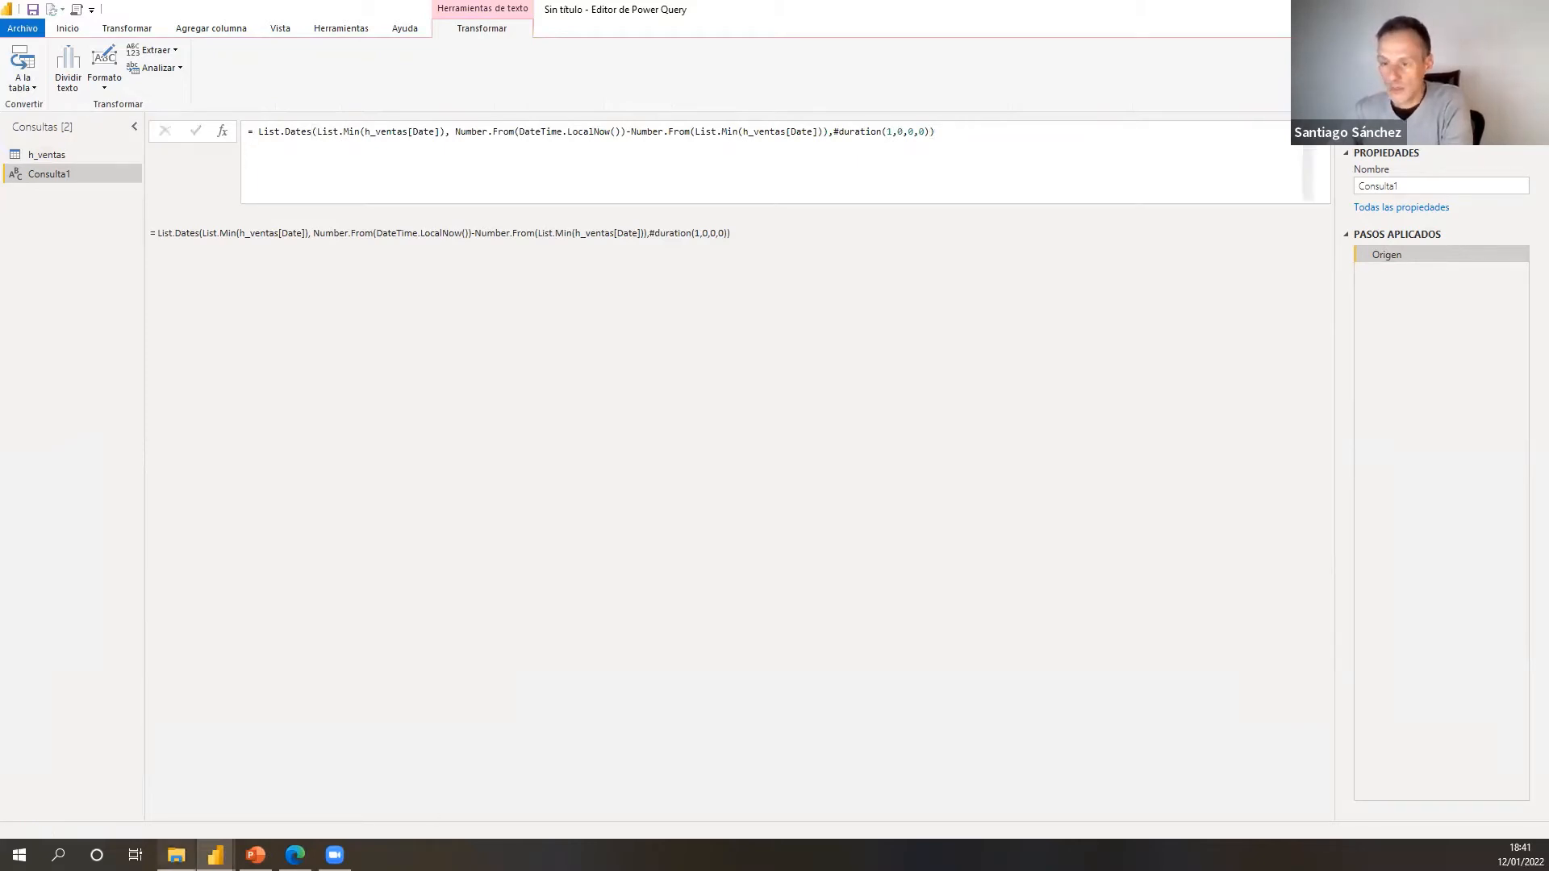
- View the webinar report's Inicio page in the other Power BI Desktop window, and return to Consulta1's Origen step in the query editor
click(215, 855)
click(86, 787)
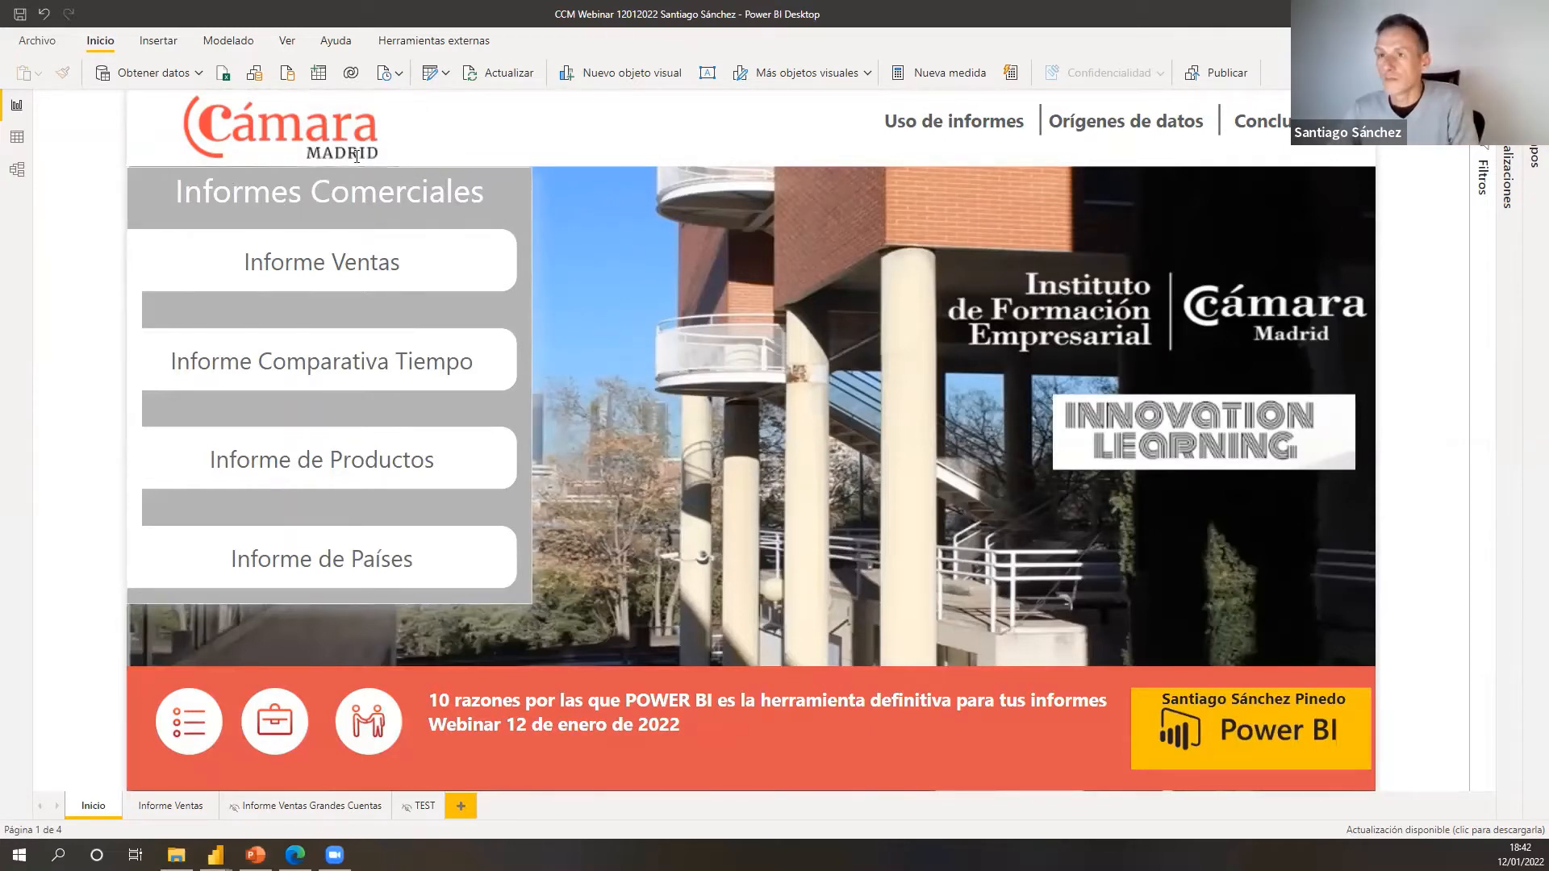
key(alt+Tab)
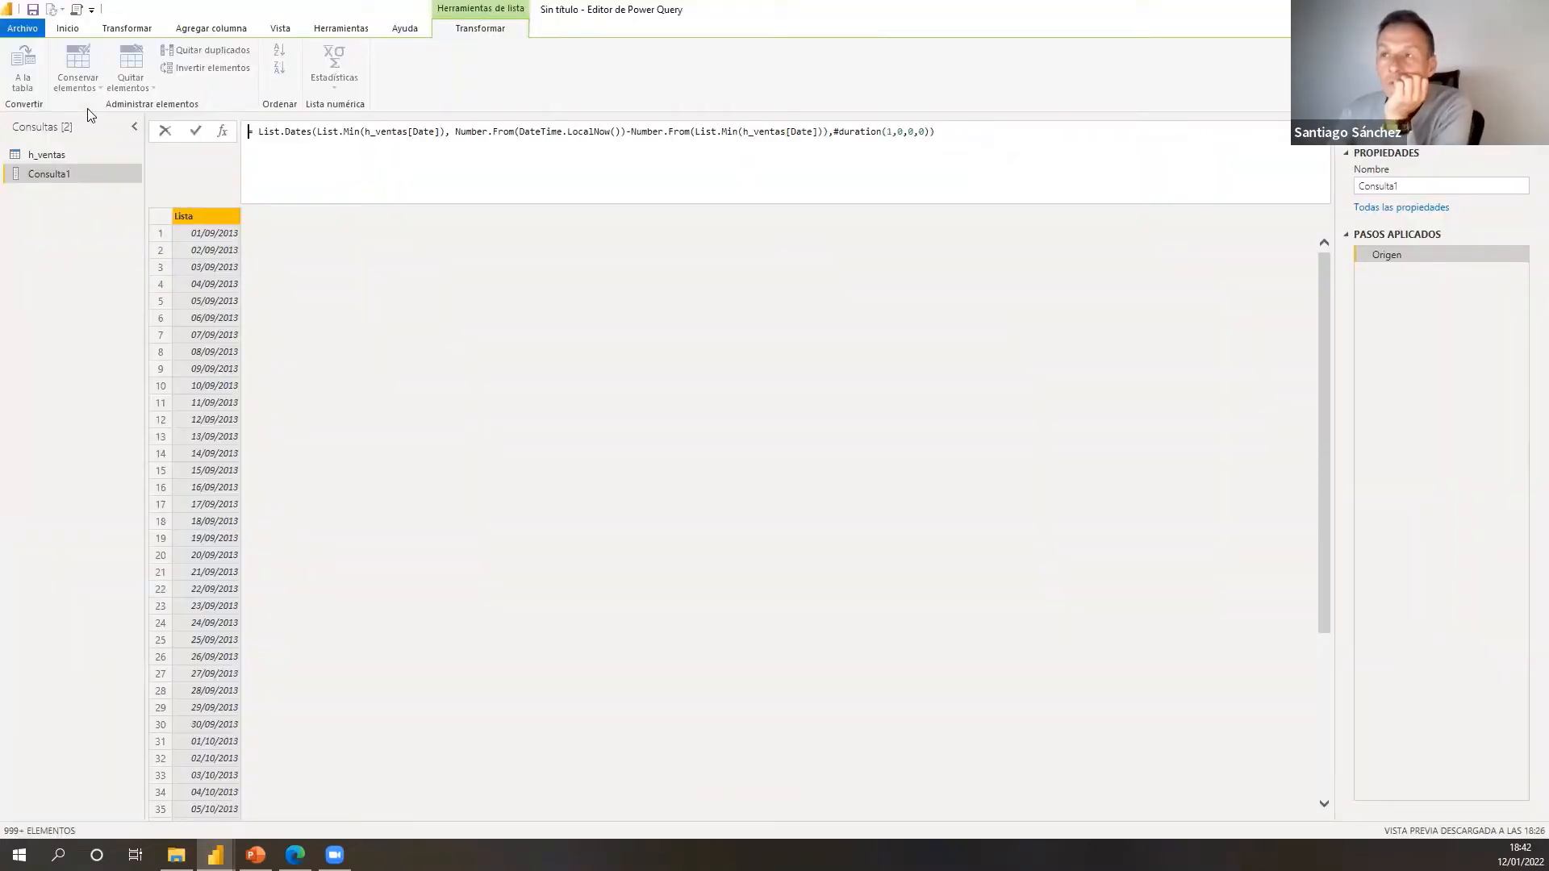
click(1382, 252)
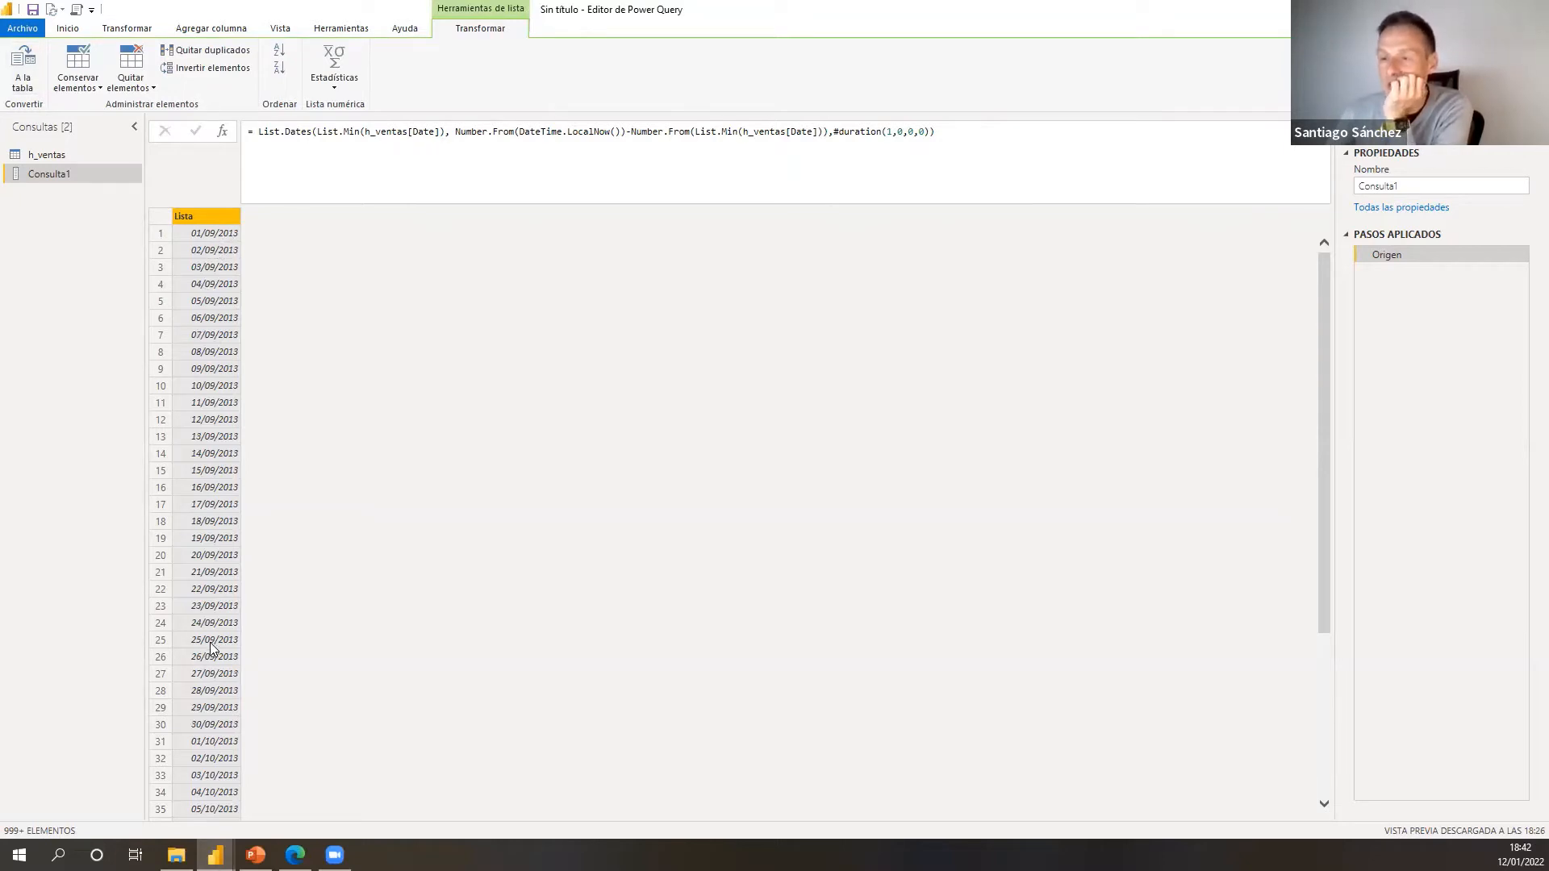
- Convert the date list to a table with delimiter Ninguno and additional columns set to Mostrar como errores
click(16, 66)
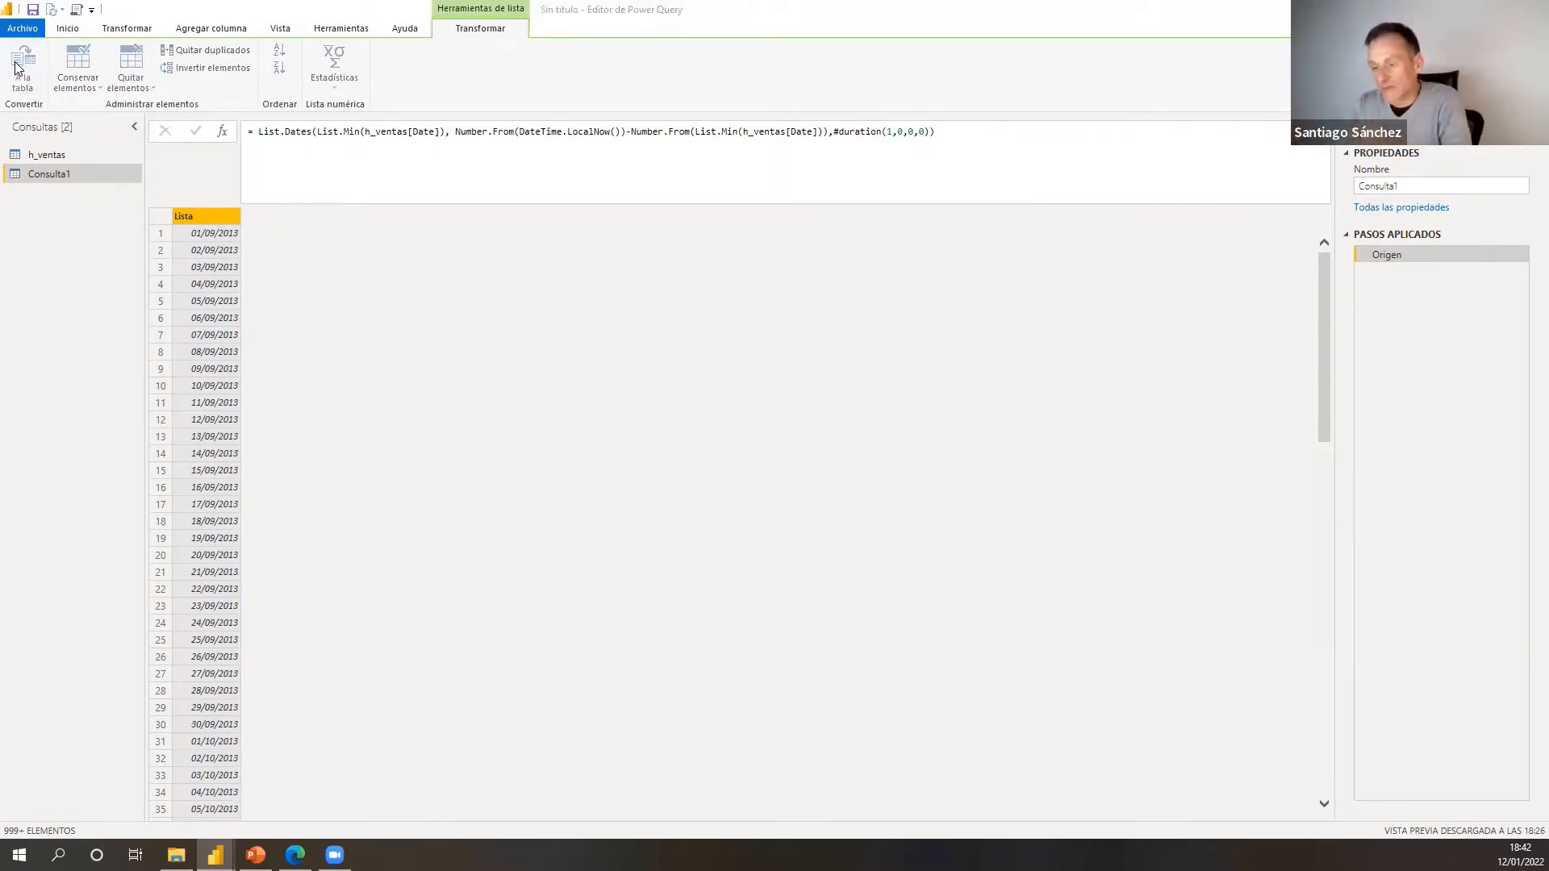
click(19, 66)
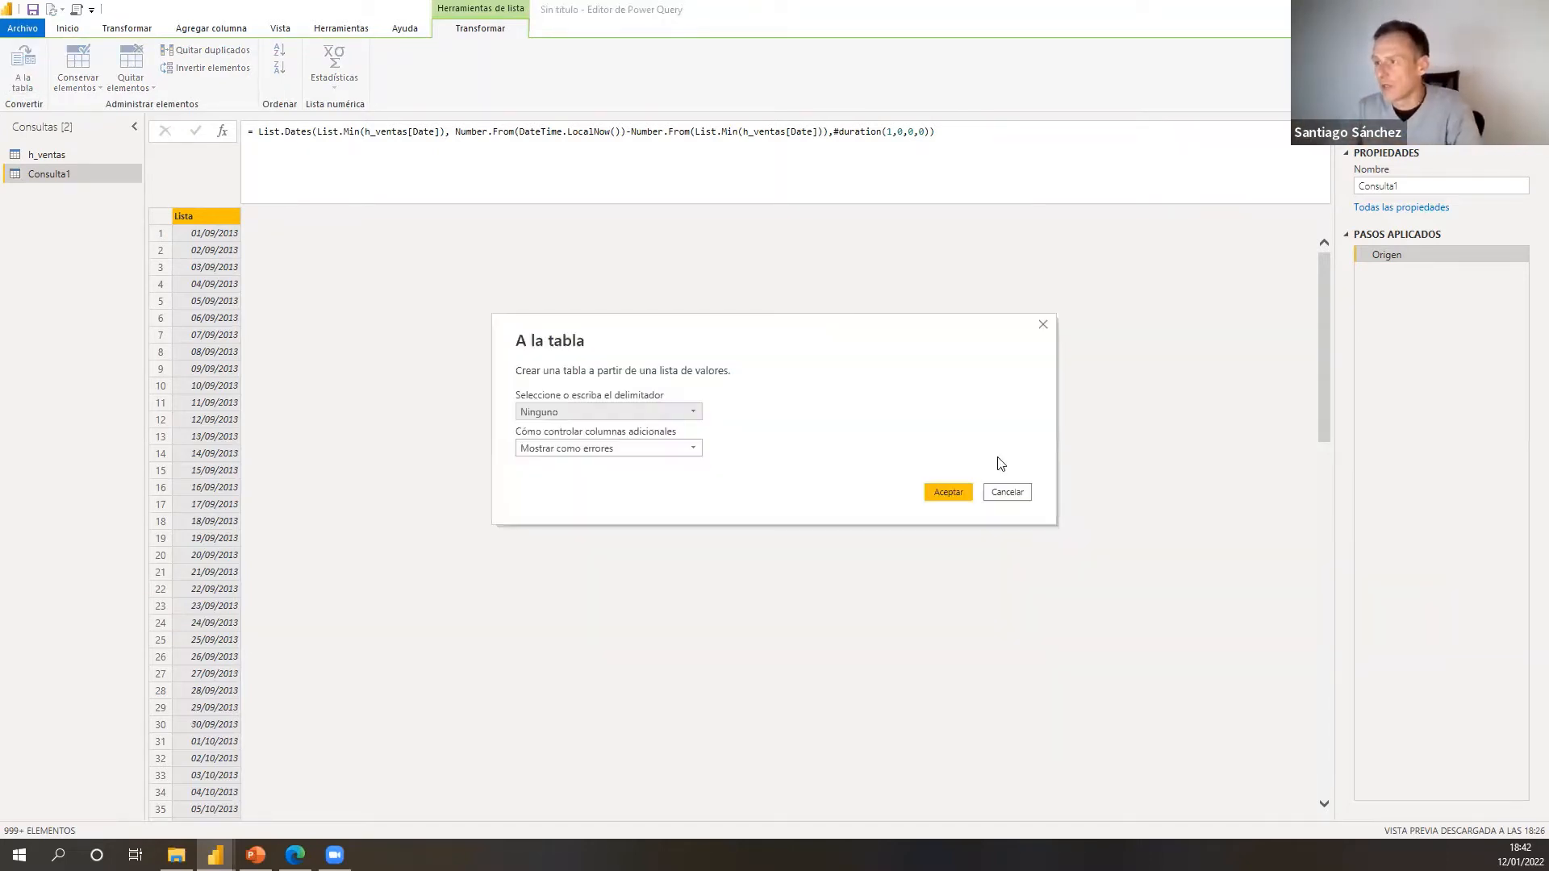
click(952, 493)
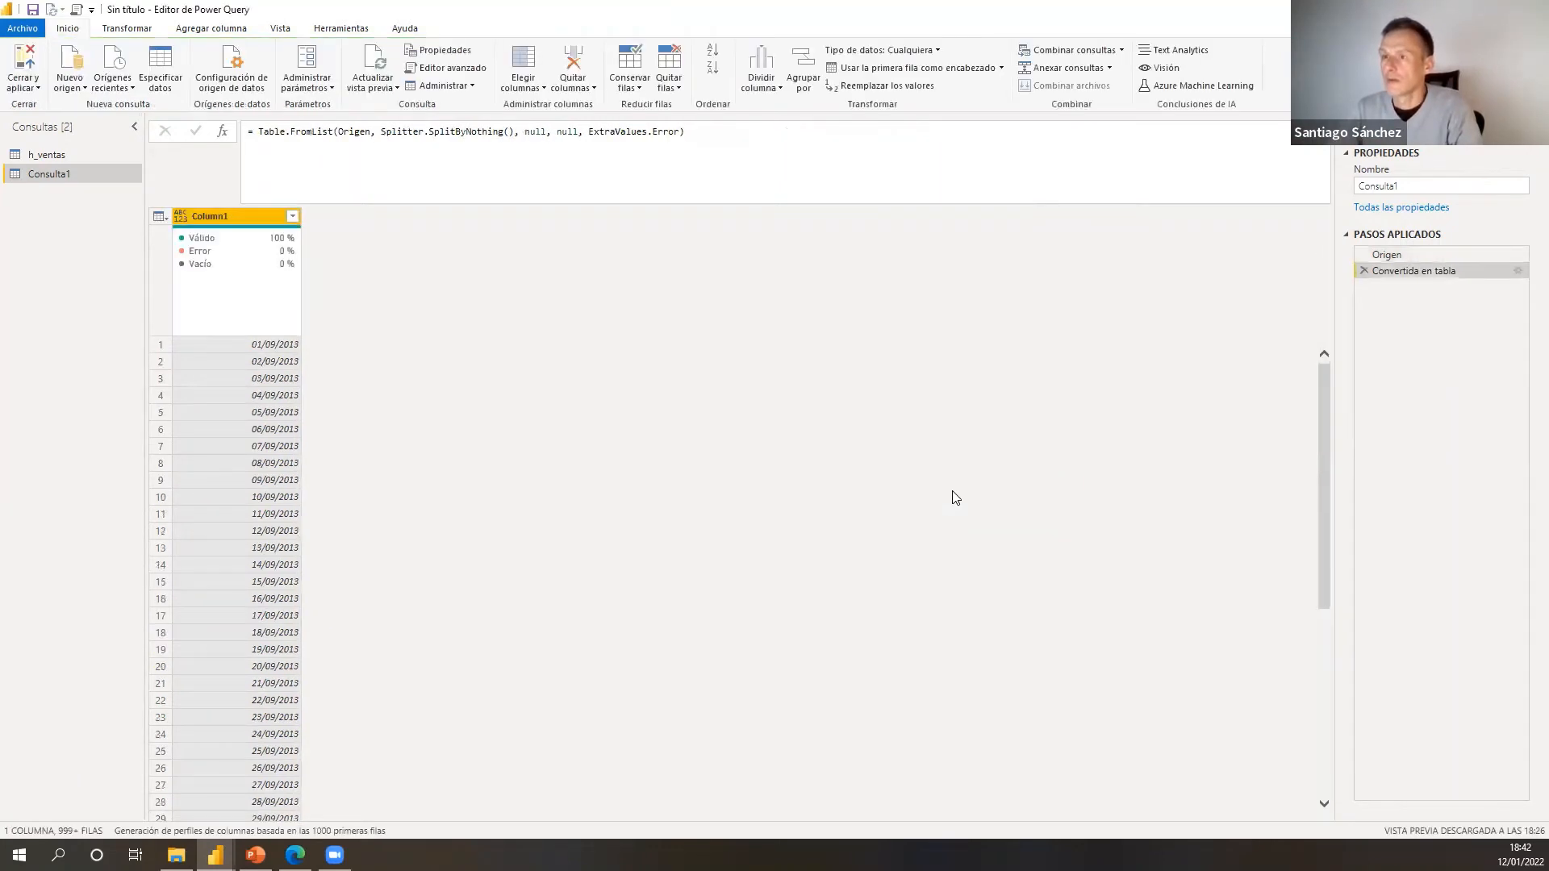
- Rename the converted table's single column as Date
click(1409, 257)
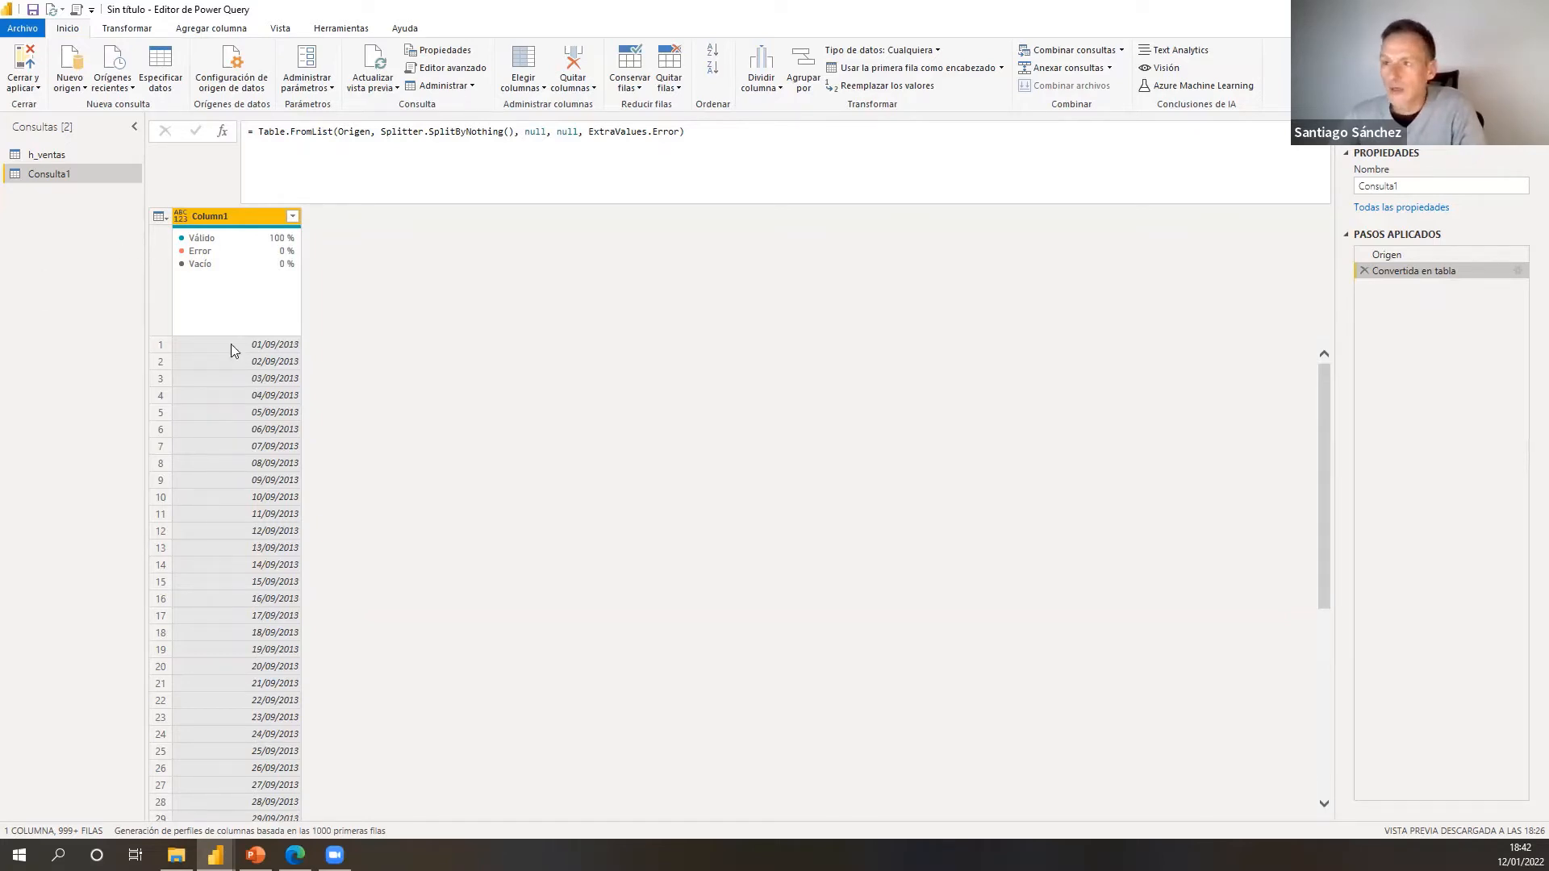
double_click(238, 216)
text(Date)
key(Return)
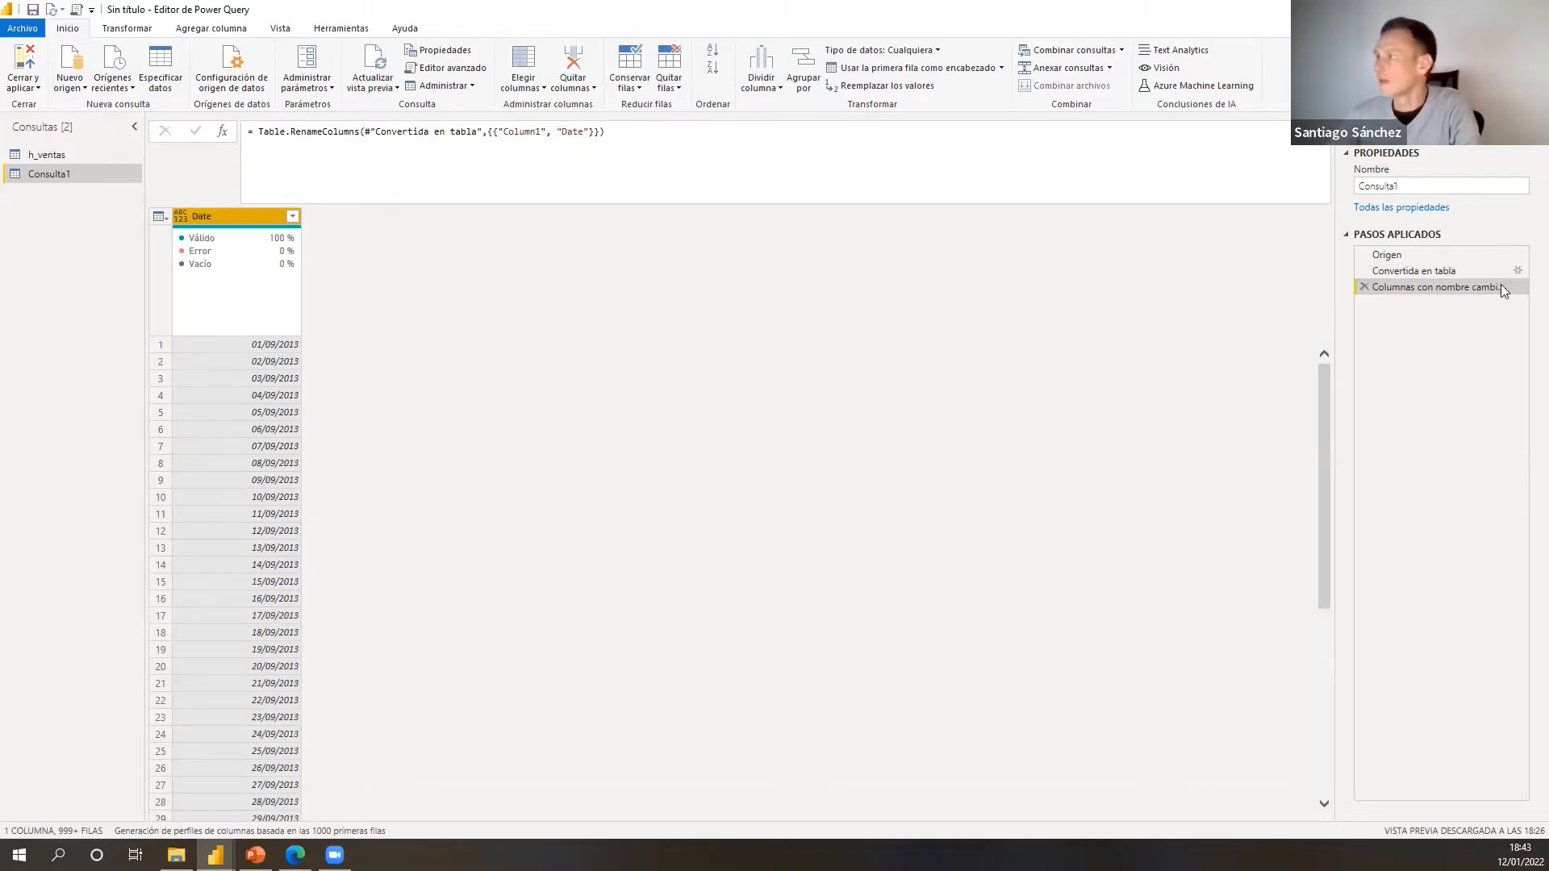
- Review the Convertida en tabla and Origen steps of Consulta1, dismissing the new group dialog
click(1430, 273)
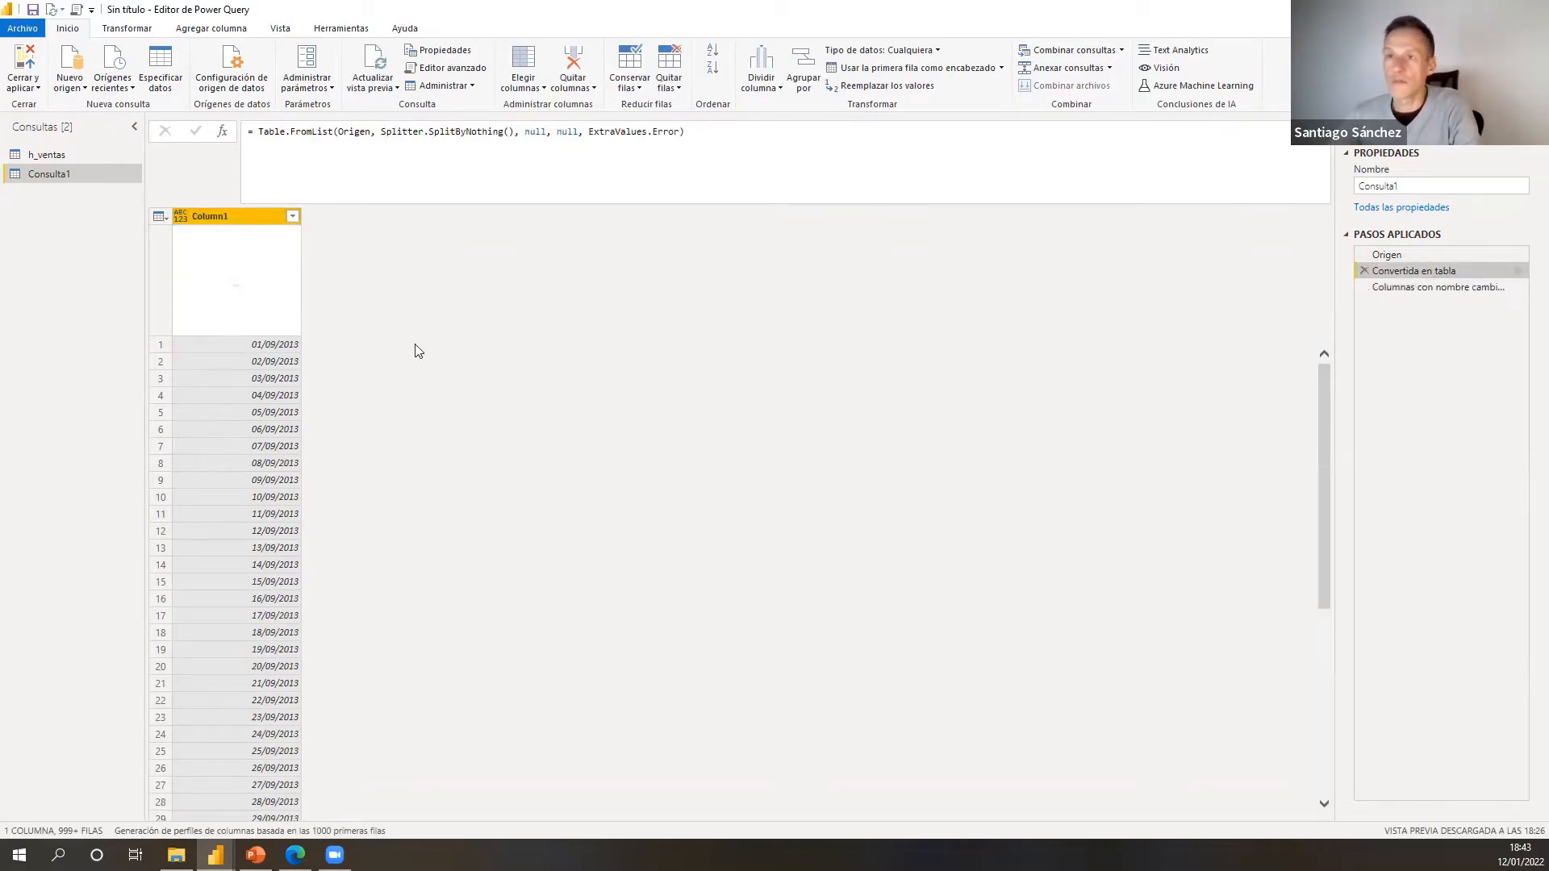
click(1386, 254)
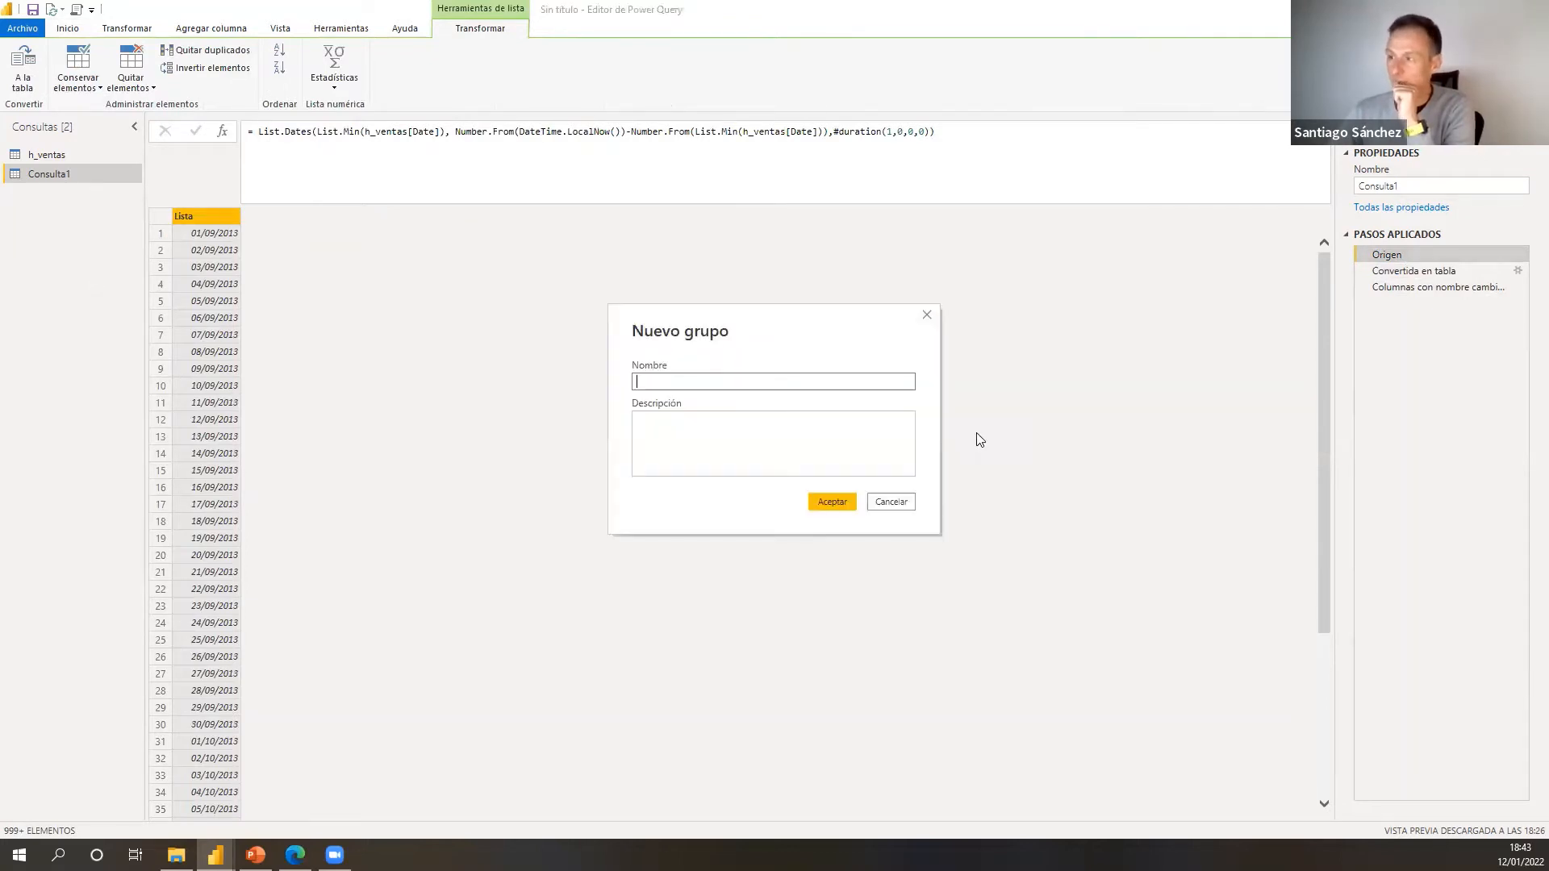
click(892, 502)
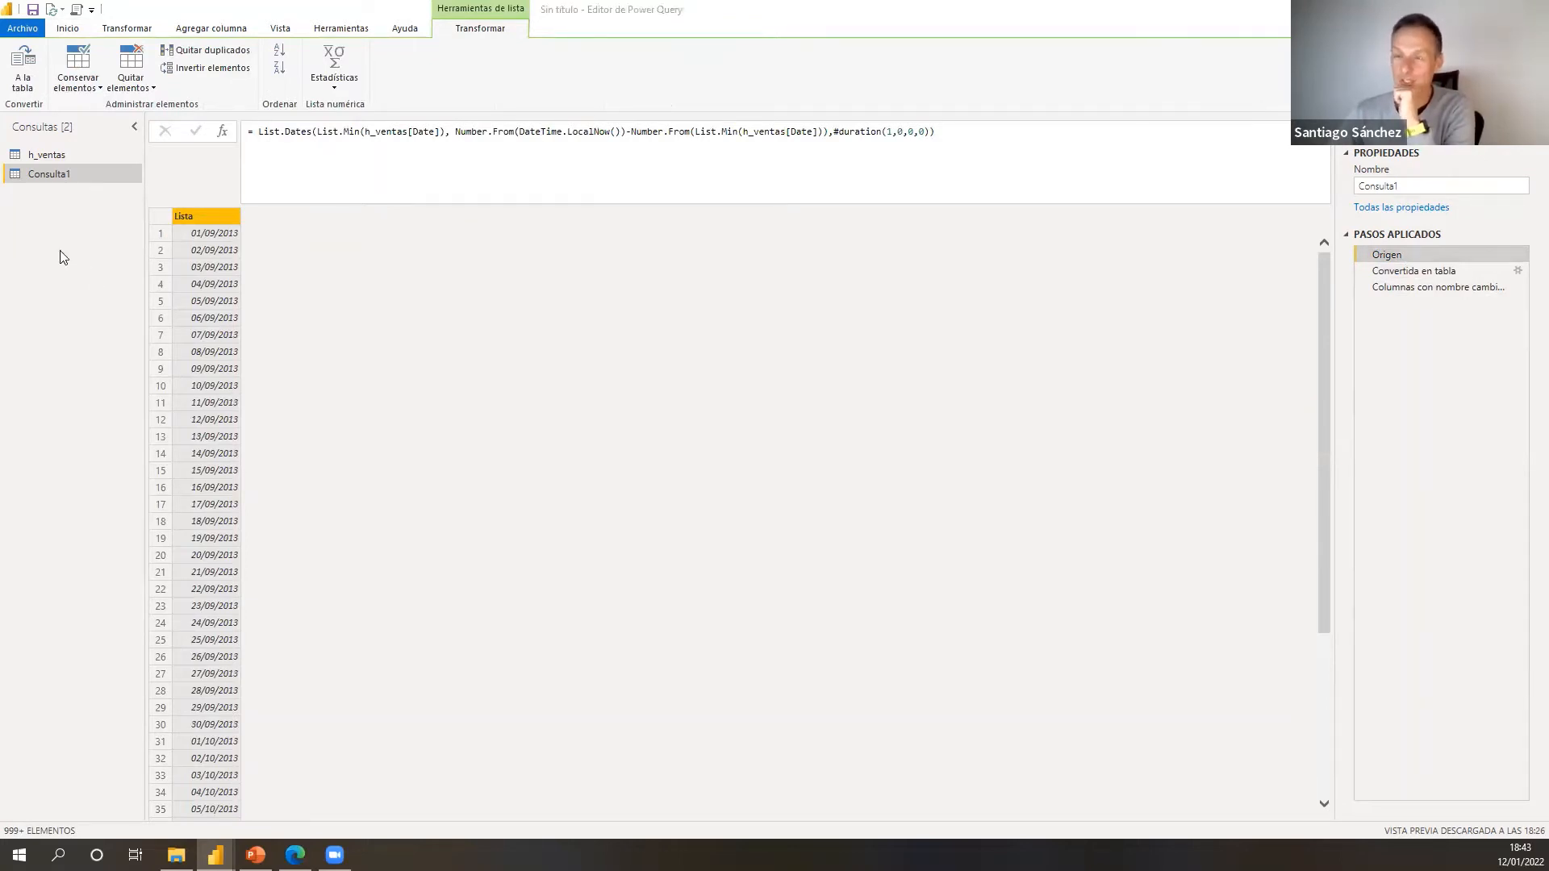
right_click(62, 253)
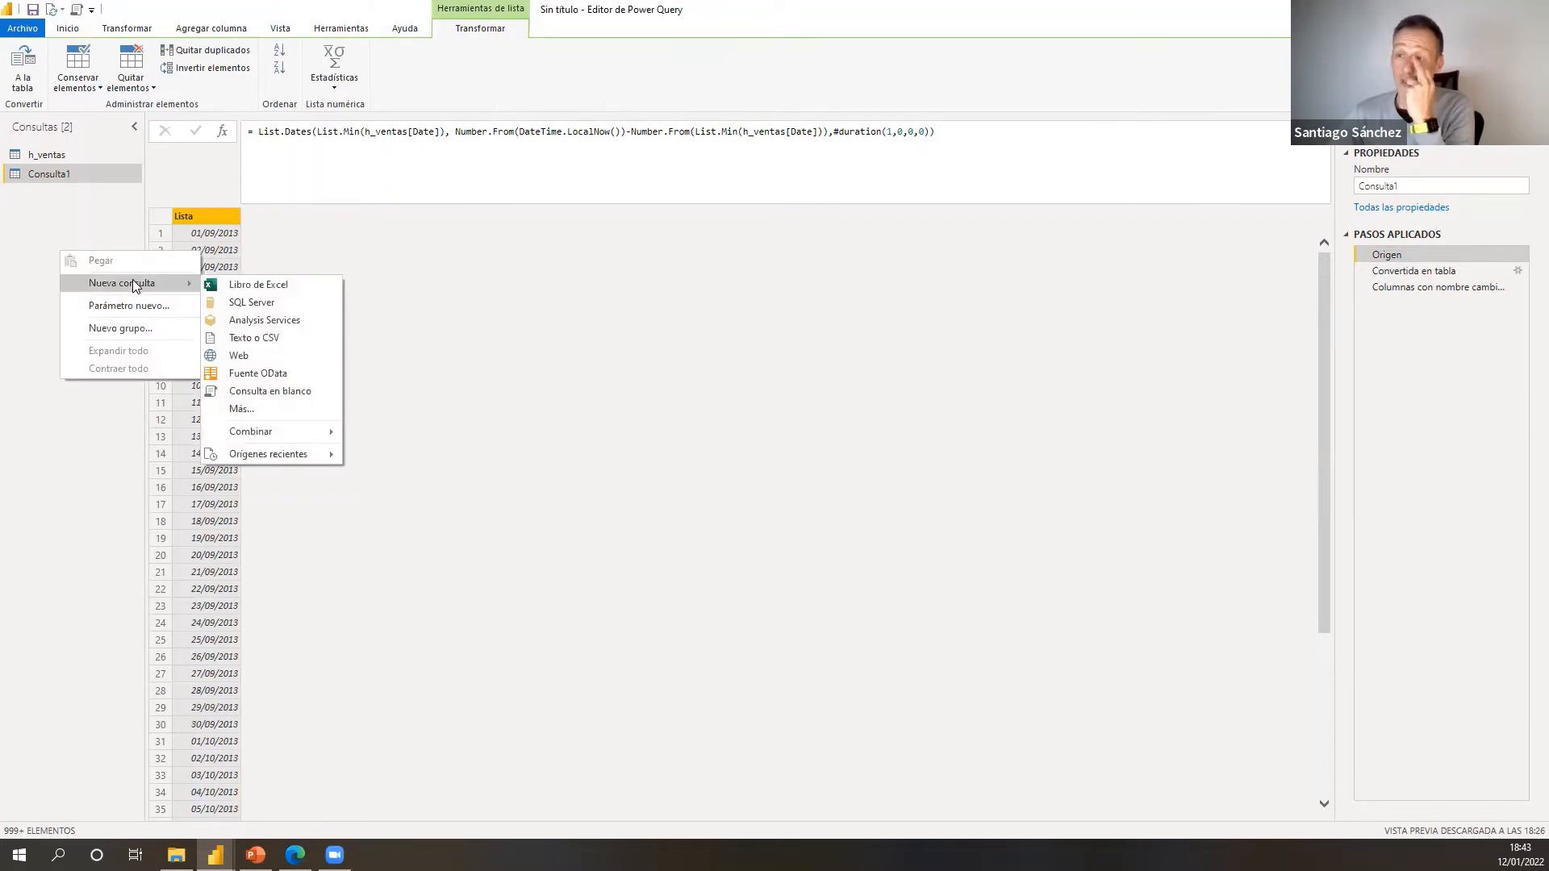
mouse_move(136, 282)
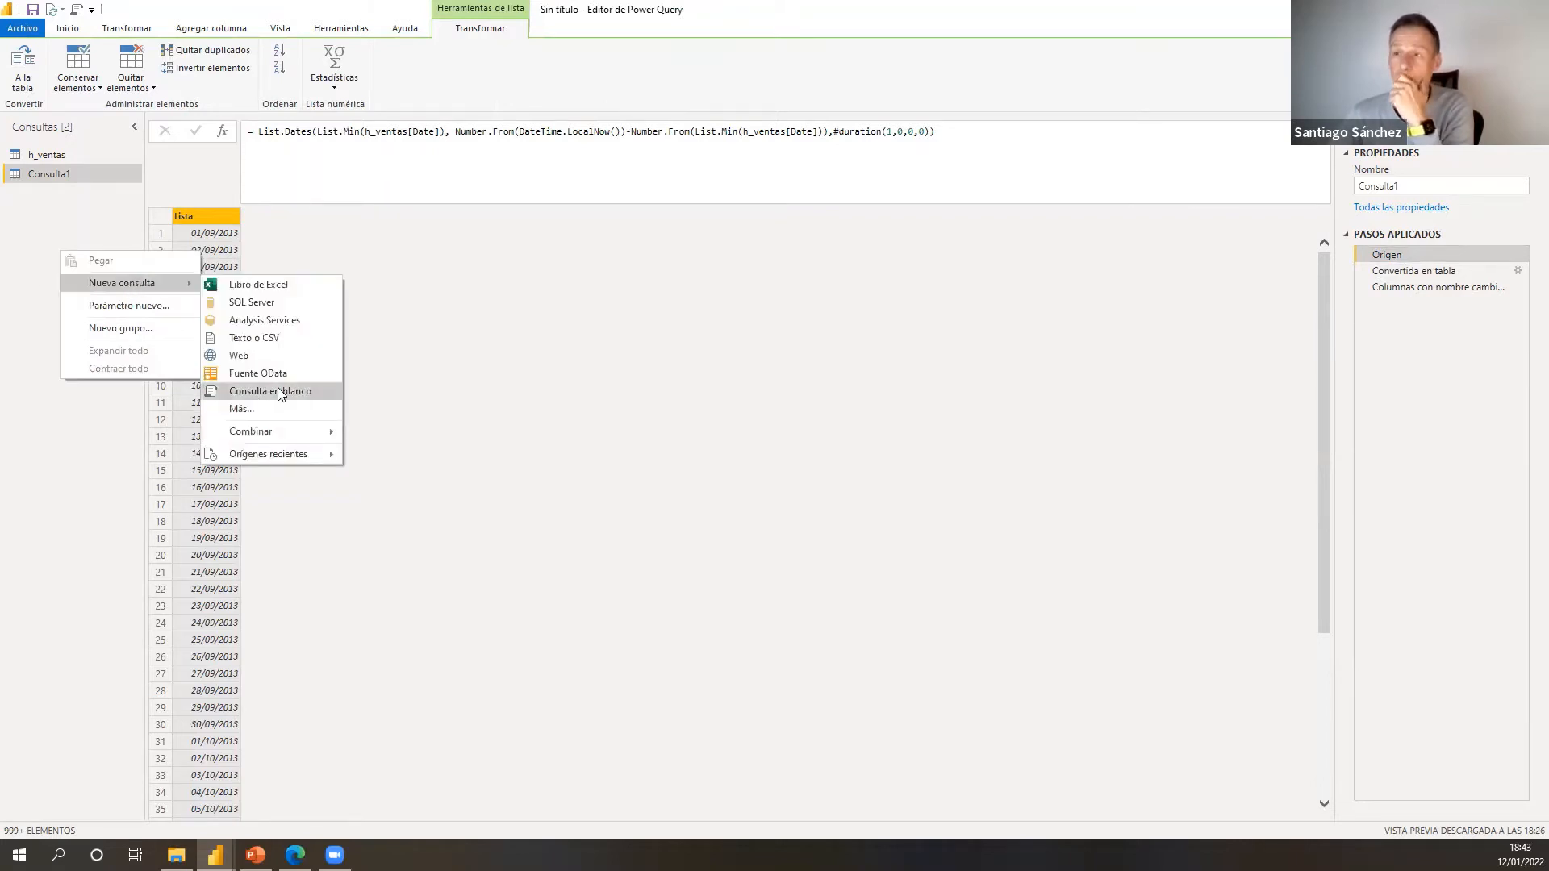
click(112, 132)
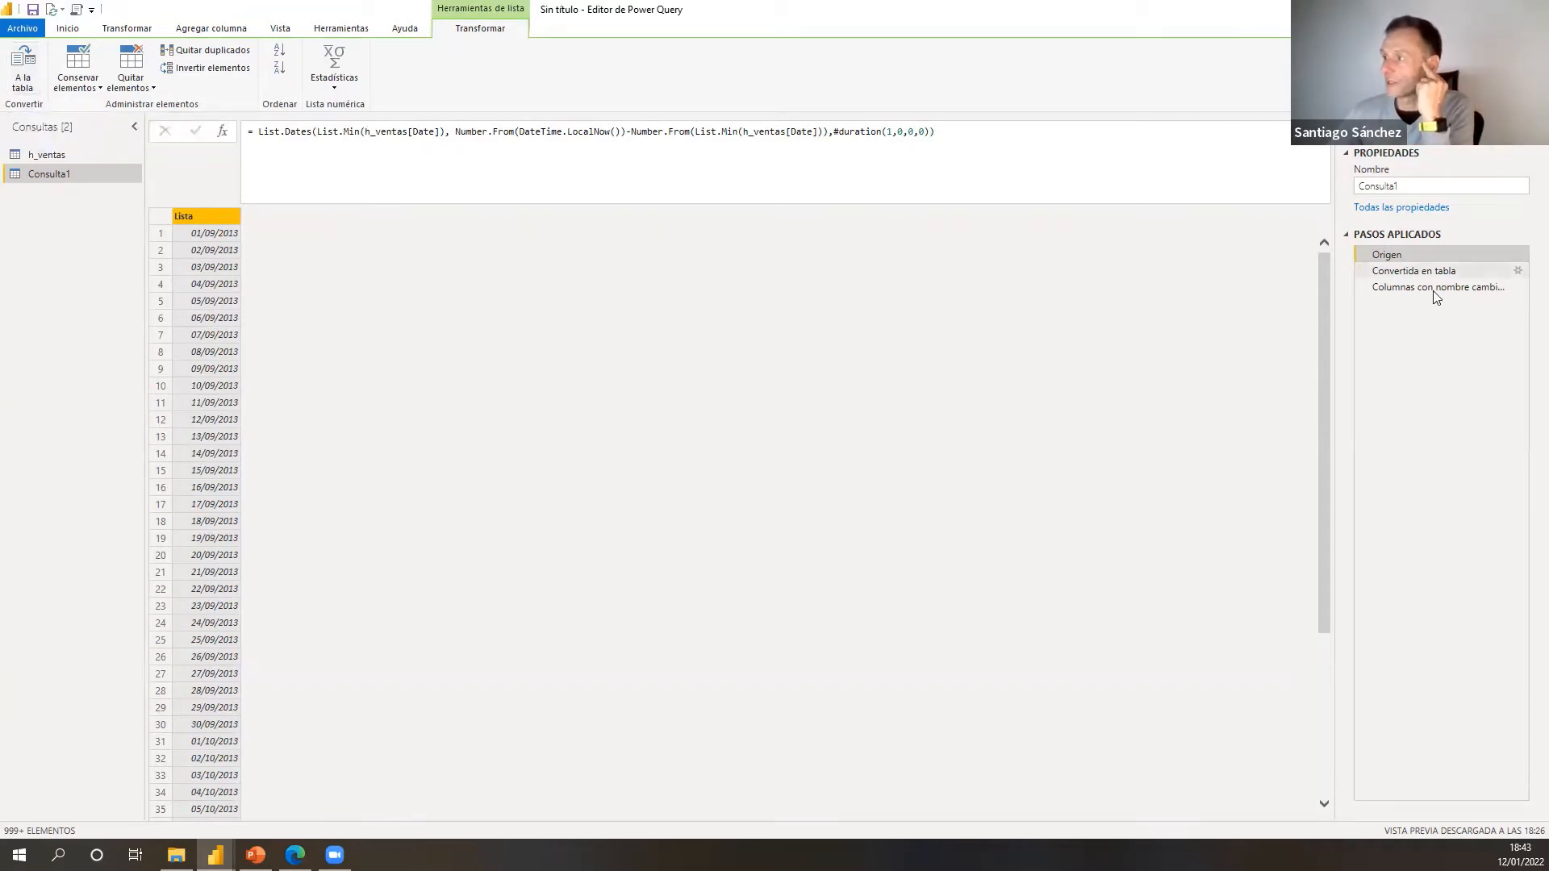
- Add year (Año) and month name (Nombre del mes) columns derived from Consulta1's Date column after the rename step
click(1412, 287)
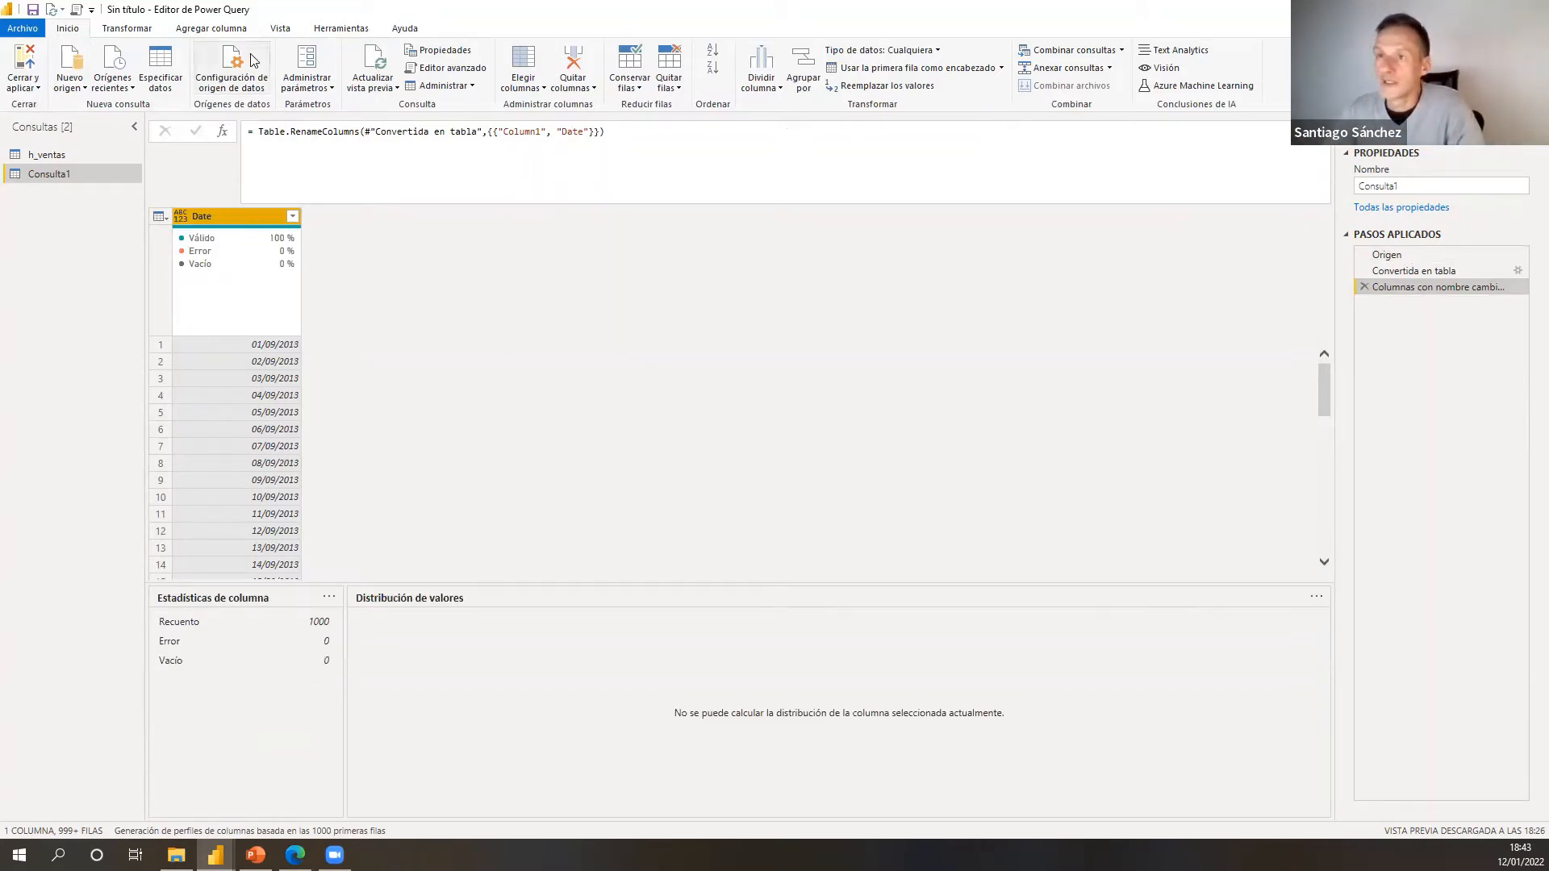
click(208, 29)
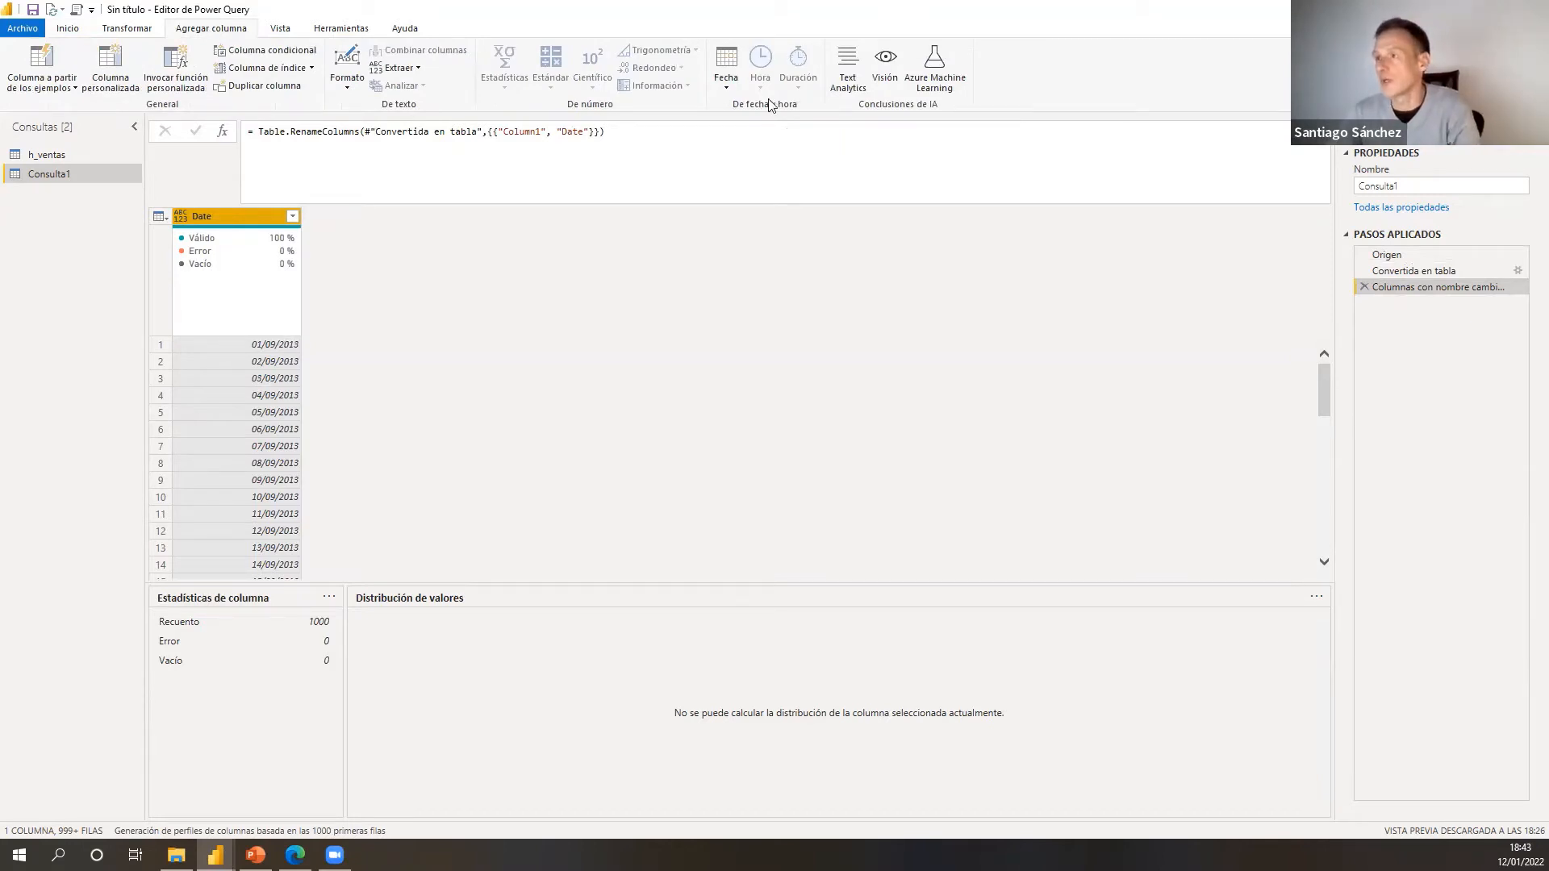
click(726, 73)
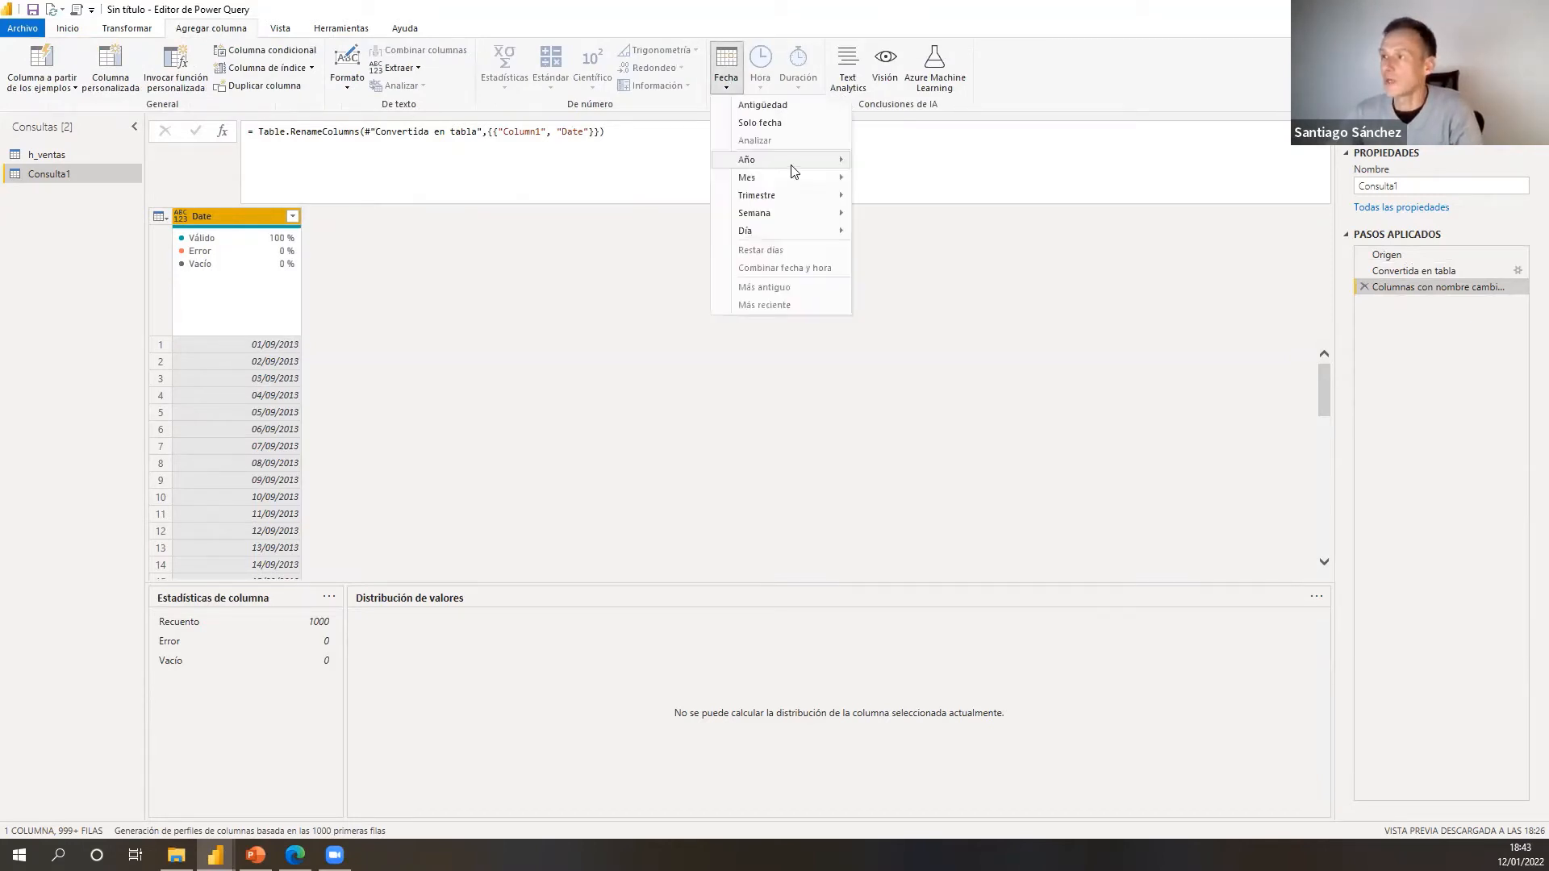
mouse_move(791, 164)
click(875, 163)
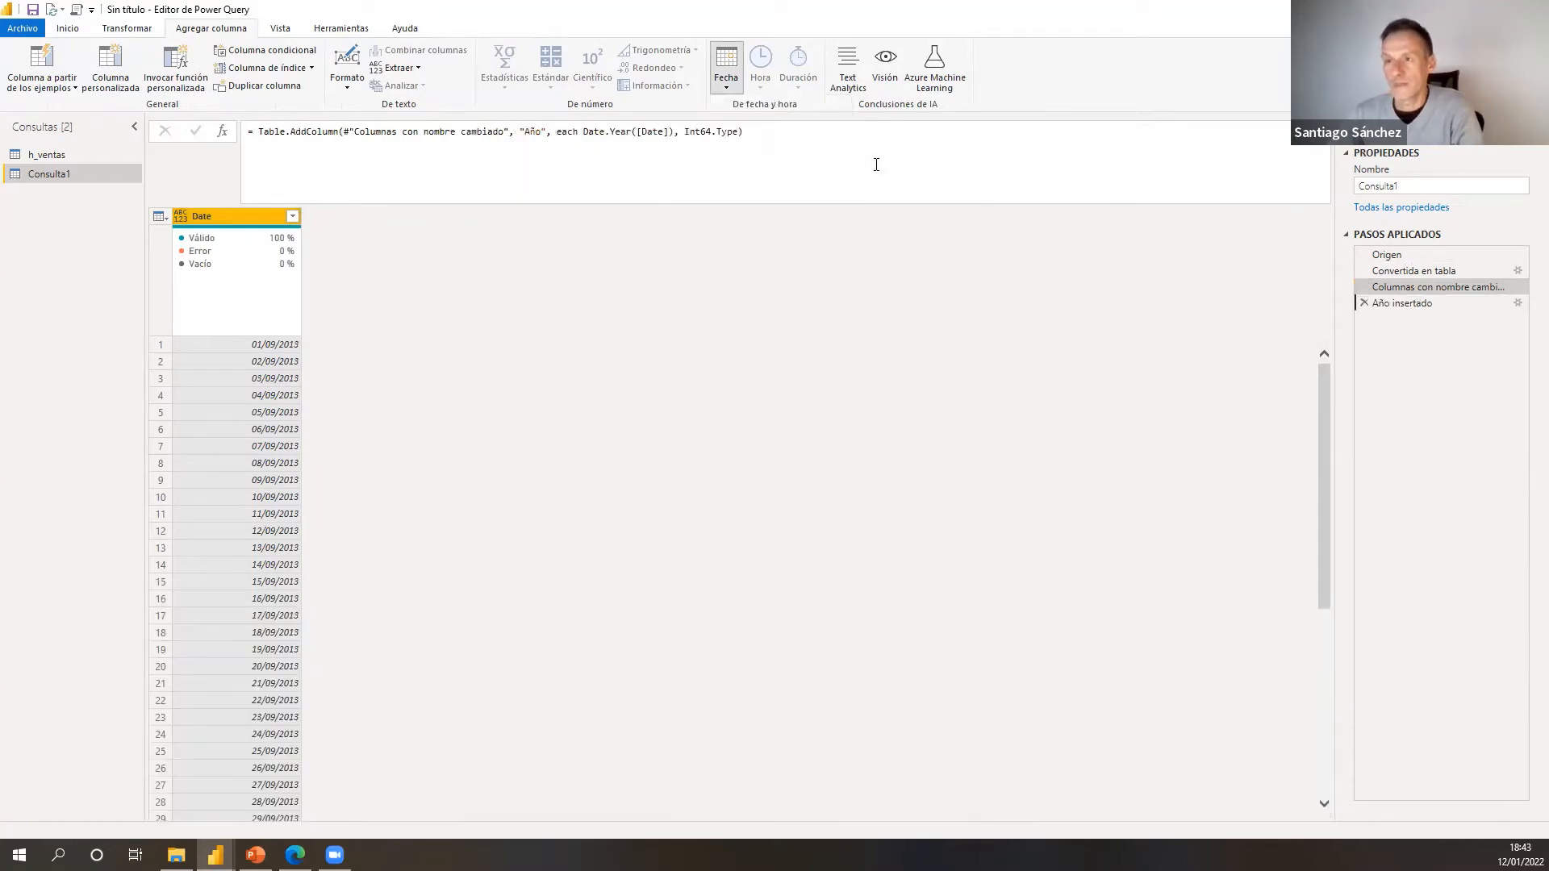
click(240, 218)
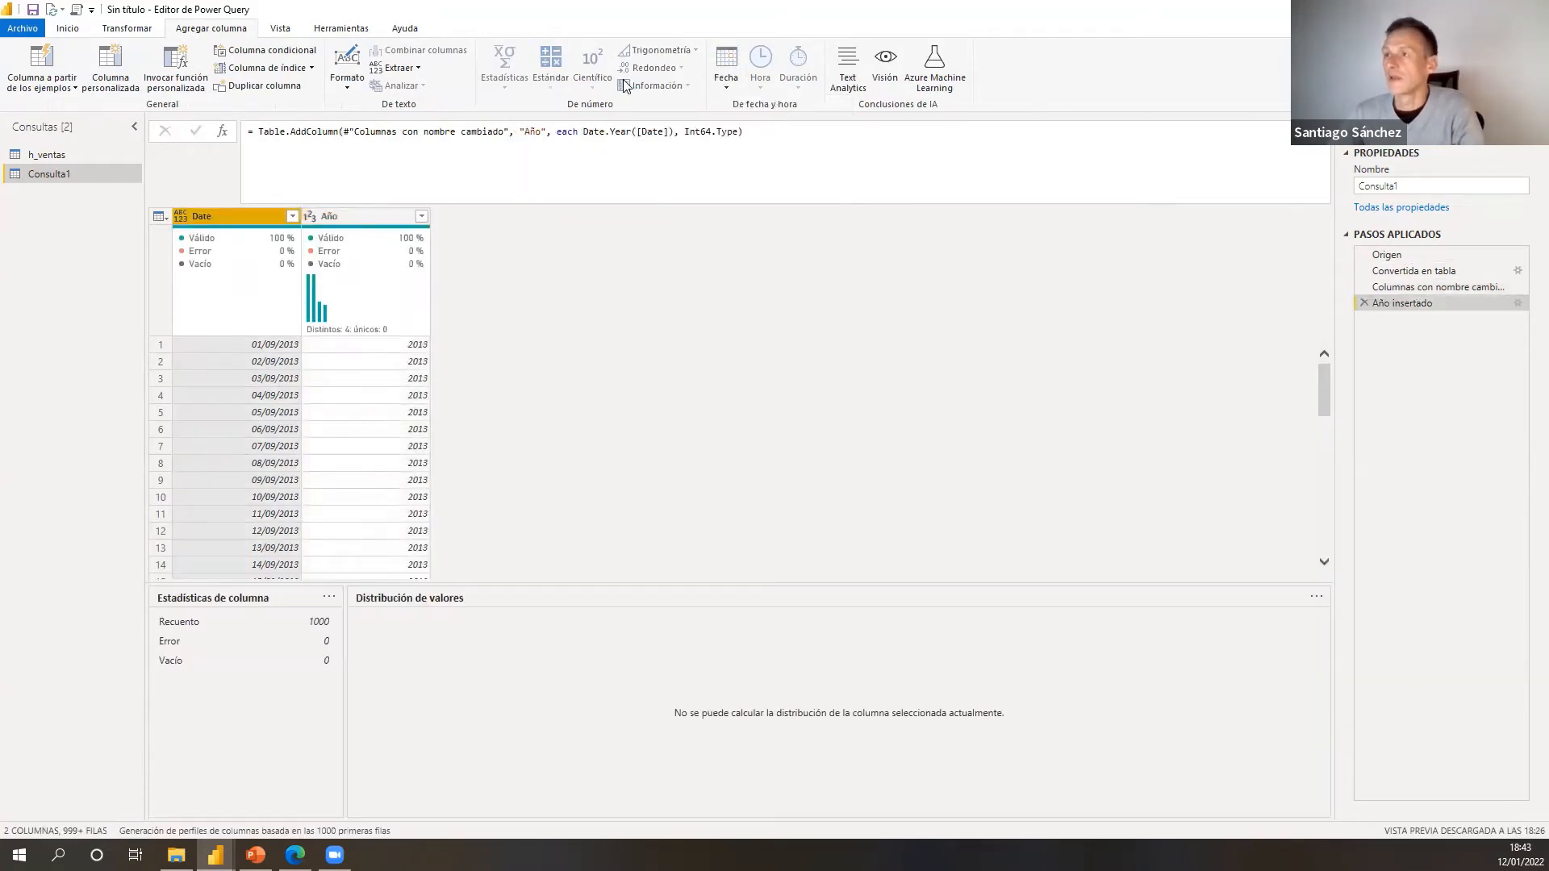
mouse_move(787, 177)
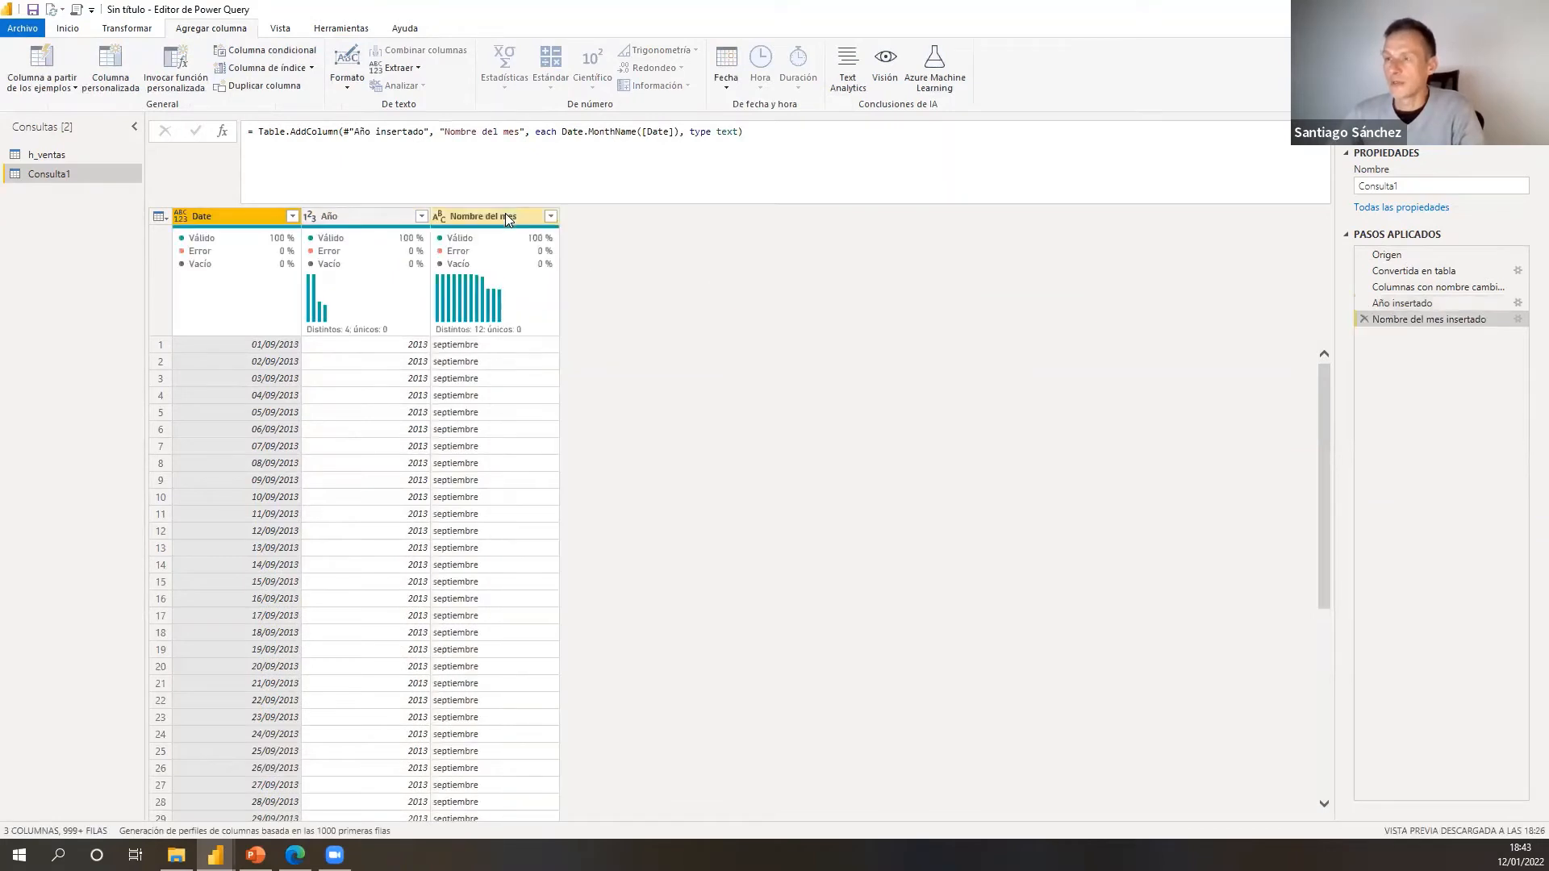
- Try adding a separate column with Nombre del mes formatted as Poner En Mayúsculas Cada Palabra, and delete that step
click(475, 381)
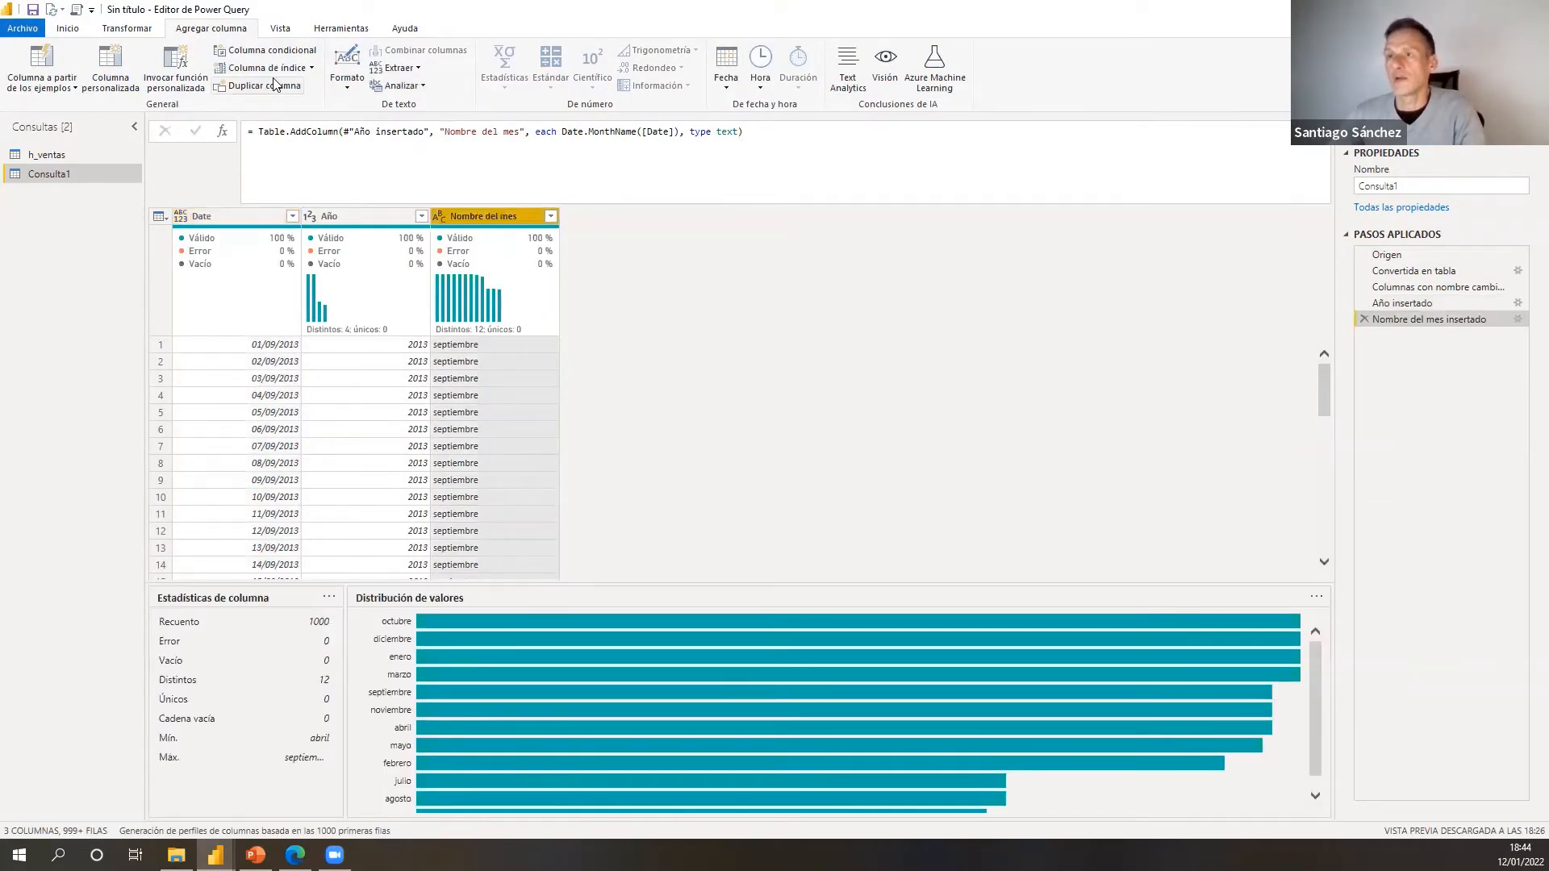
click(419, 72)
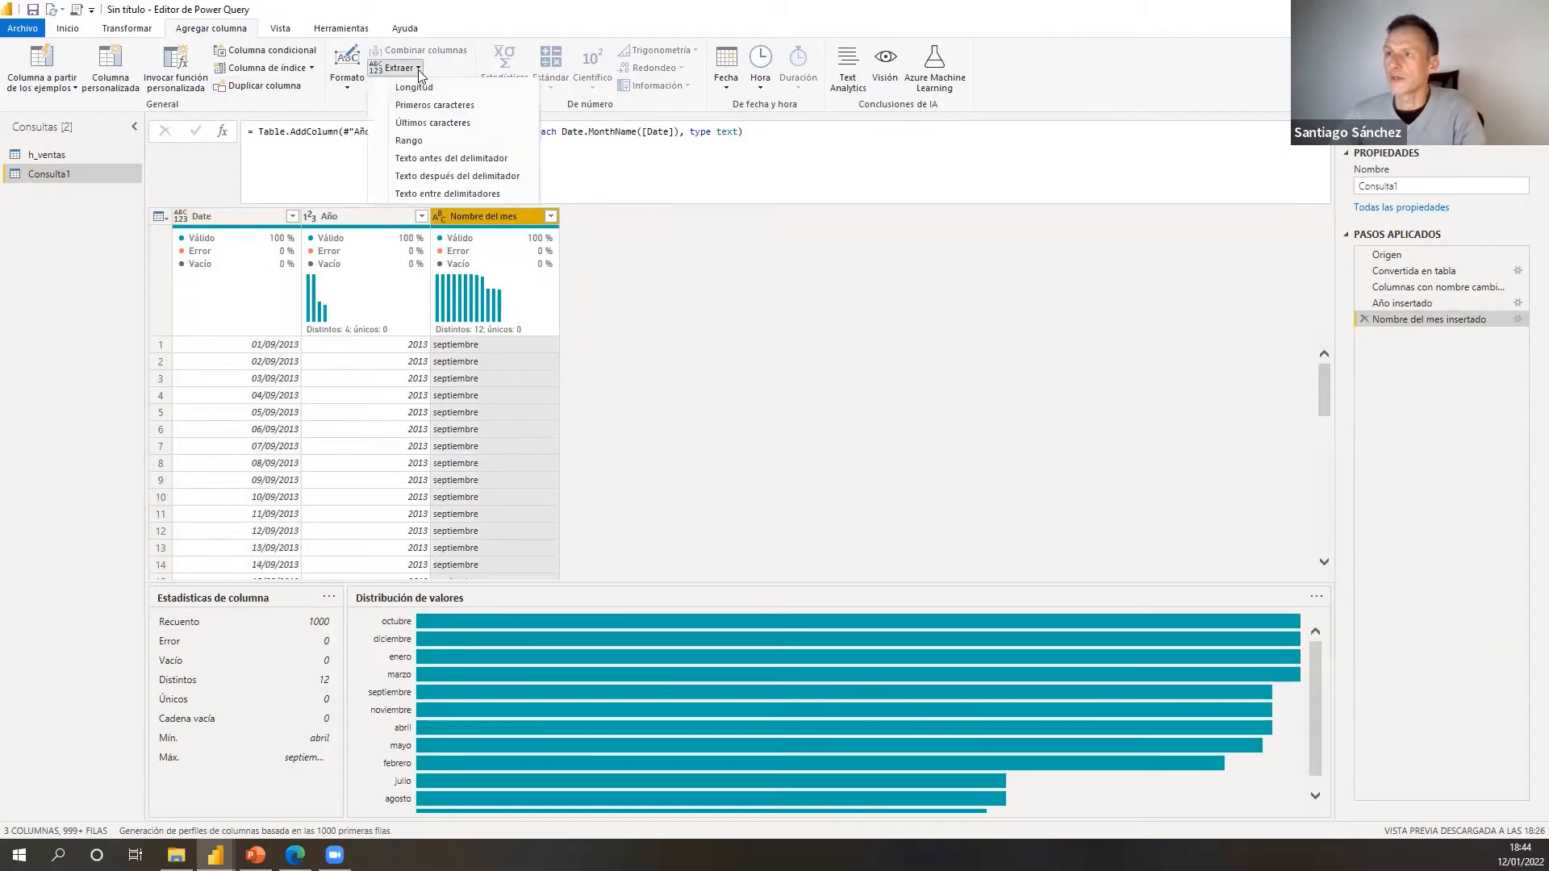
click(353, 83)
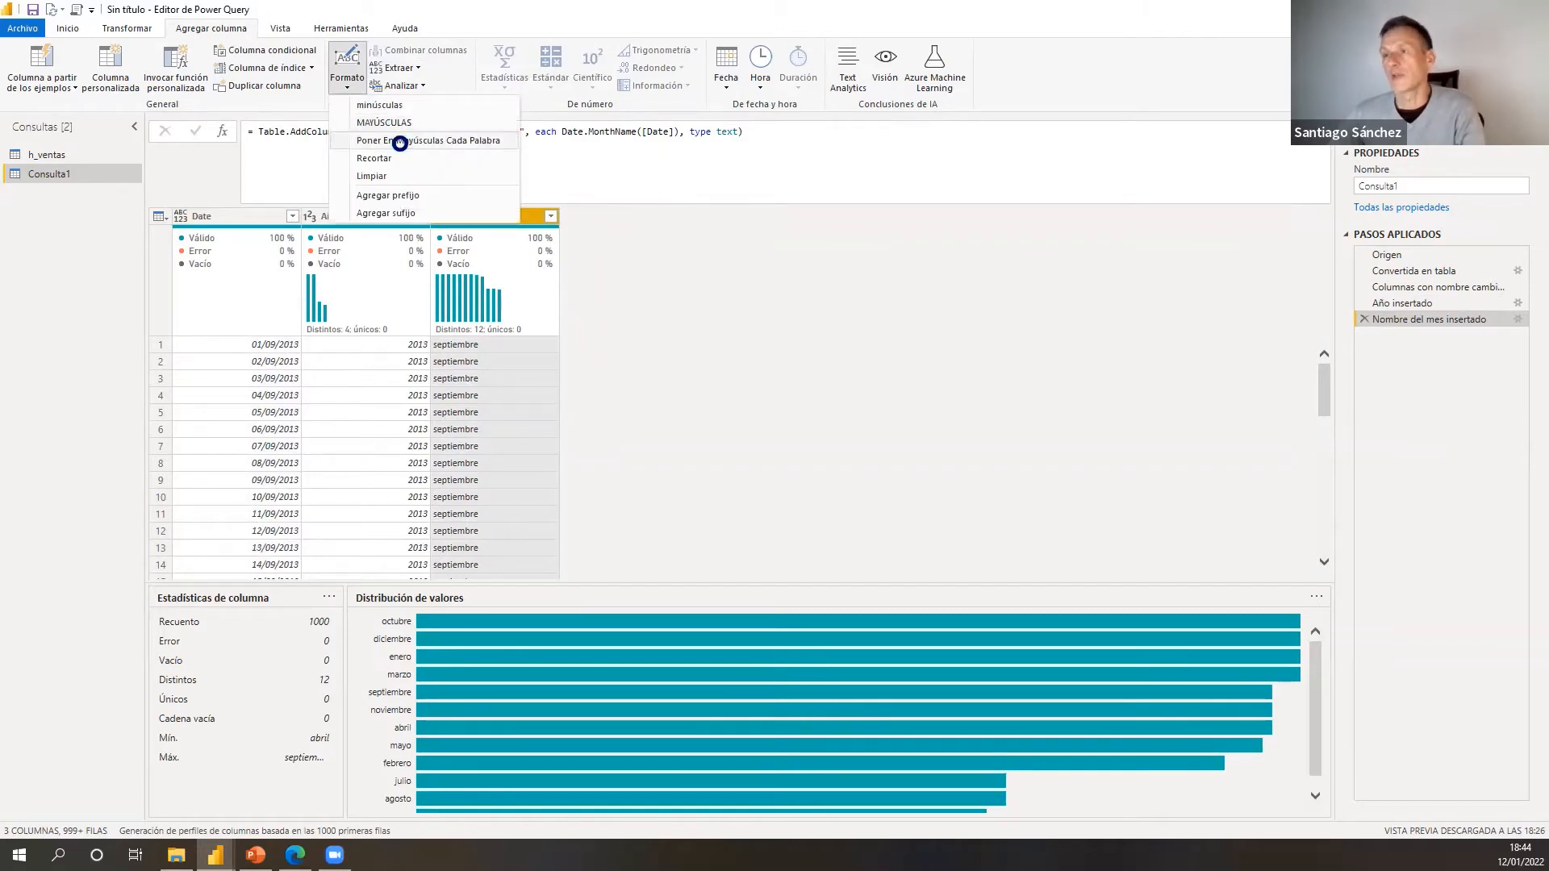
click(401, 143)
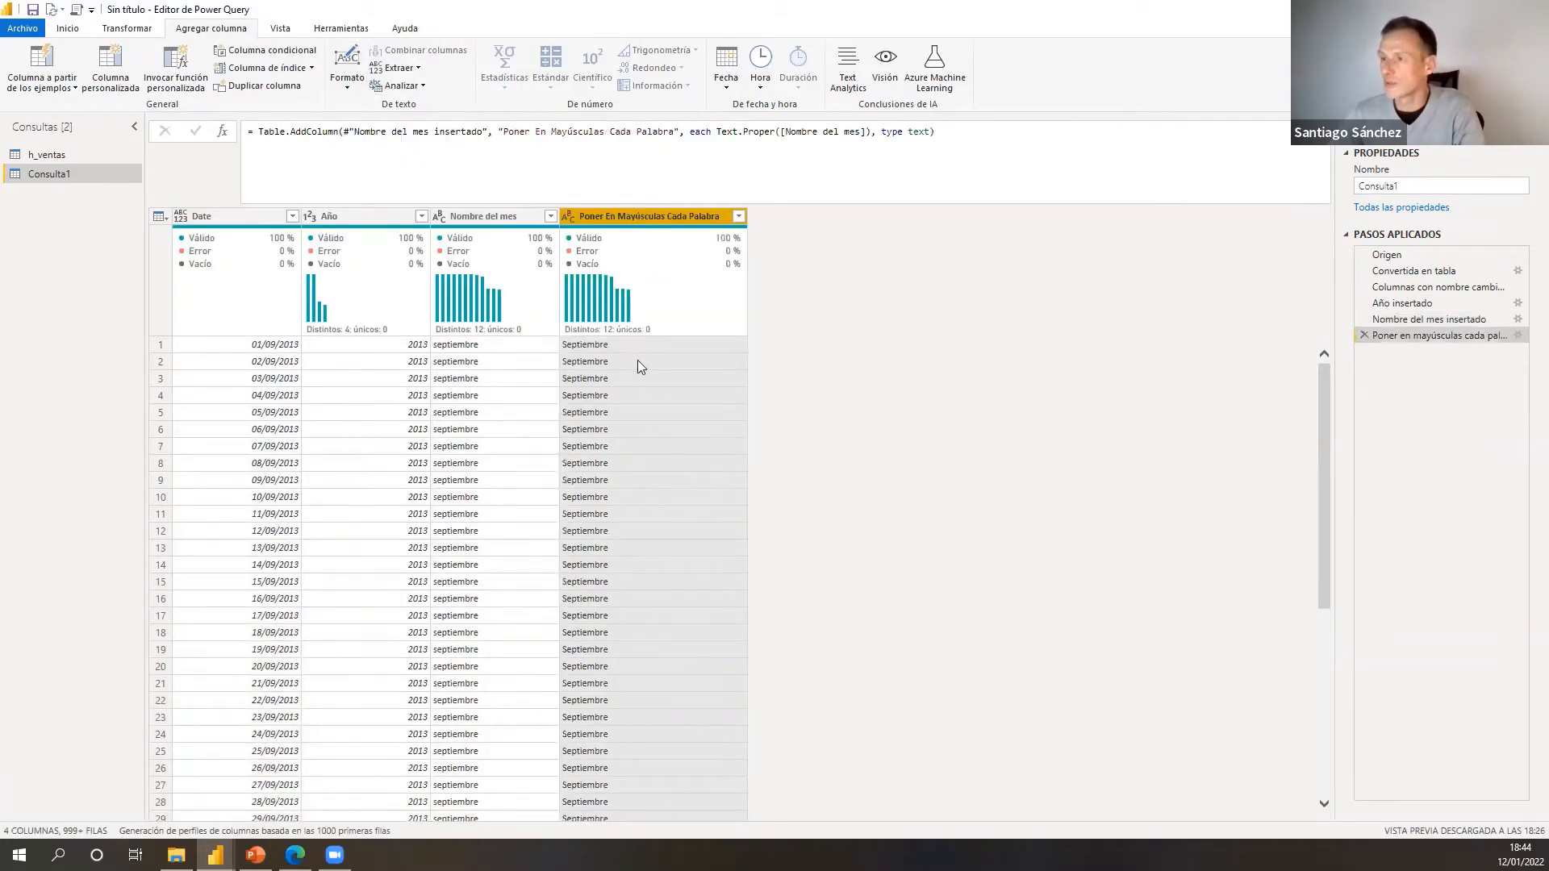
right_click(694, 216)
click(1364, 337)
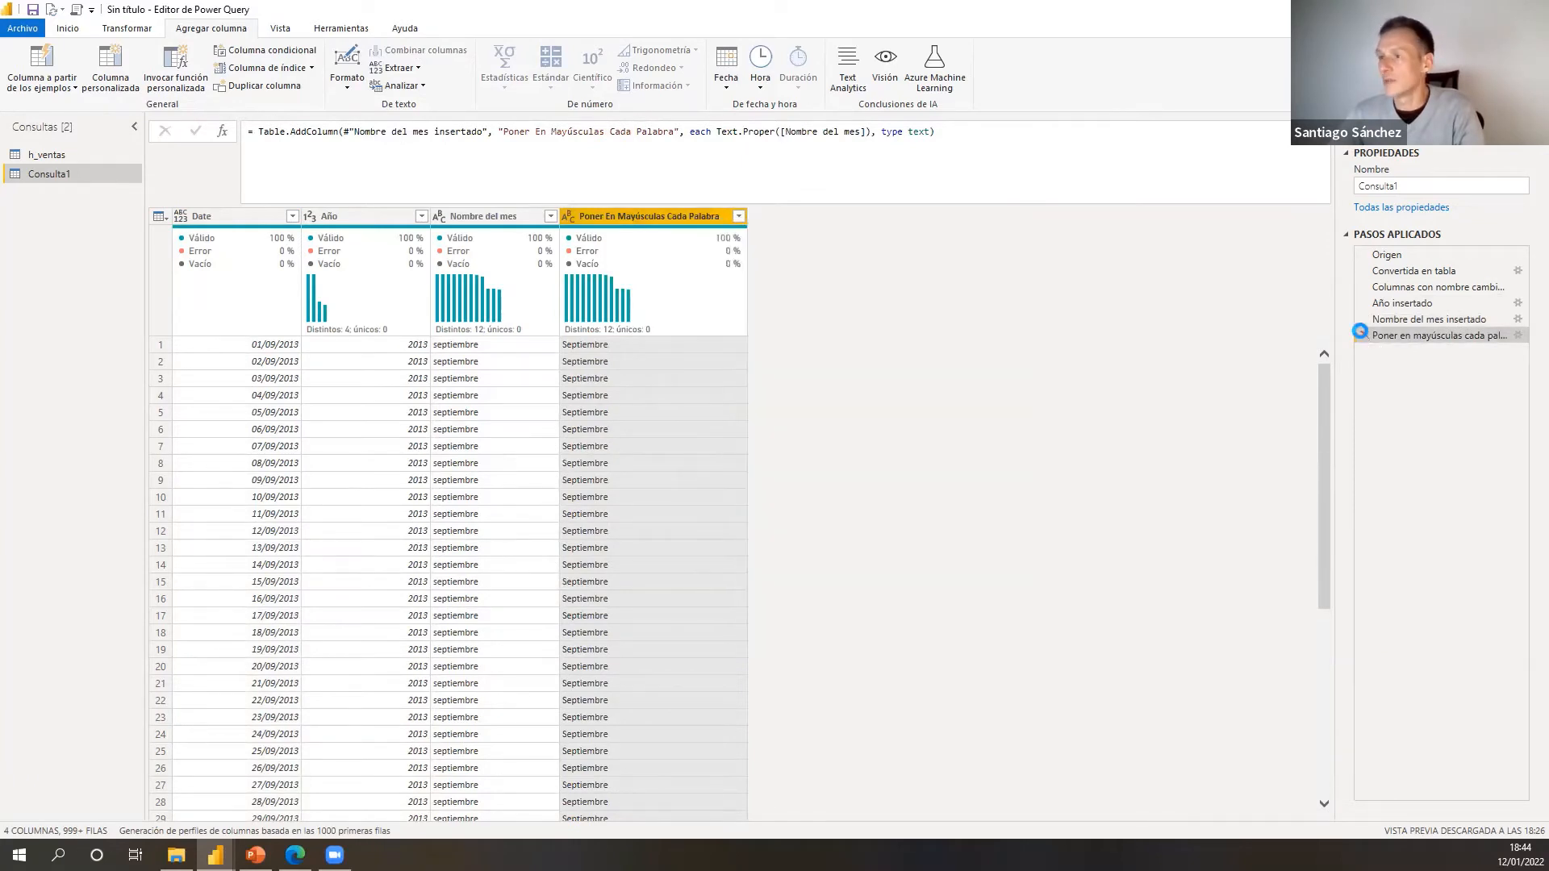
- Transform the existing Nombre del mes column with Poner En Mayúsculas Cada Palabra
click(503, 219)
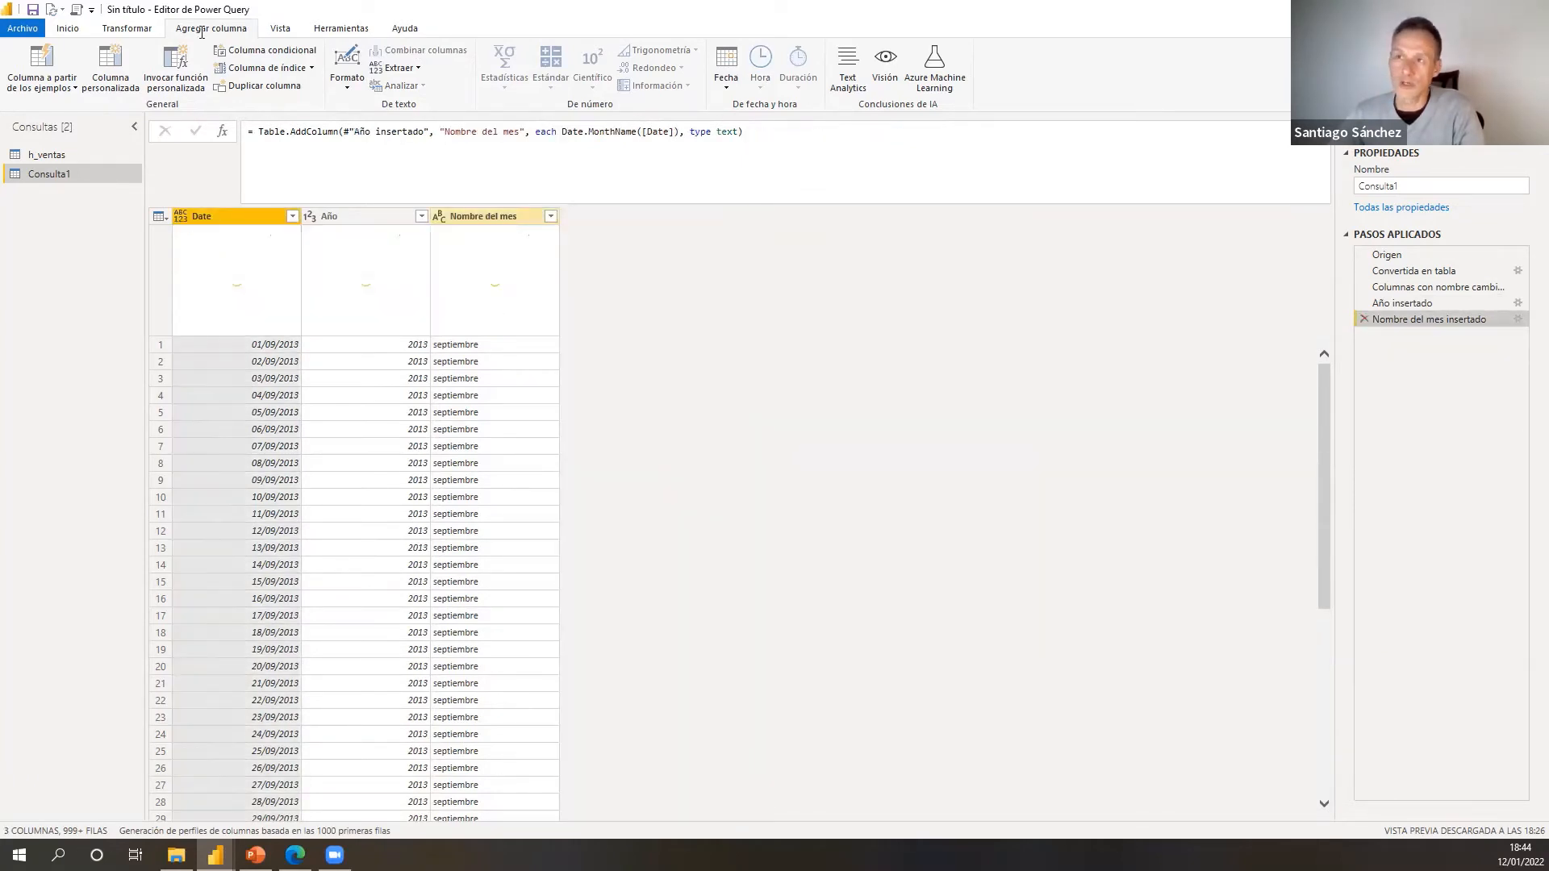
click(126, 29)
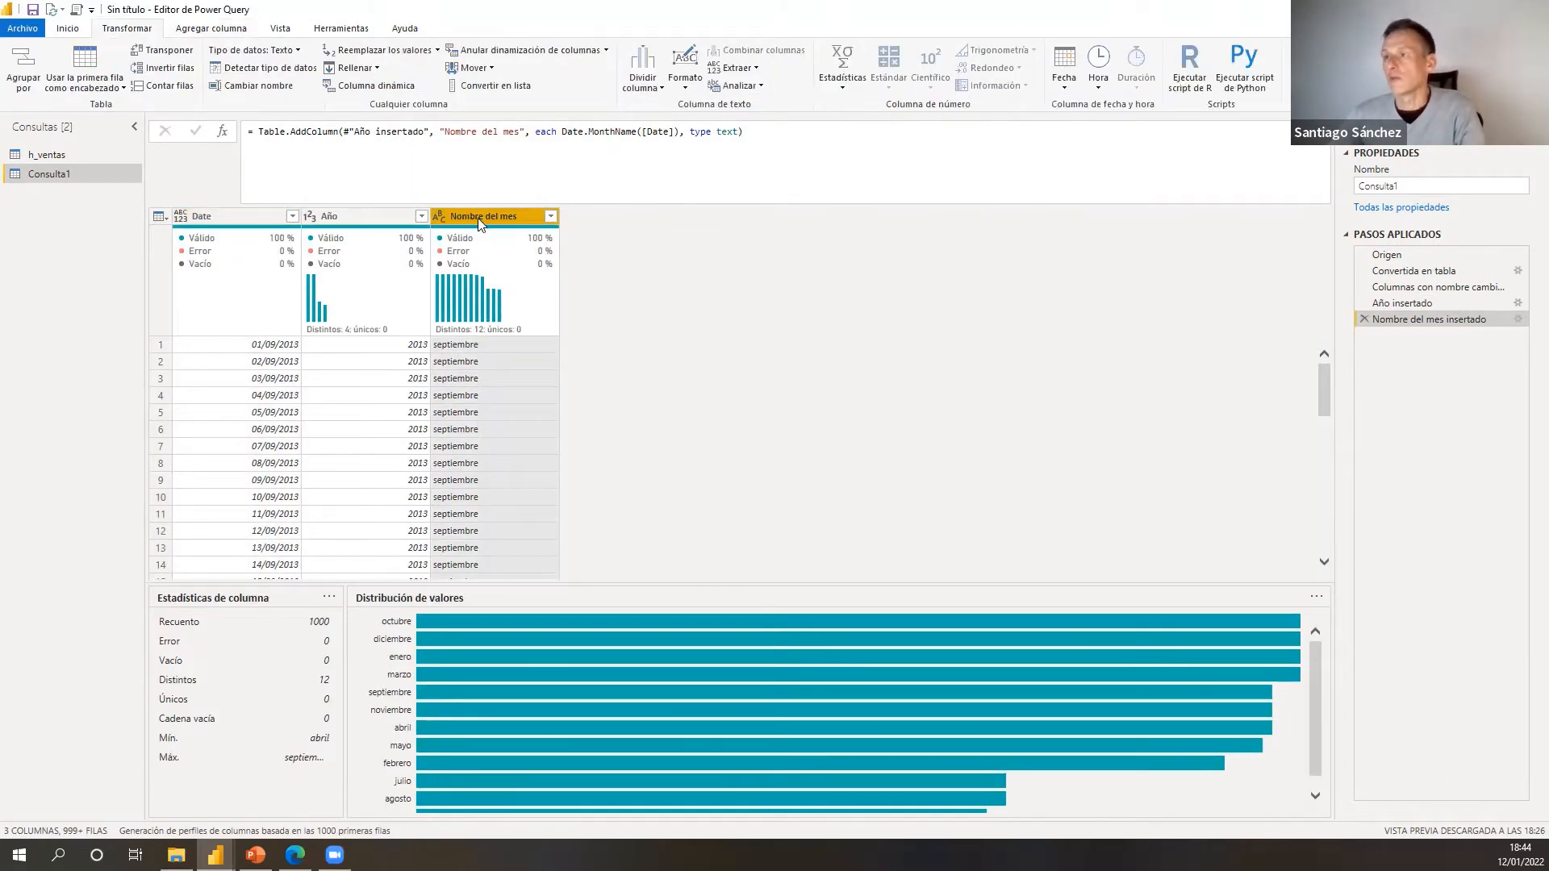
click(682, 87)
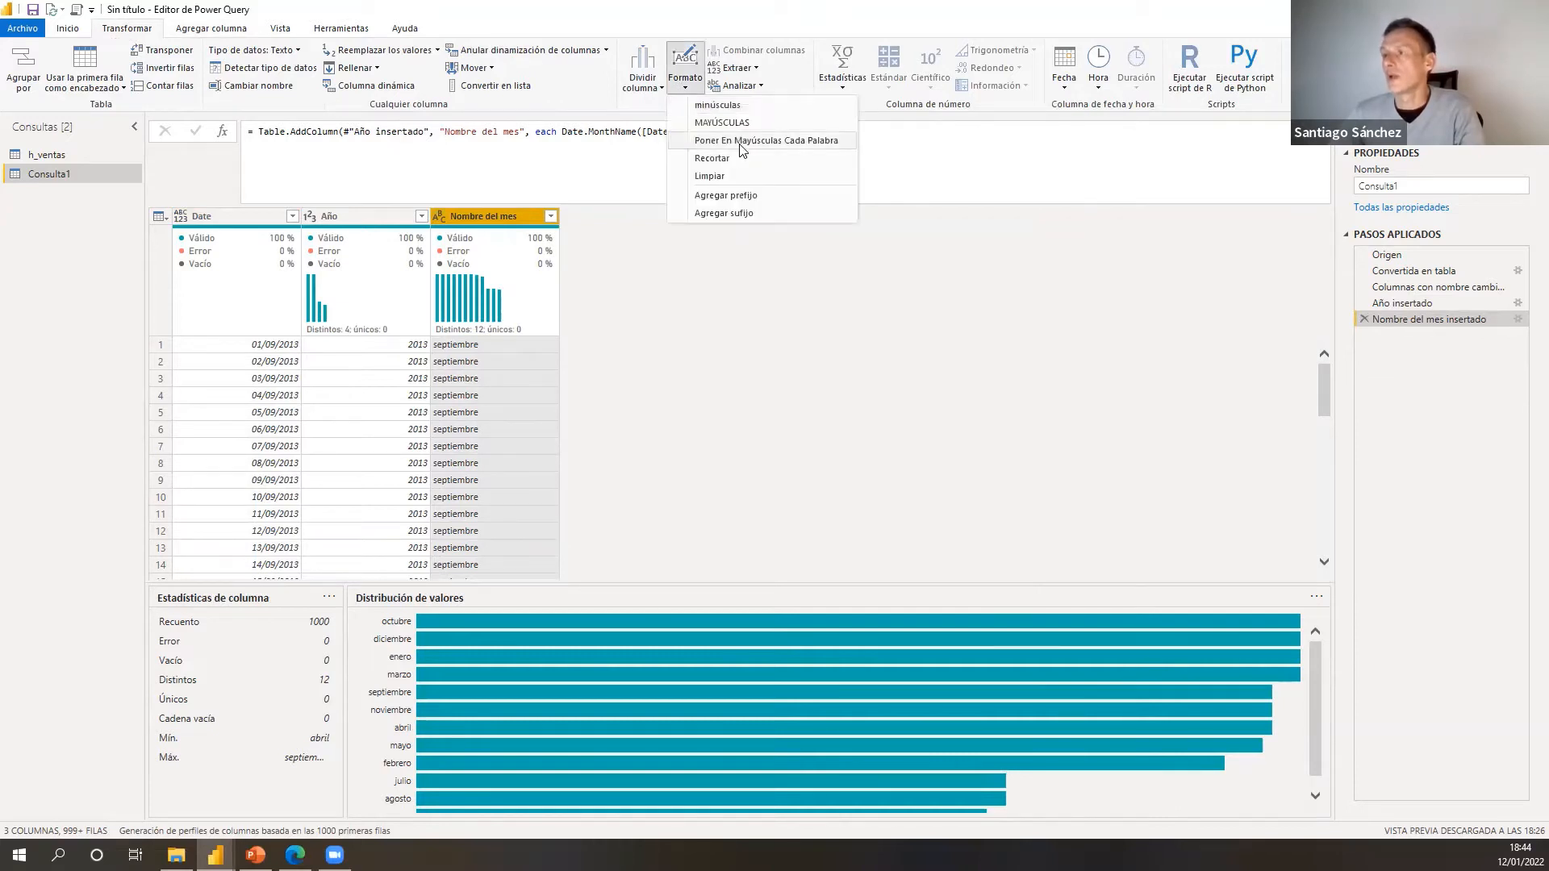
click(739, 142)
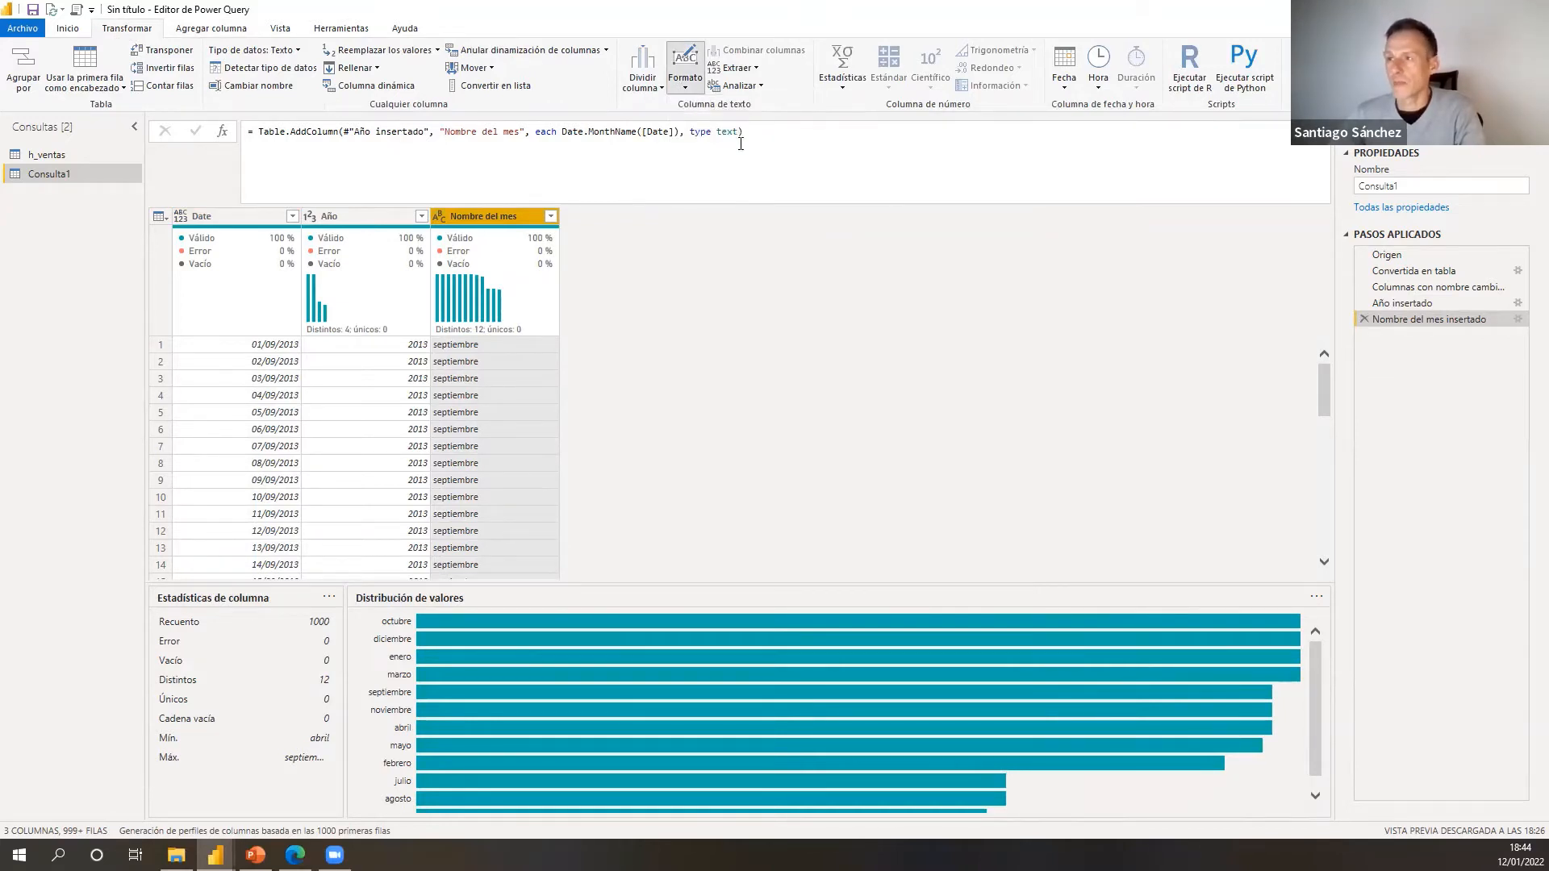
- Try transforming the Date column itself into its month number, and delete the Mes extraído step
click(231, 220)
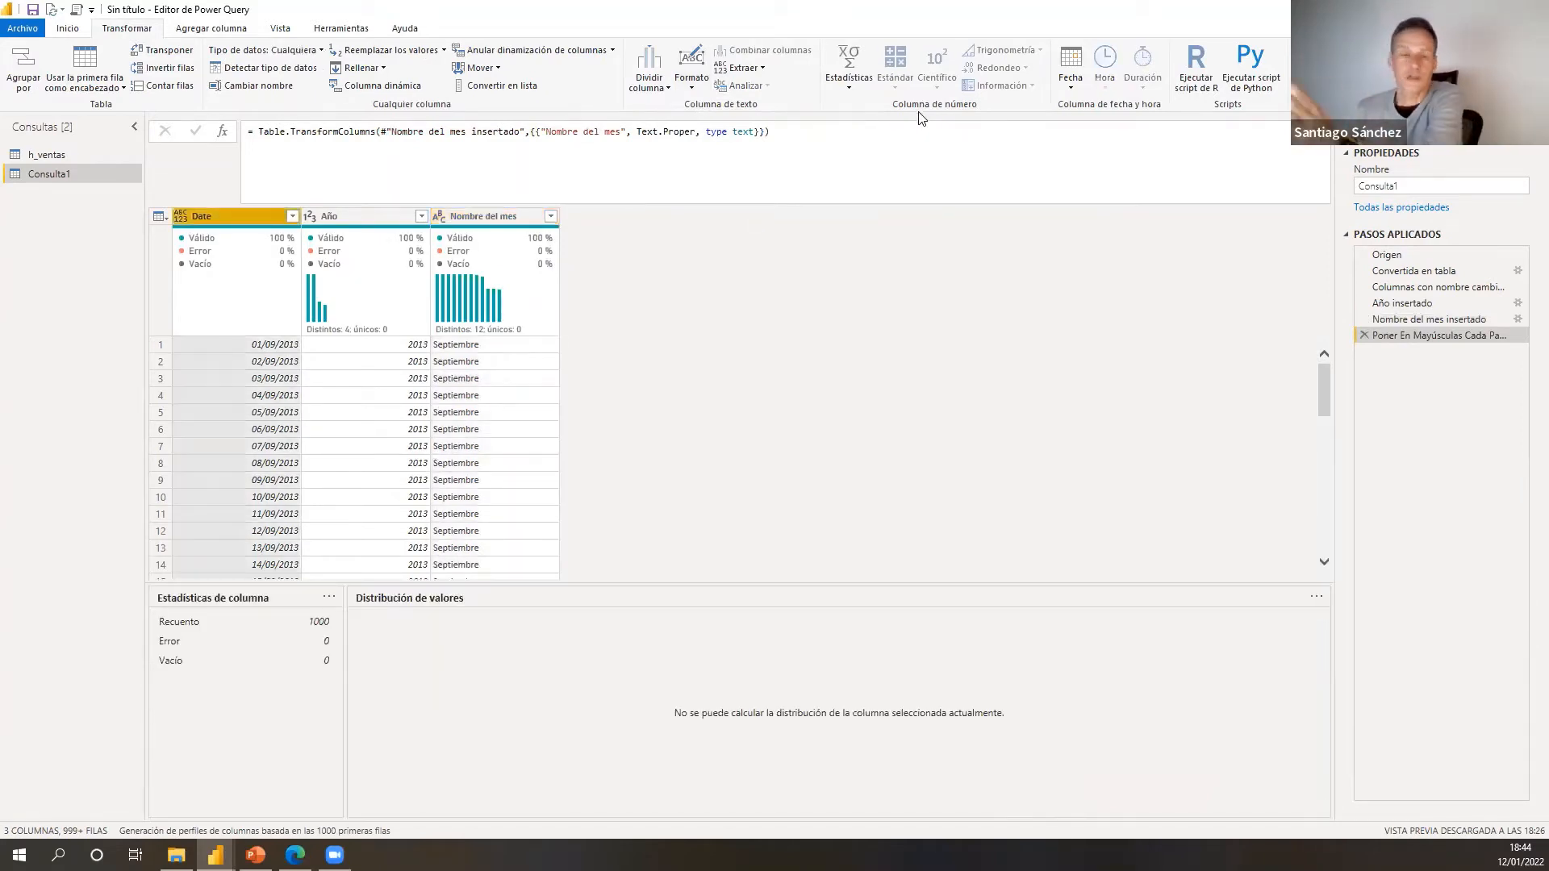
click(1072, 88)
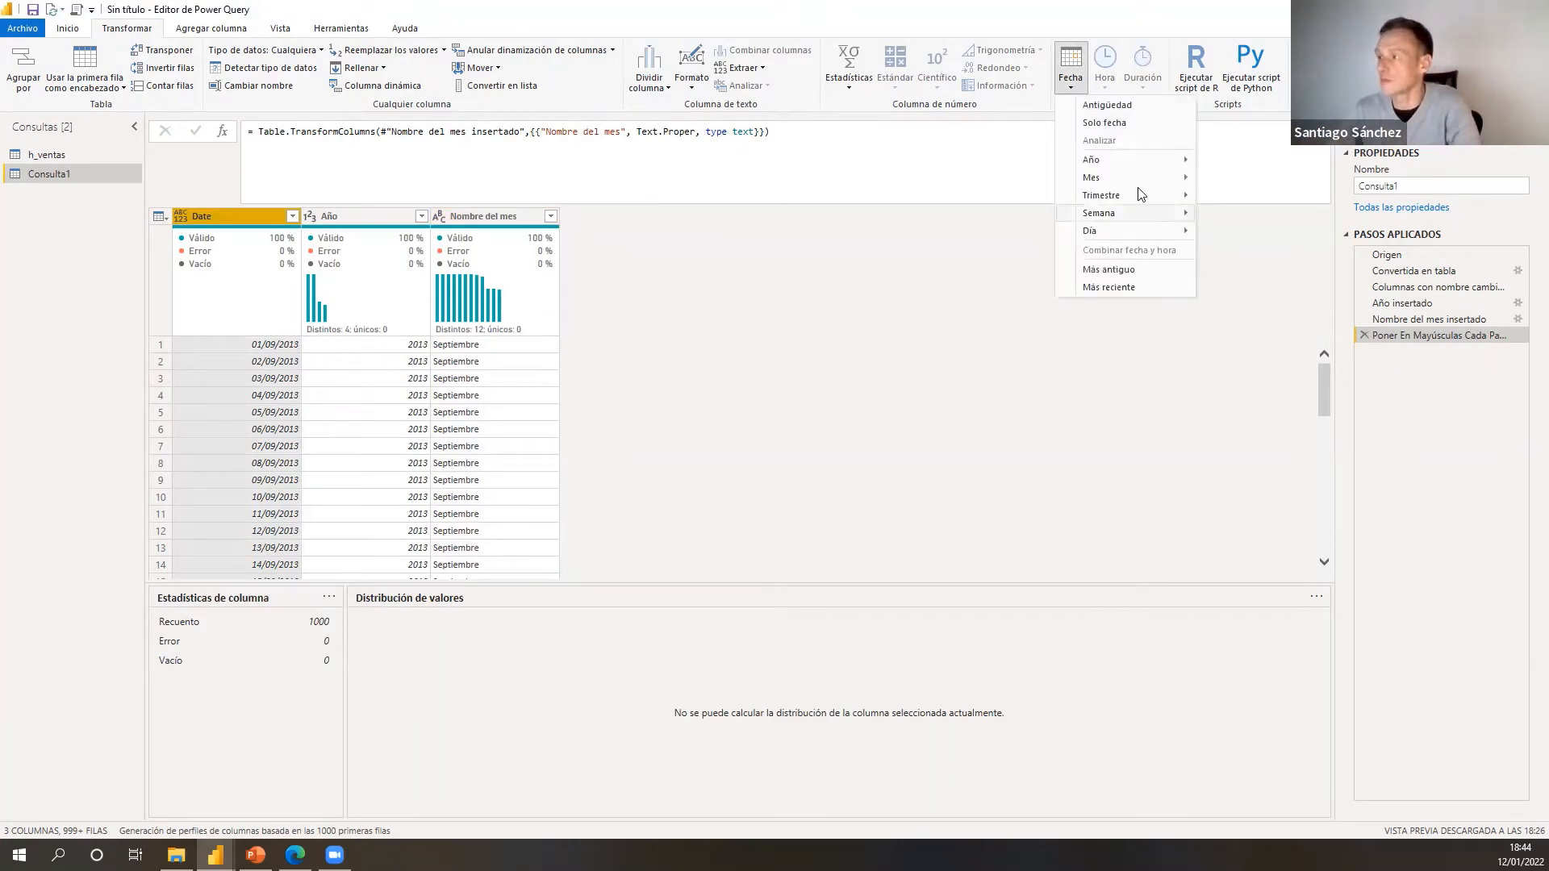
mouse_move(1196, 178)
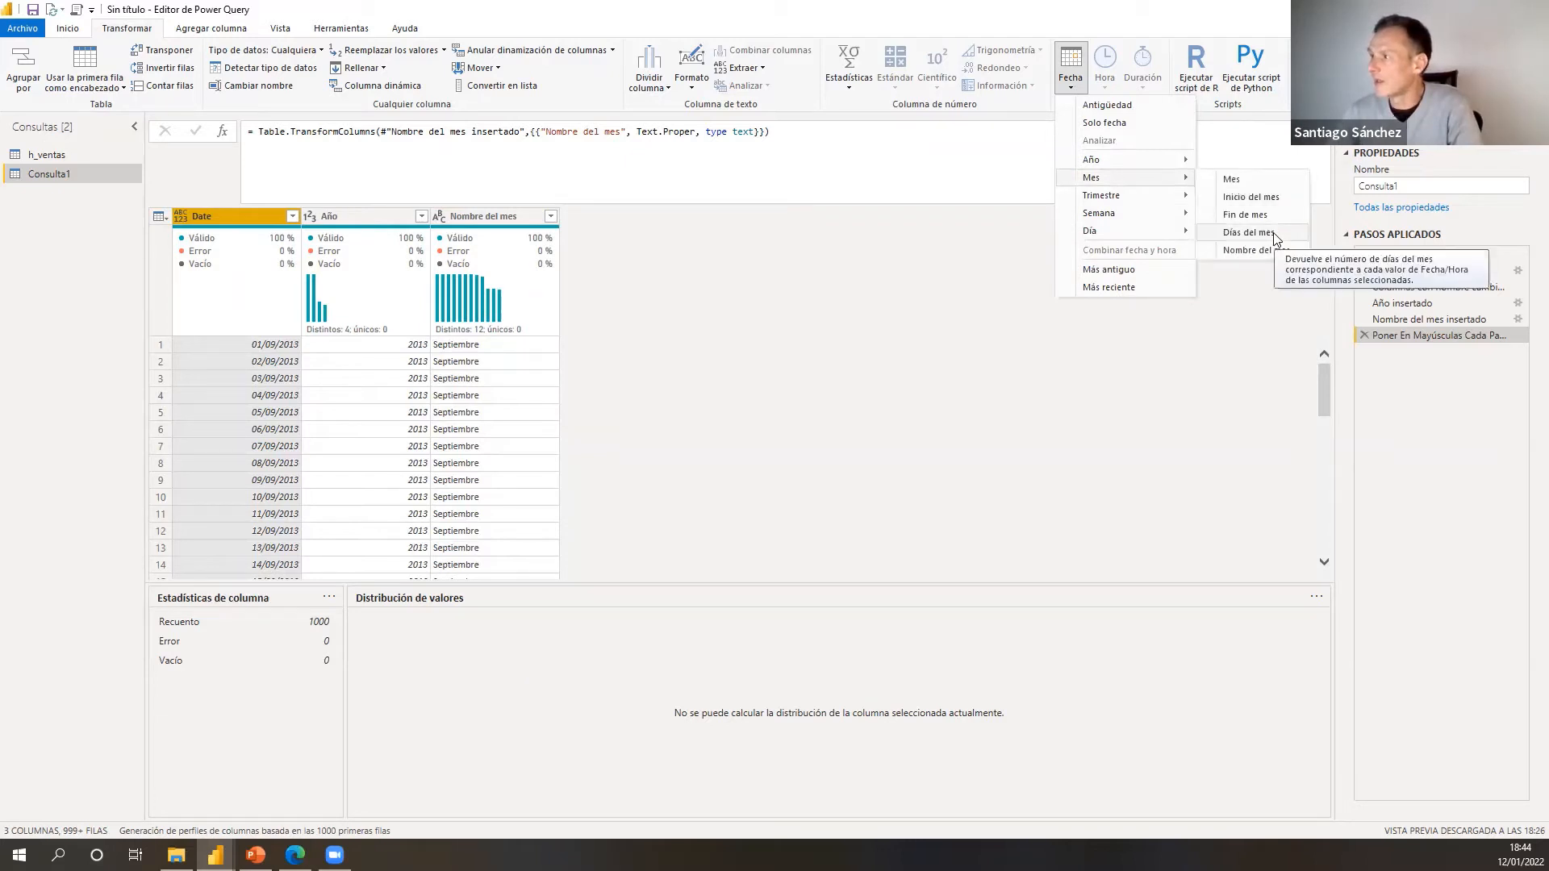
click(1243, 185)
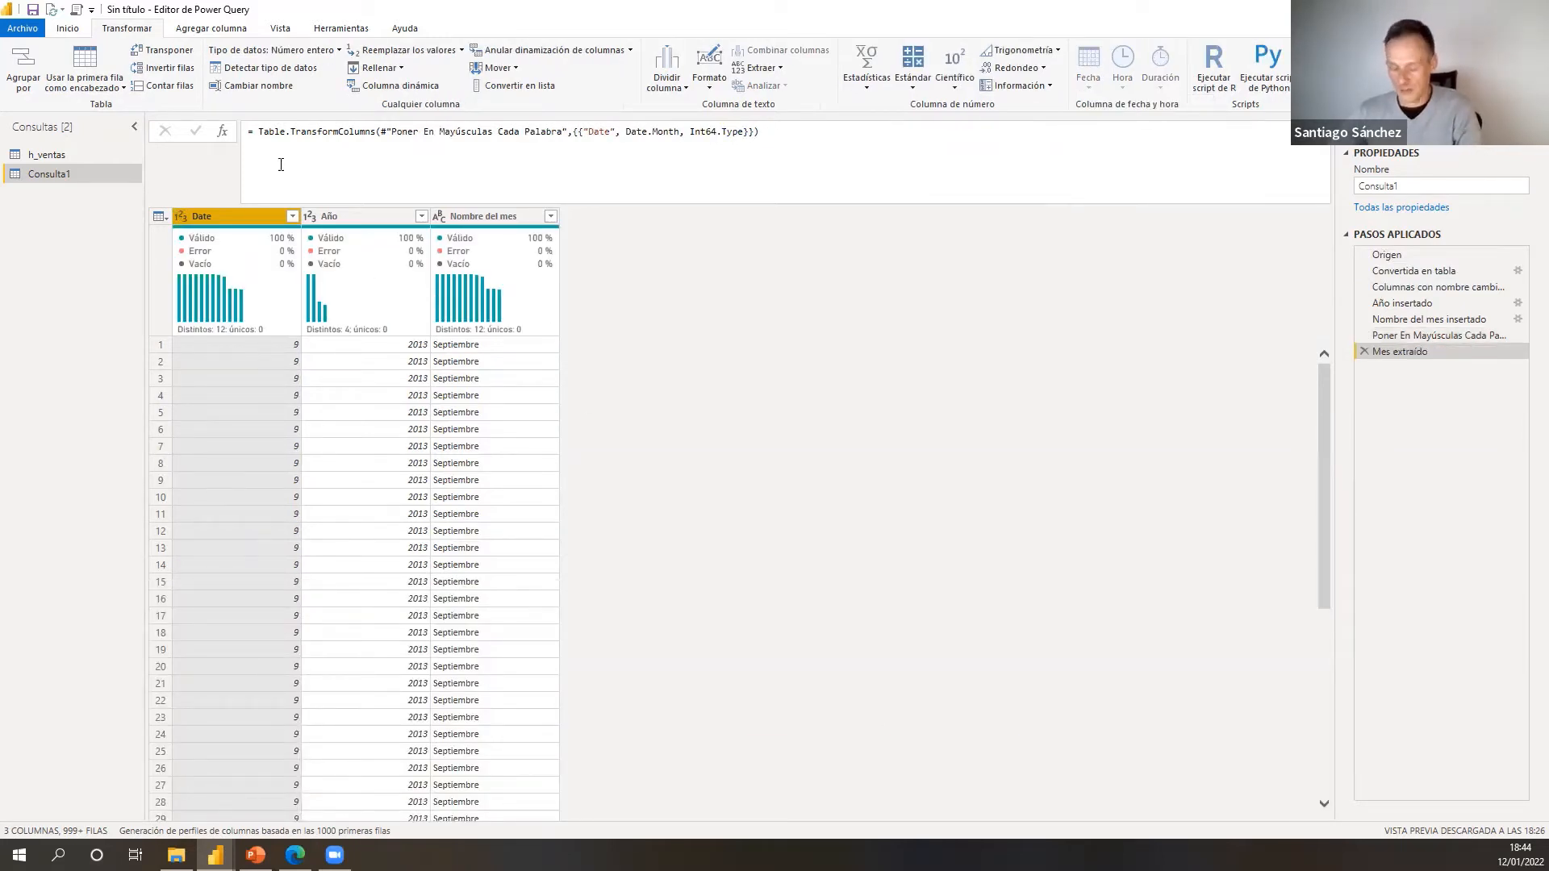
click(1363, 351)
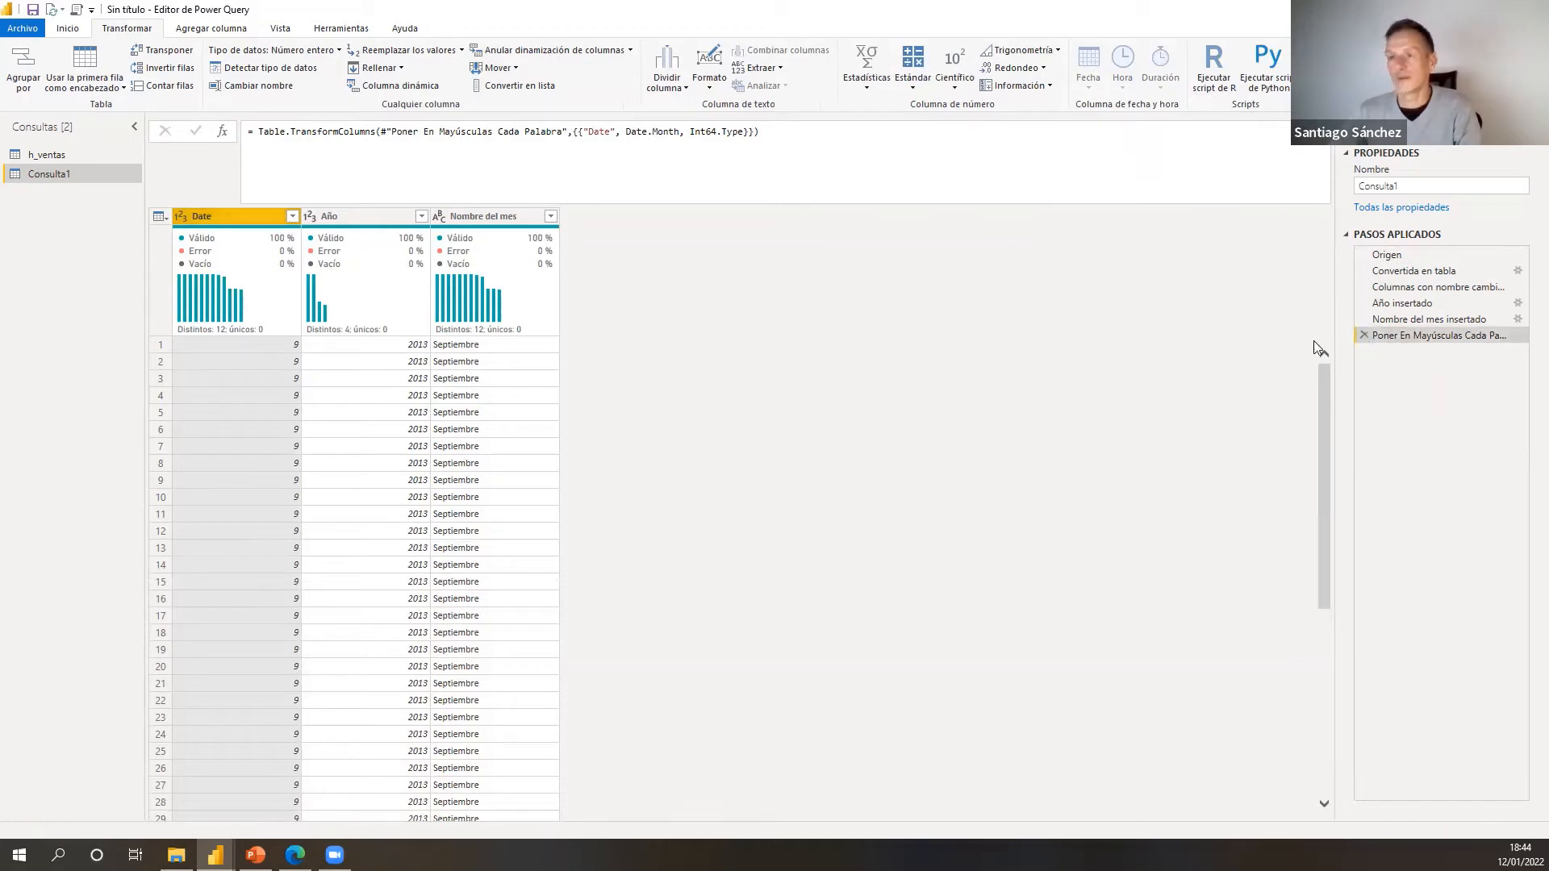
- Add a month number column (Mes) derived from the Date column, keeping Date intact
click(221, 30)
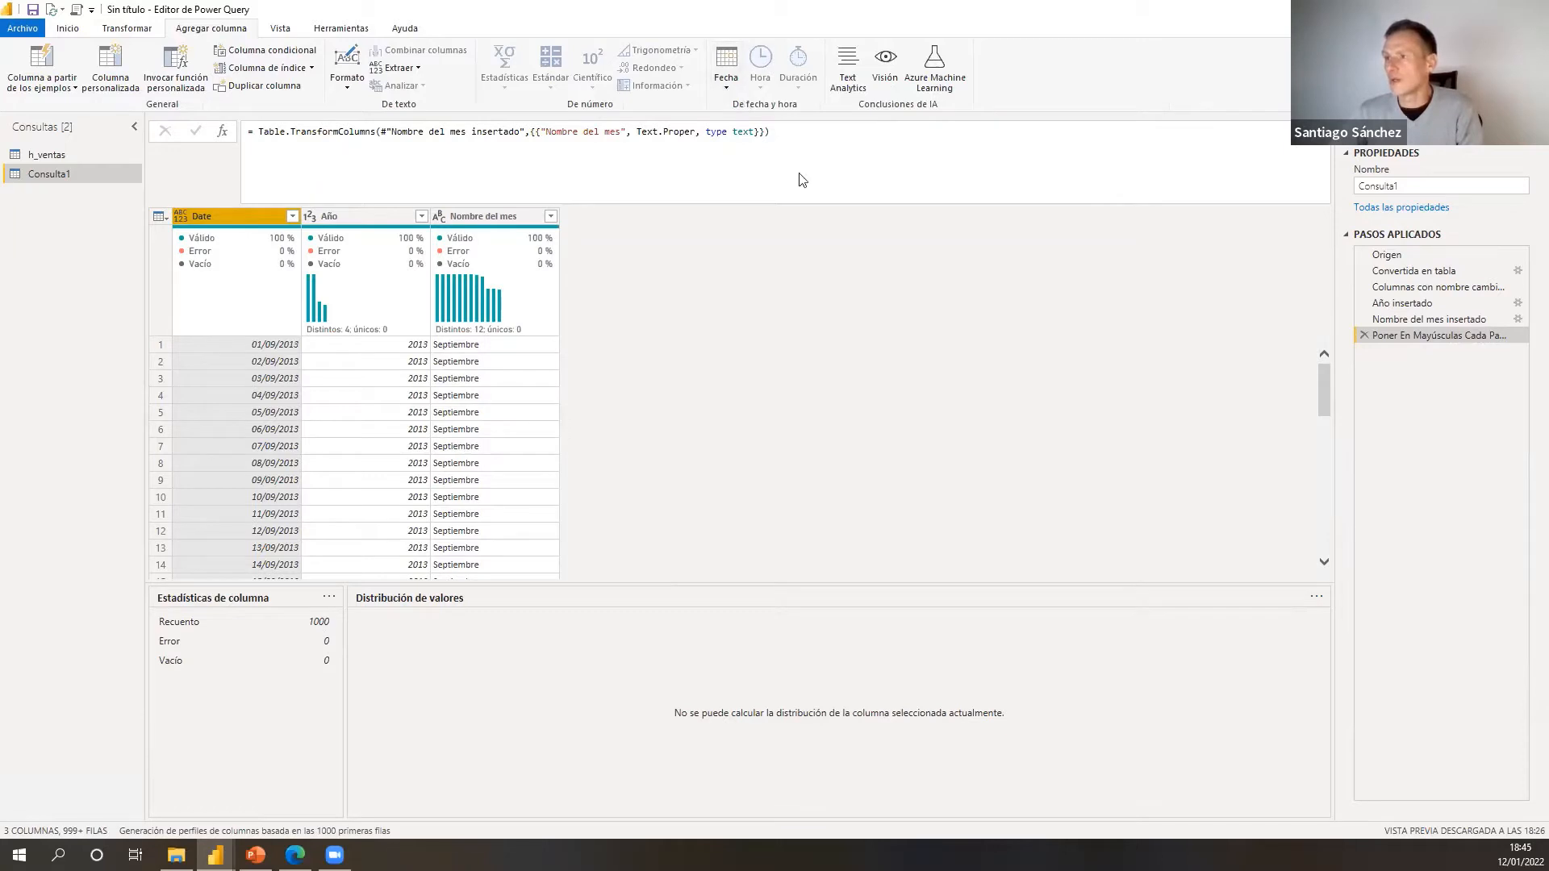
click(727, 69)
click(883, 179)
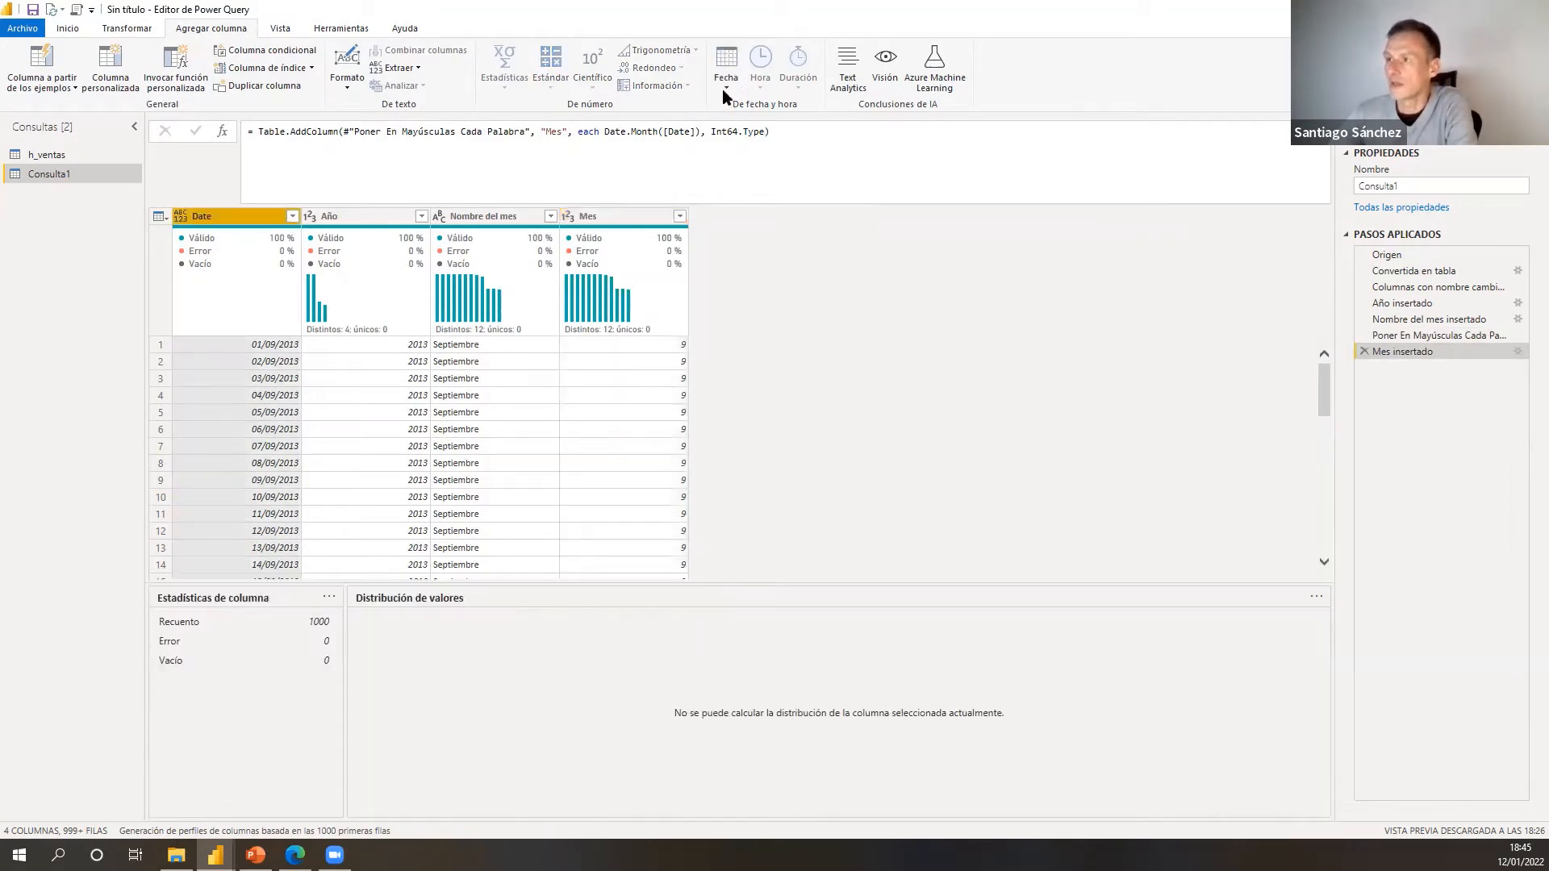
click(724, 84)
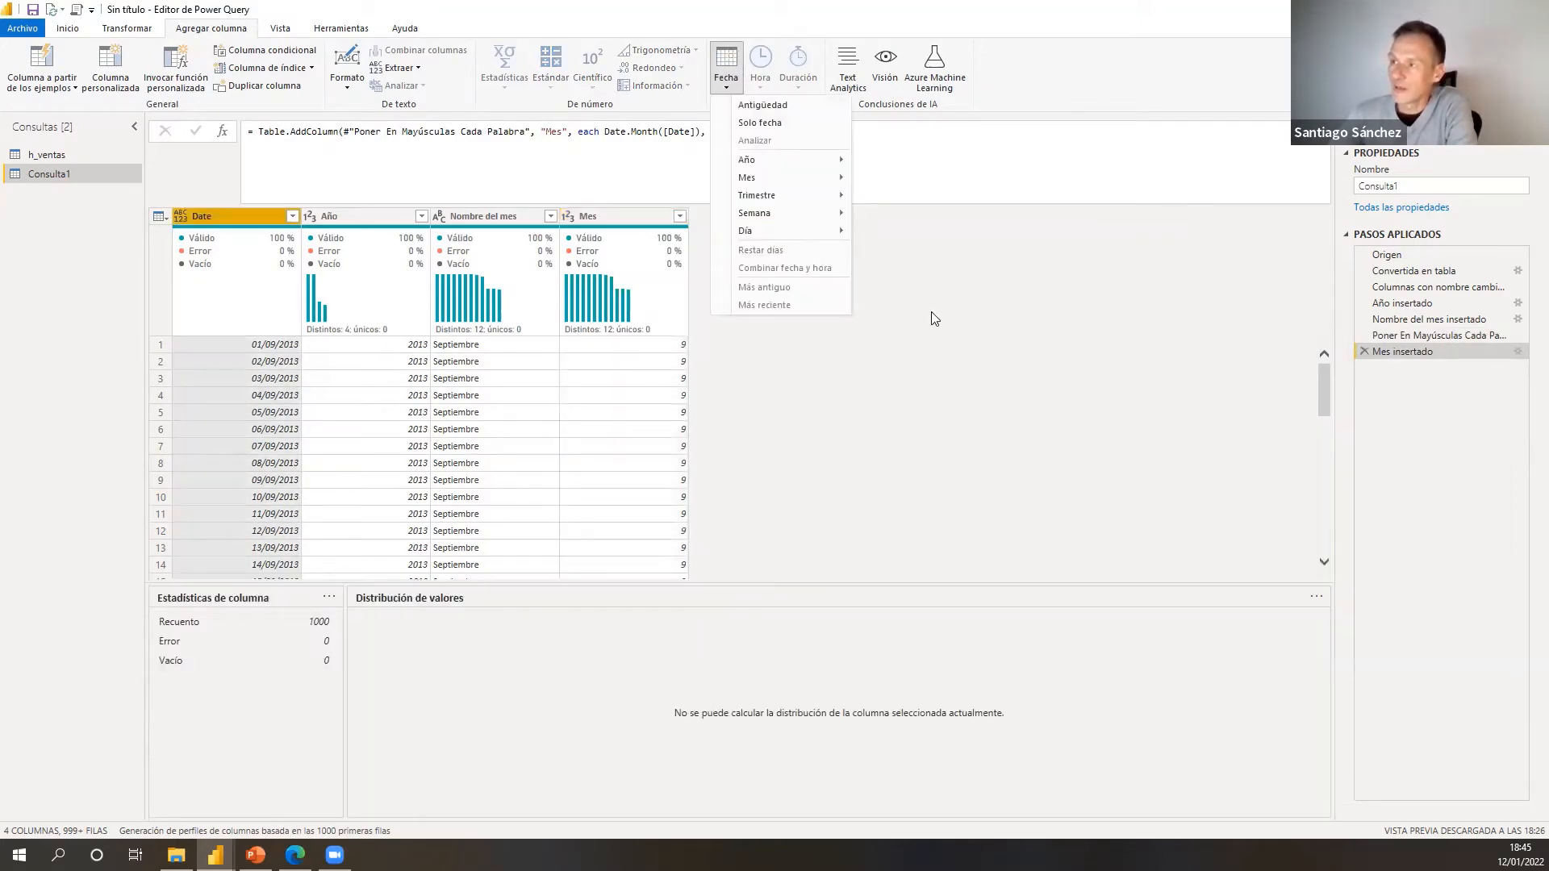
mouse_move(787, 230)
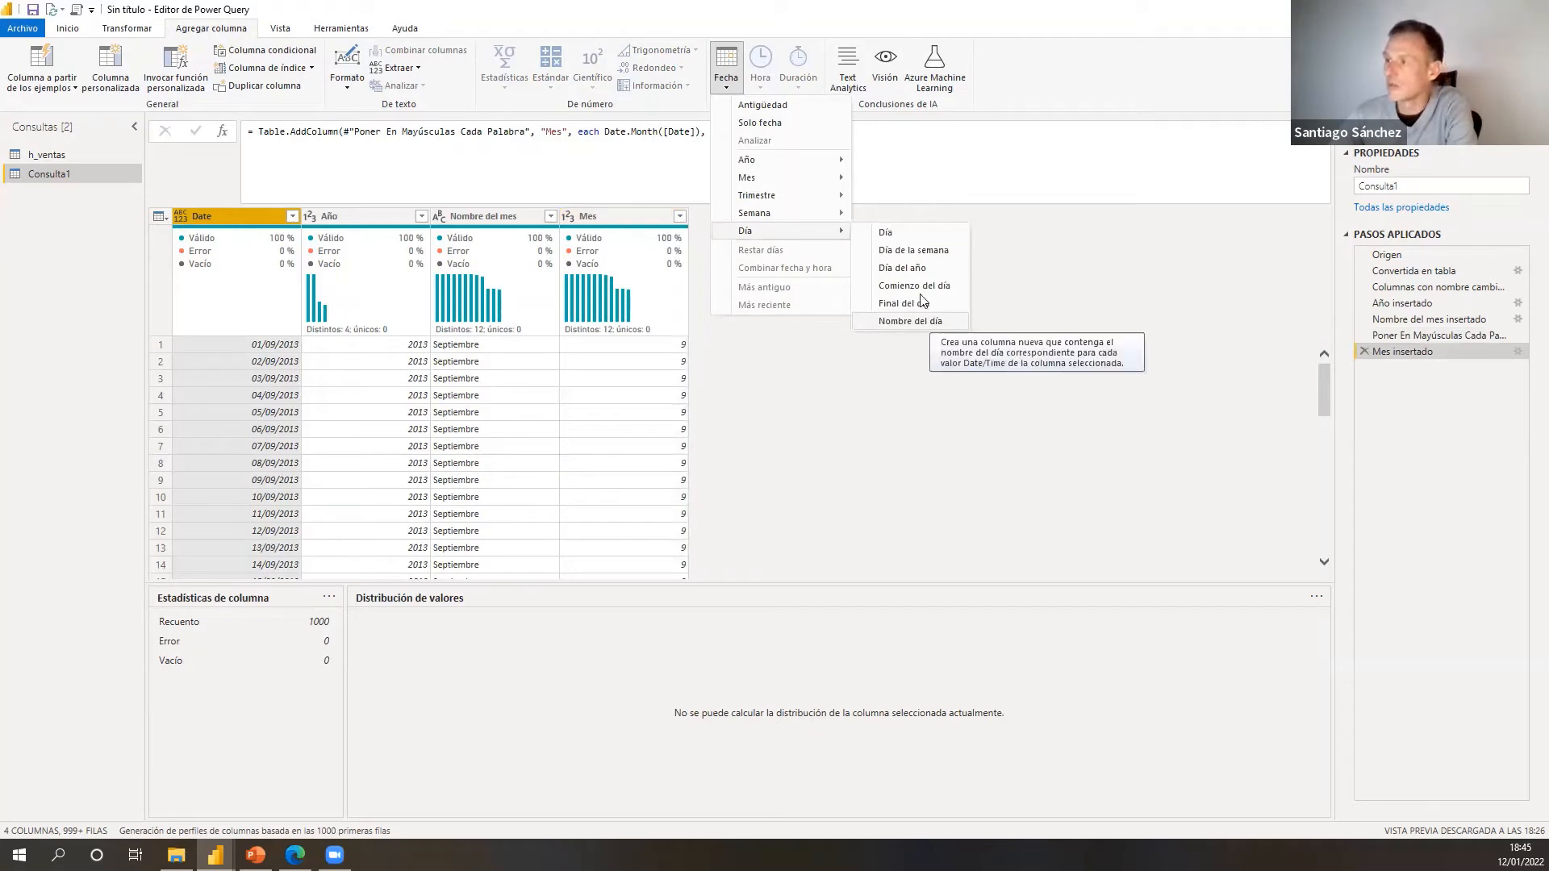
mouse_move(827, 211)
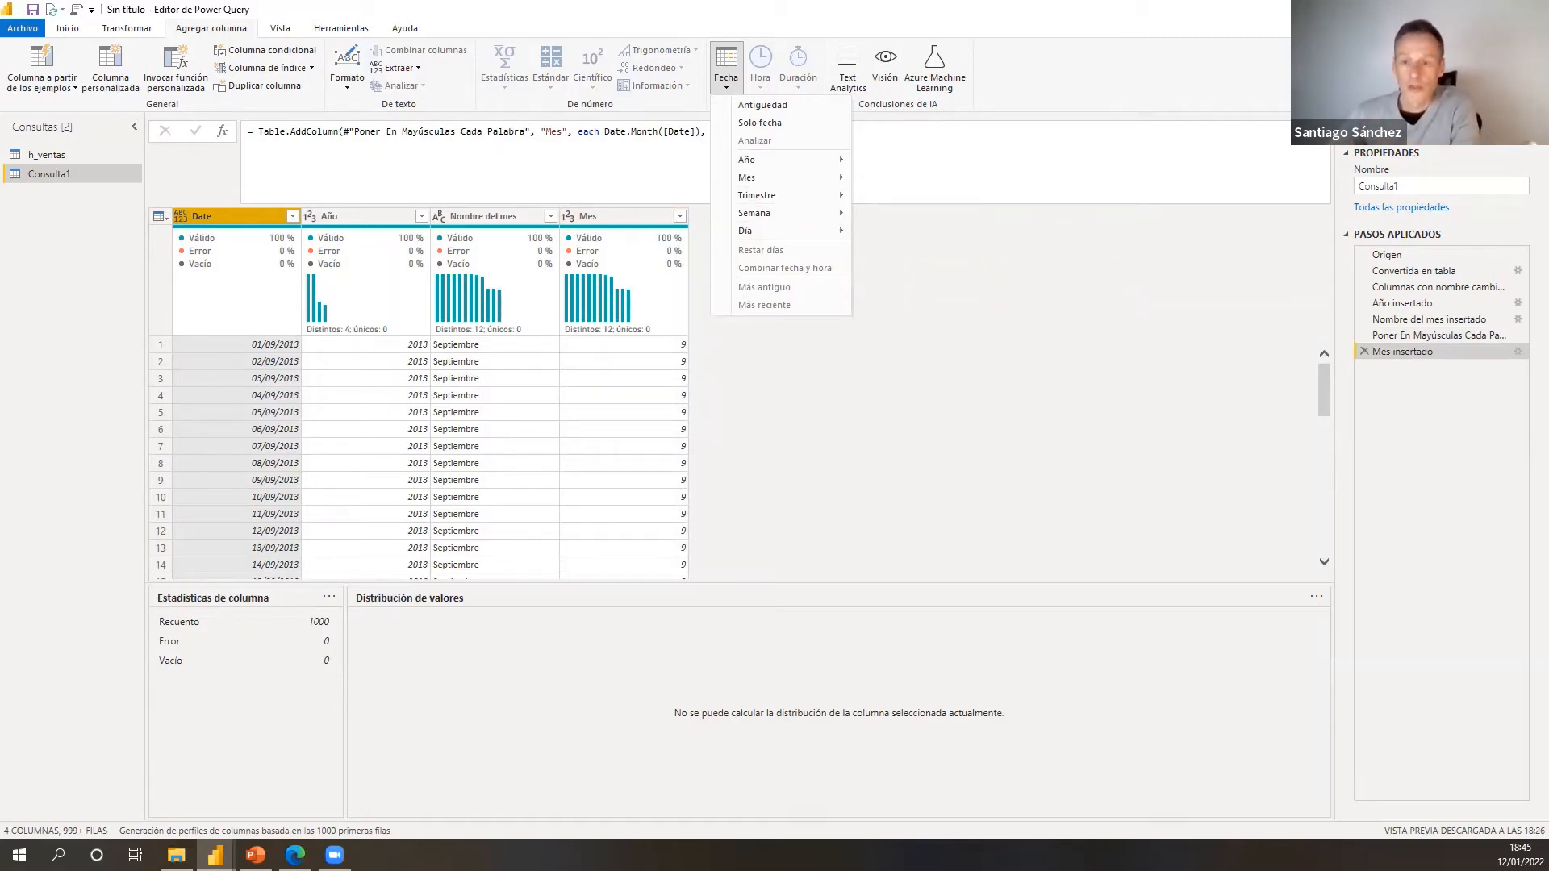
key(alt+Tab)
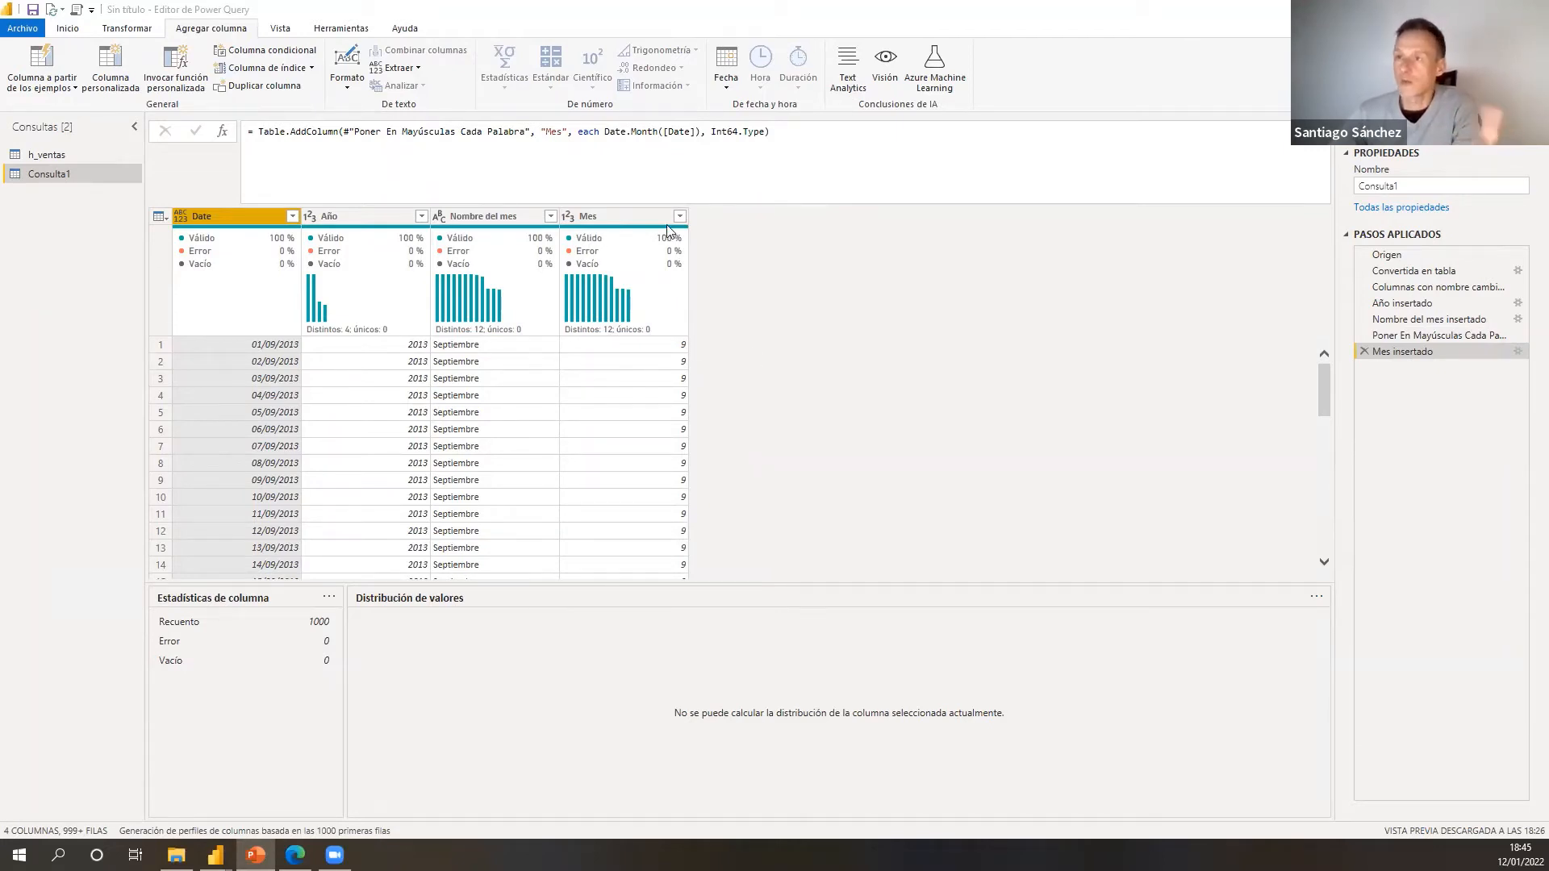
- Close the query editor and apply the pending changes to the data model
click(72, 32)
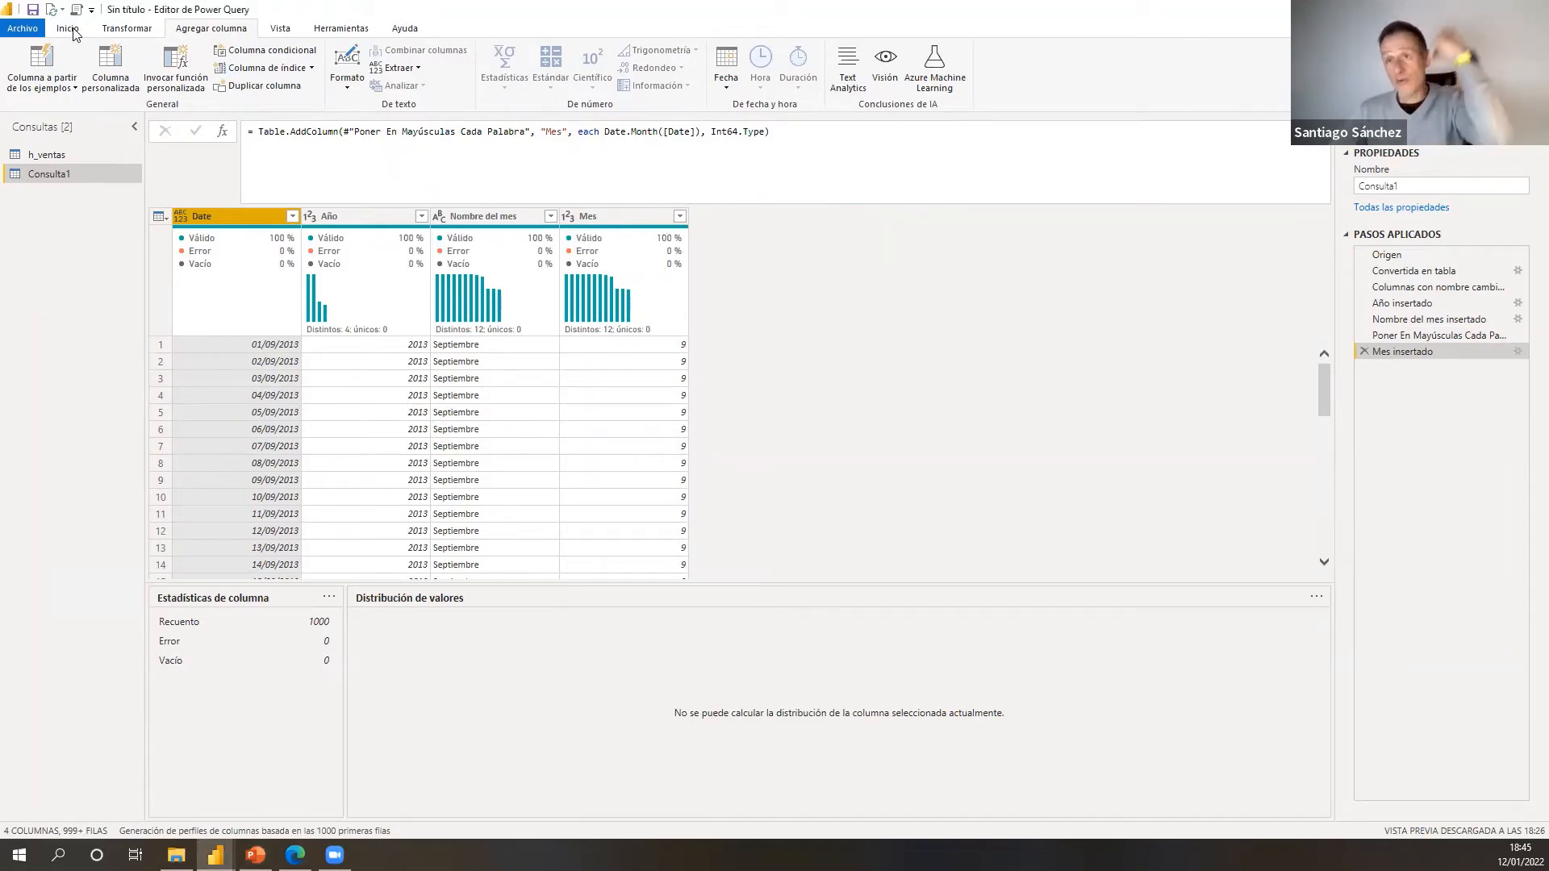
click(71, 30)
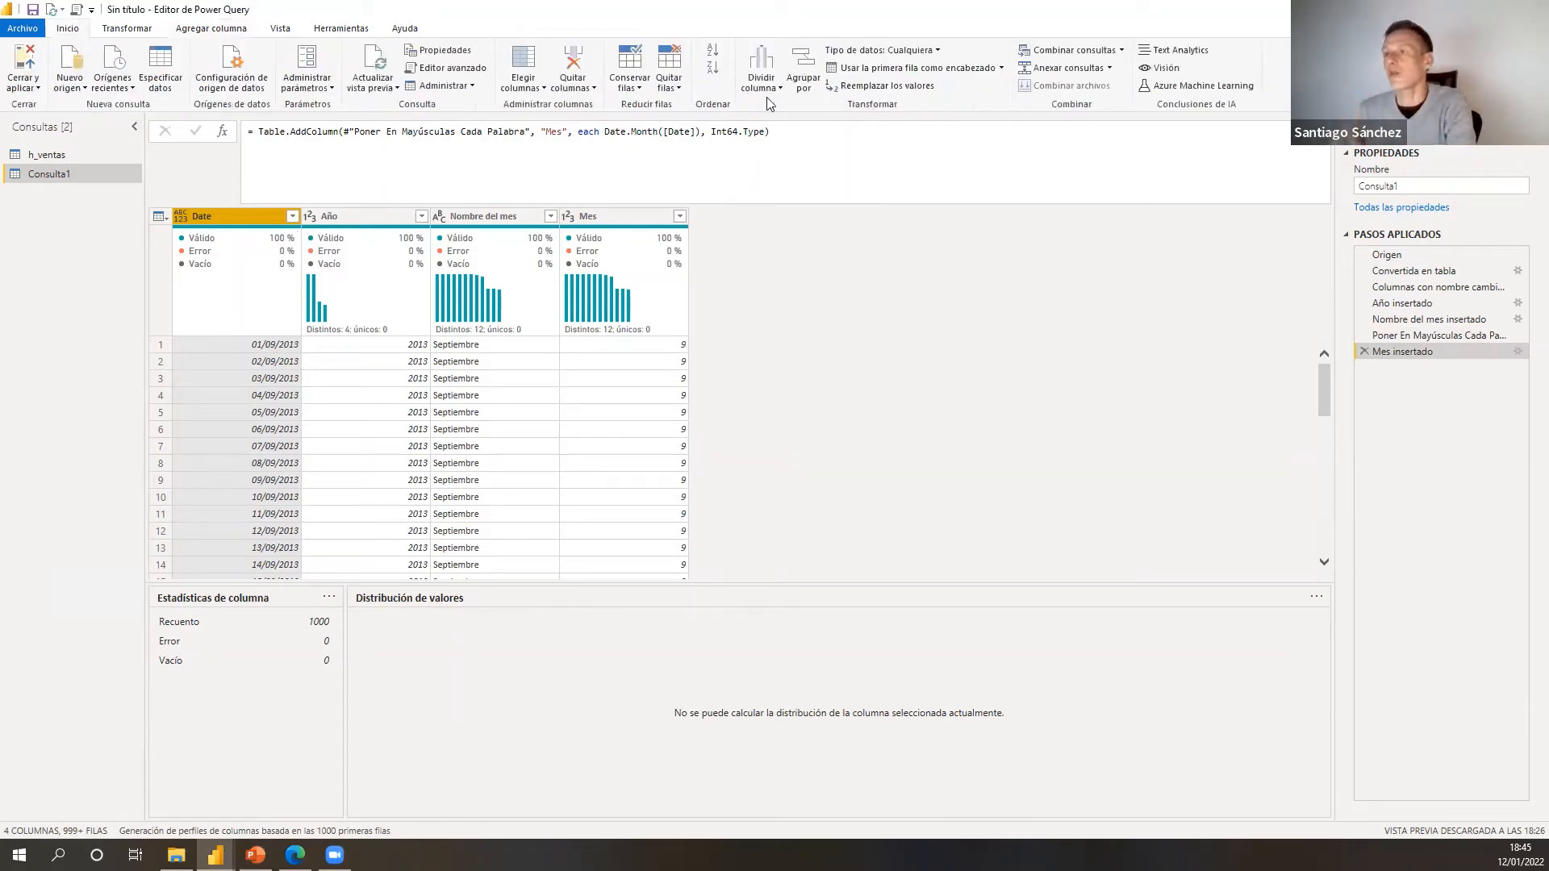
click(38, 88)
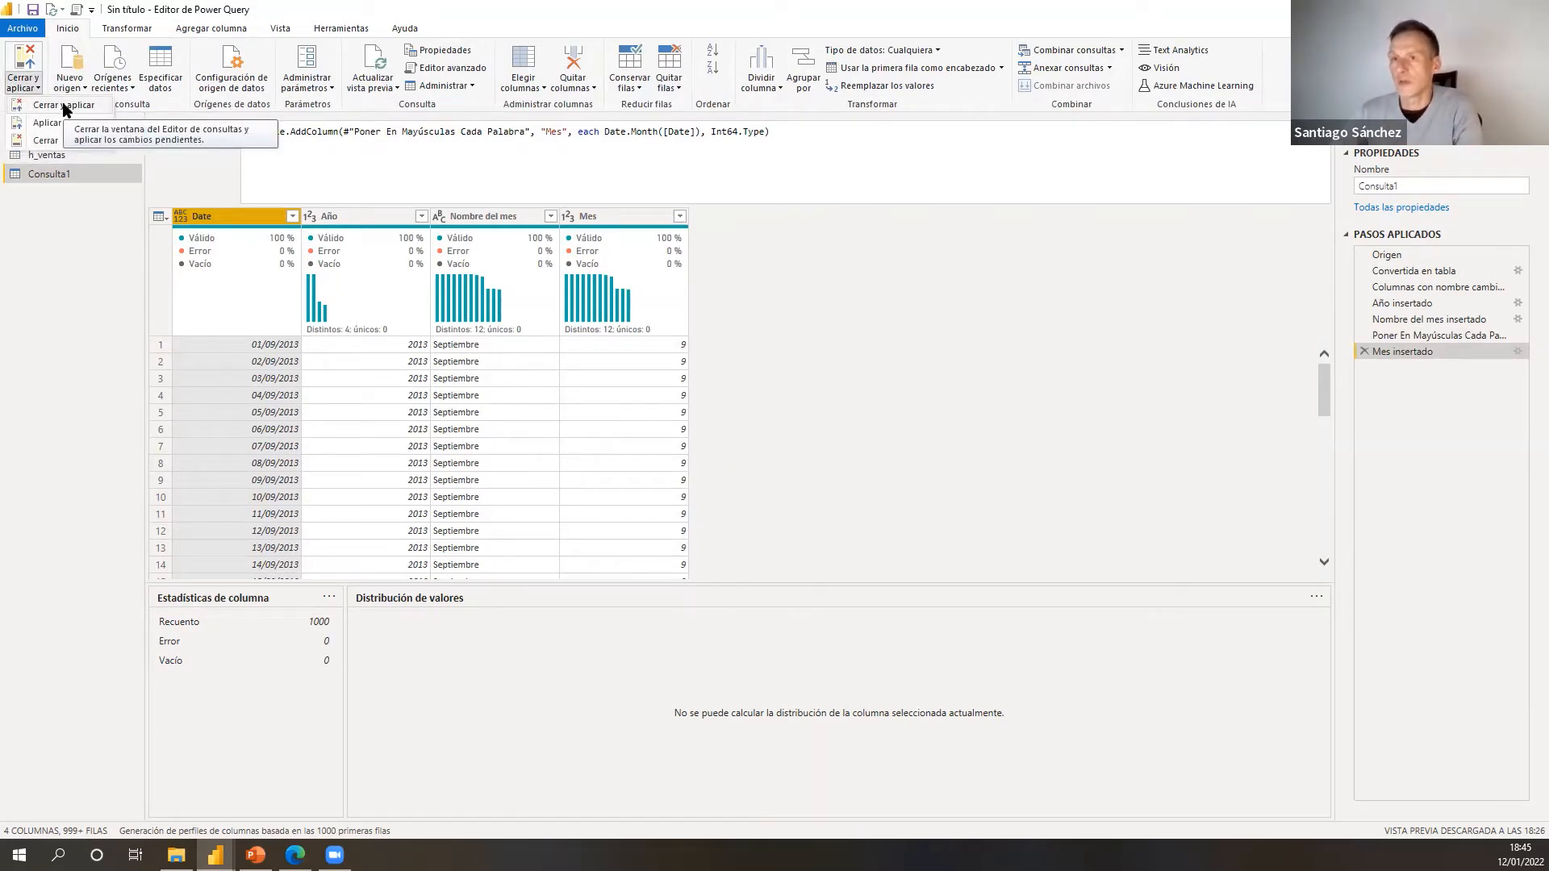
click(64, 106)
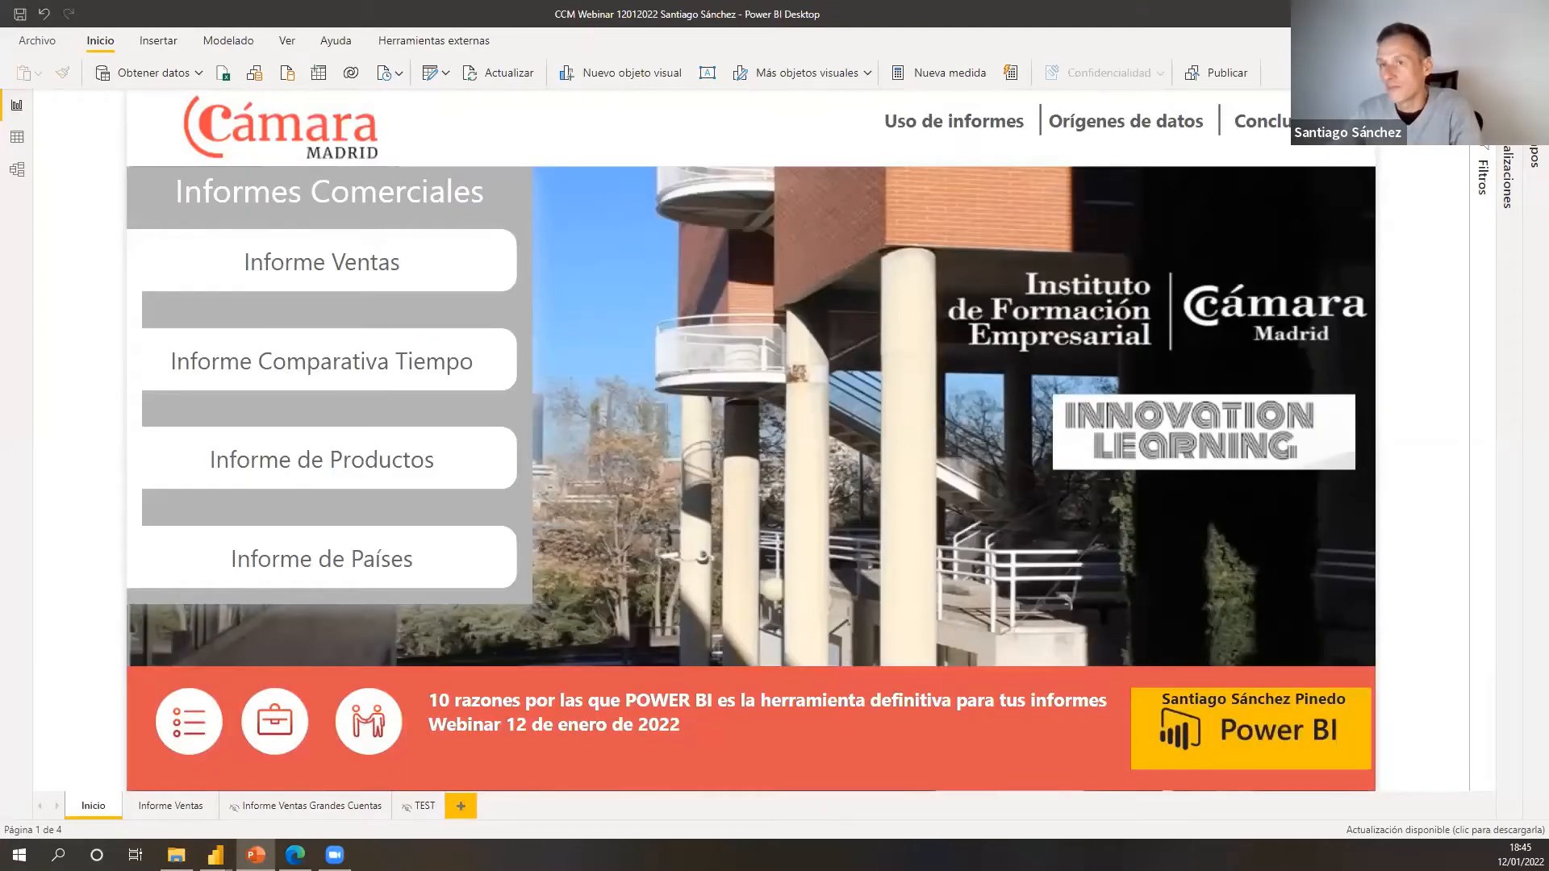
- Return to the untitled report's data view and expand the Consulta1 table to examine its fields
click(1450, 13)
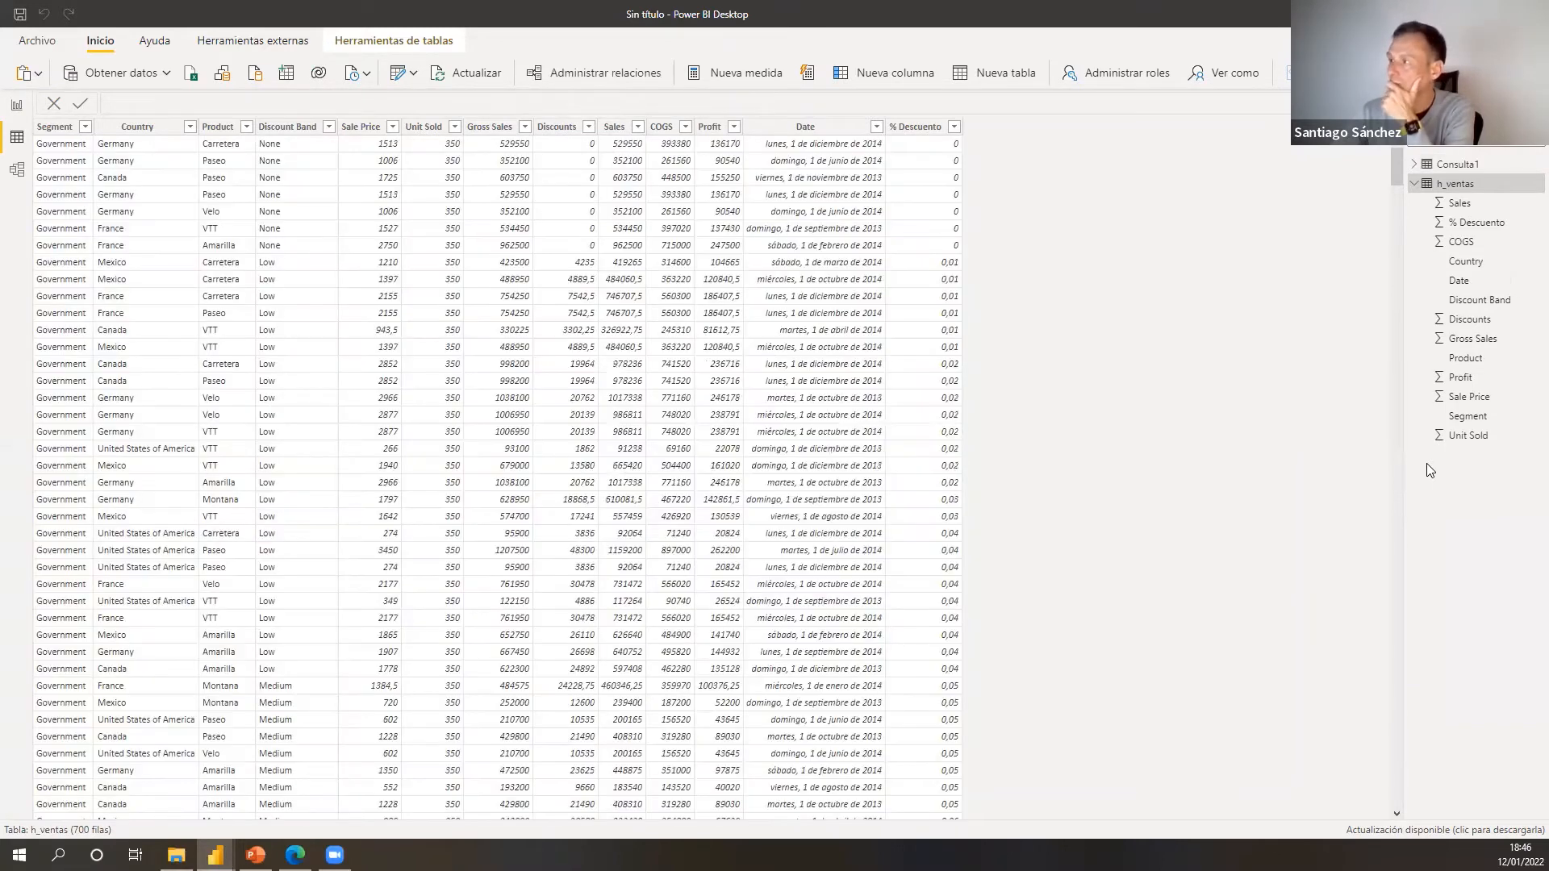
click(1420, 166)
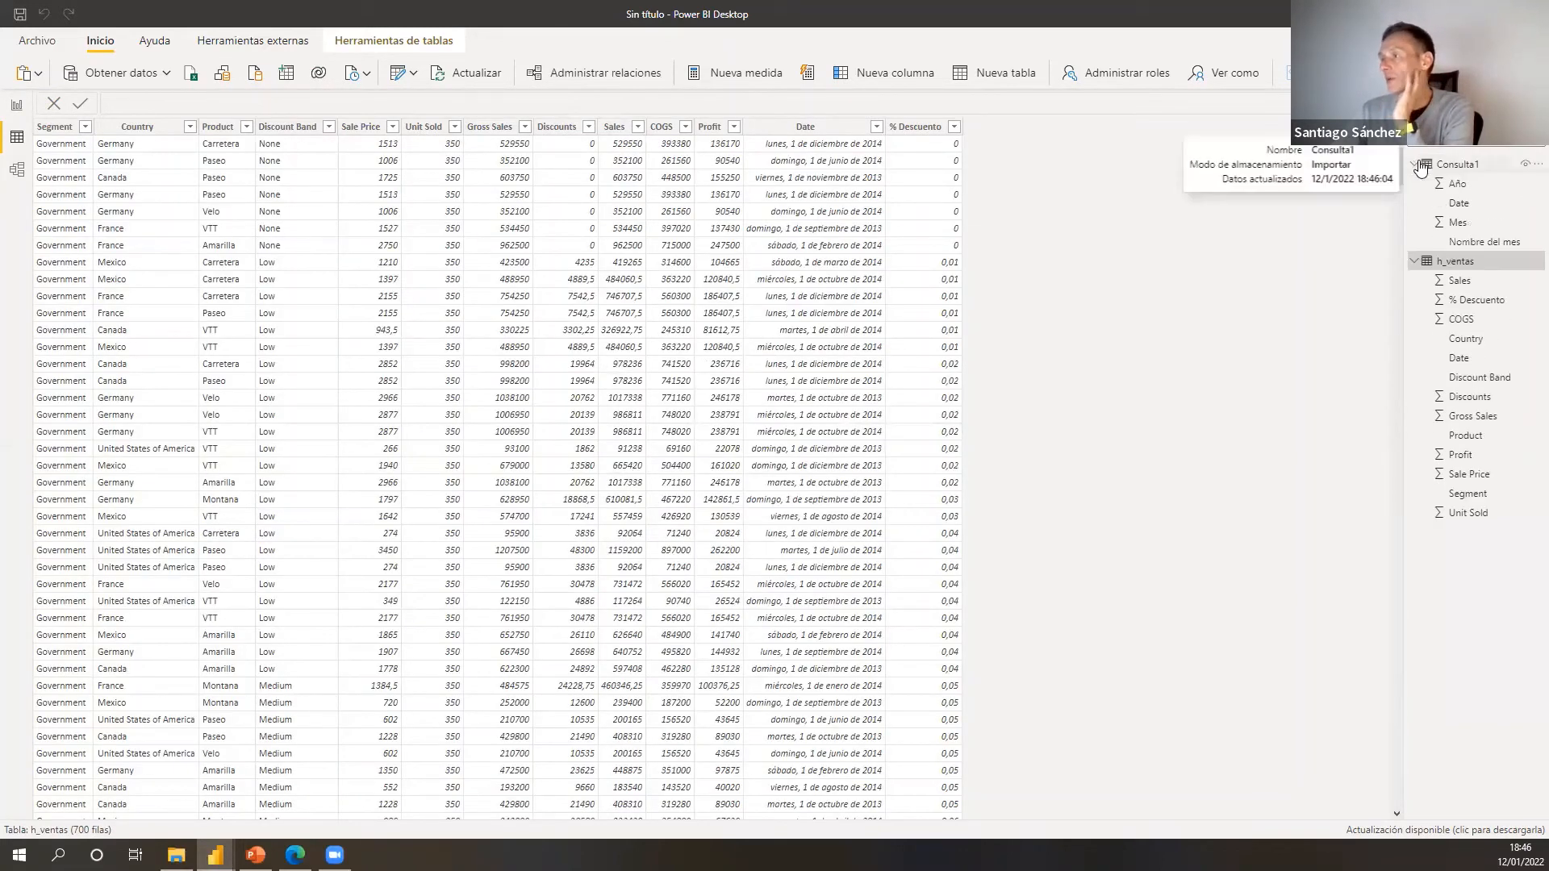
- Rename the Consulta1 table as d_calnedario in the data model
double_click(1473, 166)
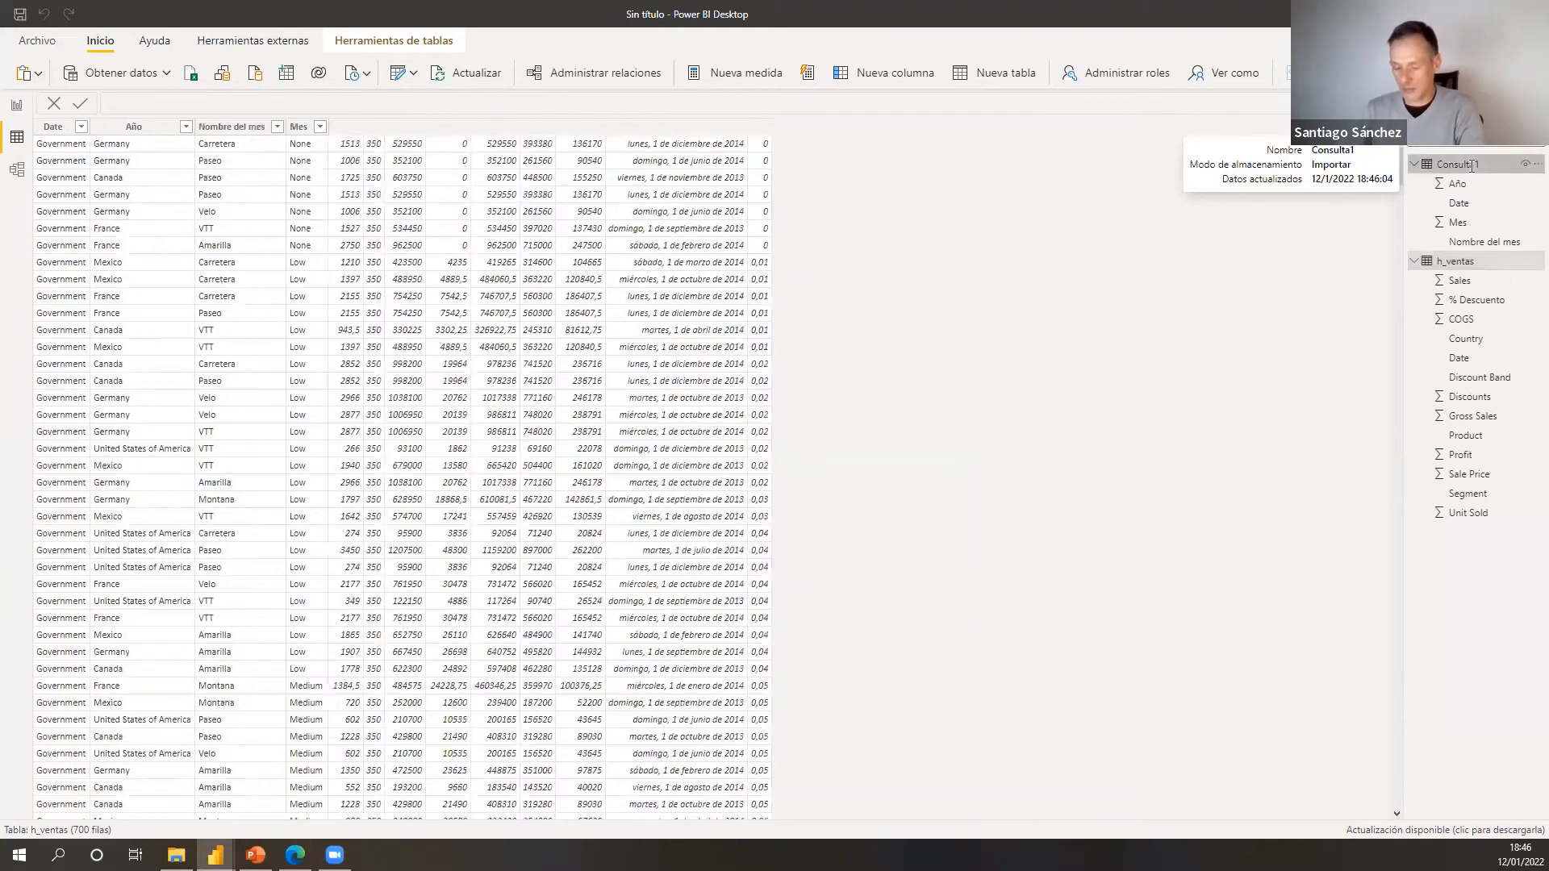
text(d_calne)
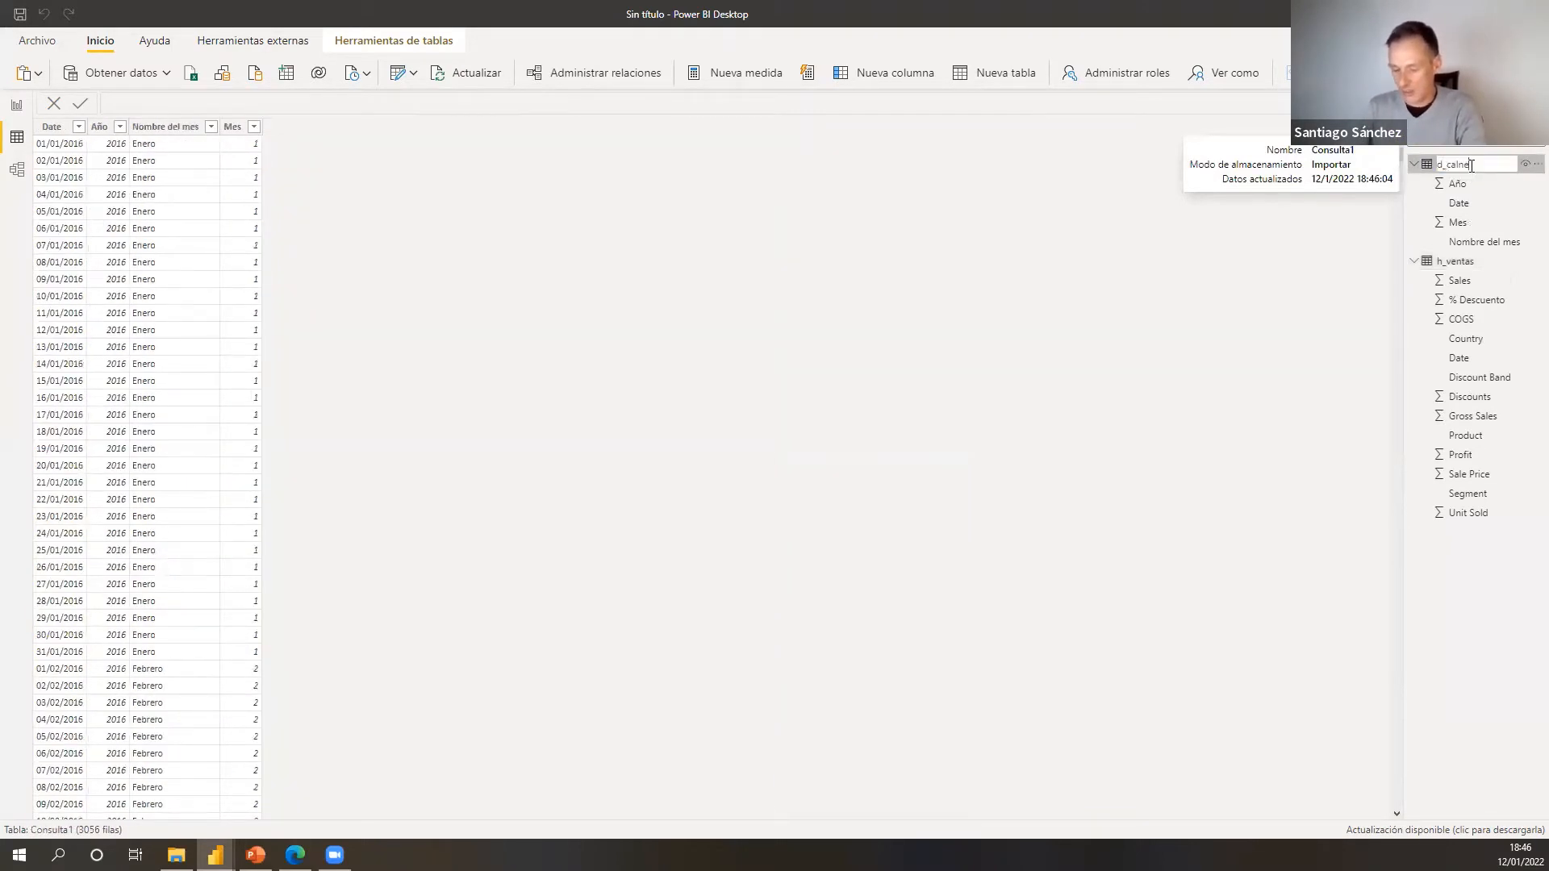
text(dario)
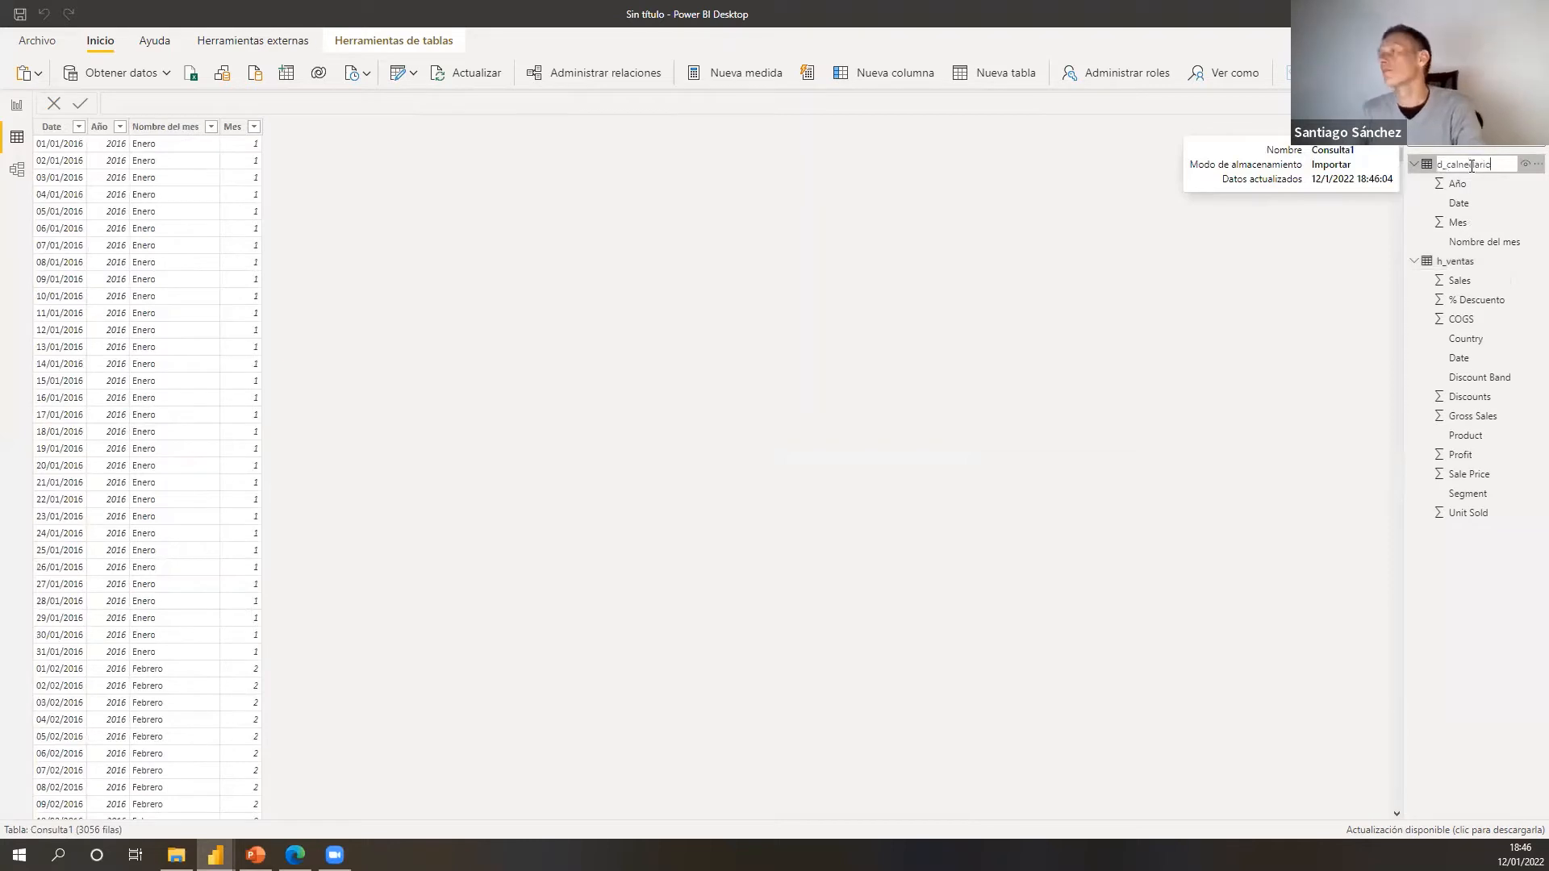
key(Return)
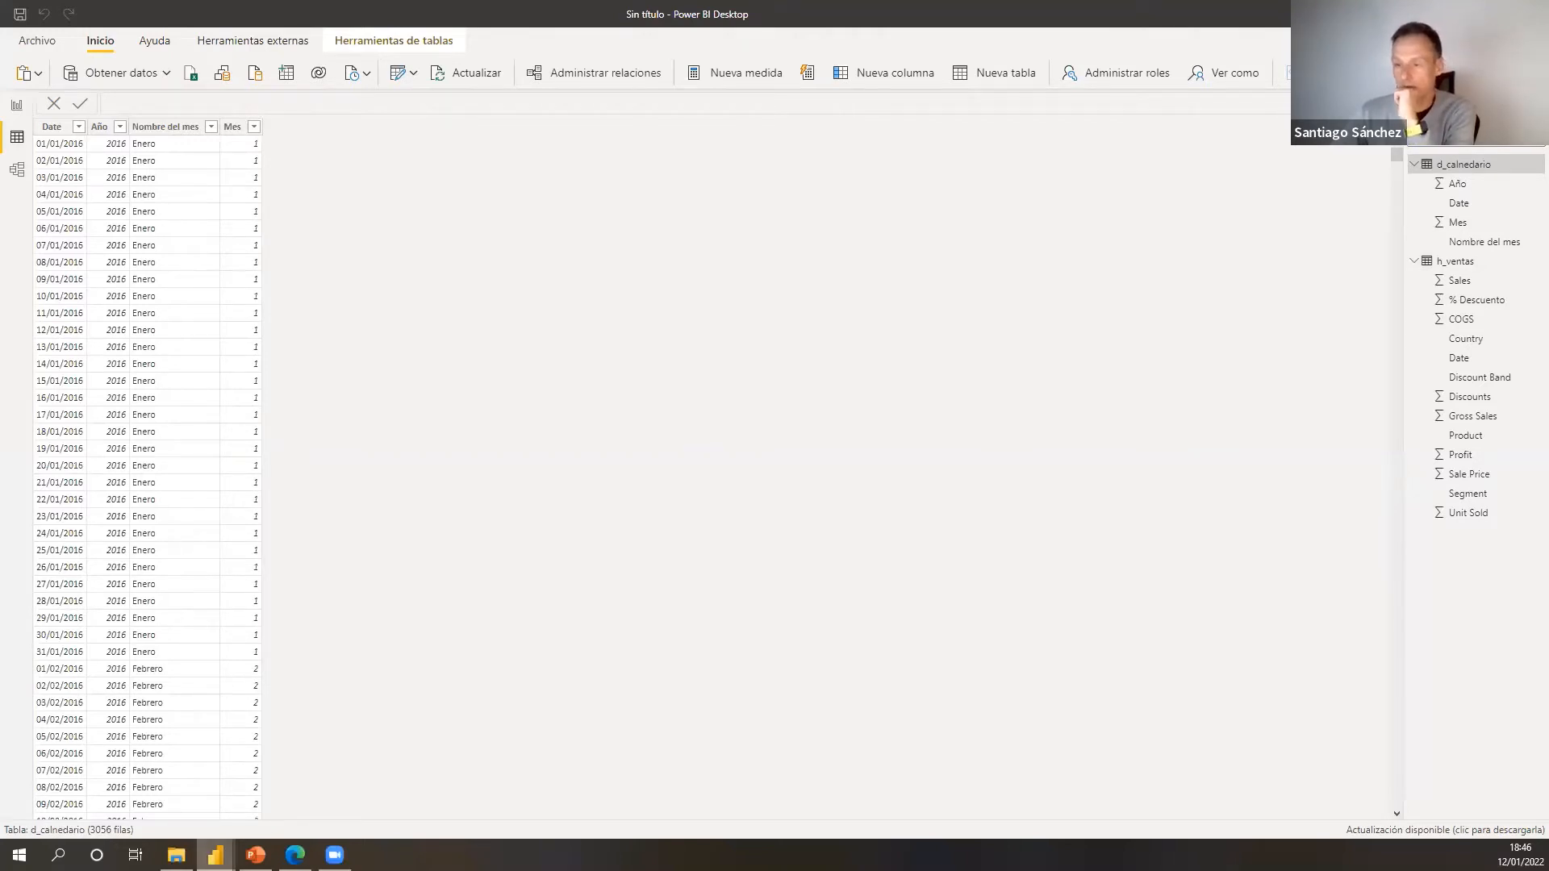
- Switch to the published Power BI report in the browser, view its Informe Ventas page, and return to the untitled report in Power BI Desktop
key(alt+Tab)
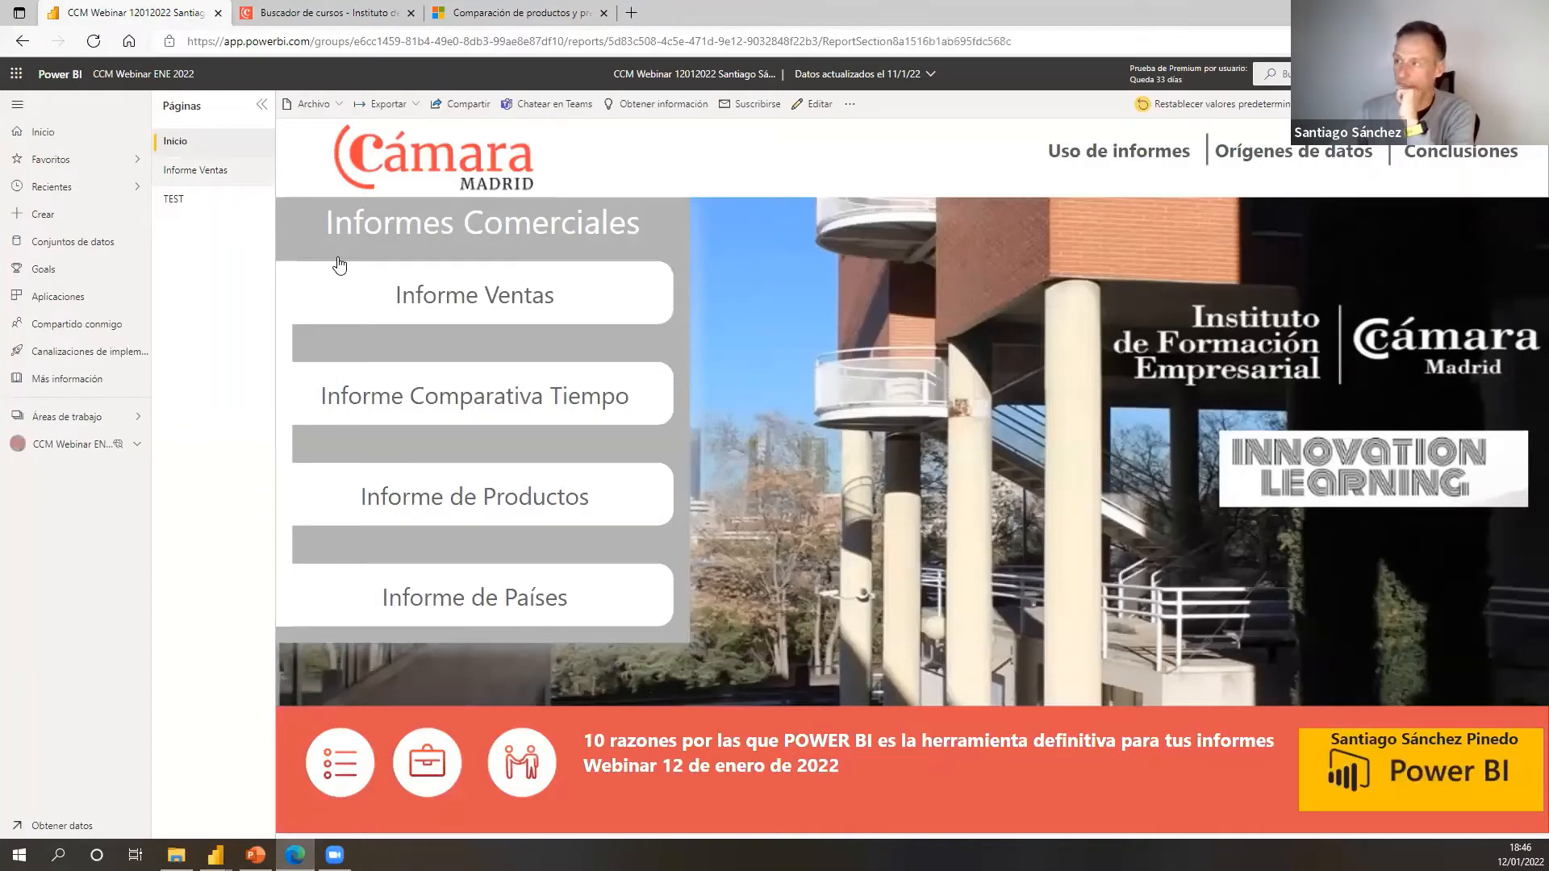
click(198, 171)
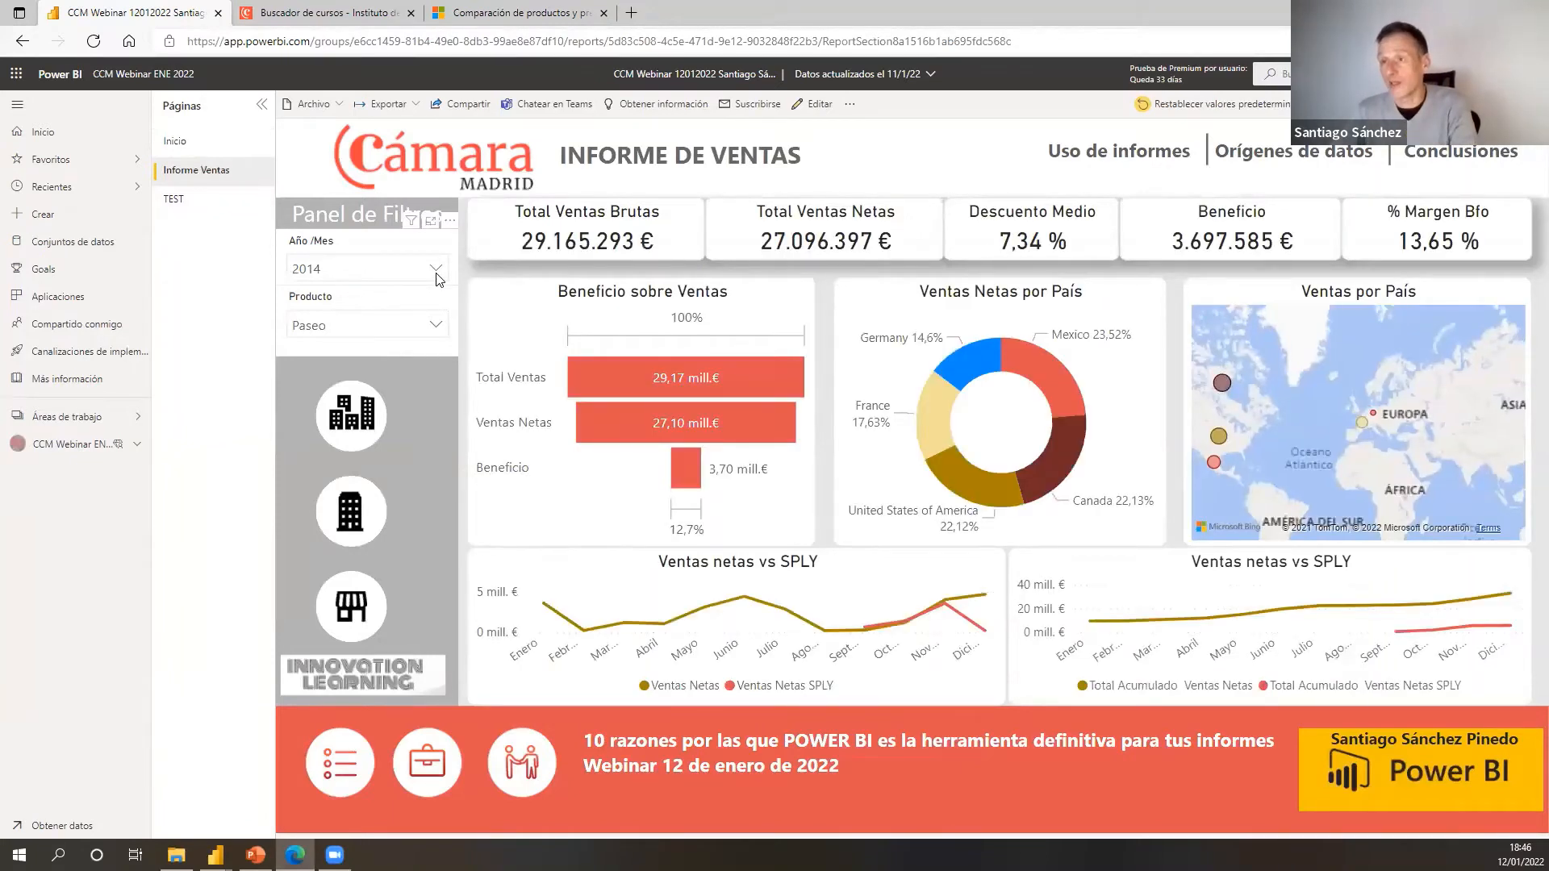
key(alt+Tab)
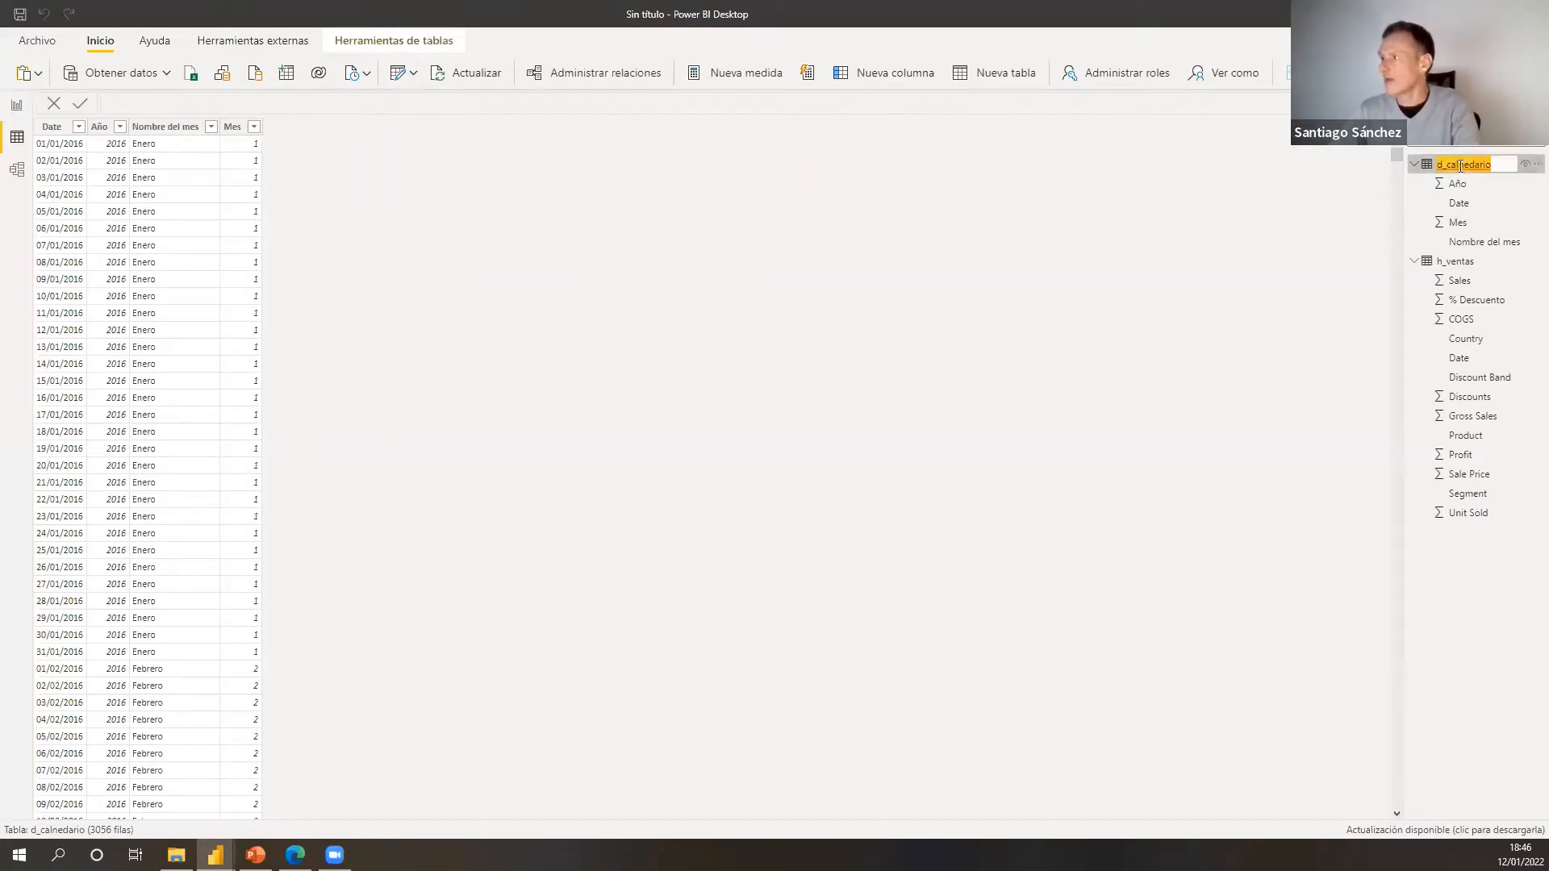
- Correct the misspelled name of the calendar table to d_calendario
key(Left)
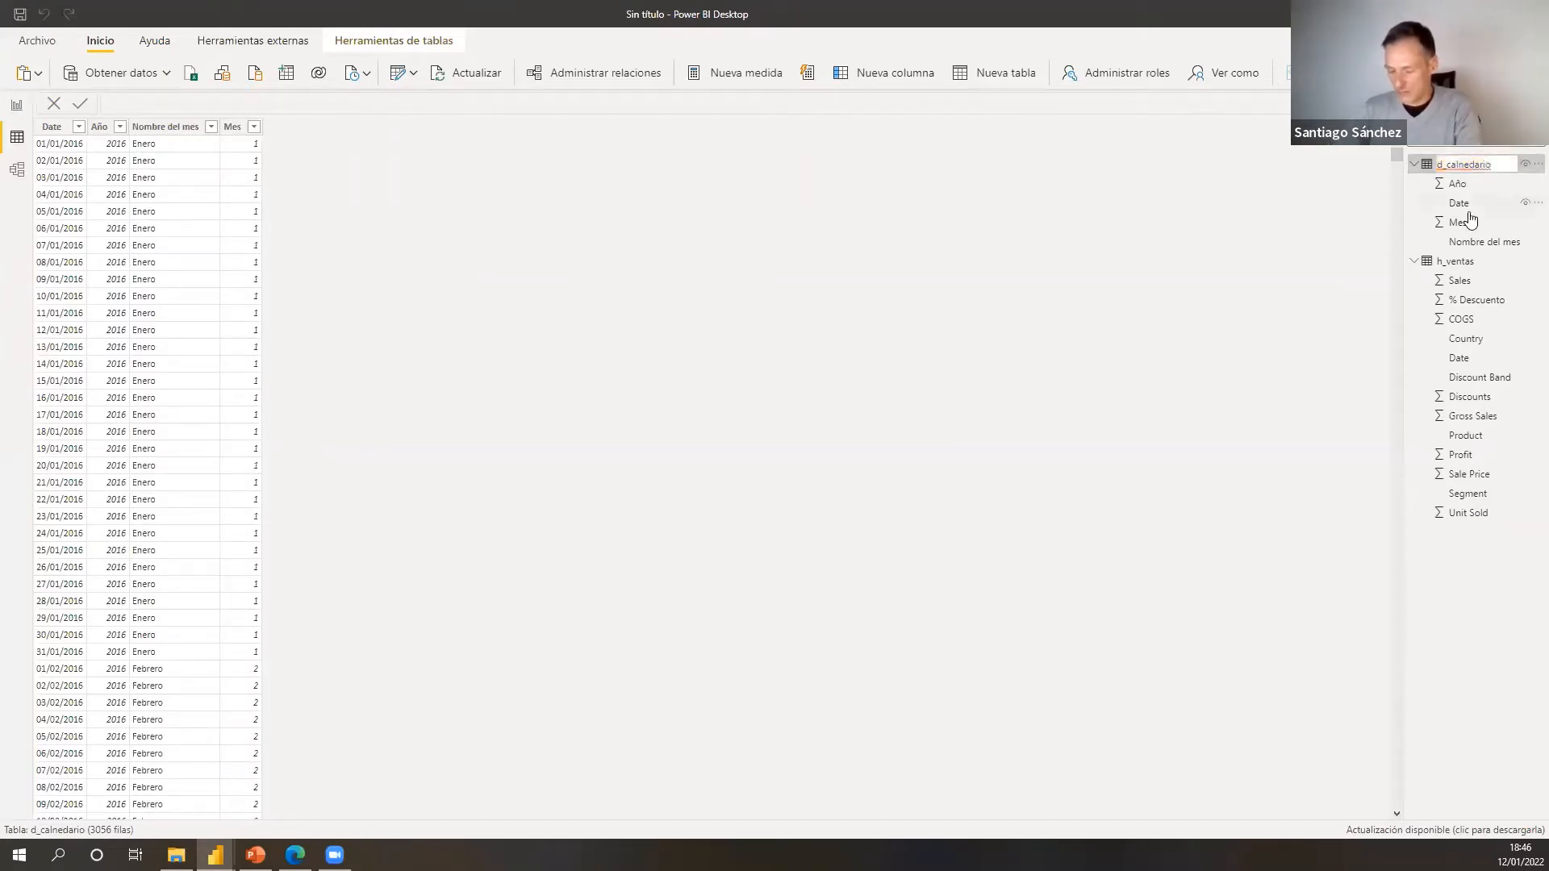
text(enda)
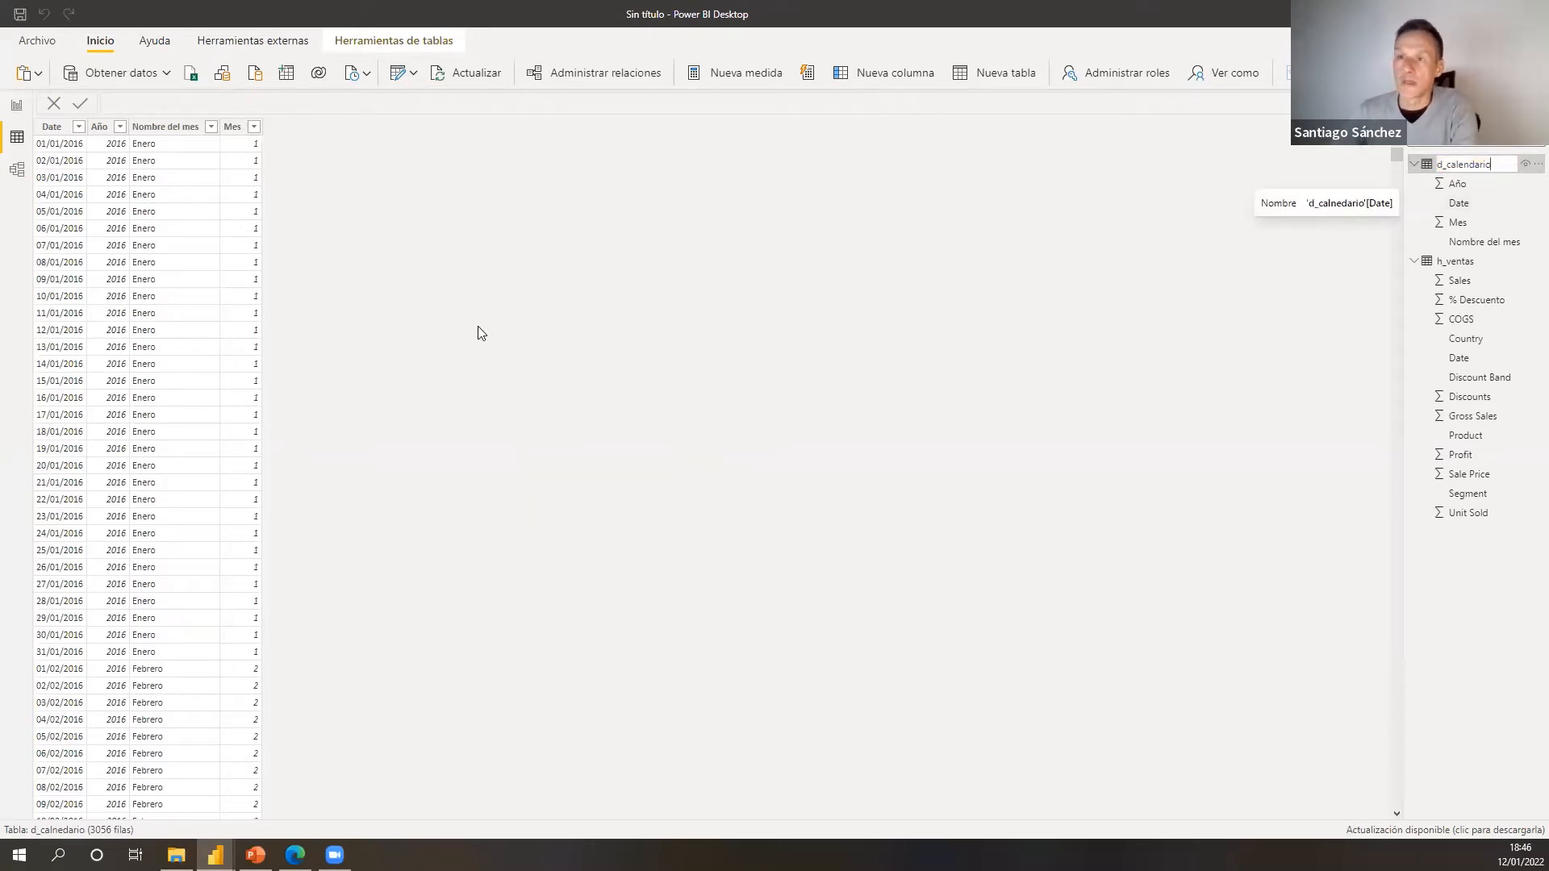
click(206, 196)
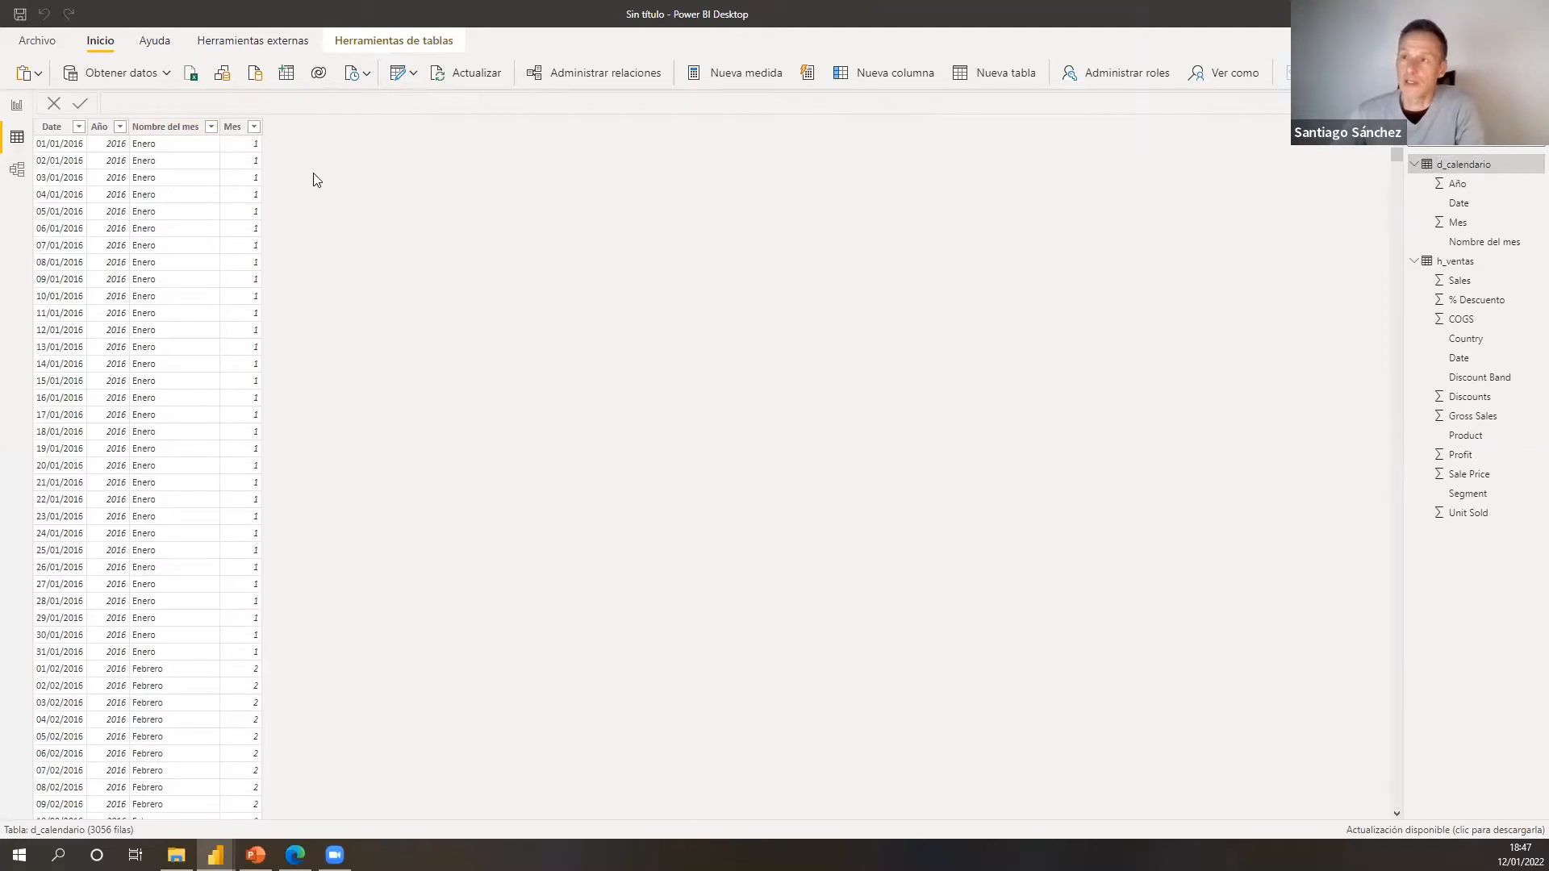
- Check the data type and format properties of the Date column in d_calendario, with the full ribbon expanded
click(55, 131)
click(510, 44)
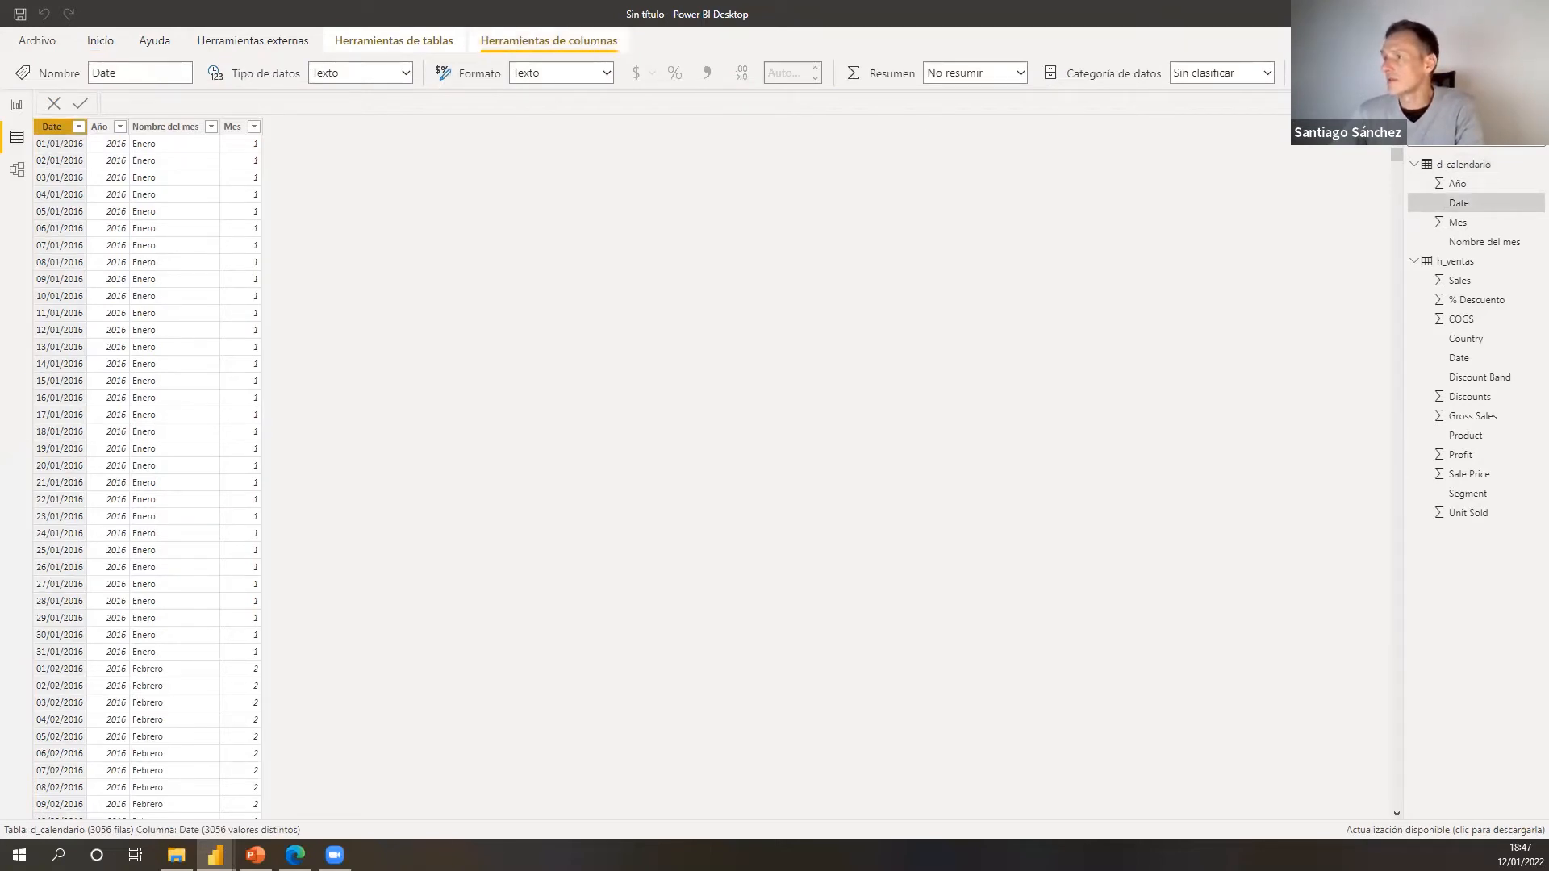
key(ctrl+F1)
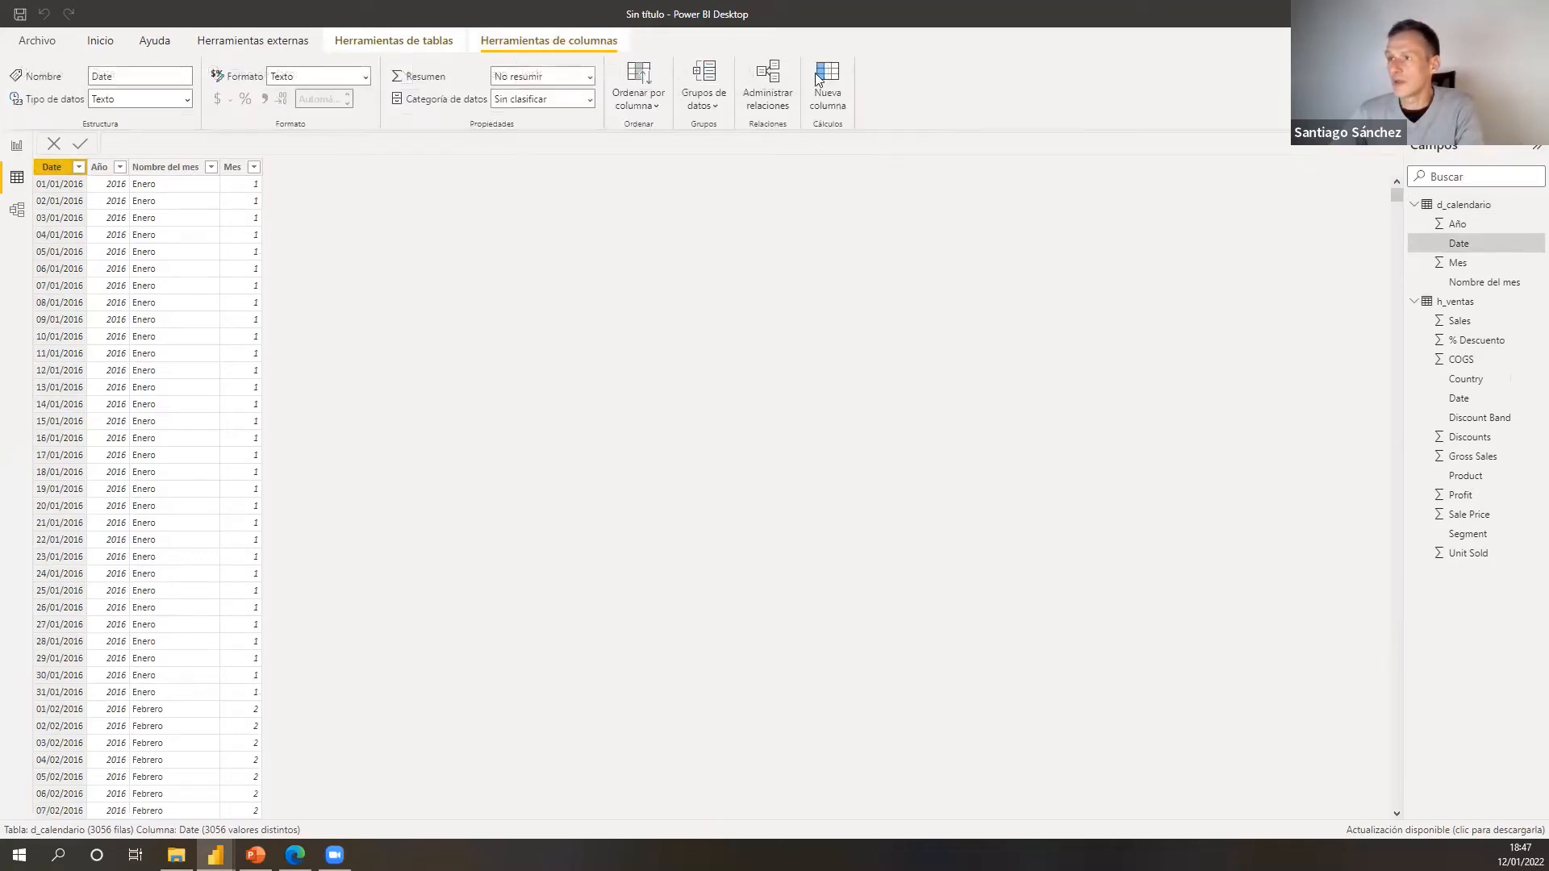
- Open the Power Query editor and display the d_calendario query
click(430, 52)
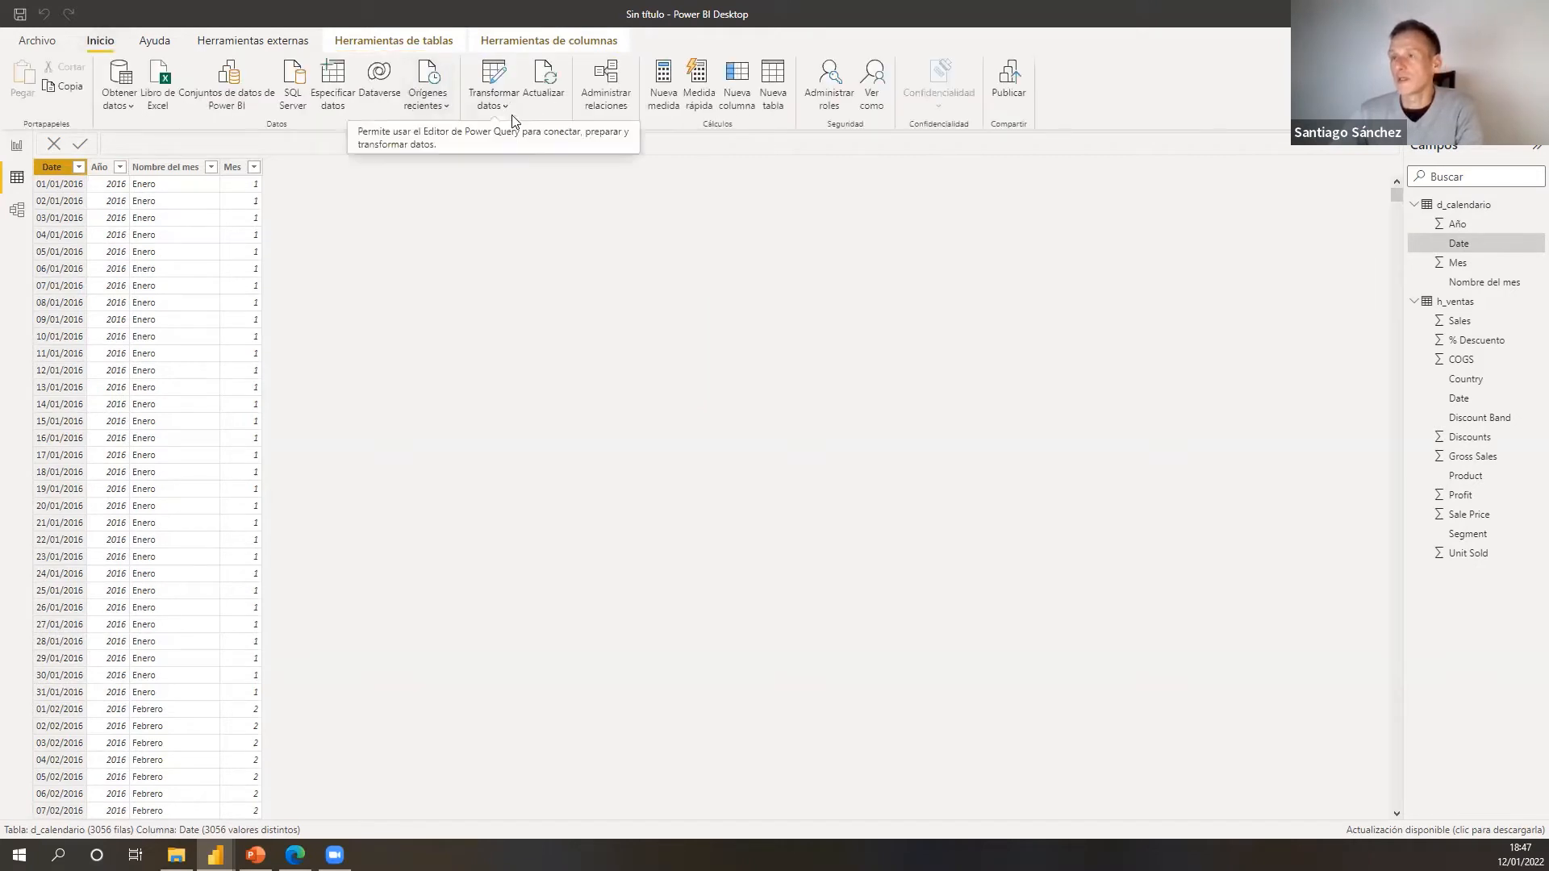
click(494, 105)
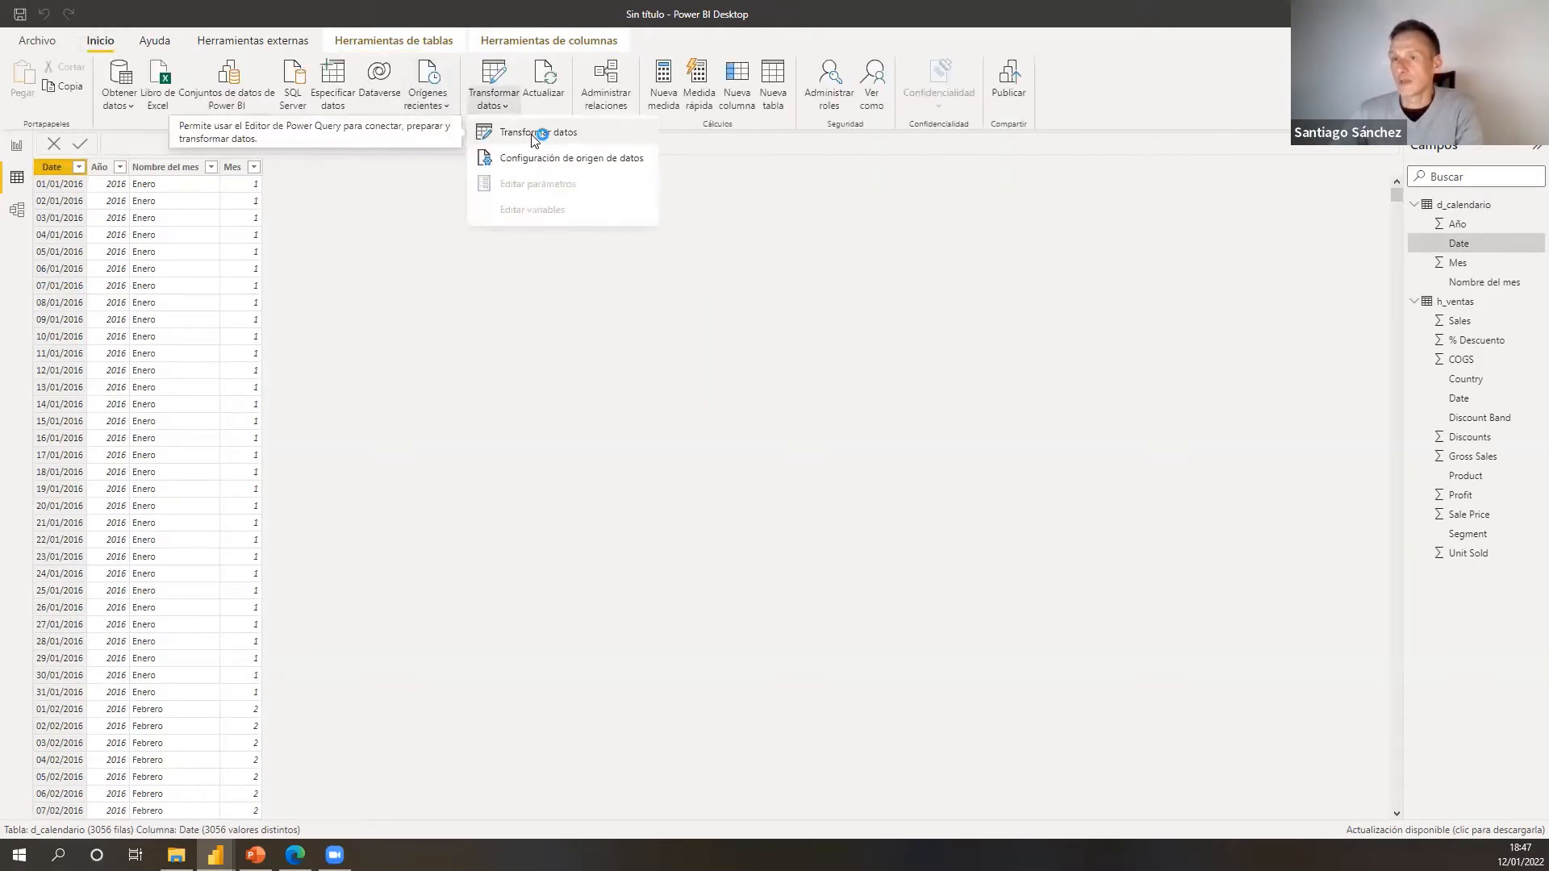
click(535, 134)
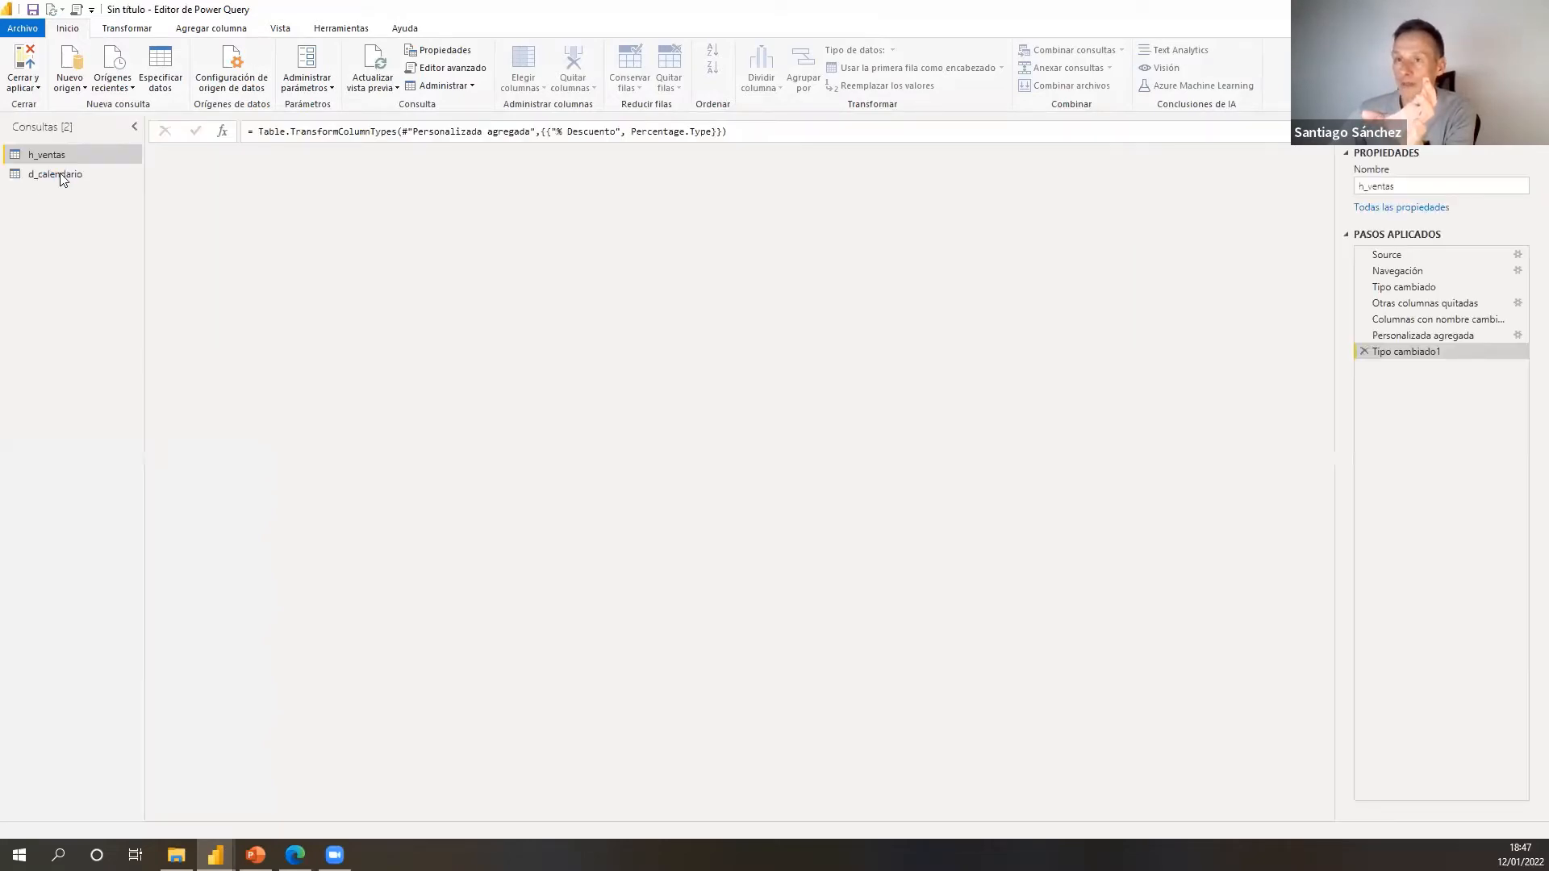
click(56, 174)
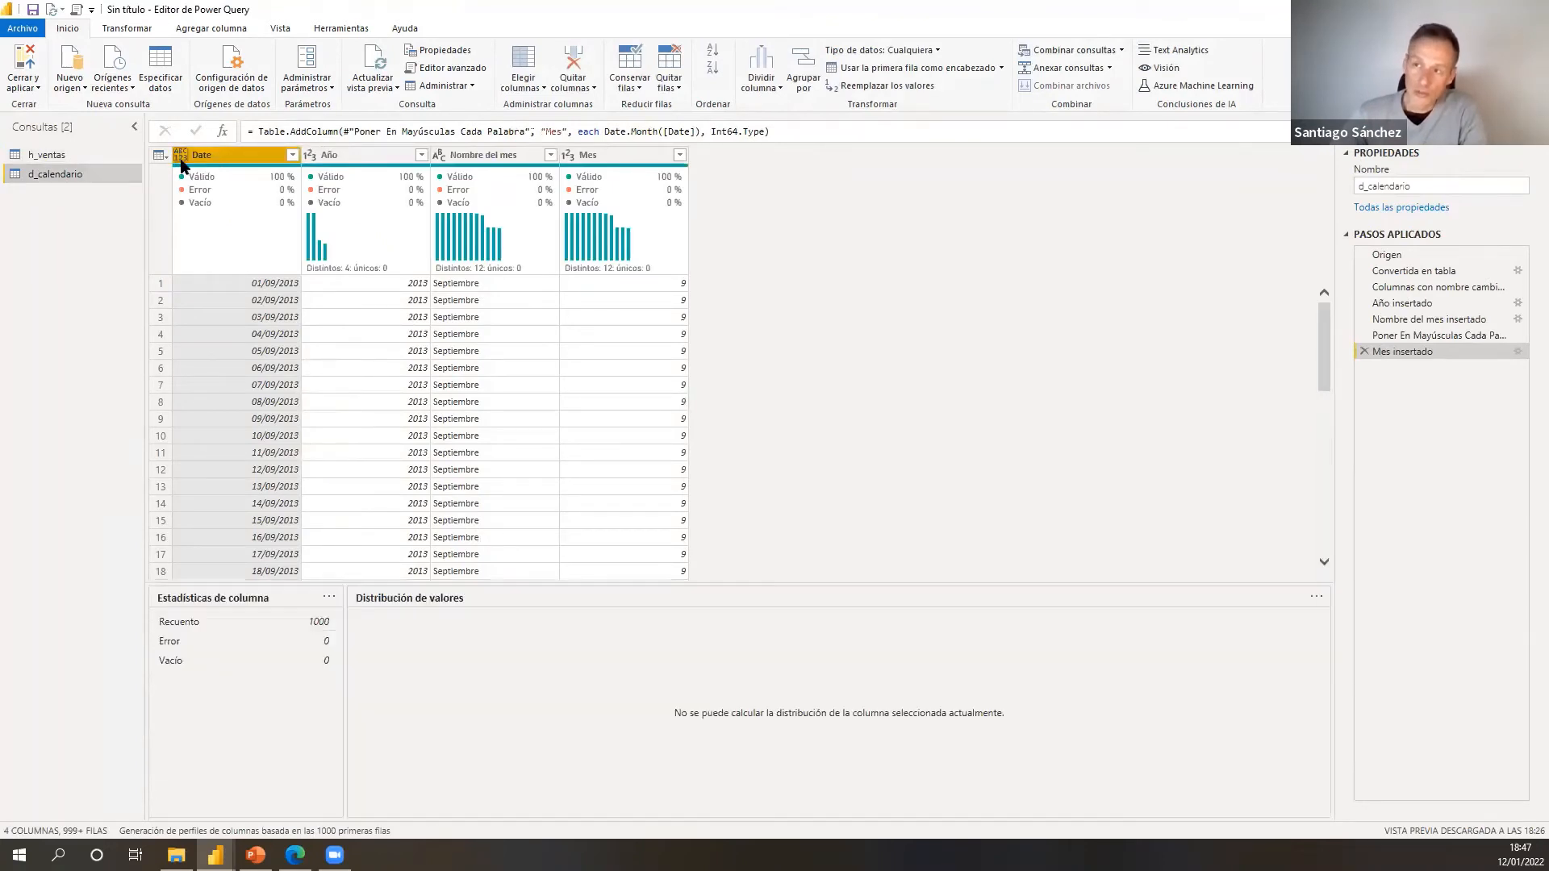
- Change the data type of the d_calendario query's Date column to Fecha
mouse_move(180, 166)
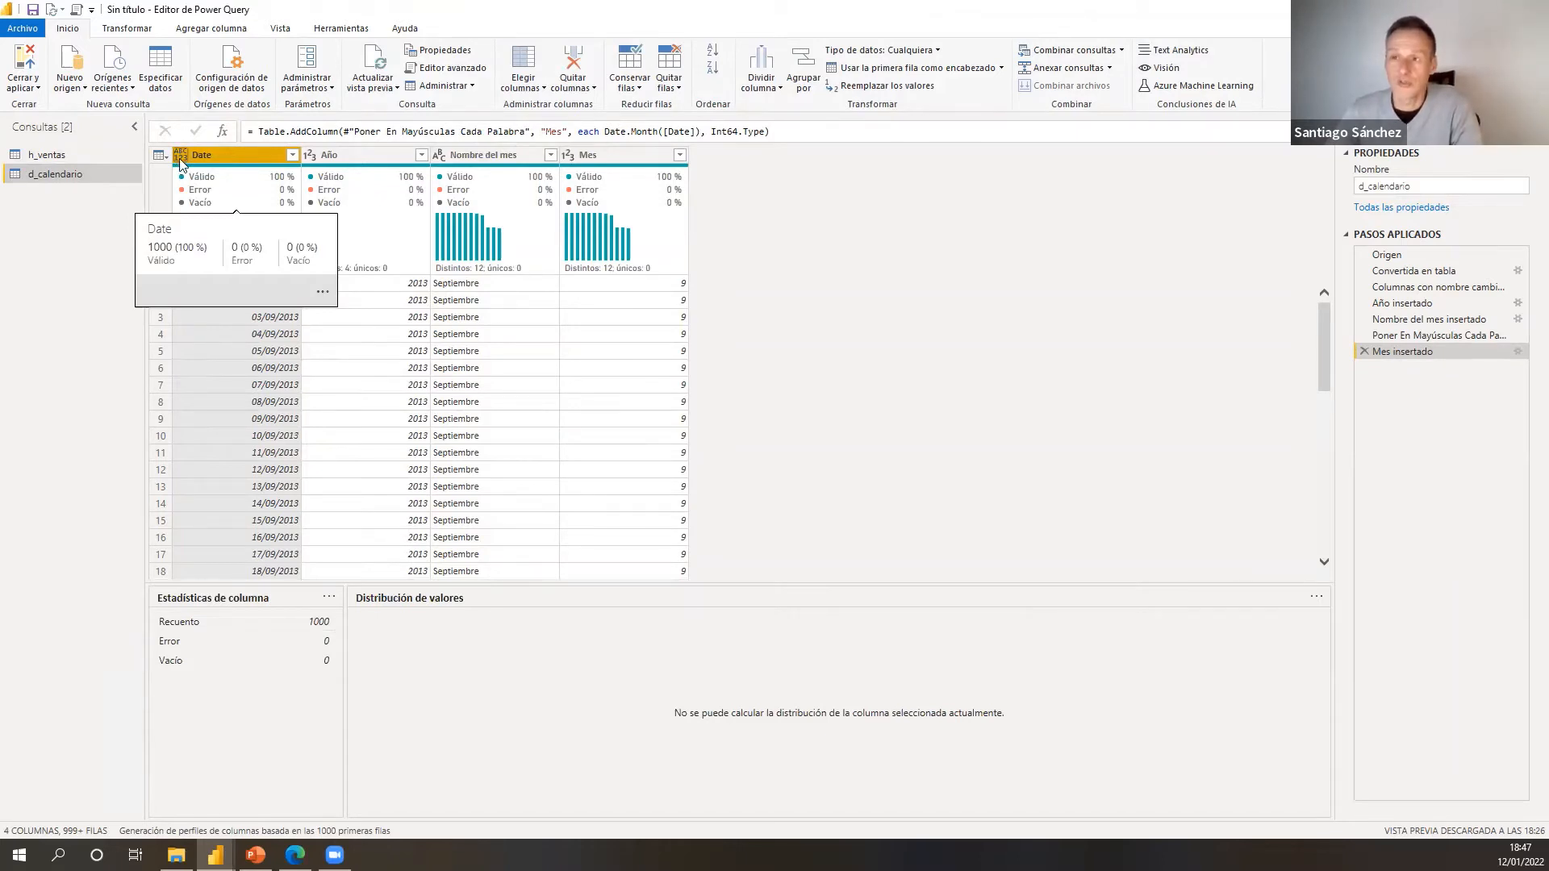
right_click(181, 159)
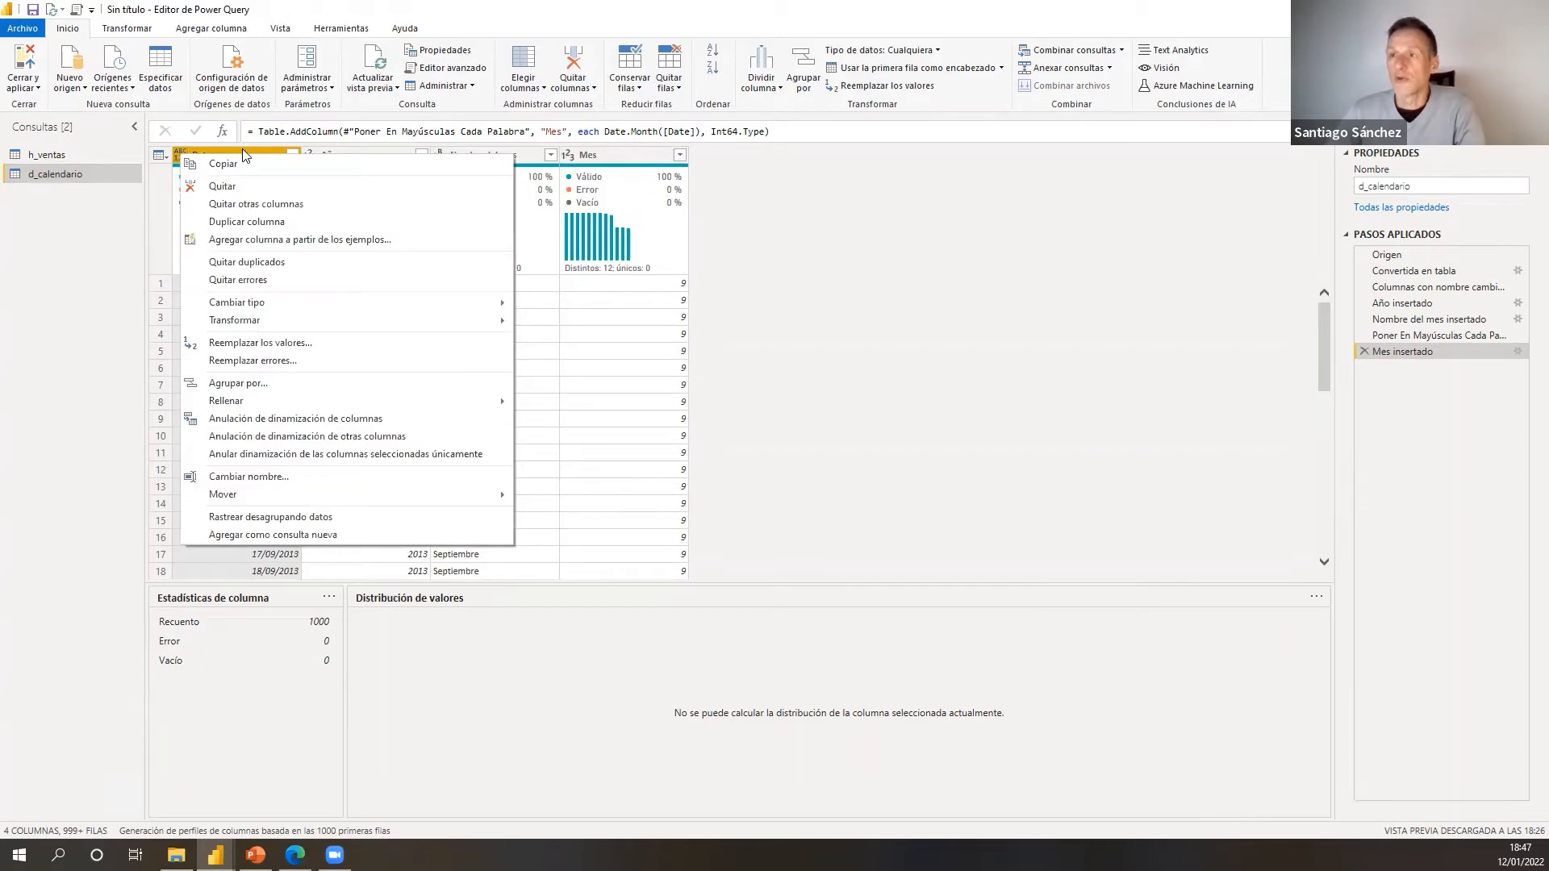
click(181, 157)
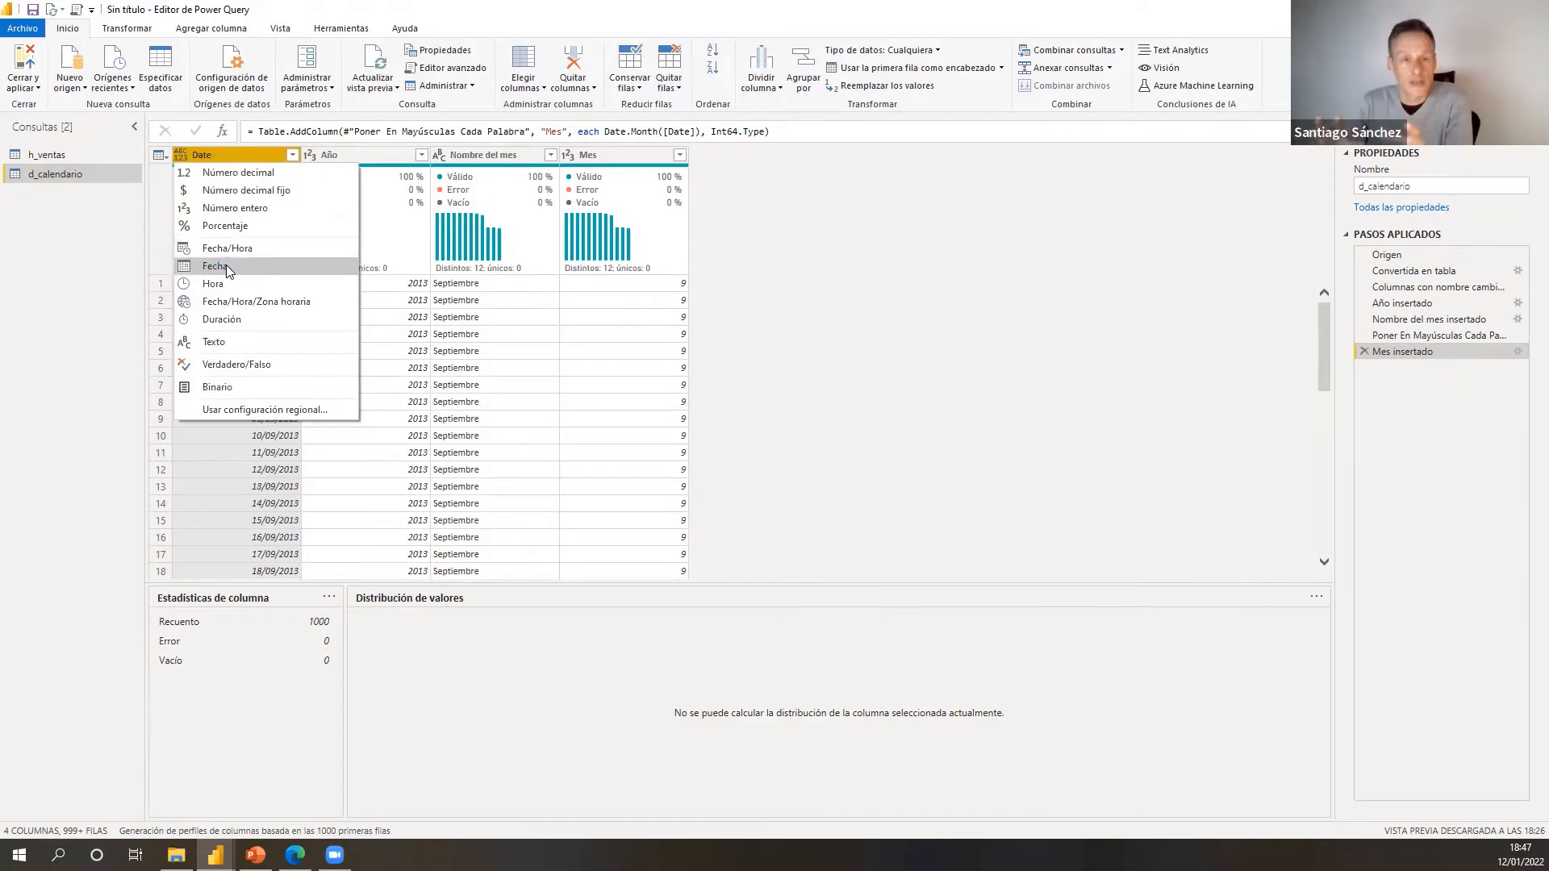
click(228, 267)
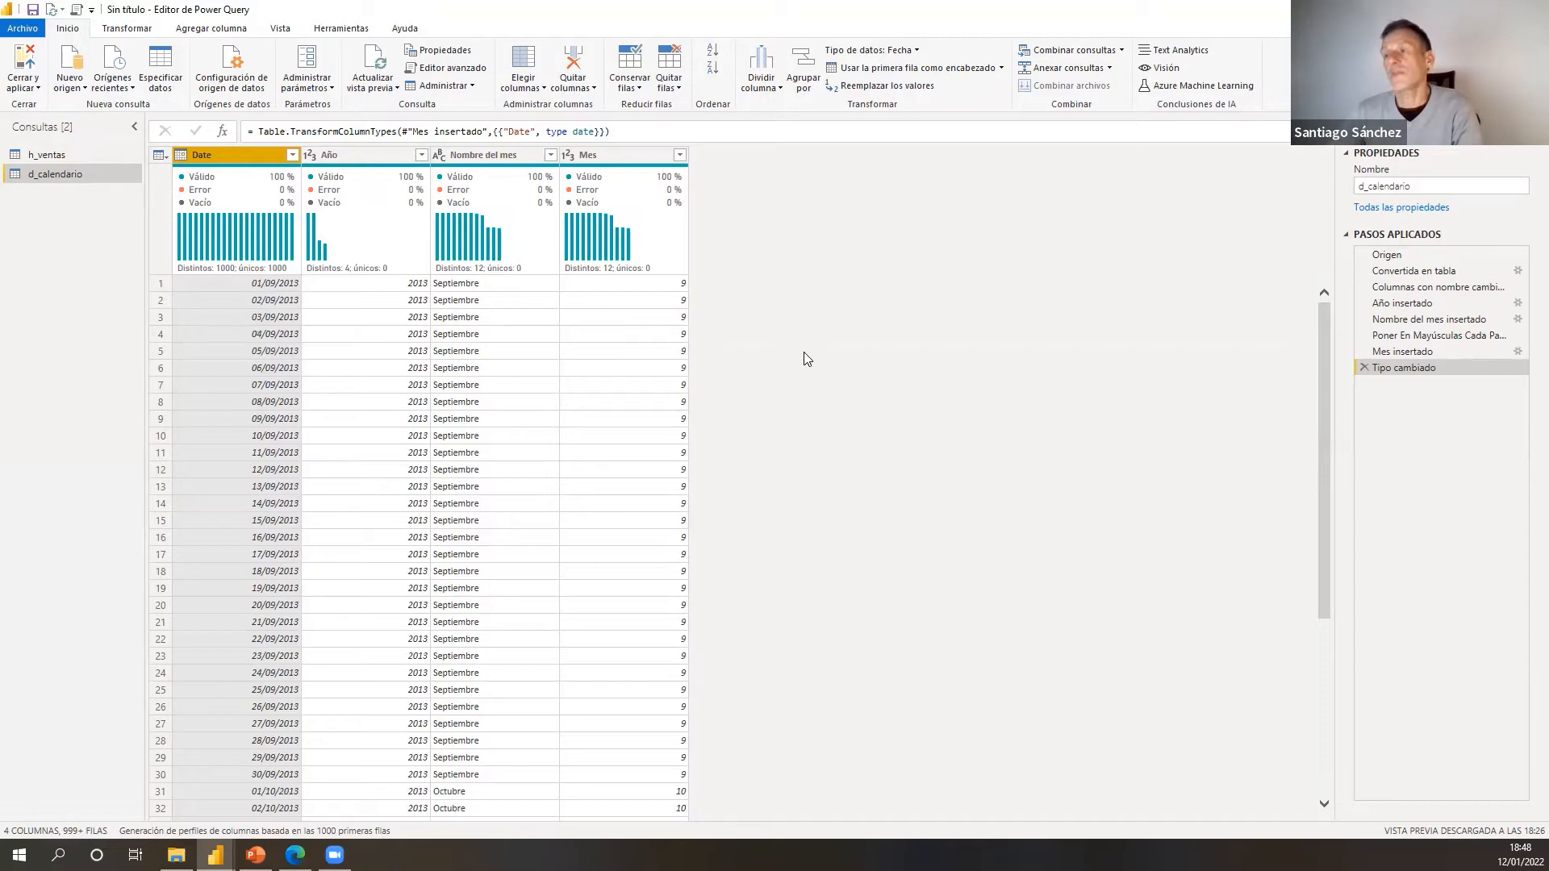
- Close the query editor and apply the pending Date type change to the model
key(alt+F4)
click(794, 450)
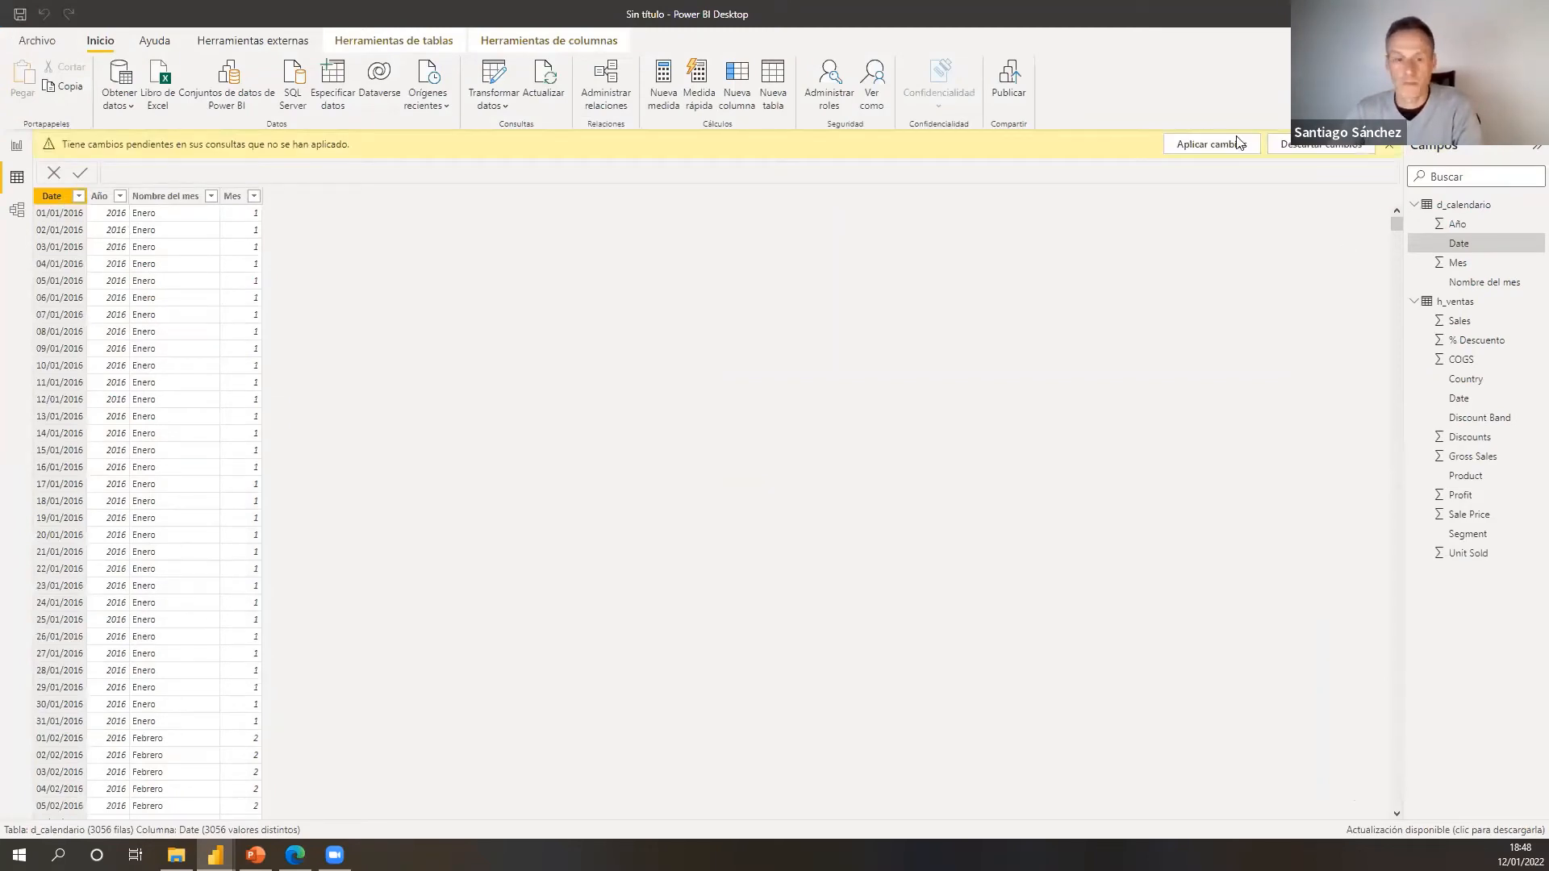
click(1223, 146)
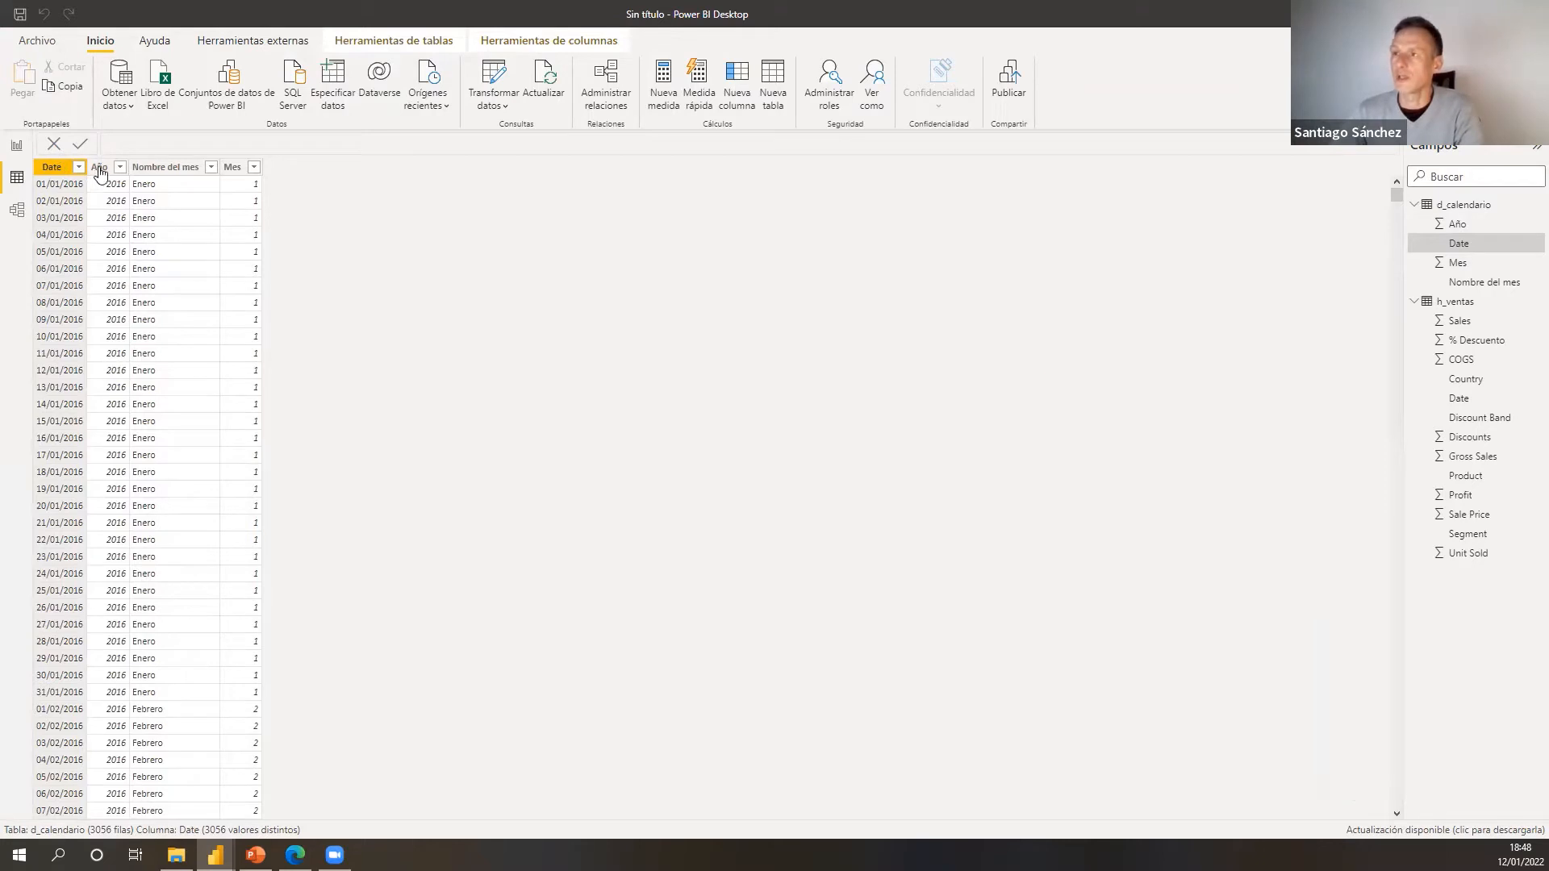
- Mark d_calendario as a date table, using Date as its date column
click(387, 45)
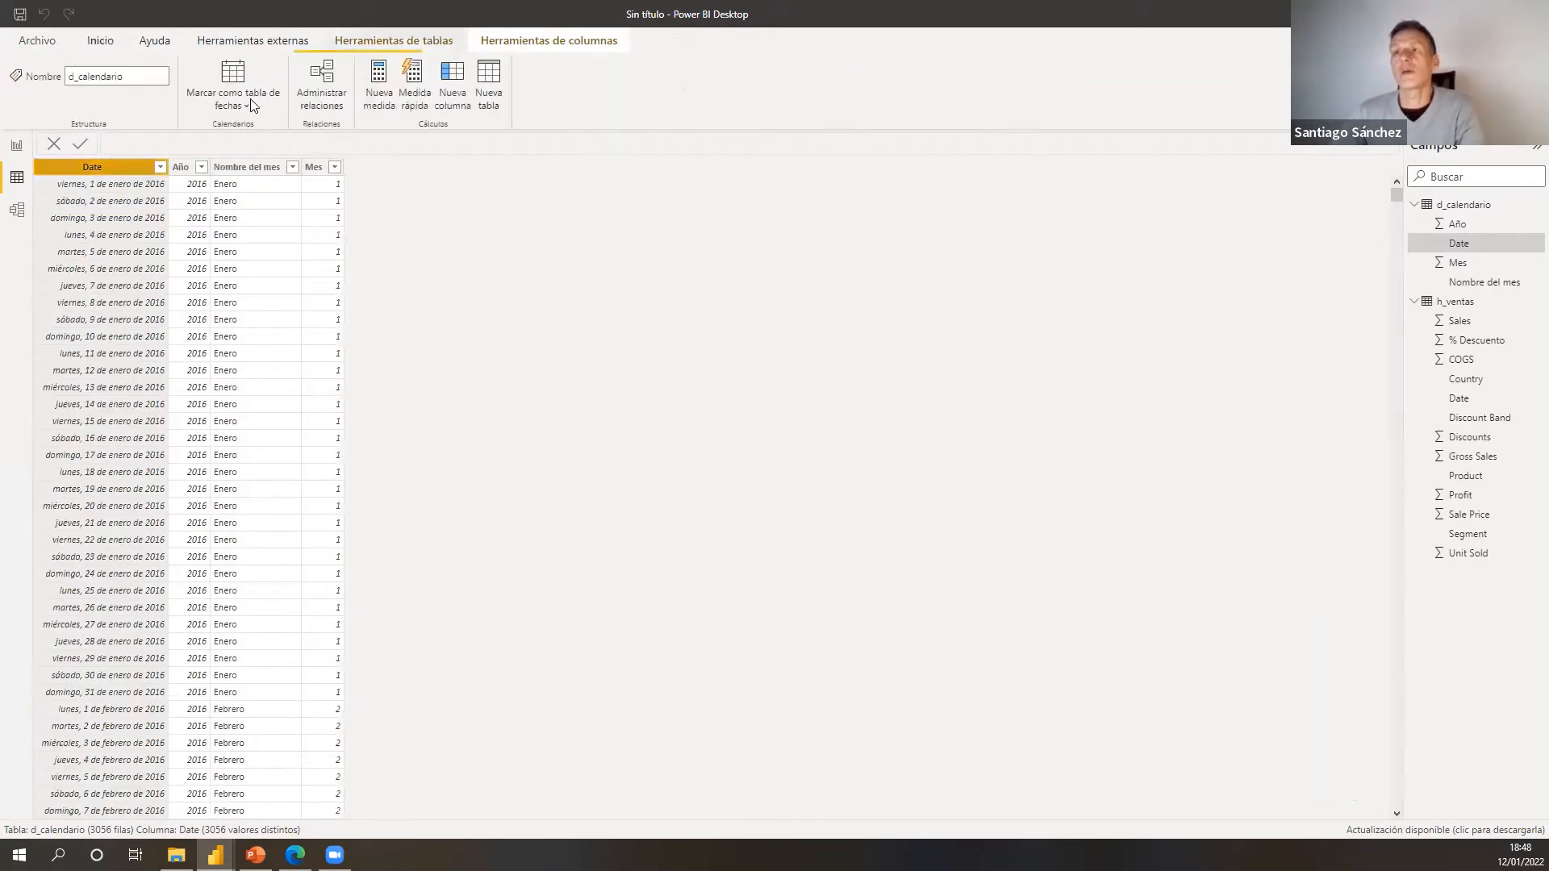
click(245, 102)
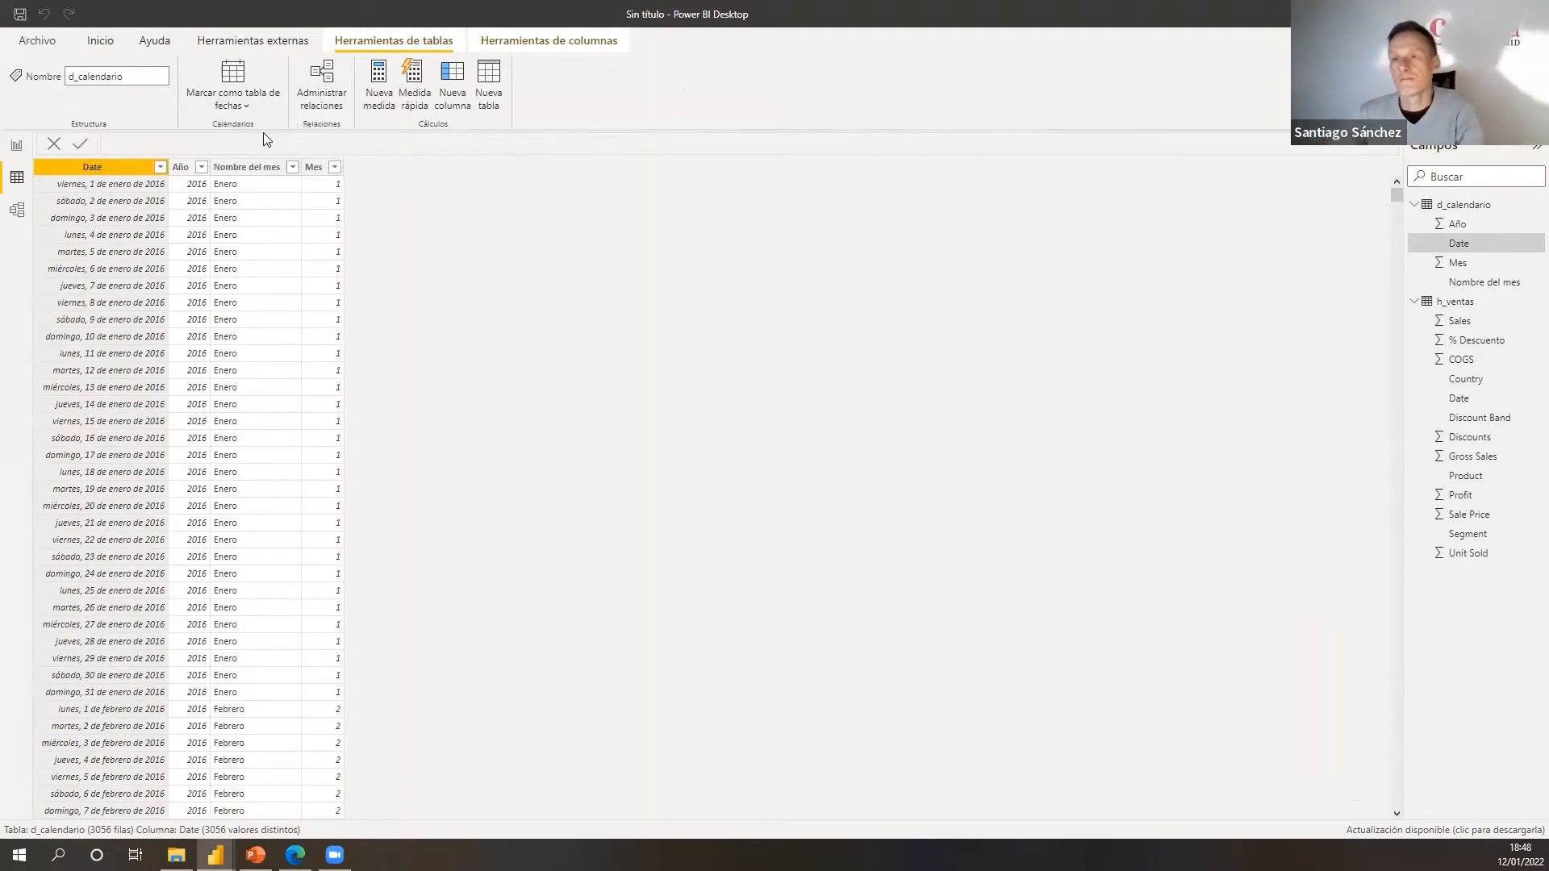
click(662, 397)
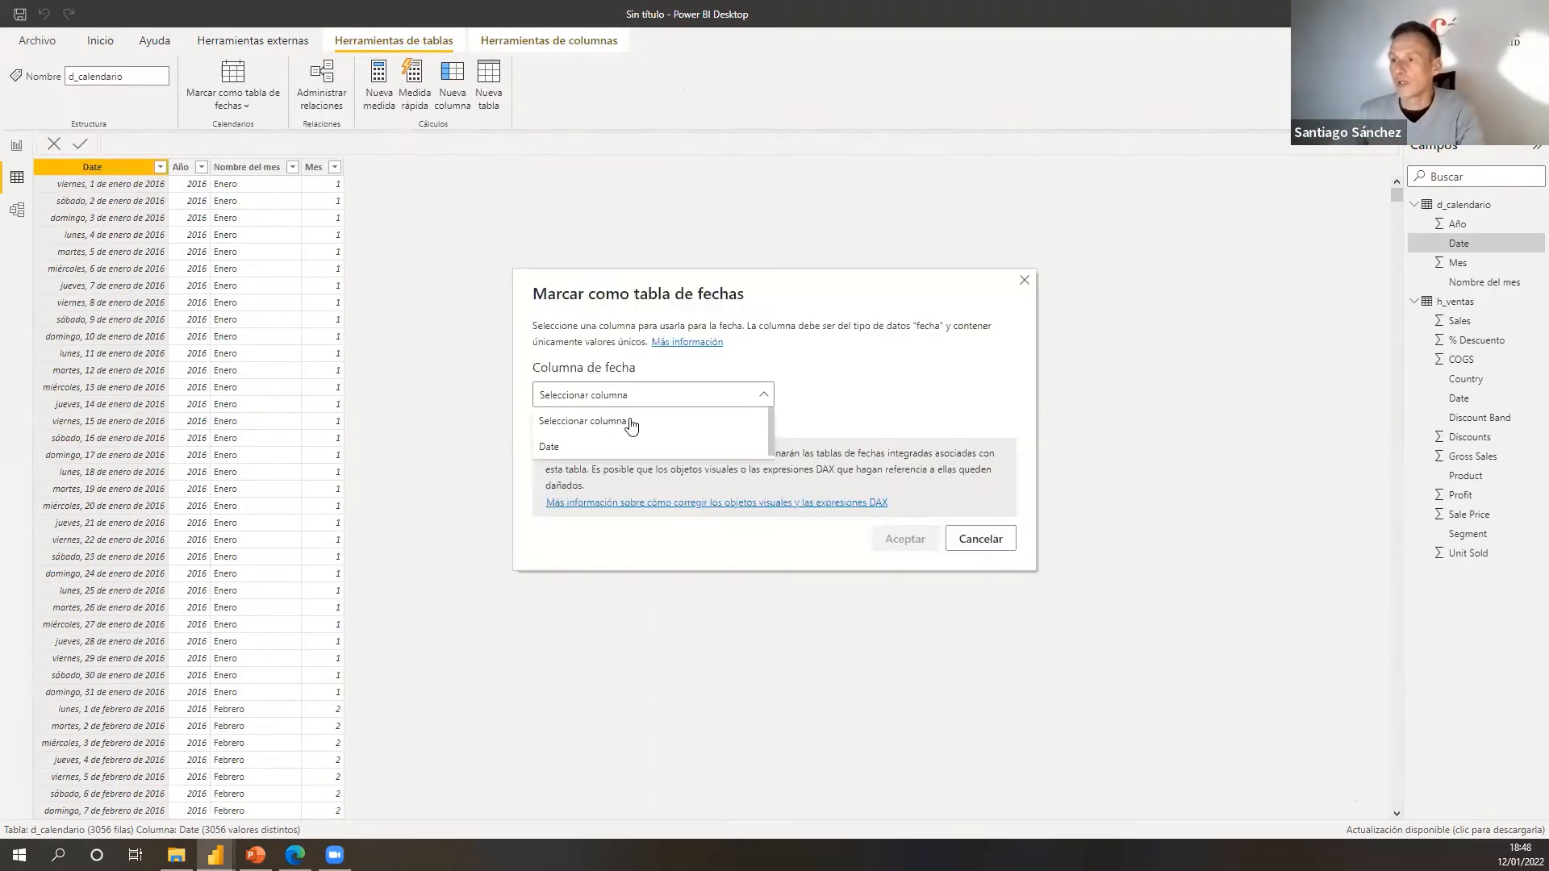
click(573, 448)
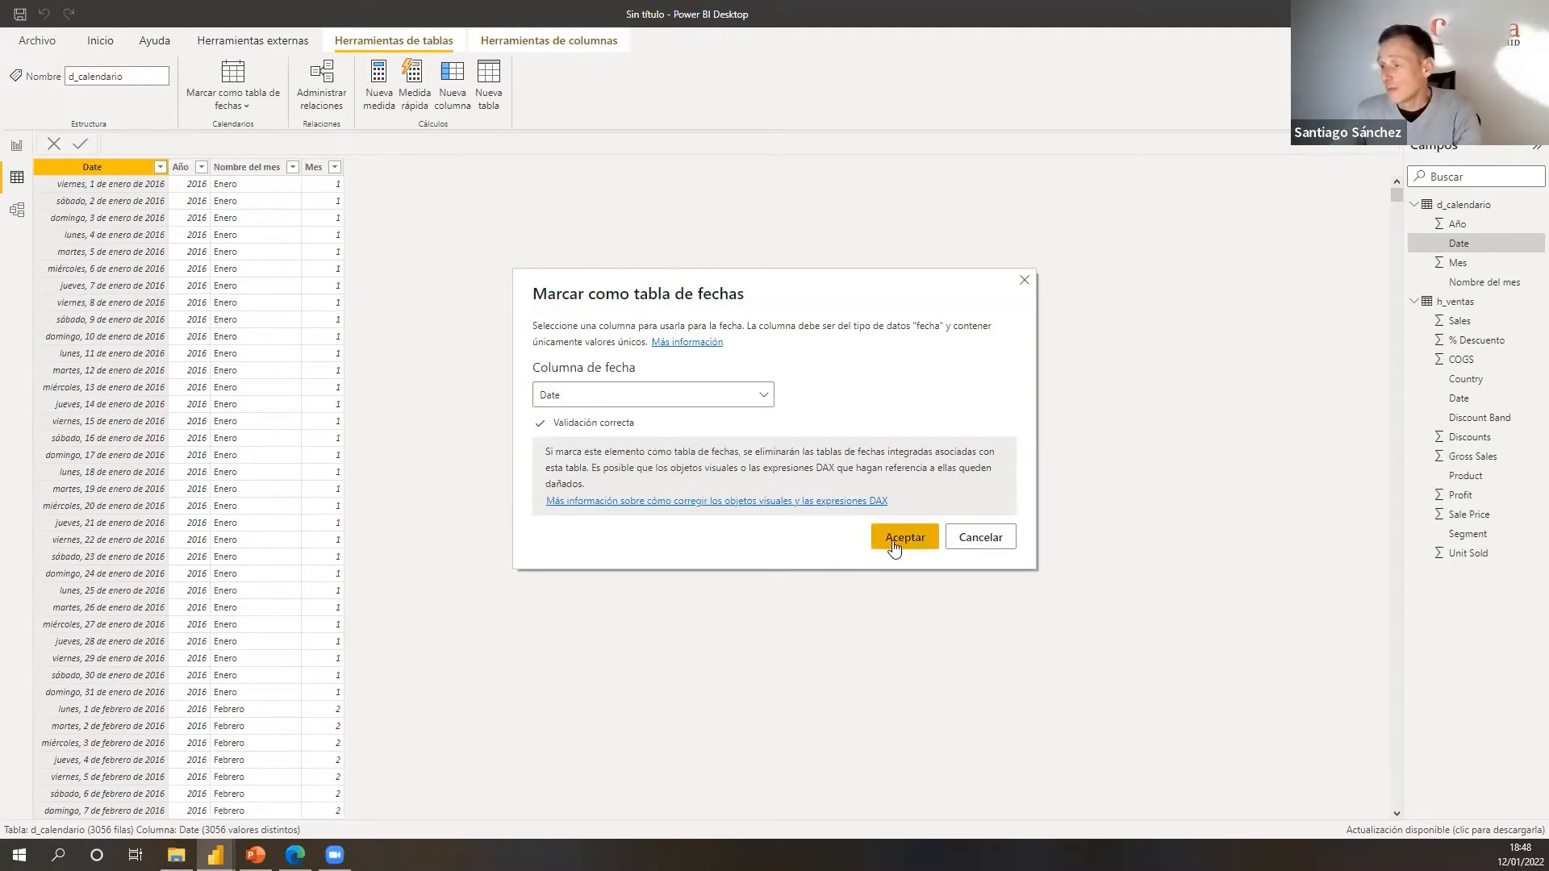
click(894, 546)
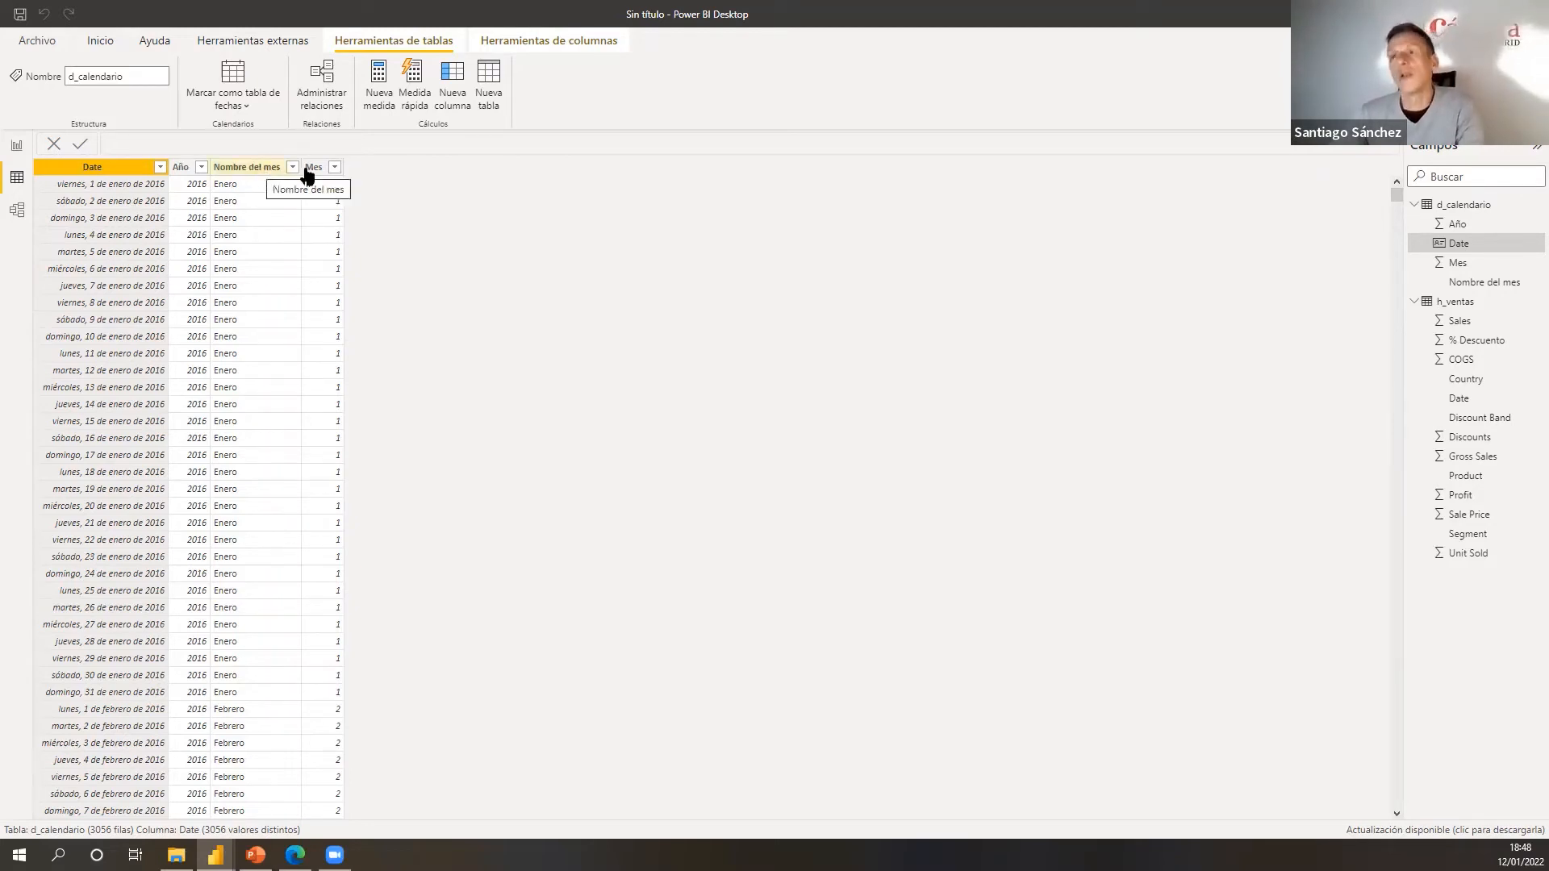
- Sort the Nombre del mes column of d_calendario by the Mes column
click(259, 167)
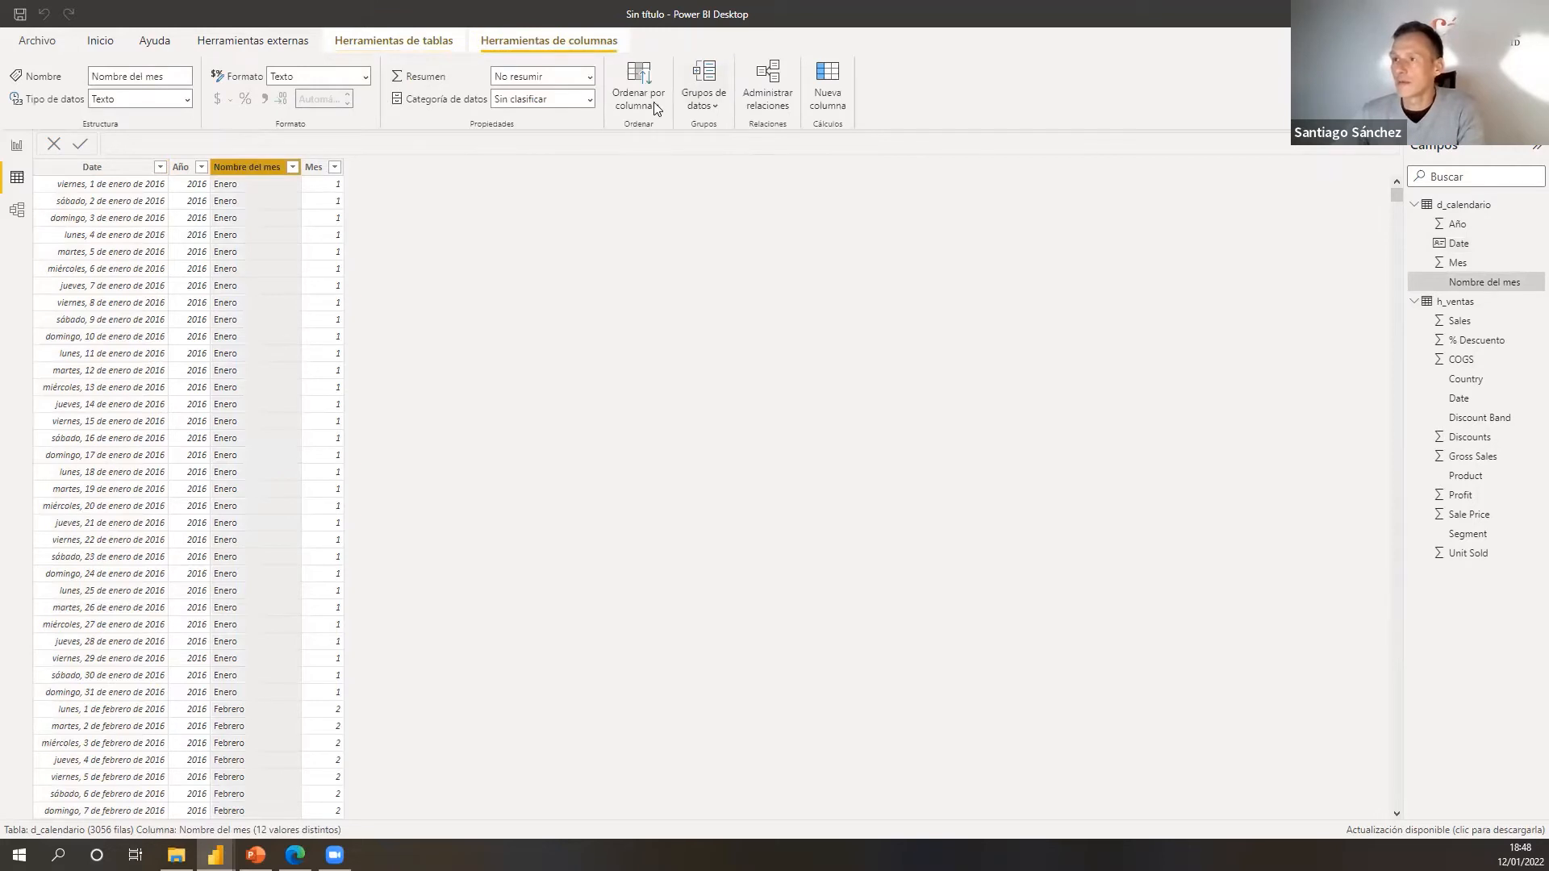
click(638, 93)
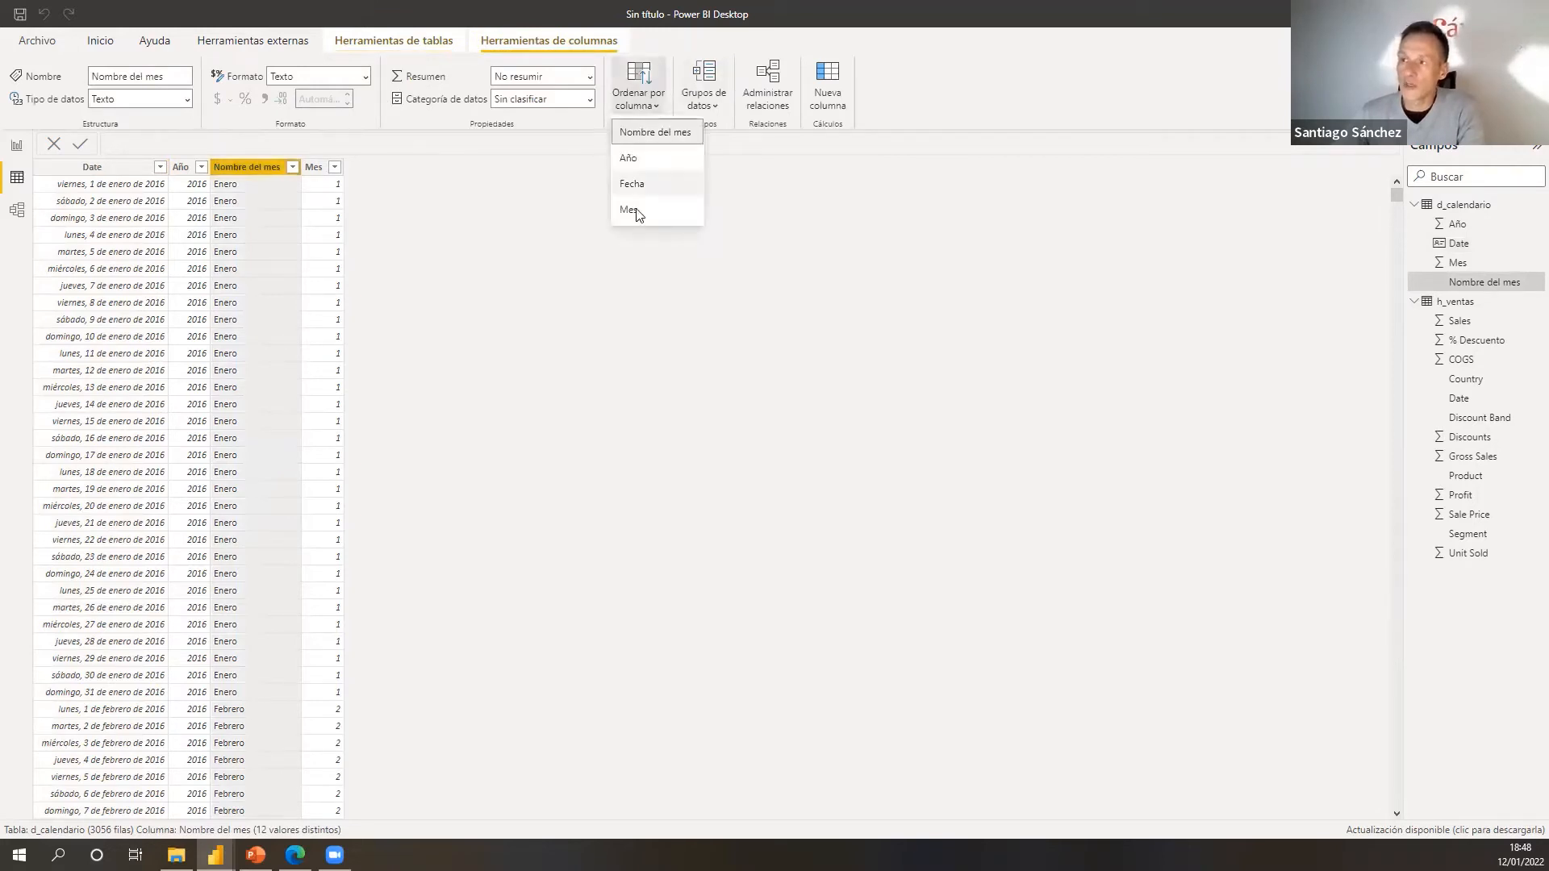
click(268, 194)
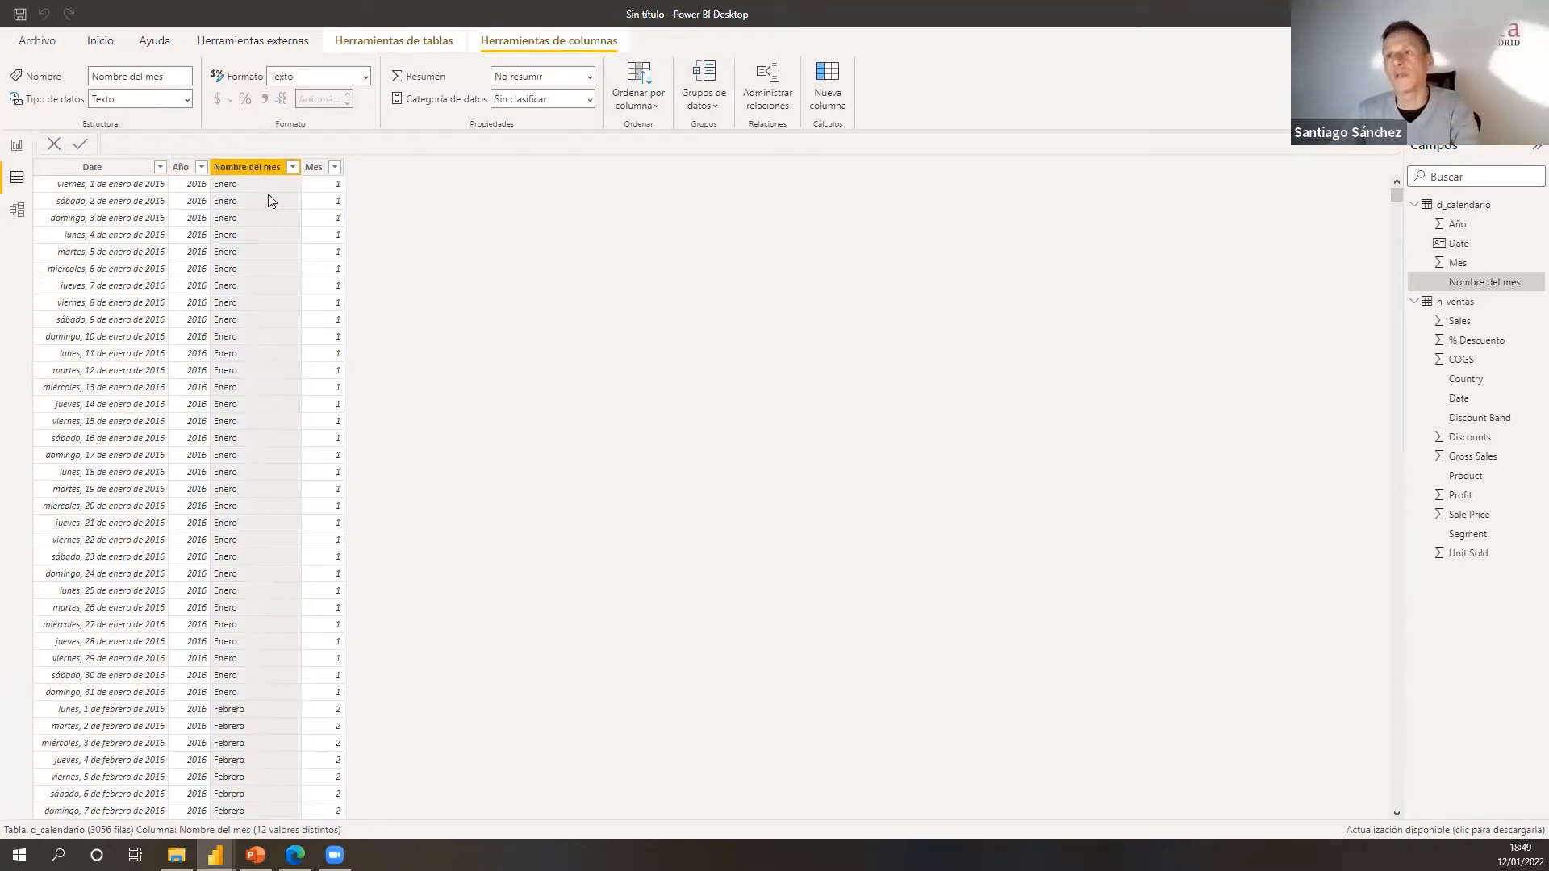
click(657, 105)
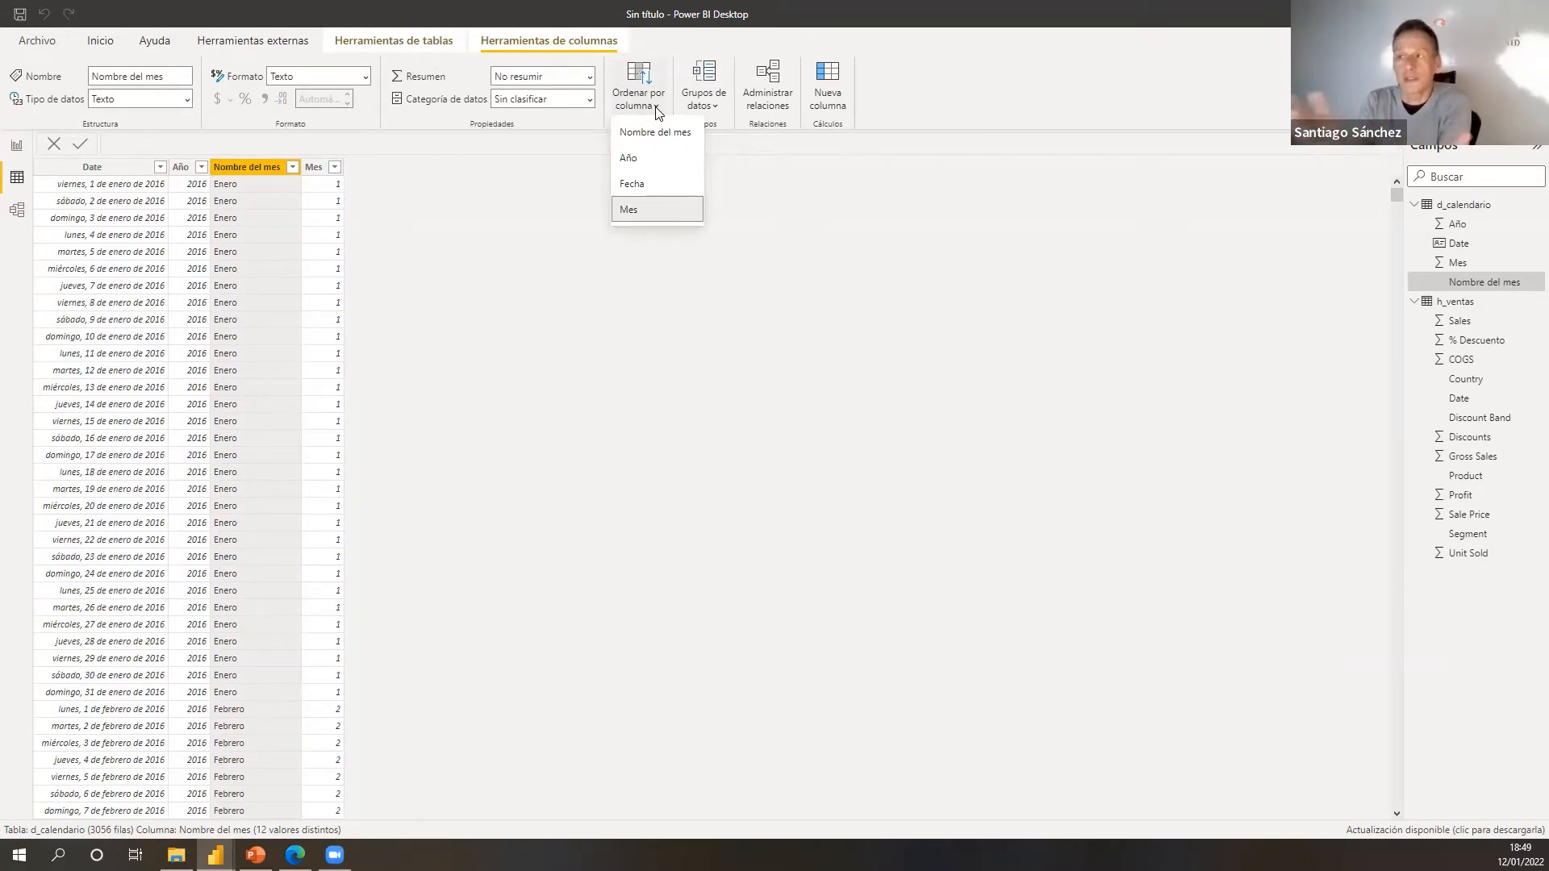
click(646, 211)
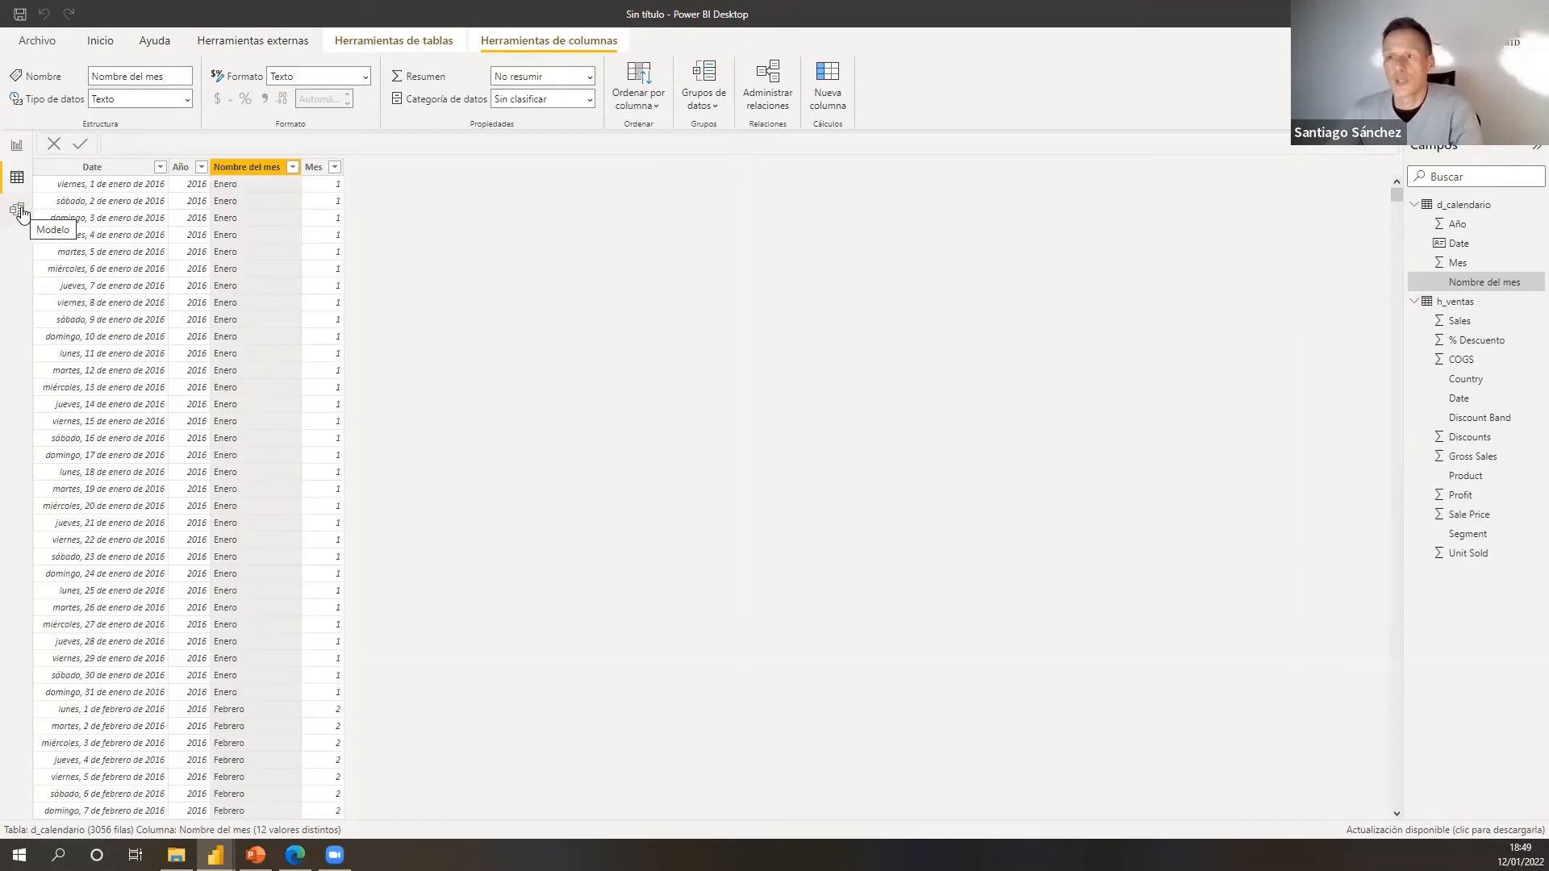
- Show the model diagram and rearrange the table cards so that d_calendario sits to the left of h_ventas
click(18, 213)
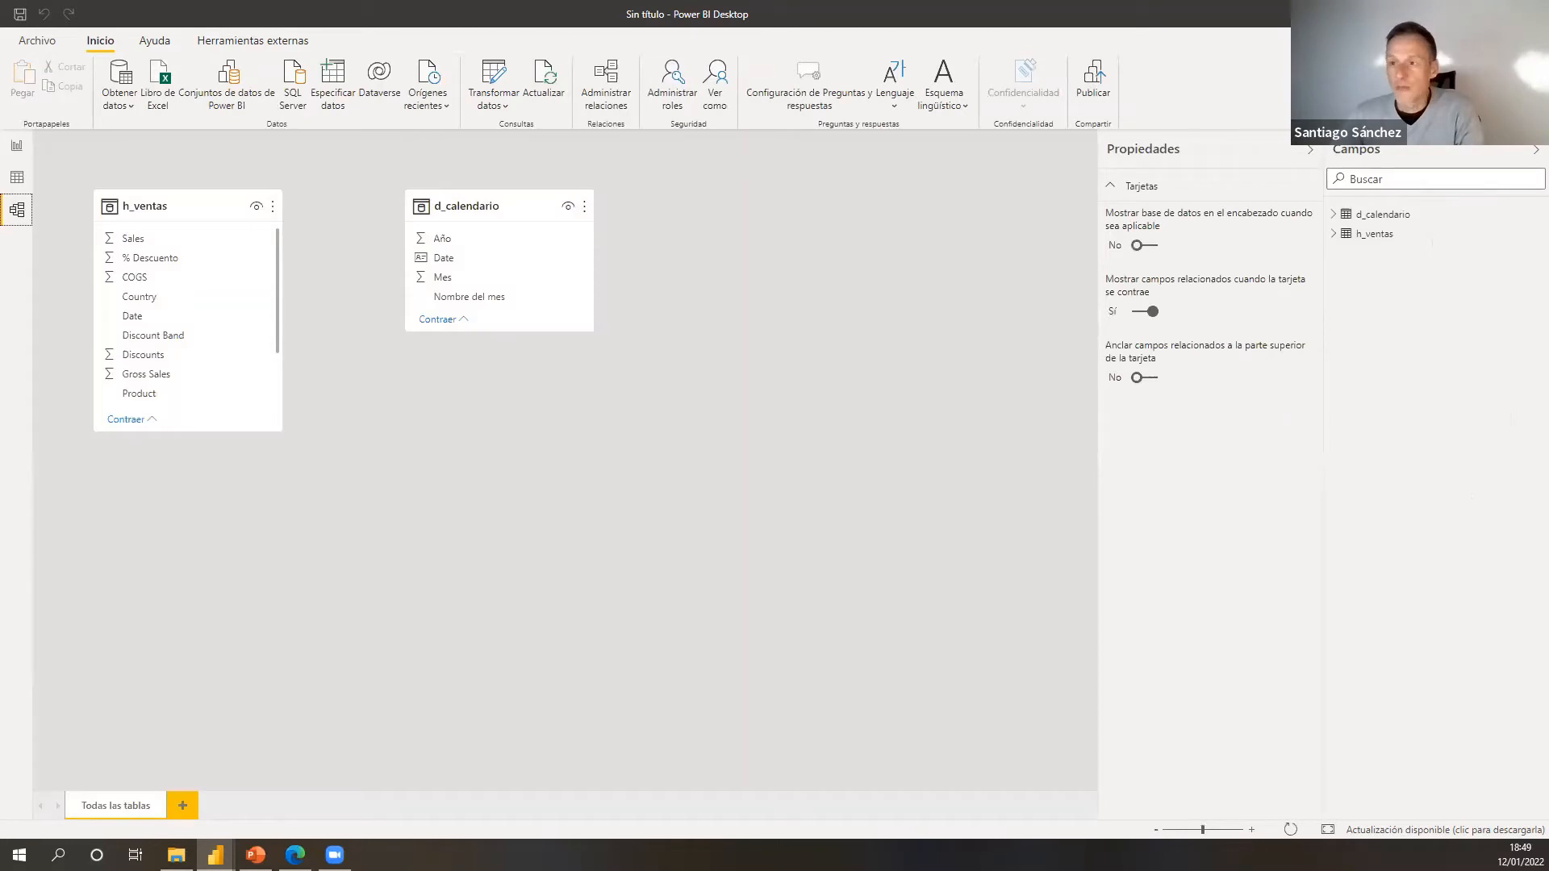
key(alt+Tab)
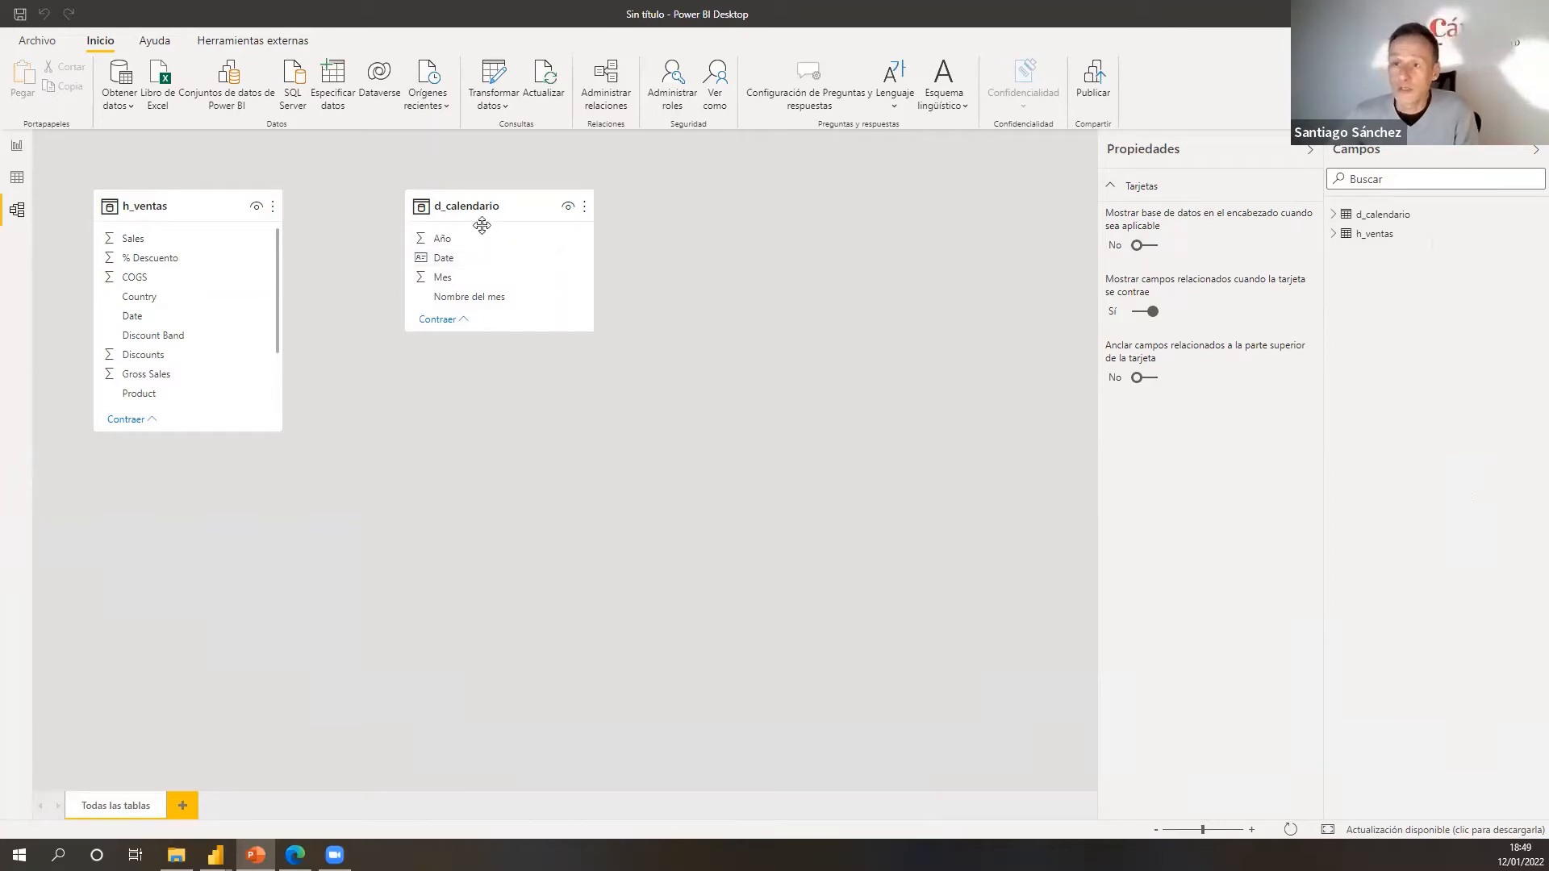
drag(188, 209, 244, 186)
drag(685, 242, 512, 202)
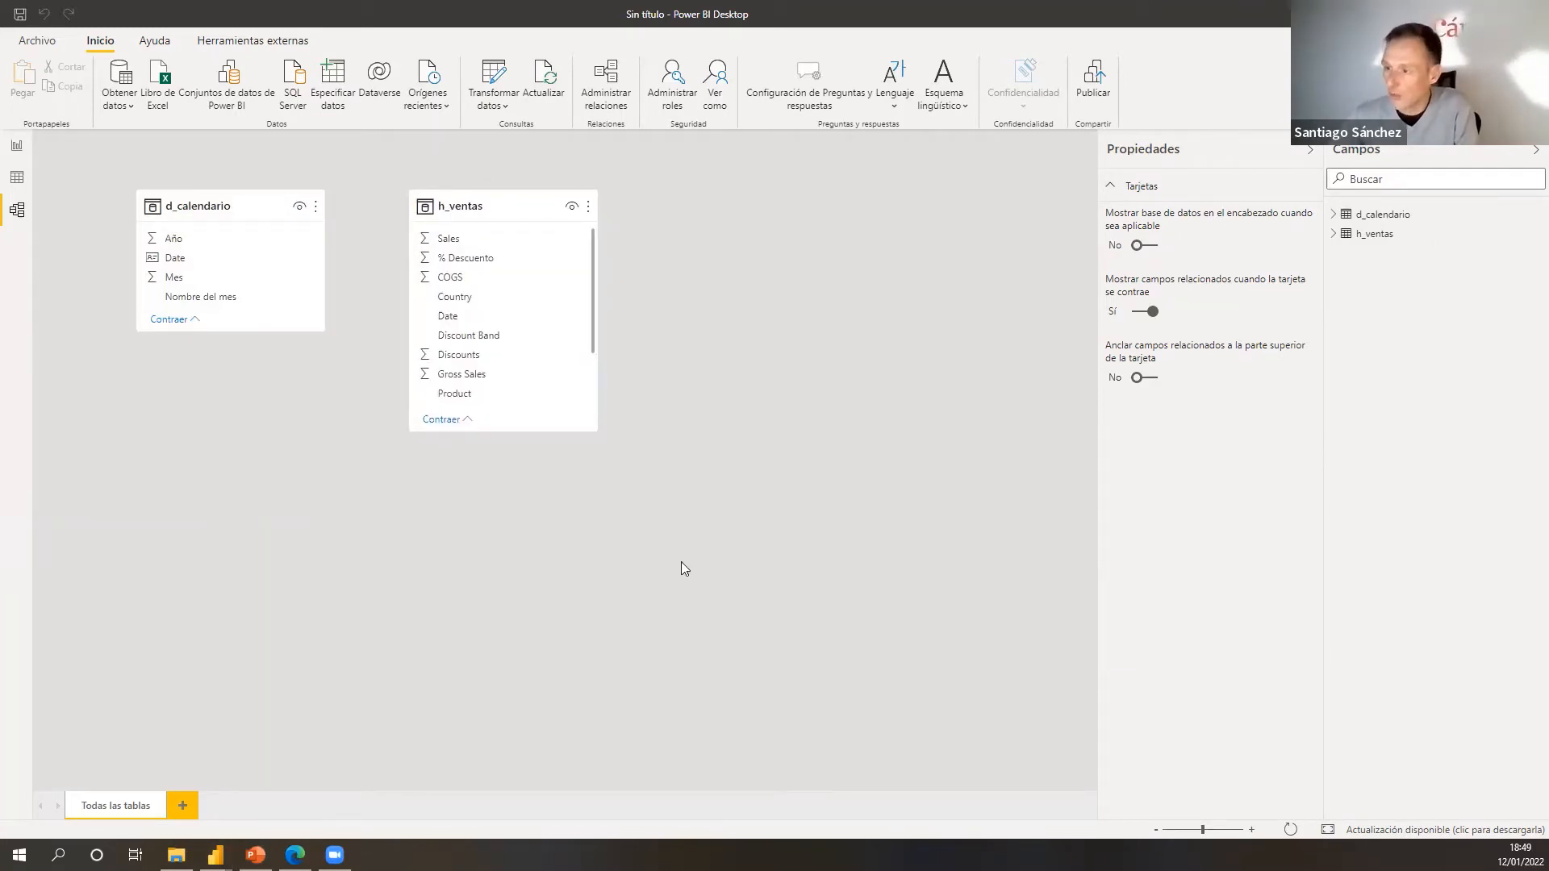
- Switch to the published sales report in the browser to view its Año/Mes filter, and return to Power BI Desktop
key(alt+Tab)
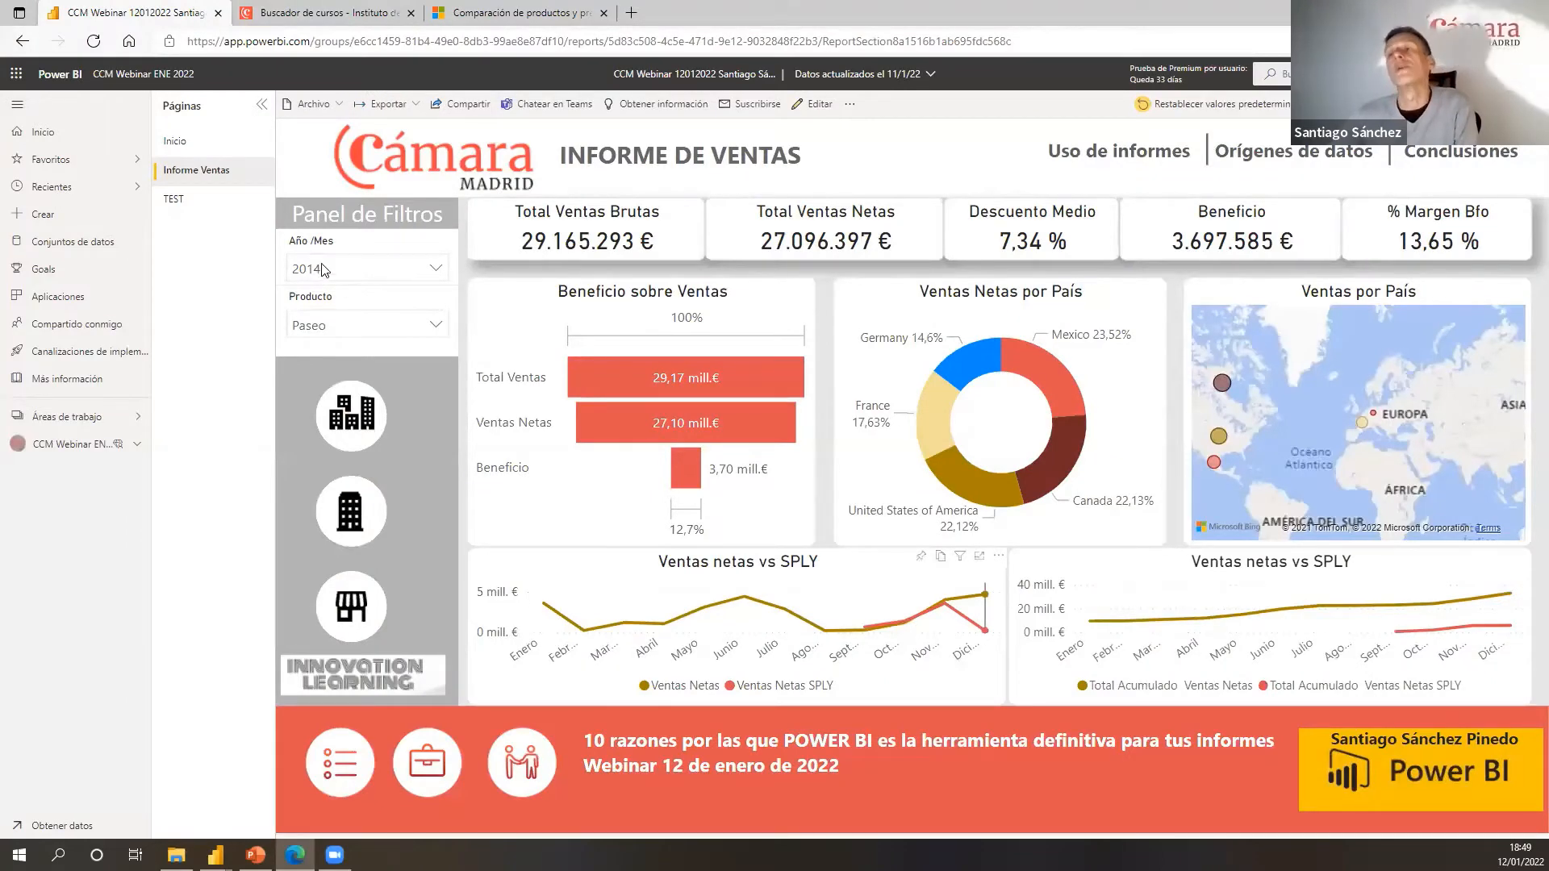
key(alt+Tab)
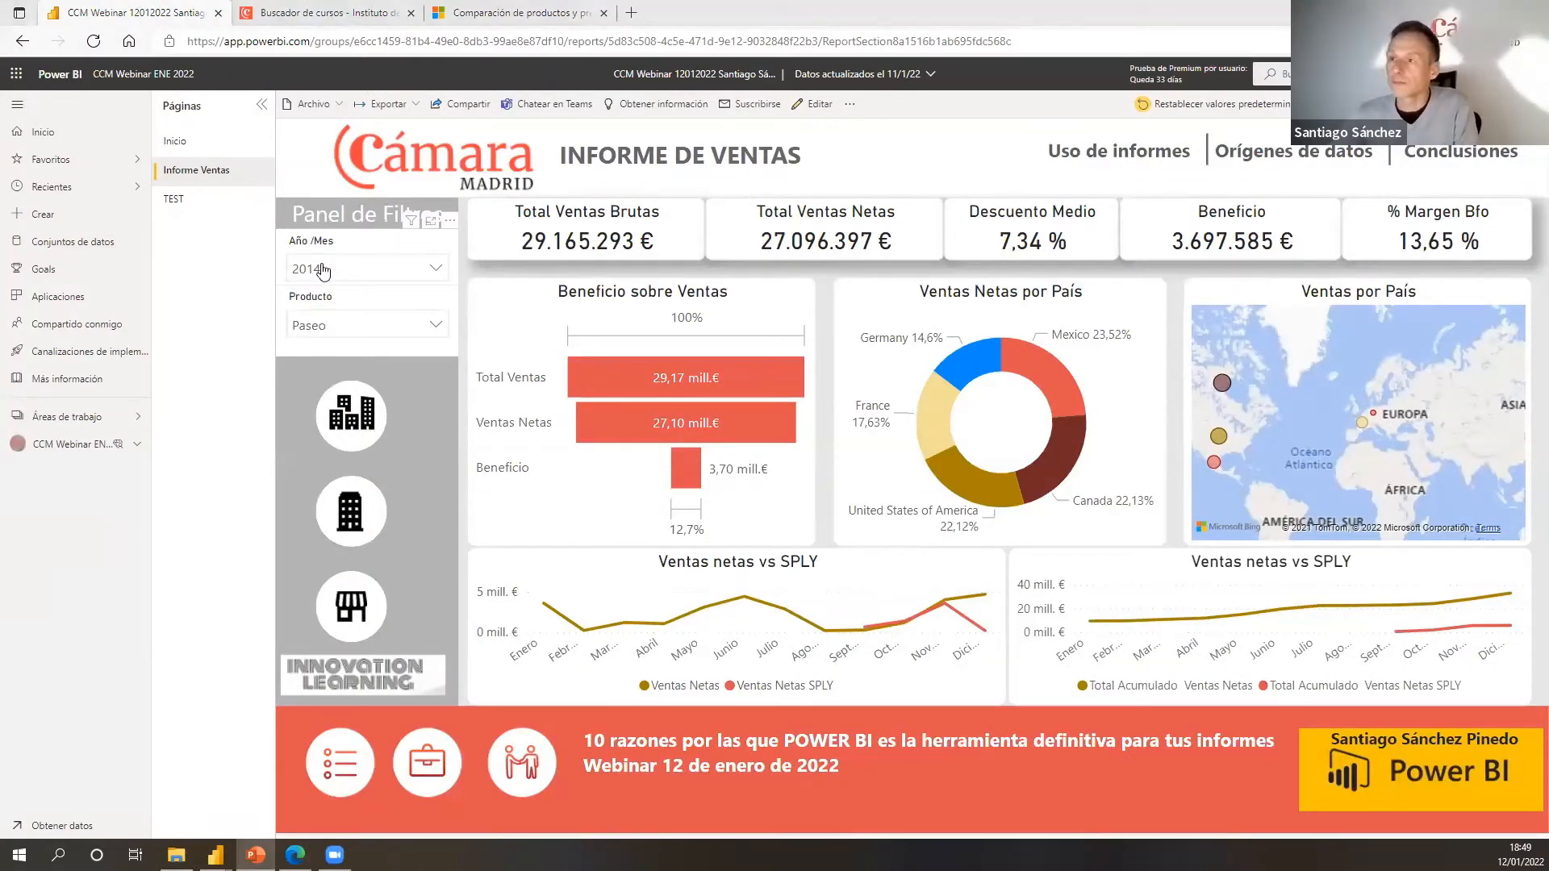
key(alt+Tab)
- Enlarge the h_ventas card to show all its fields and relate its Date field to Date in d_calendario
drag(596, 431, 654, 566)
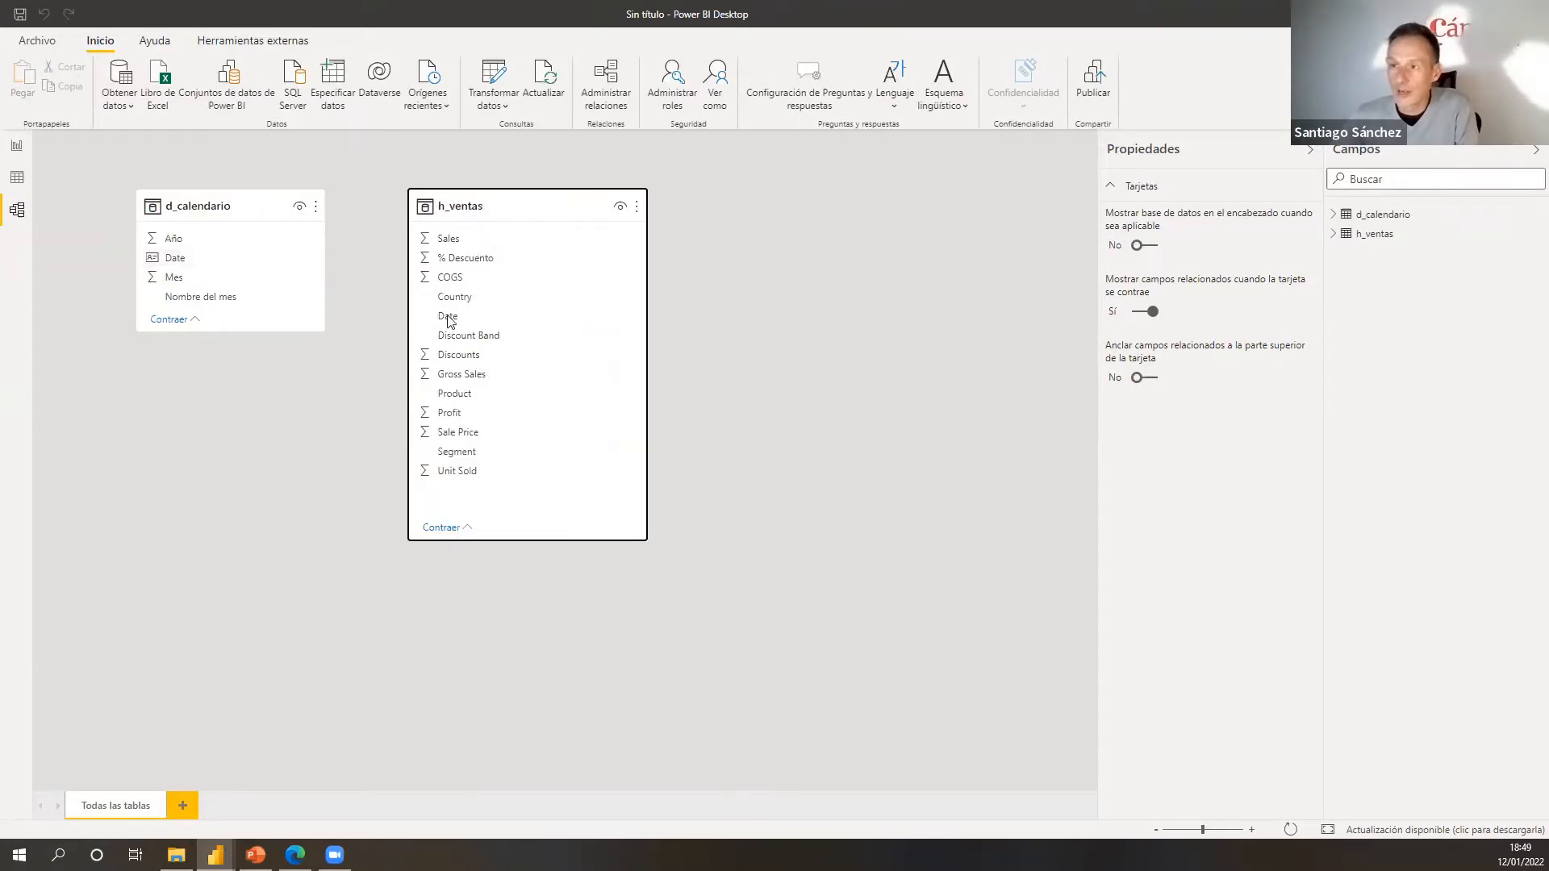
drag(447, 315, 182, 265)
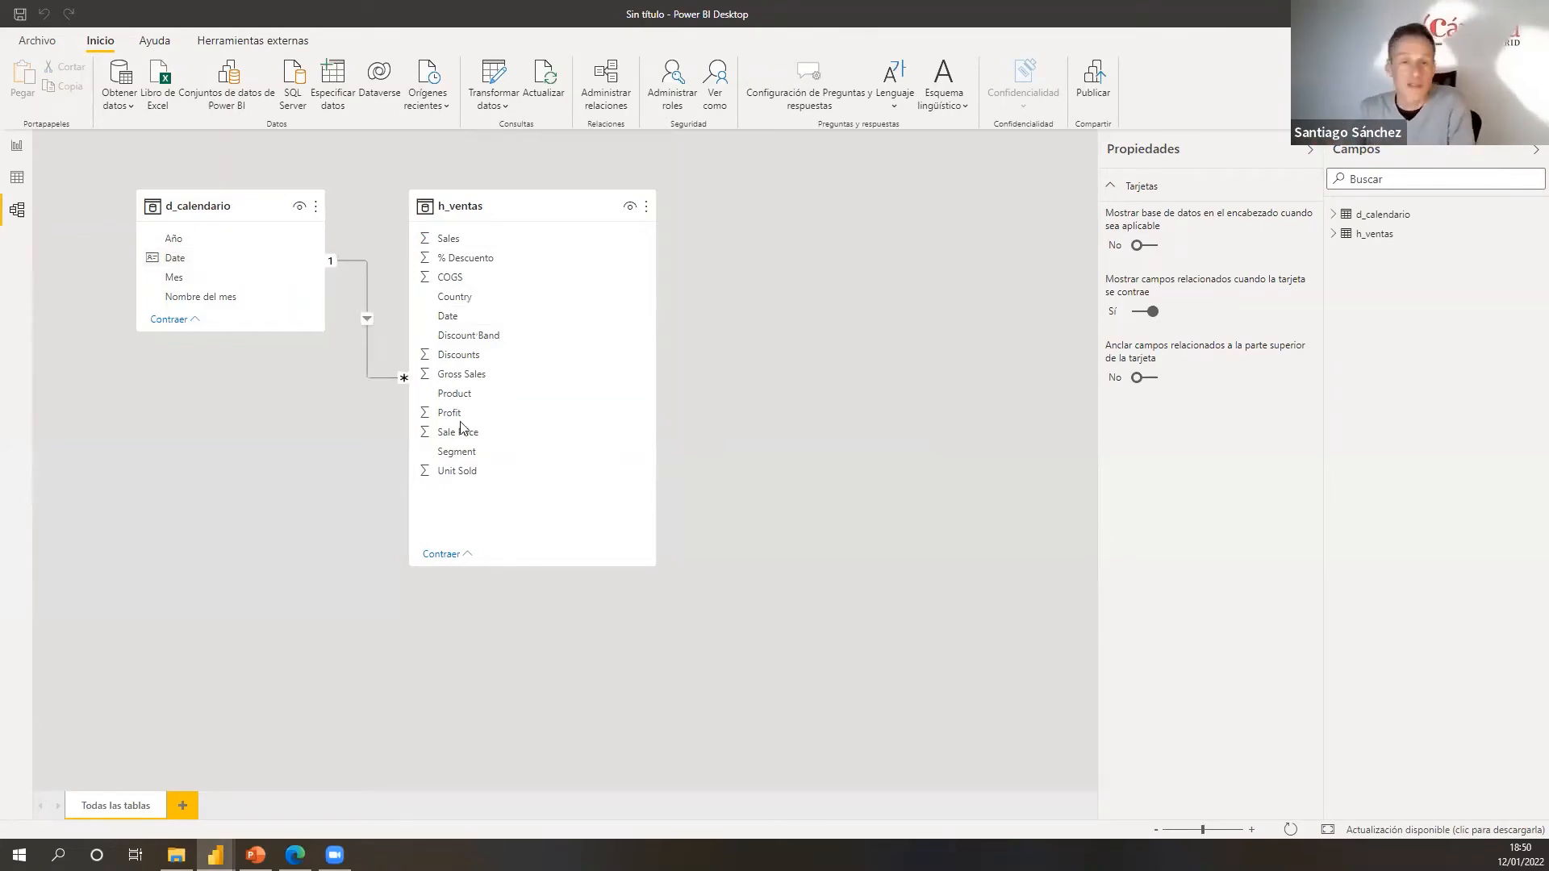
click(449, 319)
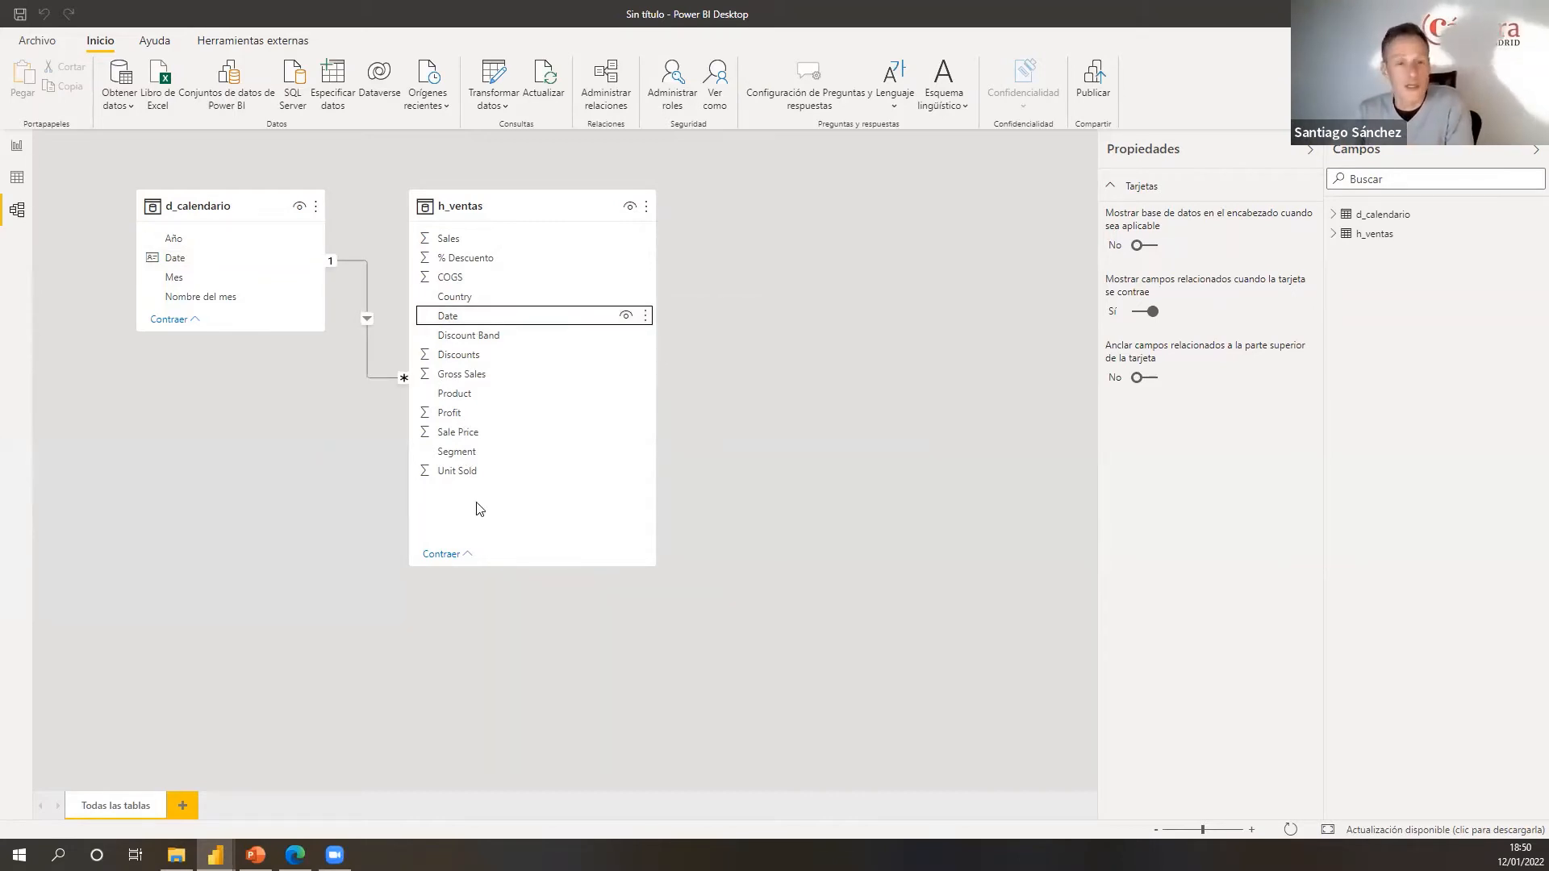
click(367, 319)
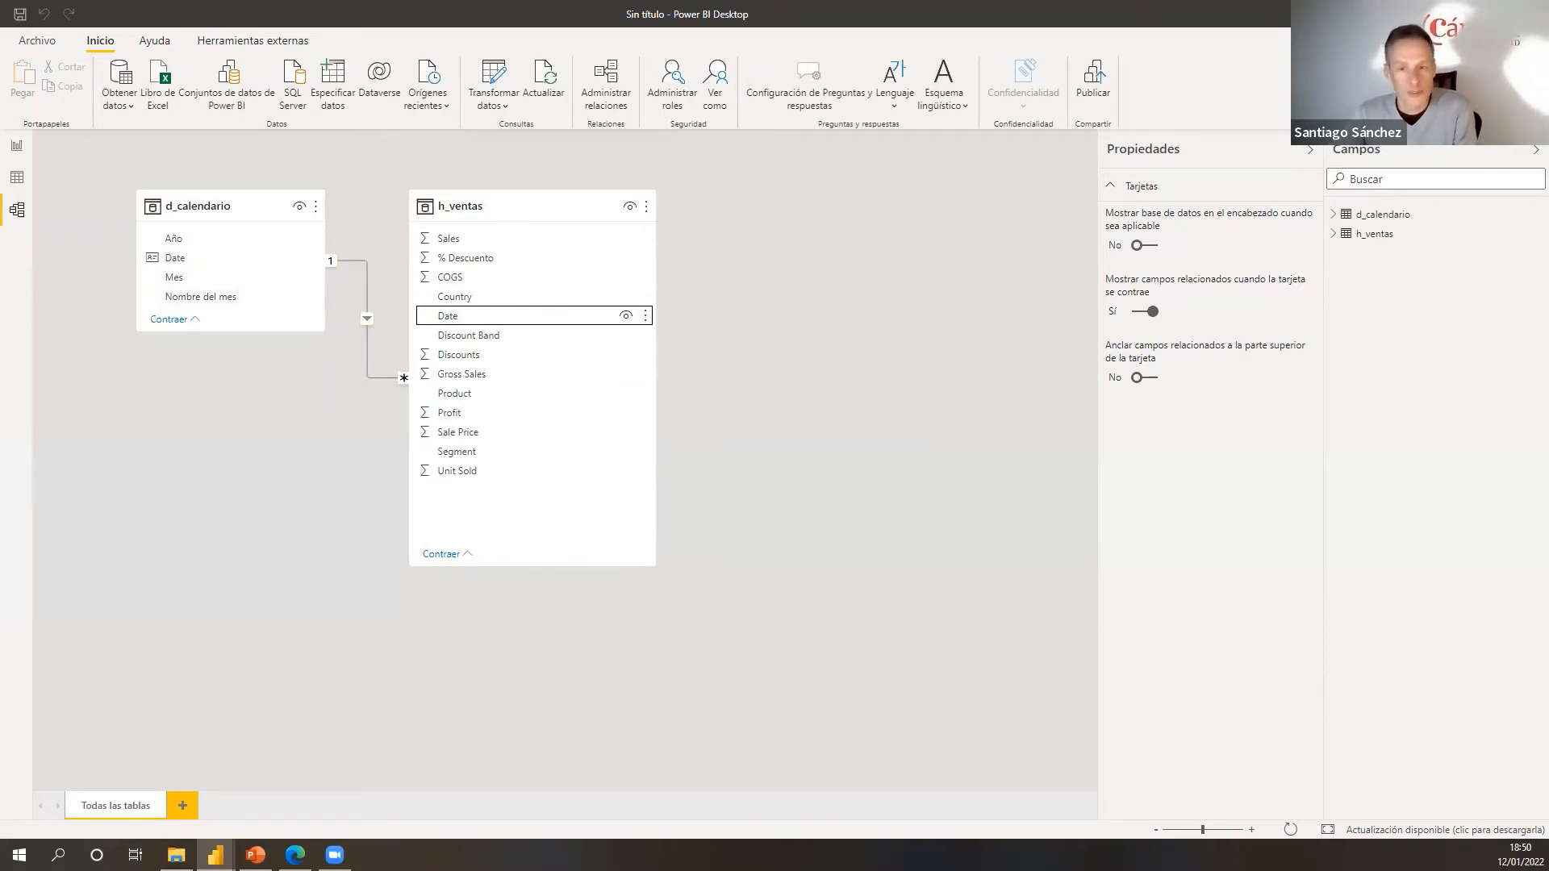
- Display the rows of the h_ventas table in the data view
key(alt+Tab)
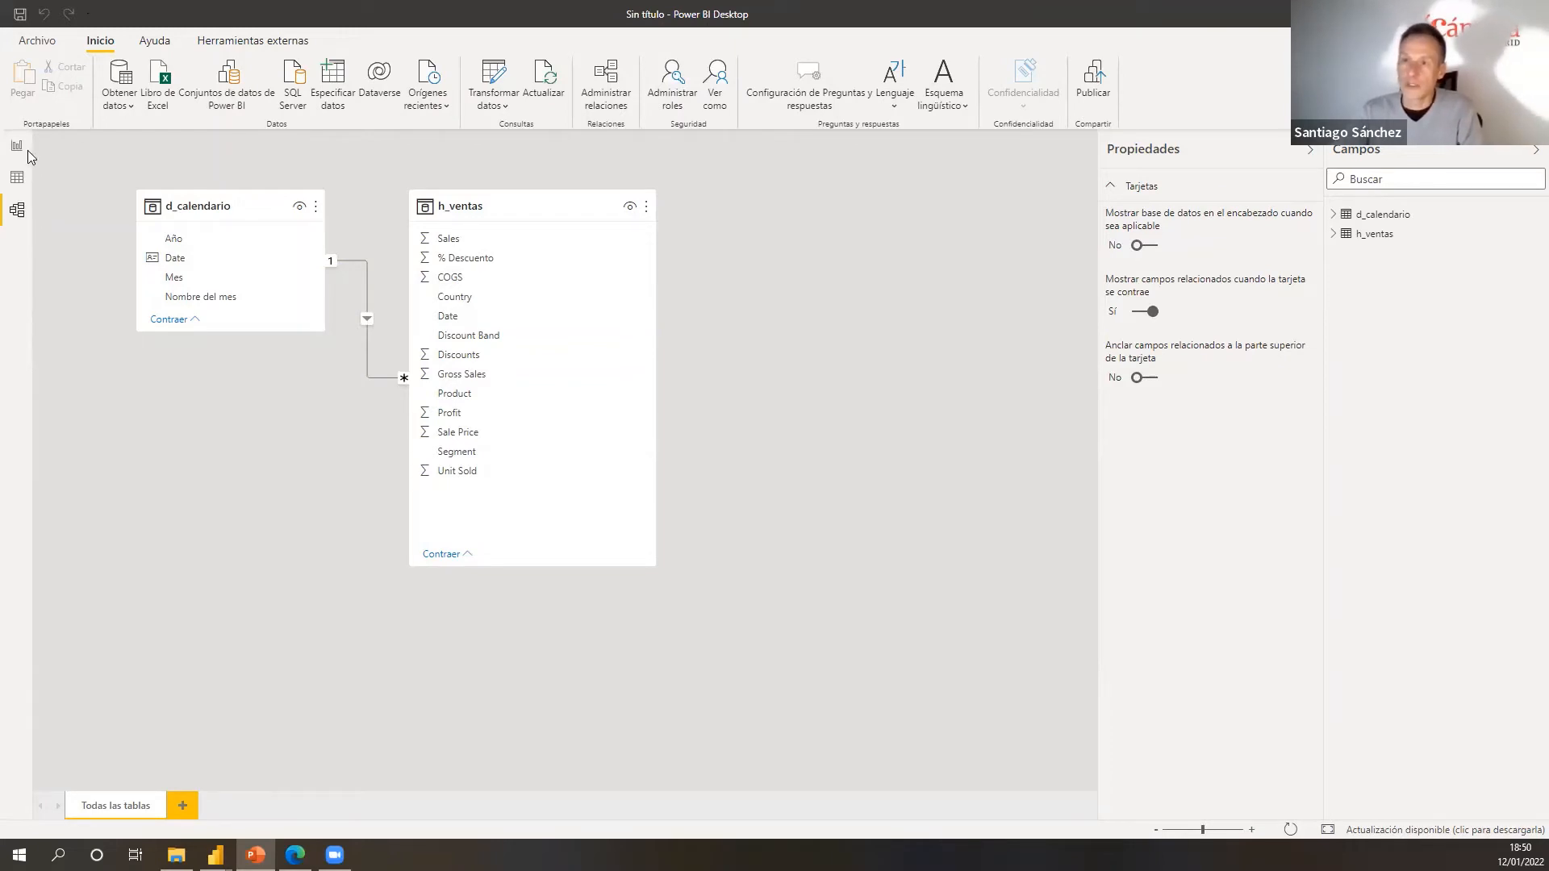
click(17, 178)
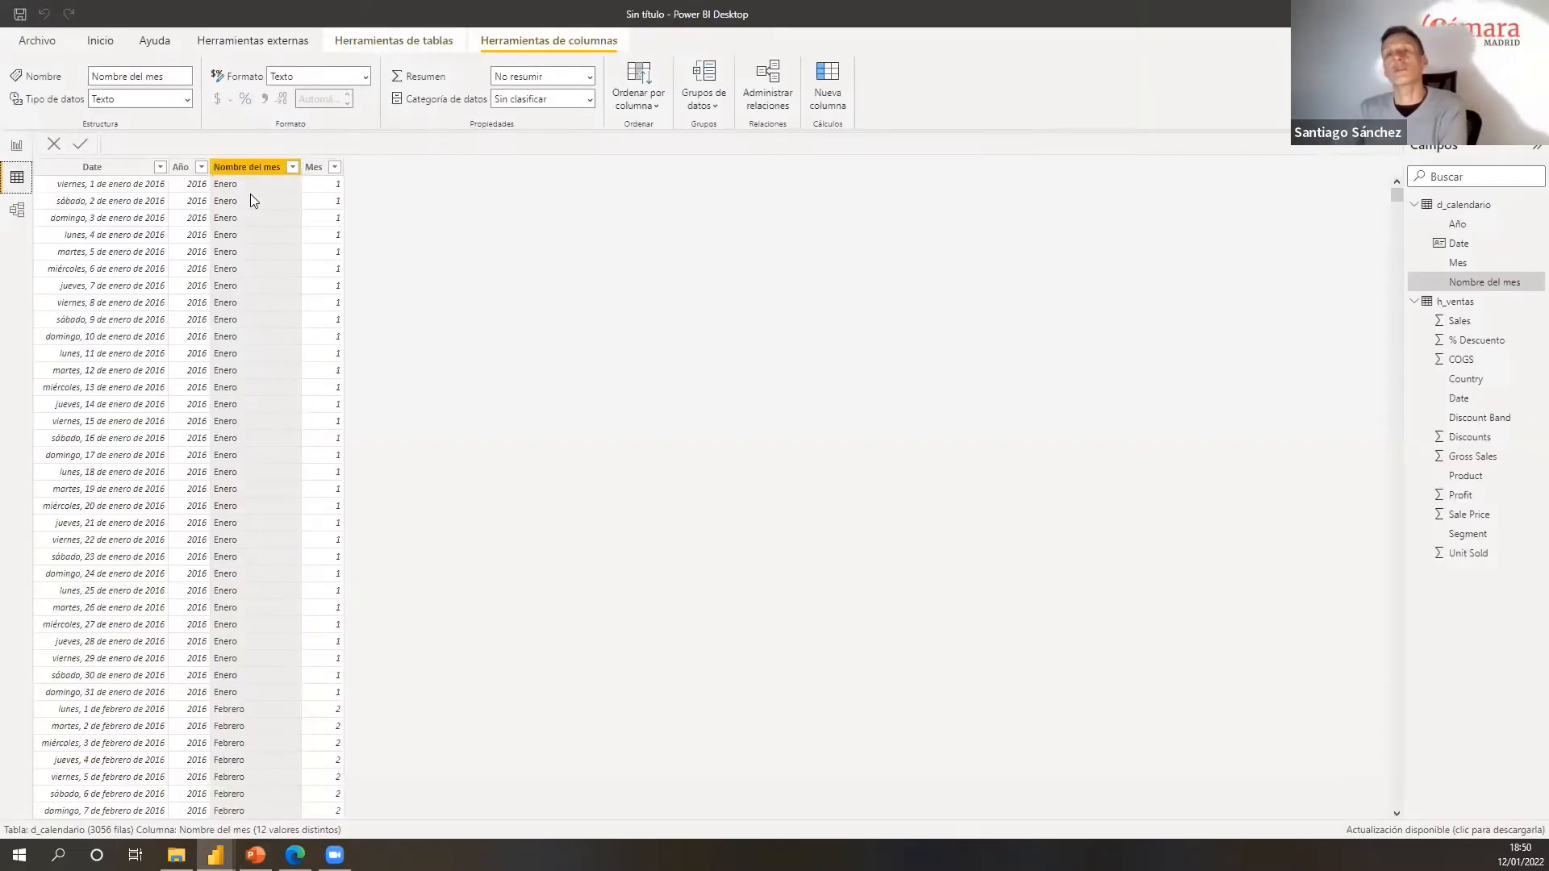
click(1441, 305)
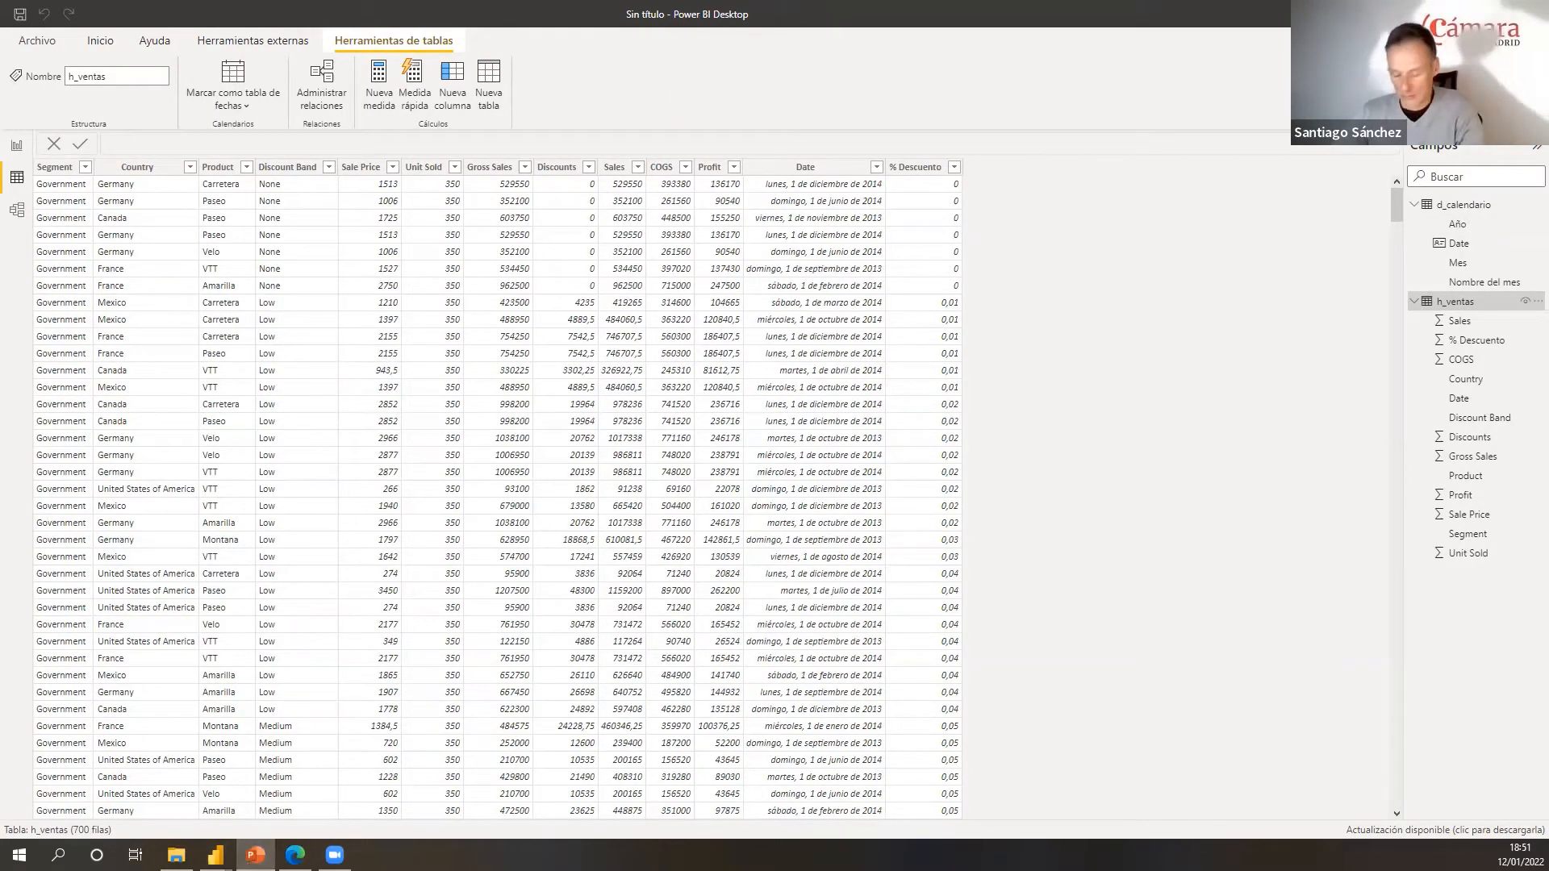
- Consult the grouping slide in the PowerPoint presentation, and inspect the distinct values of the Segment column in h_ventas
click(255, 856)
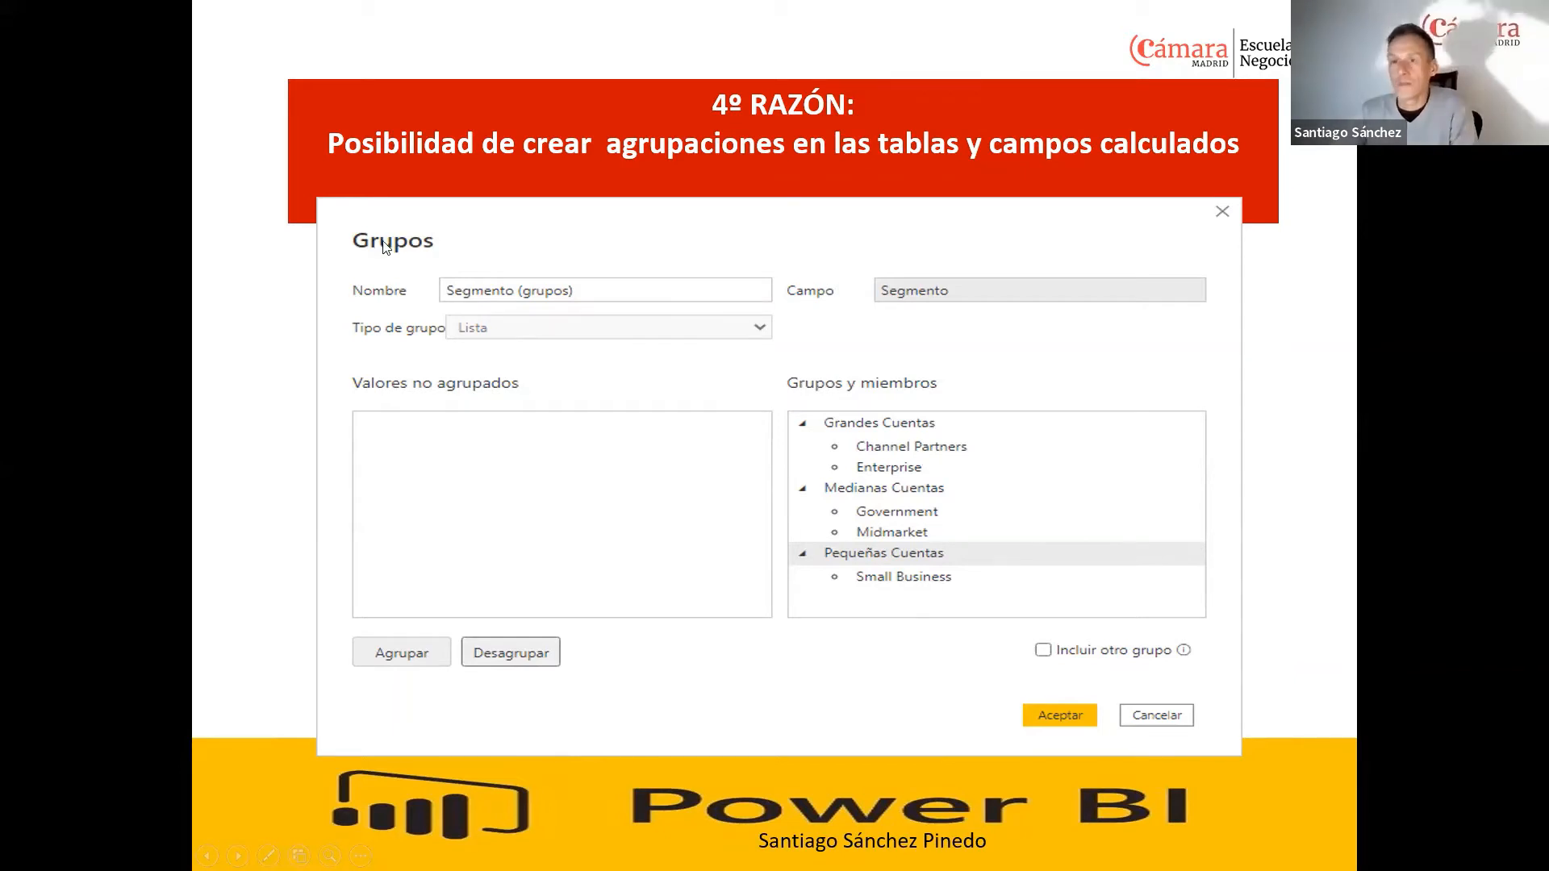
key(alt+Tab)
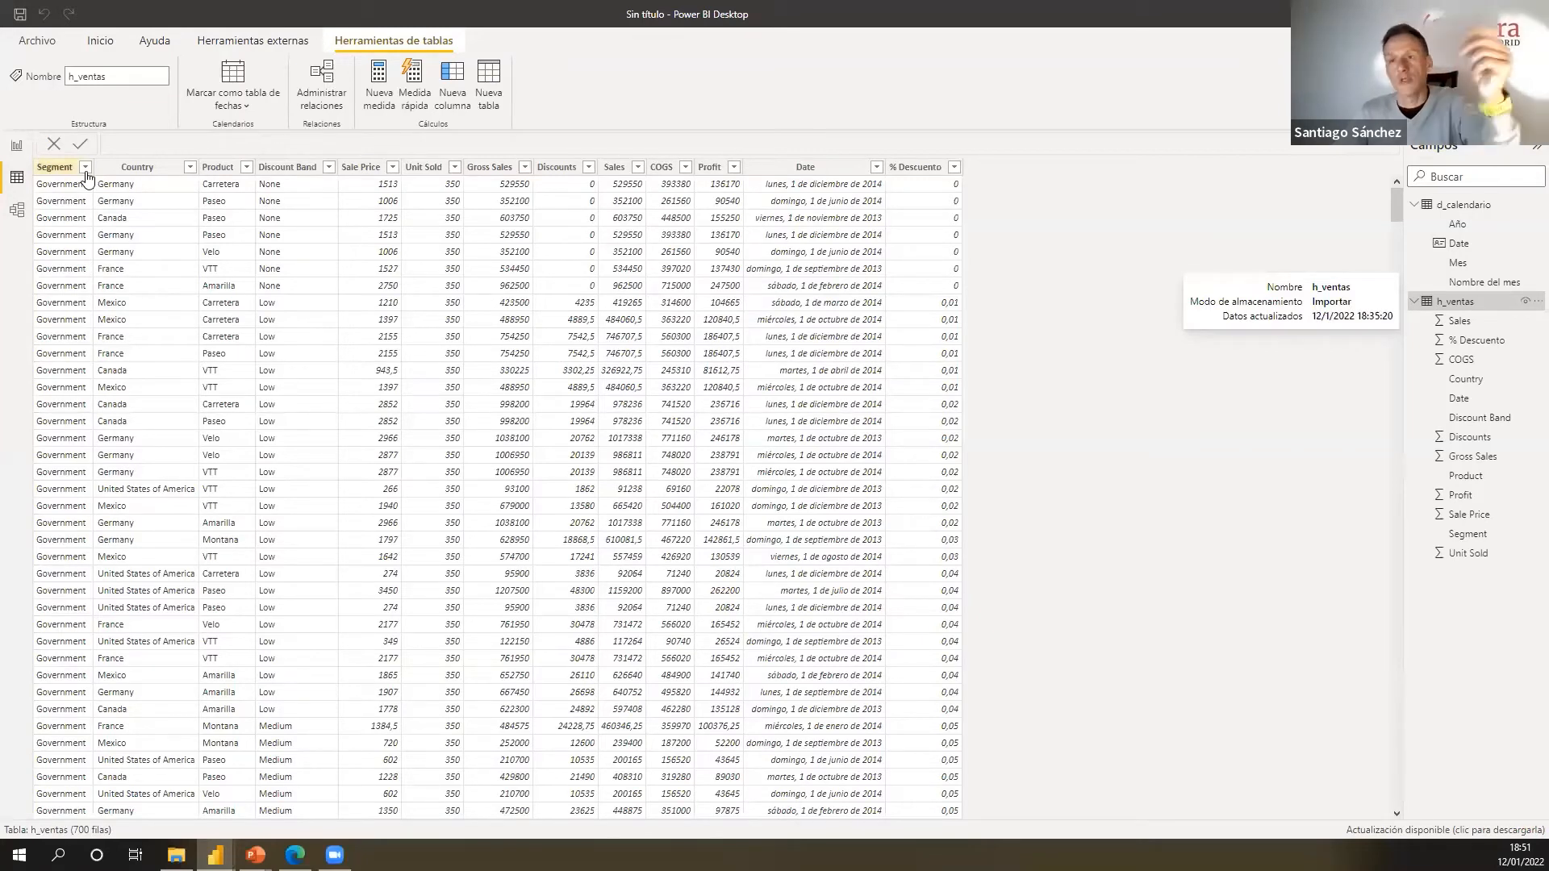
click(80, 170)
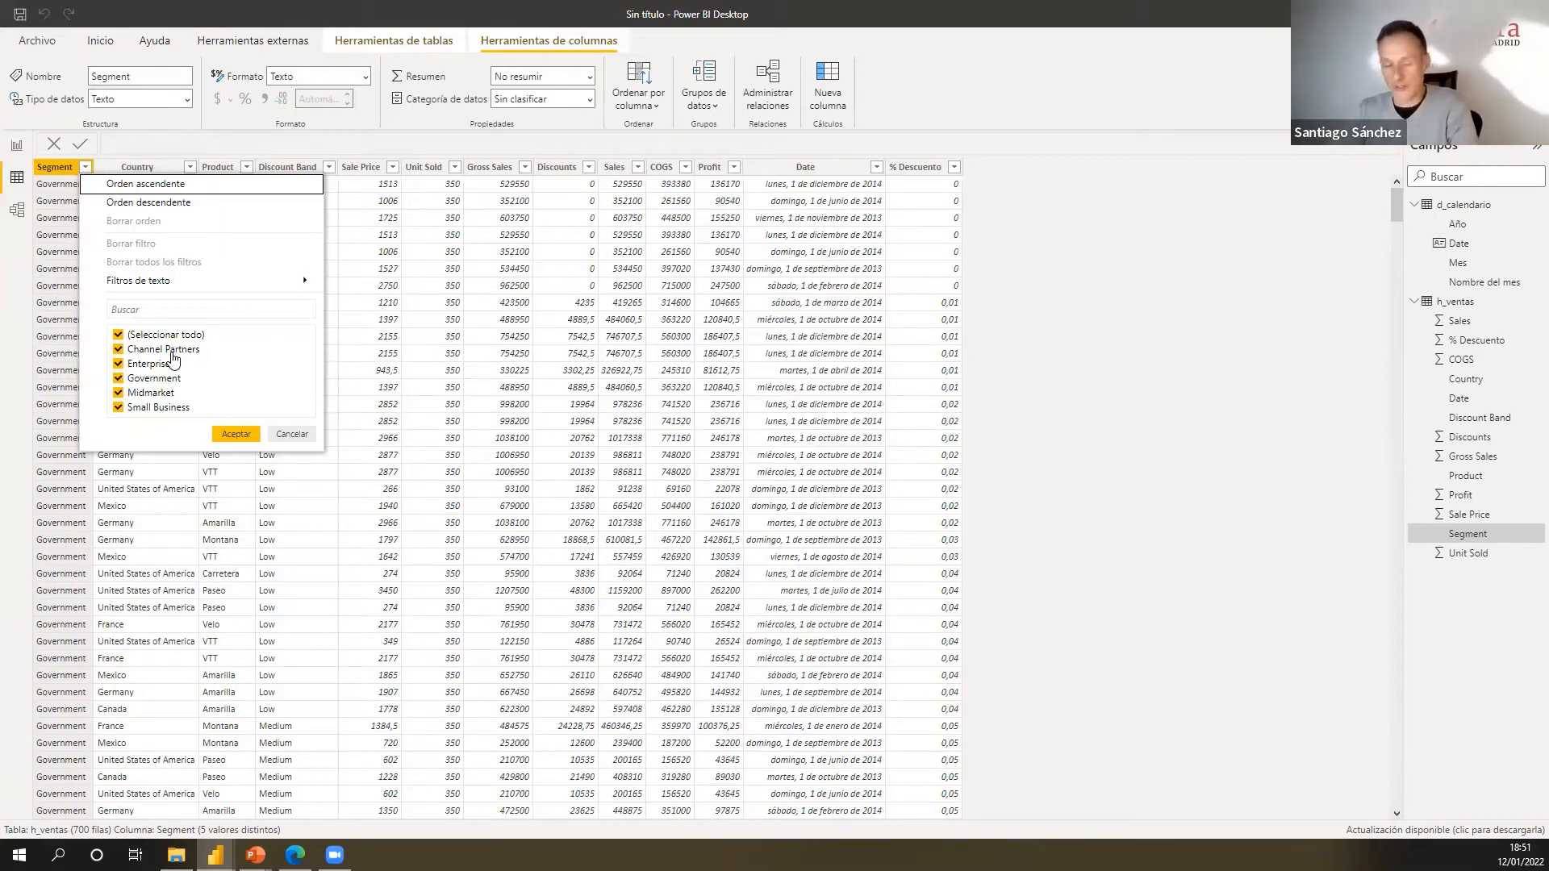
click(579, 207)
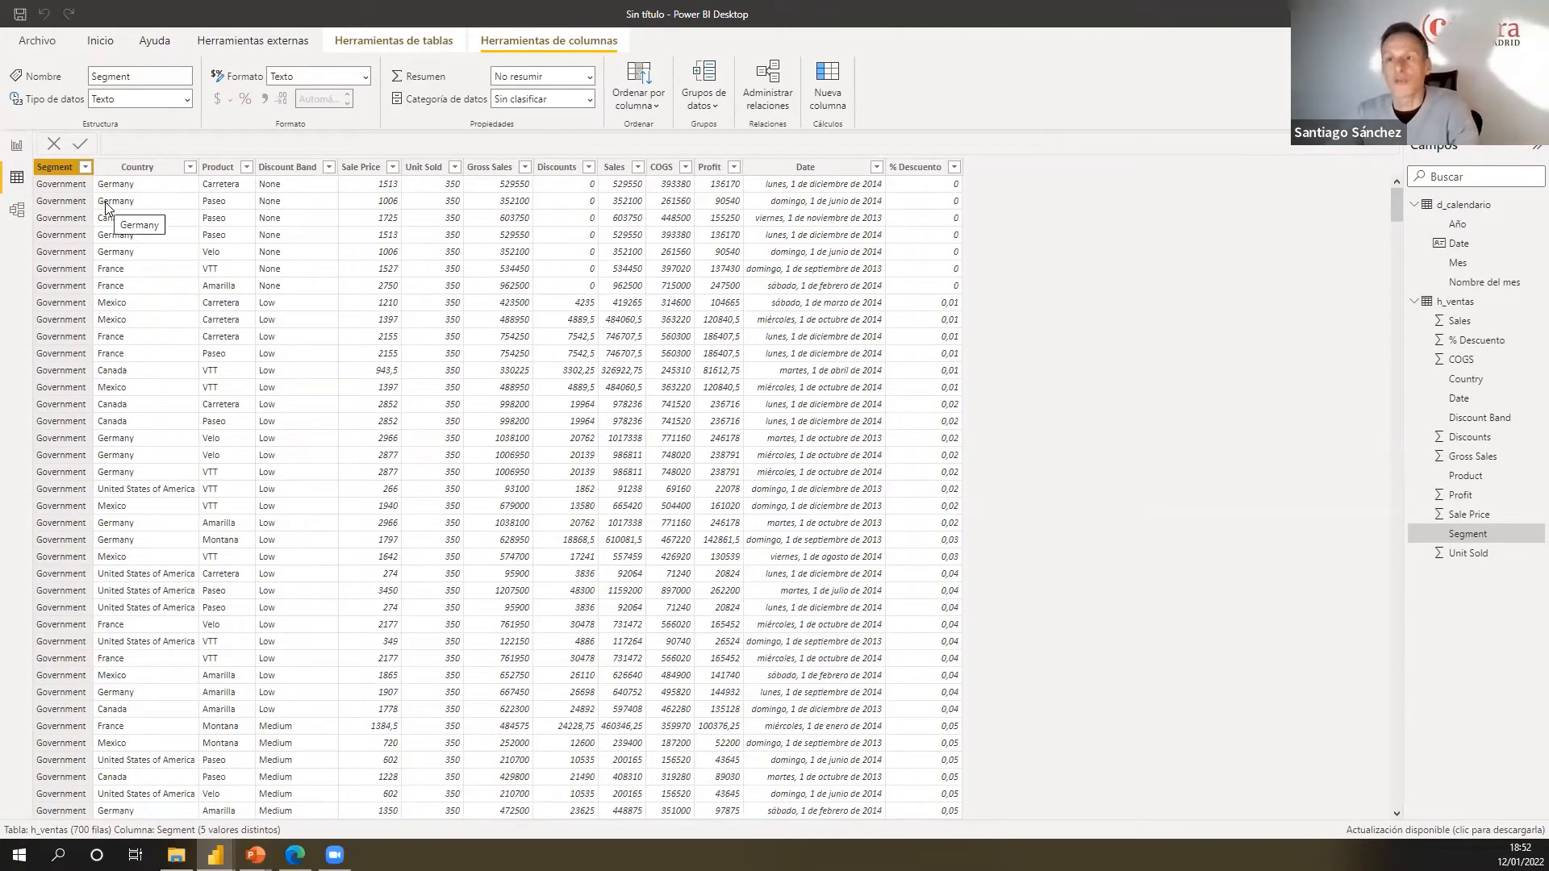
- Create a new group from the Segment column of h_ventas and name it Grupo
right_click(72, 172)
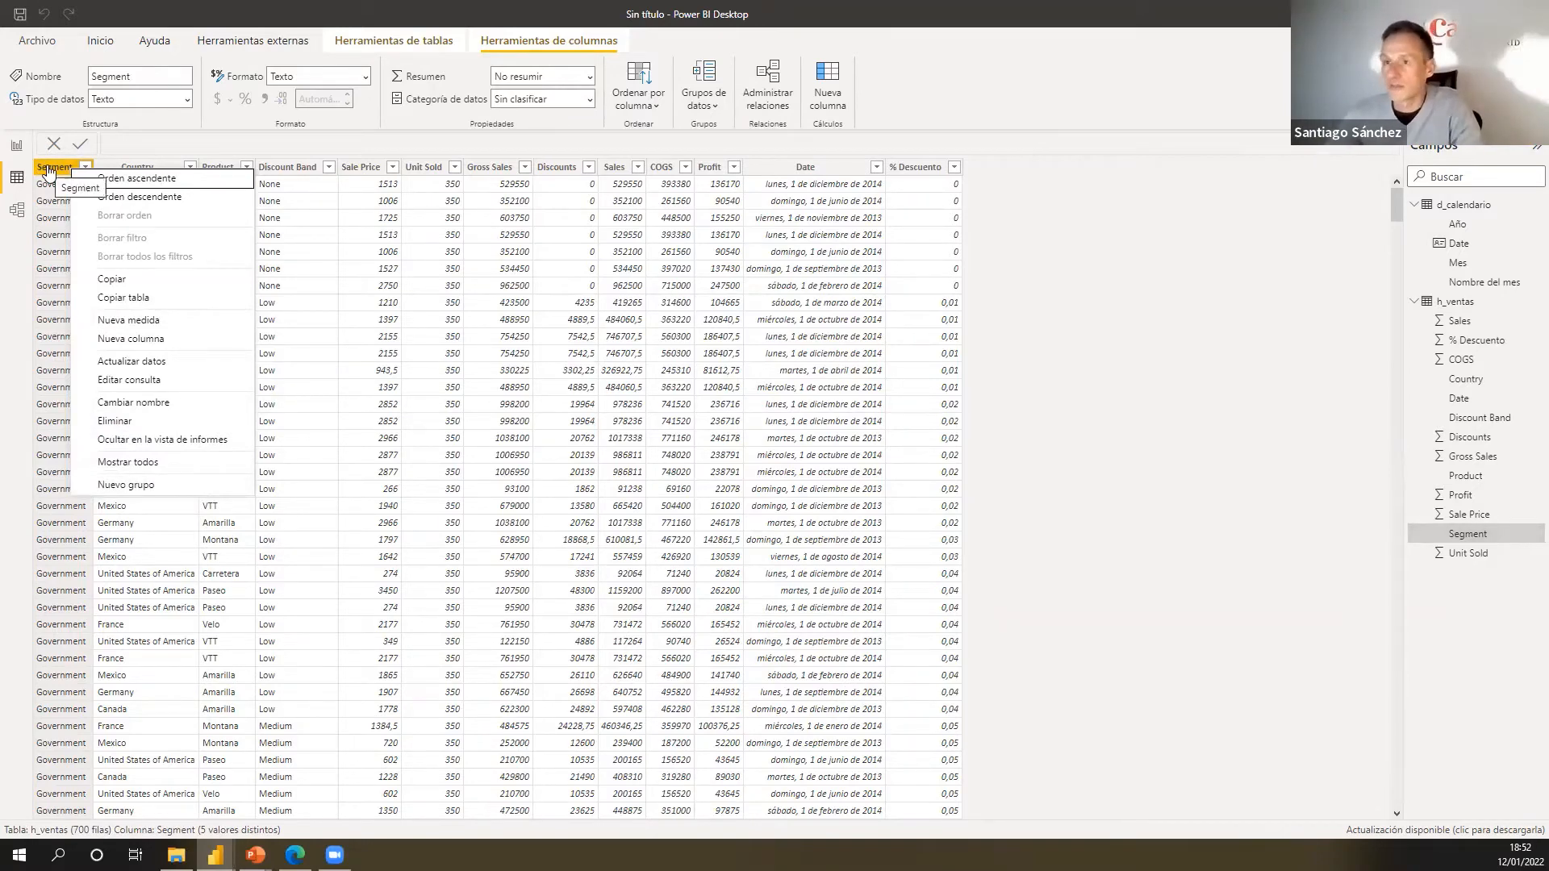
click(143, 486)
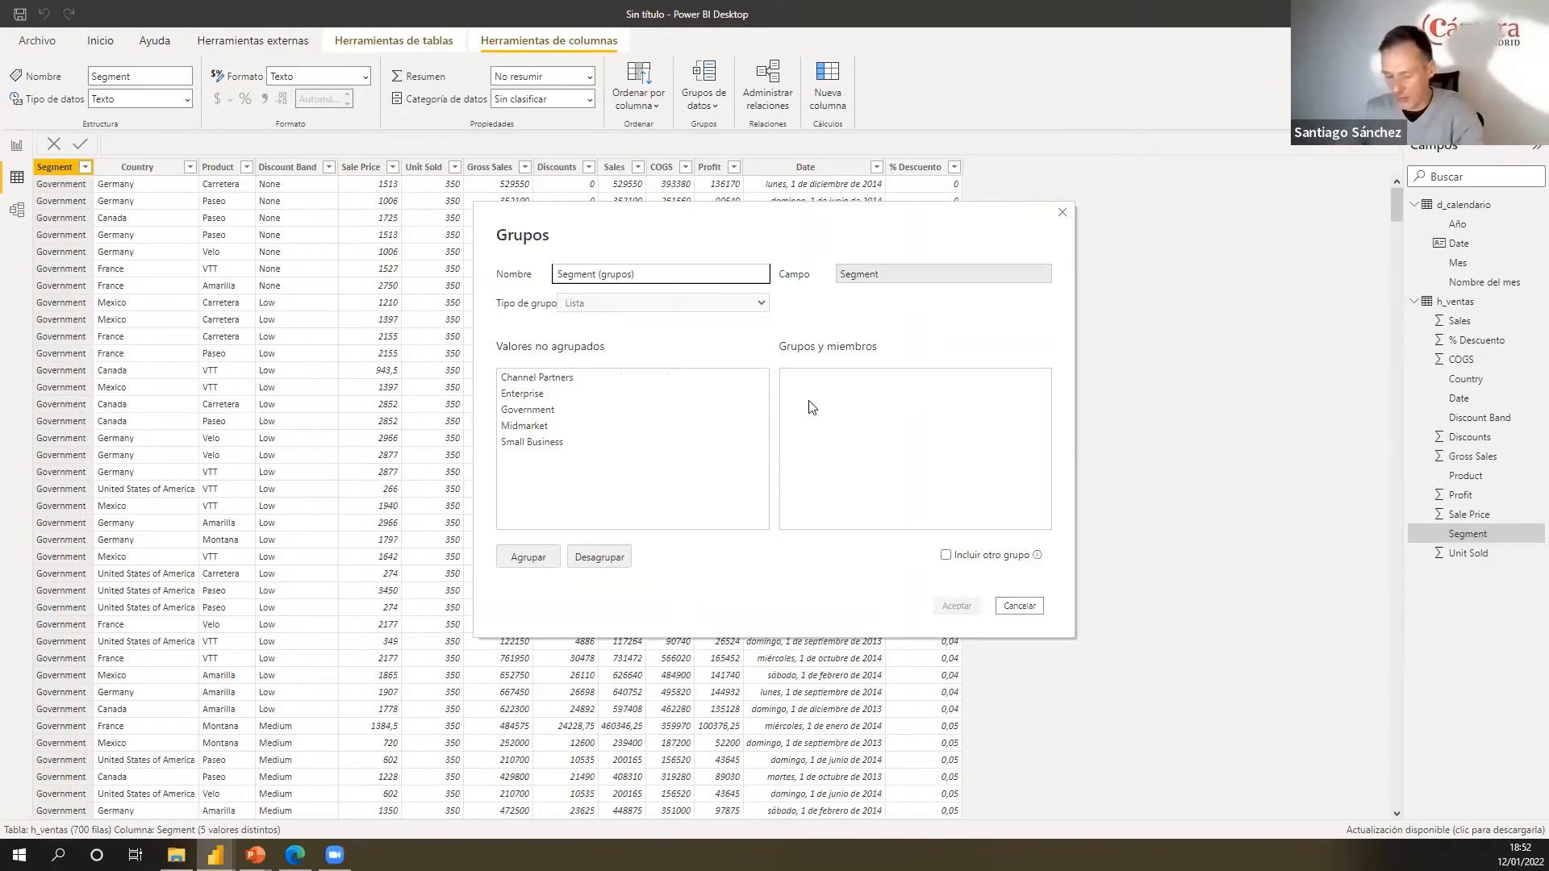
key(ctrl+a)
text(Grupo)
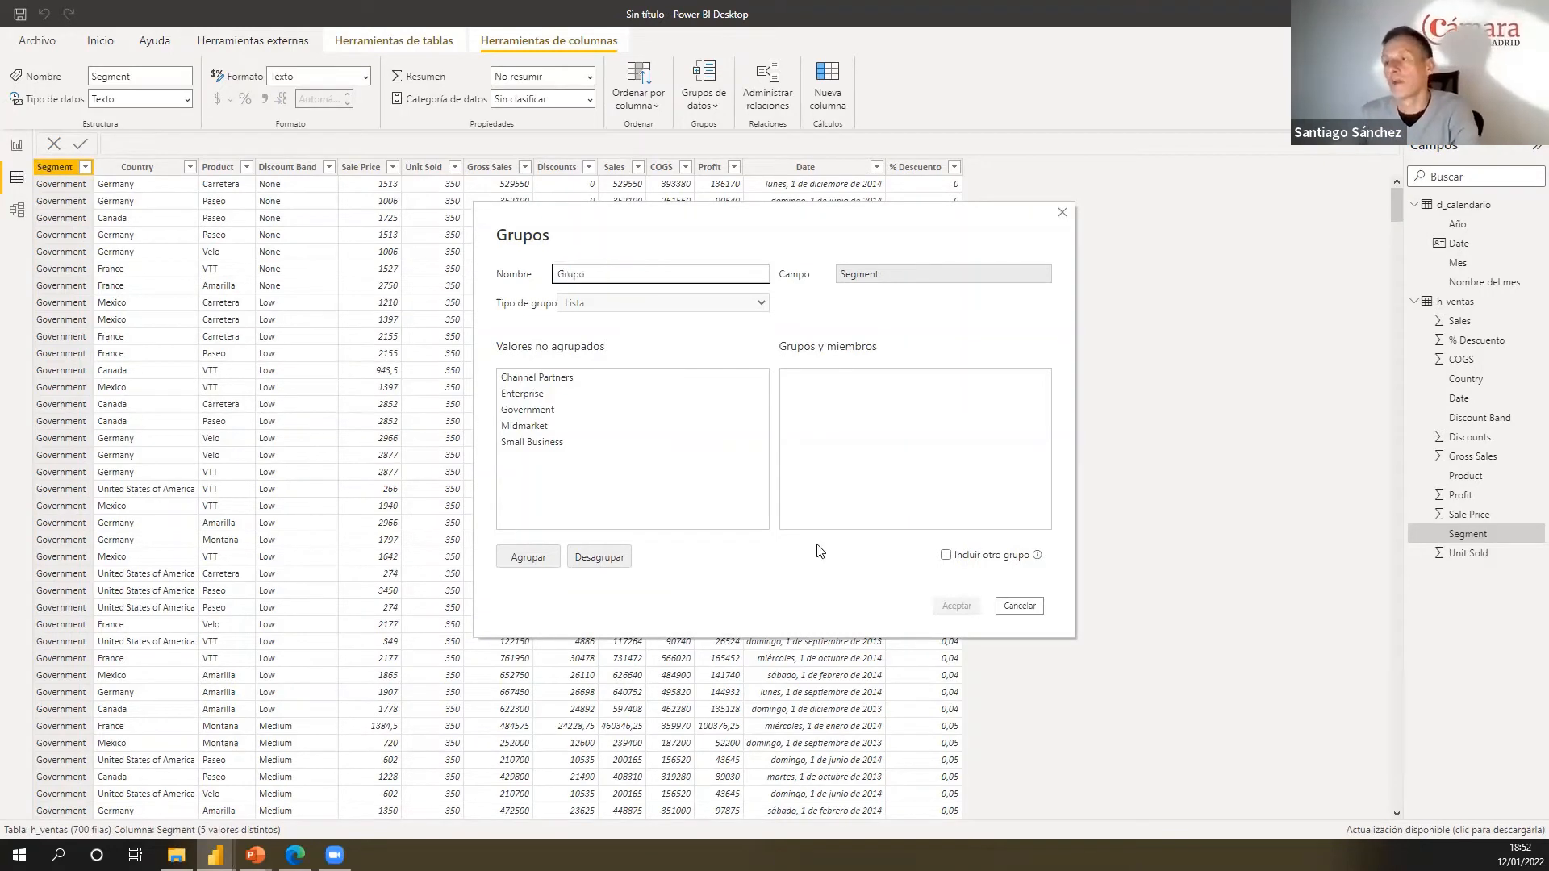
- Group the values Channel Partners and Enterprise under the name Grandes Clientes
click(562, 381)
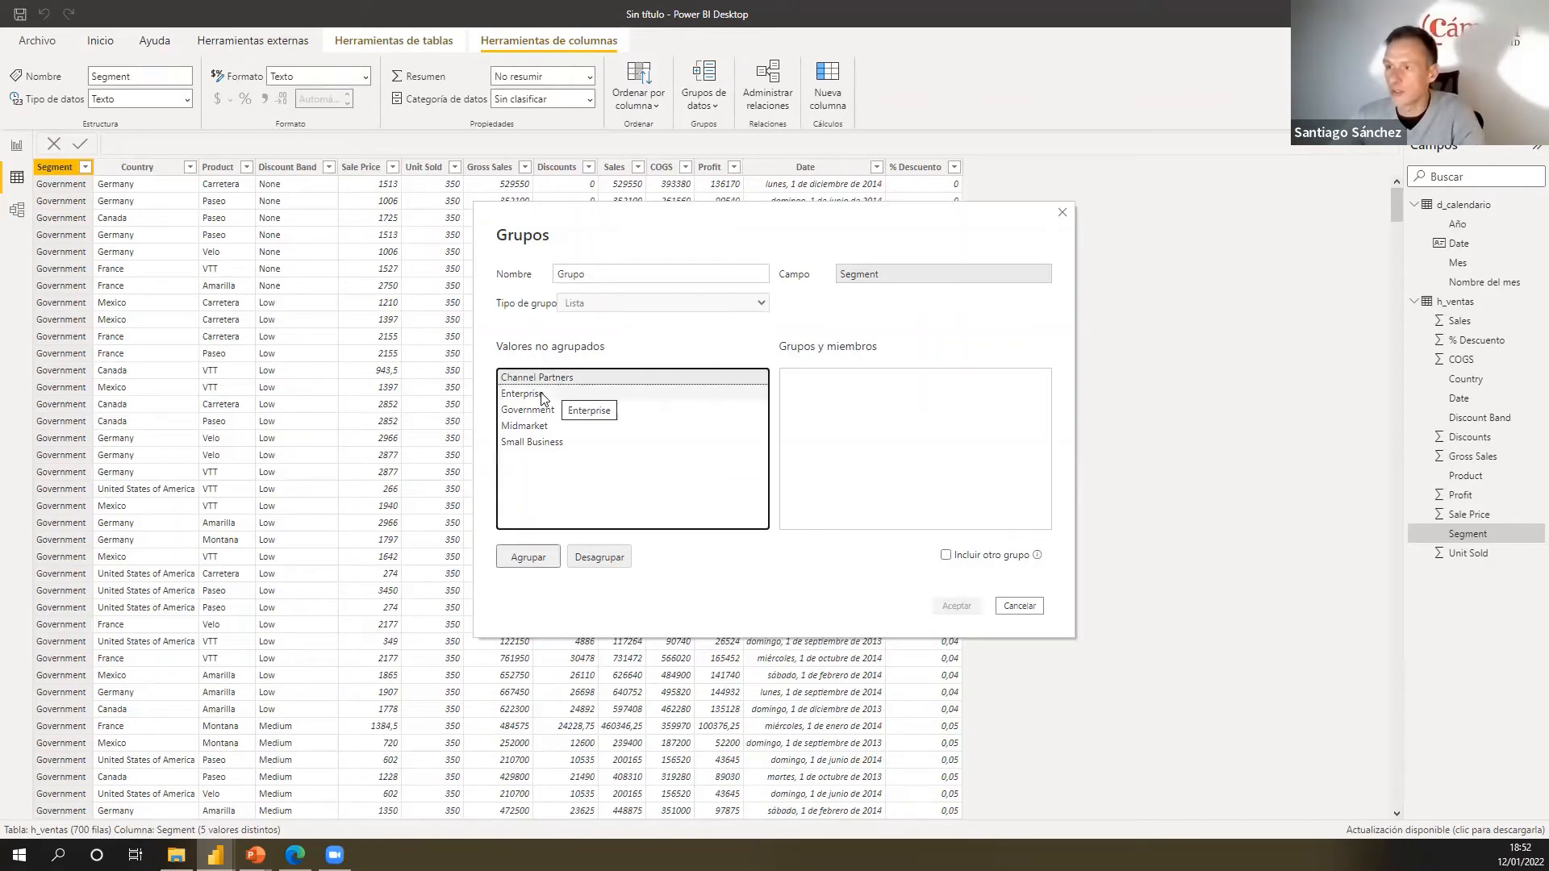
ctrl+click(562, 393)
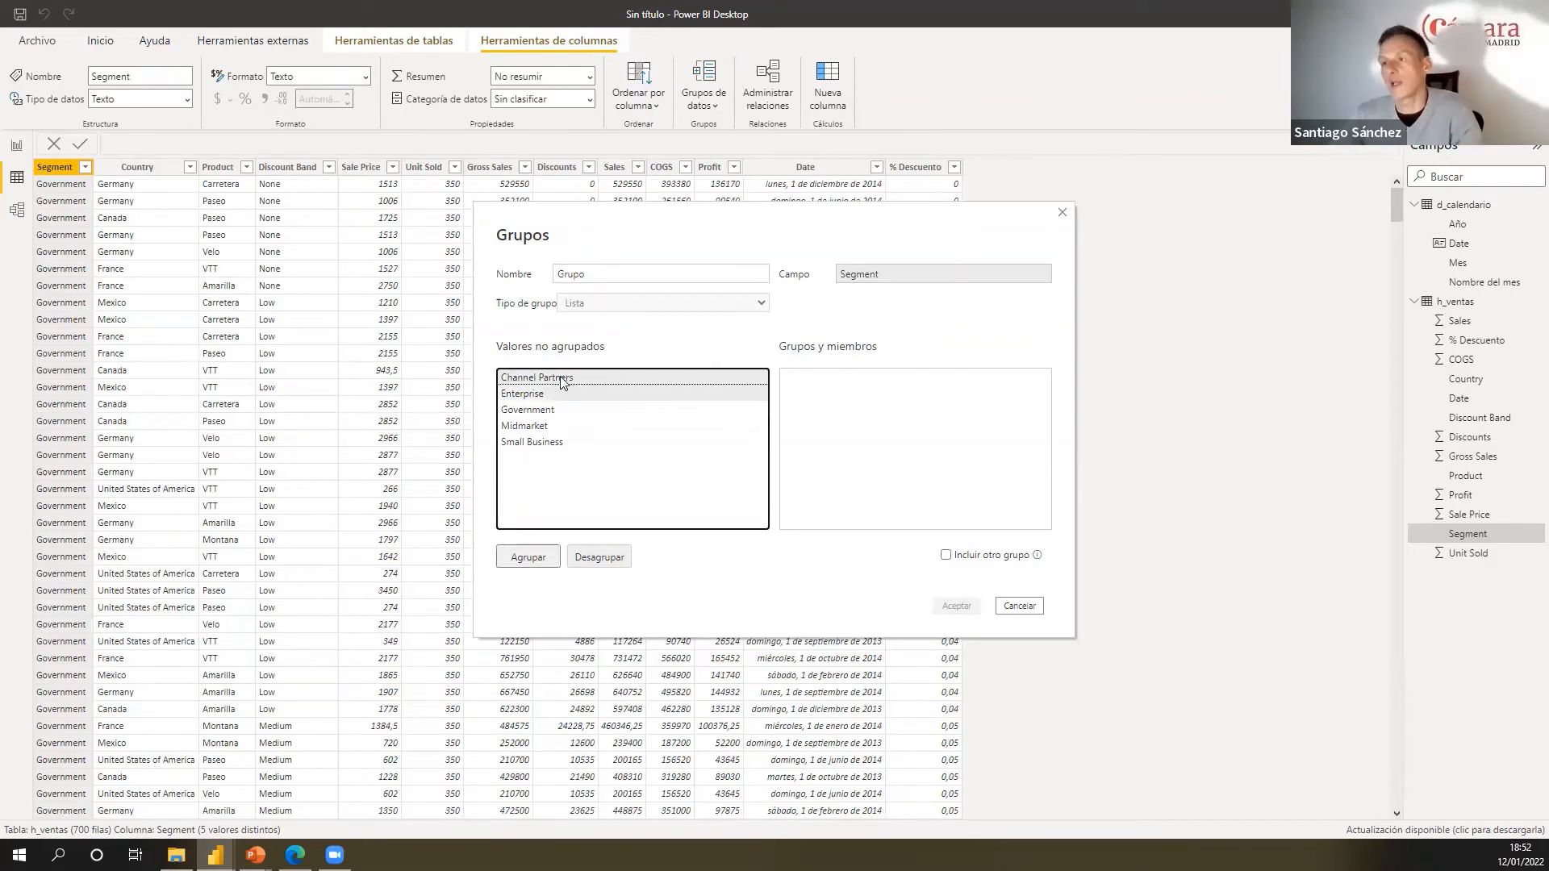
click(528, 557)
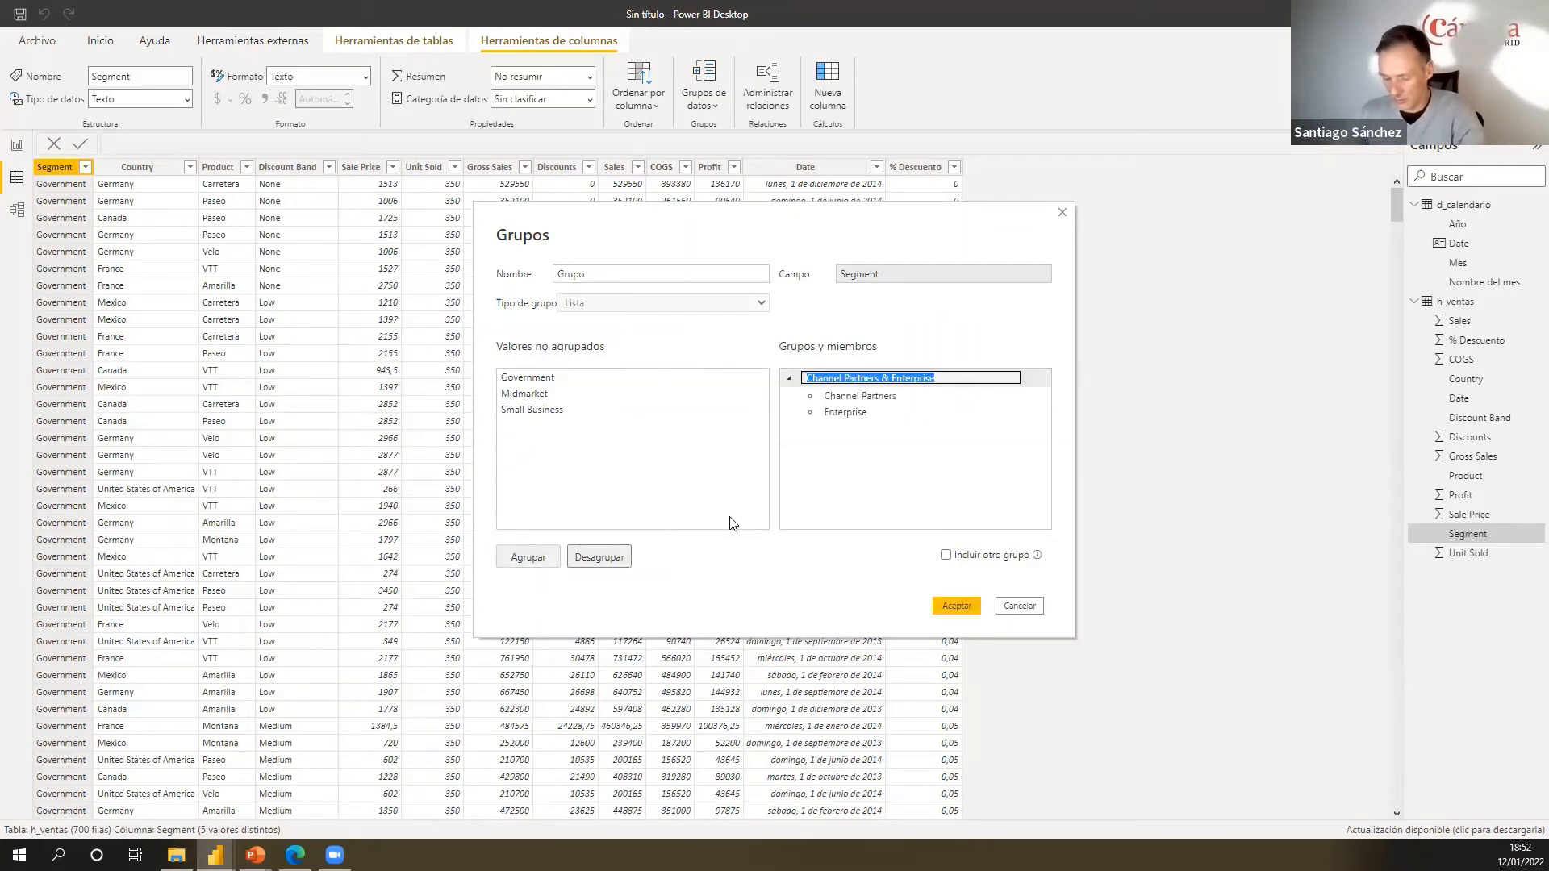
text(G)
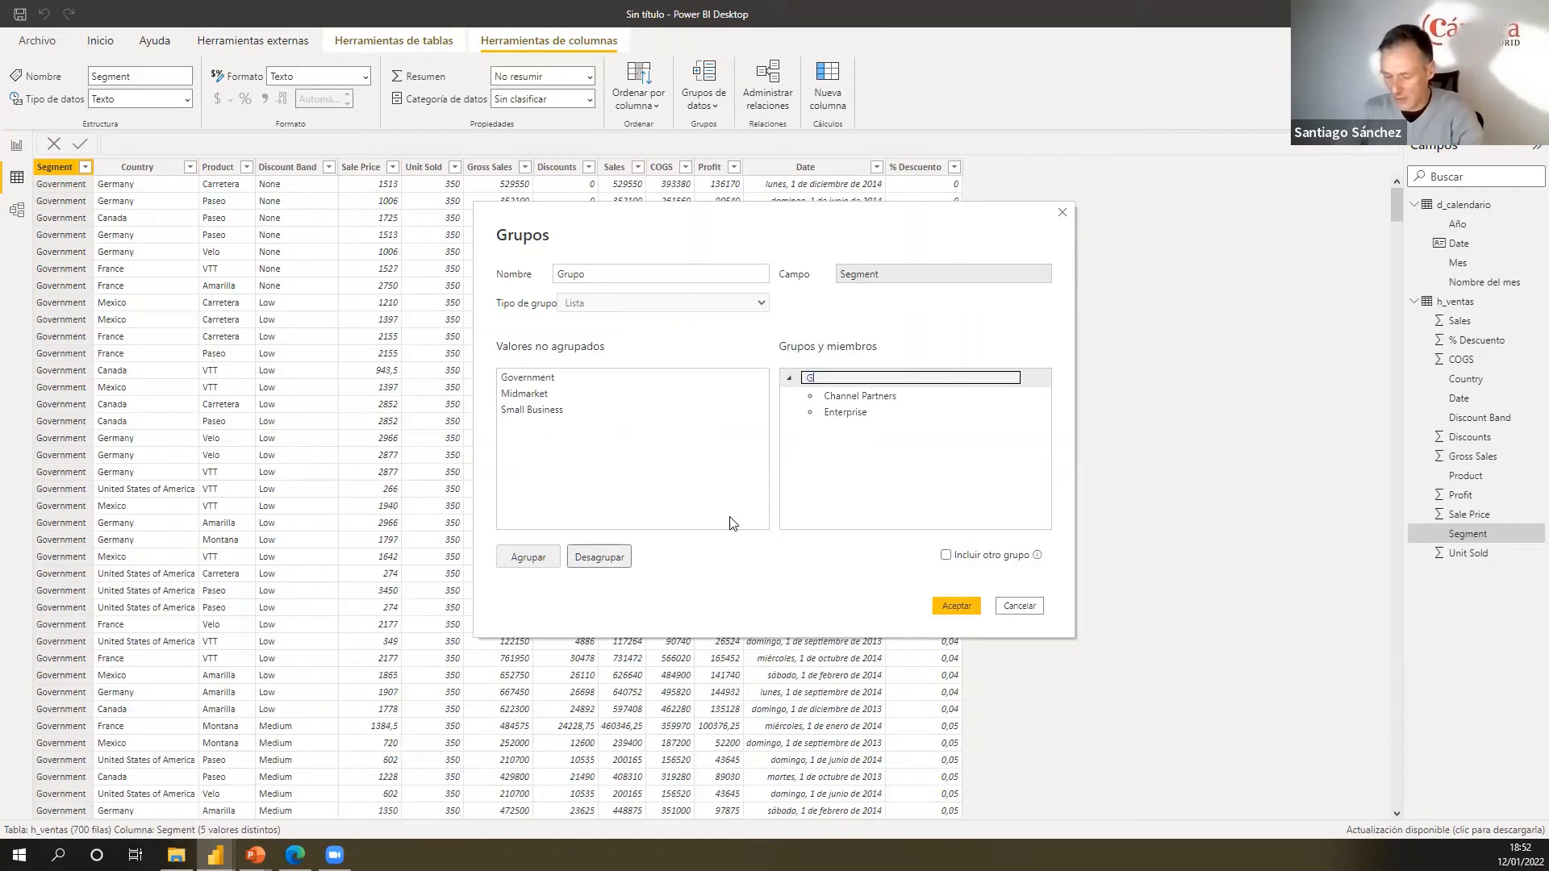
text(randes Clientes)
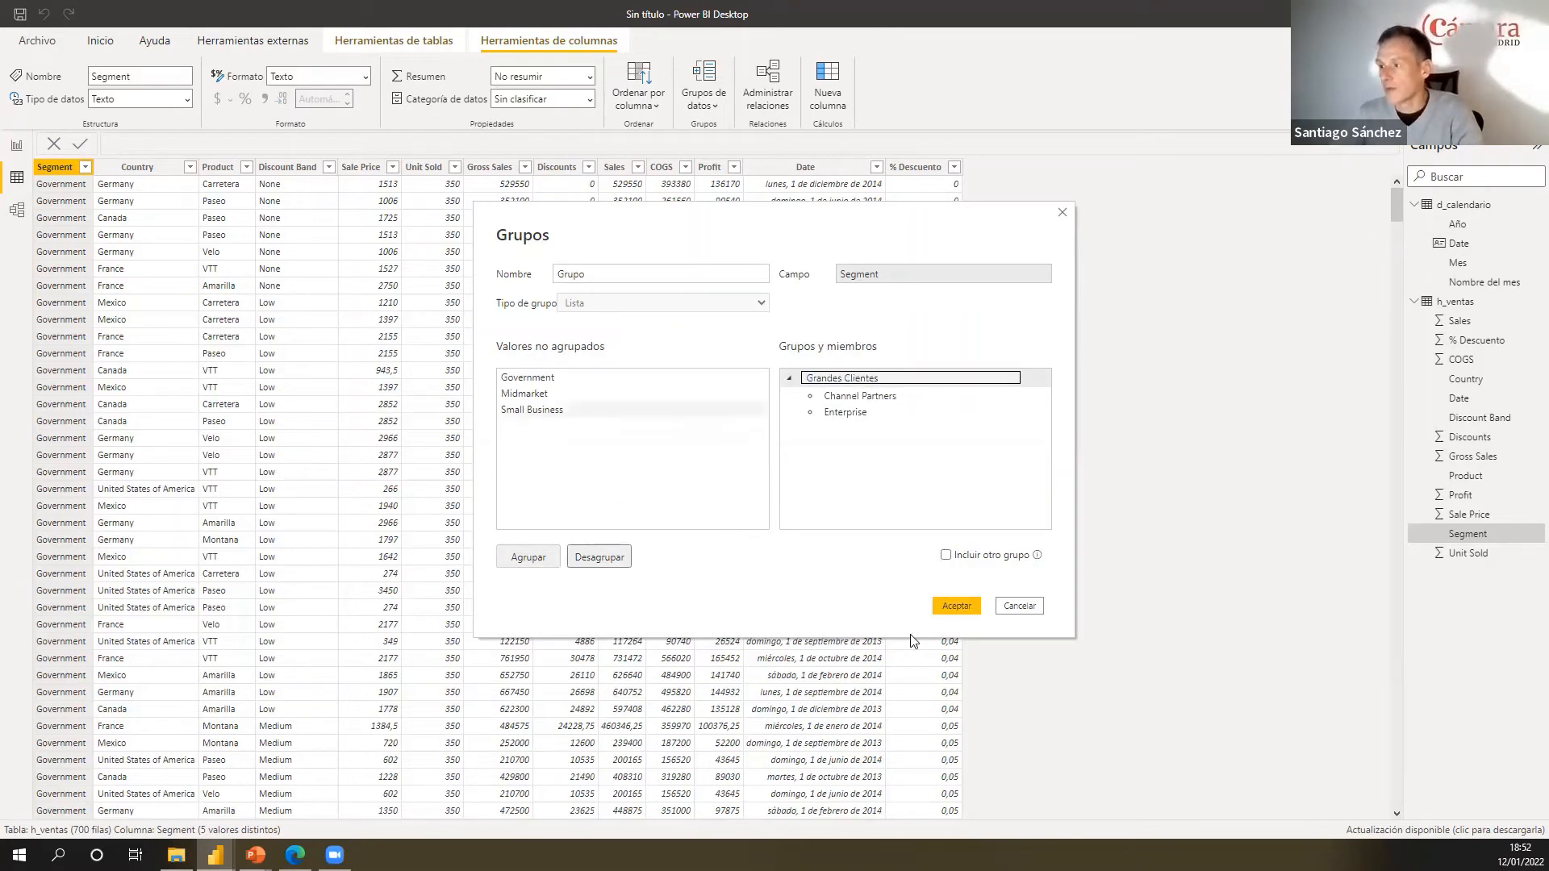
- Group the values Government and Midmarket under the name Medianos Clientes
click(532, 395)
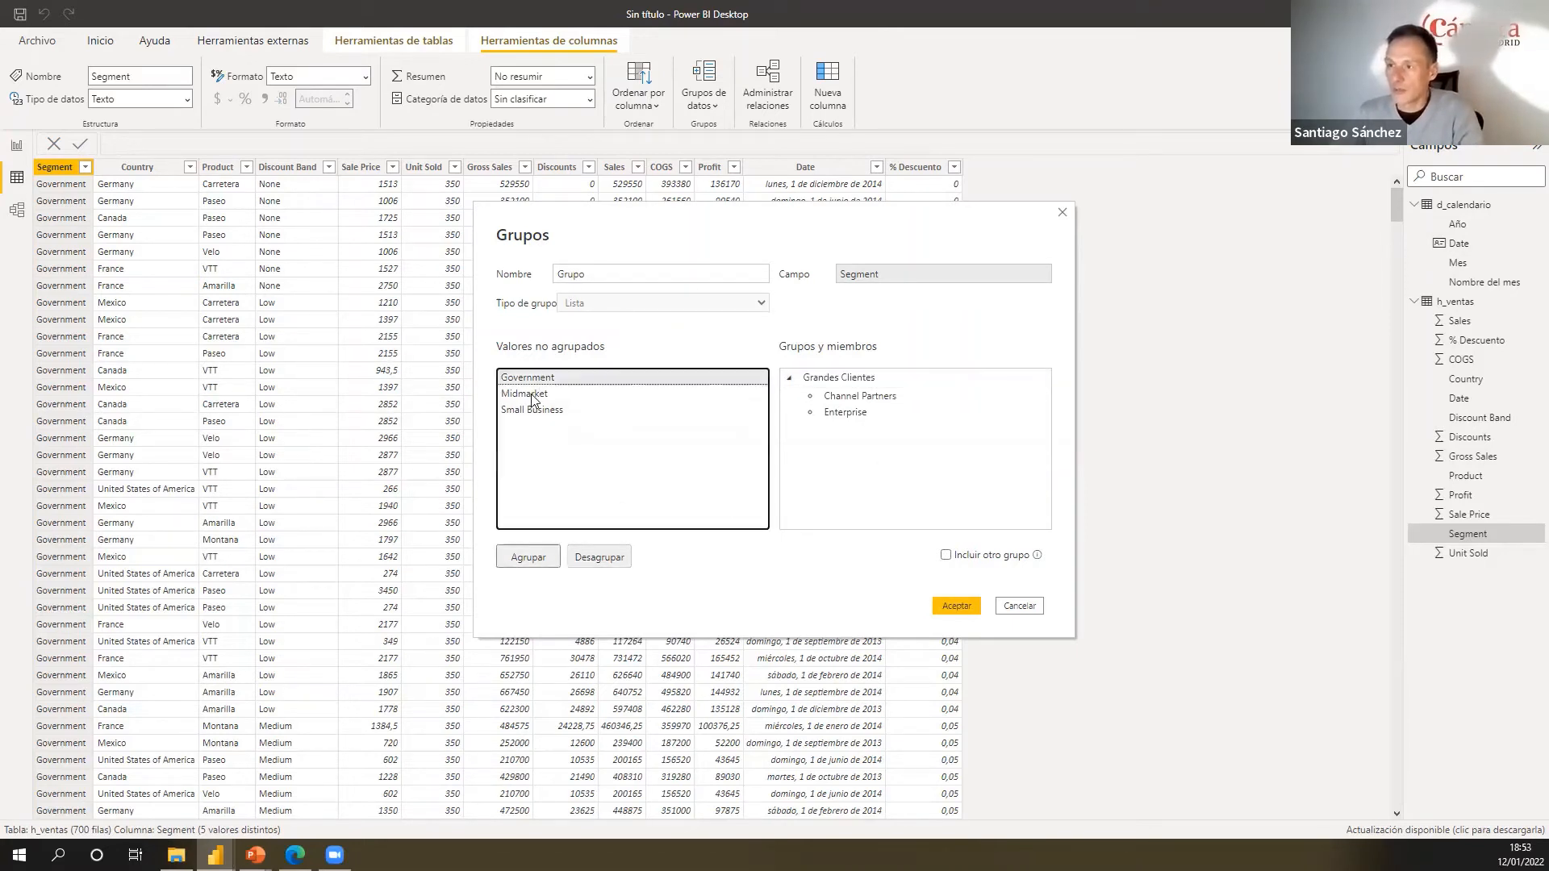
ctrl+click(532, 395)
click(527, 564)
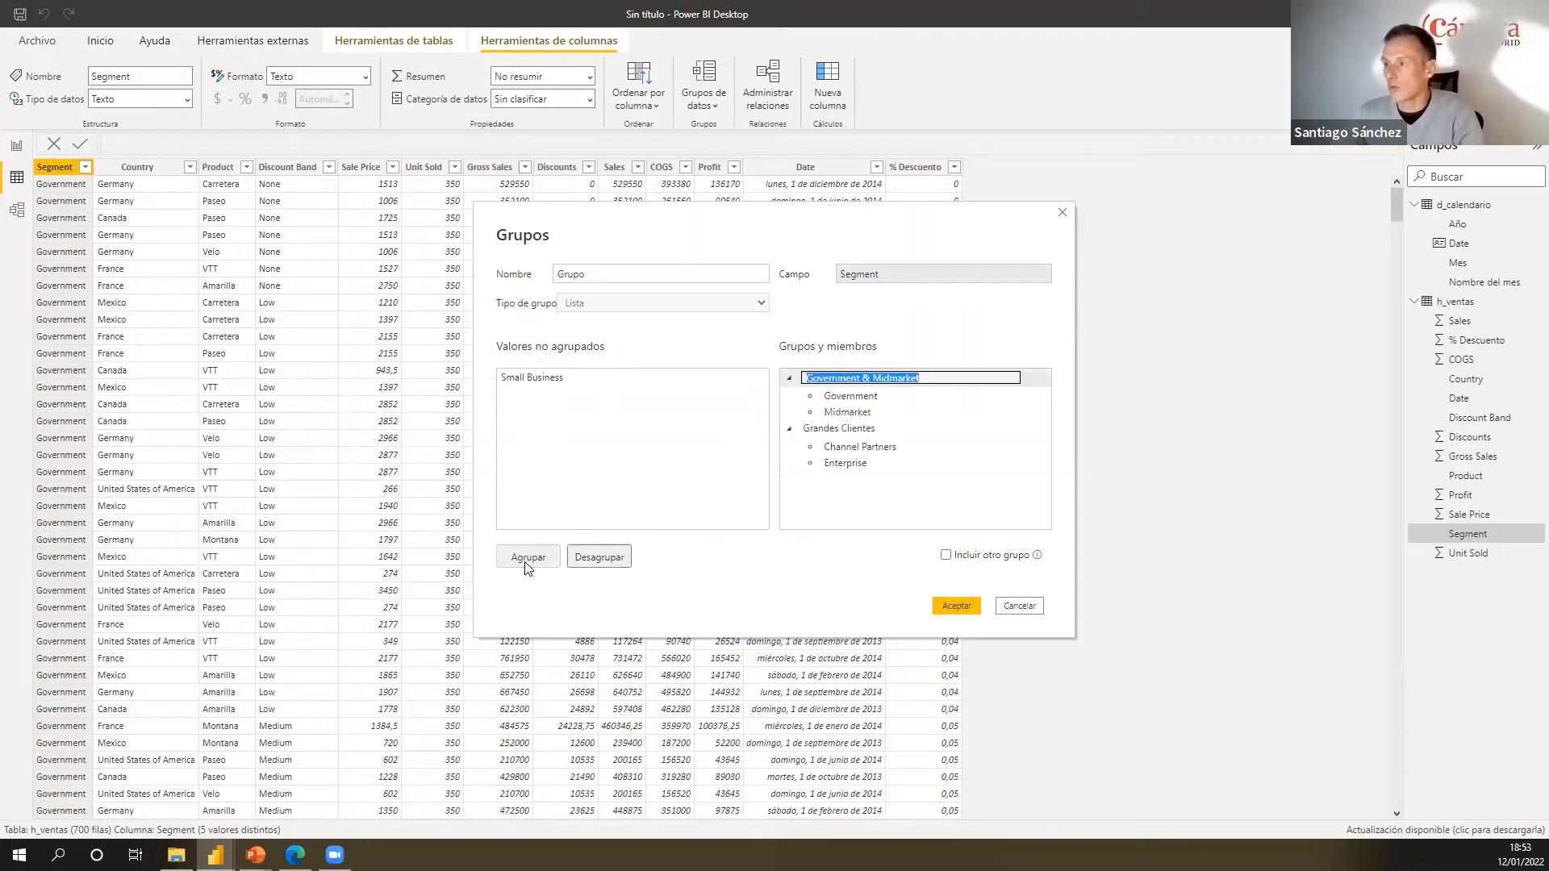
text(Cl)
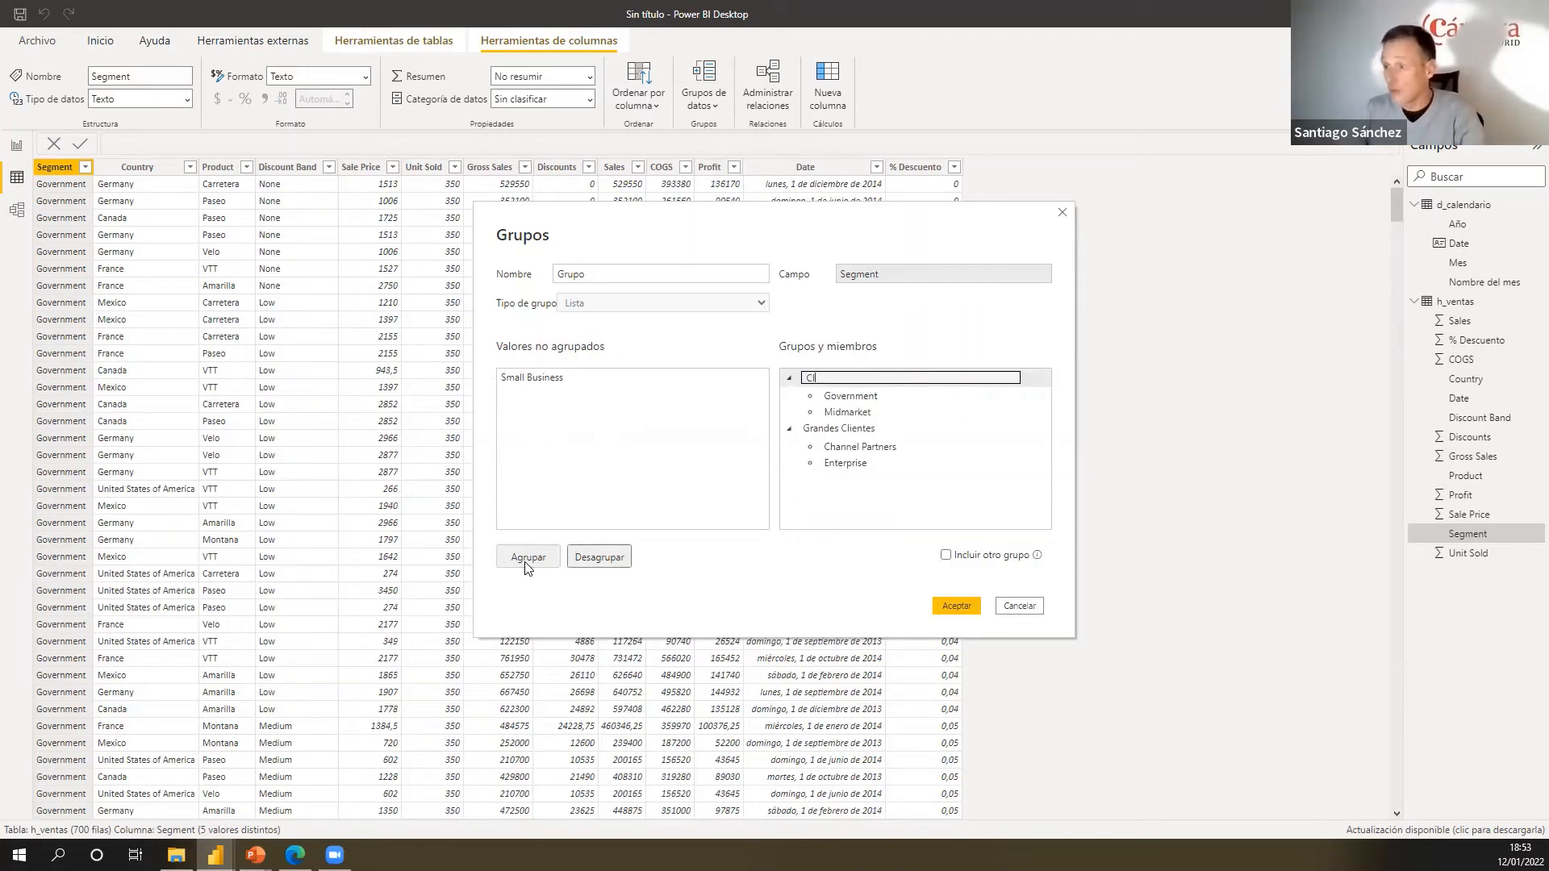
text(eintes)
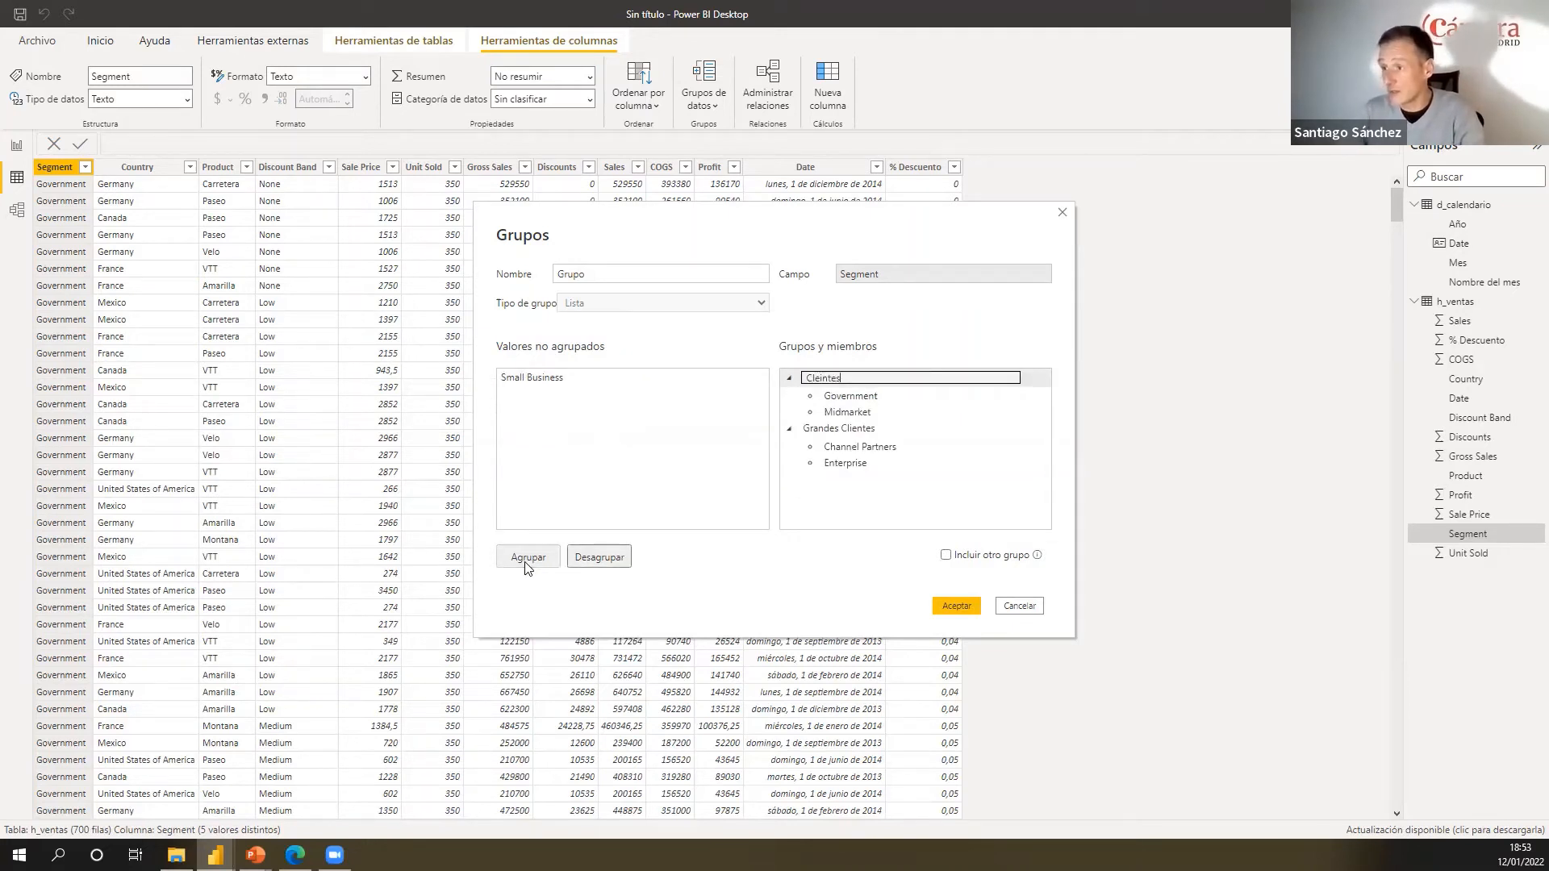
key(BackSpace)
key(BackSpace)
key(BackSpace)
key(BackSpace)
key(BackSpace)
key(BackSpace)
key(BackSpace)
key(BackSpace)
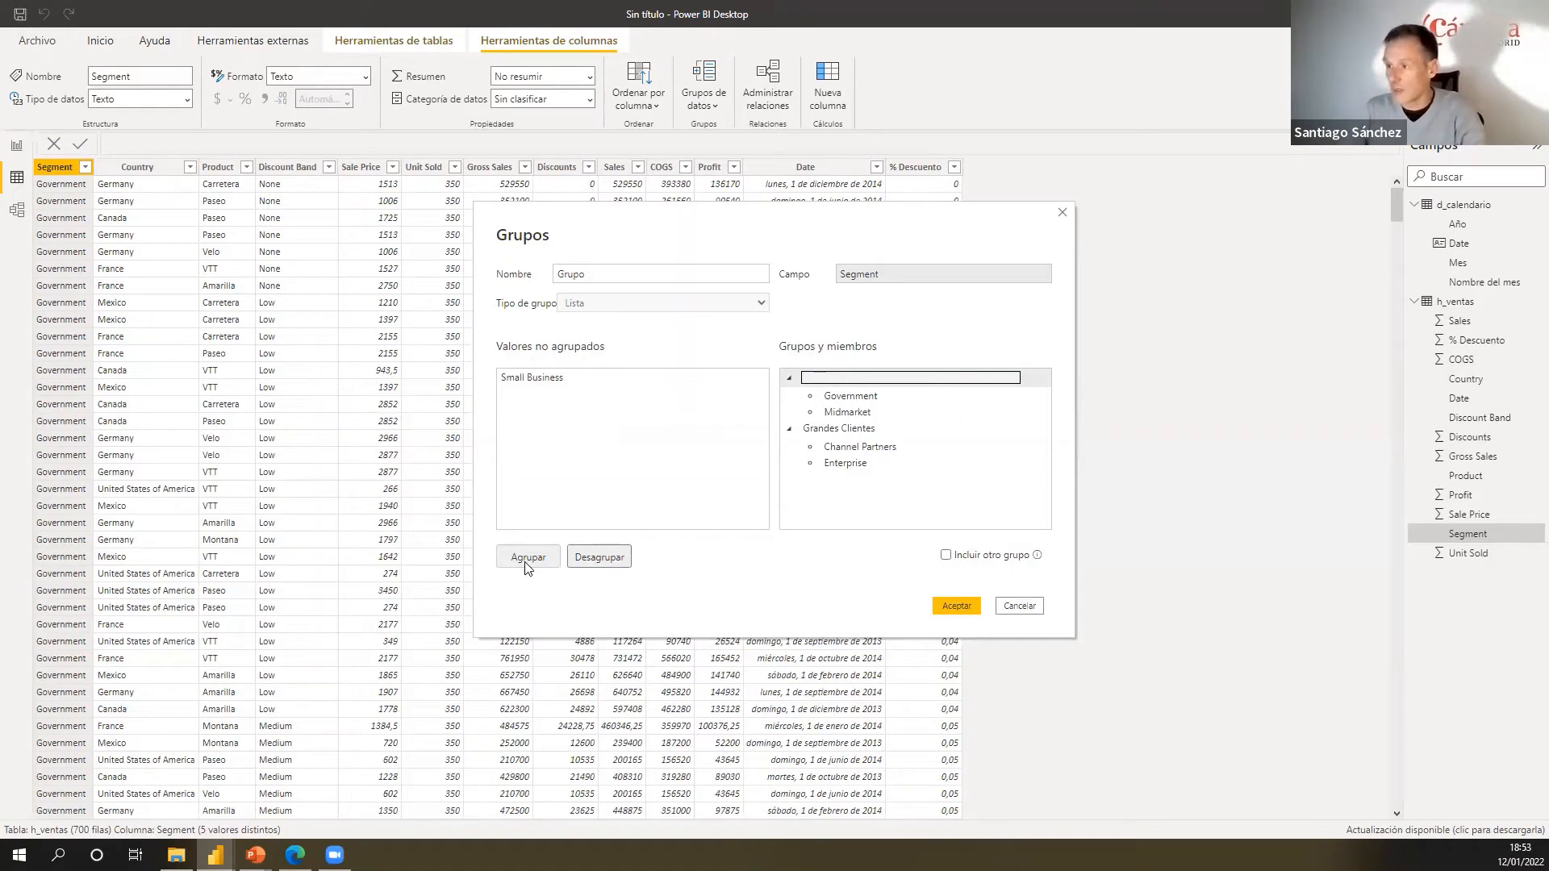
text(Med)
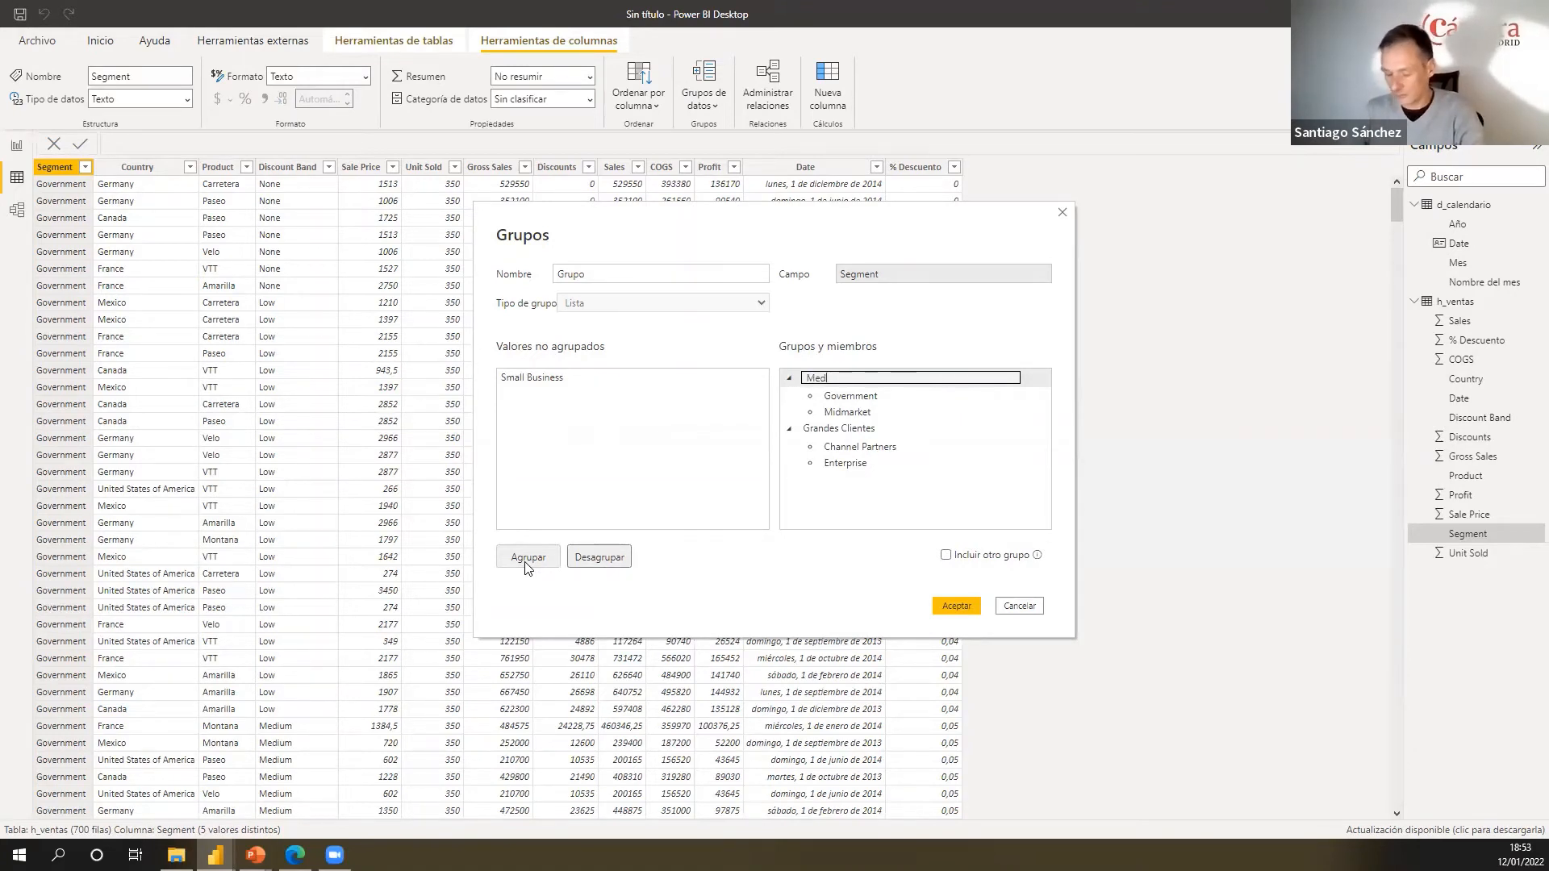
text(ianos Clientes)
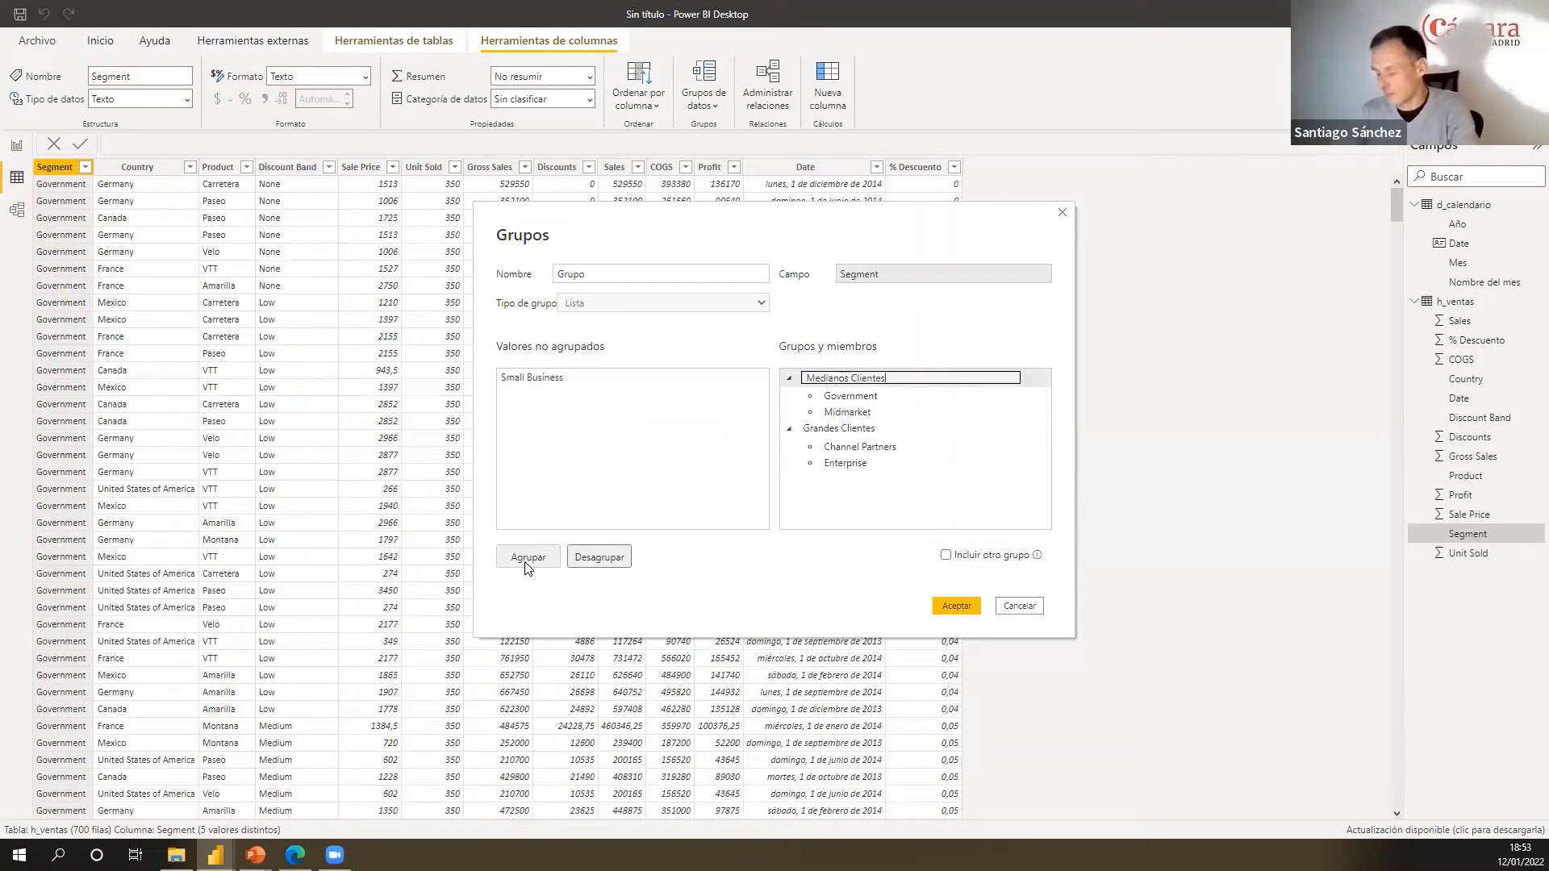
key(Return)
- Put Small Business in a group named Pequeño Clientes, accept the grouping, and select the new Grupo column
click(545, 378)
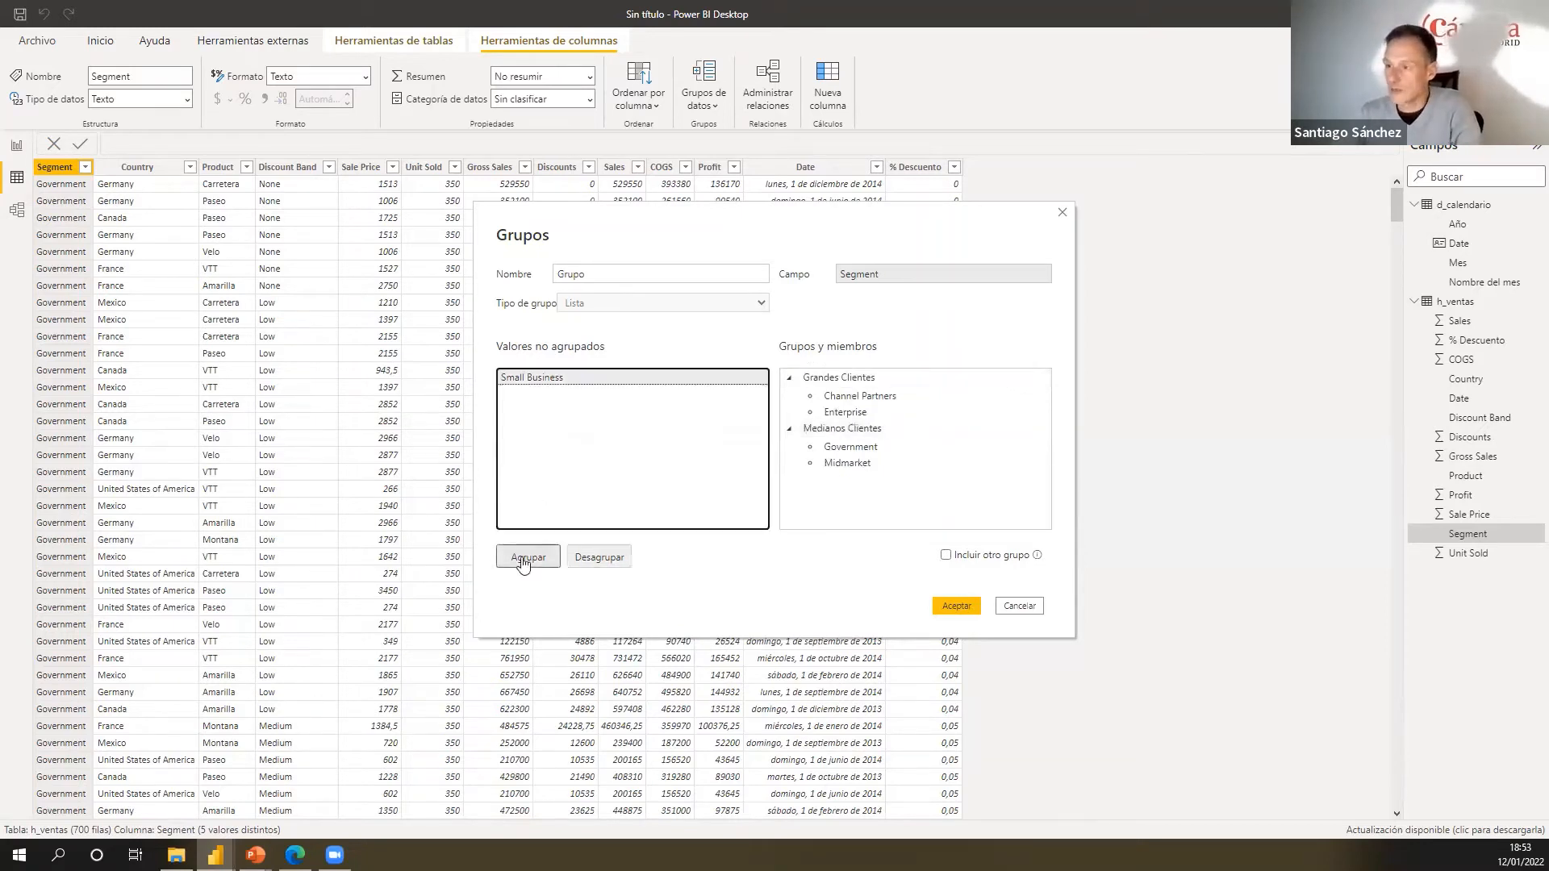
click(526, 556)
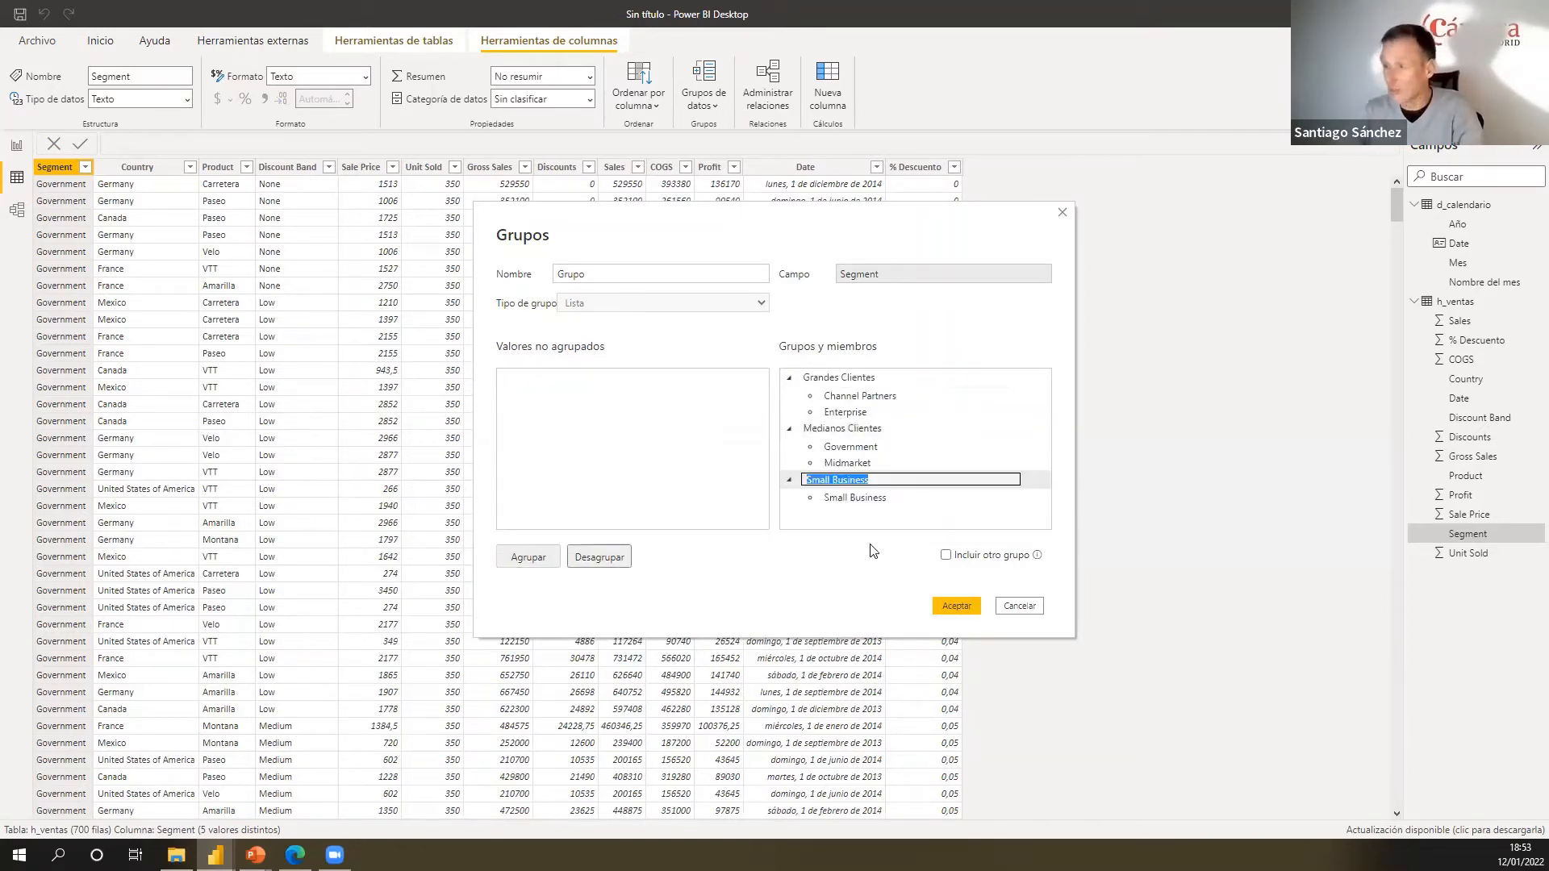
text(Peque)
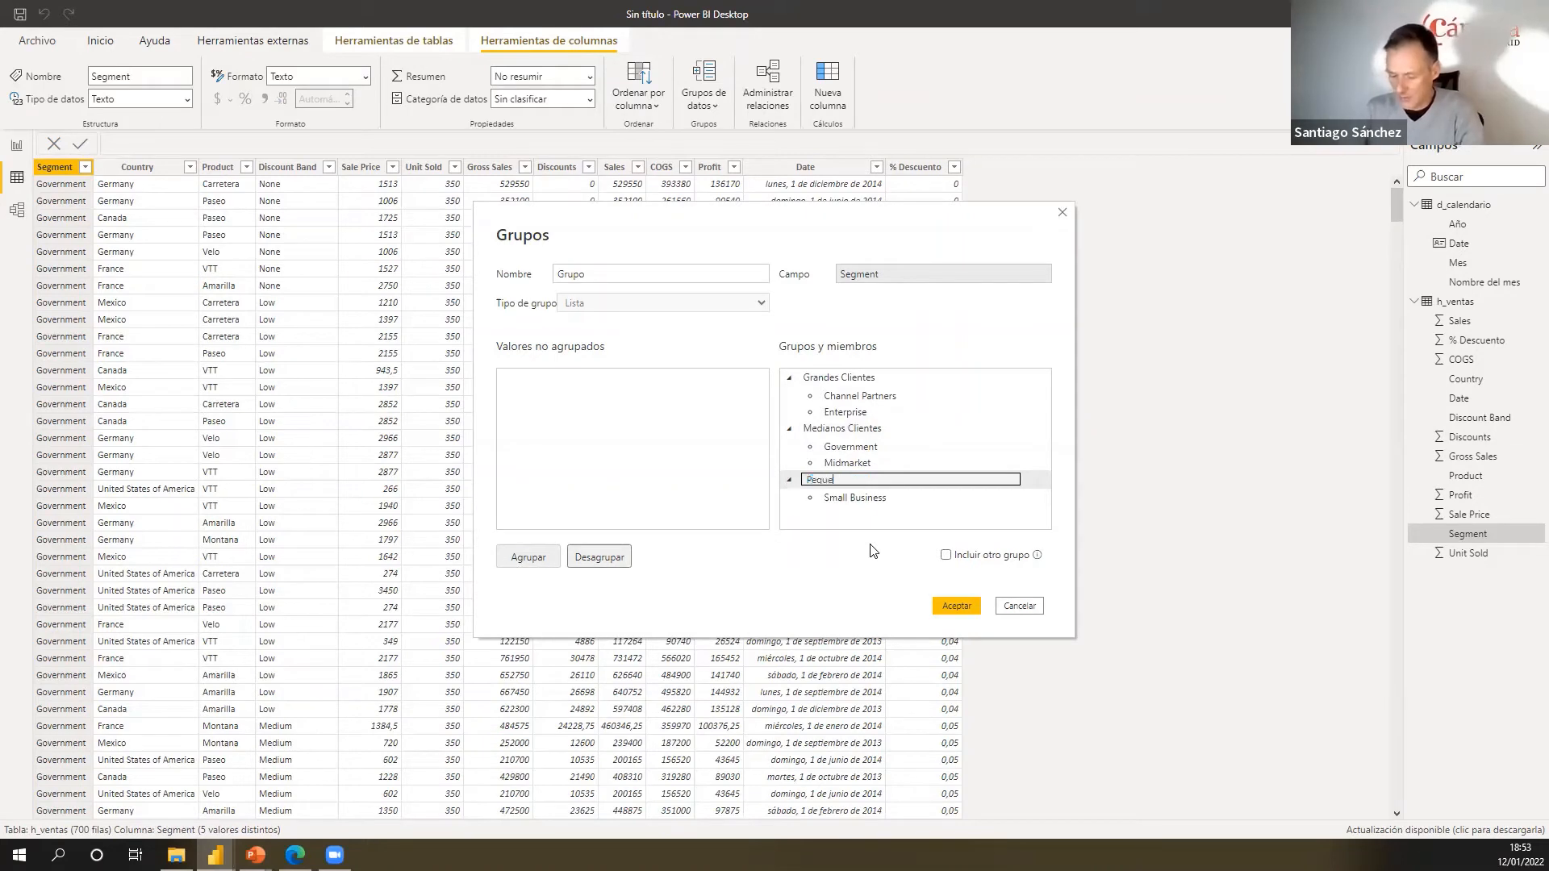
text(ño c)
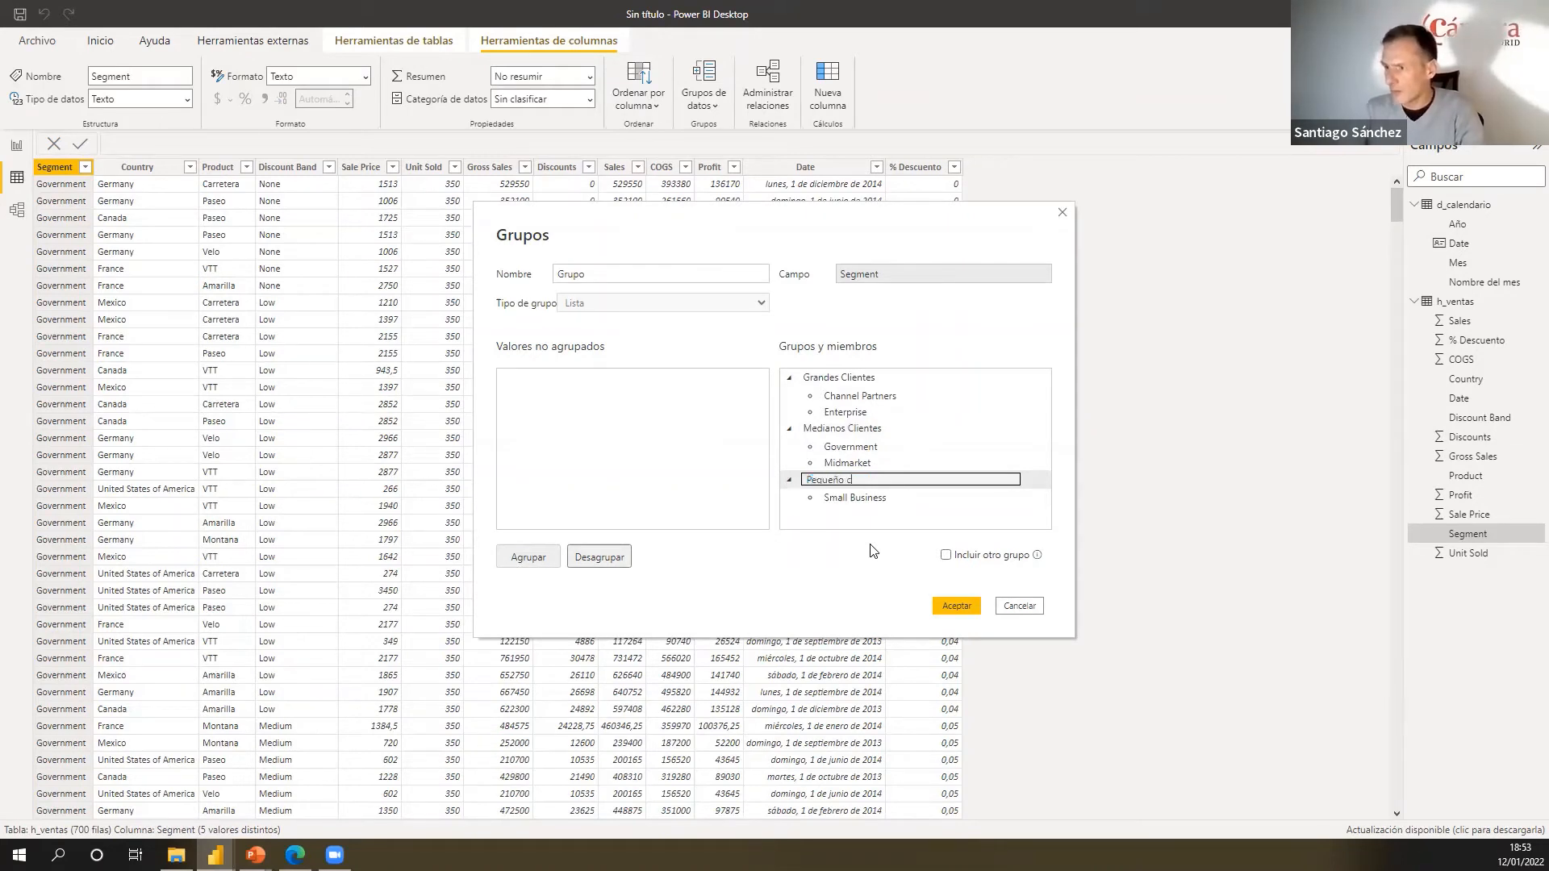
text(lientes)
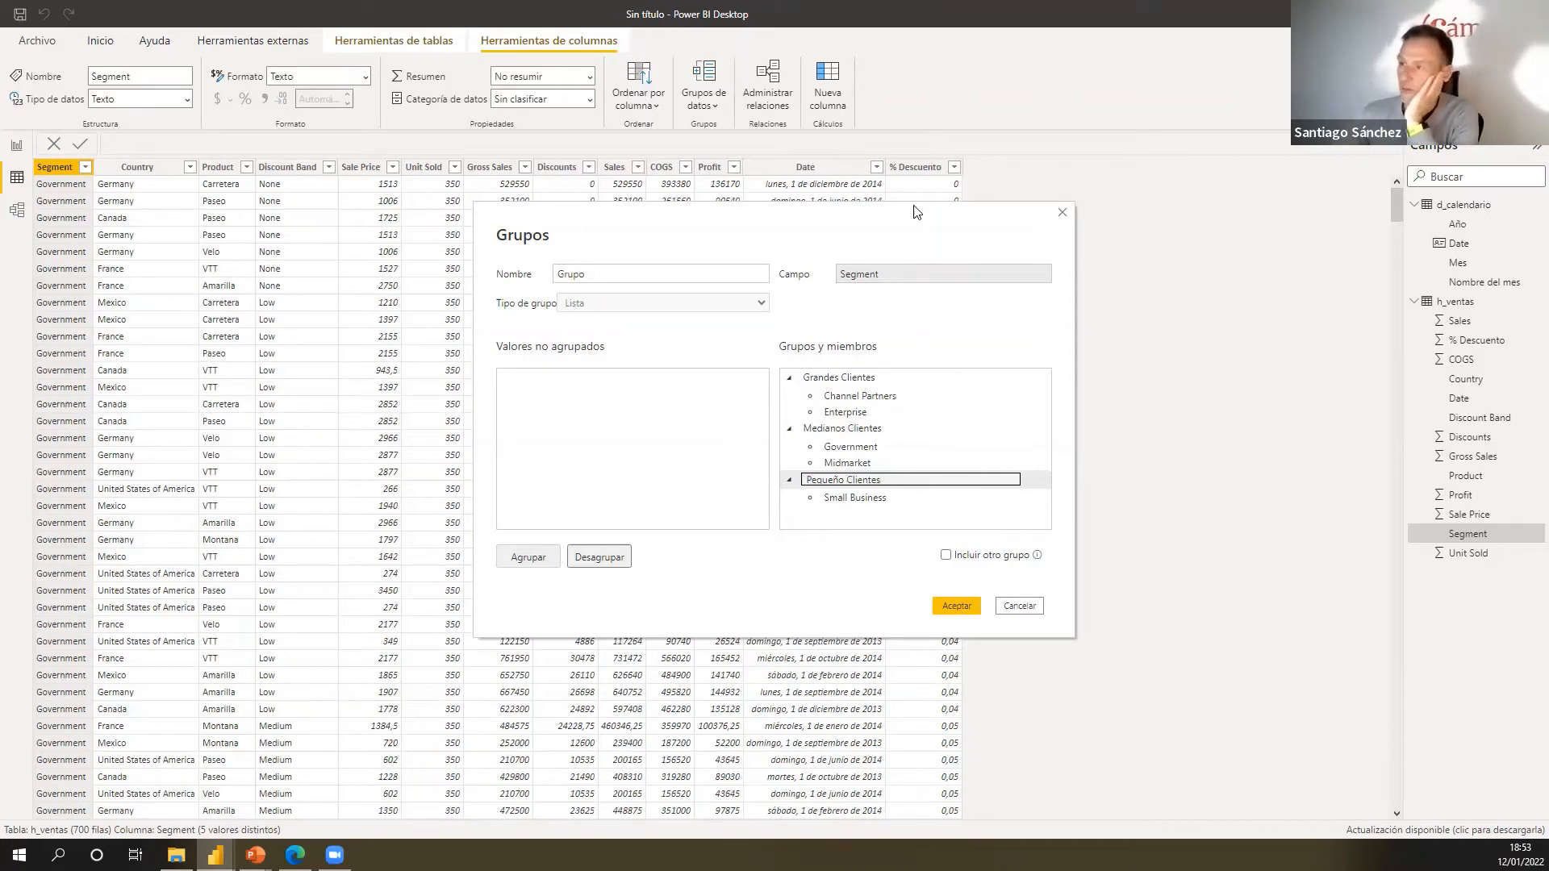
click(957, 605)
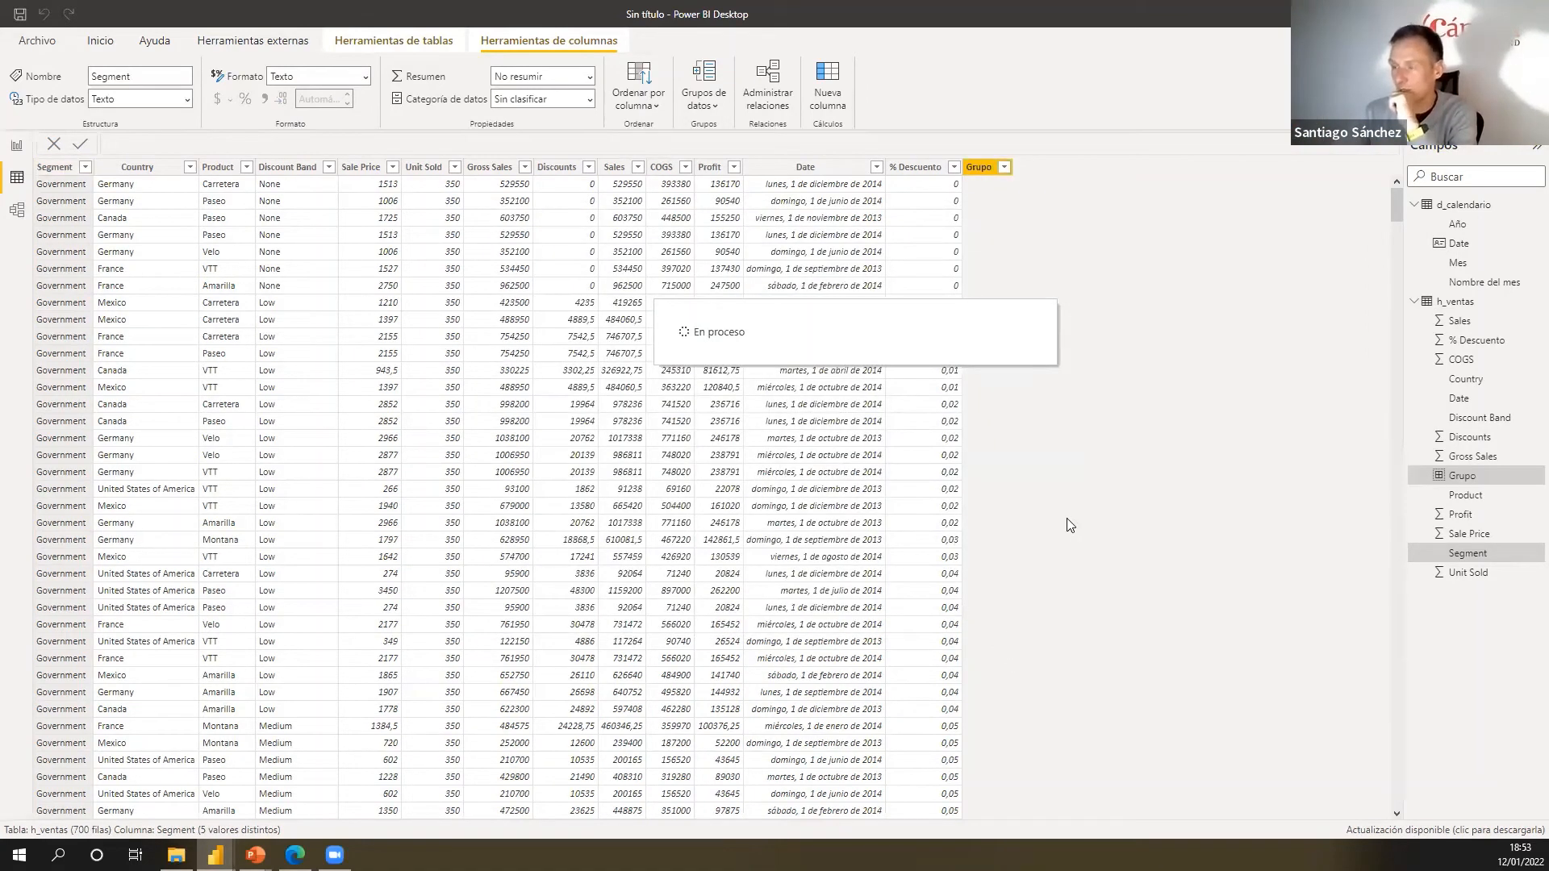
click(999, 167)
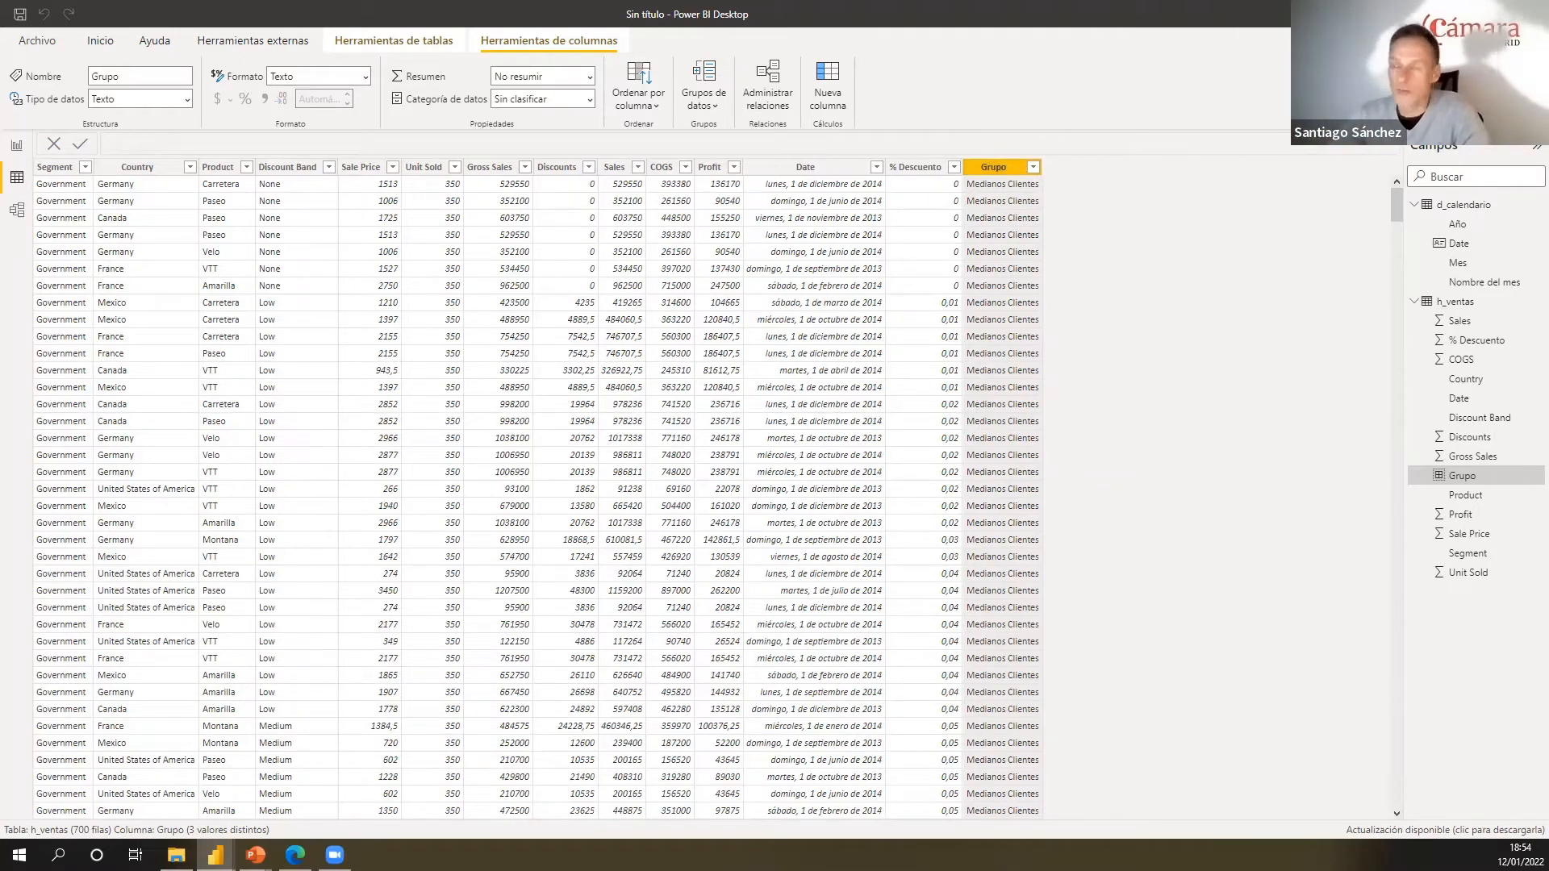
- Format the % Descuento column of h_ventas as a percentage with two decimals and check its values
key(alt+Tab)
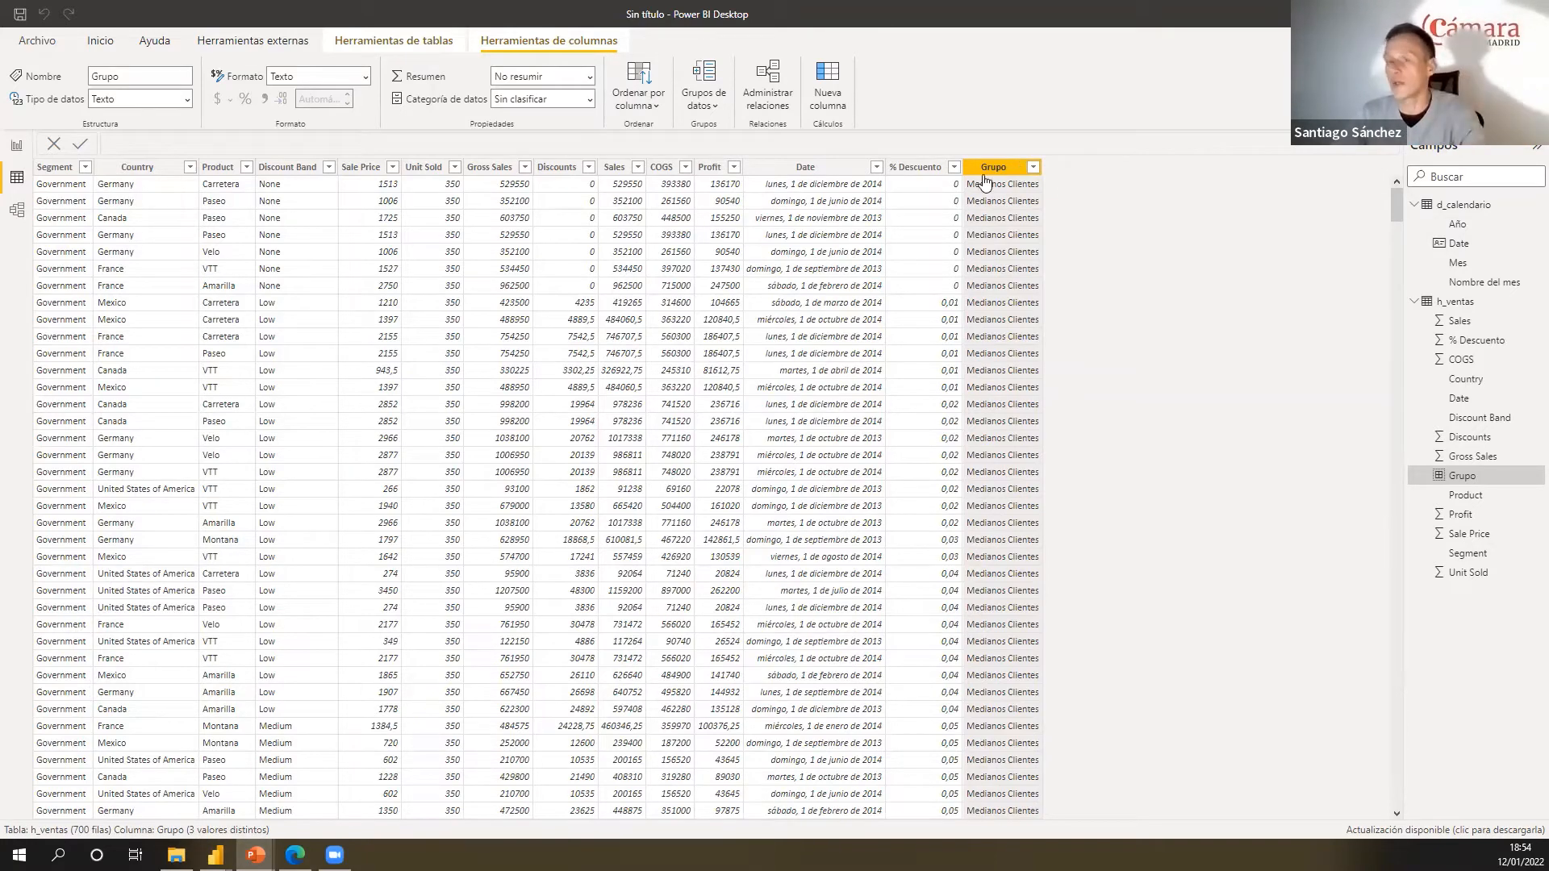
click(920, 173)
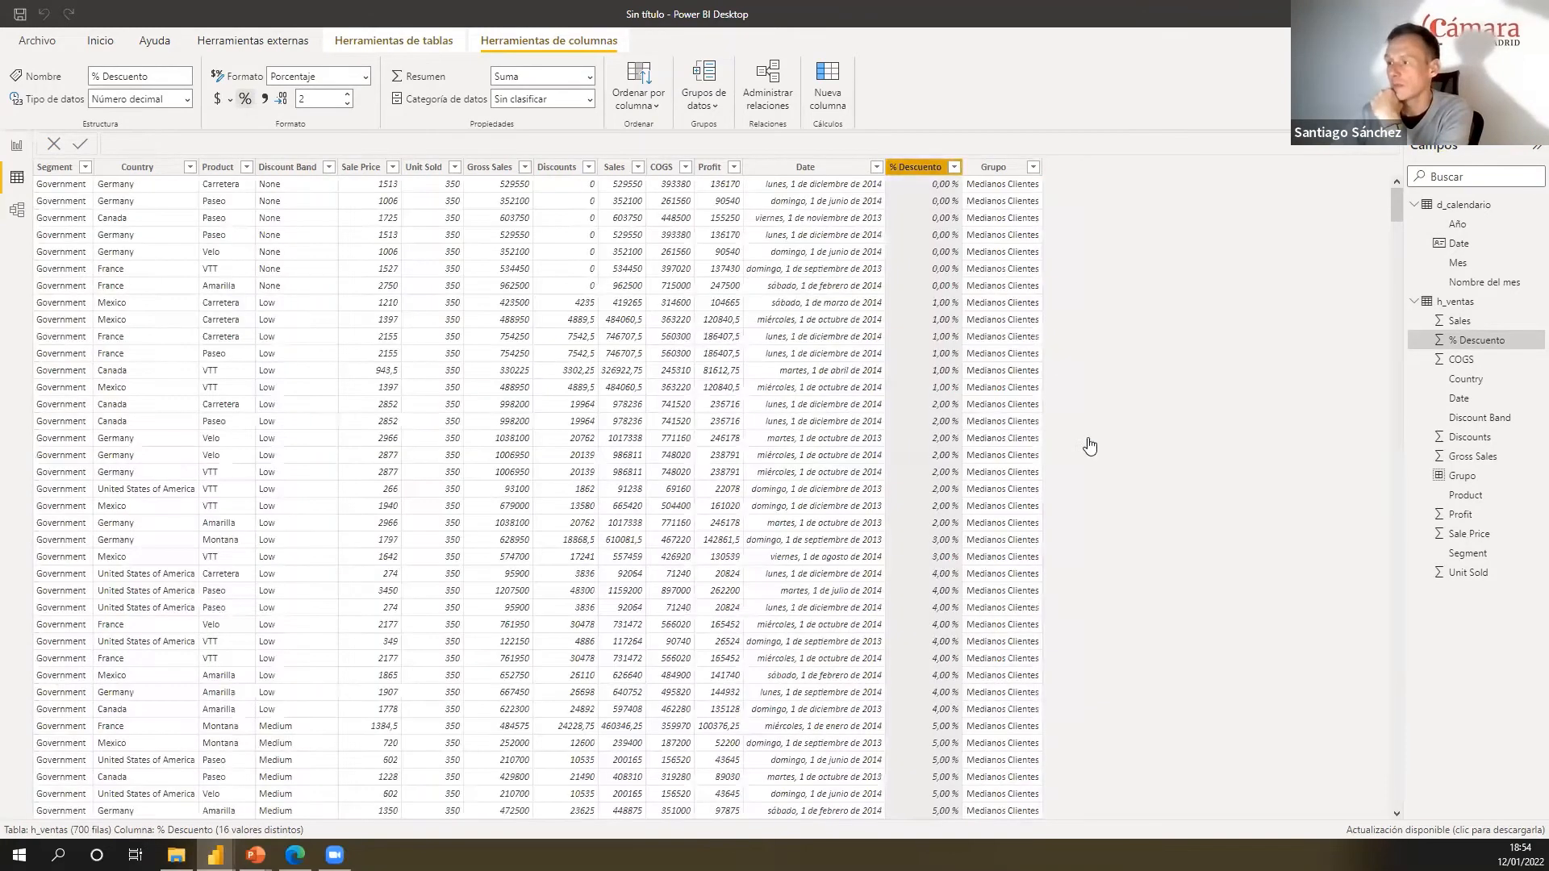
scroll(917, 349, down, 10)
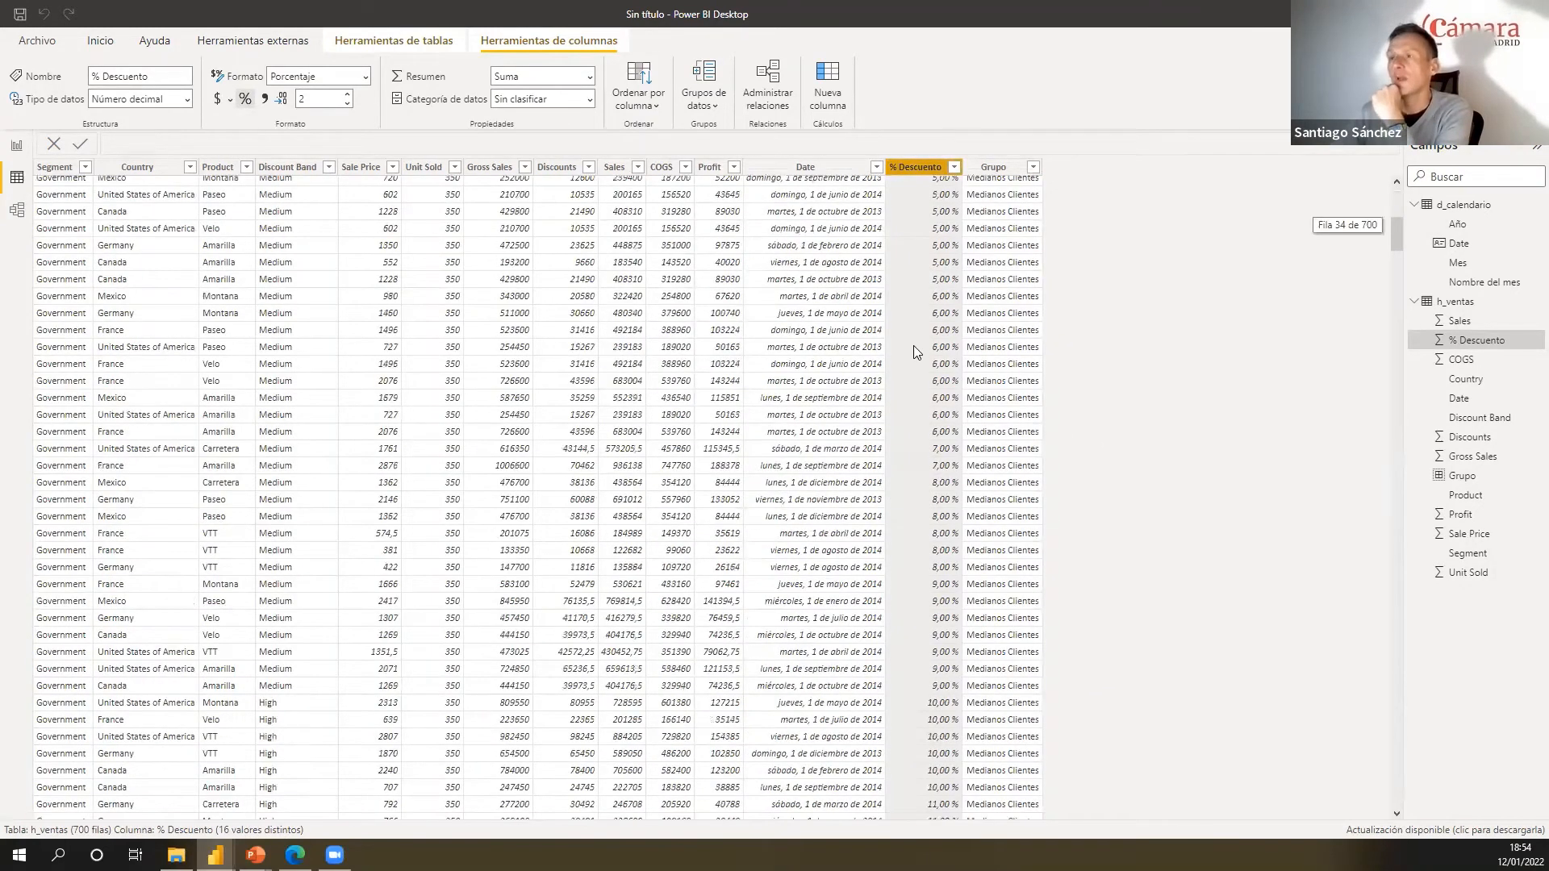
scroll(917, 350, up, 10)
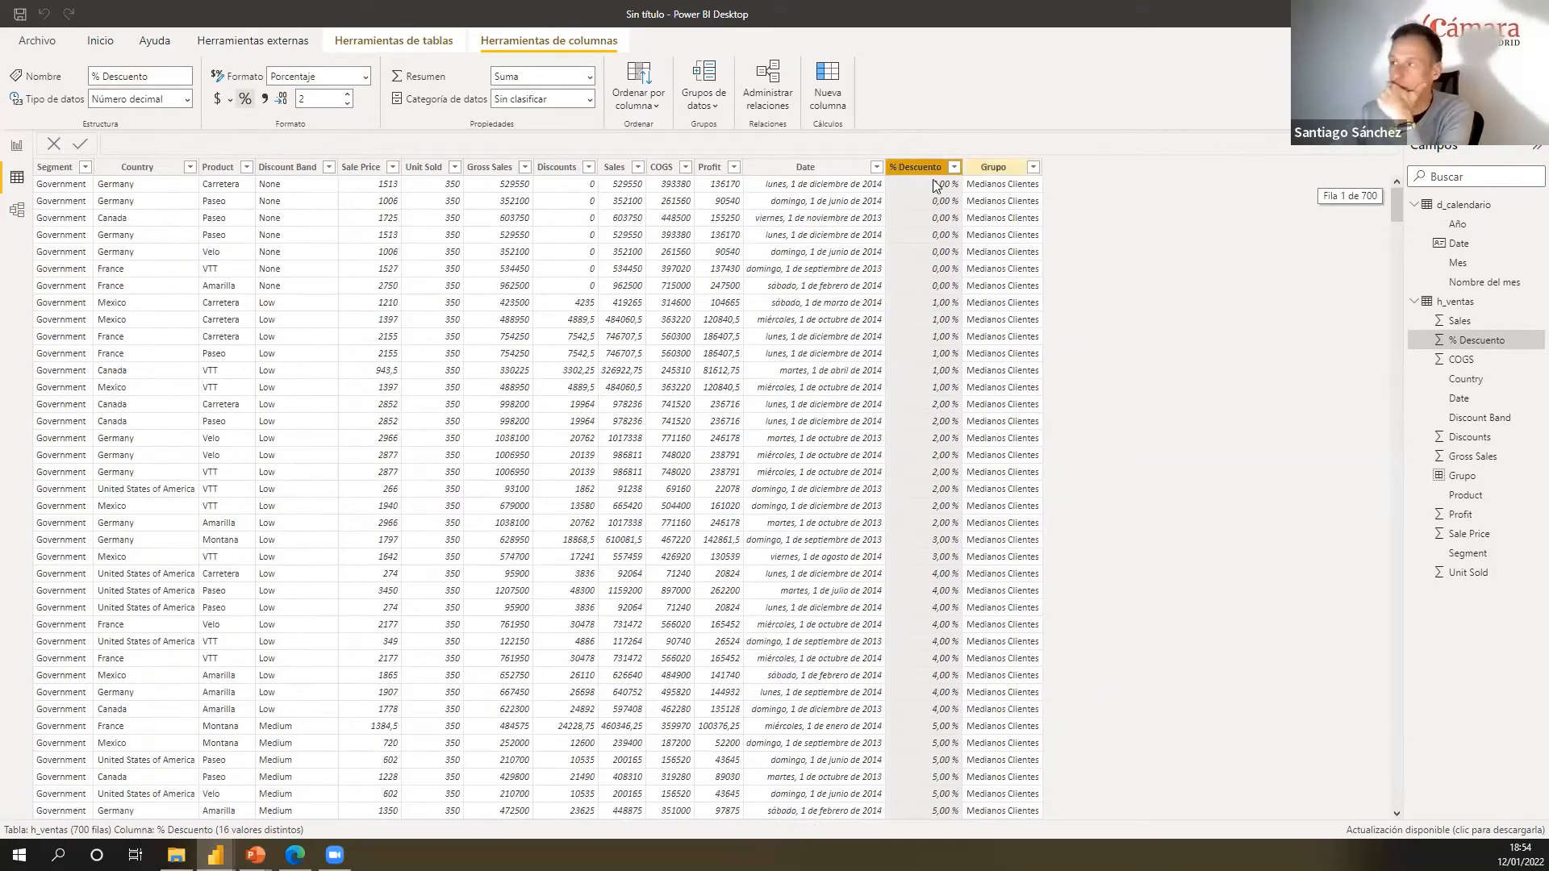
- Add a calculated column to h_ventas and name it Margen de Beneficio
click(989, 173)
right_click(986, 170)
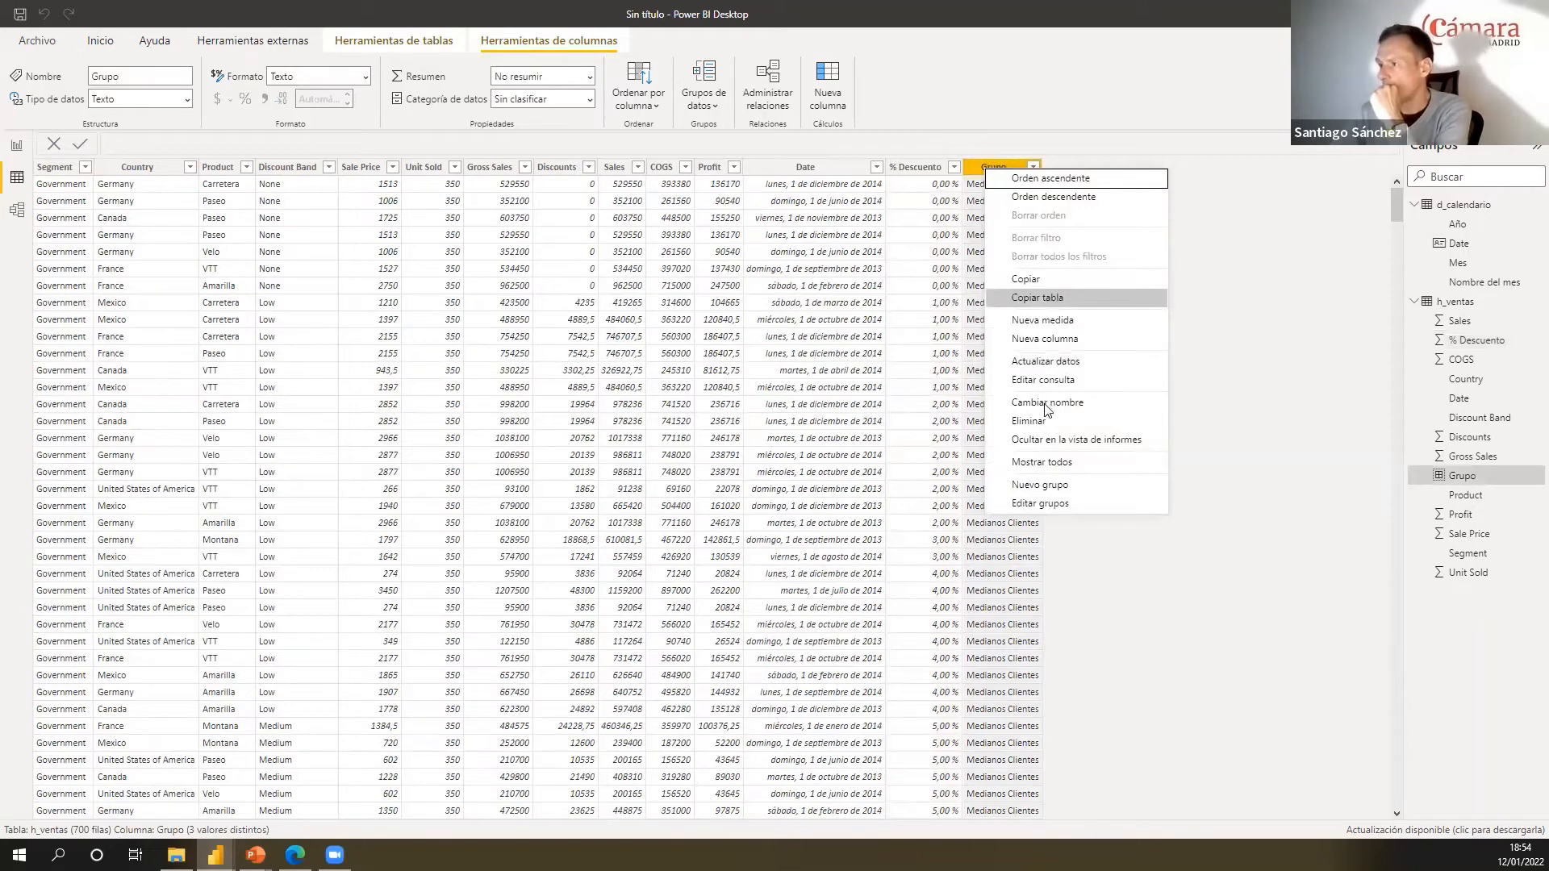
click(1067, 345)
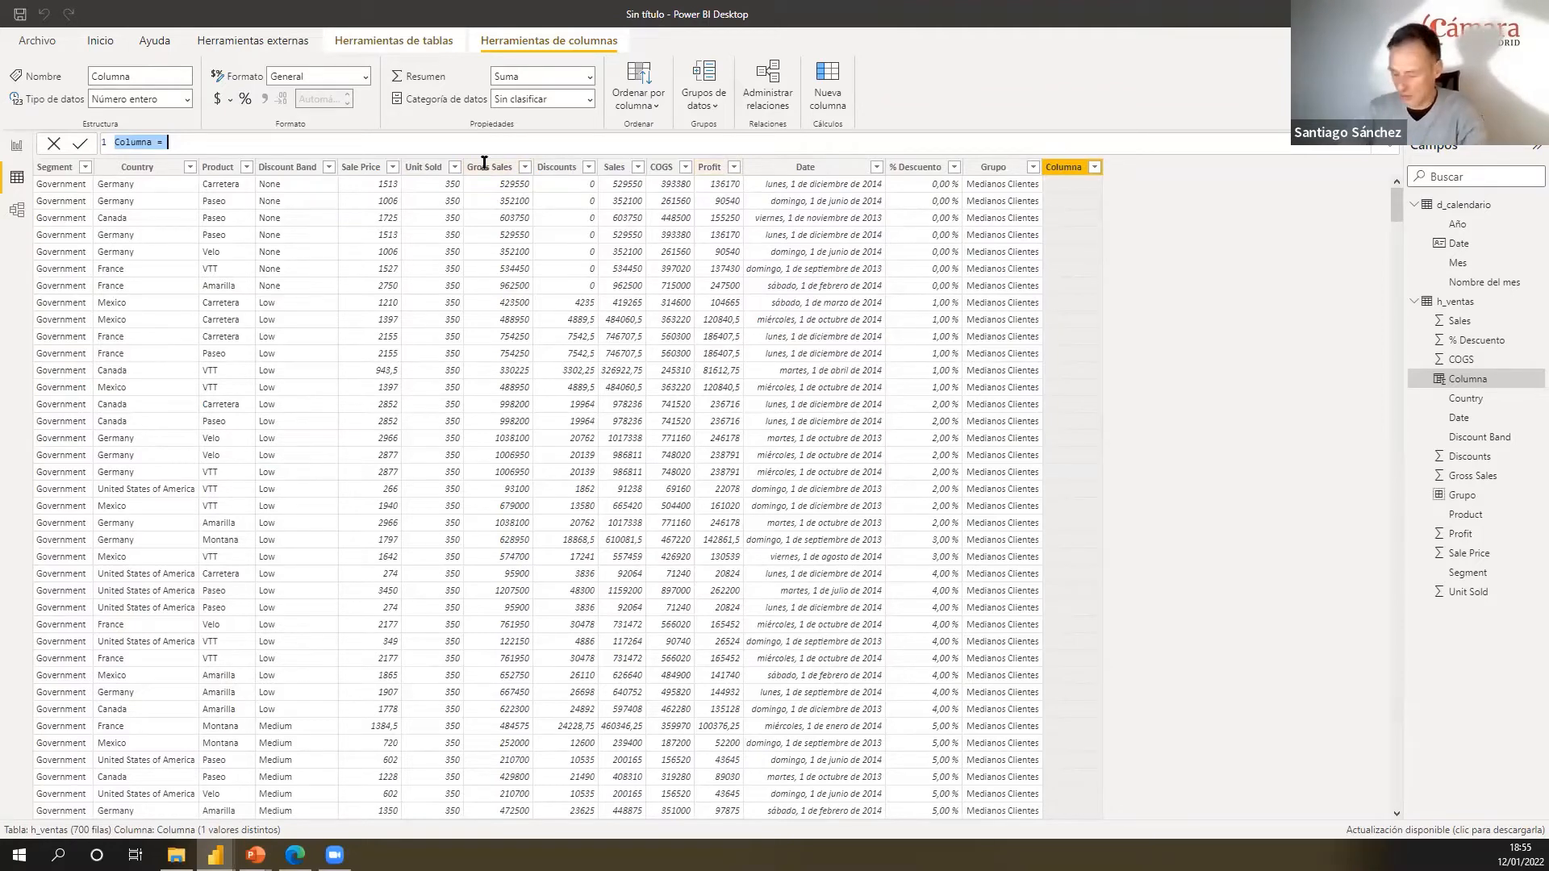
text(MAng)
key(BackSpace)
key(BackSpace)
key(BackSpace)
text(argen)
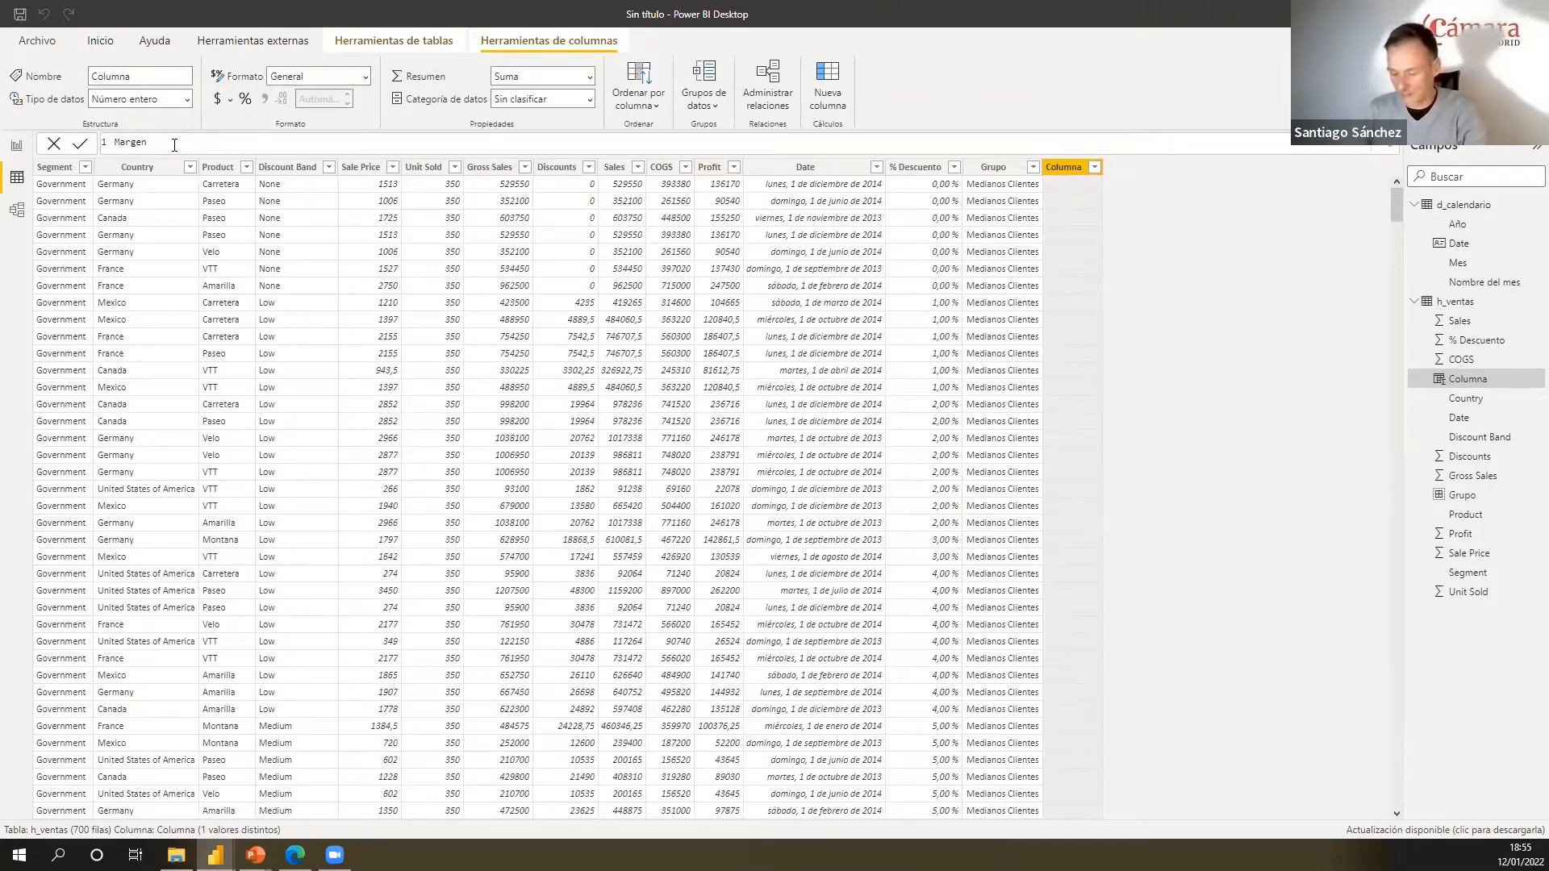
text(de Beneficio=)
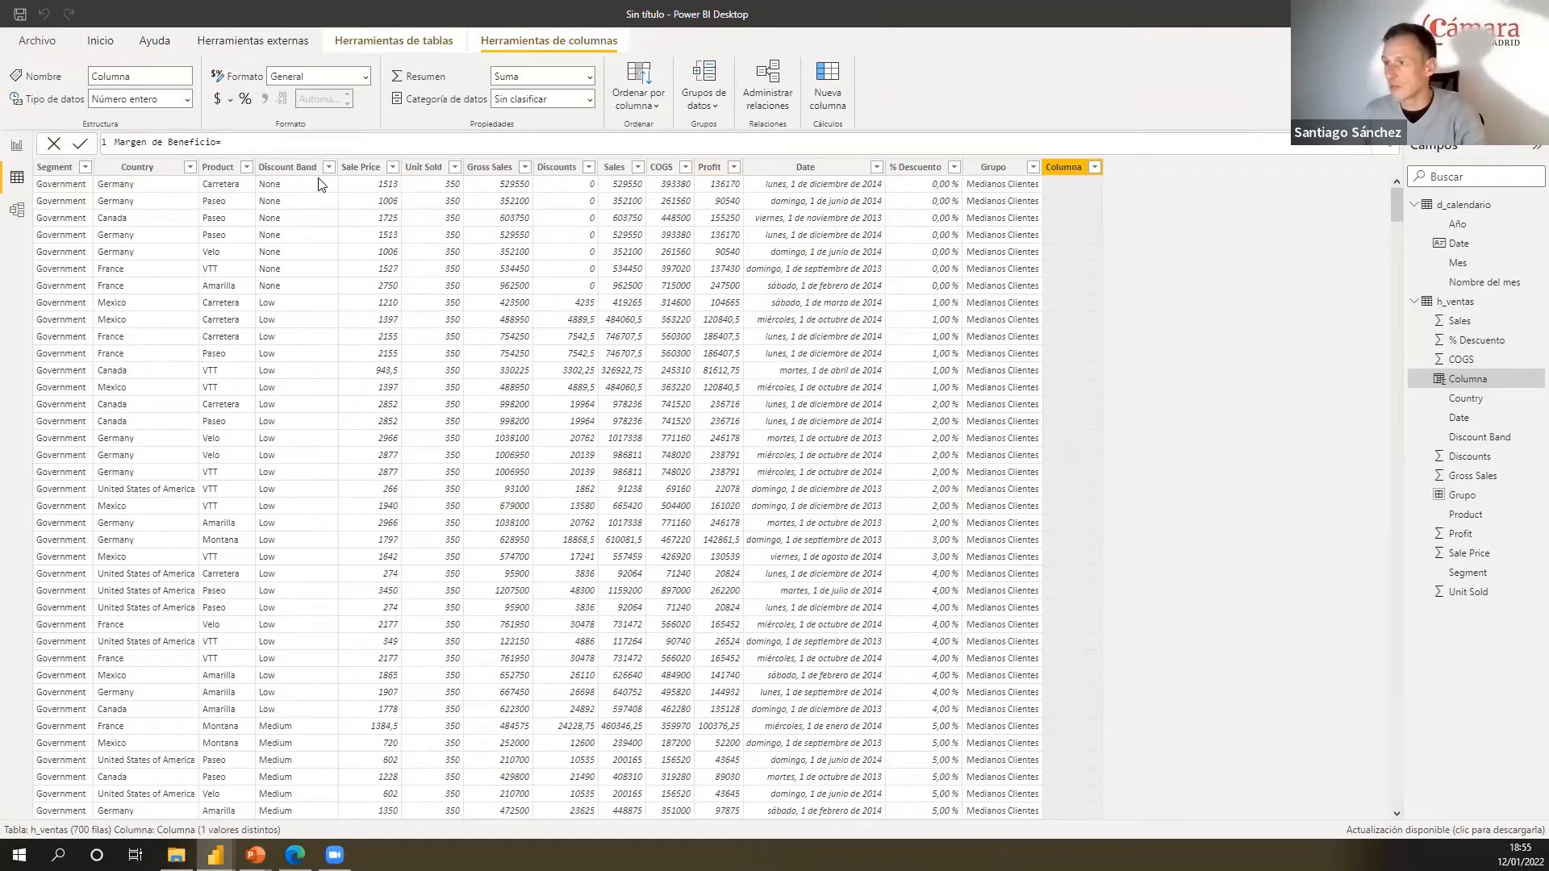
- Define Margen de Beneficio as h_ventas[Profit]/h_ventas[ Sales] and format the column as a percentage with two decimals
text(Pr)
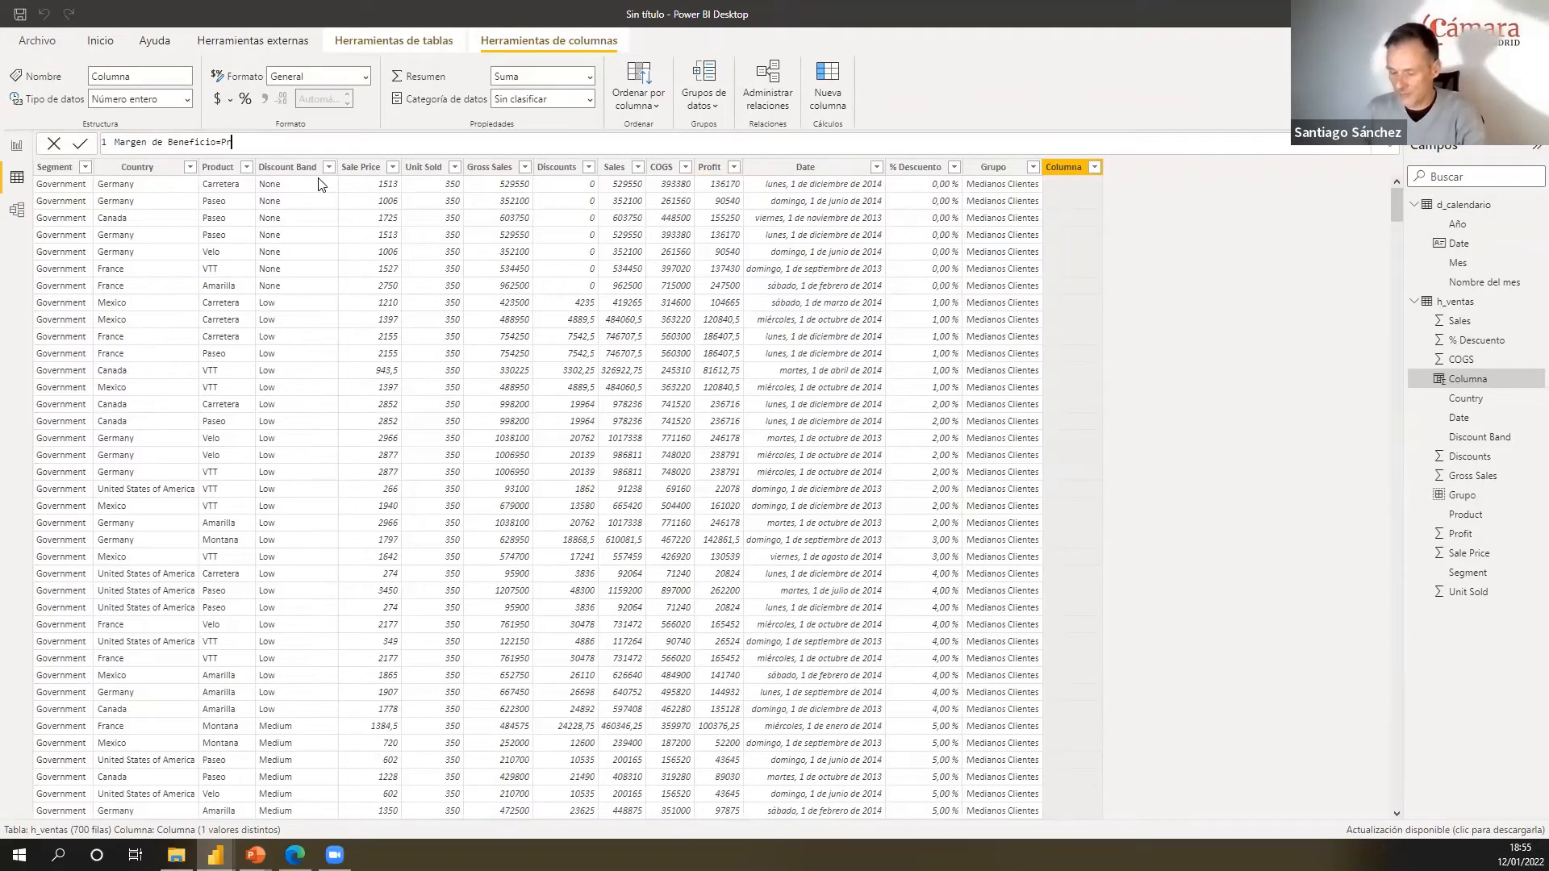
text(fi)
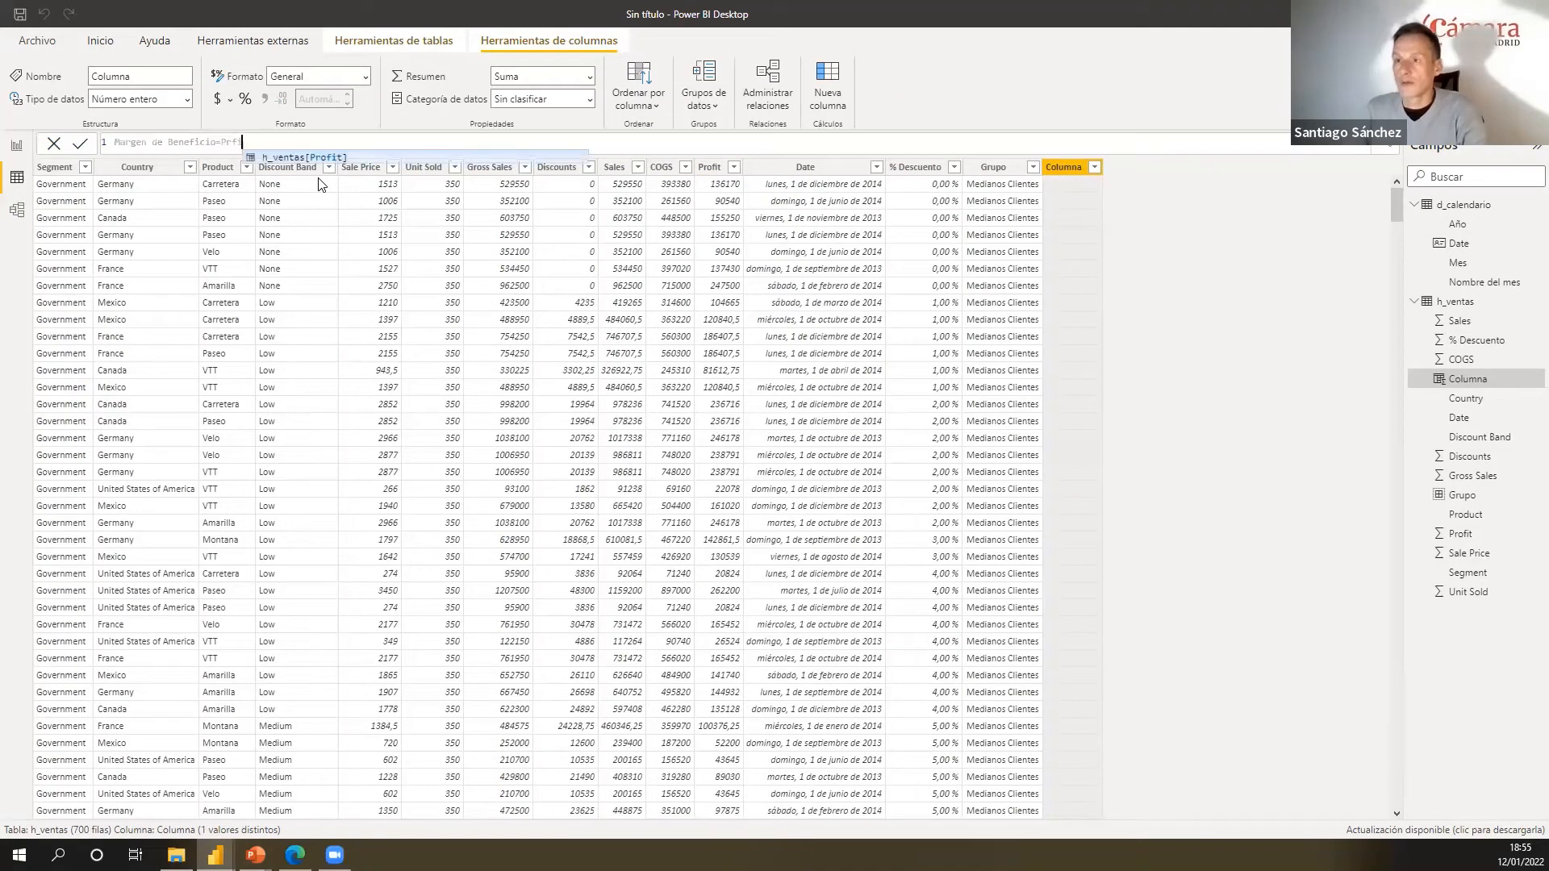
key(Tab)
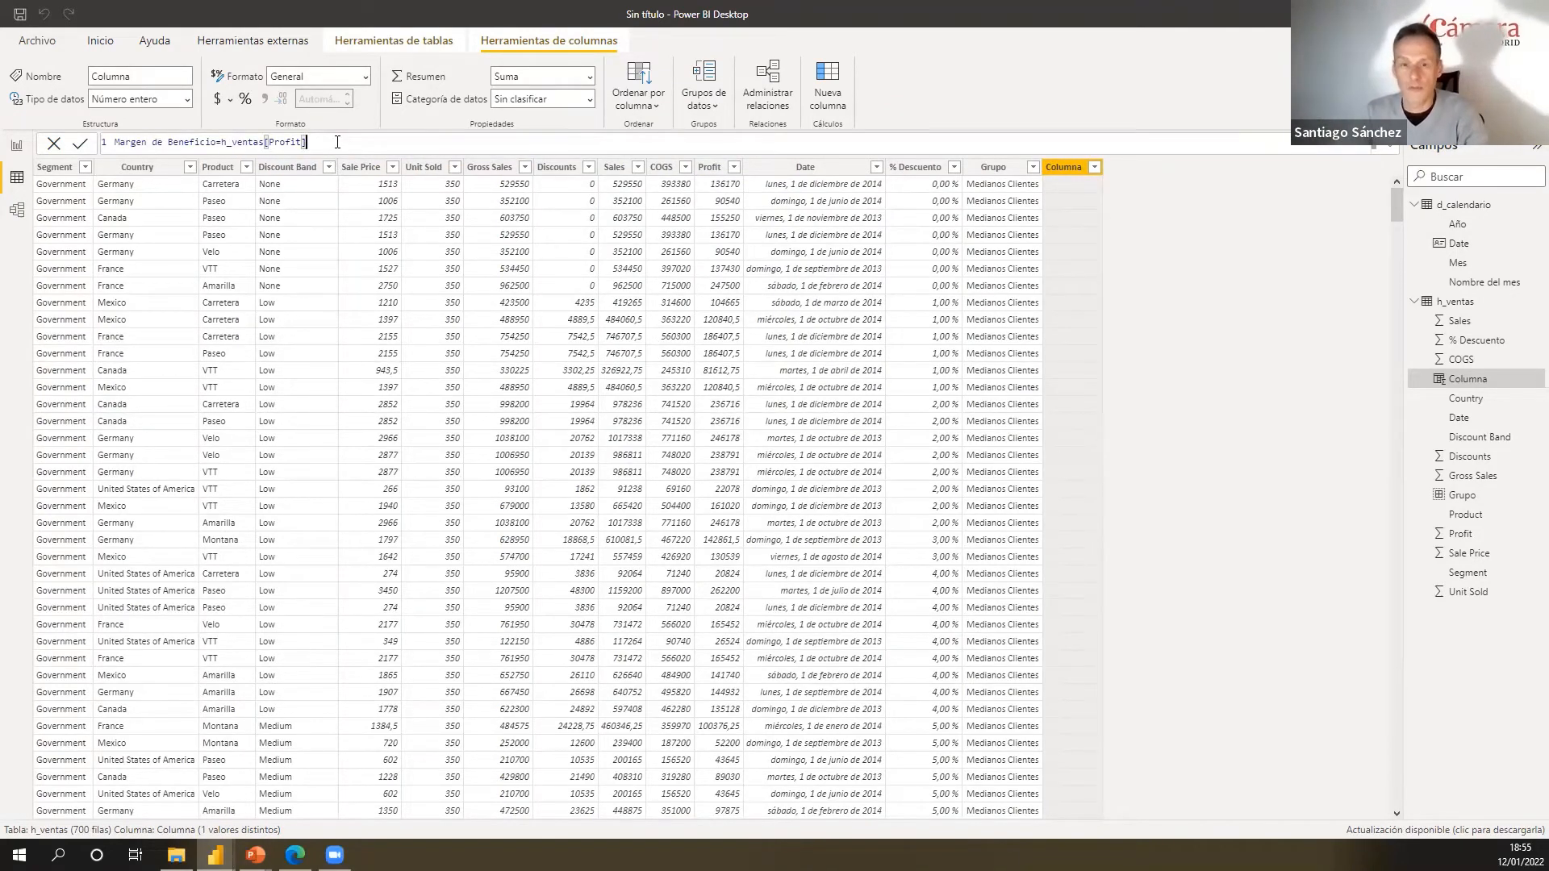
scroll(337, 142, up, 3)
text(/)
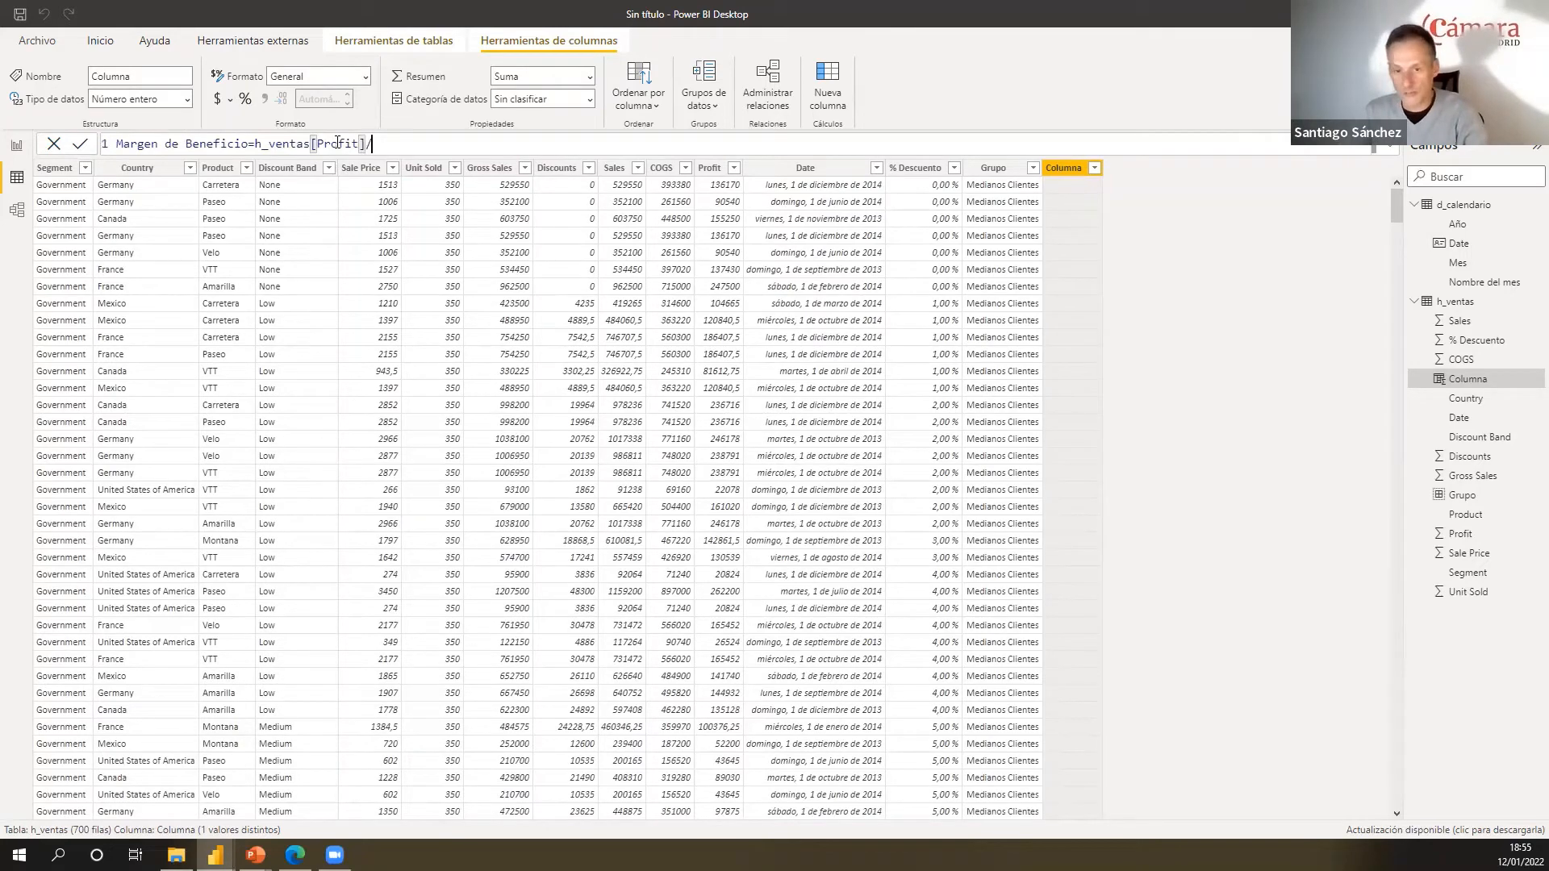
text(Ve)
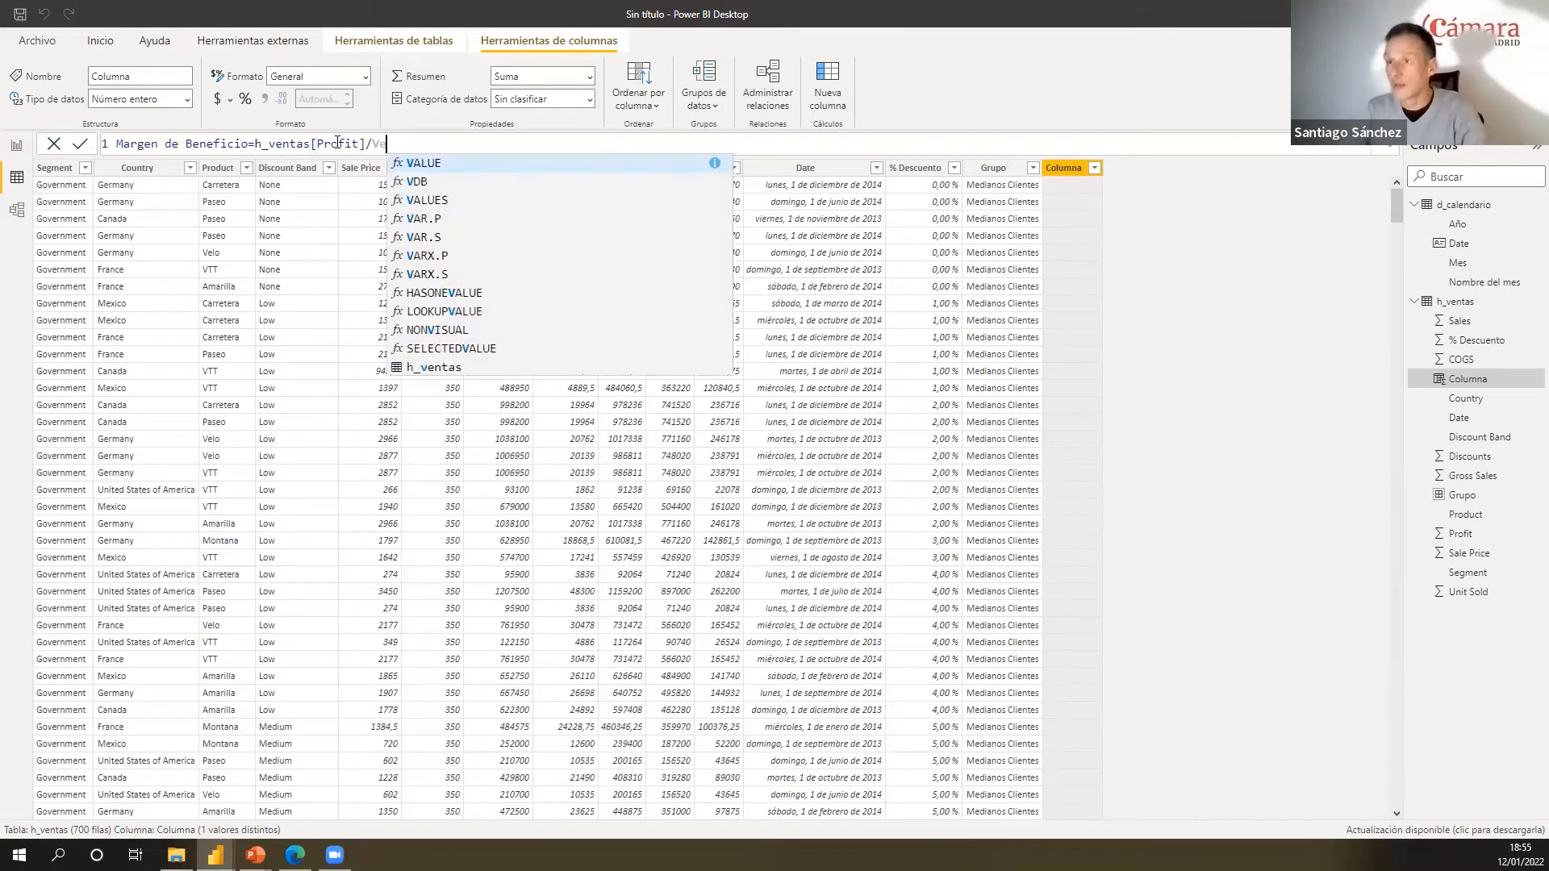
key(BackSpace)
key(BackSpace)
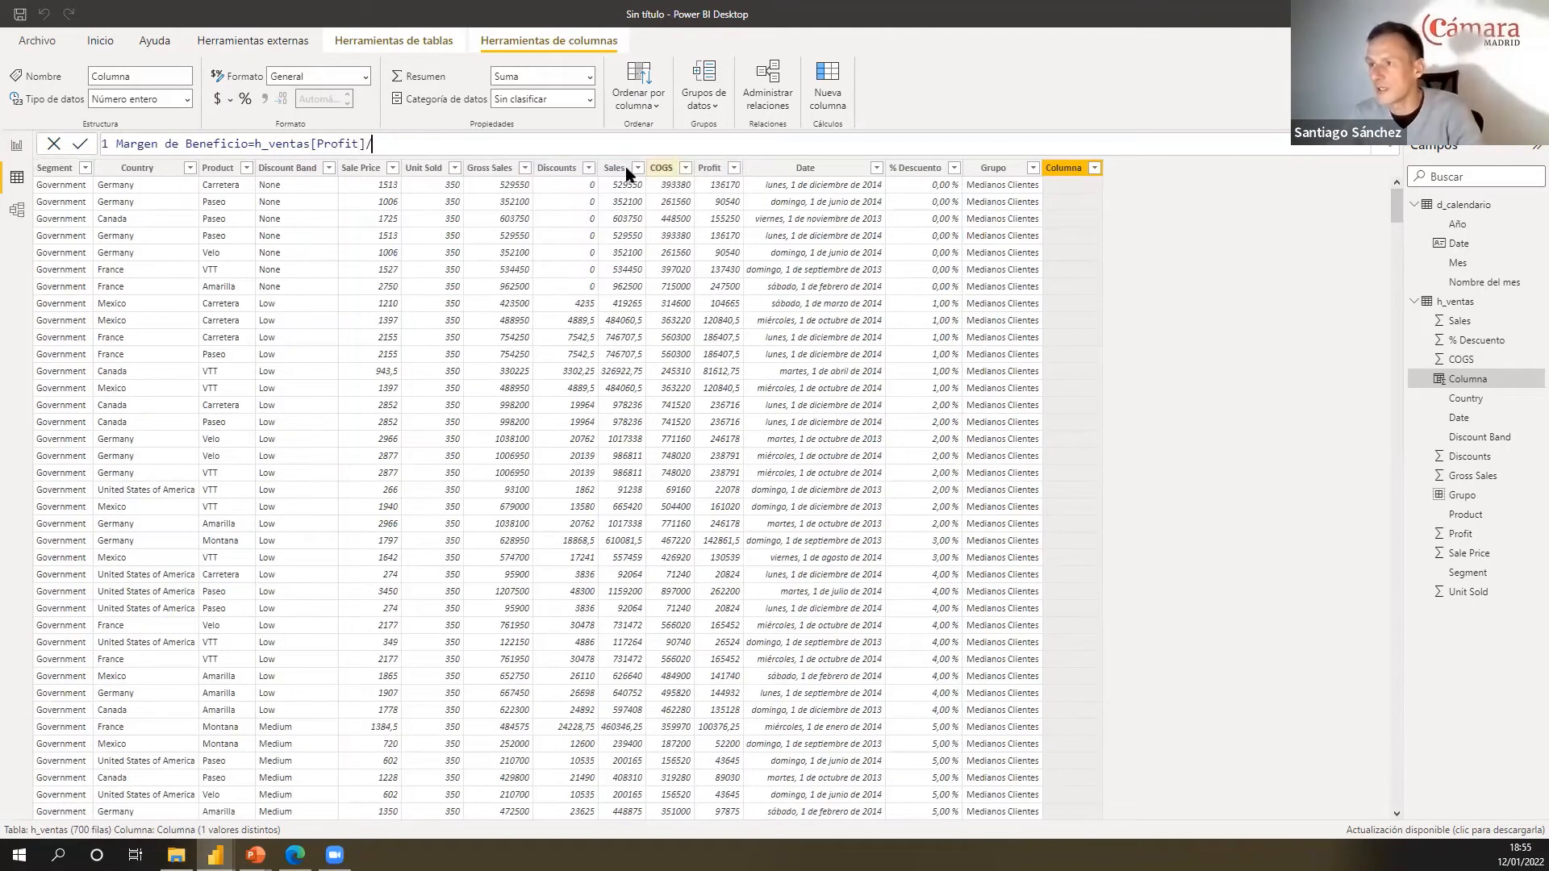
text(sales)
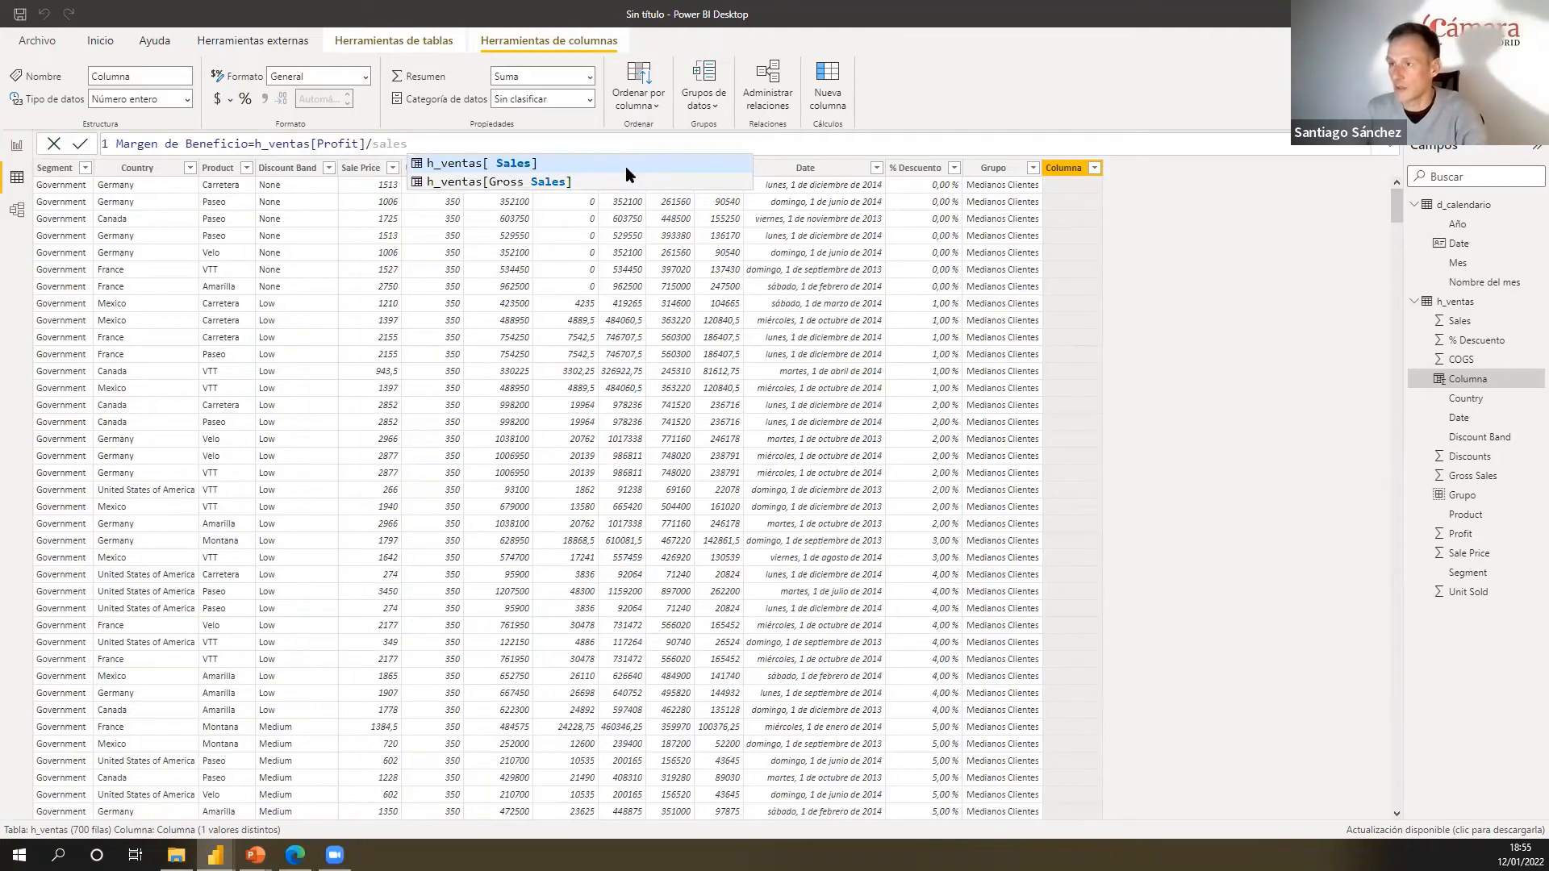
click(626, 165)
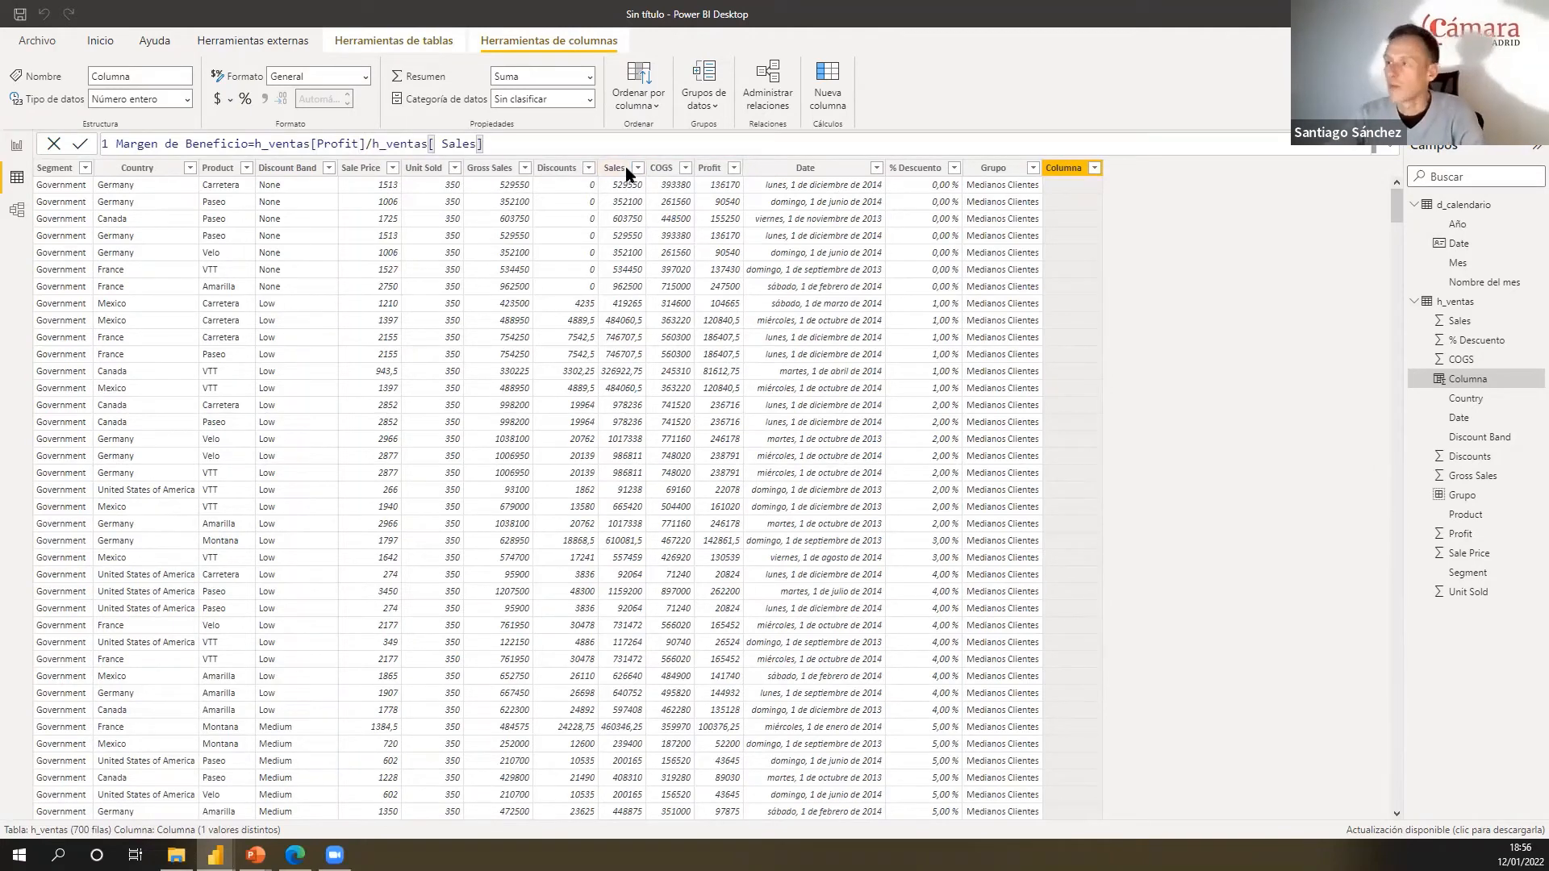
key(Return)
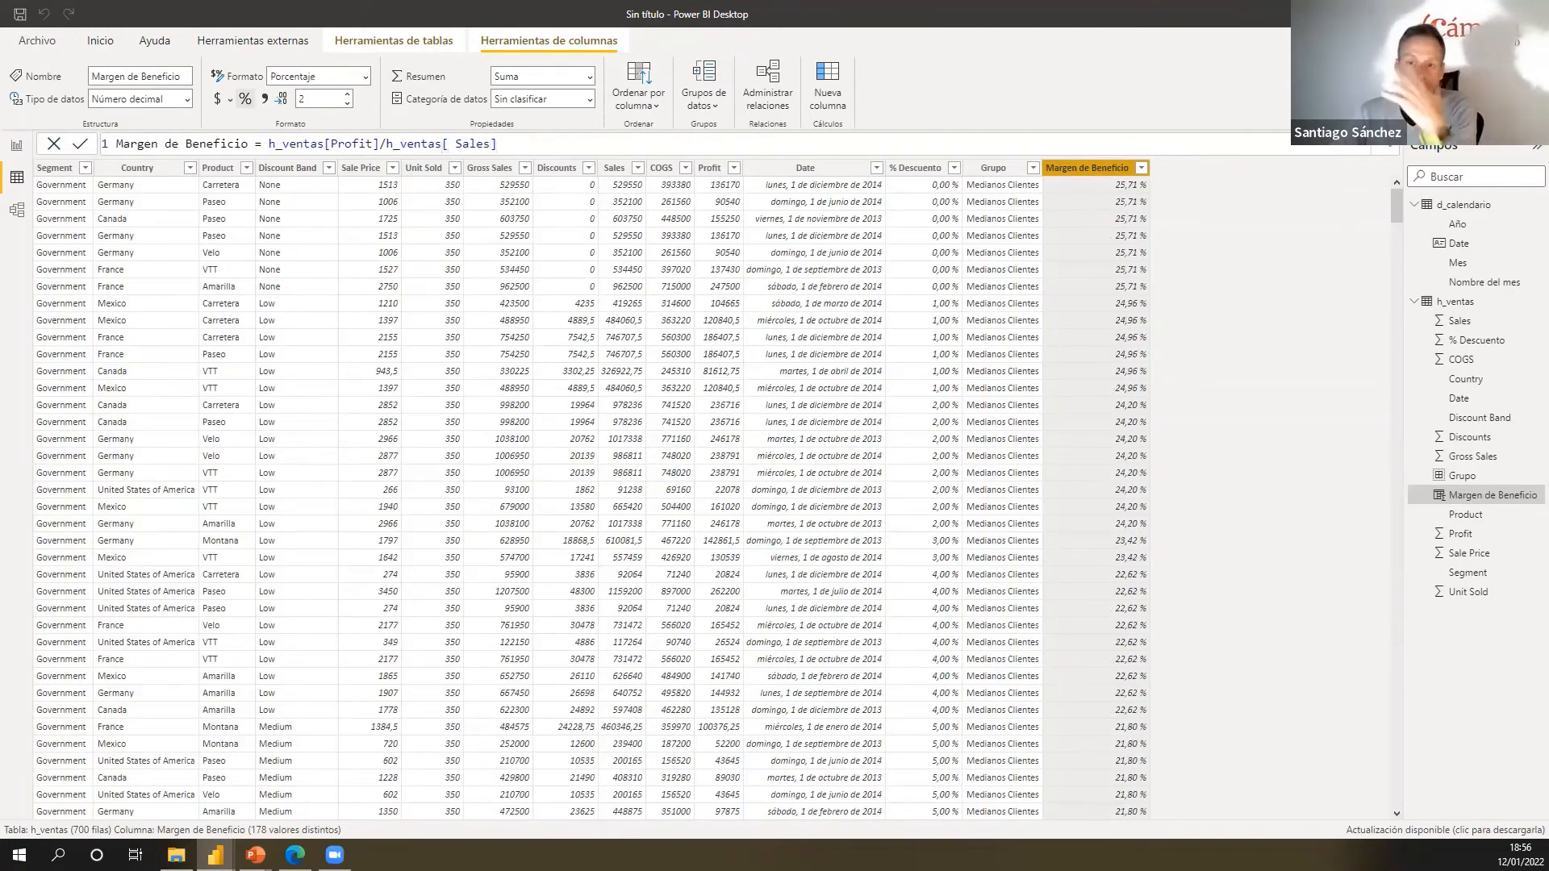
- Switch to the PowerPoint presentation and advance to the slide on calculated columns
key(alt+Tab)
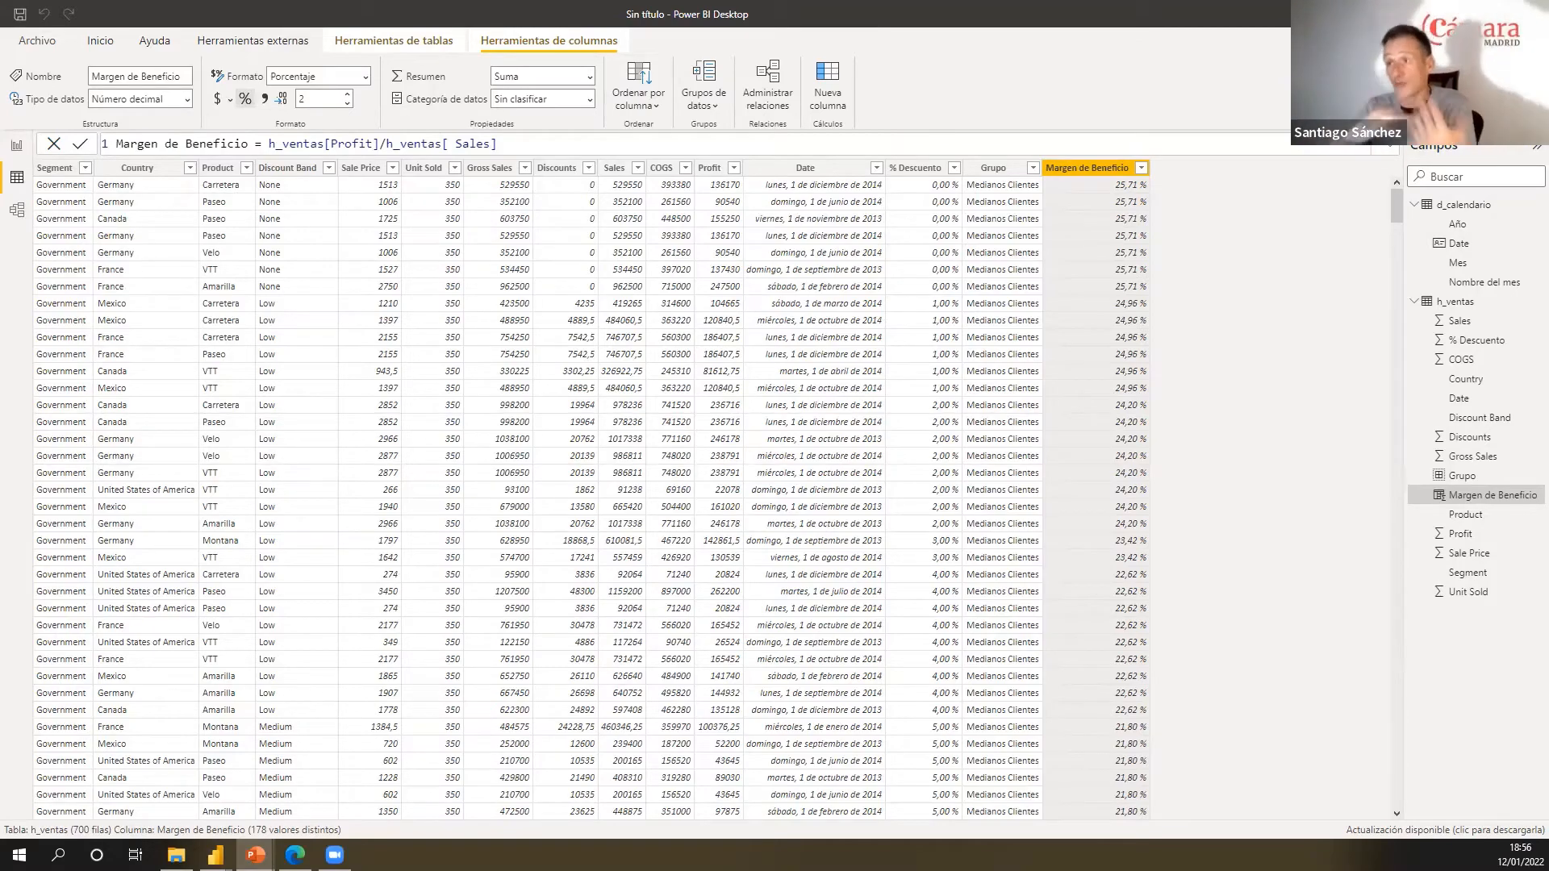
key(alt+Tab)
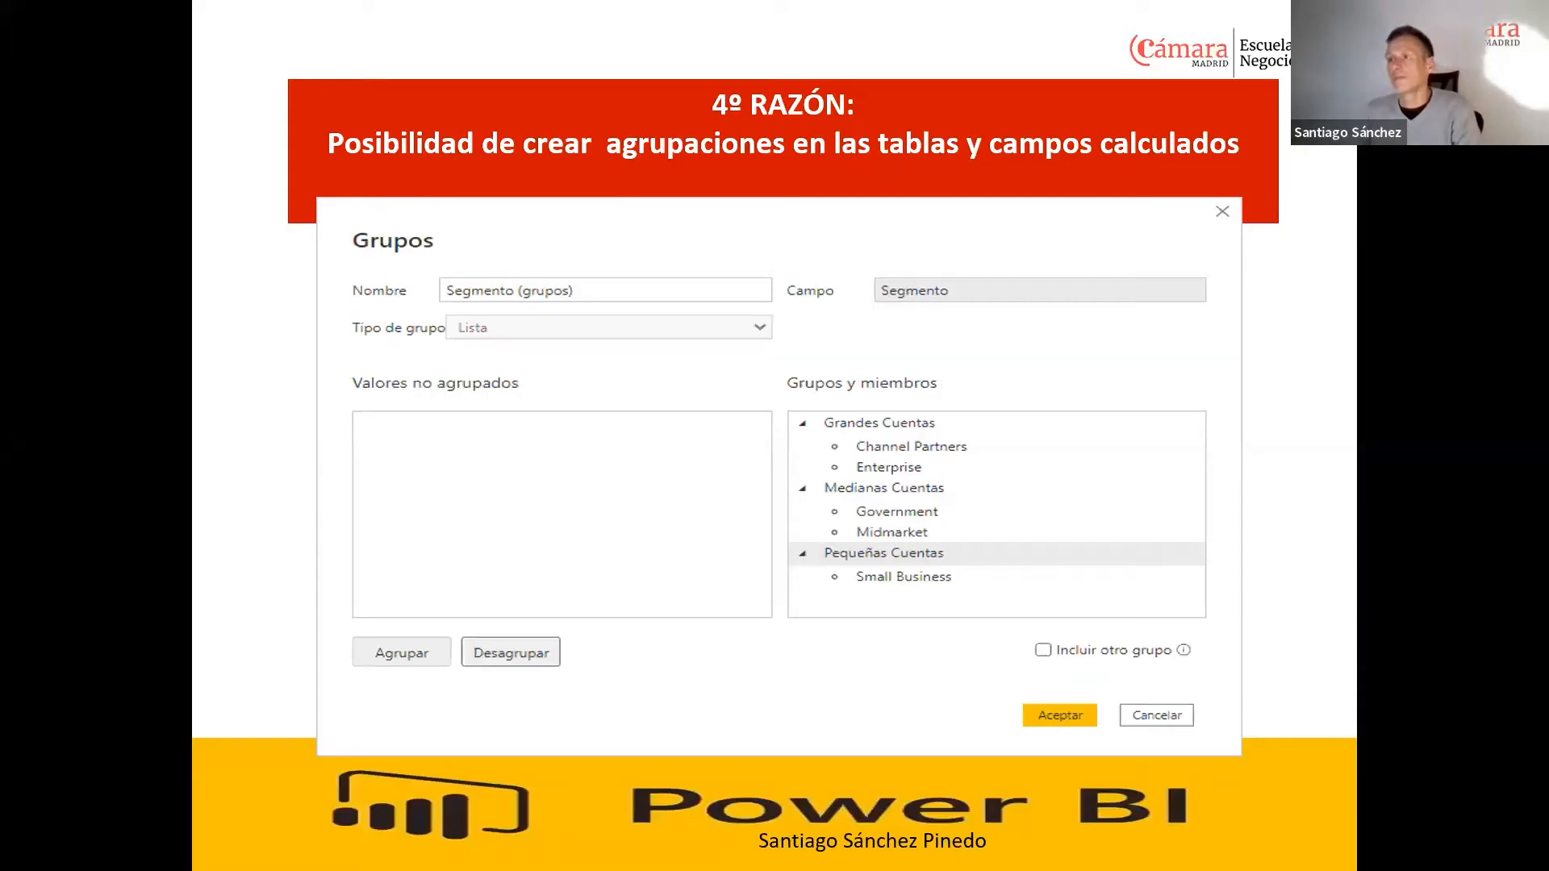
key(Right)
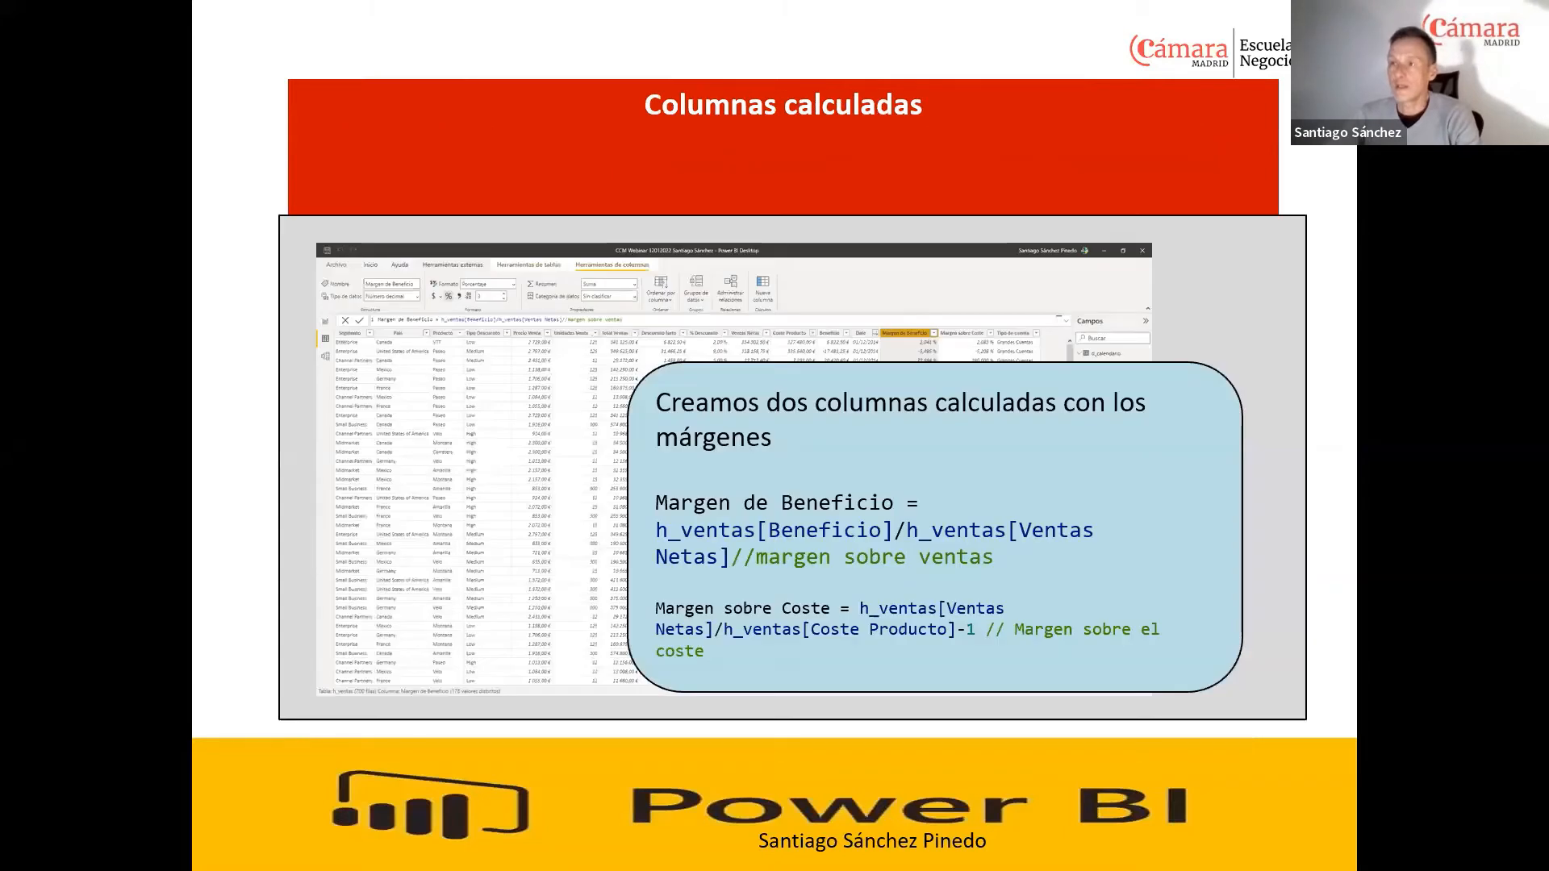
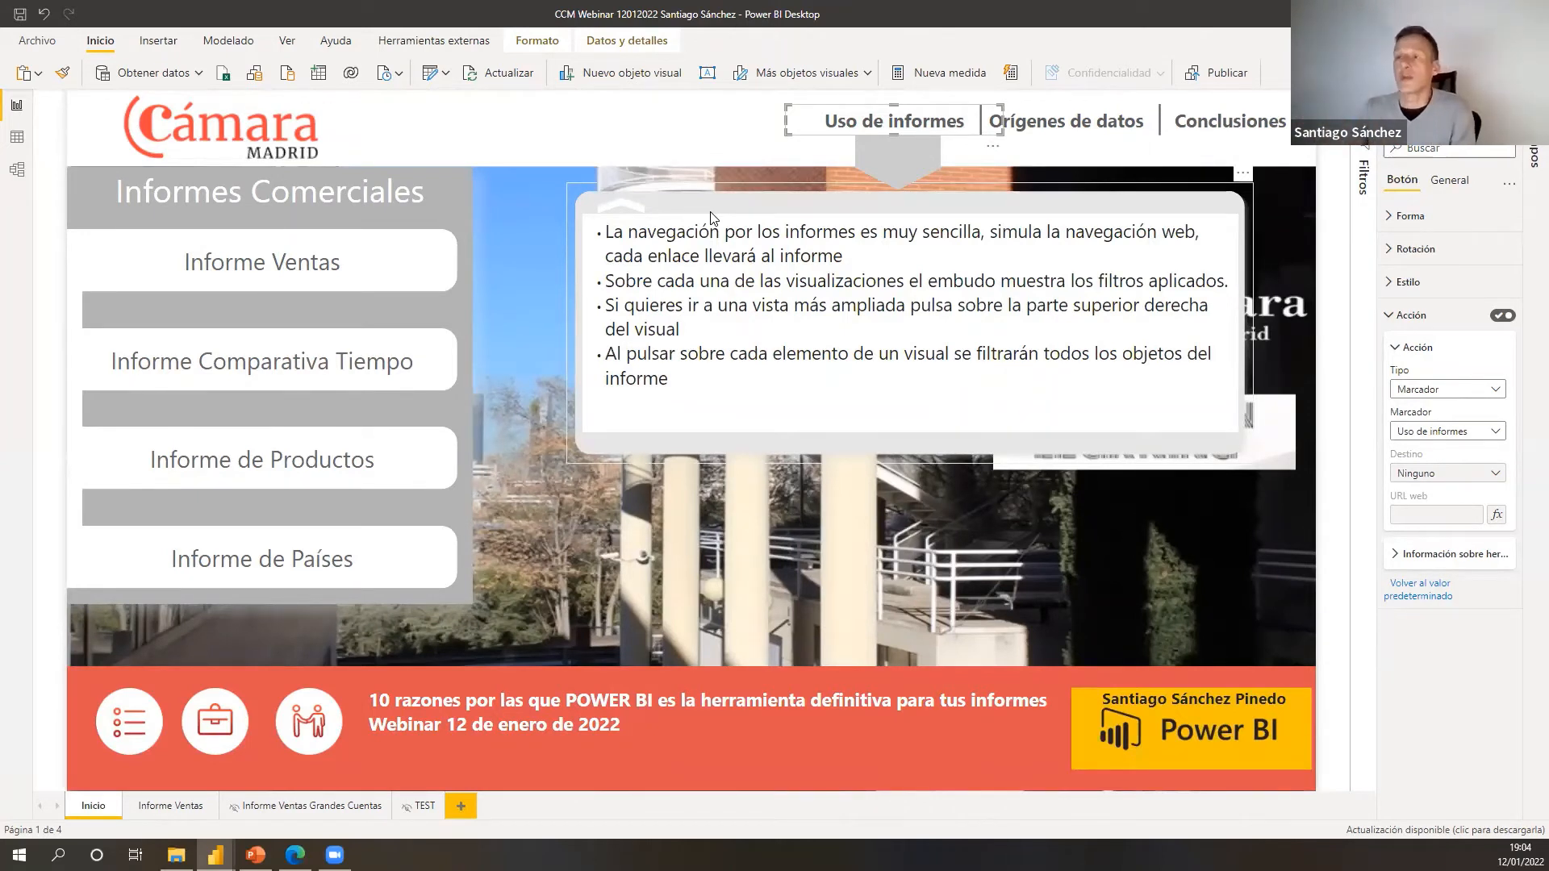
- Bring up the visibility and layer-order list of the objects on the Inicio report page
click(288, 41)
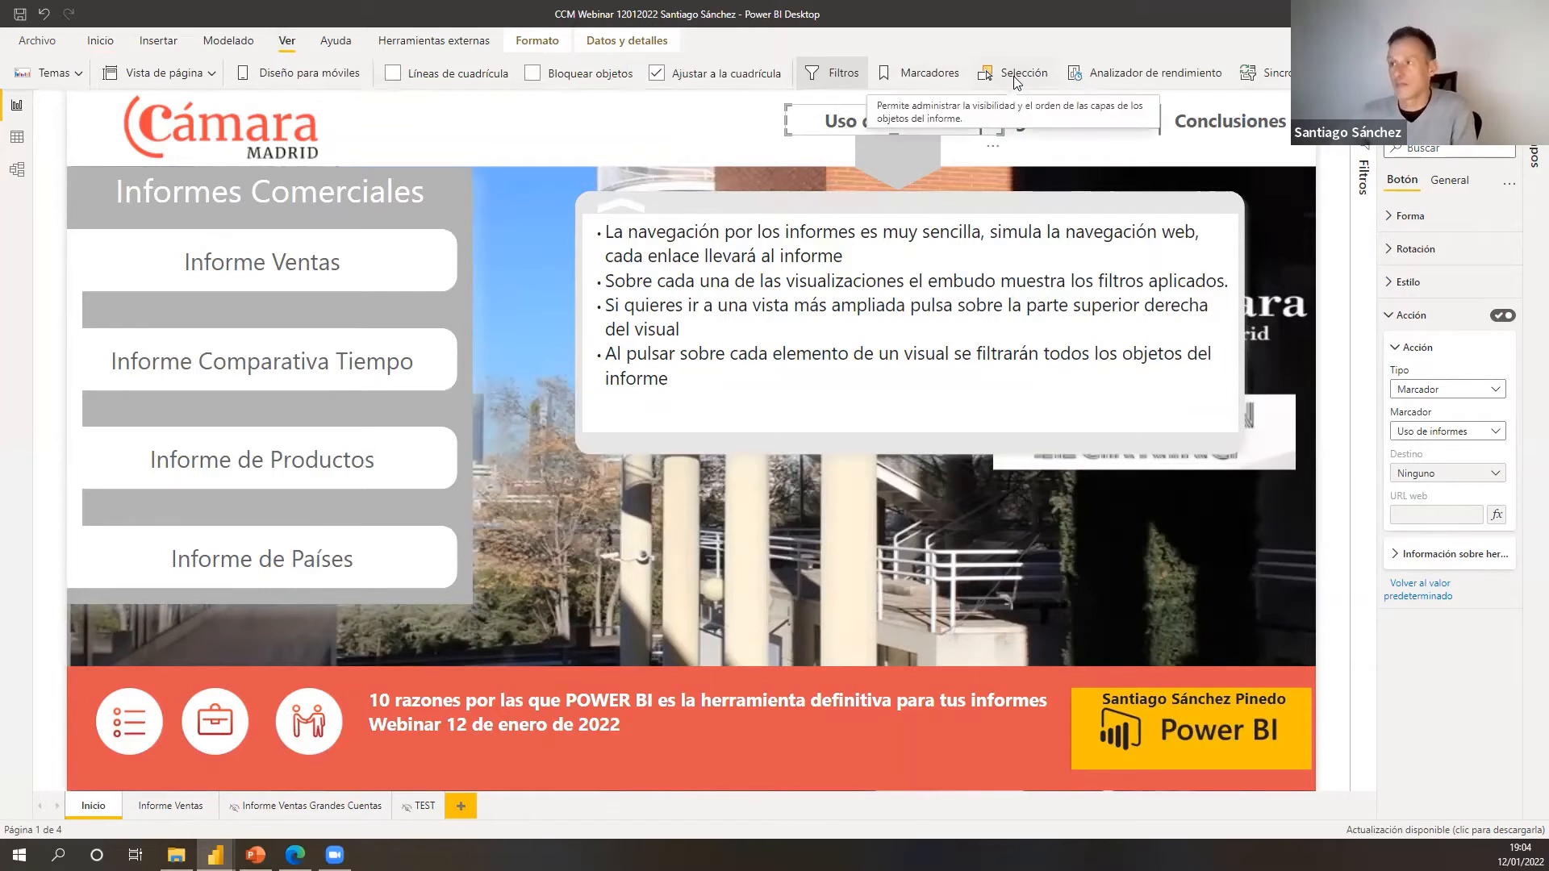
- Preview the Uso de informes and Inico bookmarks and check which bookmark the small shape on the help pop-up triggers
click(931, 76)
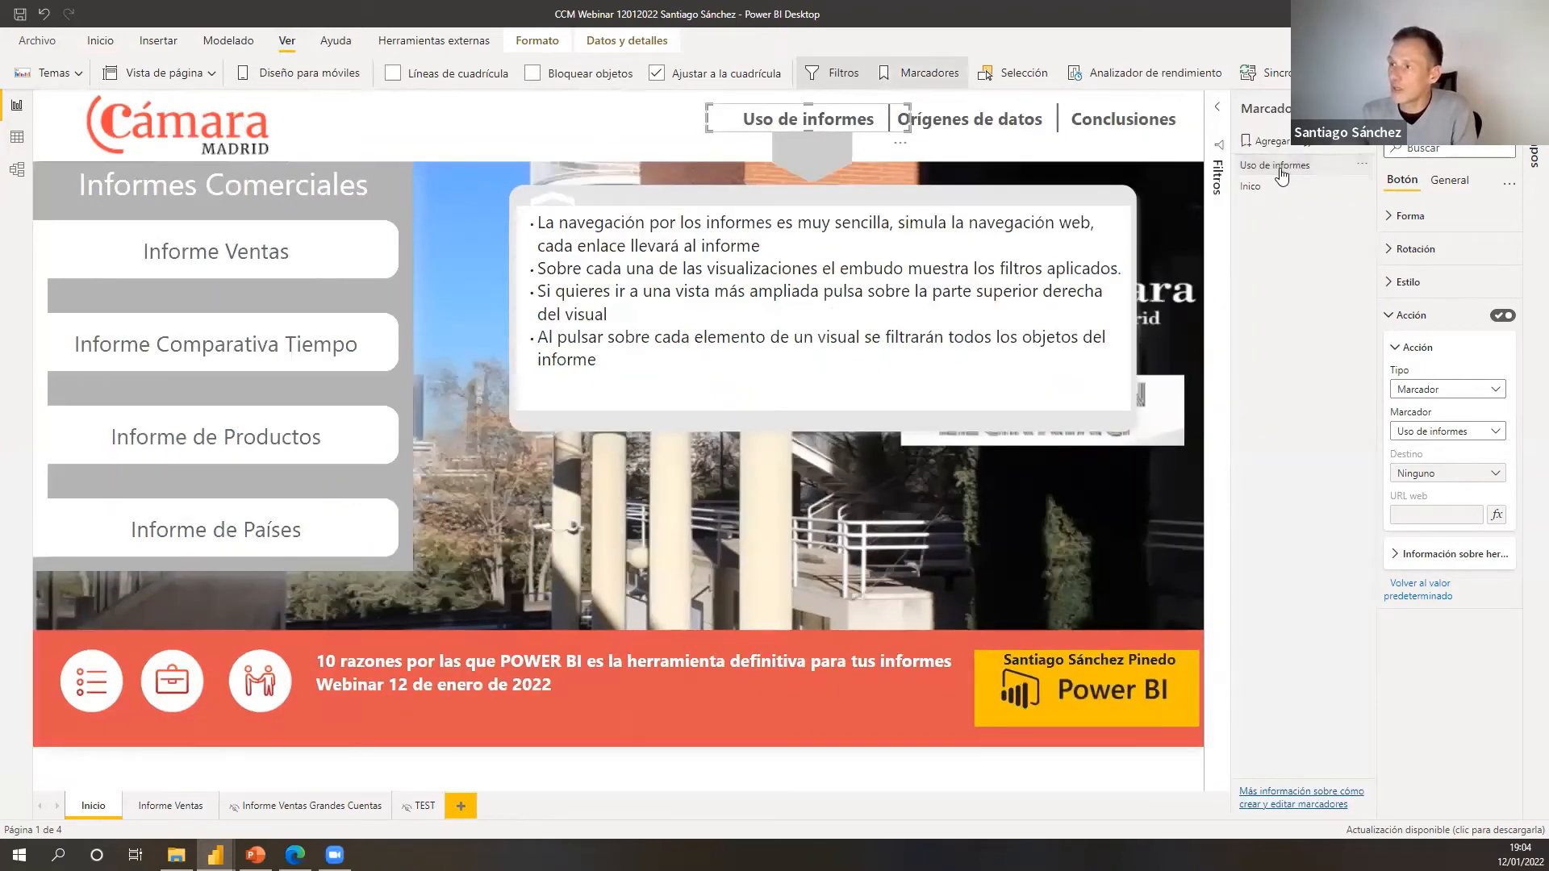
click(1283, 171)
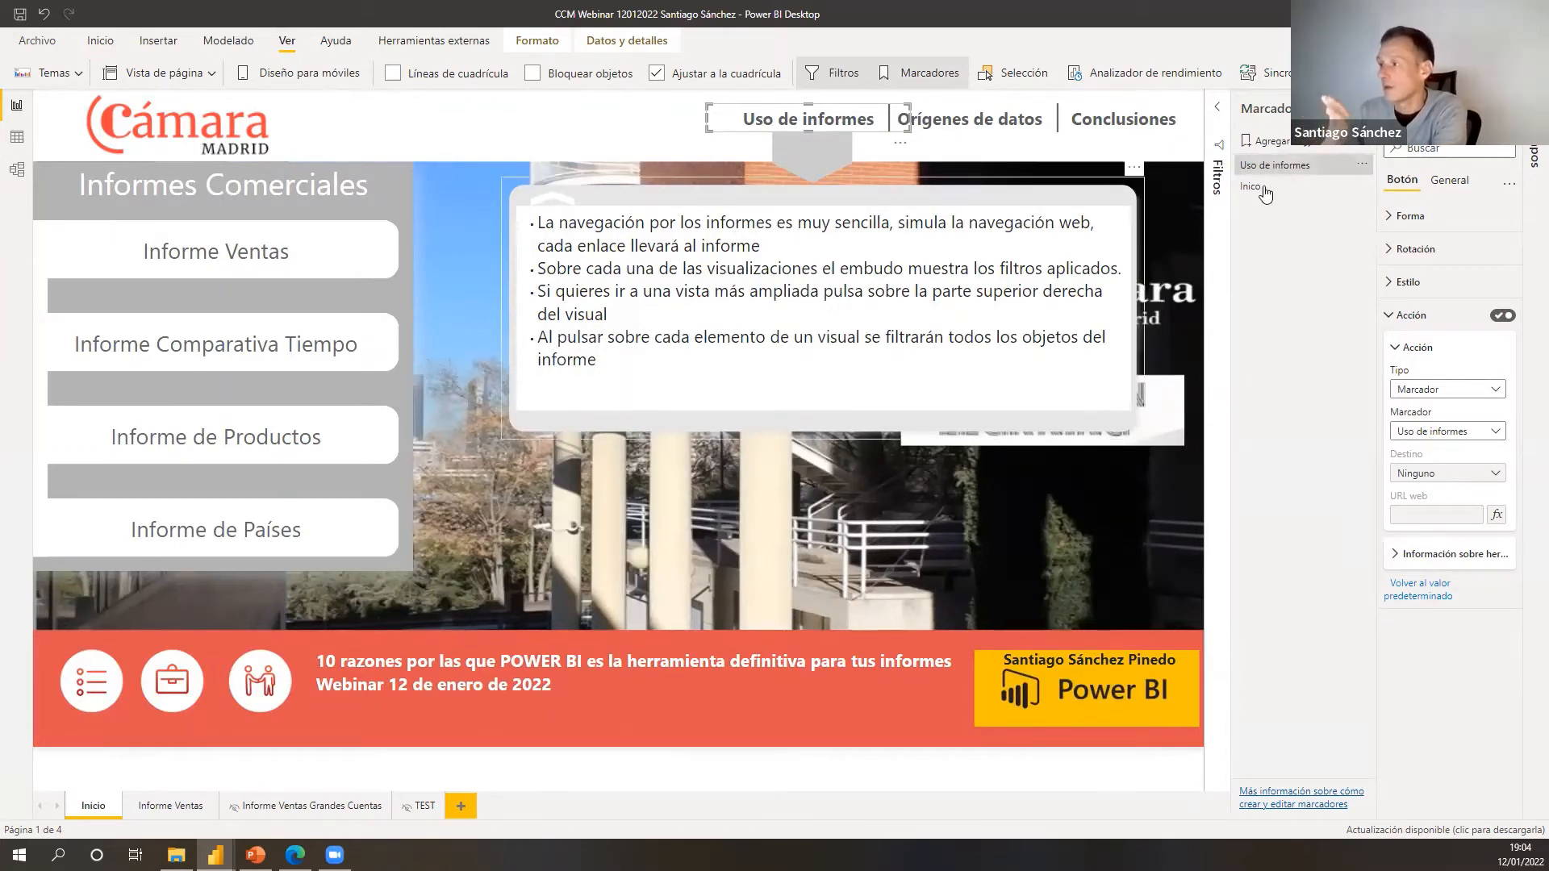
click(557, 198)
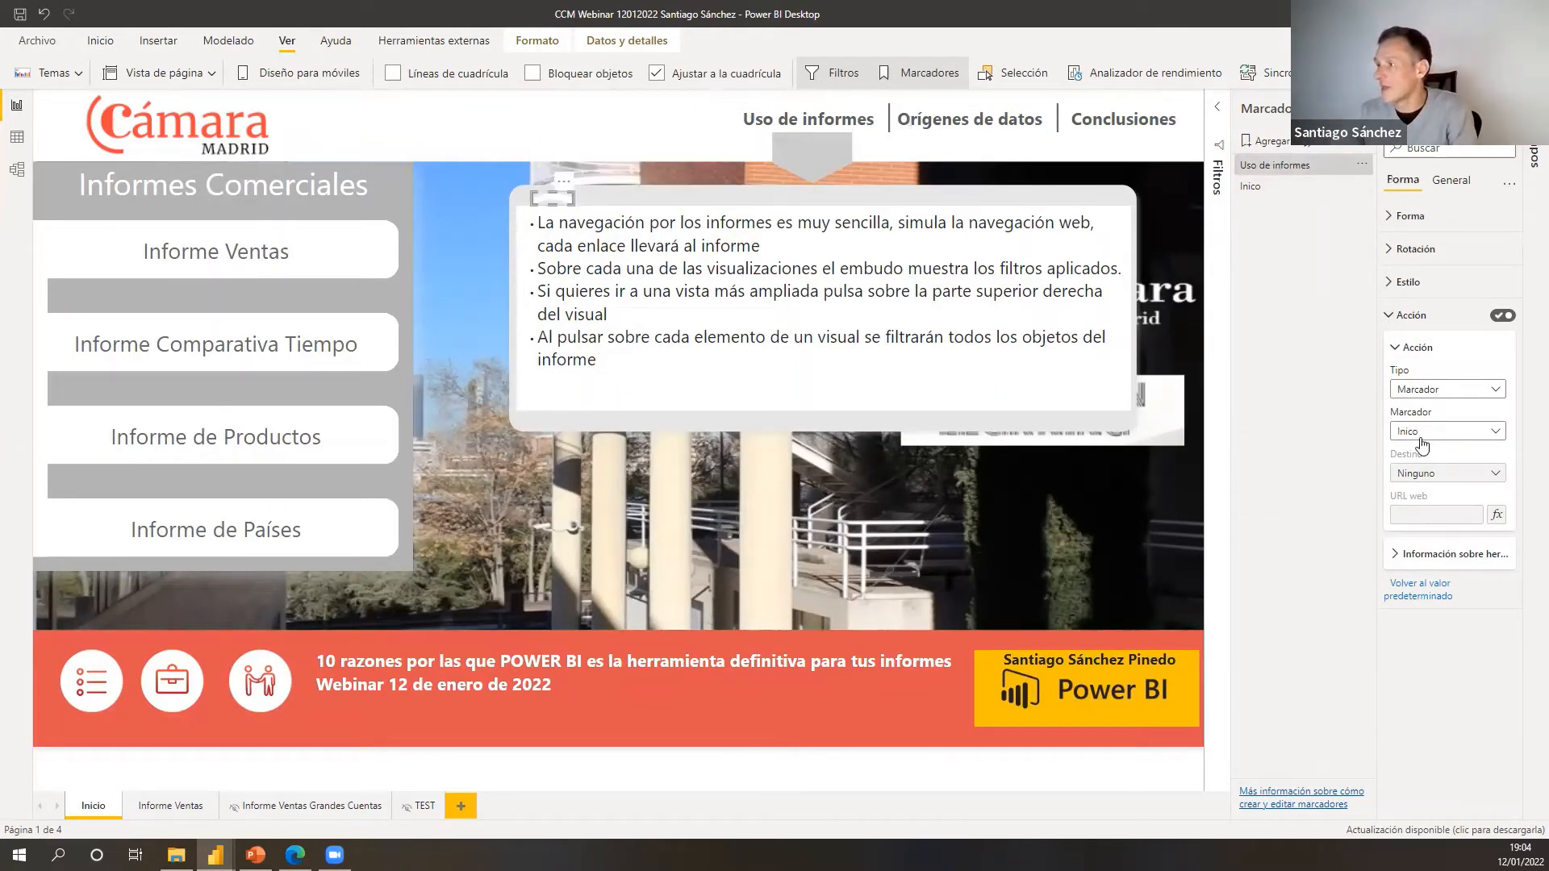
click(1253, 188)
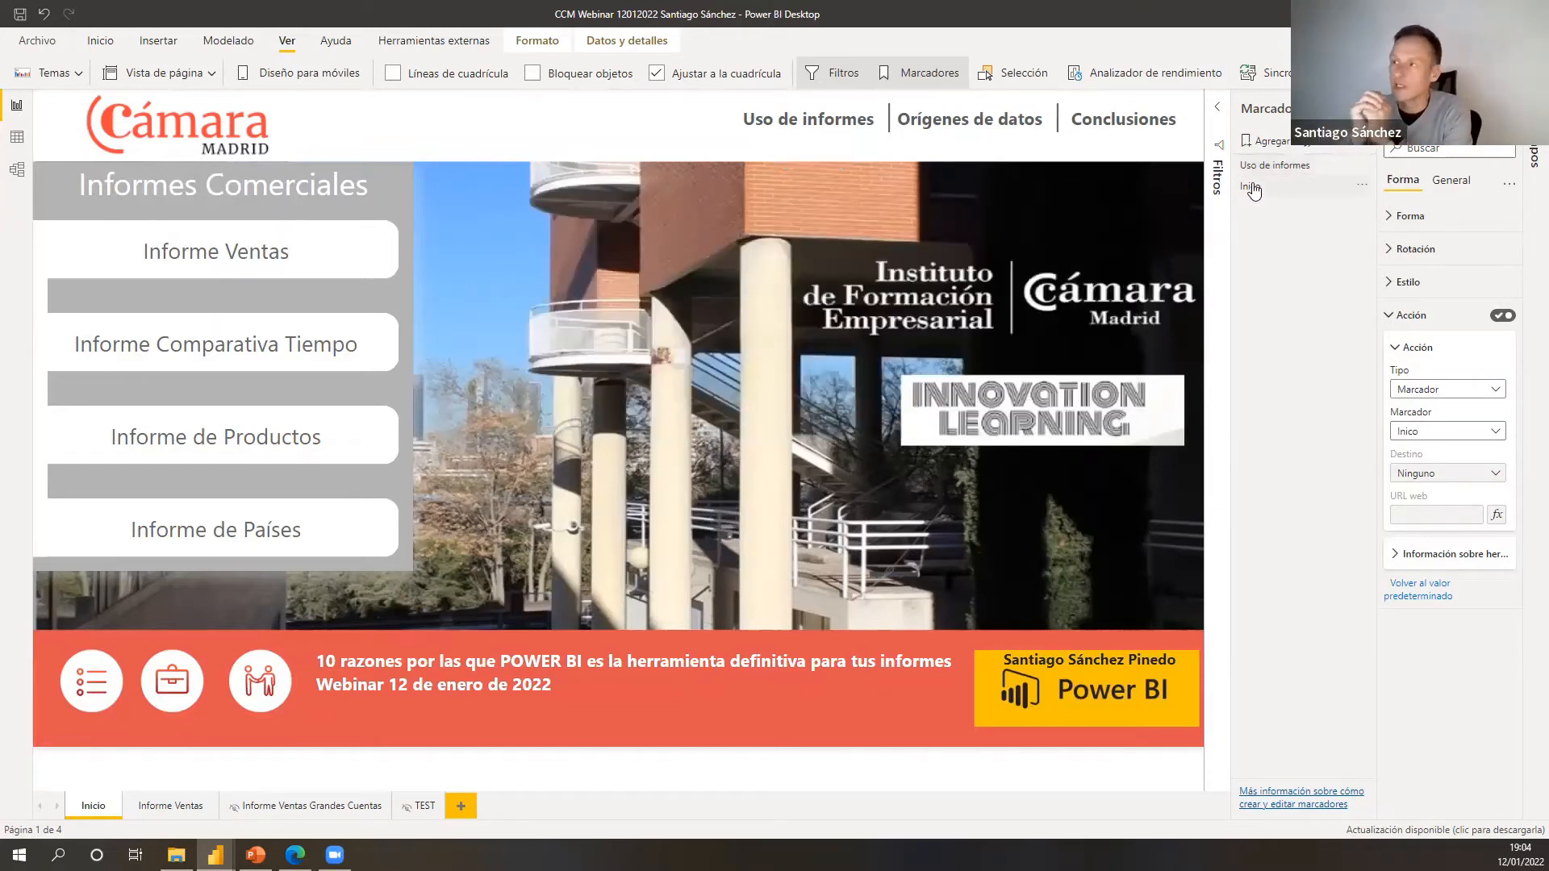
- Show the Uso de informes button's style settings for the Al pasar el cursor state
click(807, 130)
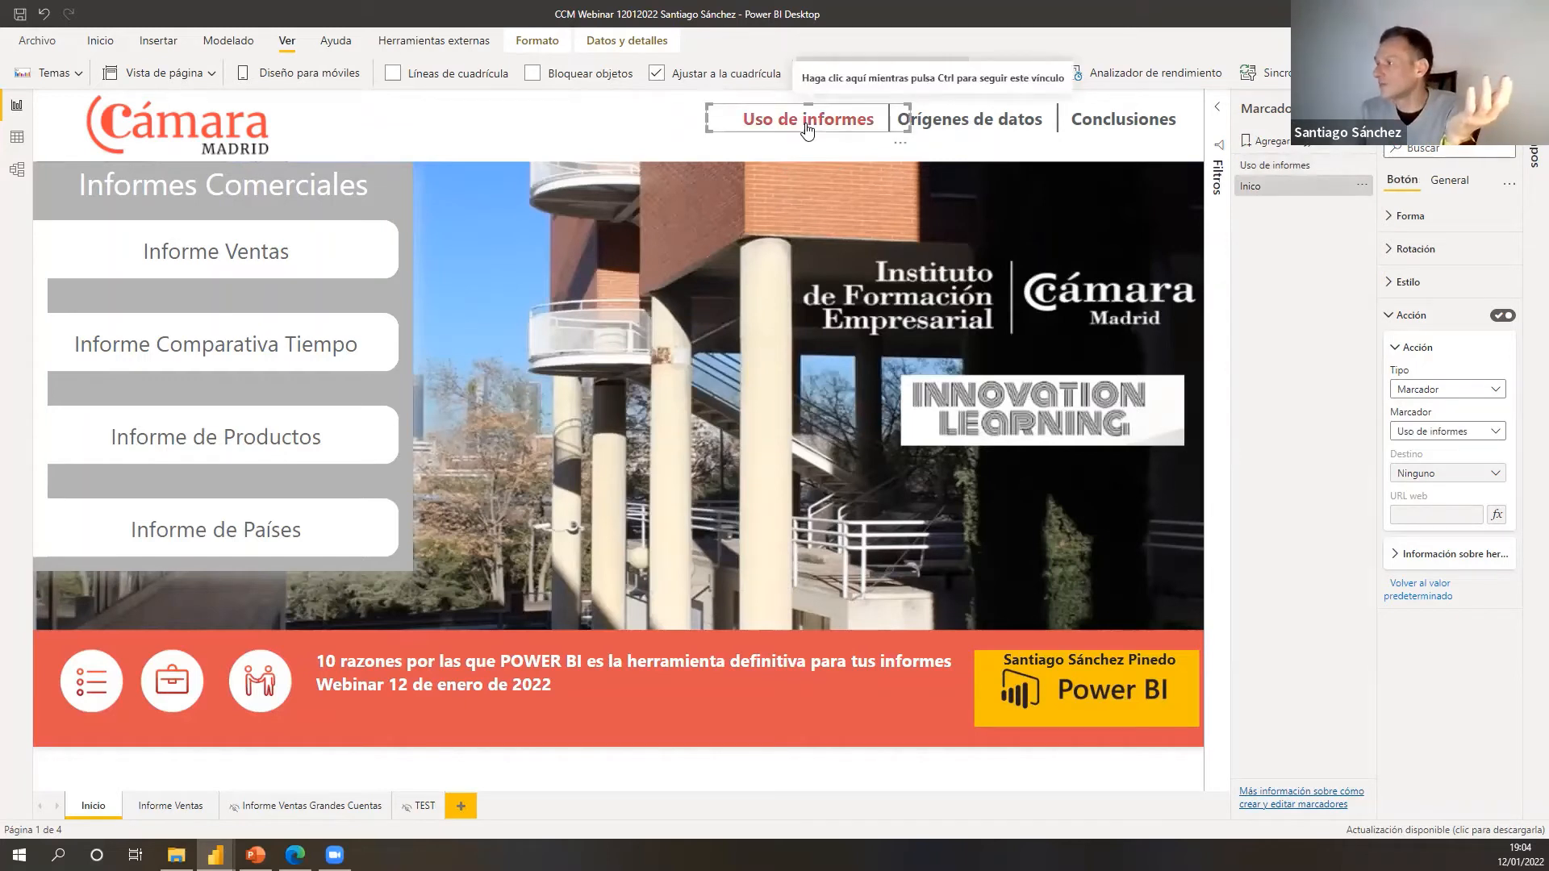
click(1392, 281)
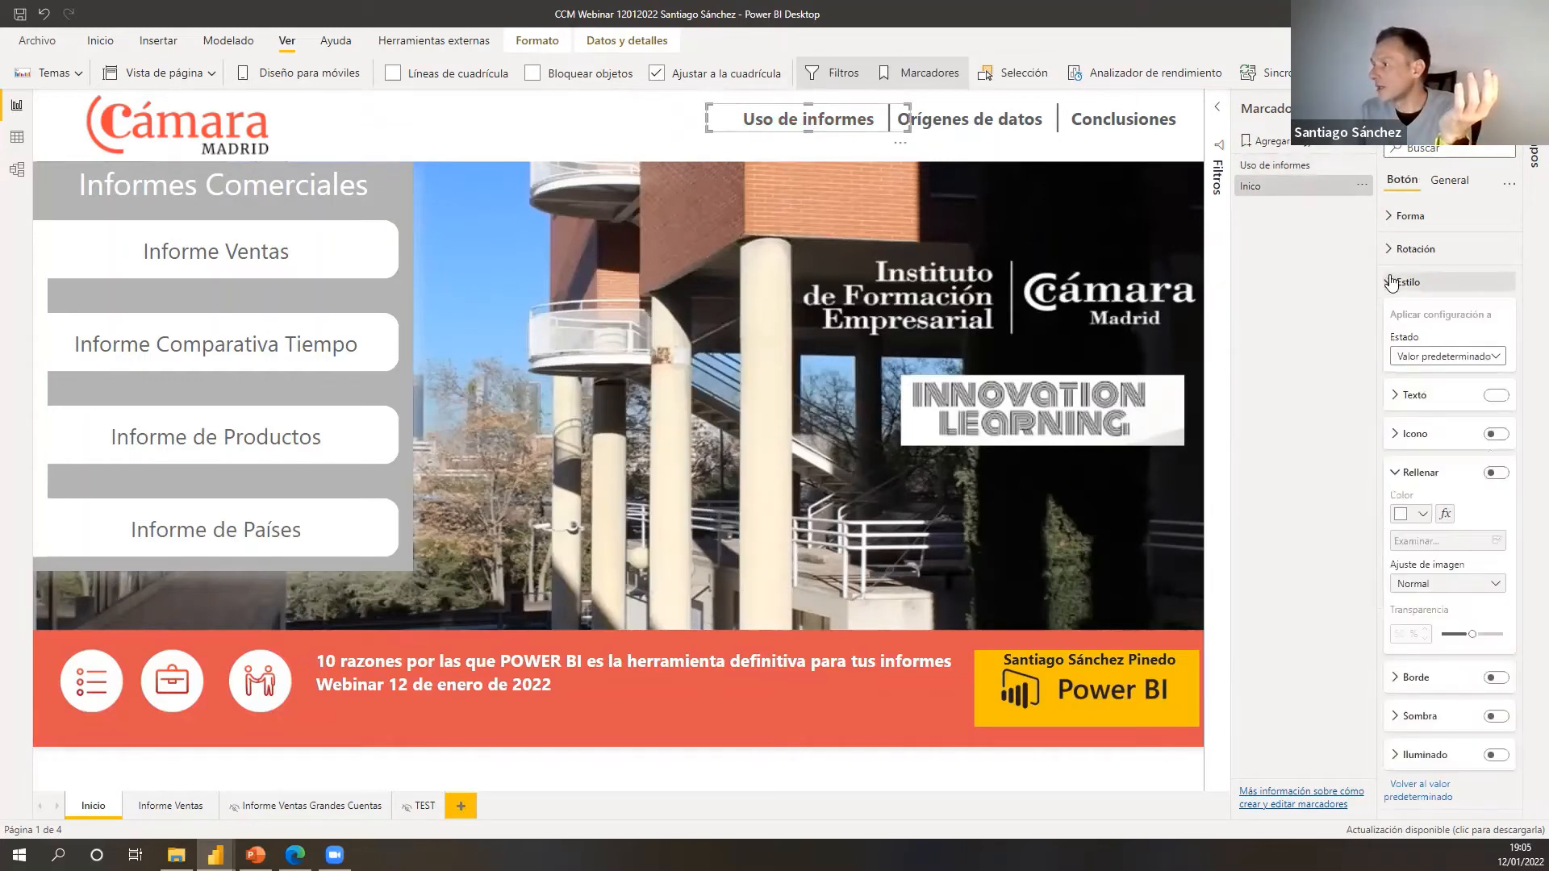
click(1497, 358)
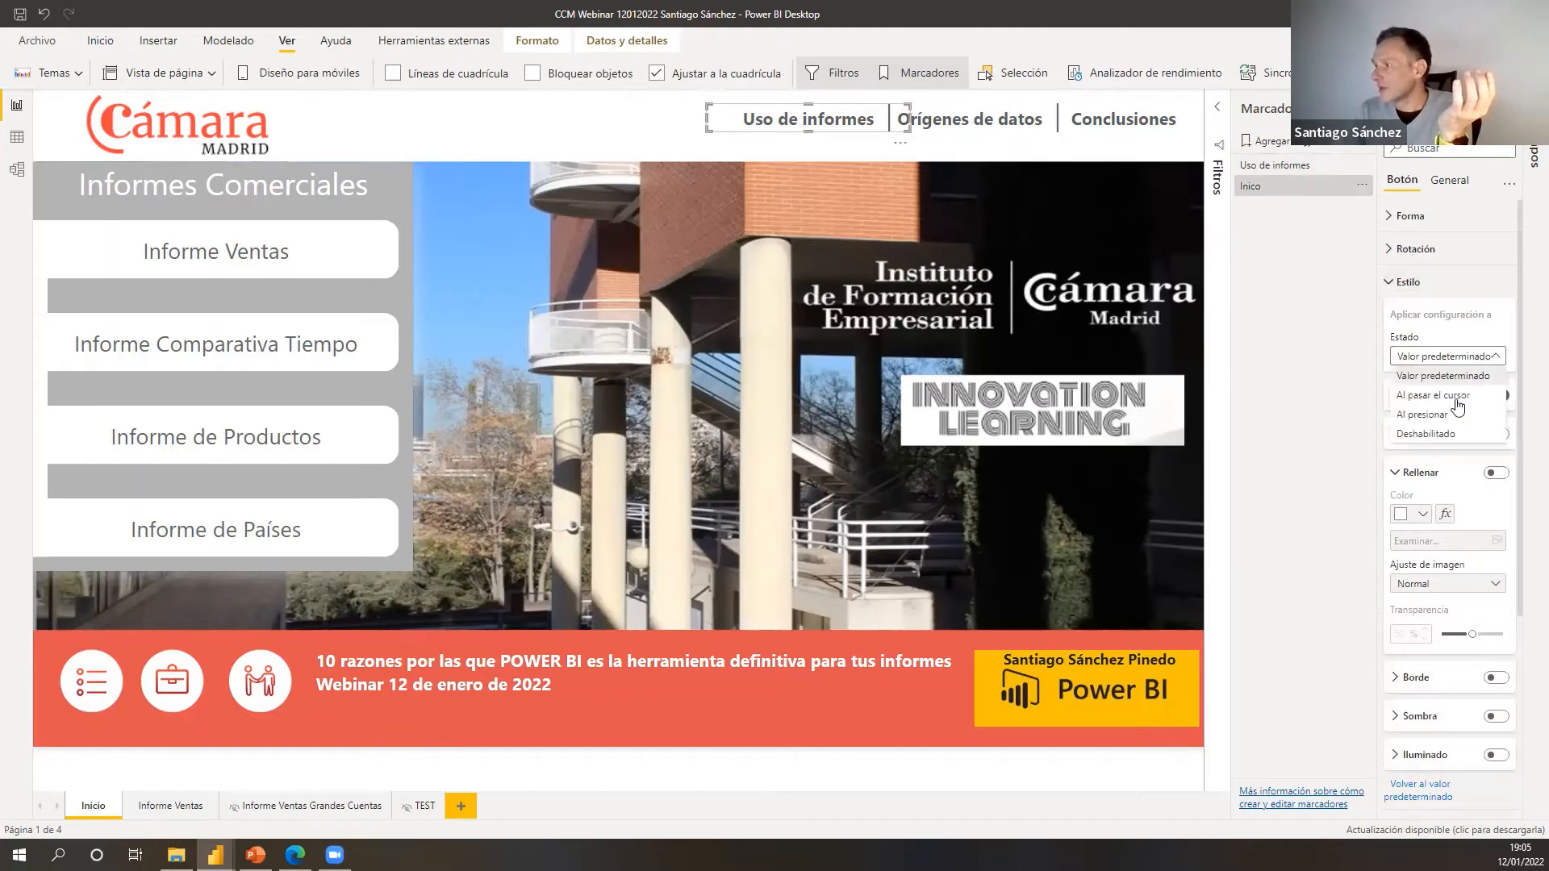
click(1440, 396)
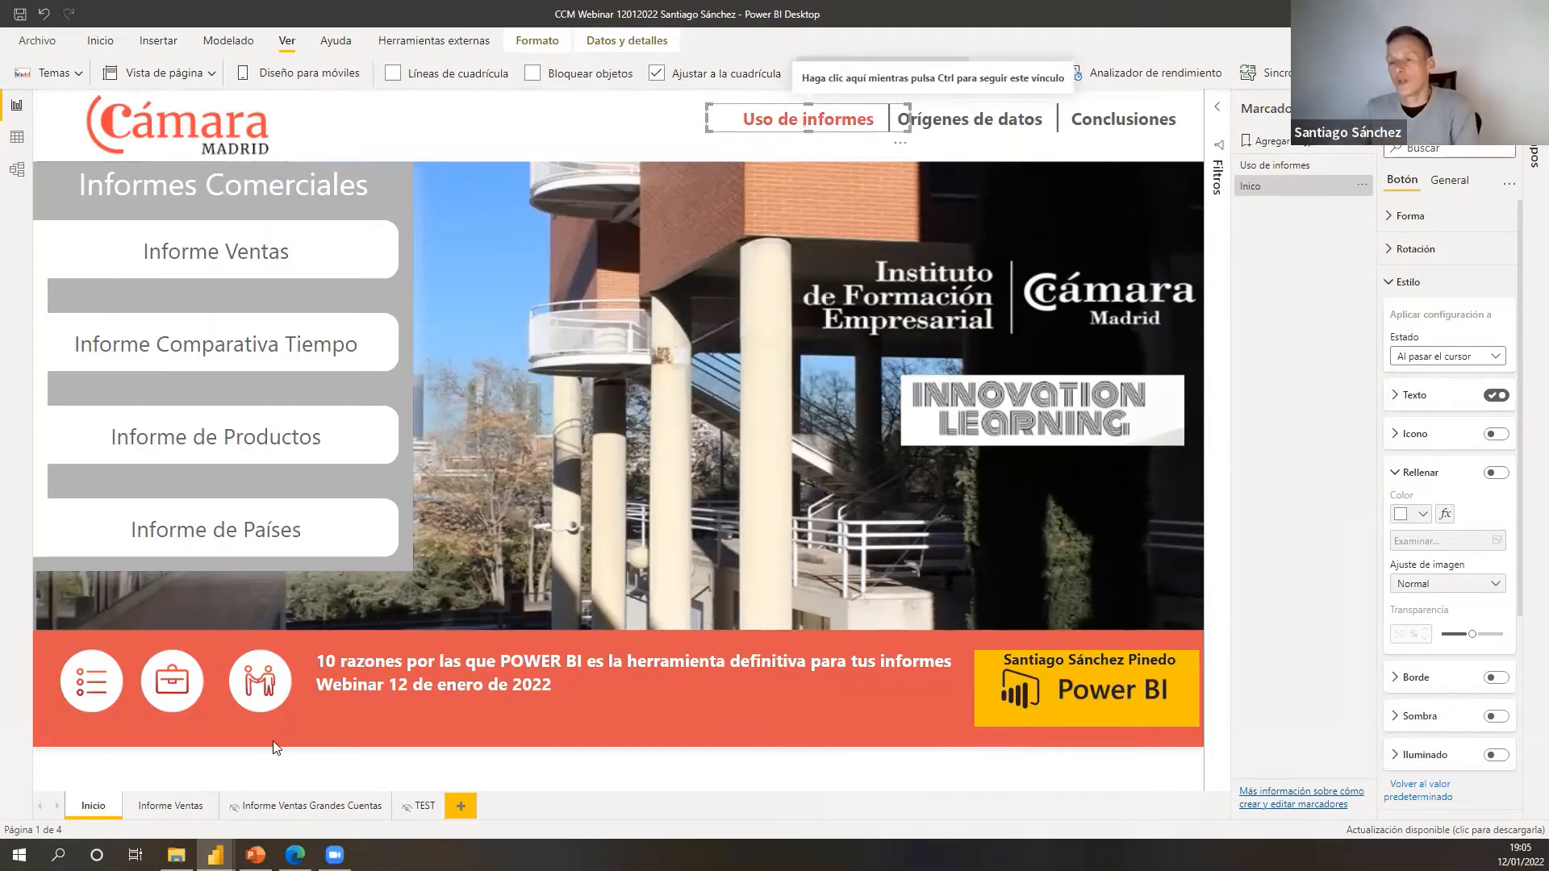
- Add a page to the untitled report and copy the Cámara Madrid logo onto it from the Informe Ventas page
click(167, 810)
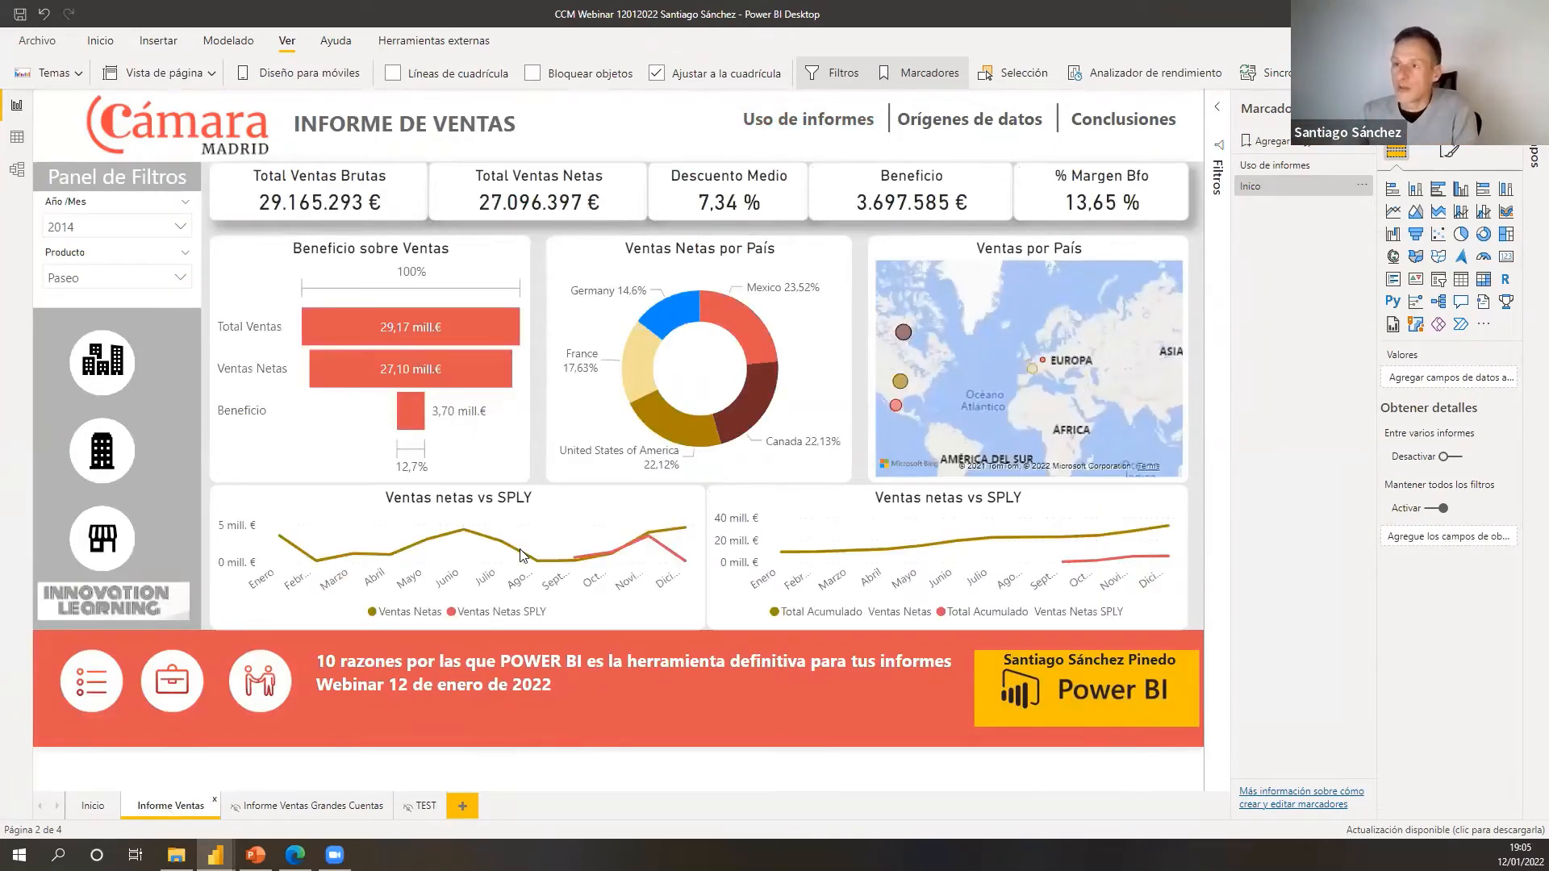
click(154, 810)
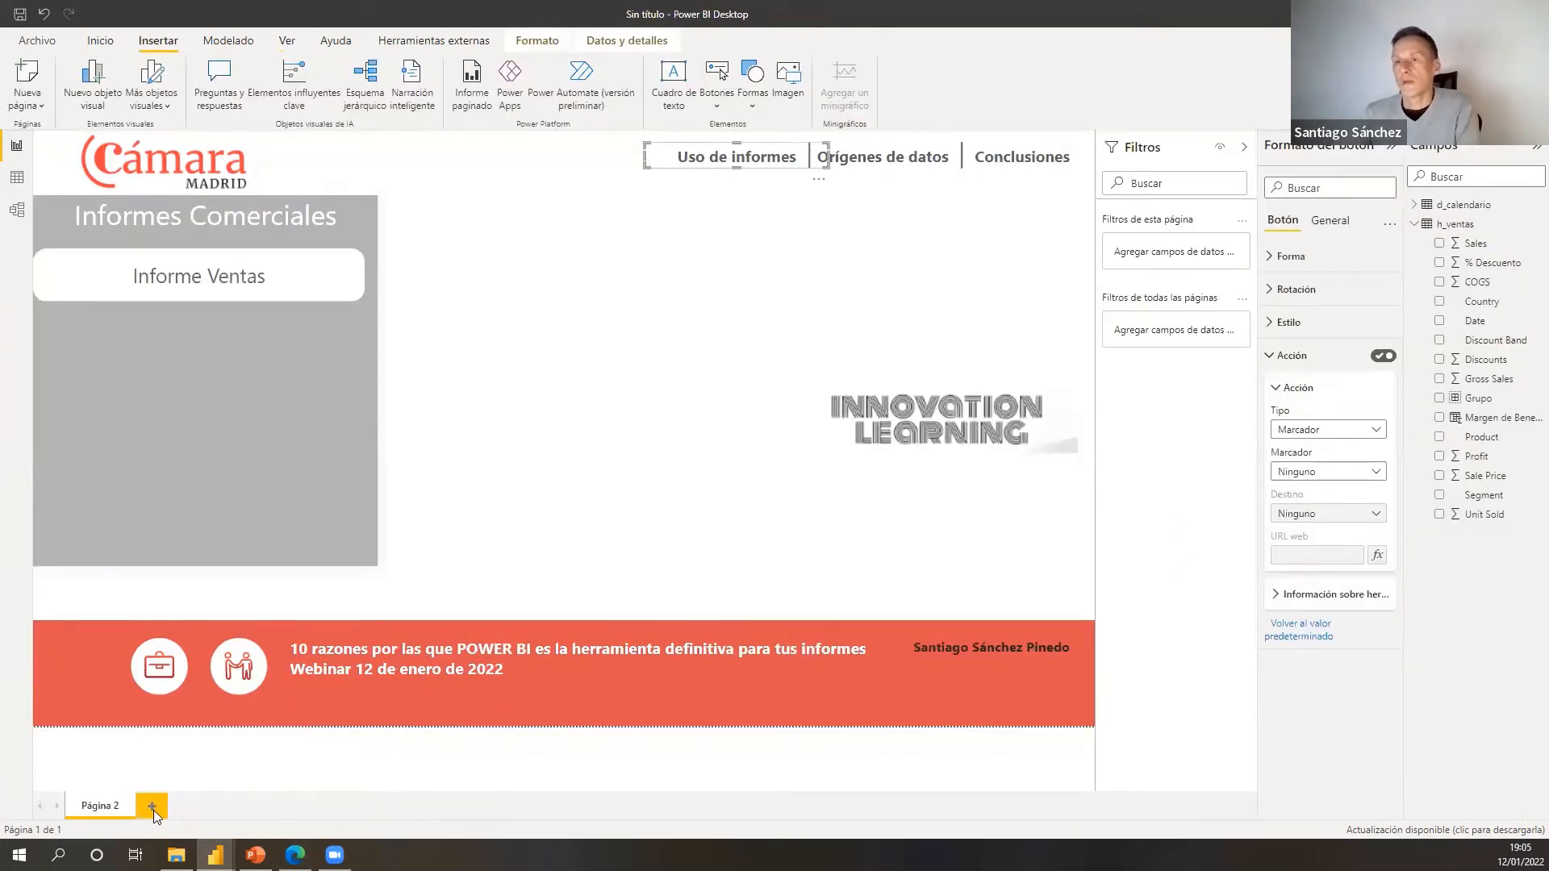
click(152, 807)
key(alt+Tab)
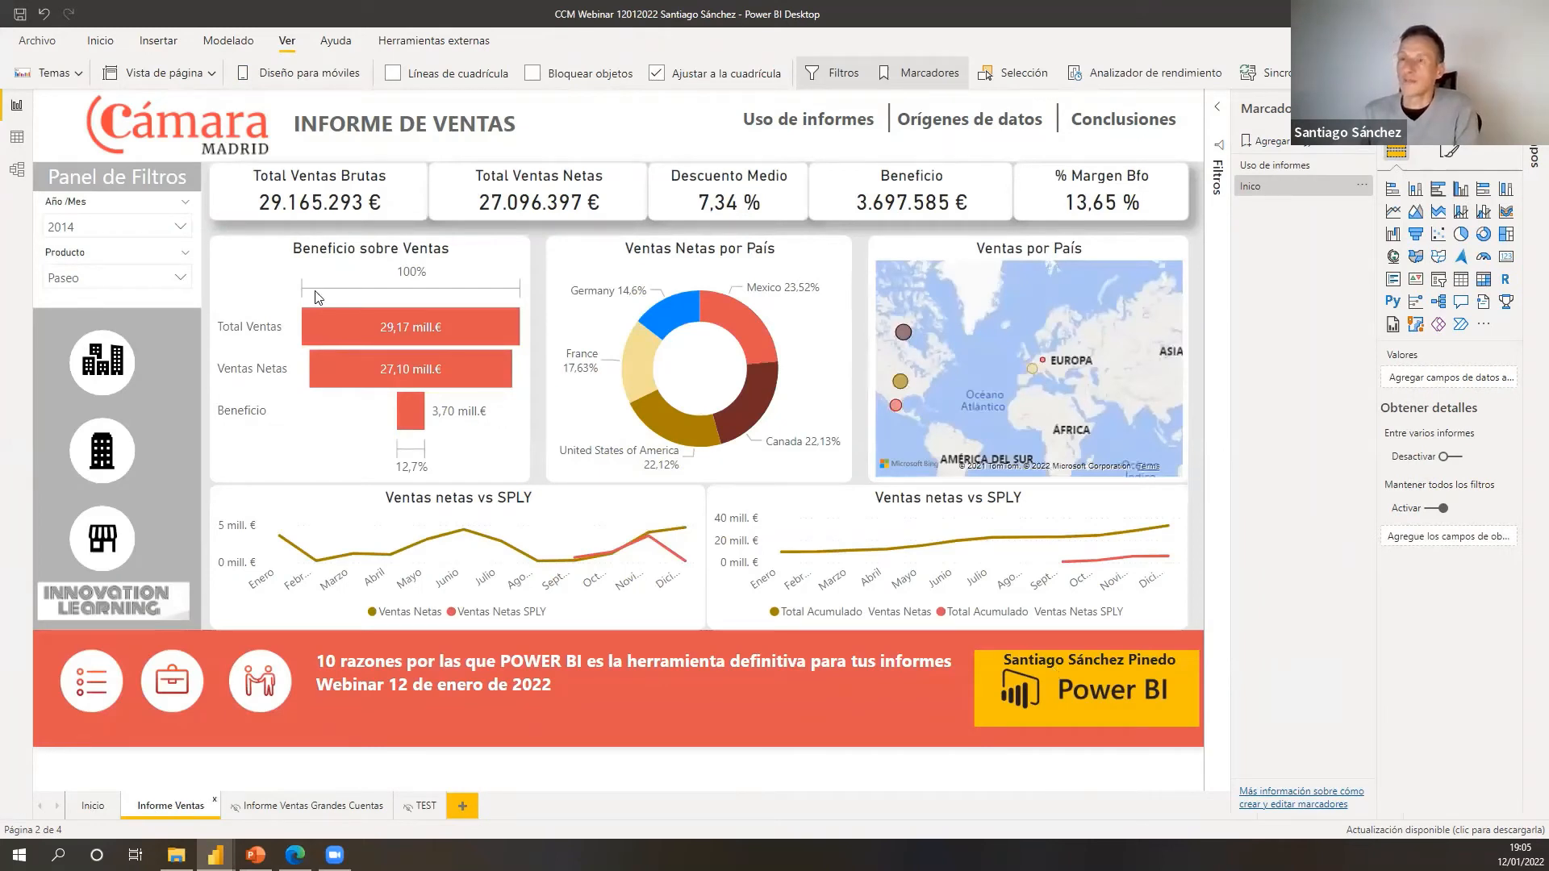
click(251, 151)
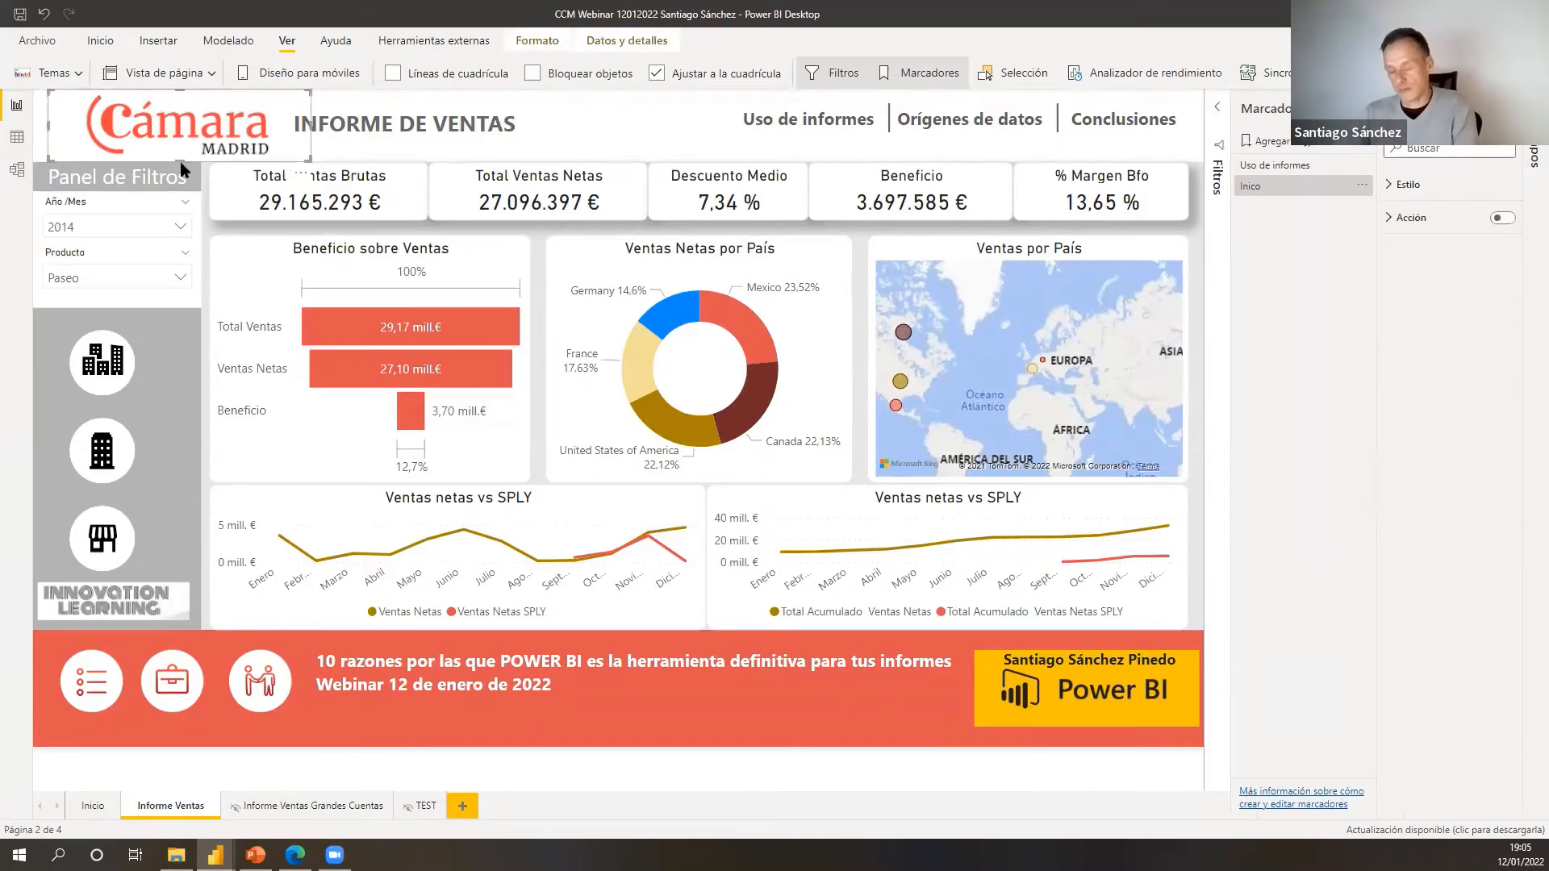
key(alt+Tab)
key(ctrl+v)
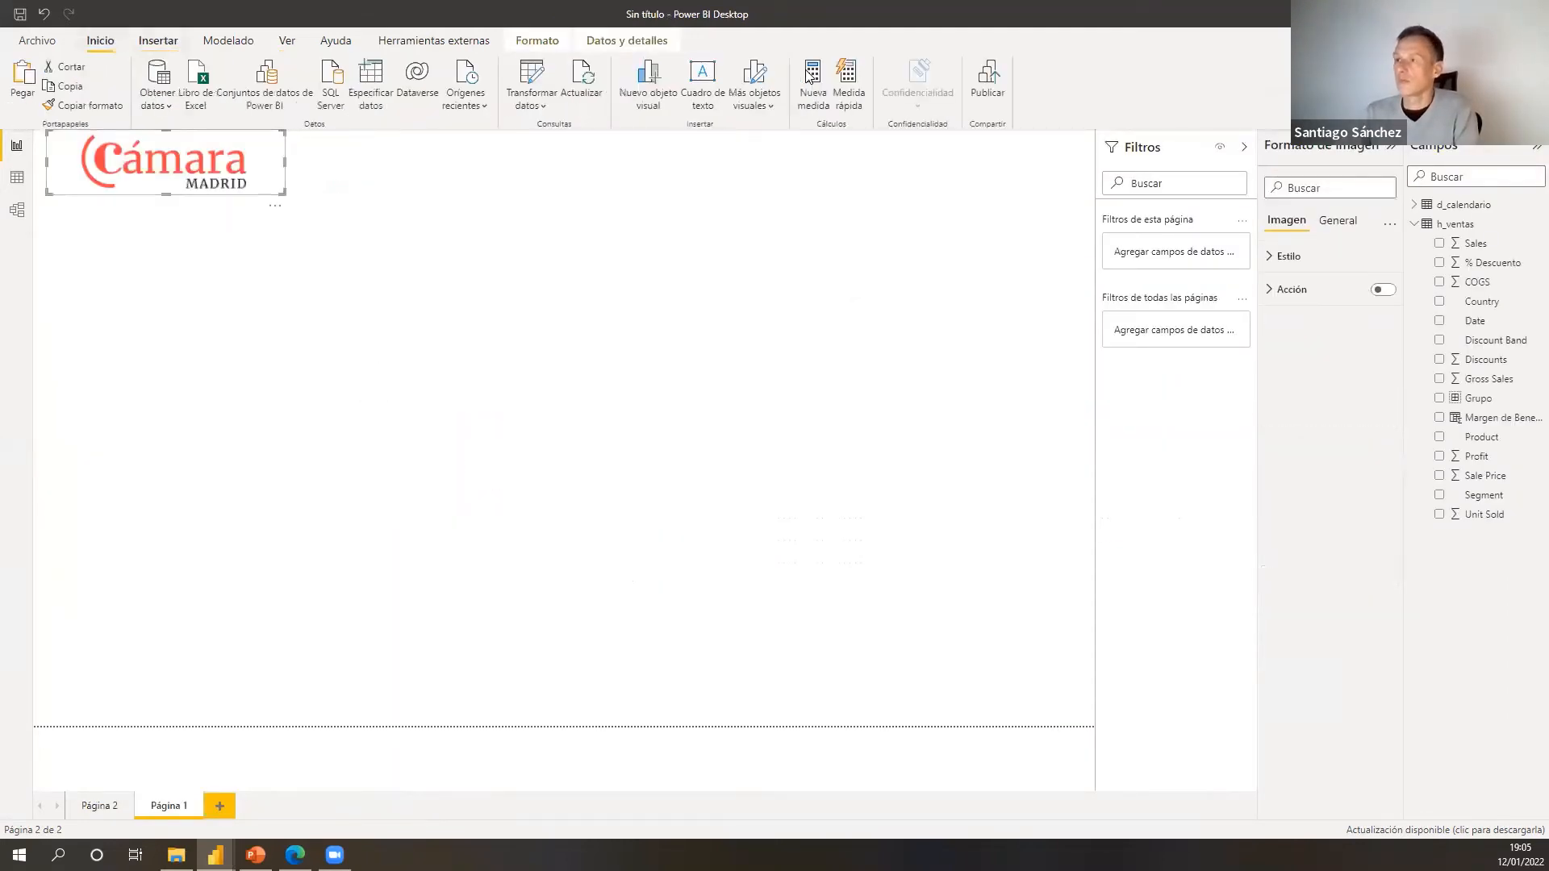
- Copy the INFORME DE VENTAS title text box from the finished Informe Ventas page onto the untitled report's new page
click(153, 42)
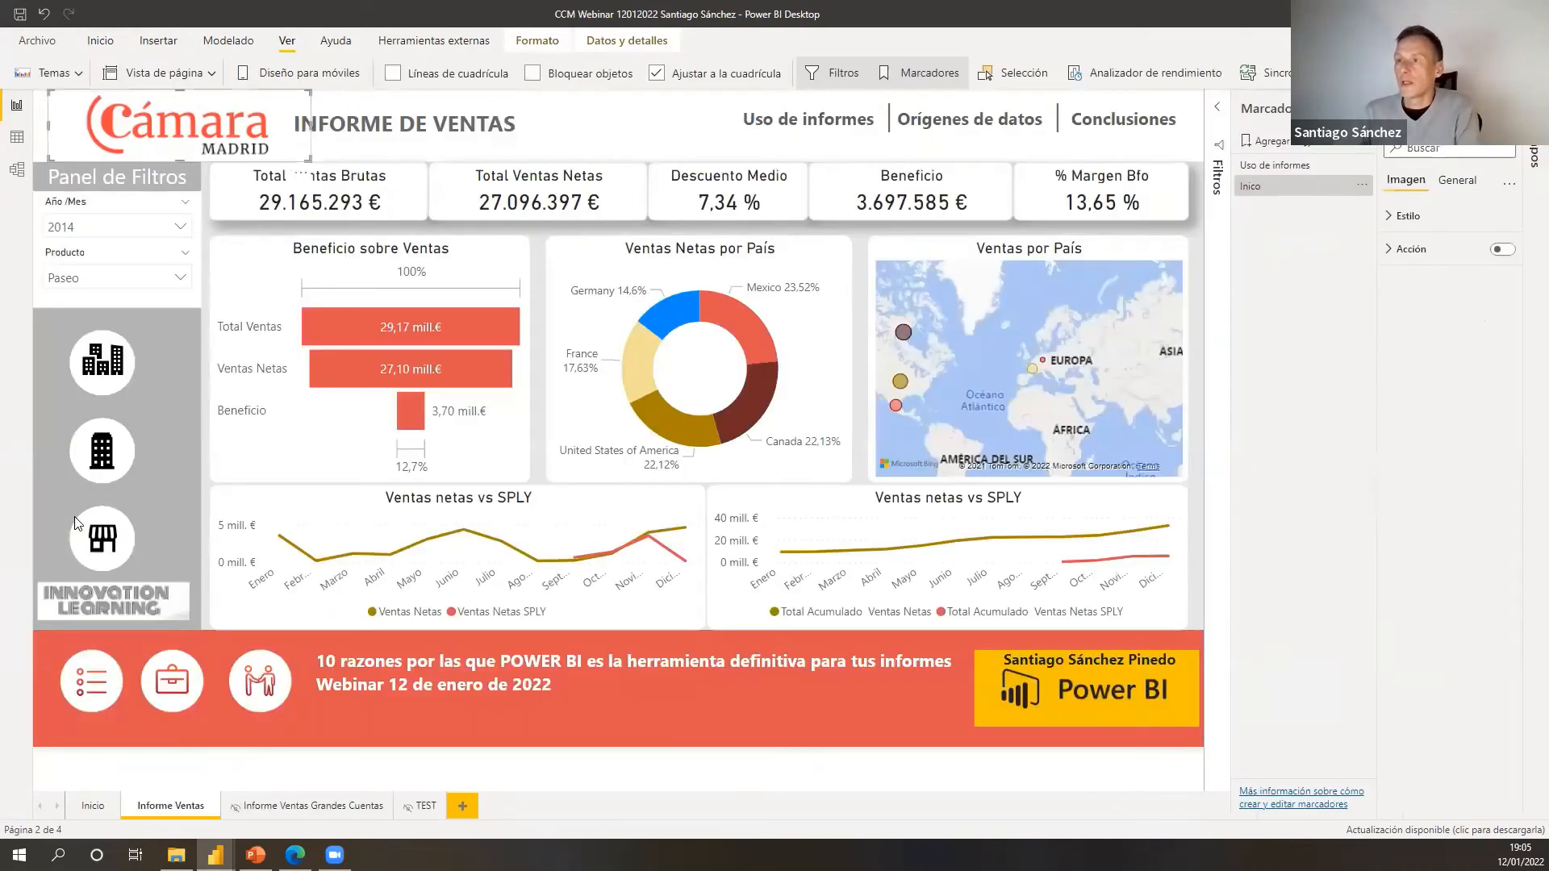
click(529, 133)
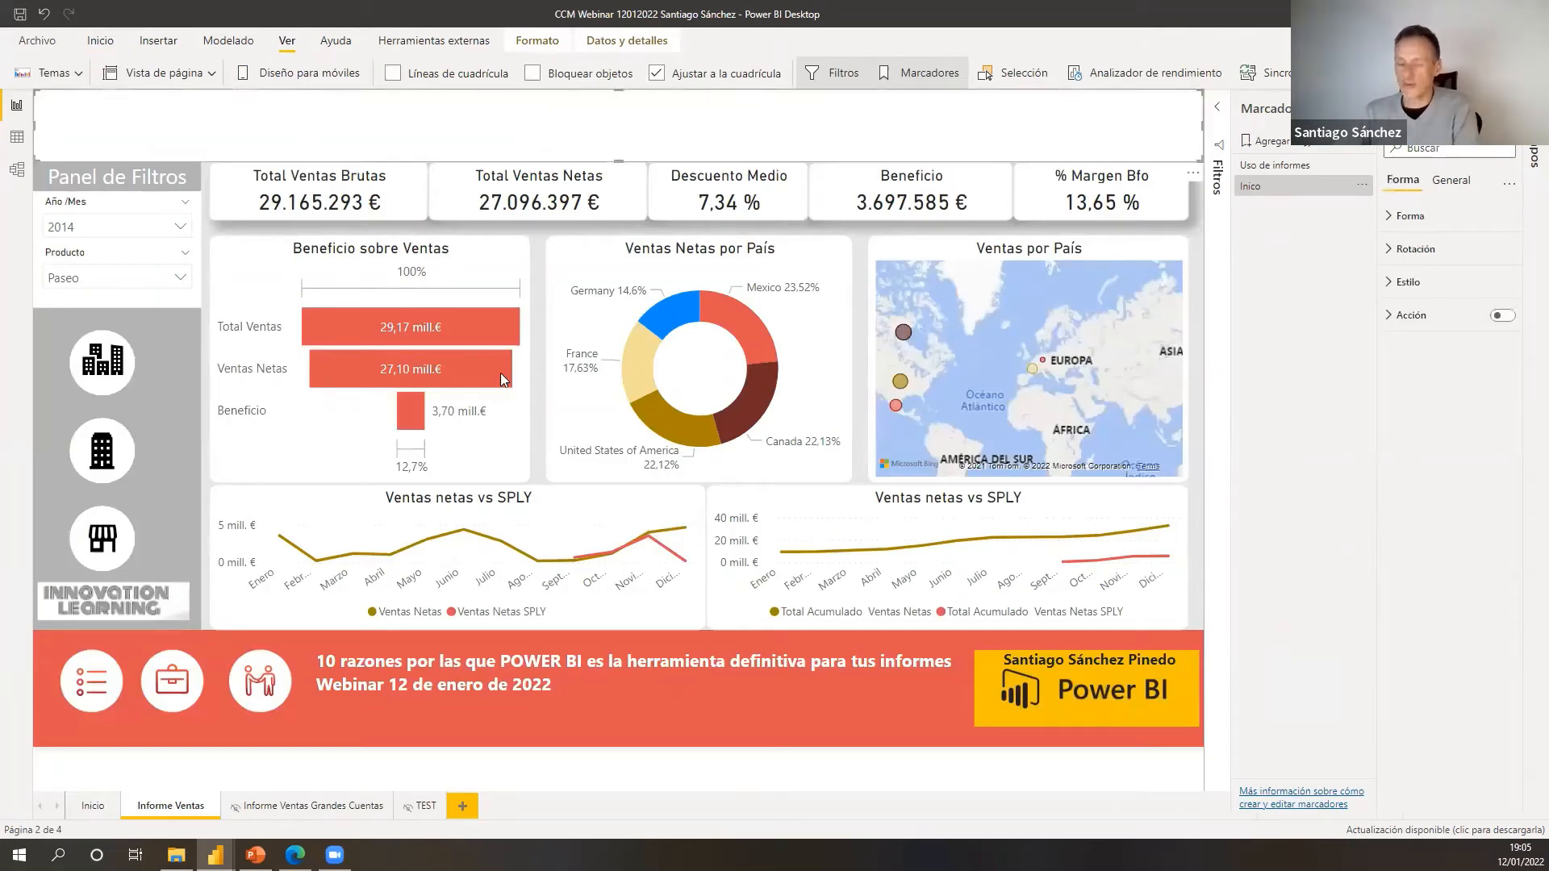
click(571, 765)
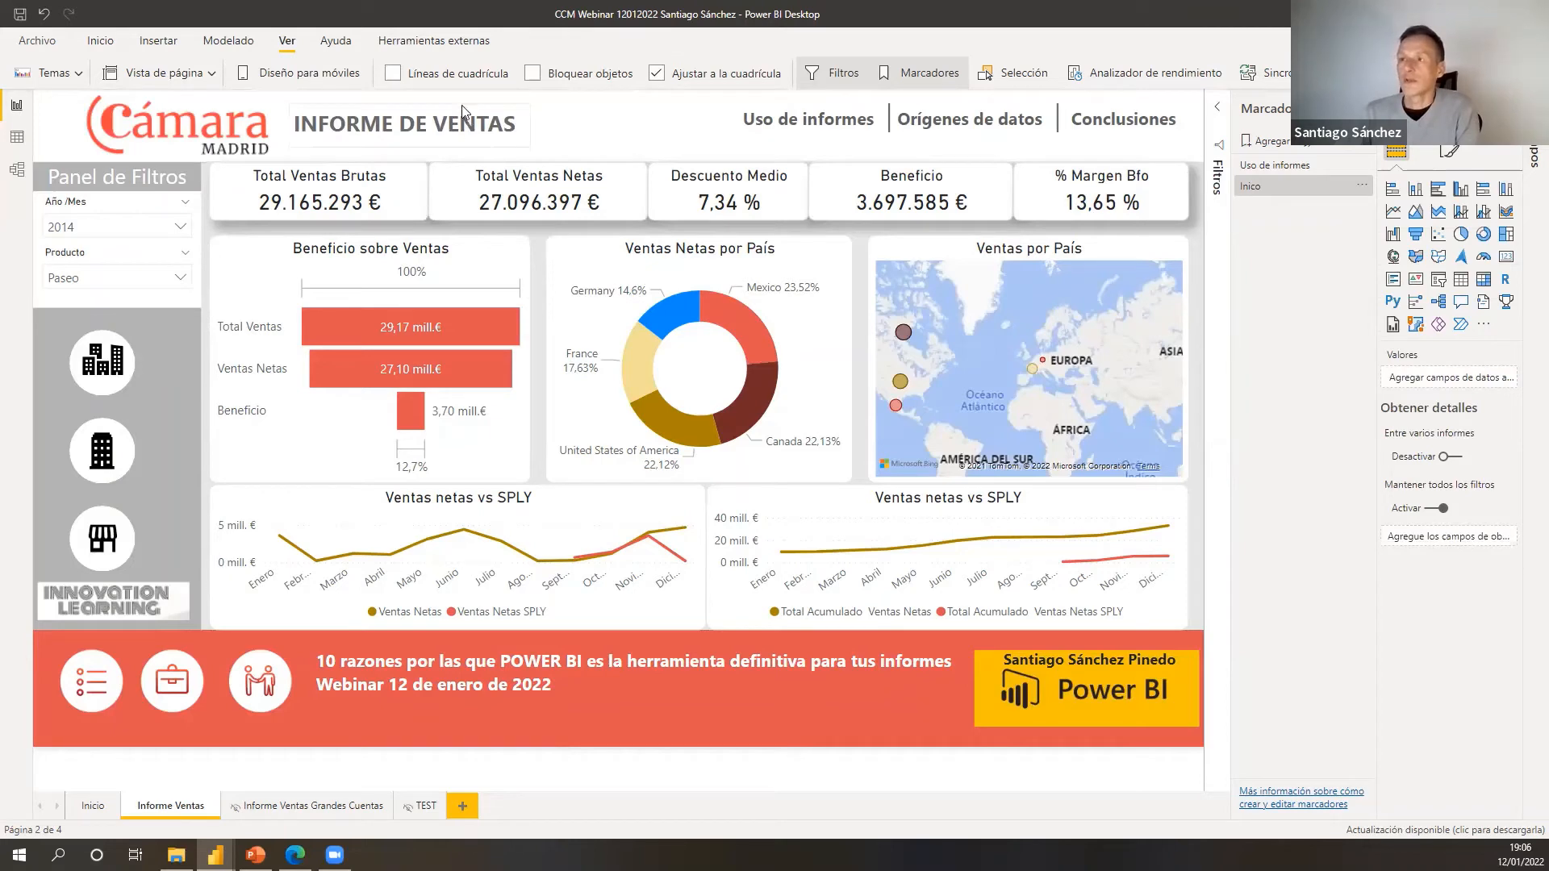
click(463, 108)
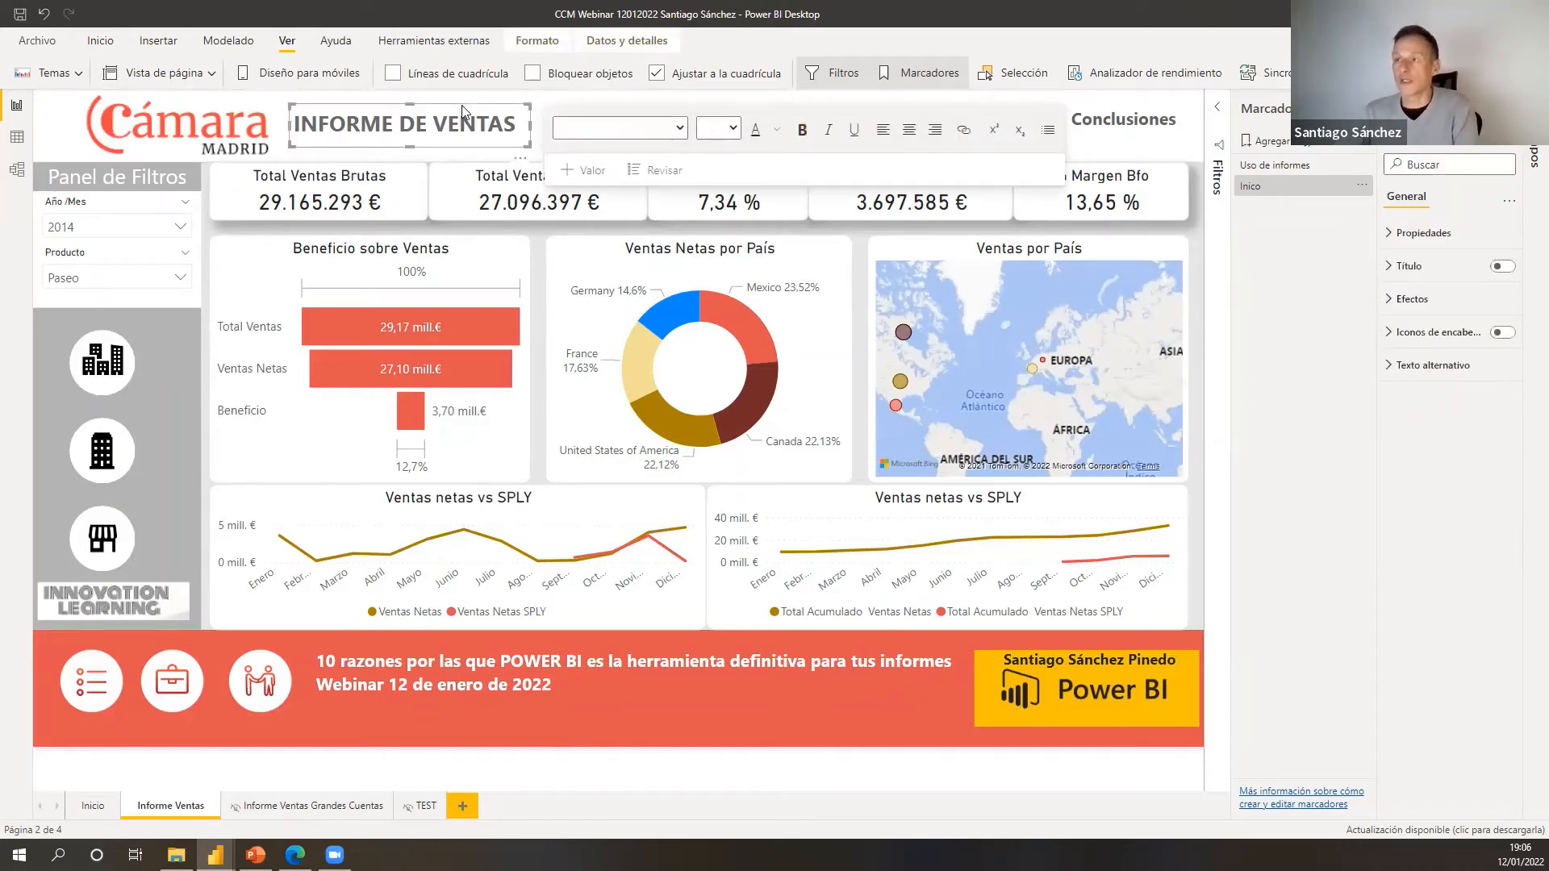
key(alt+Tab)
click(486, 180)
key(ctrl+v)
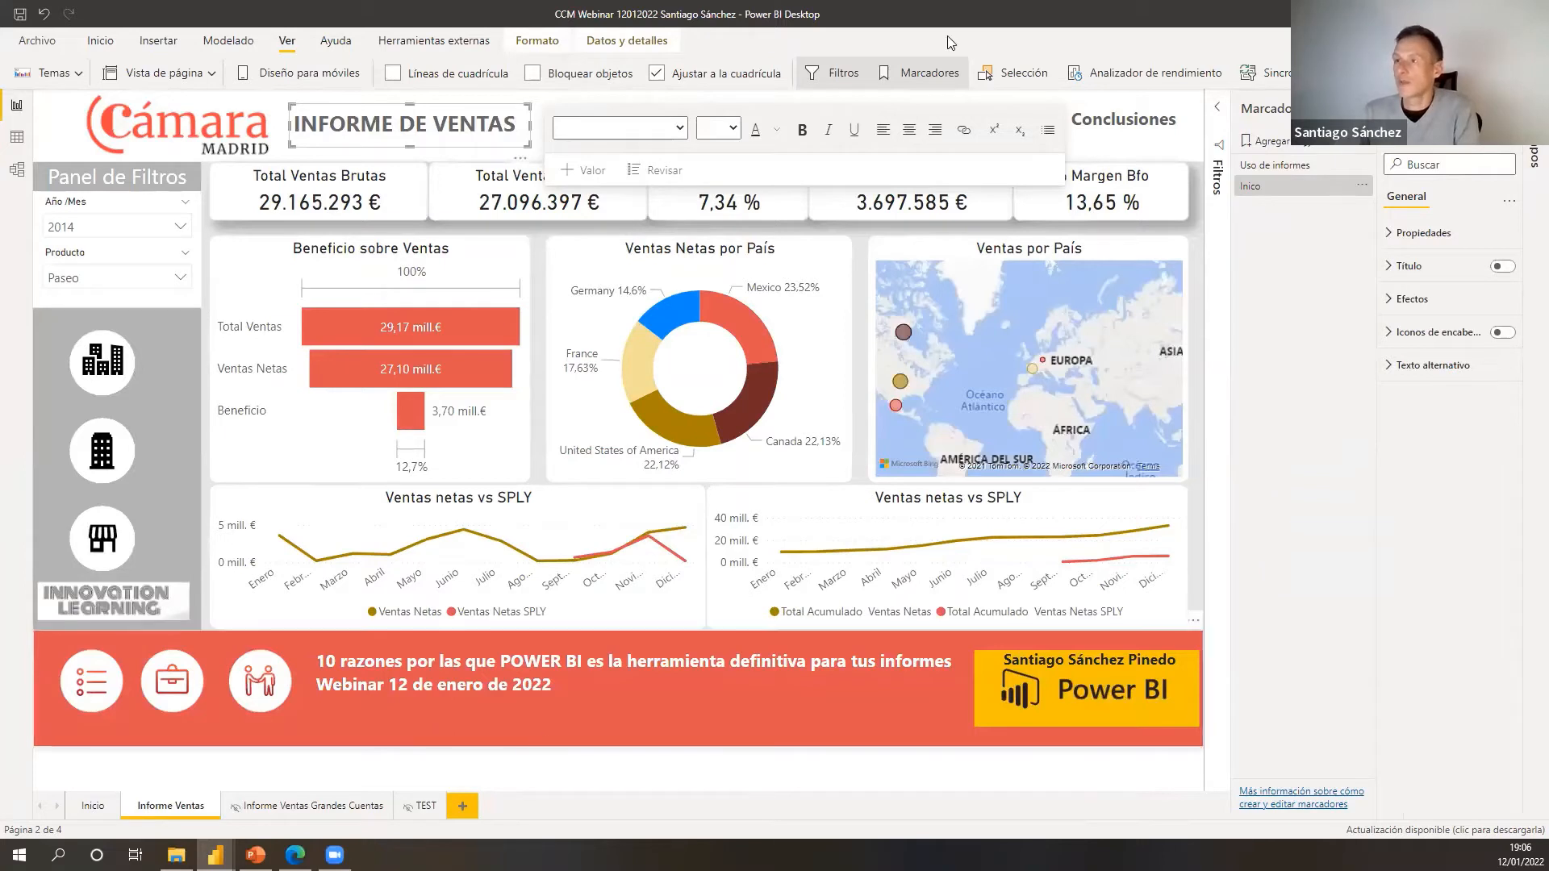
- Copy the grey Panel de Filtros shape onto the new page and view the available shape types
click(807, 105)
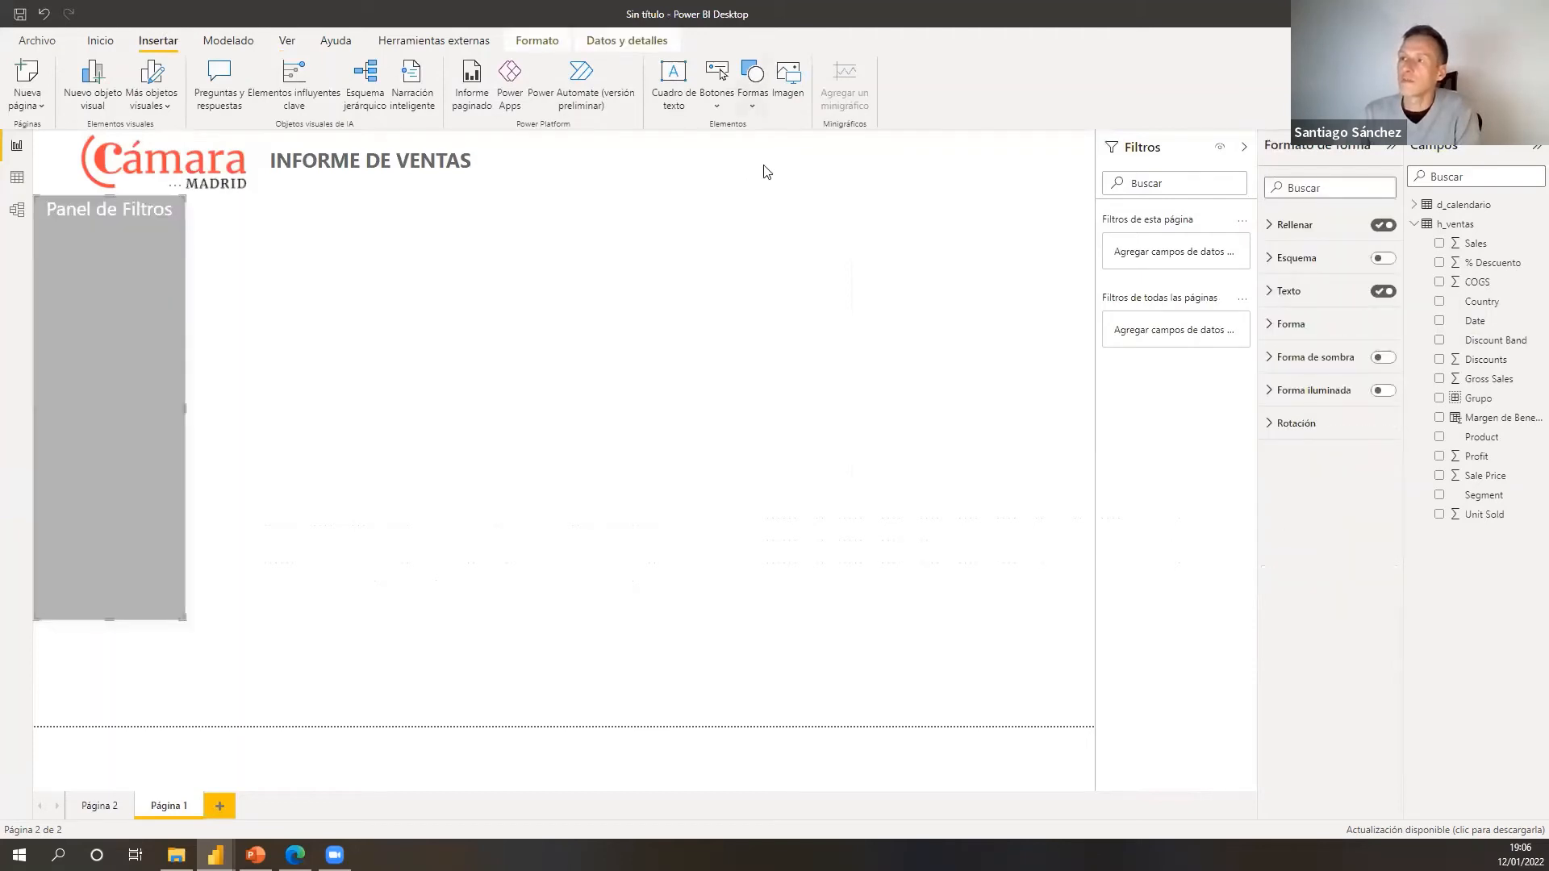
click(753, 101)
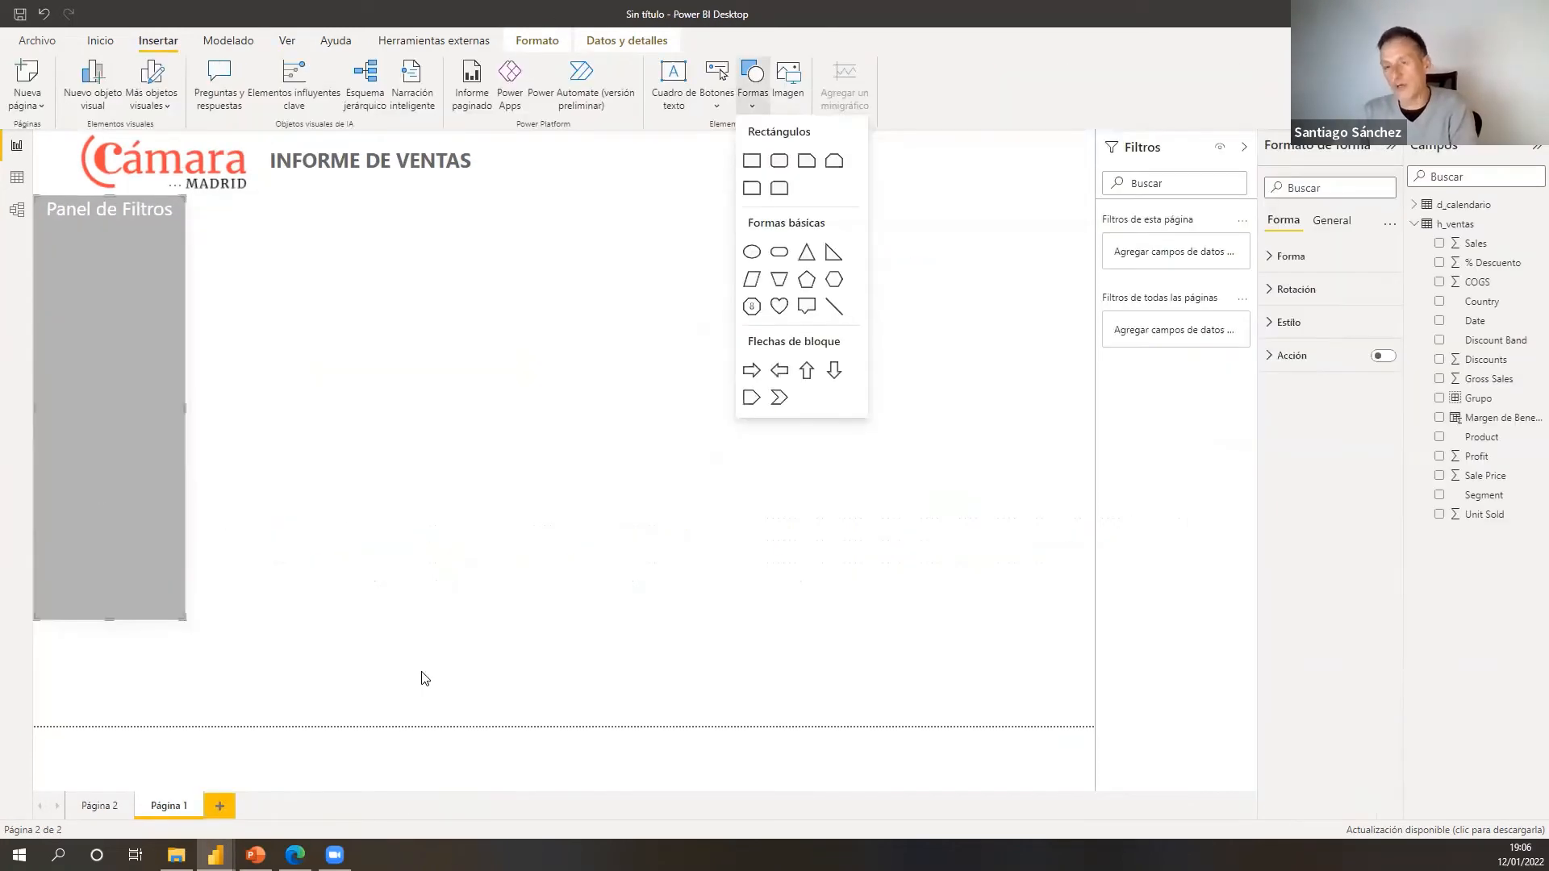
click(425, 678)
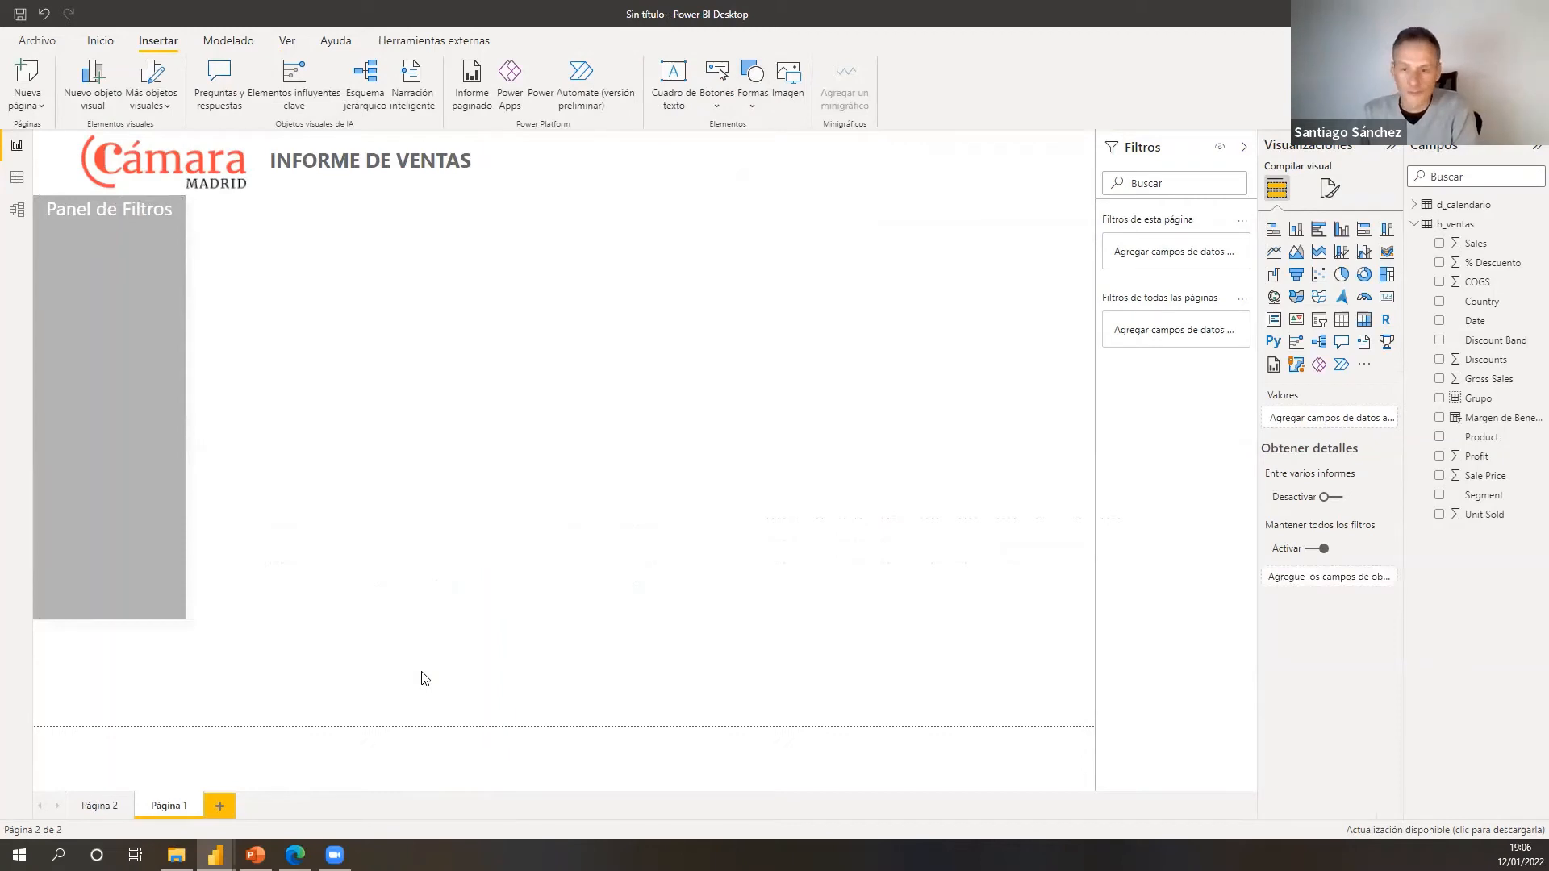
- Copy the orange footer band and the briefcase icon from the Informe Ventas page onto the new page
key(ctrl+v)
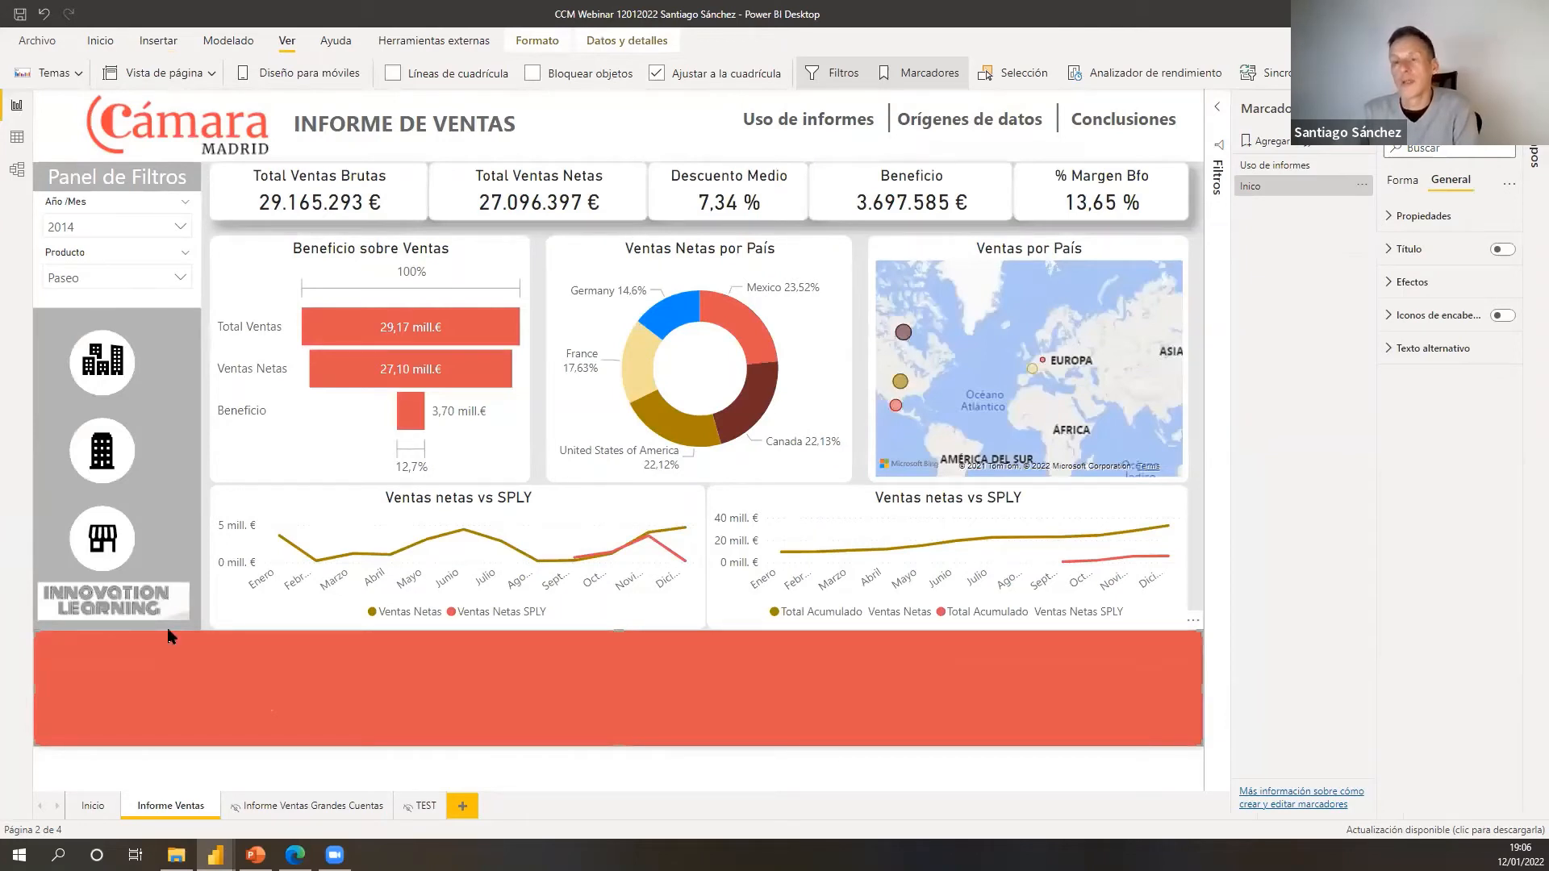
ctrl+click(109, 683)
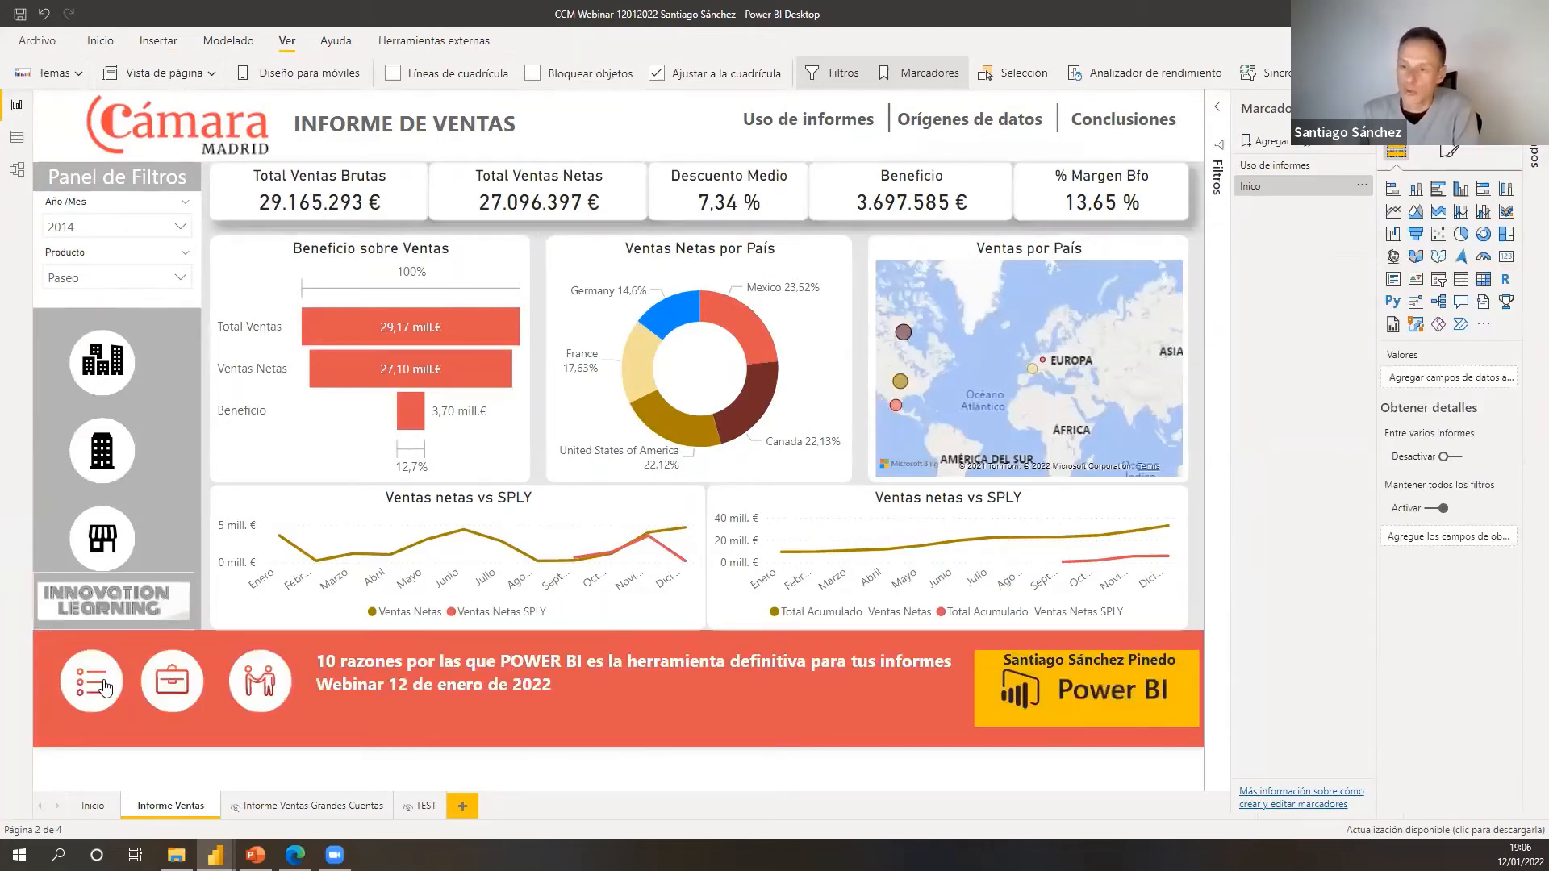
click(130, 715)
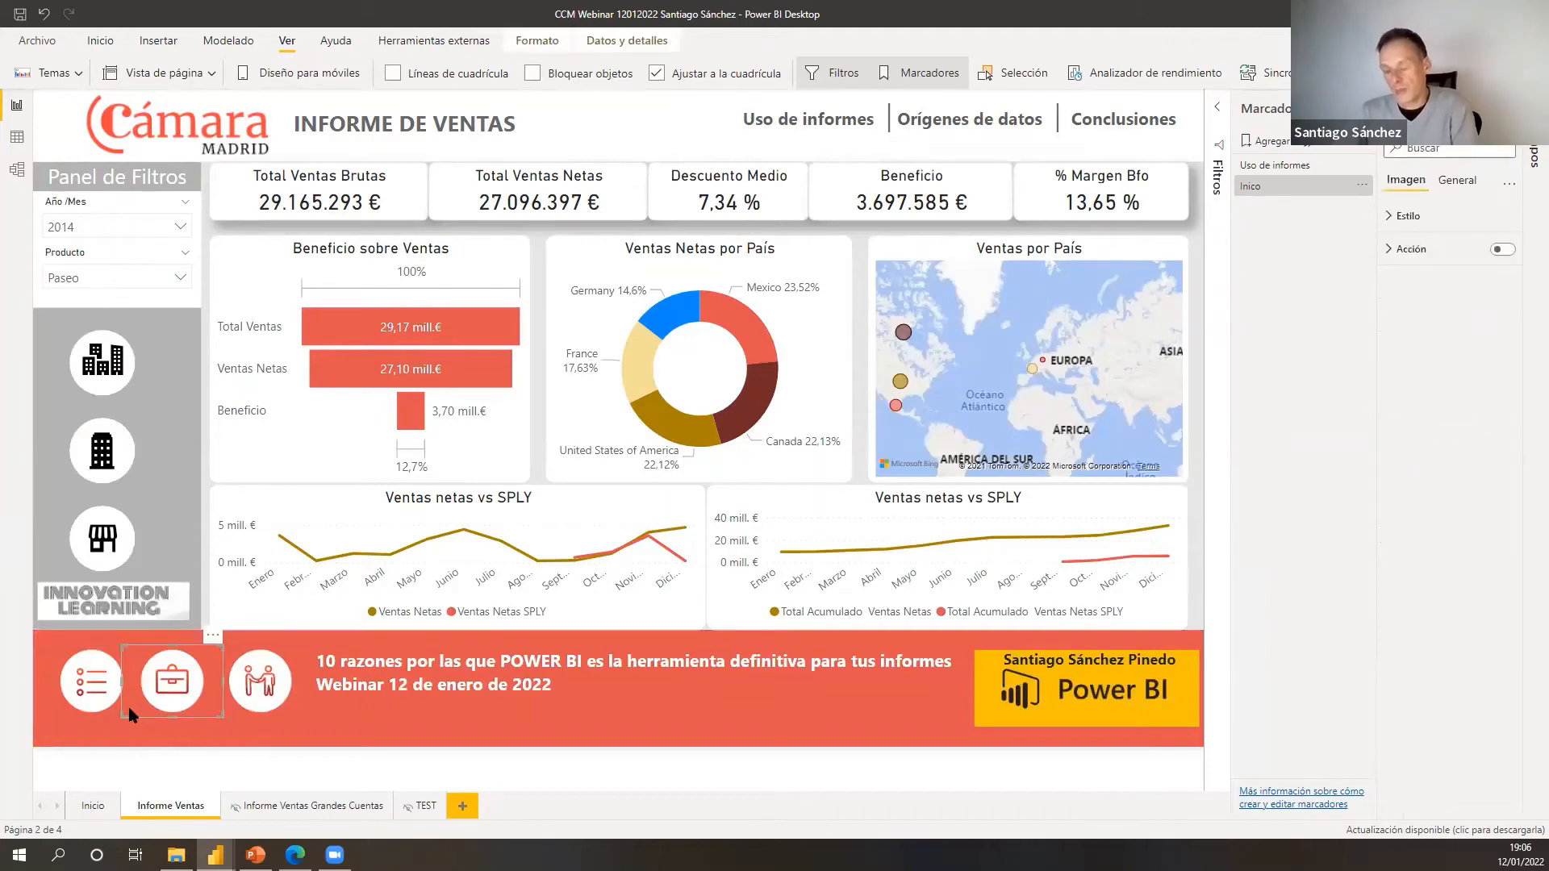
key(alt+Tab)
key(ctrl+v)
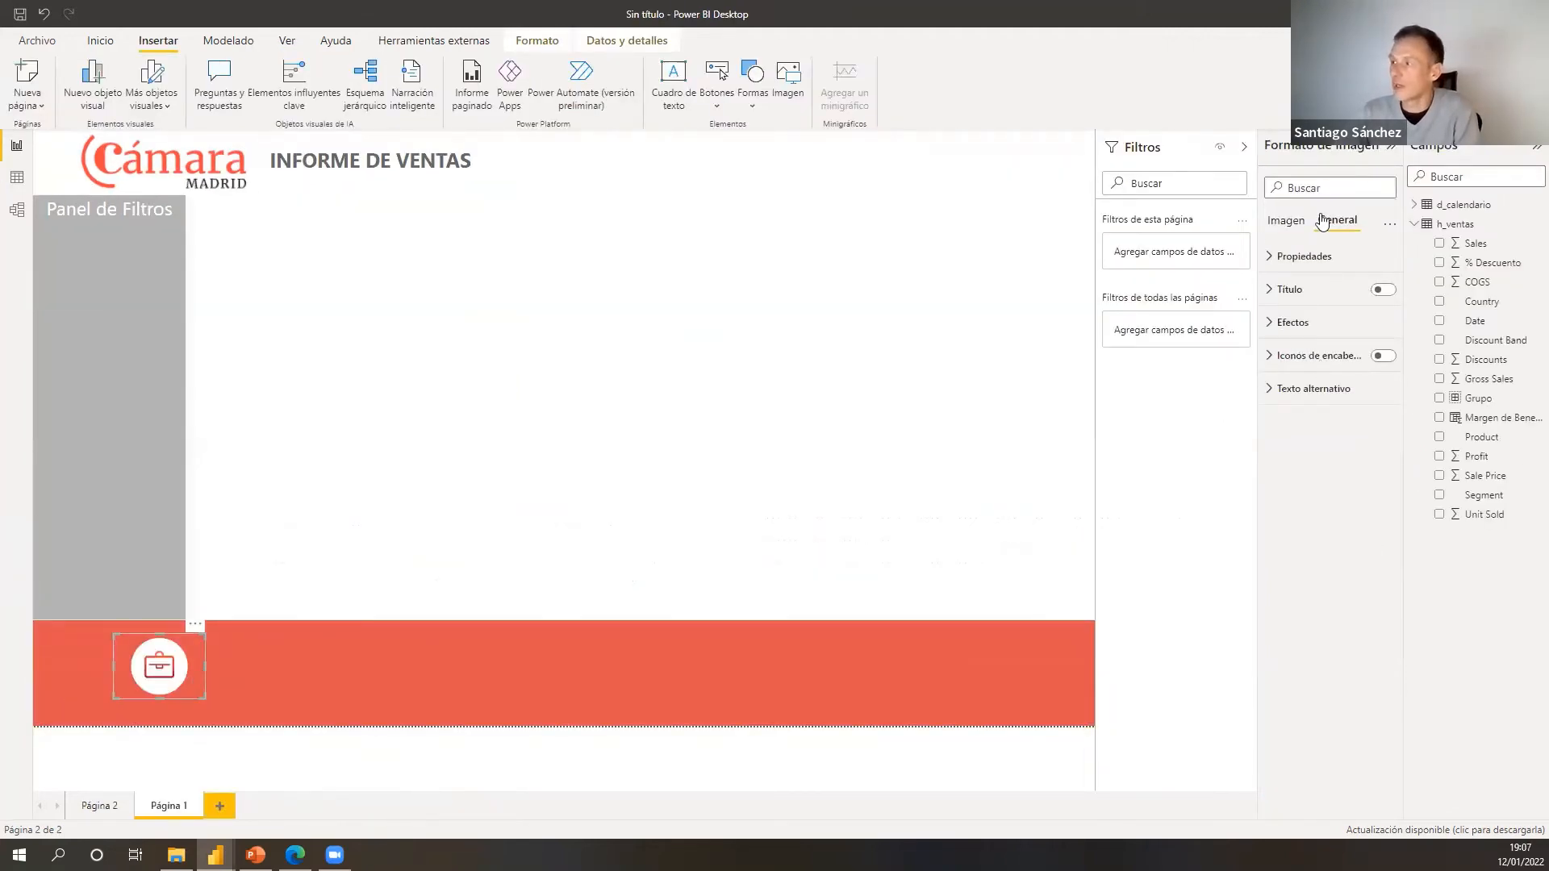
- Check the action settings of the briefcase image and examine the filter panel of the finished Informe Ventas page
click(1286, 229)
click(1282, 292)
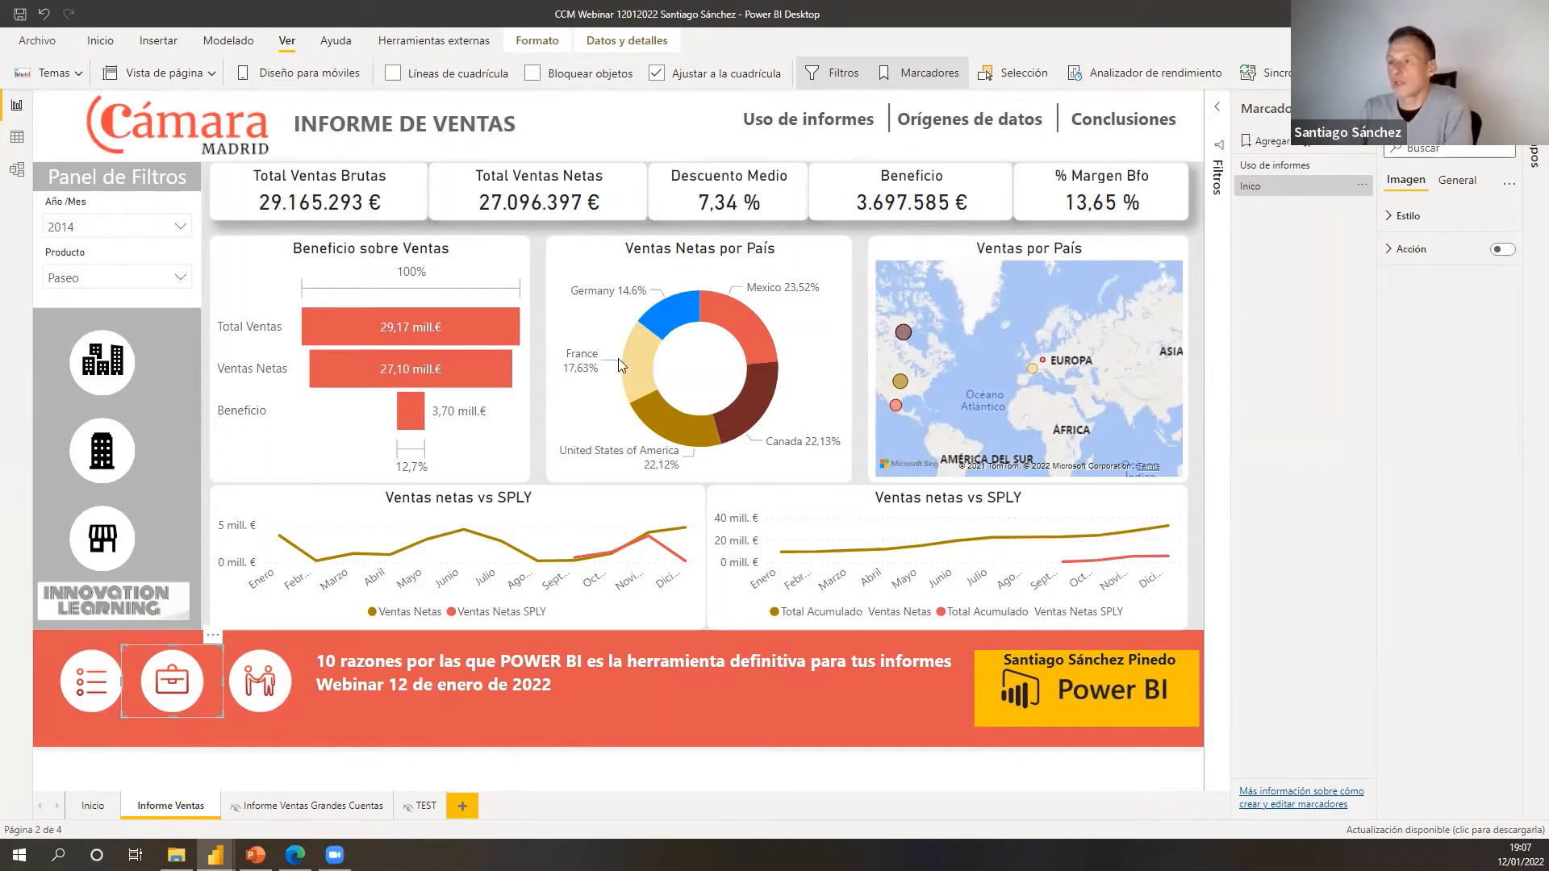
key(ctrl)
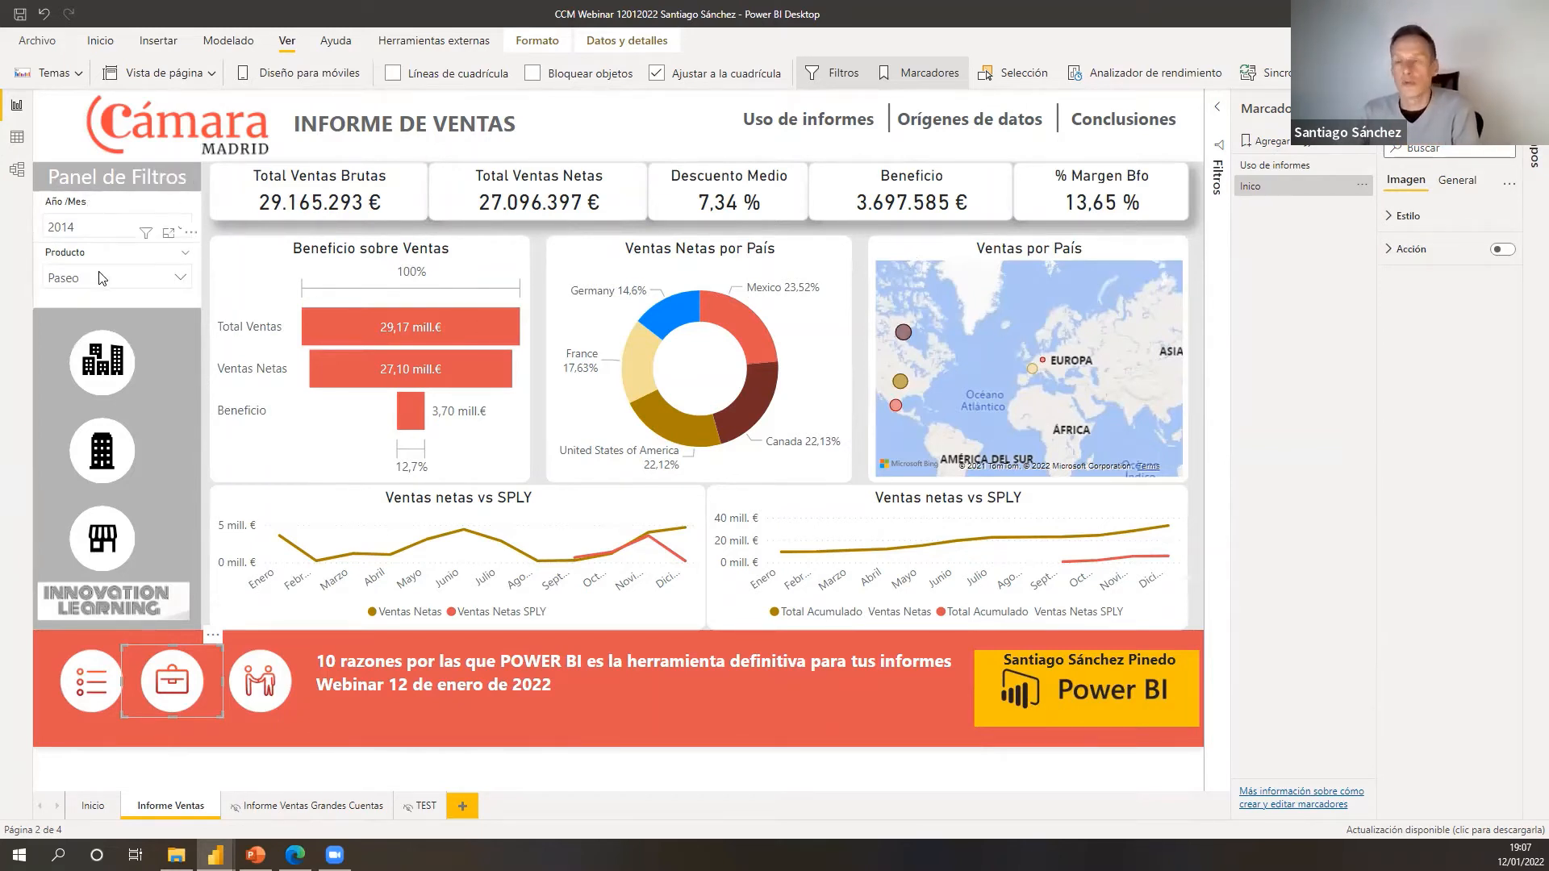
- In the untitled report, insert a slicer that uses the Año field of d_calendario
key(alt+Tab)
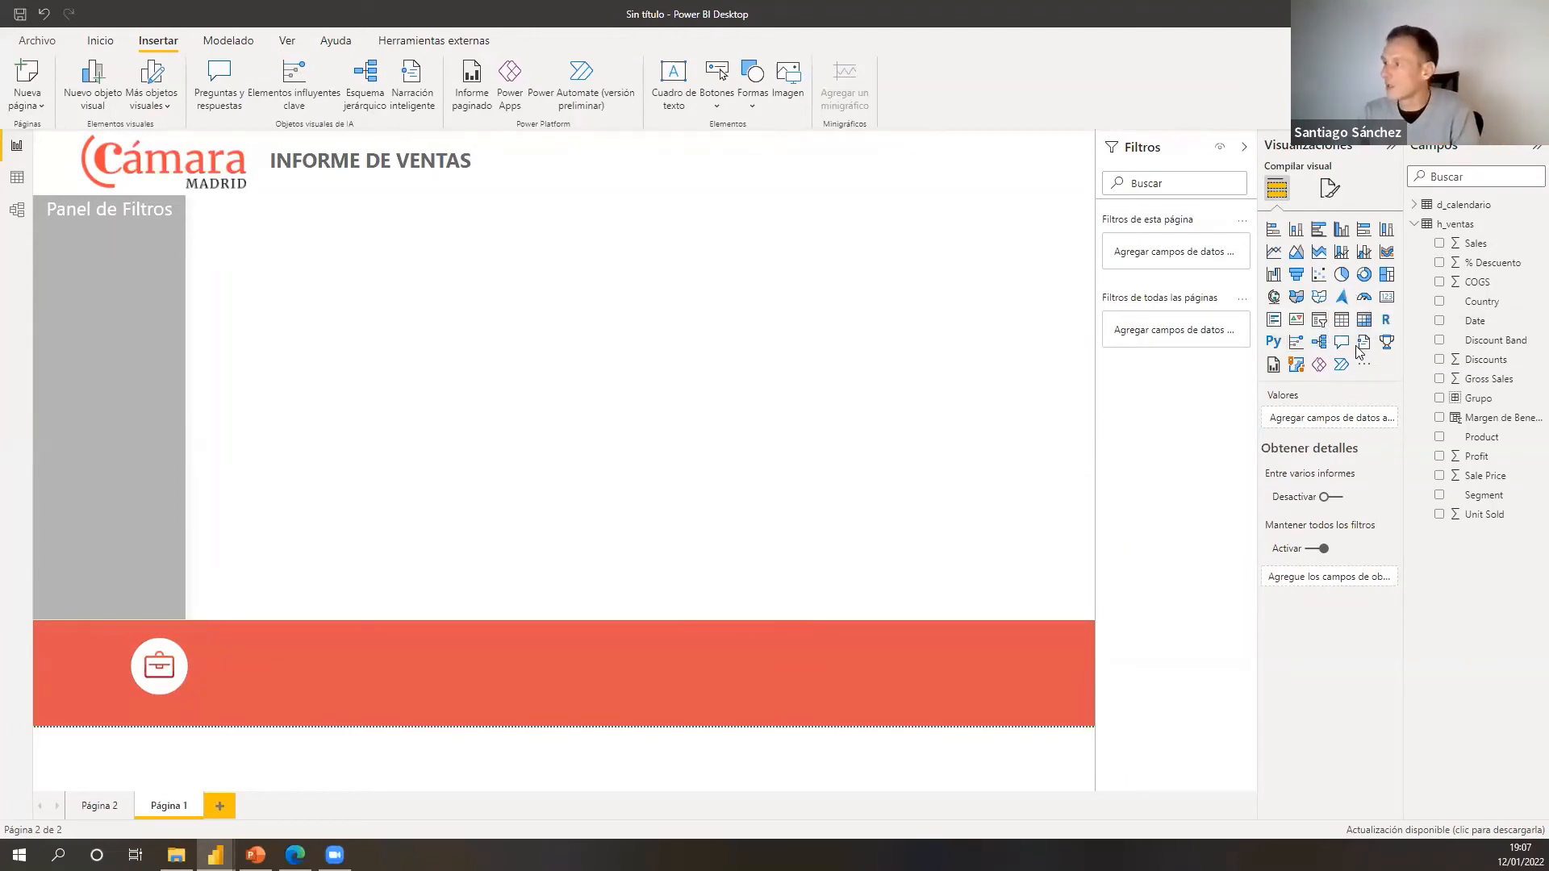
click(1319, 322)
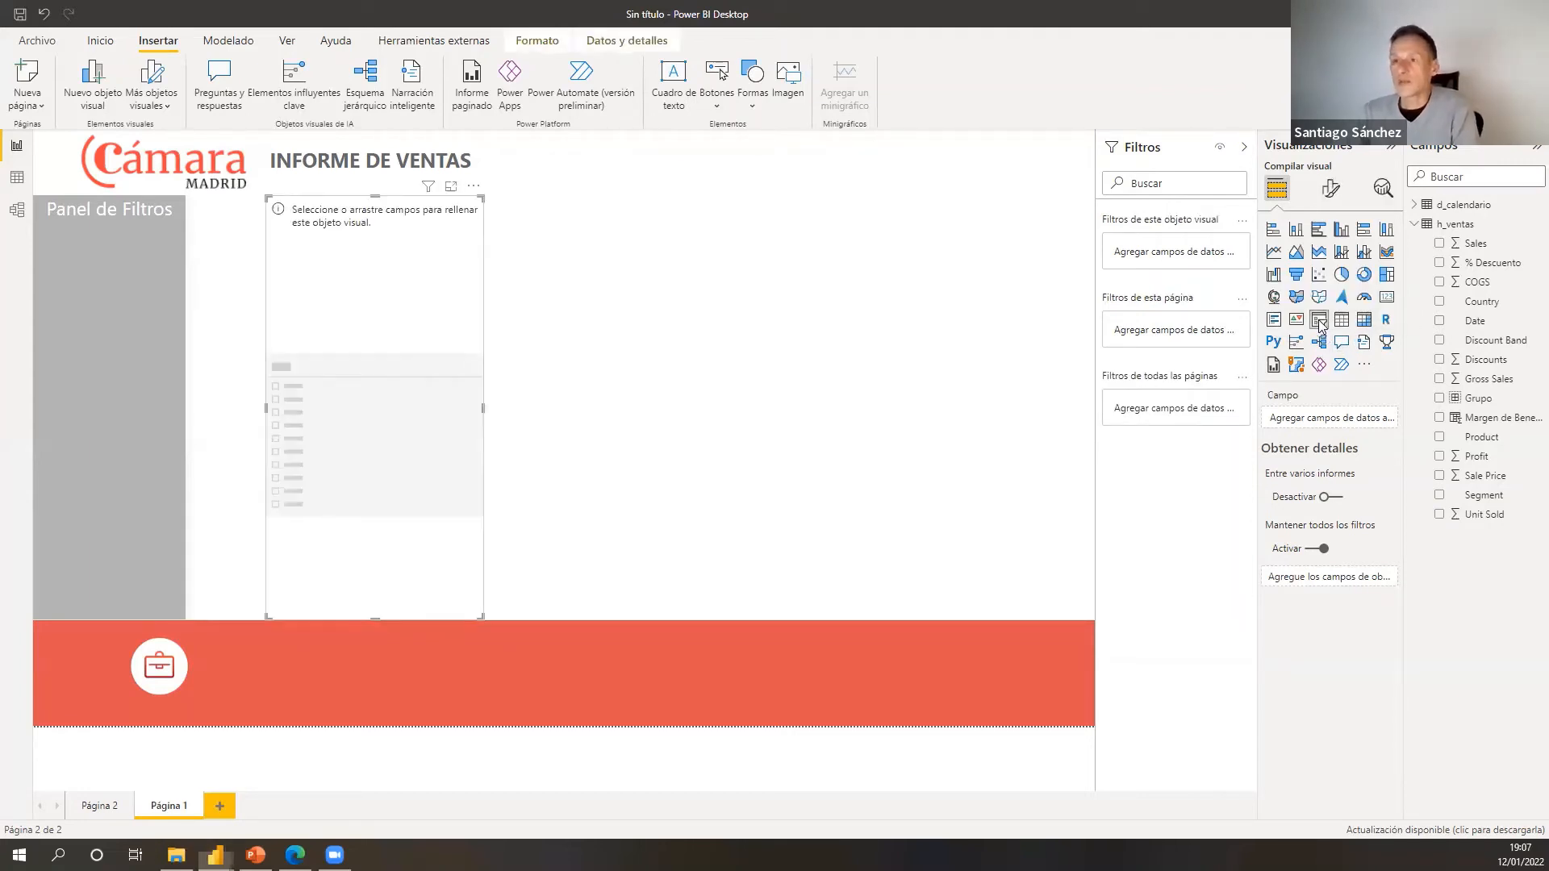
click(1418, 207)
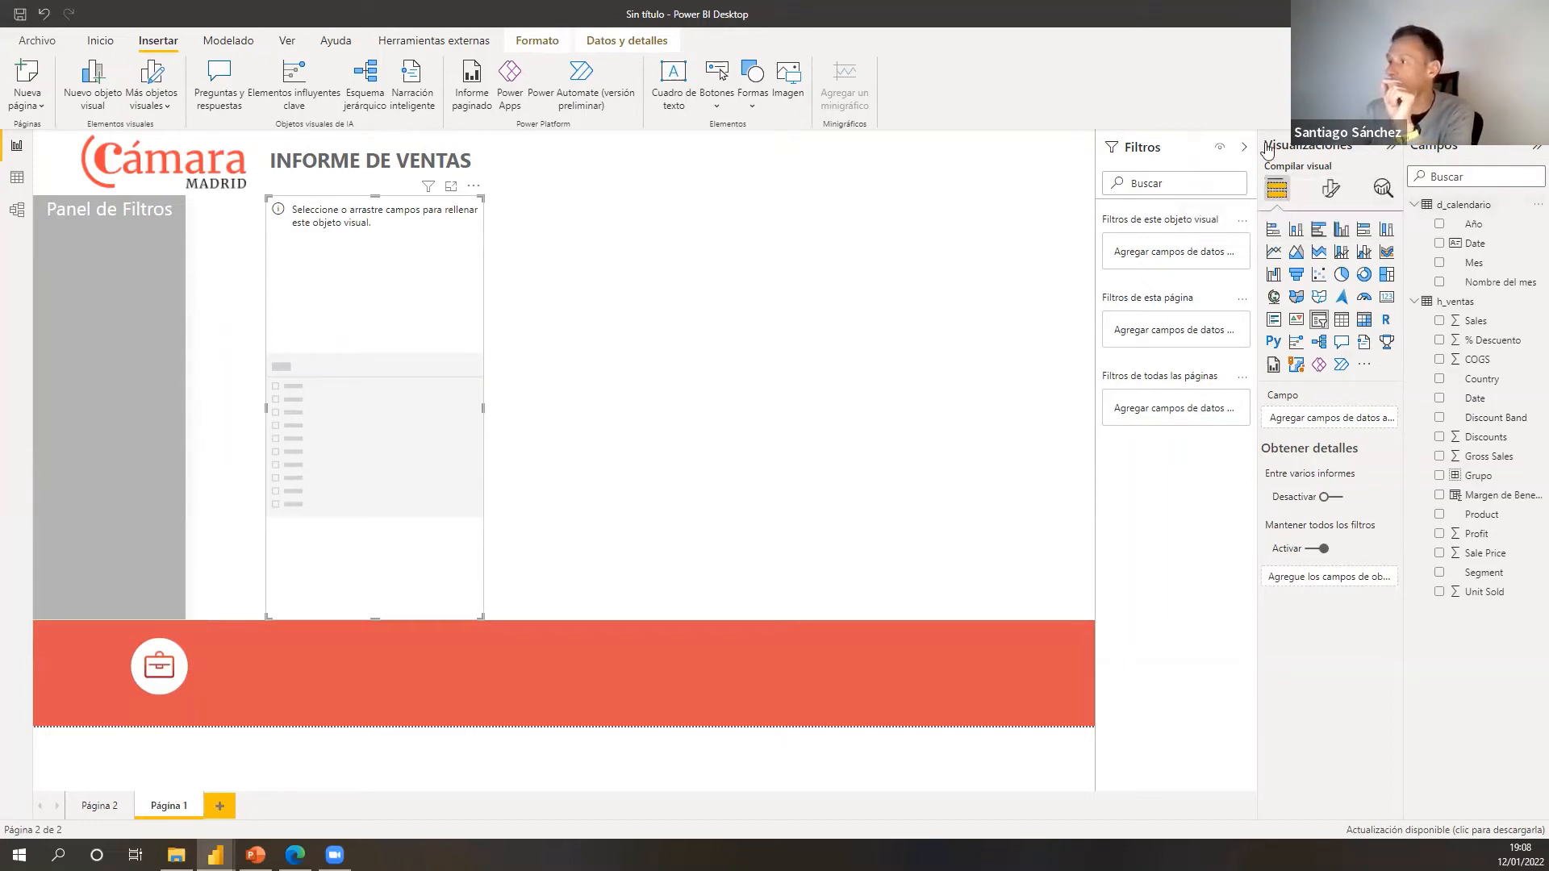
drag(1479, 228, 1329, 425)
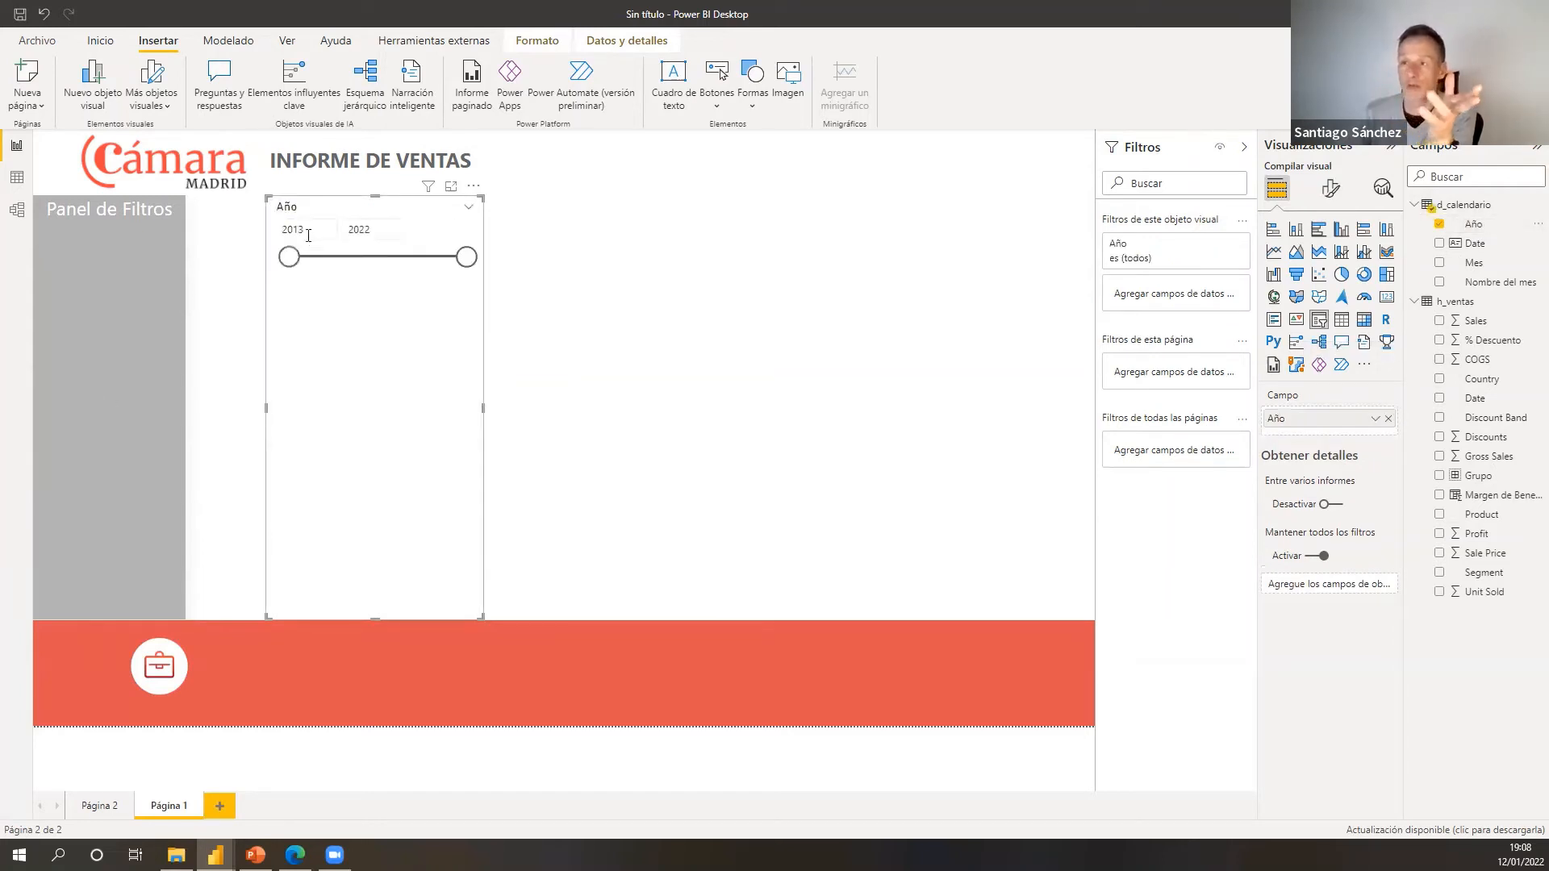
- Try the Año slicer as Lista, and set its display to Menú desplegable
click(469, 208)
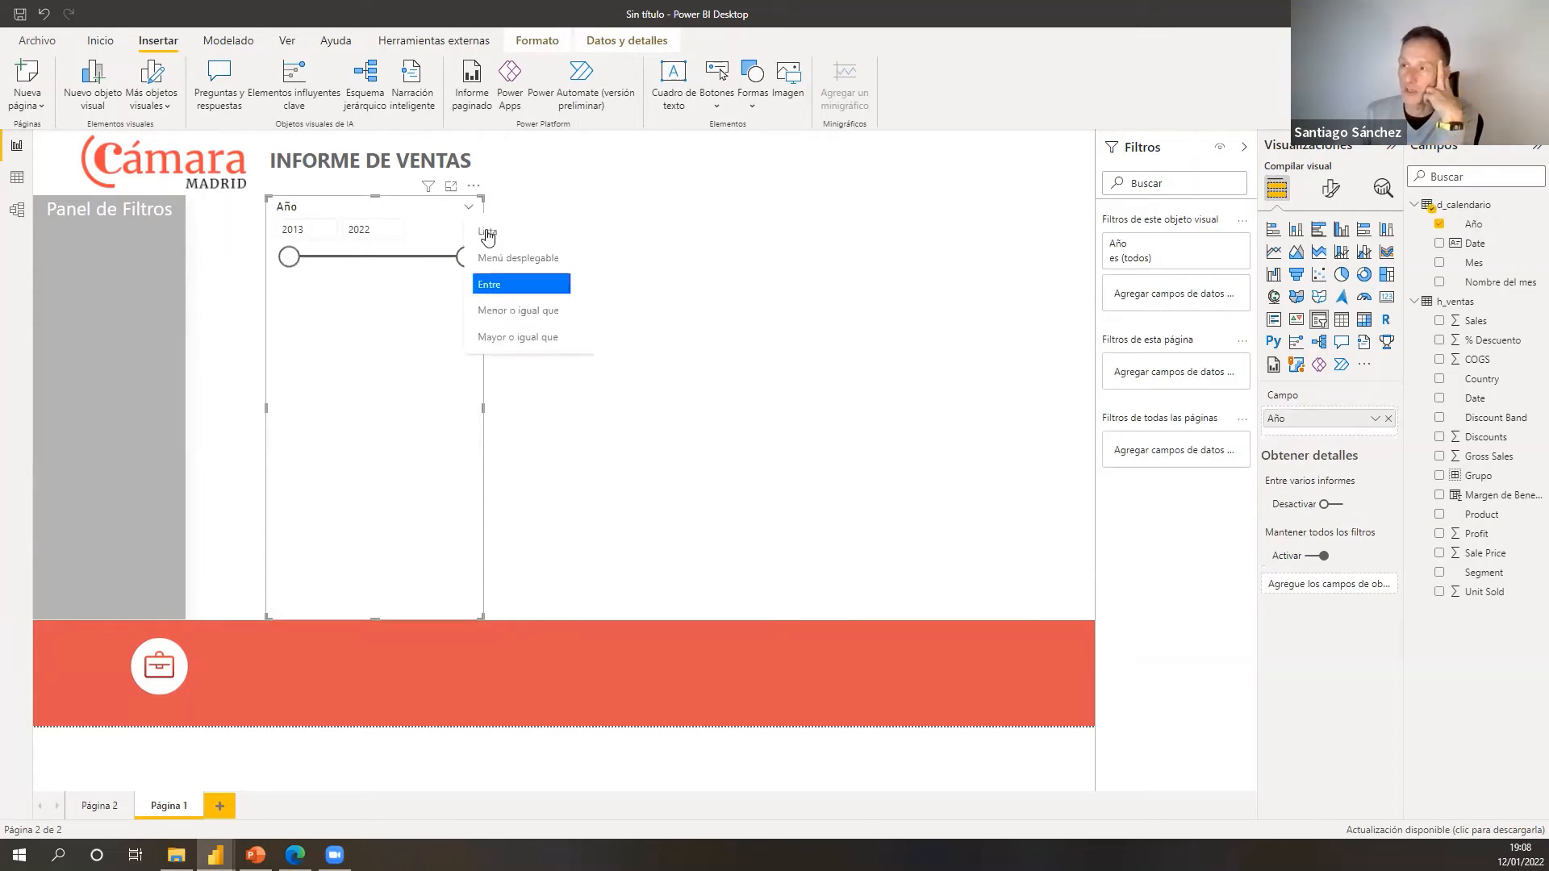
click(489, 234)
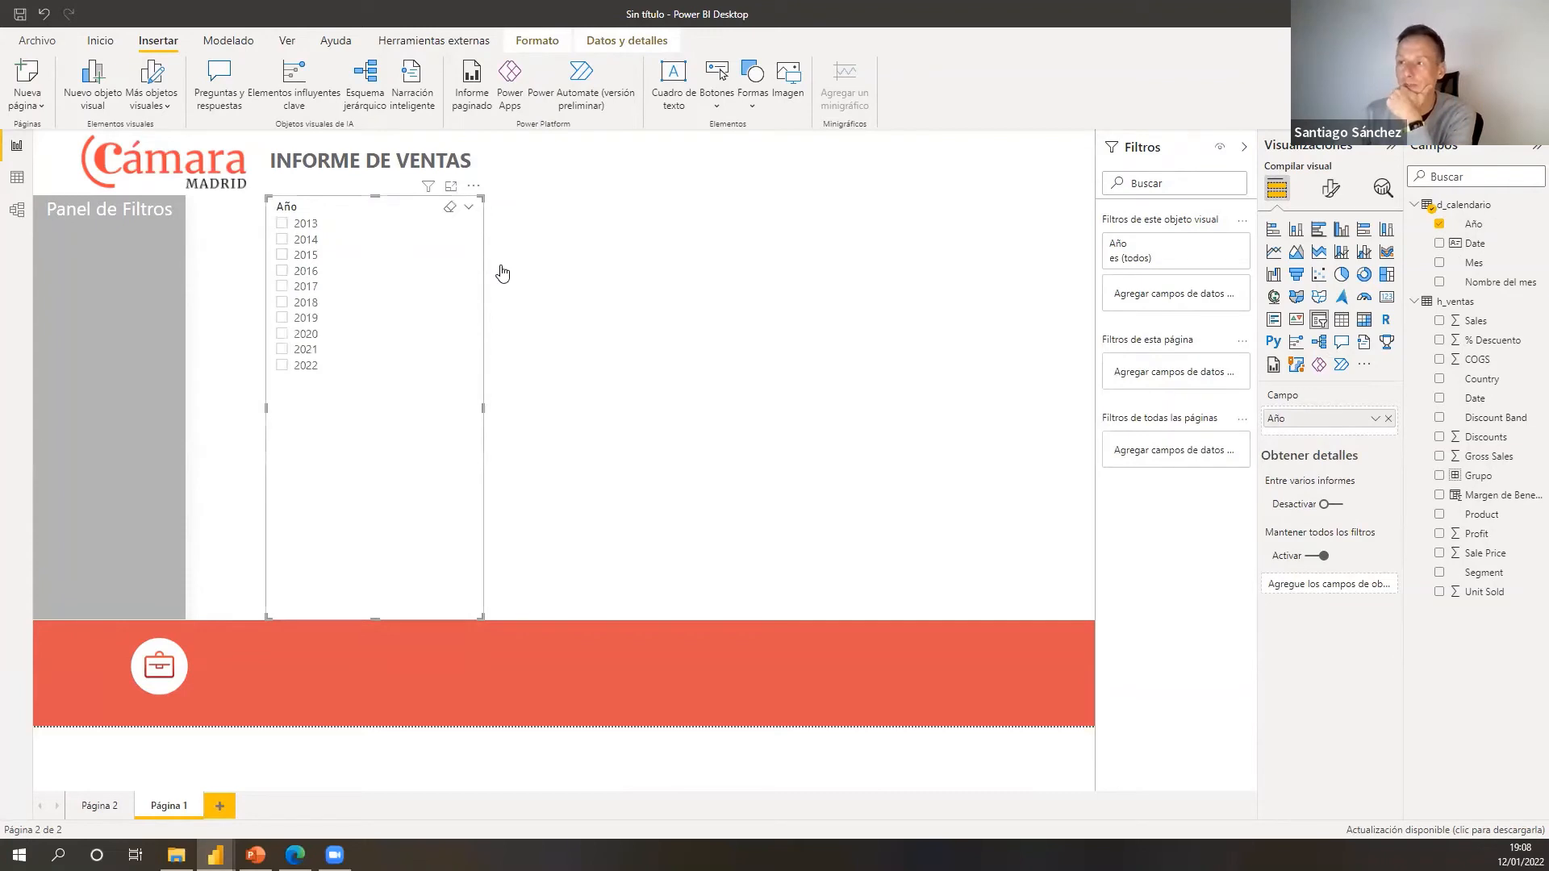
click(468, 208)
click(504, 254)
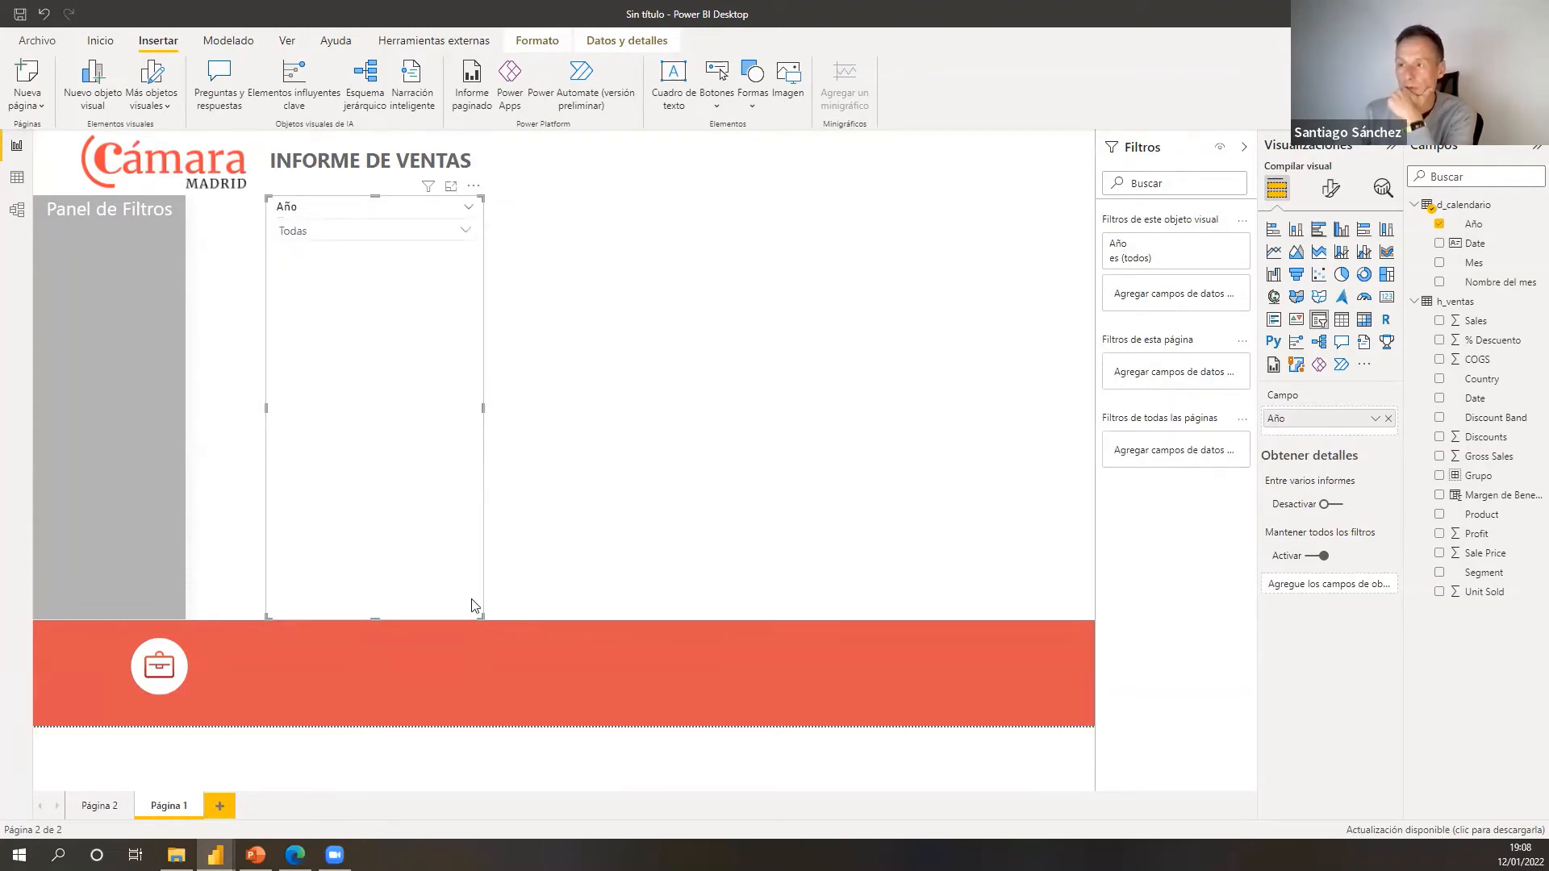
click(509, 274)
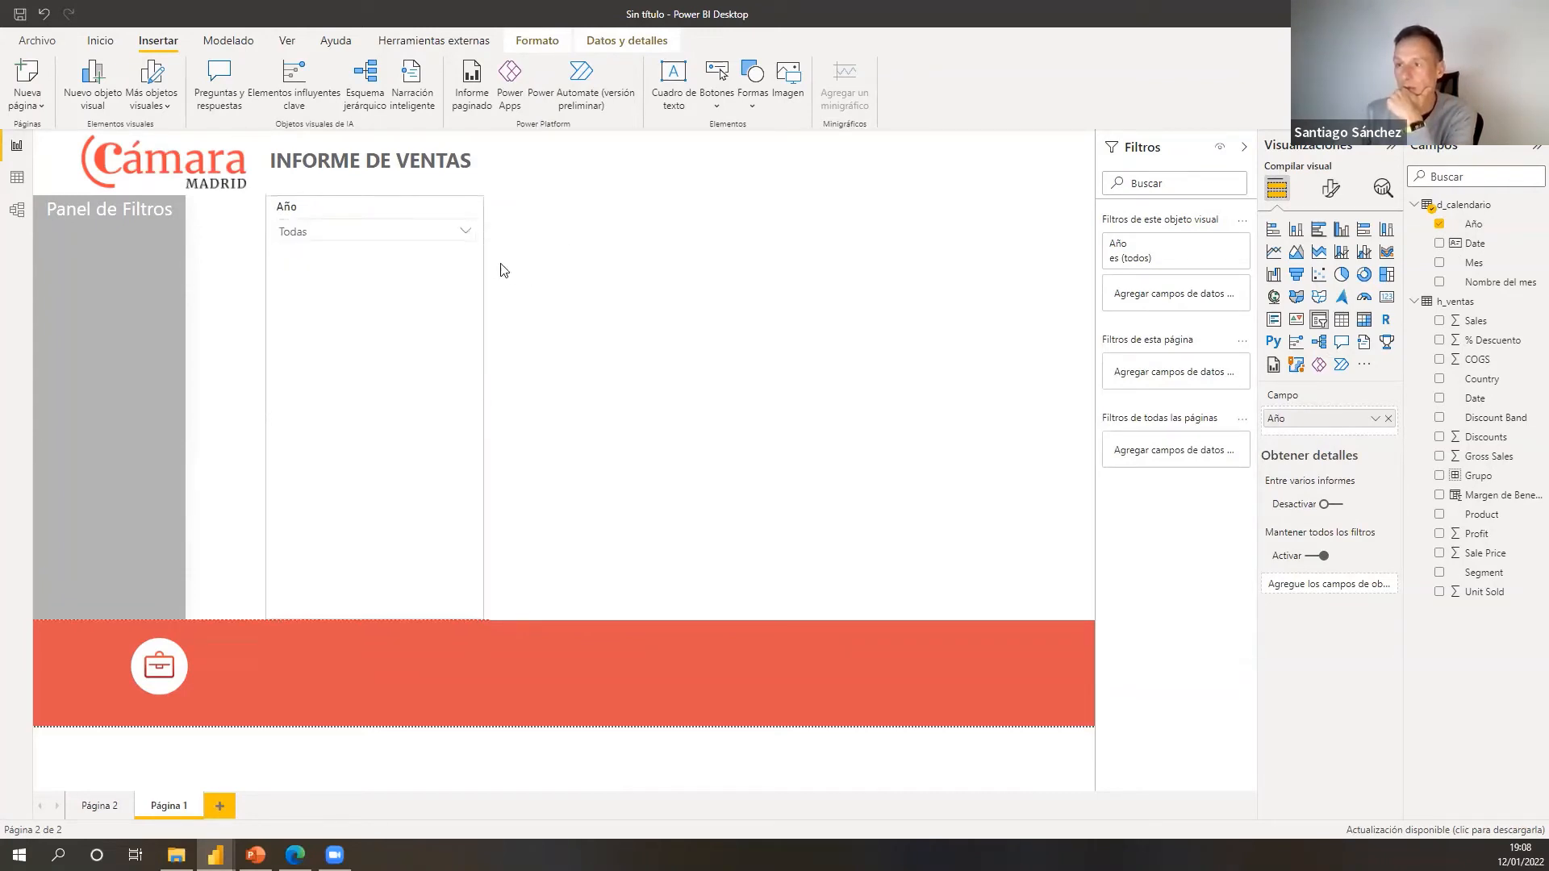
- Fit the Año slicer into the grey filter panel below the Panel de Filtros heading and check its dropdown list of years
drag(148, 253, 143, 244)
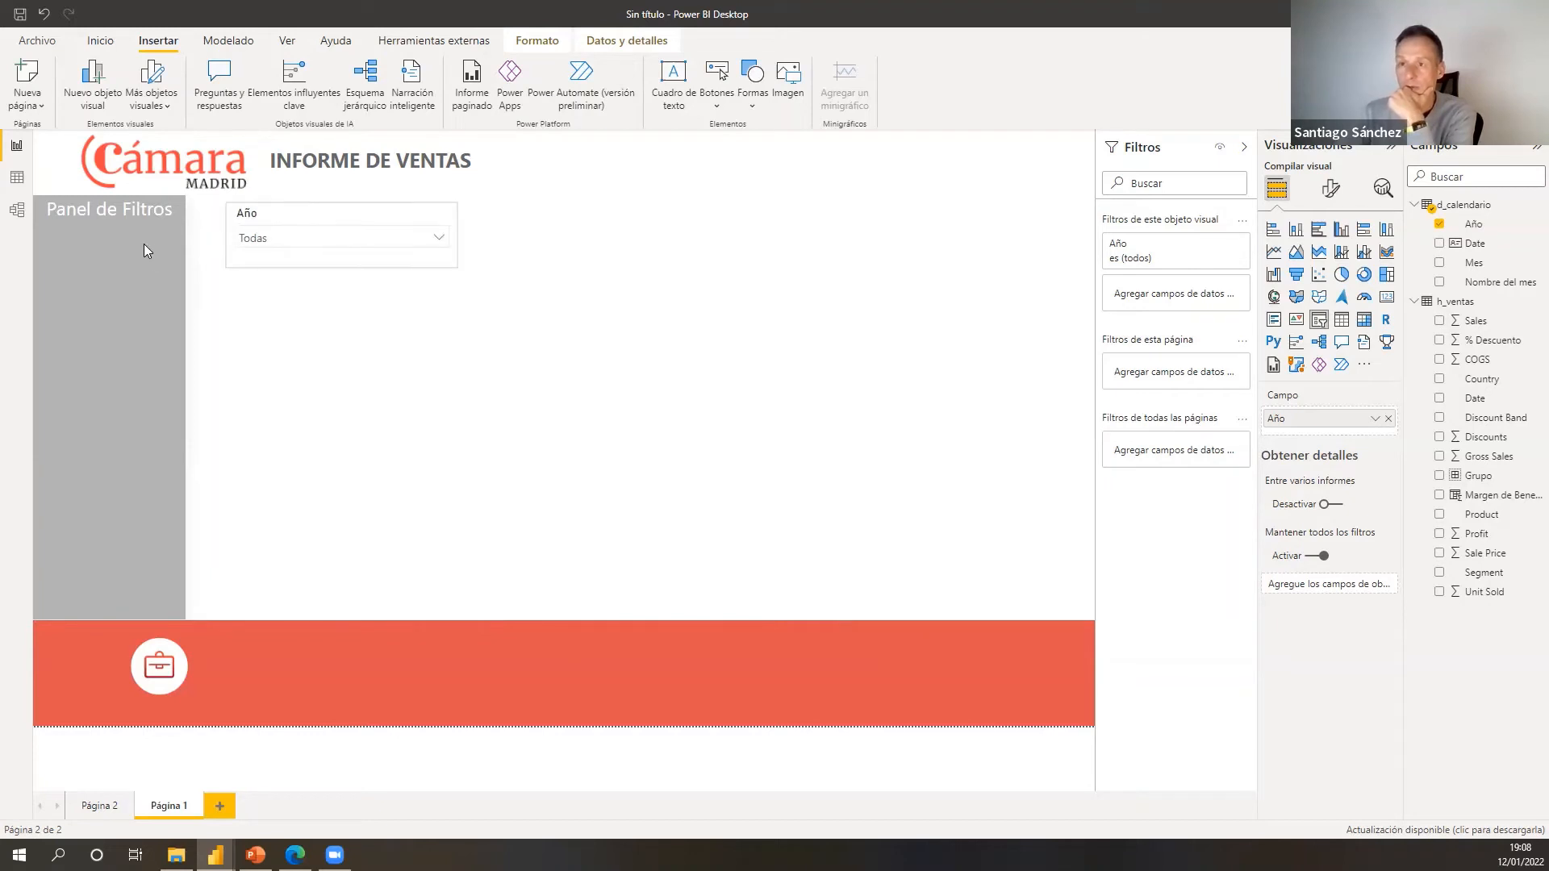
drag(262, 293, 179, 282)
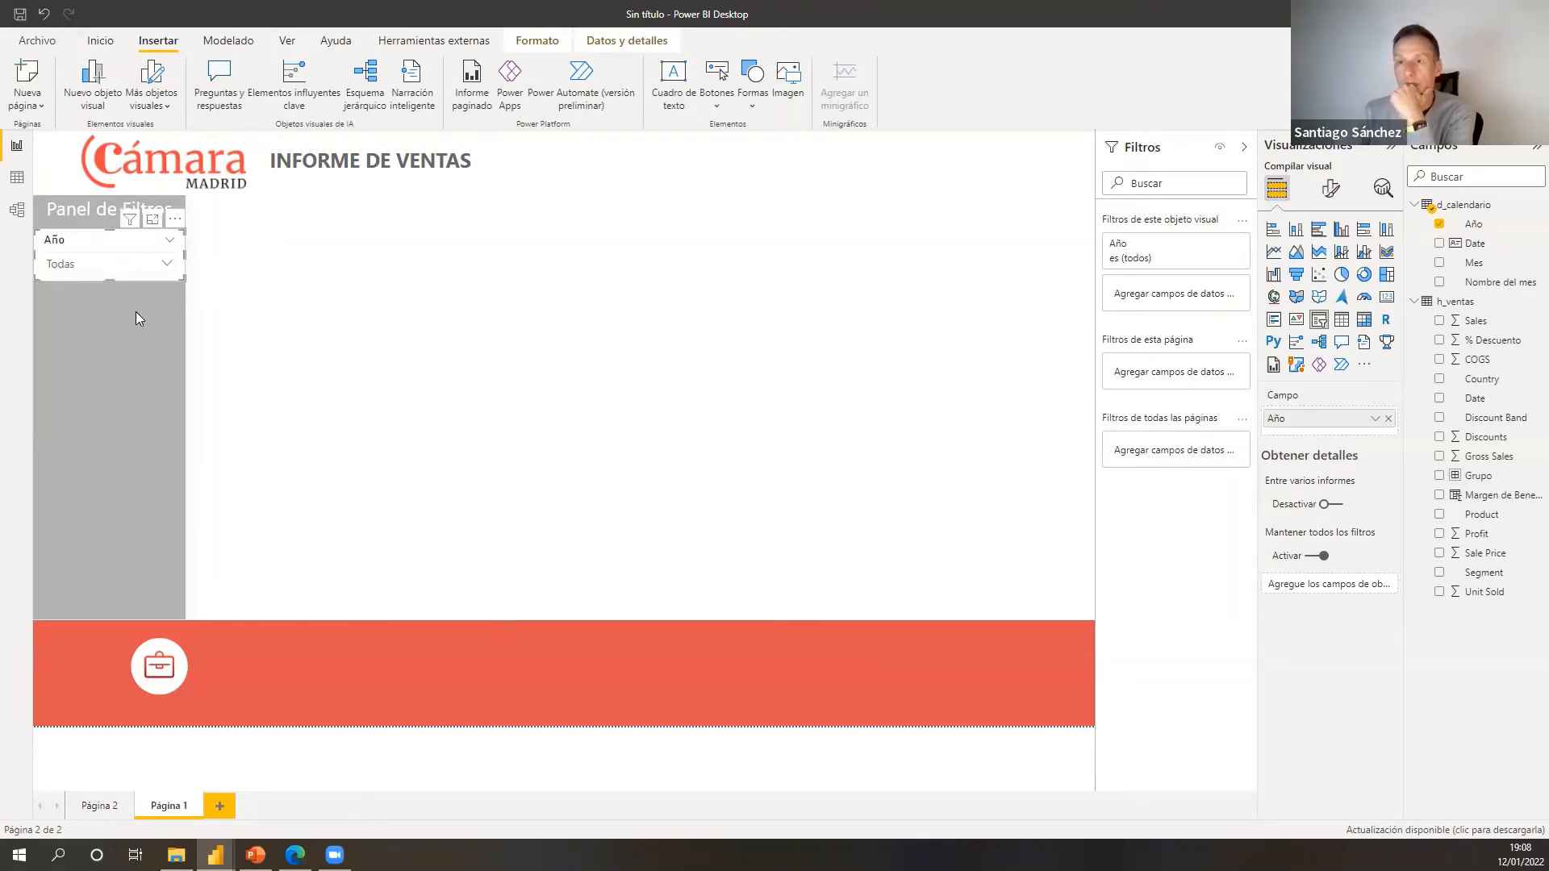
click(309, 319)
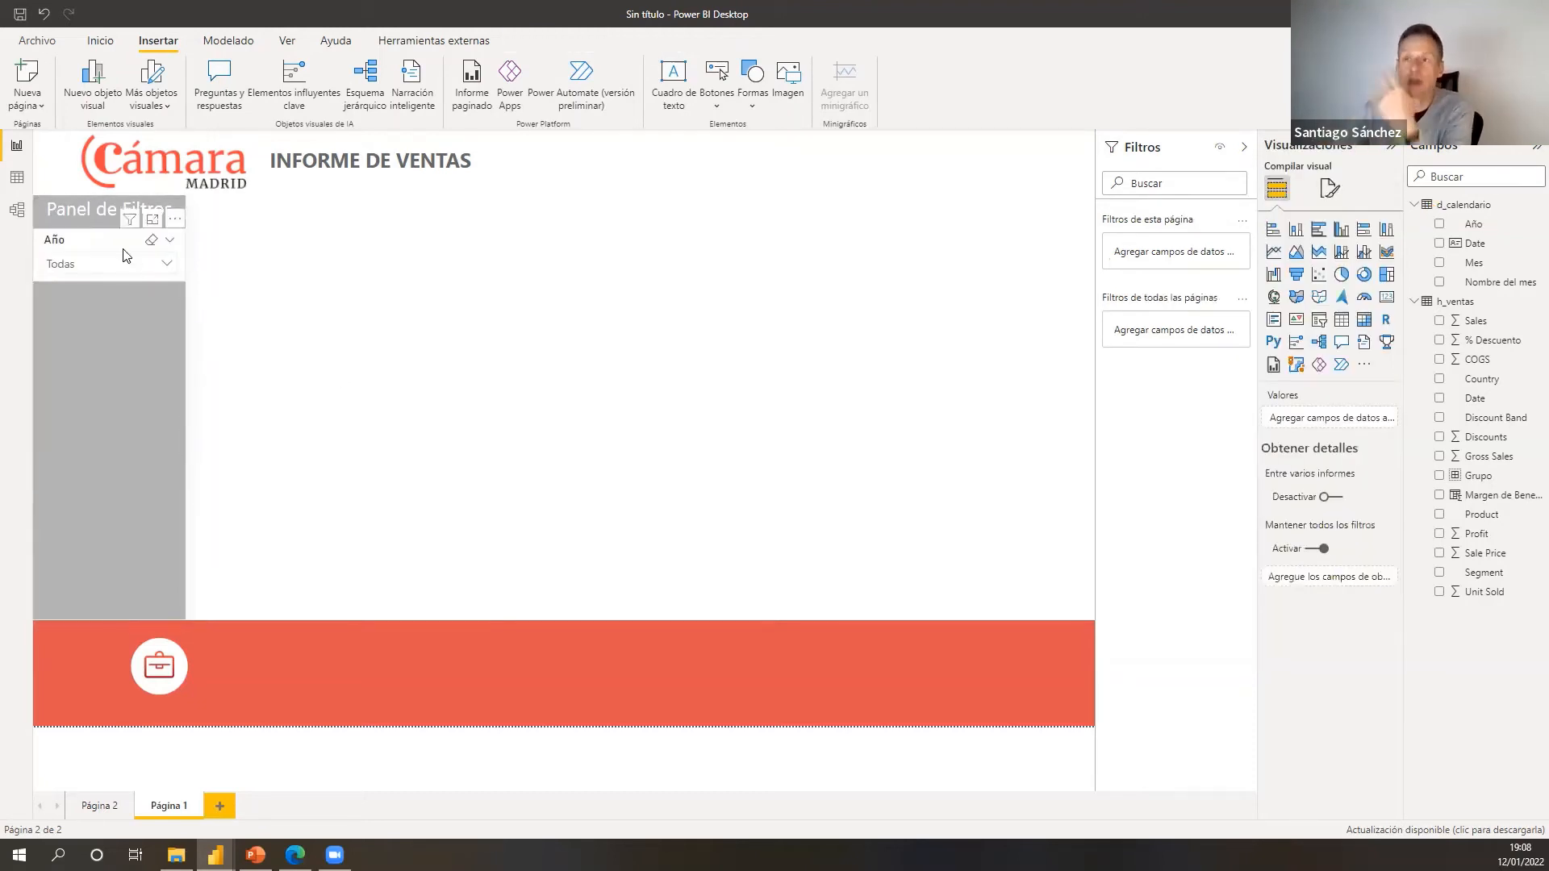
click(168, 266)
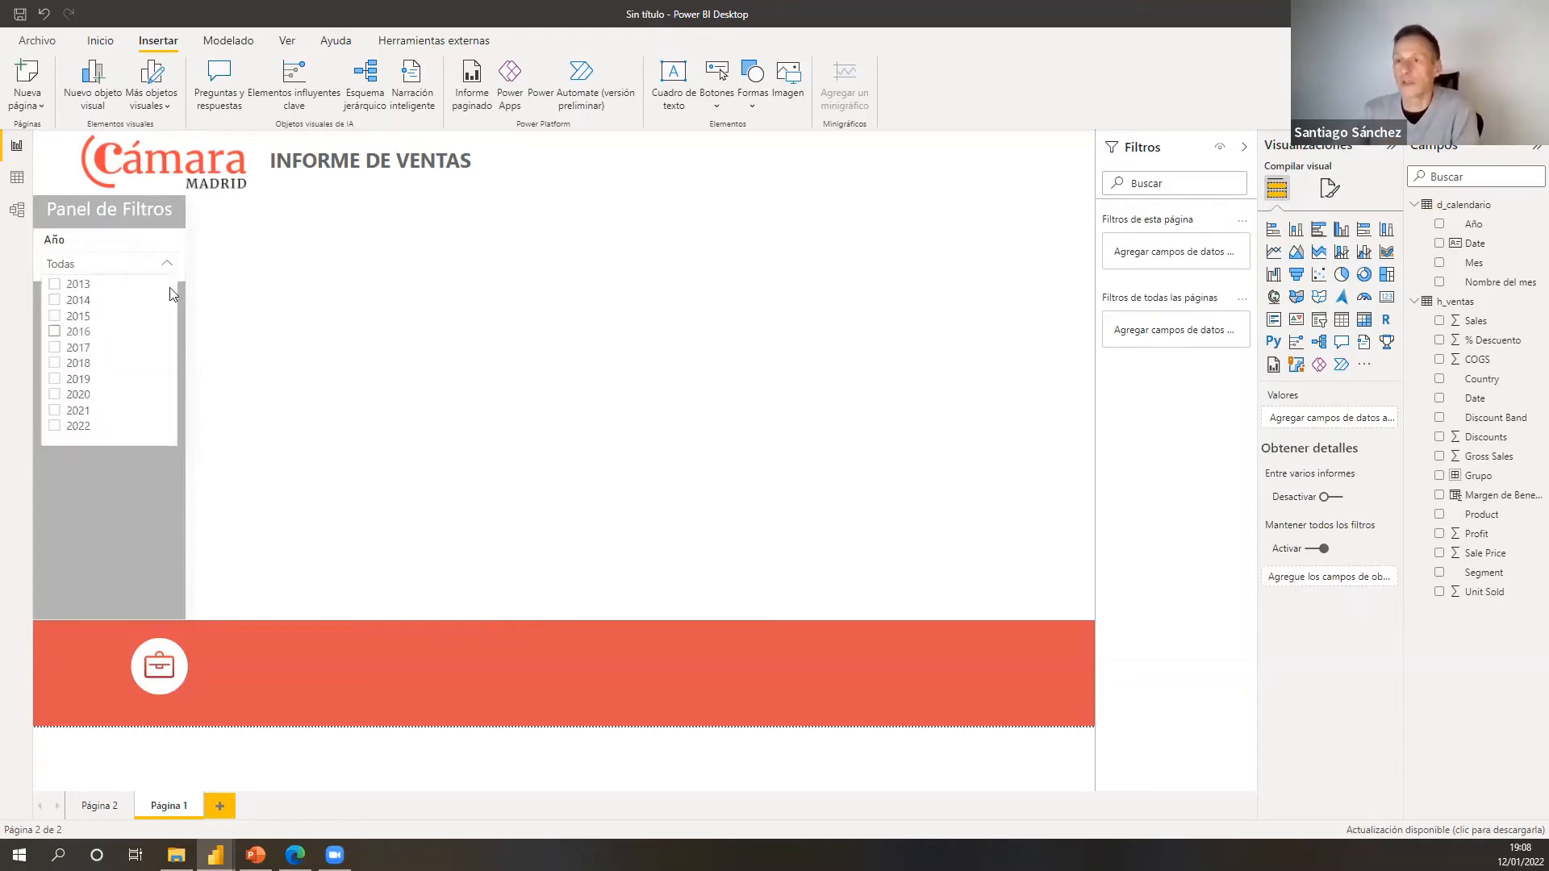
click(135, 229)
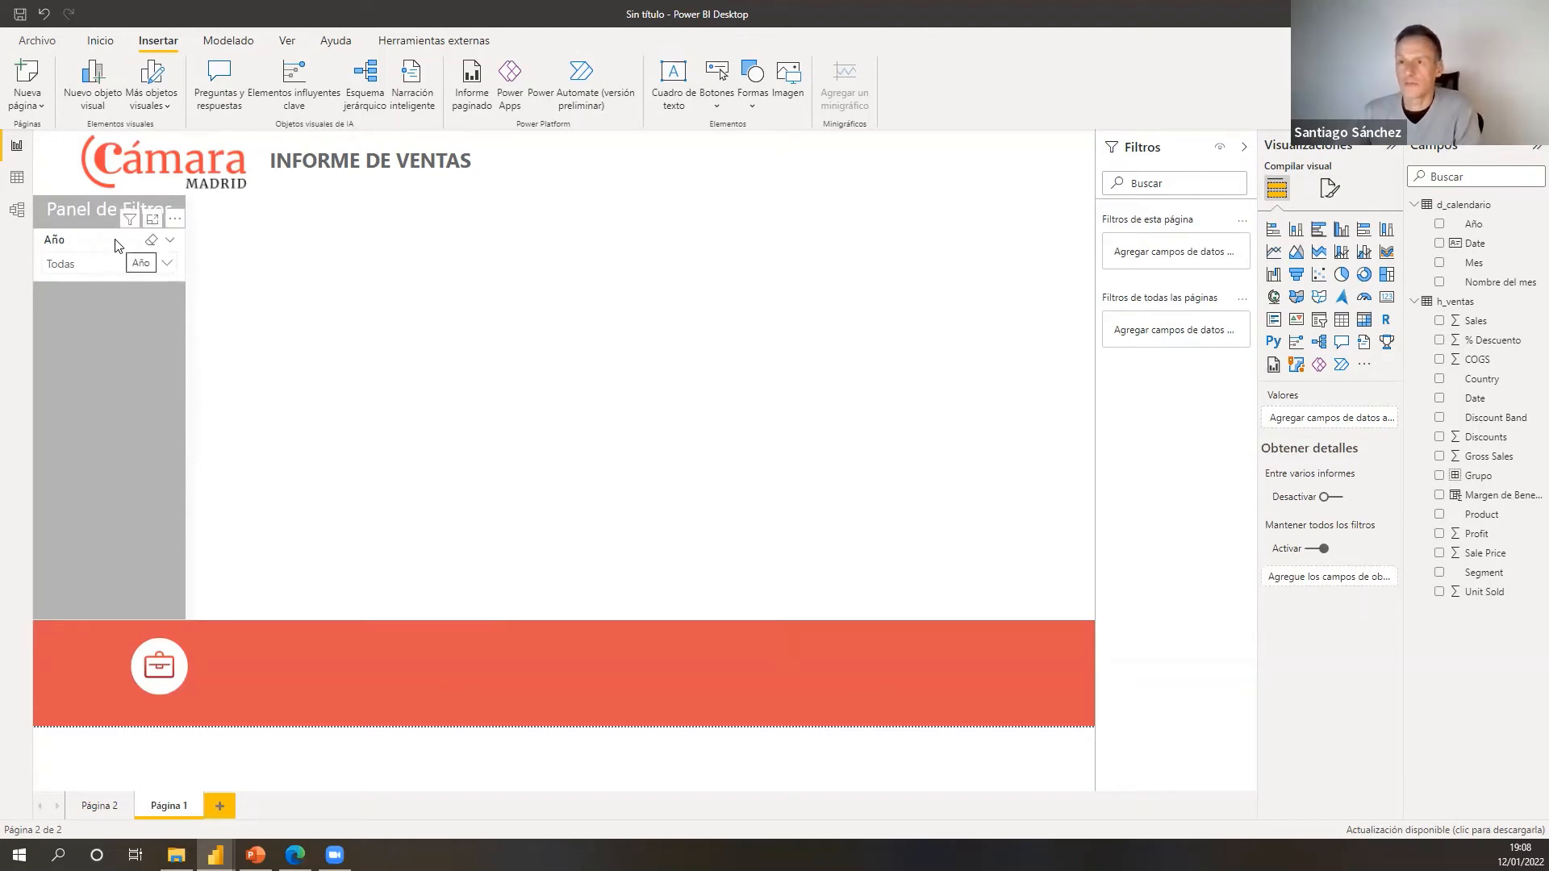
- Duplicate the Año slicer directly below the original and replace the copy's field with Product from h_ventas
click(115, 245)
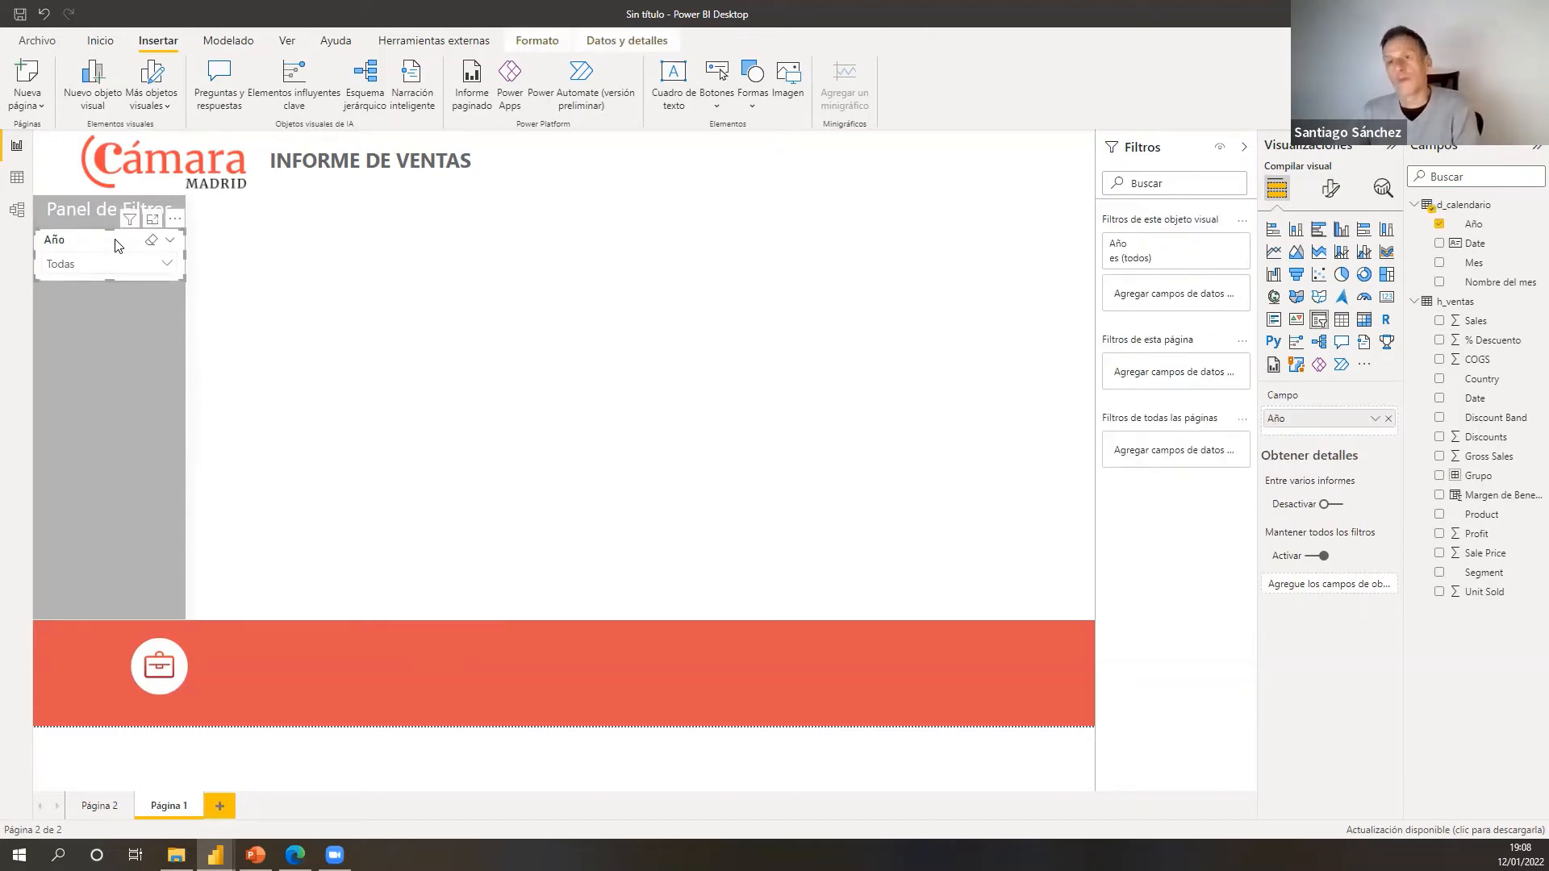
key(ctrl+c)
key(ctrl+v)
drag(103, 244, 92, 286)
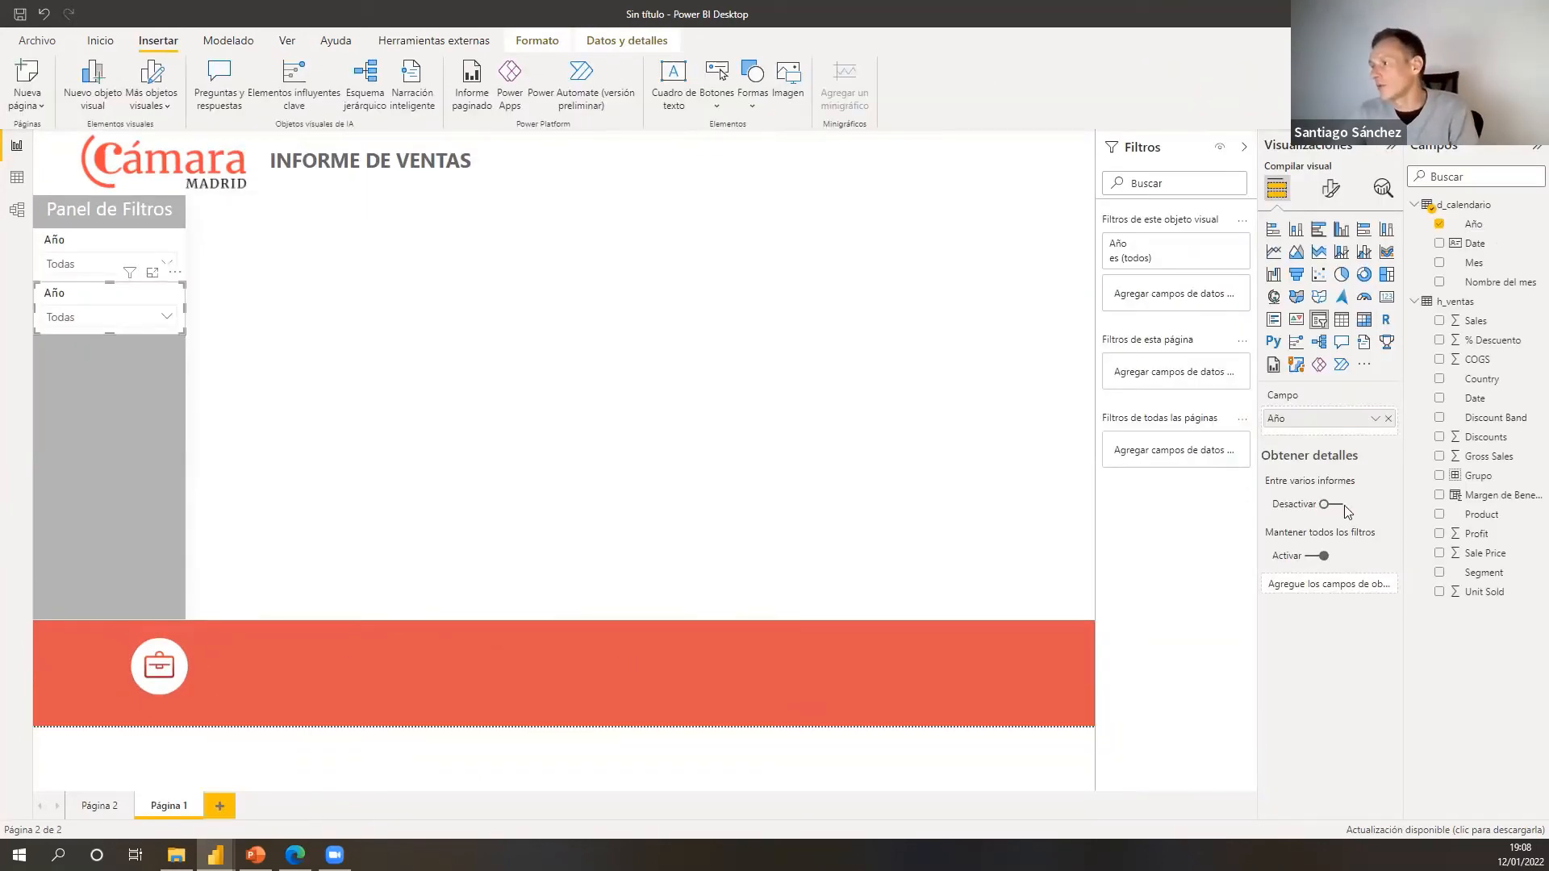
click(1390, 425)
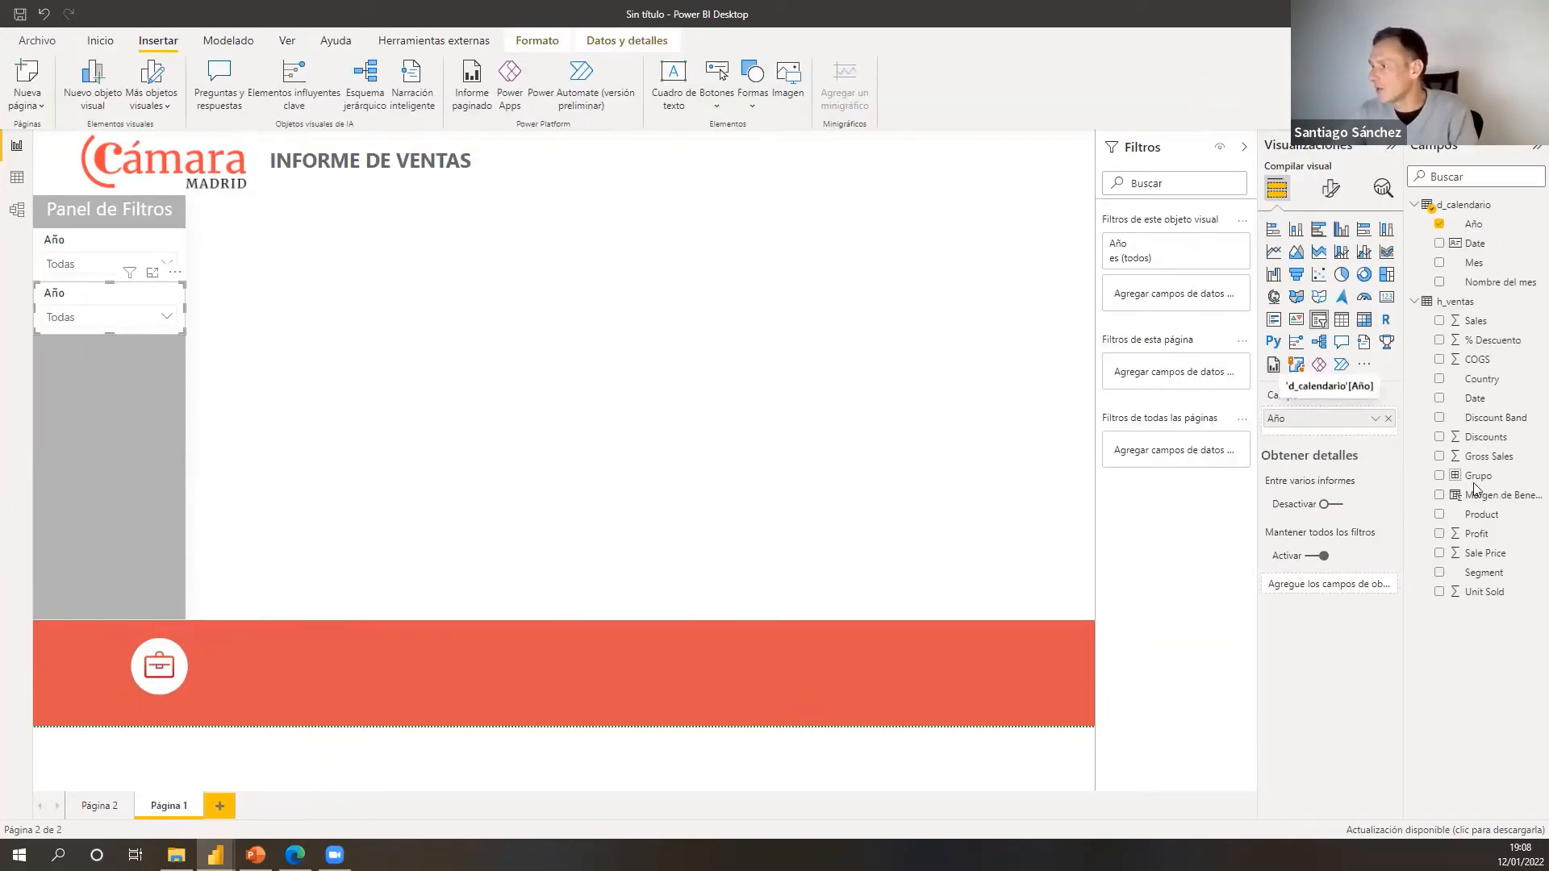
drag(1481, 513, 1331, 425)
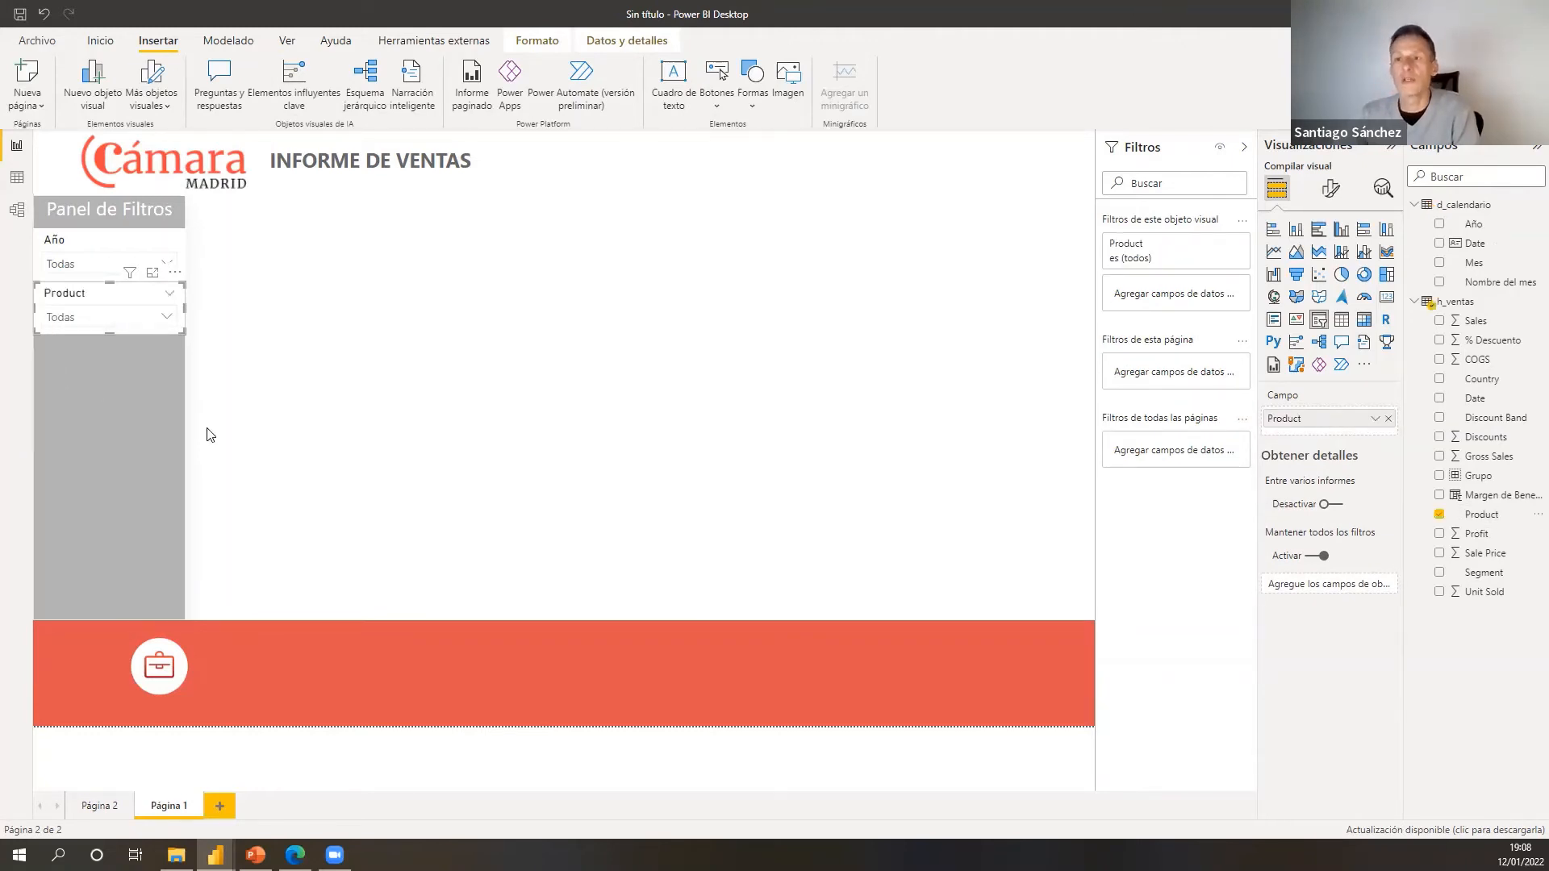
key(Delete)
key(ctrl+z)
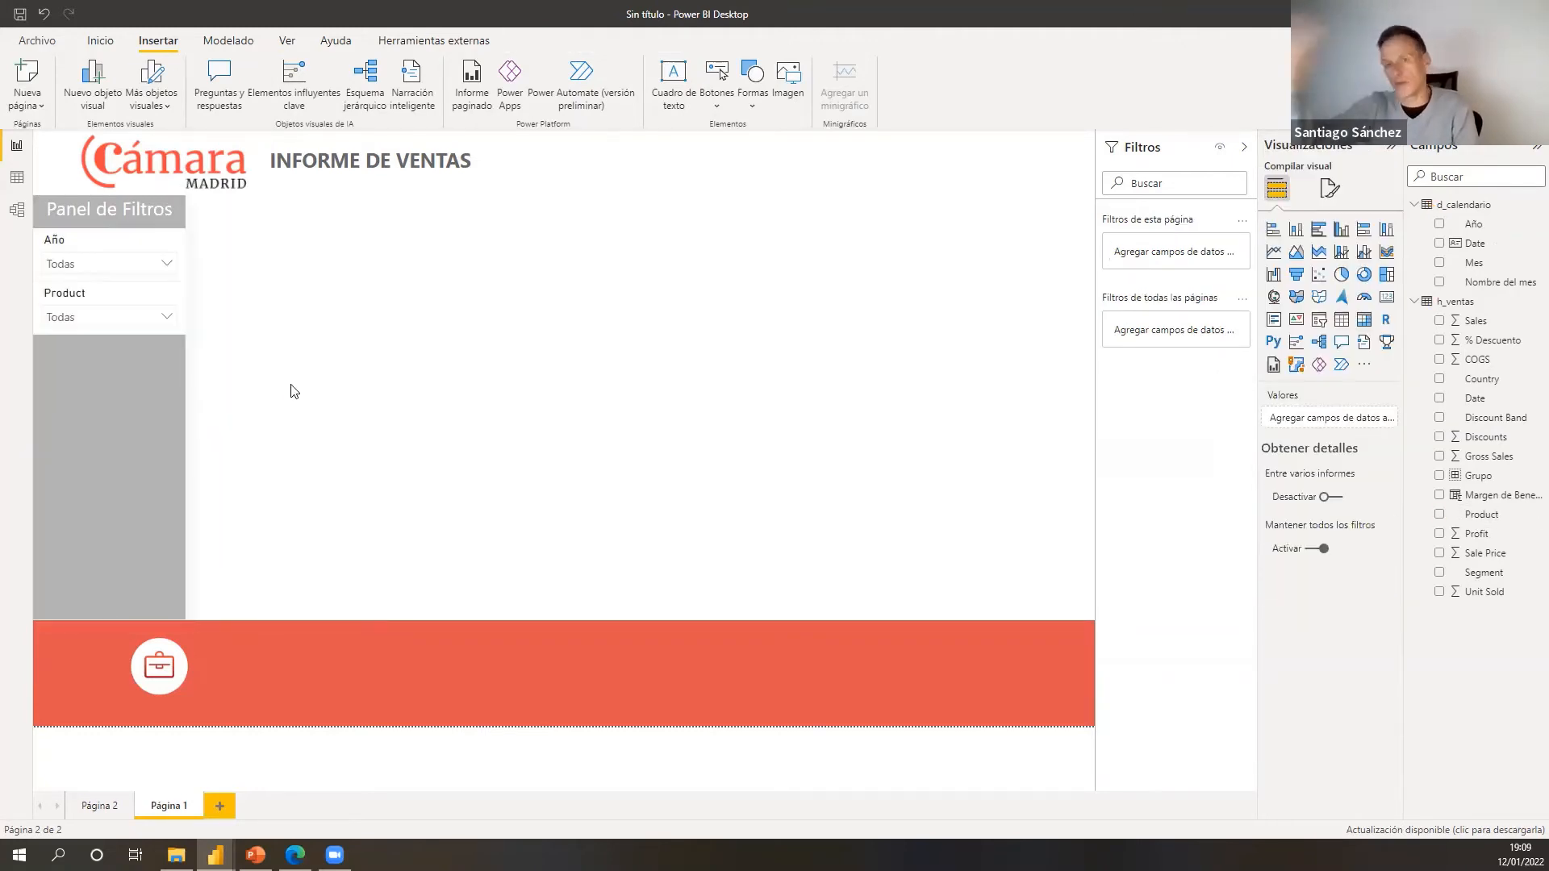
- Consult the finished Informe Ventas page and add a card visual showing Gross Sales to the untitled report
key(alt+Tab)
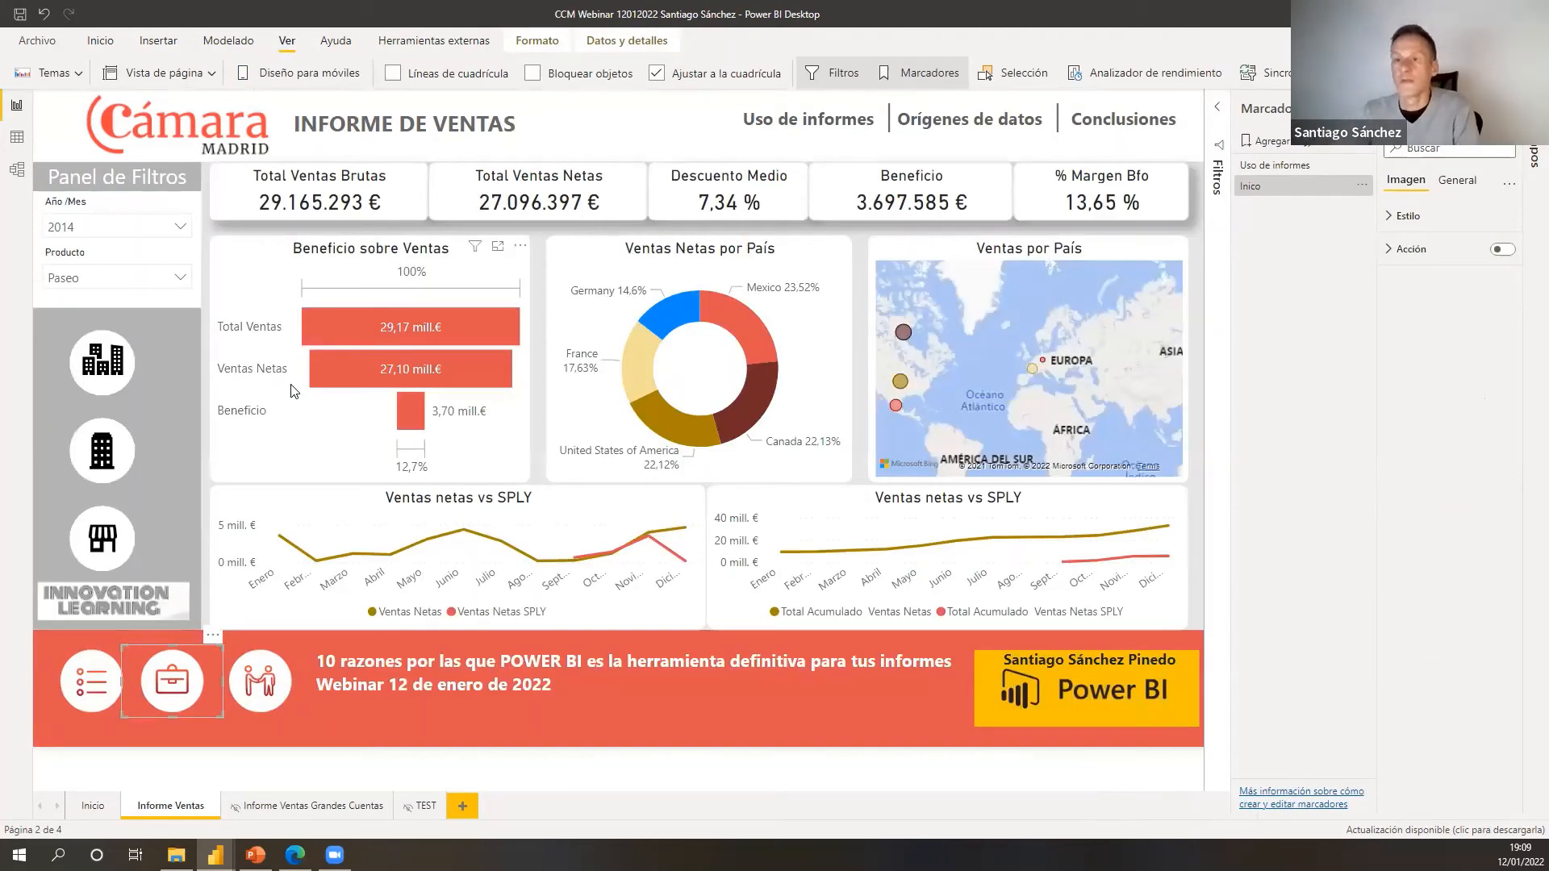
key(alt+Tab)
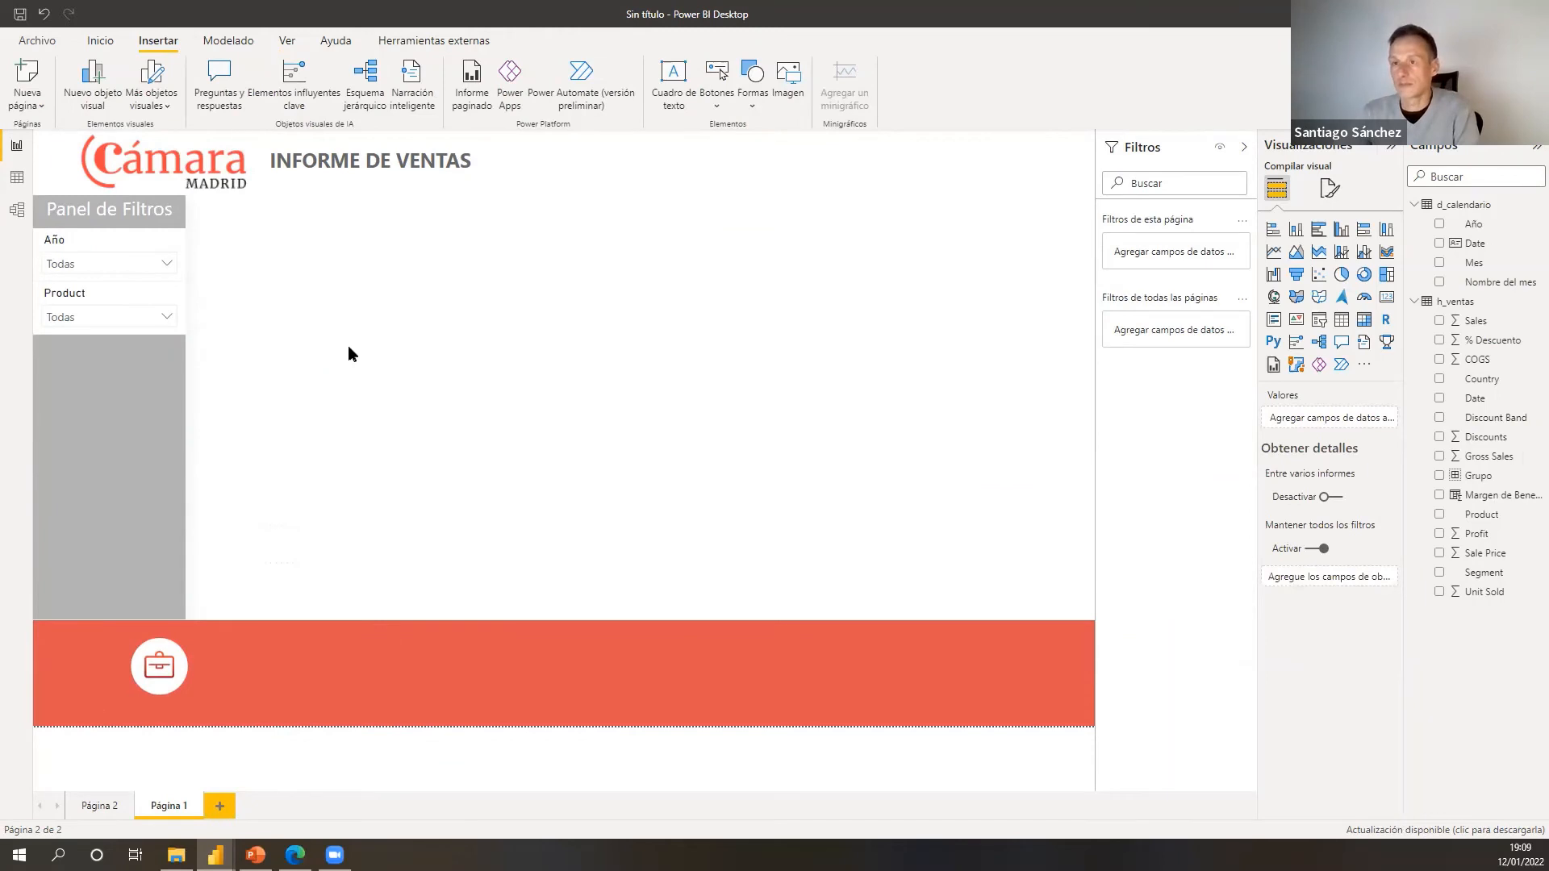
key(alt+Tab)
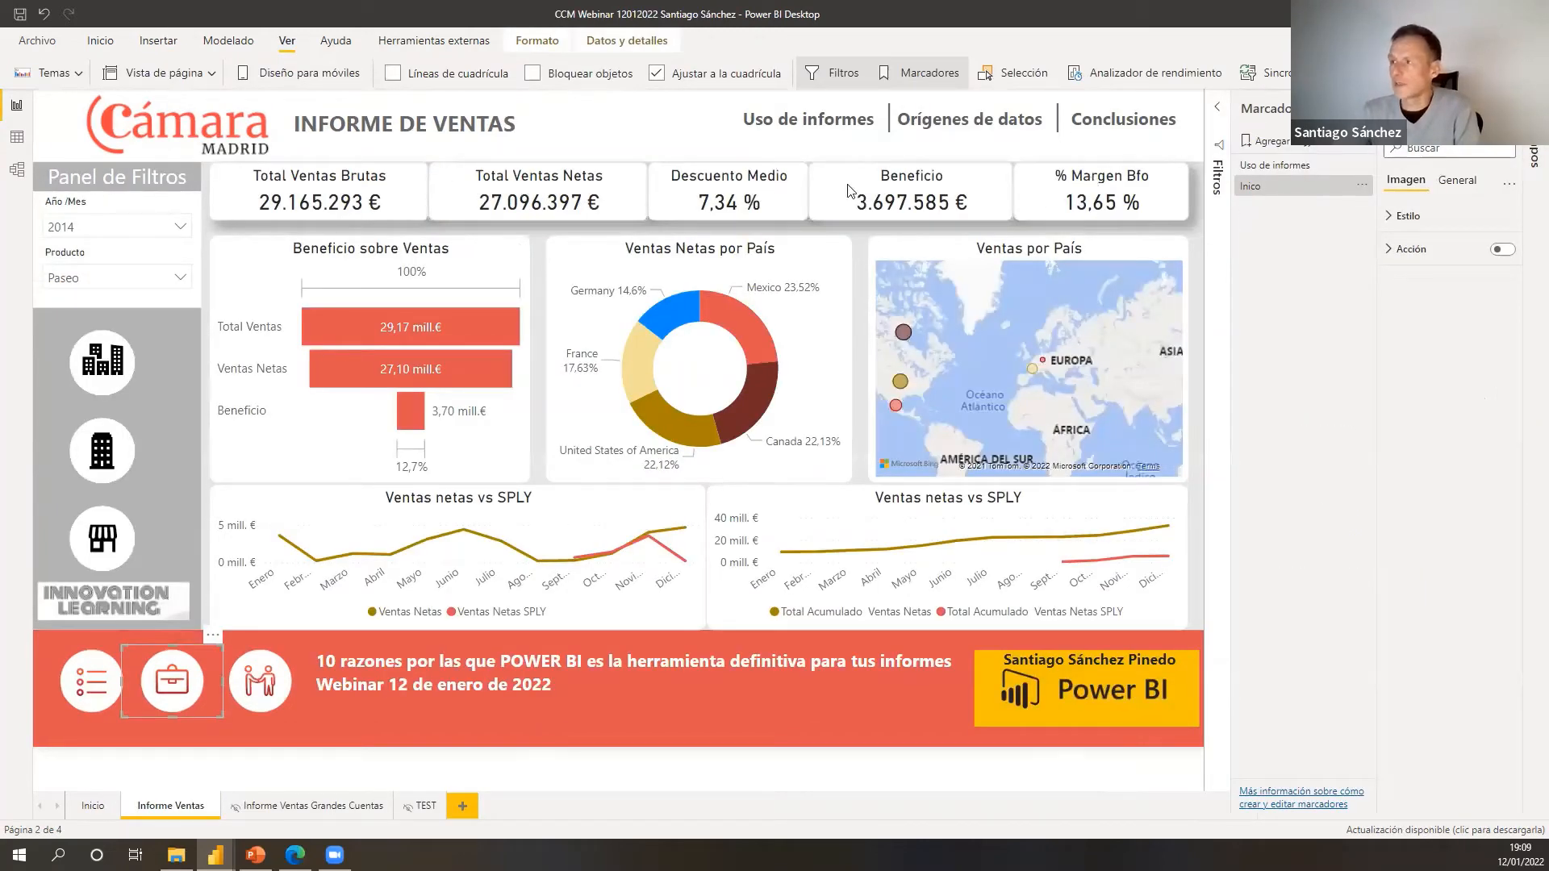
key(alt+Tab)
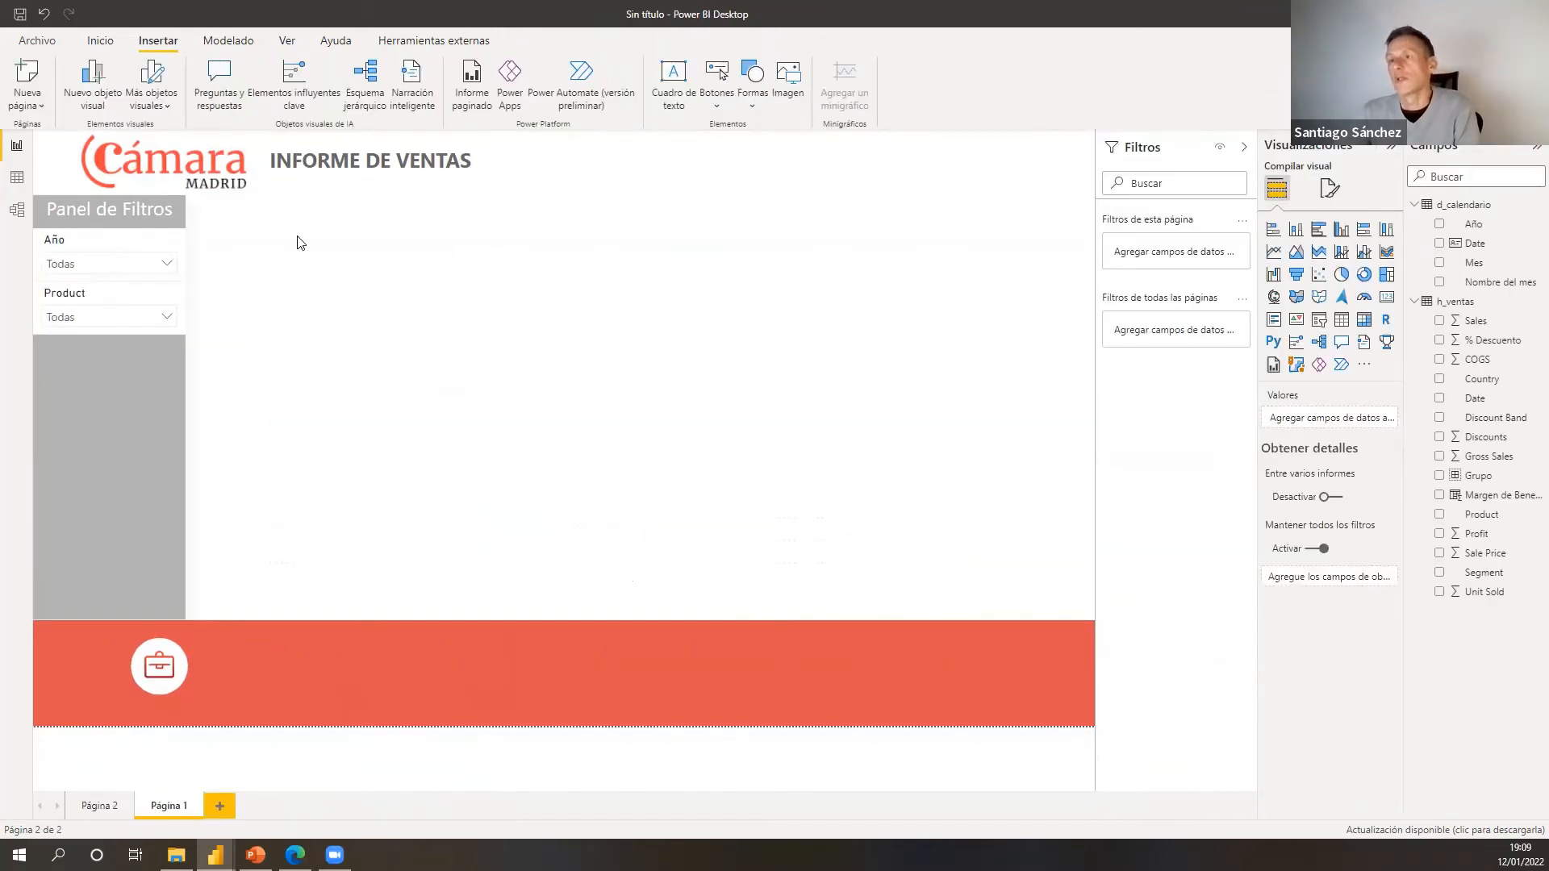
click(1387, 299)
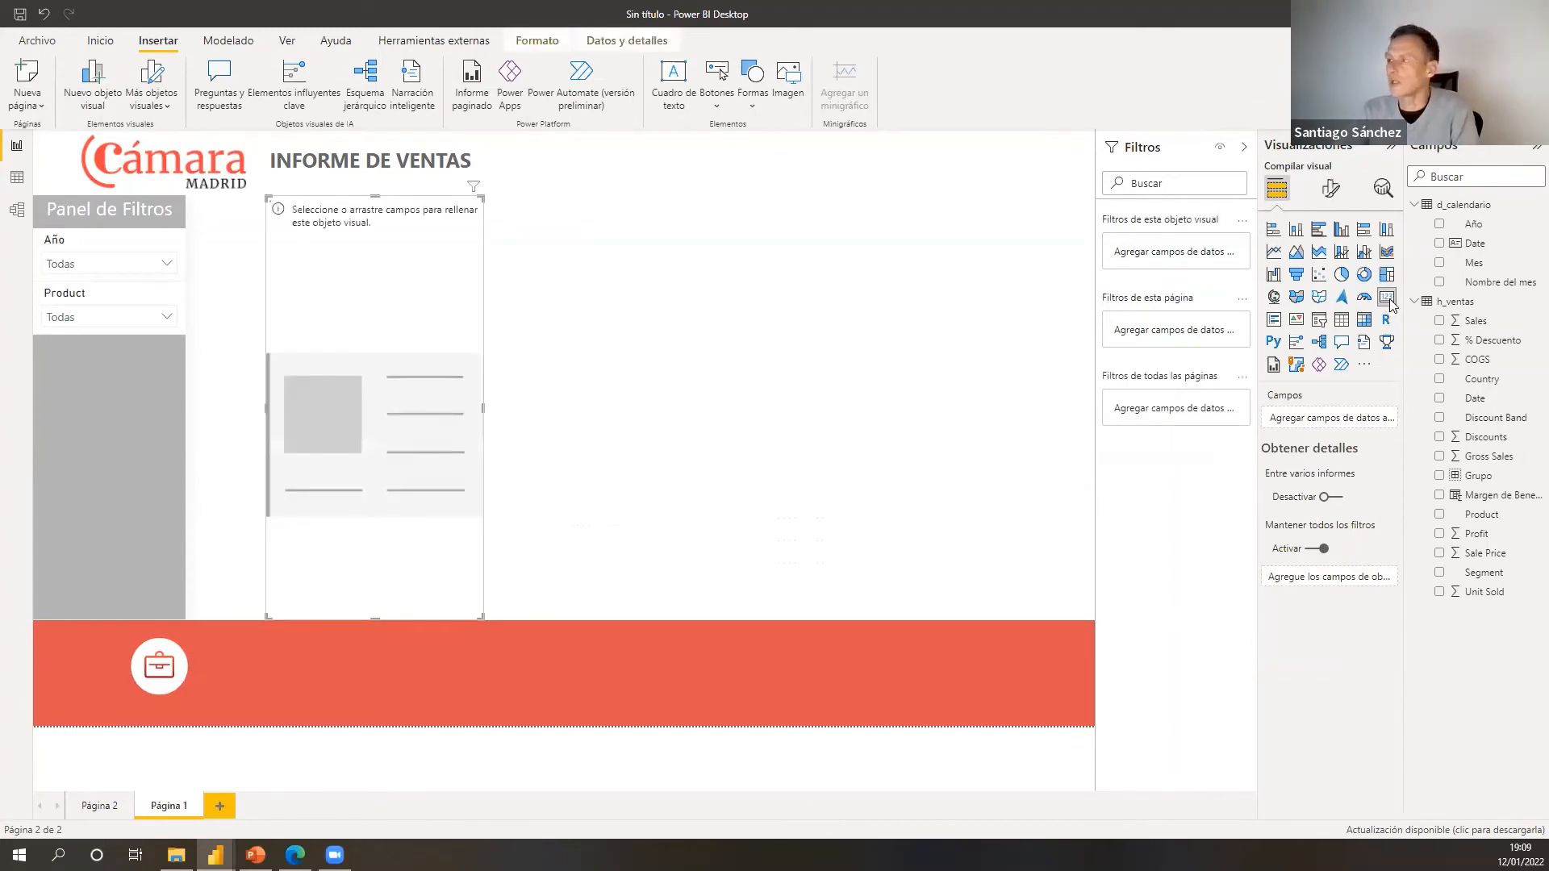
click(1439, 494)
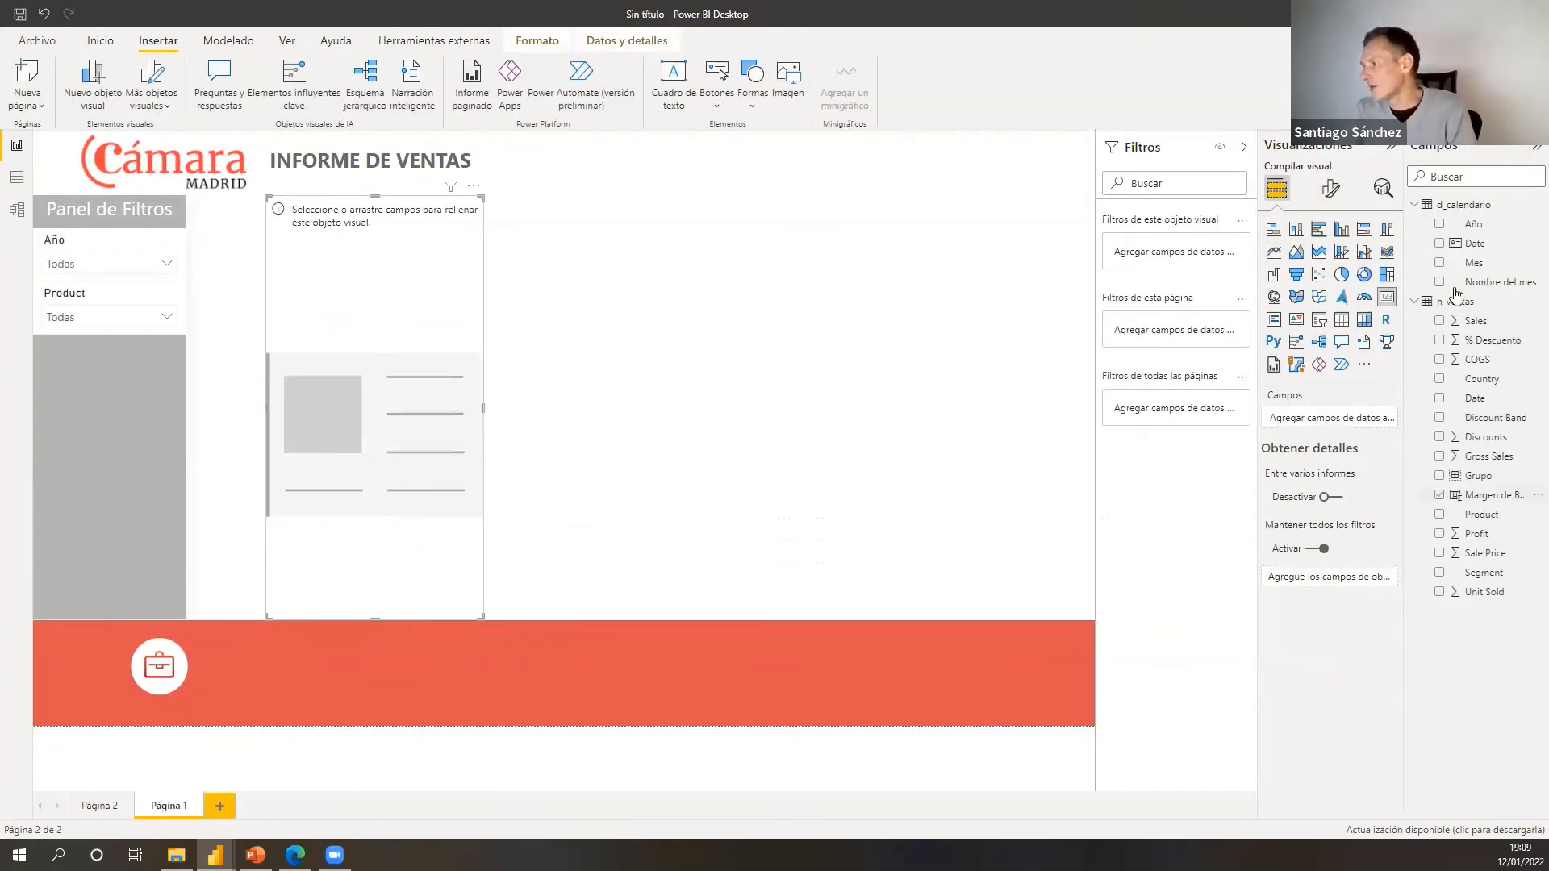
drag(1346, 422, 1337, 421)
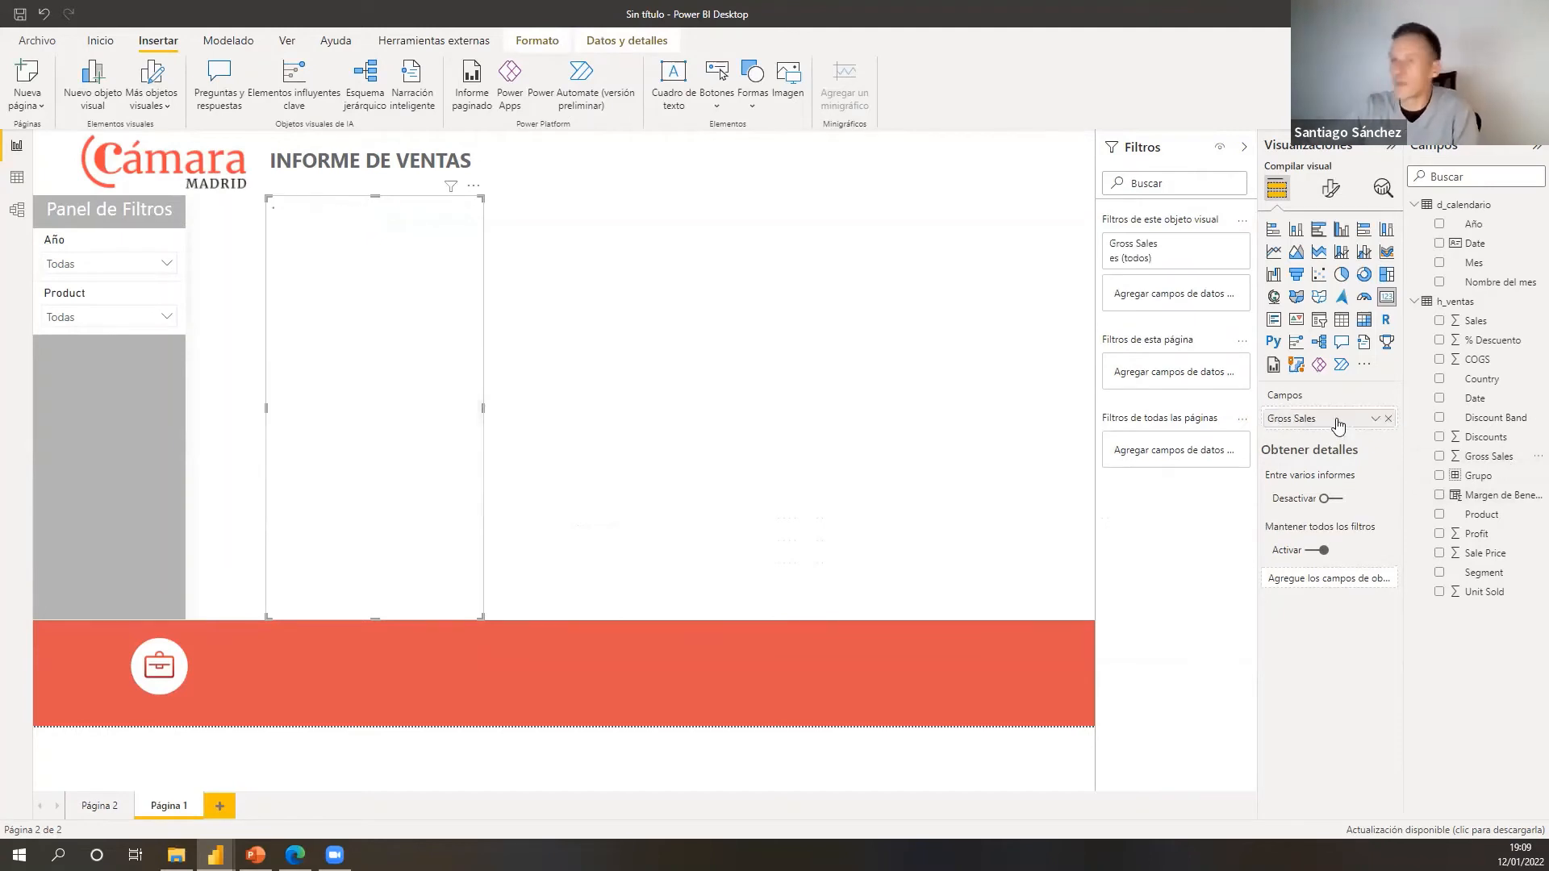
- Resize the Gross Sales card and place it under the INFORME DE VENTAS title beside the filter panel, comparing it with the finished report
drag(484, 621, 564, 281)
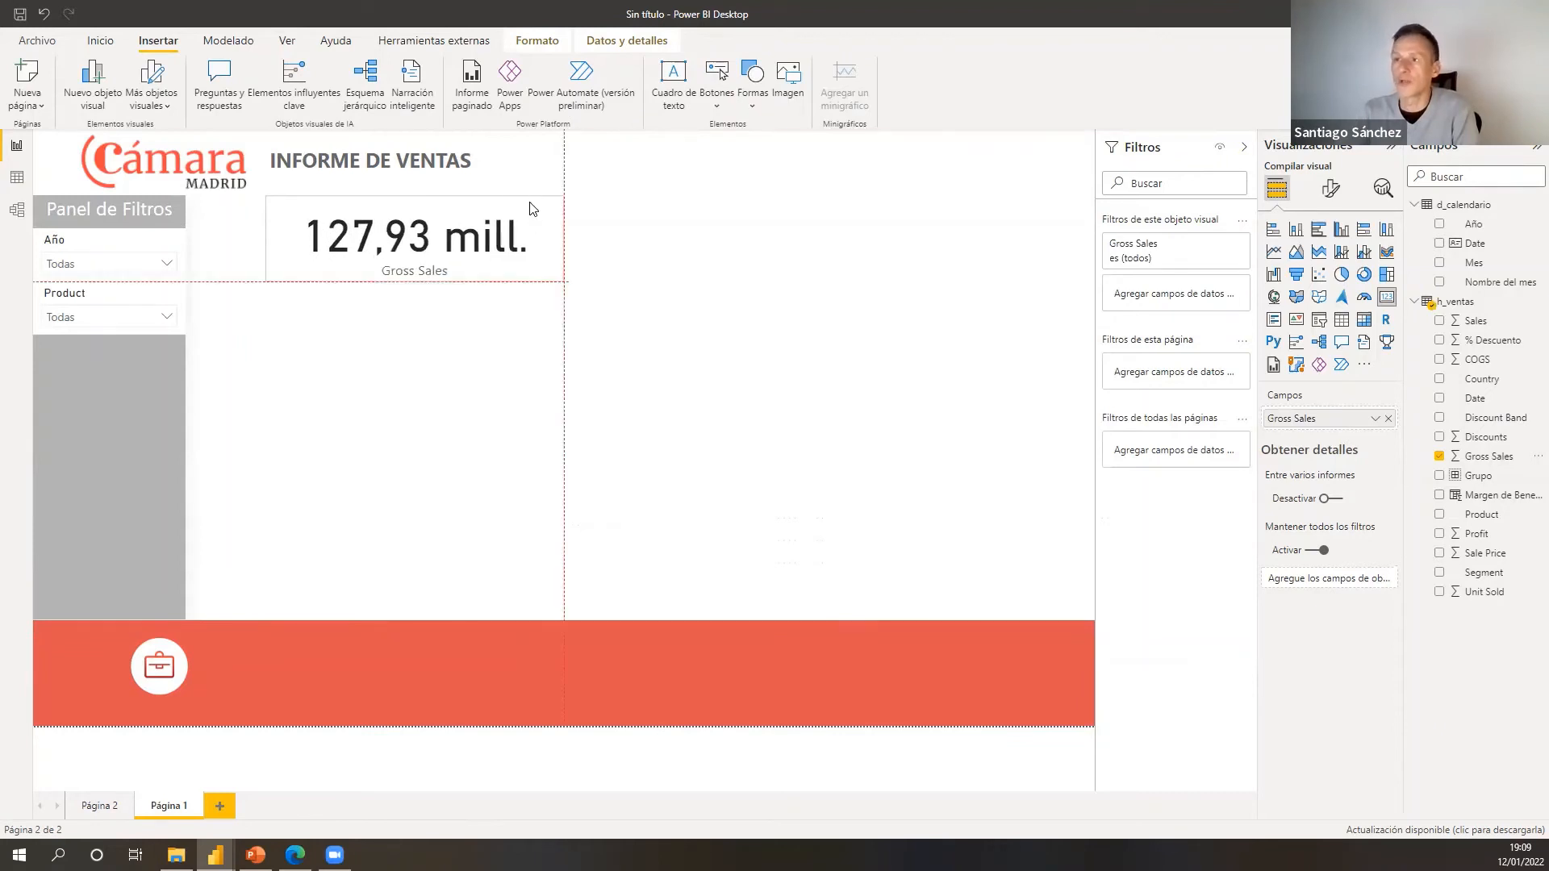
drag(466, 213, 407, 213)
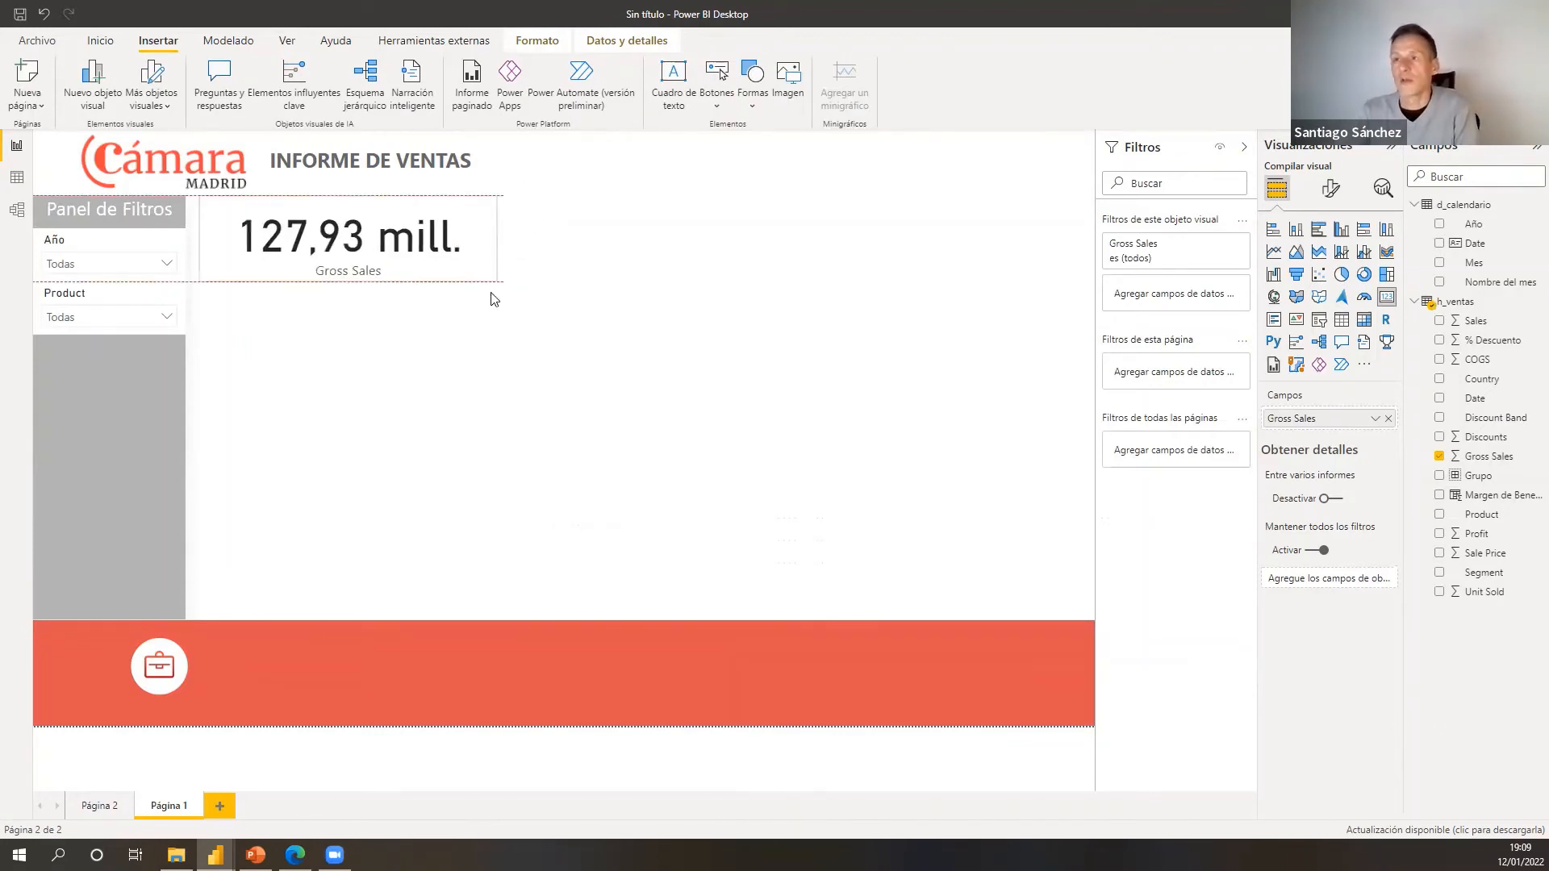
key(alt+Tab)
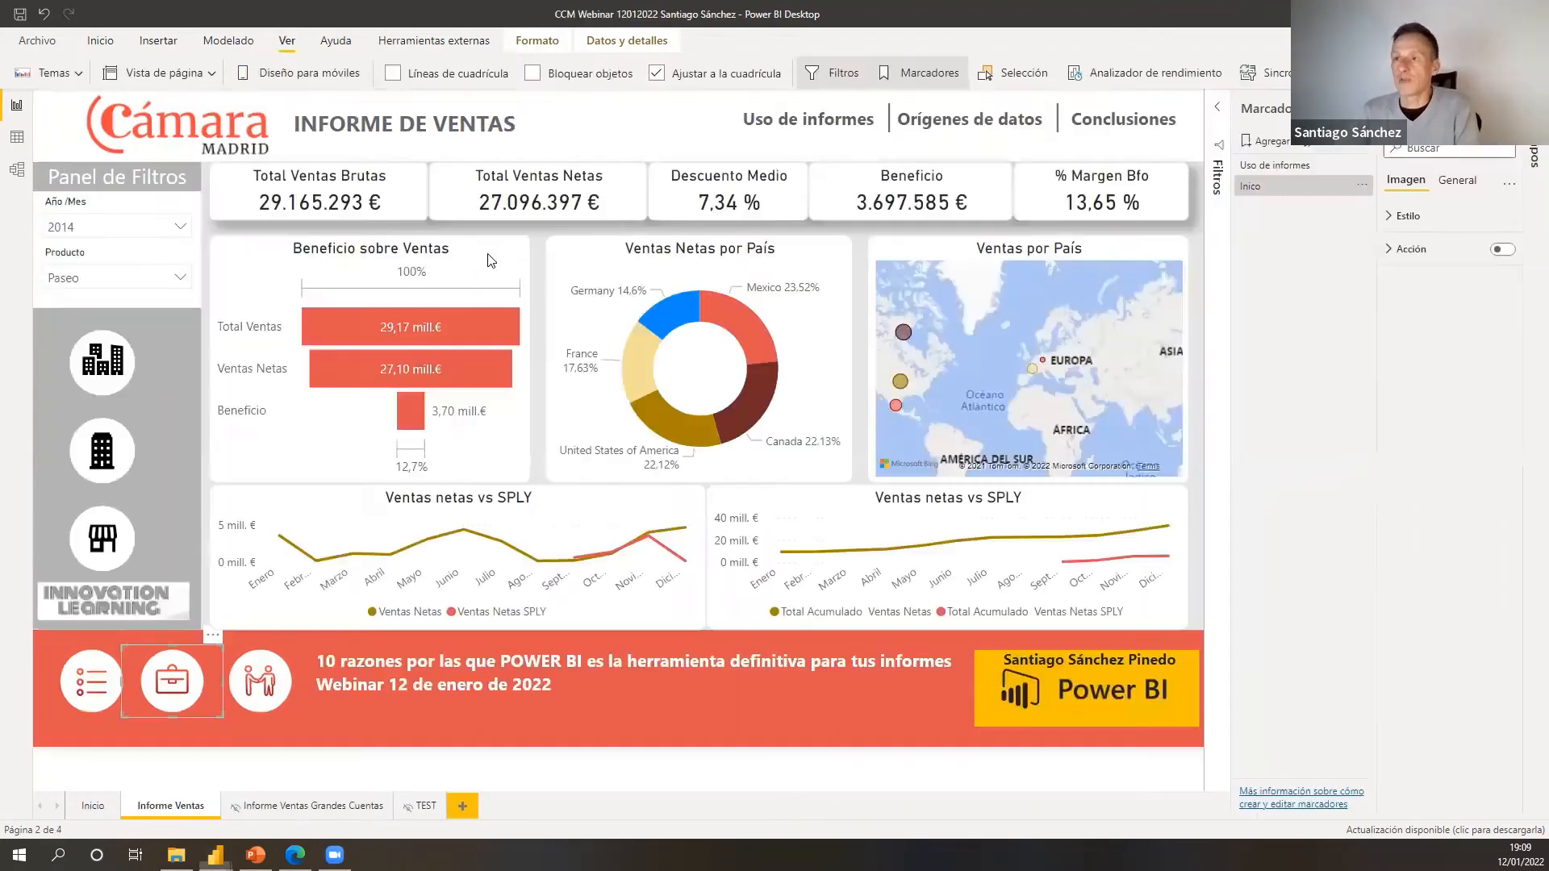
key(alt+Tab)
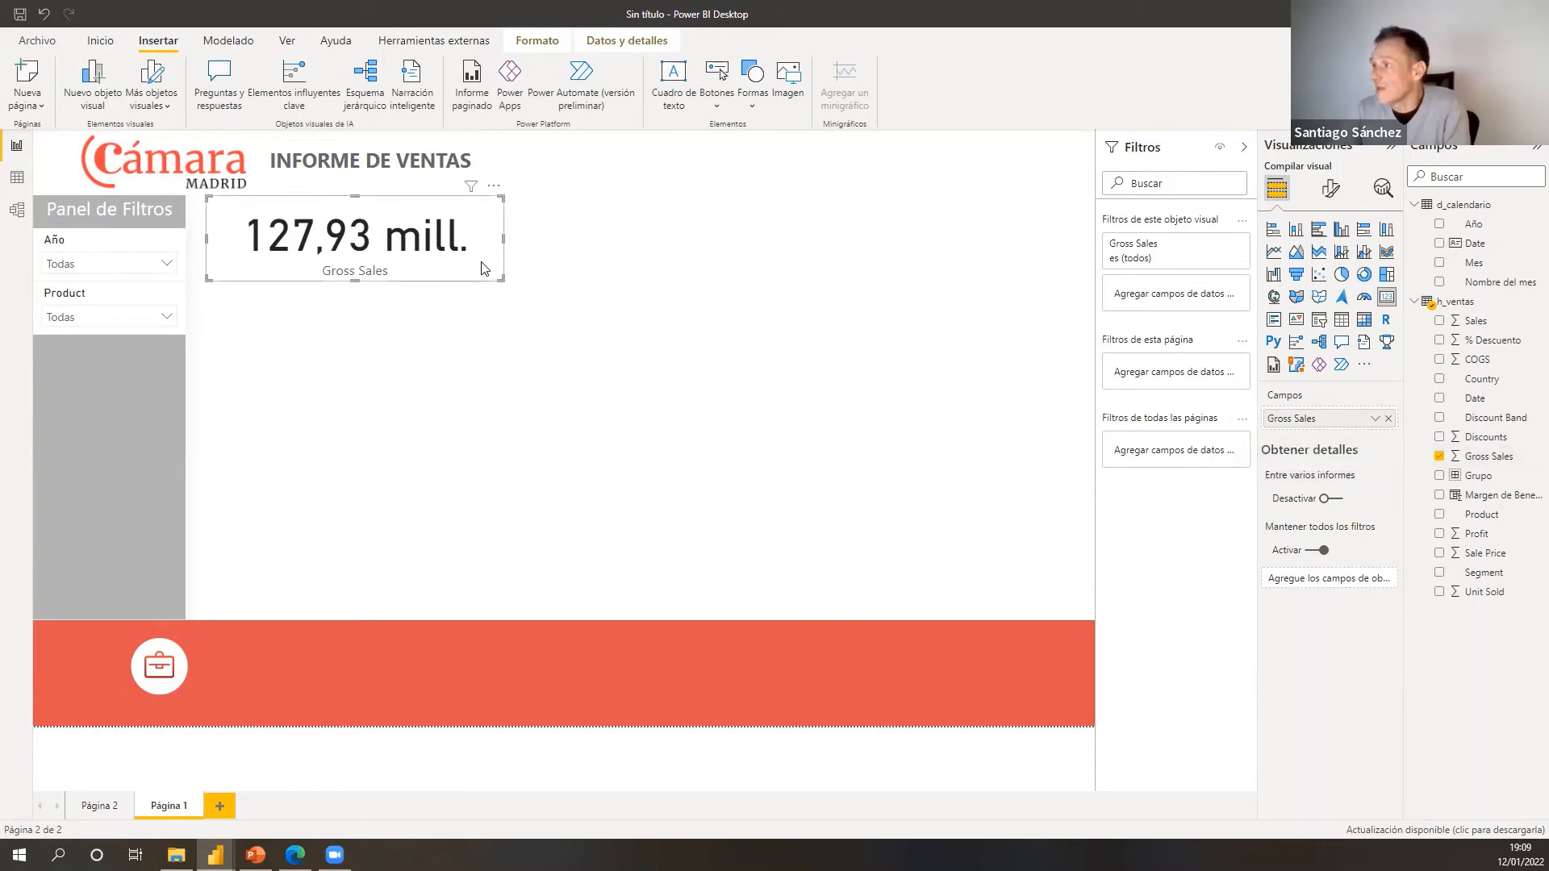
- Set the Gross Sales card's callout value display units to Ninguno and resize the card to fit the full figure and label
click(1329, 190)
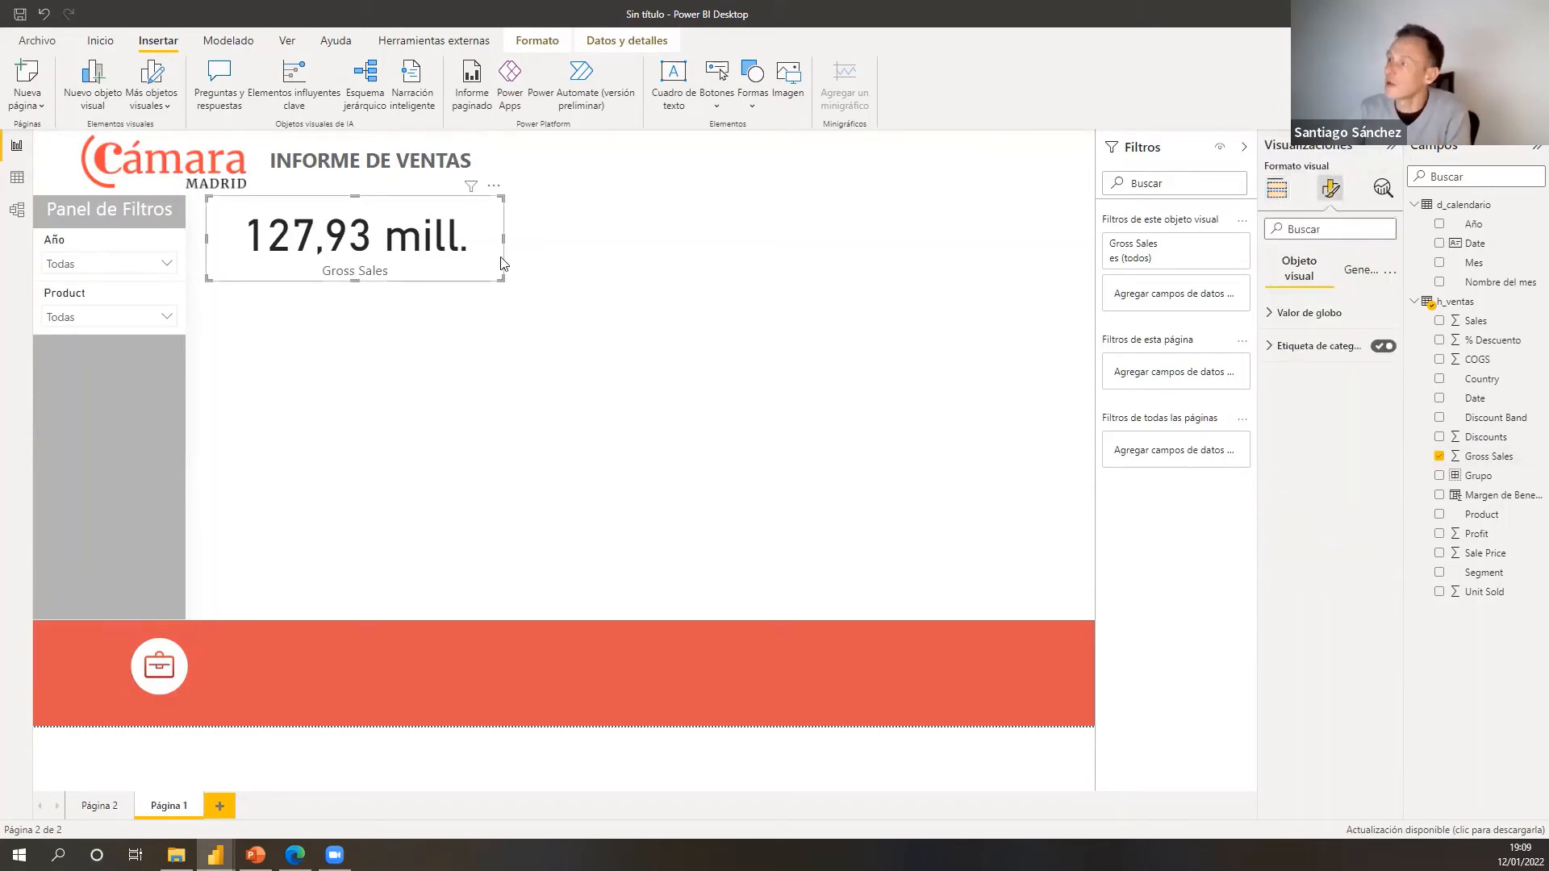
click(1362, 273)
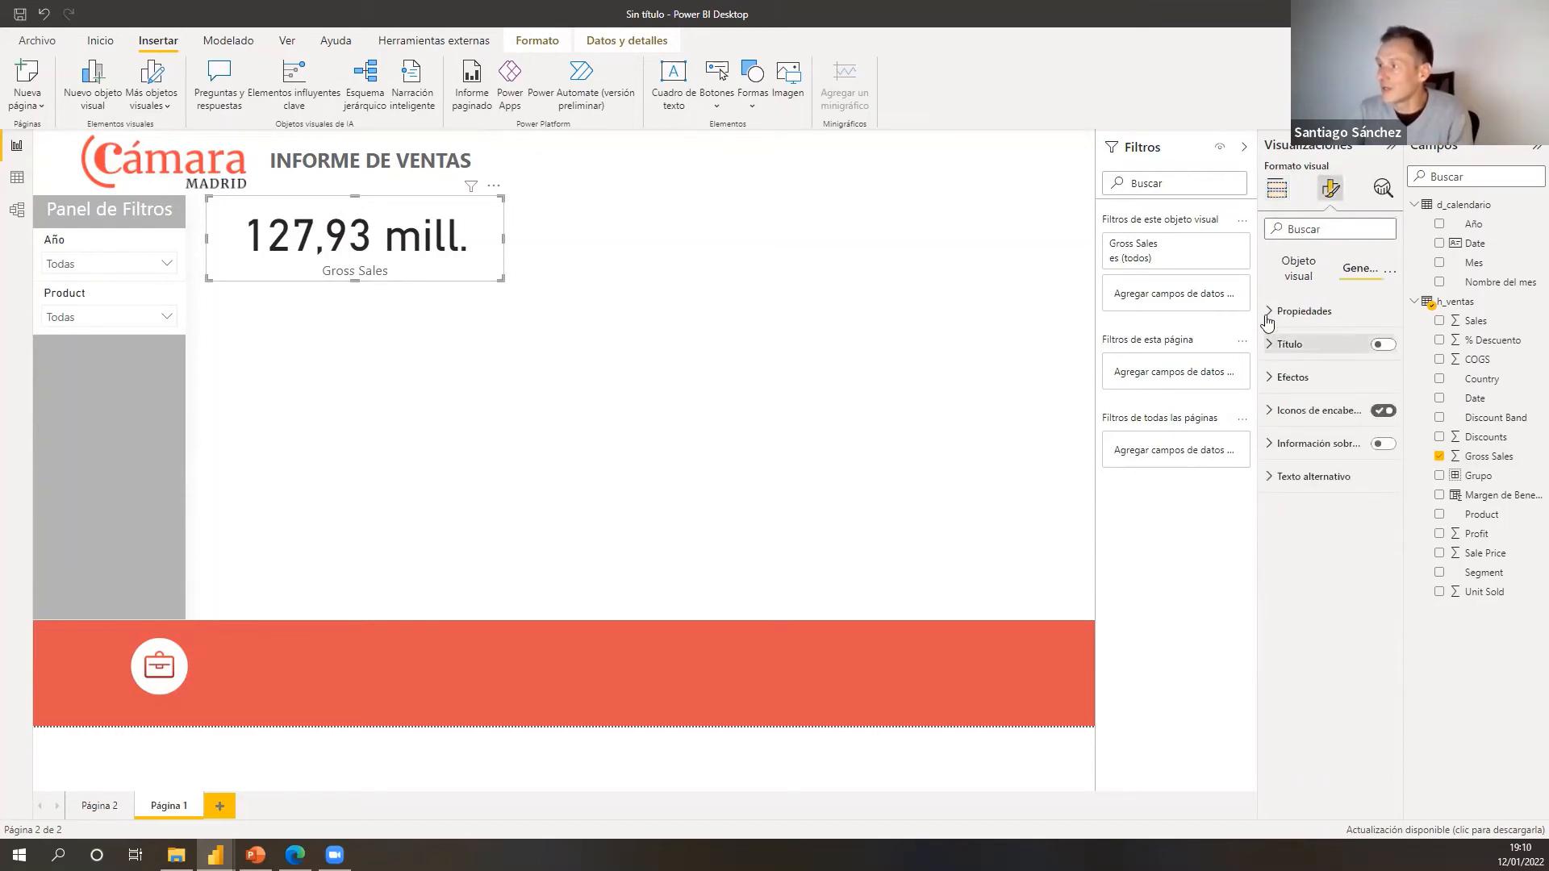
click(1270, 315)
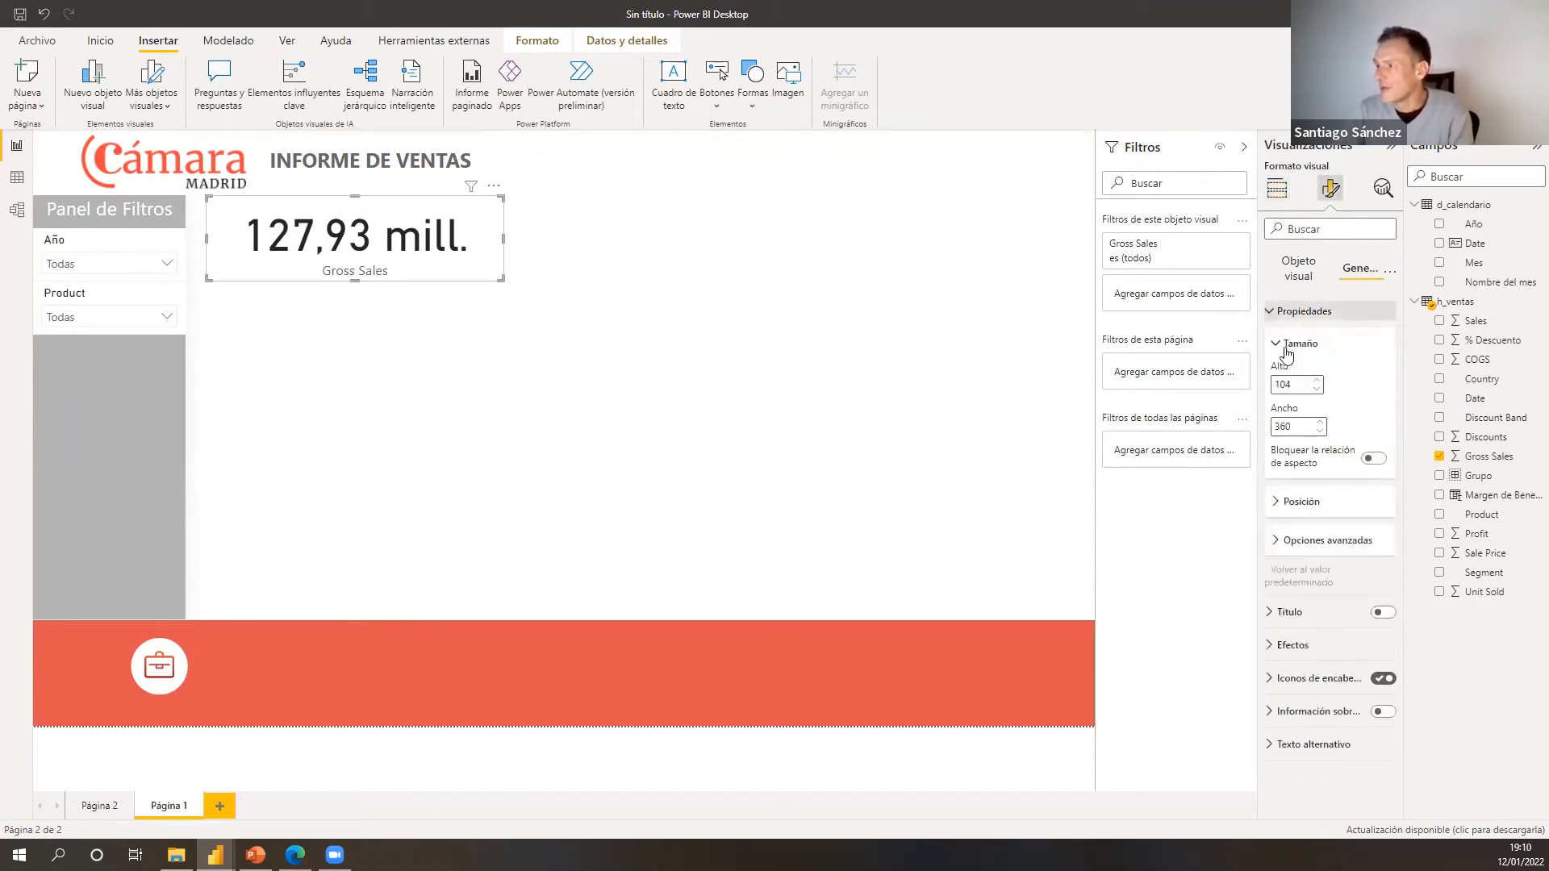
click(1271, 315)
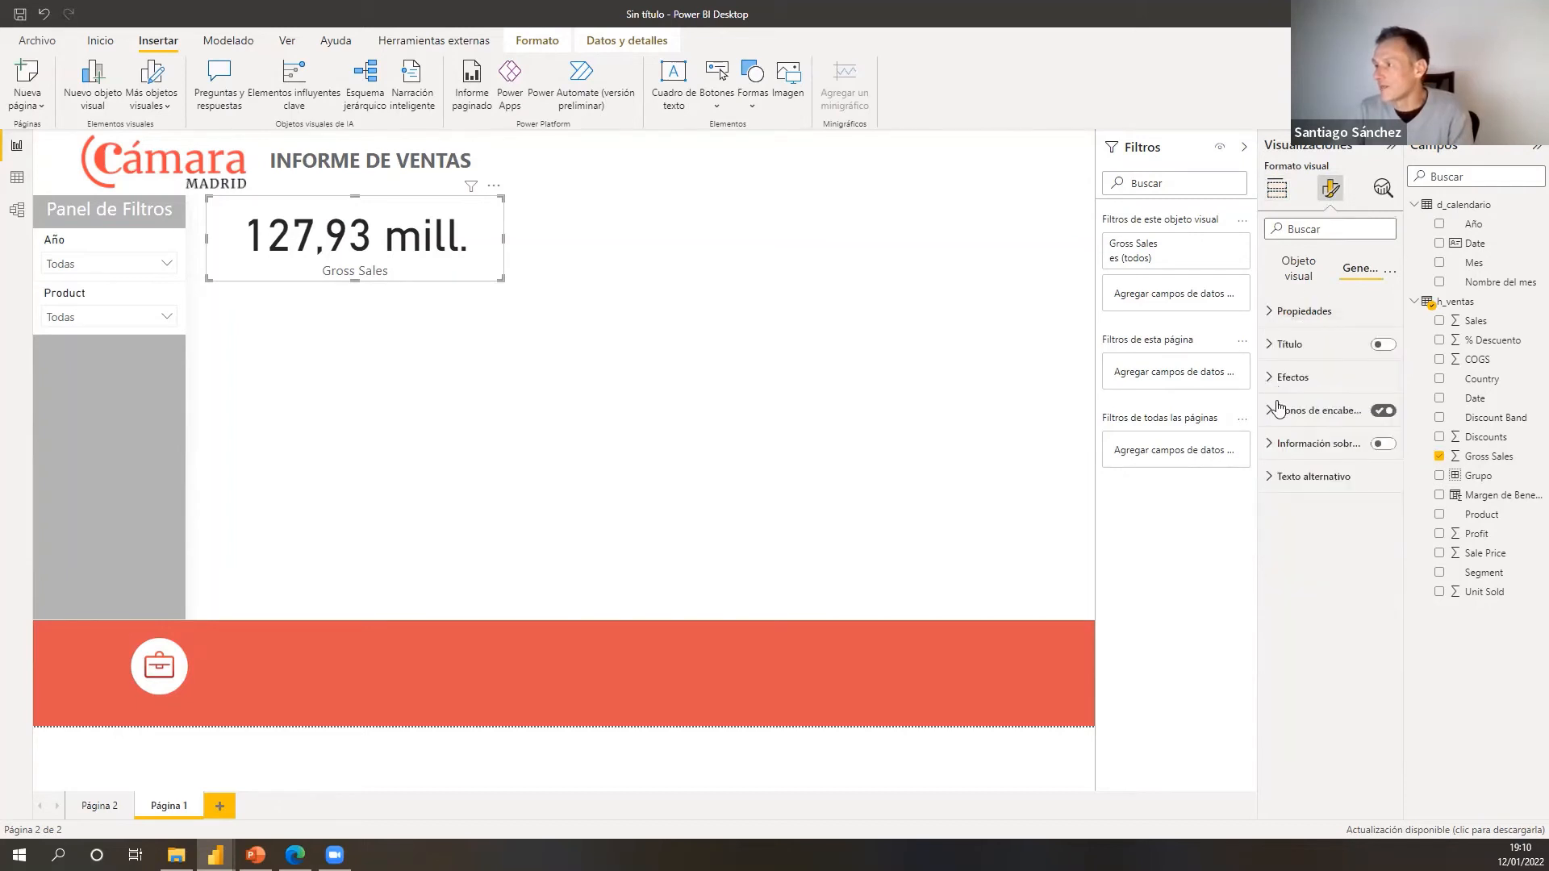
click(1307, 270)
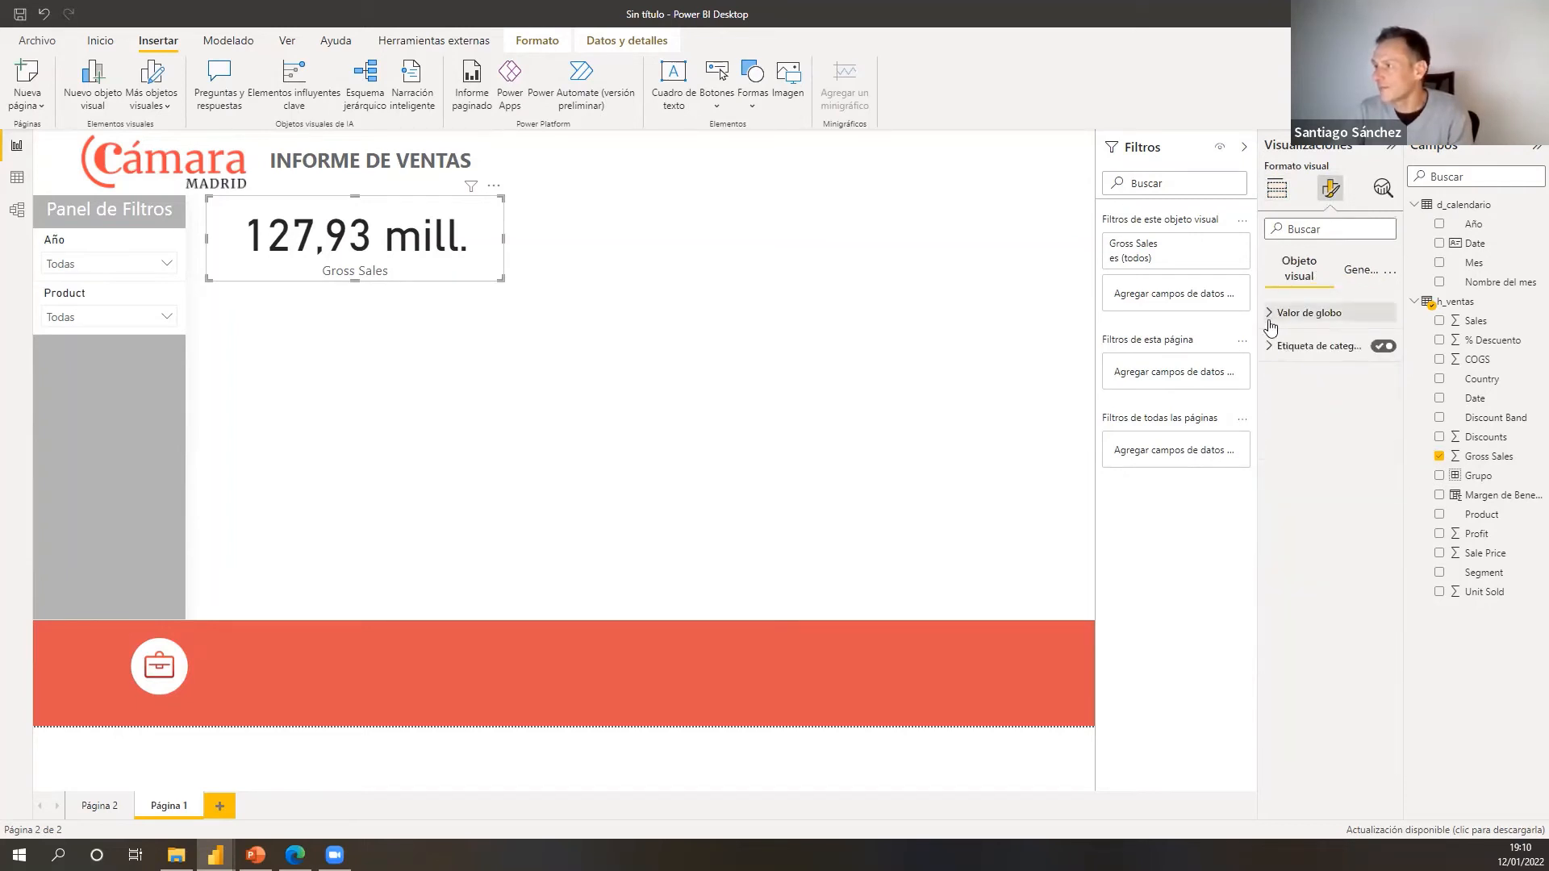
click(1270, 319)
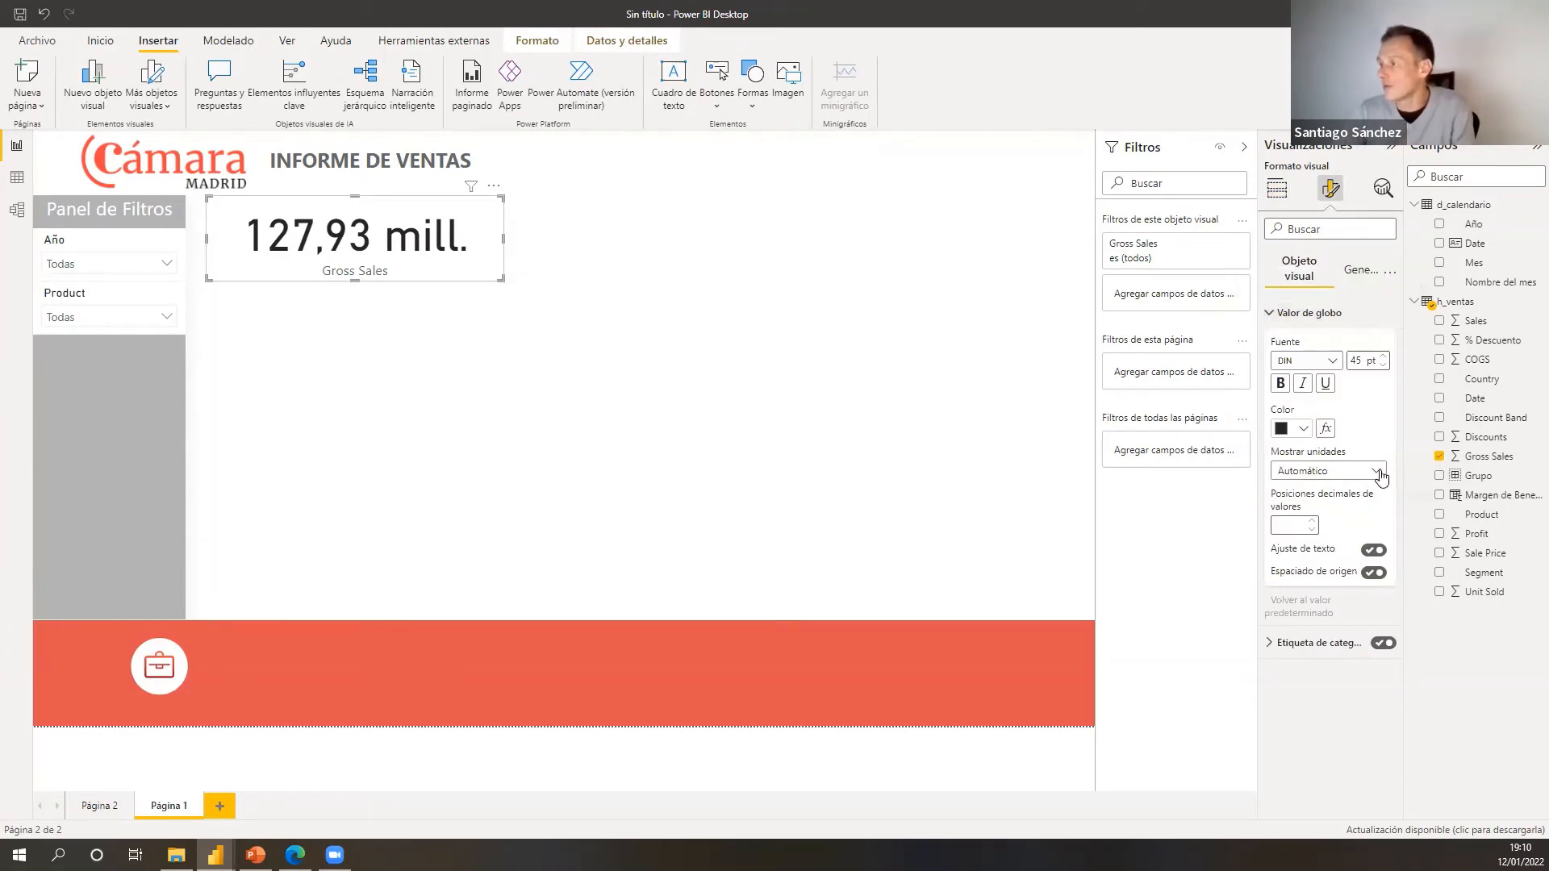
click(1378, 473)
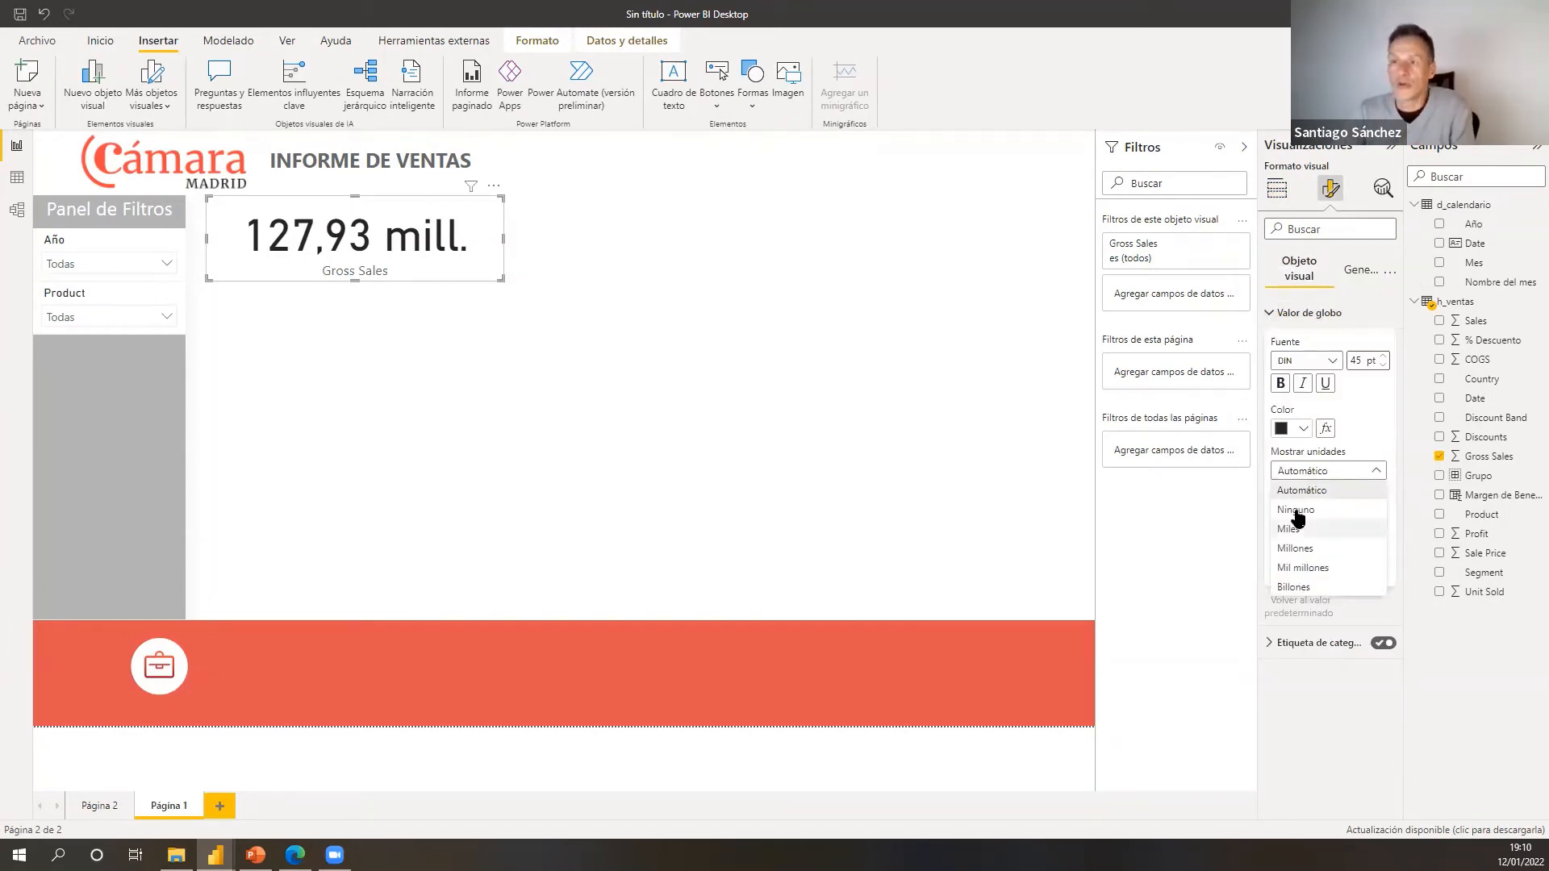
click(1302, 516)
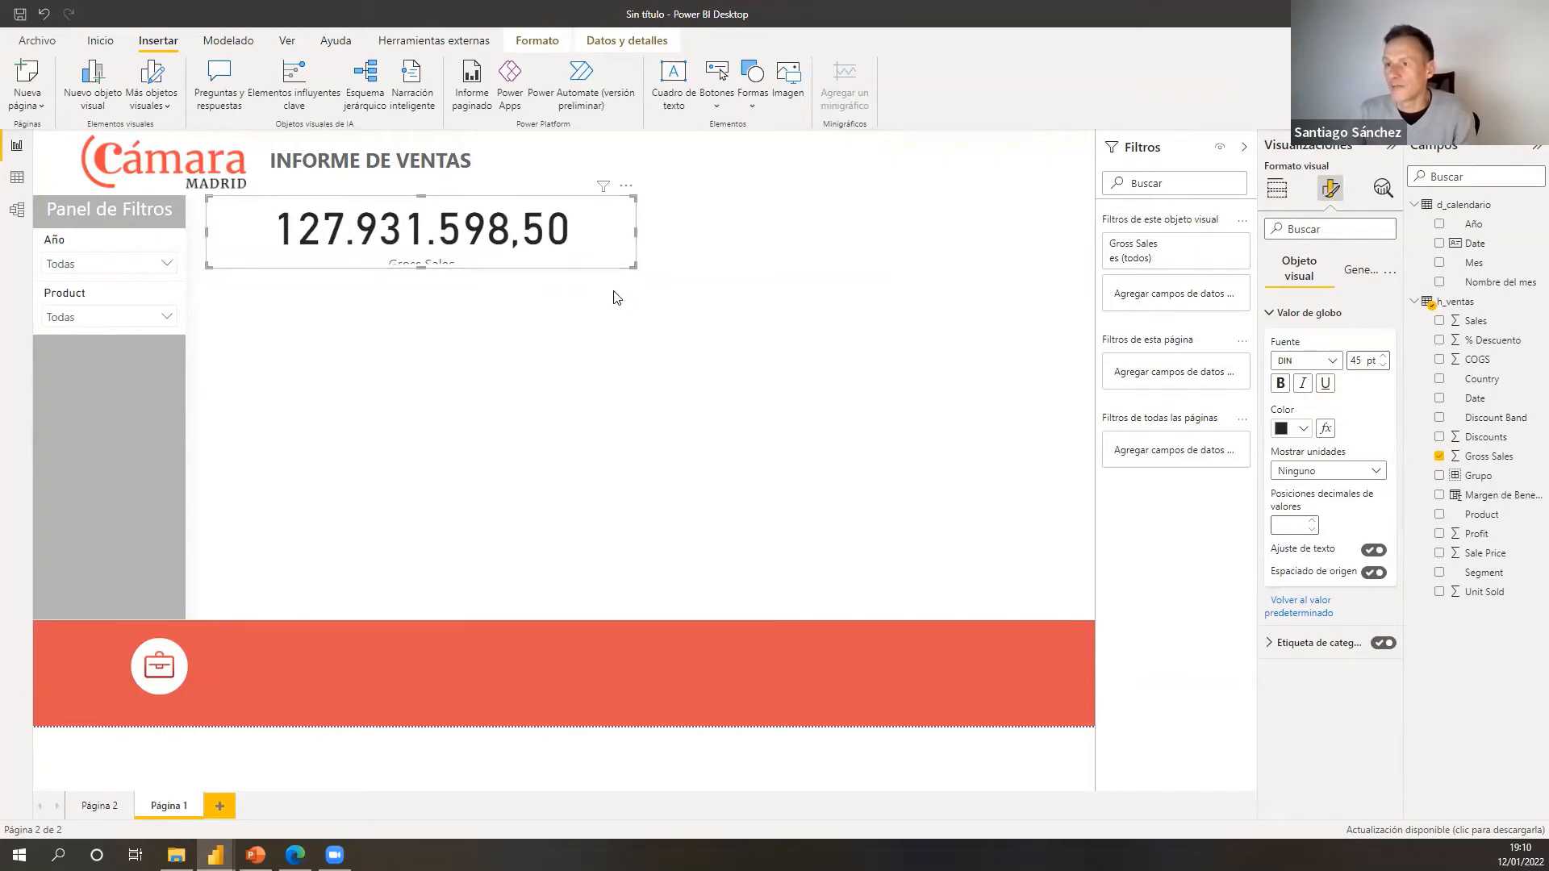
drag(635, 265, 614, 292)
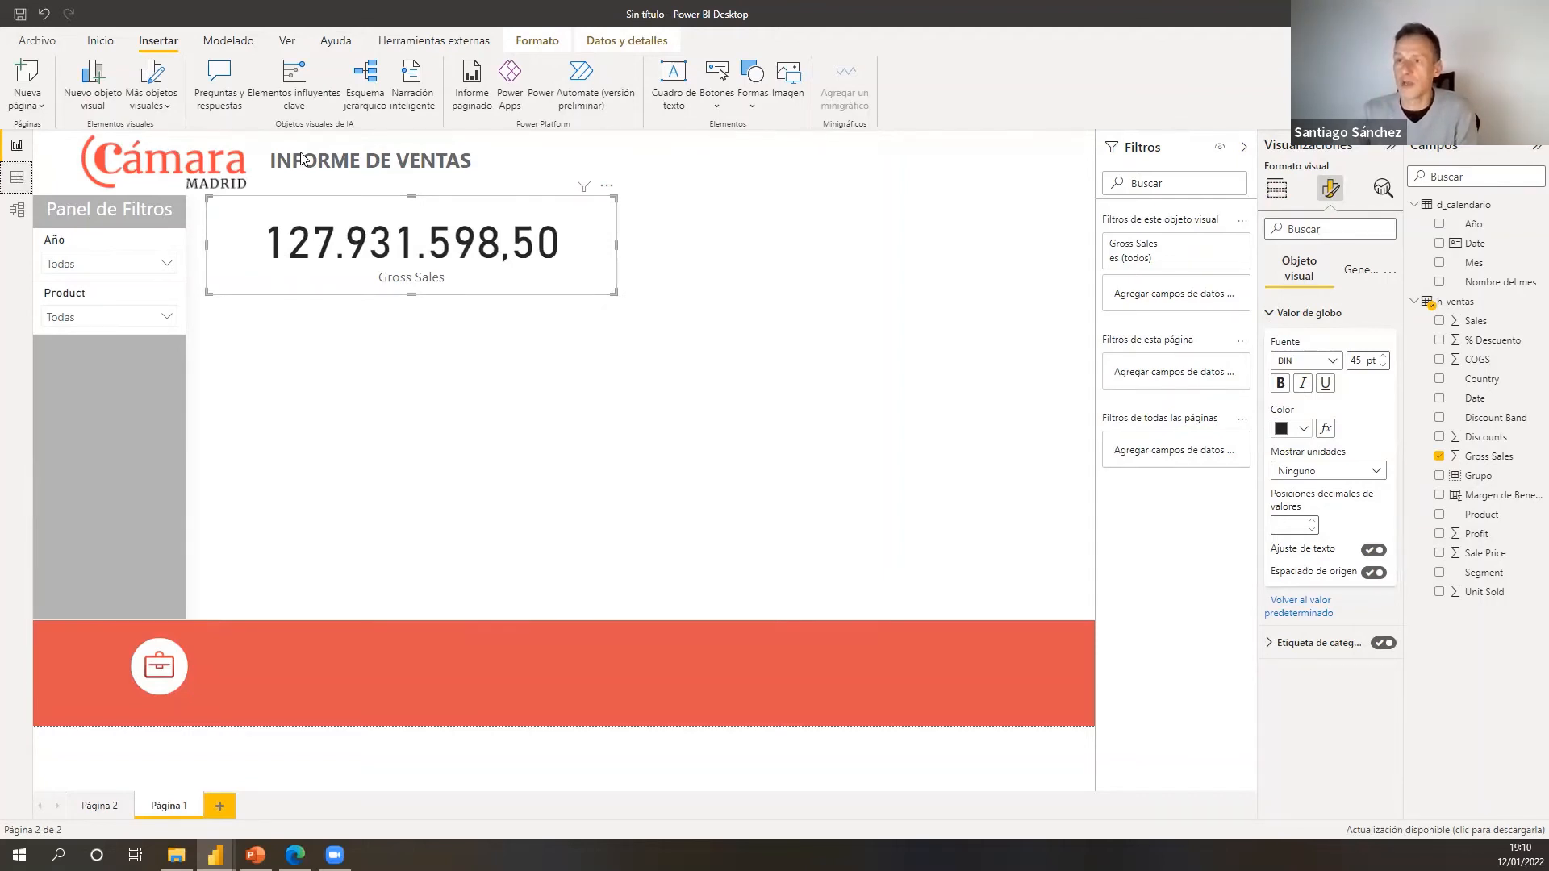
- Format the Gross Sales column of h_ventas as euro currency with 0 decimal places and return to the report page
click(17, 178)
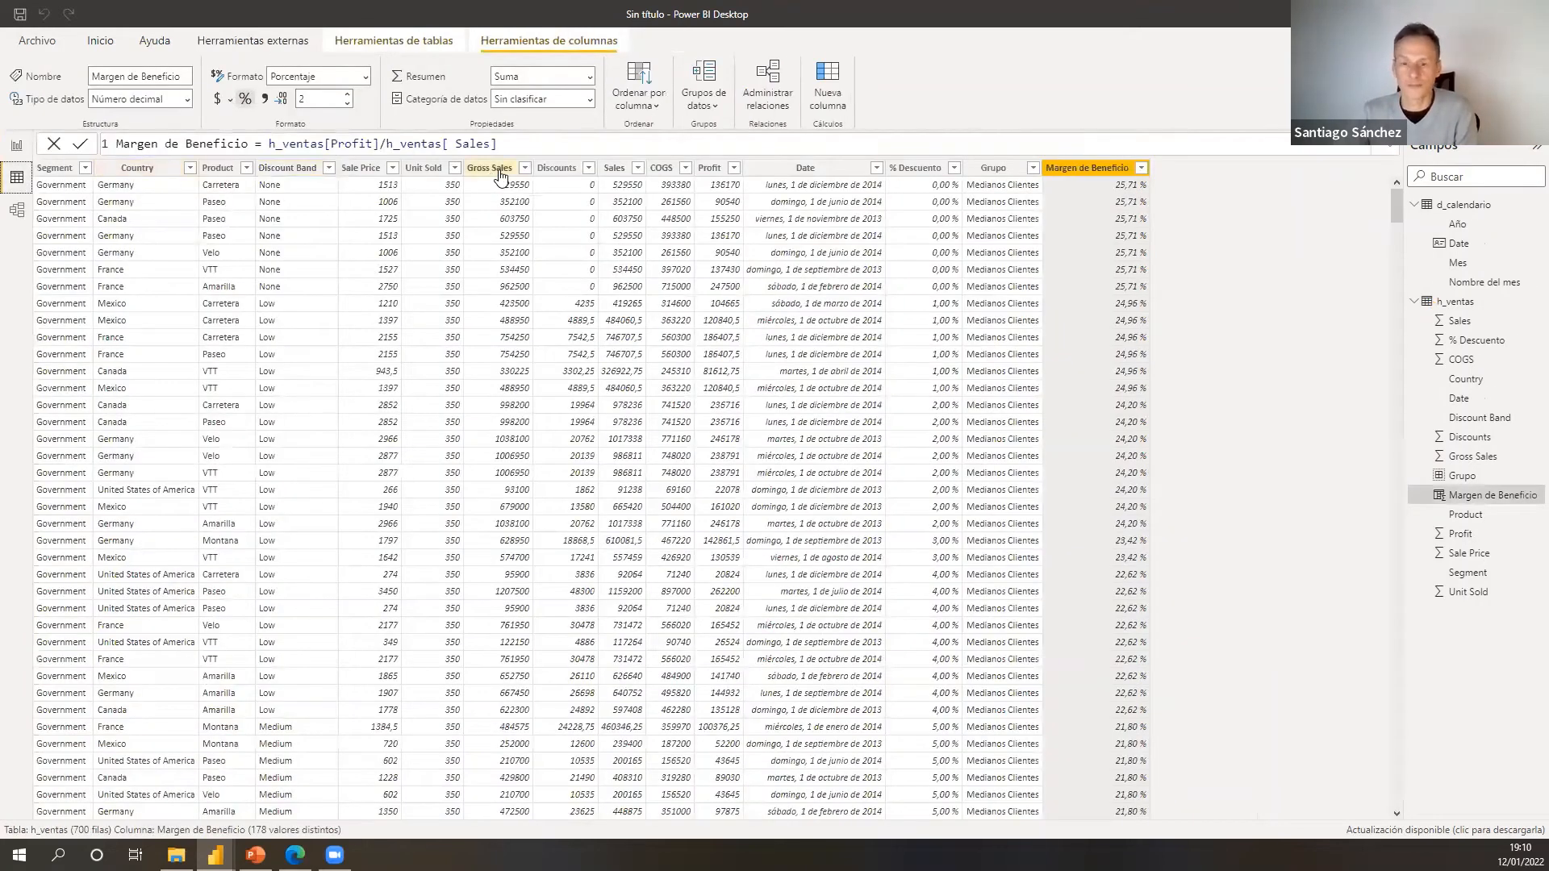
click(501, 176)
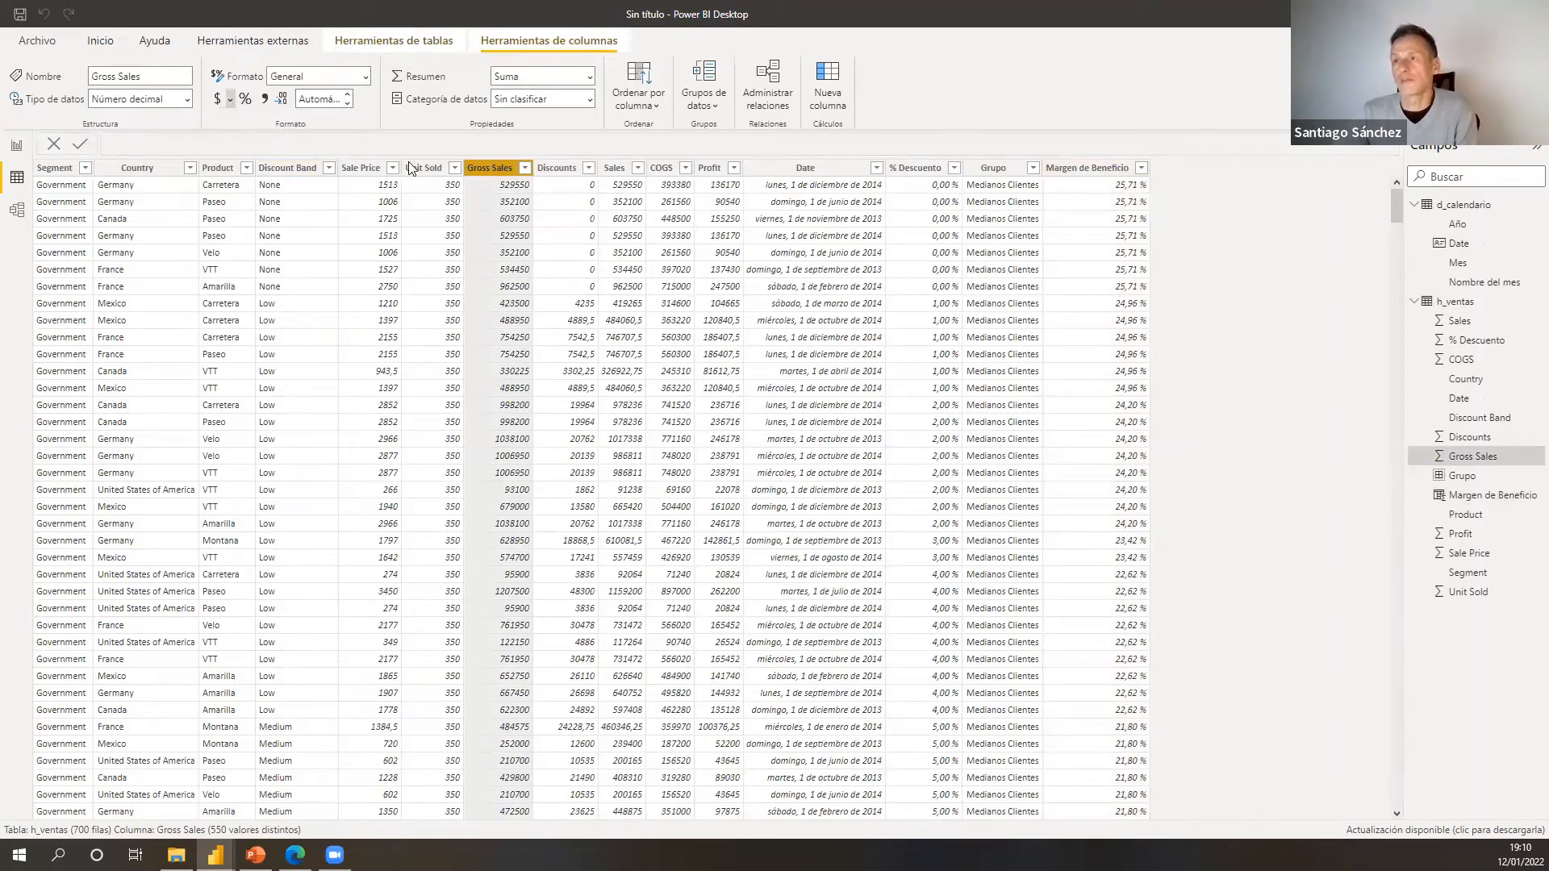
click(230, 98)
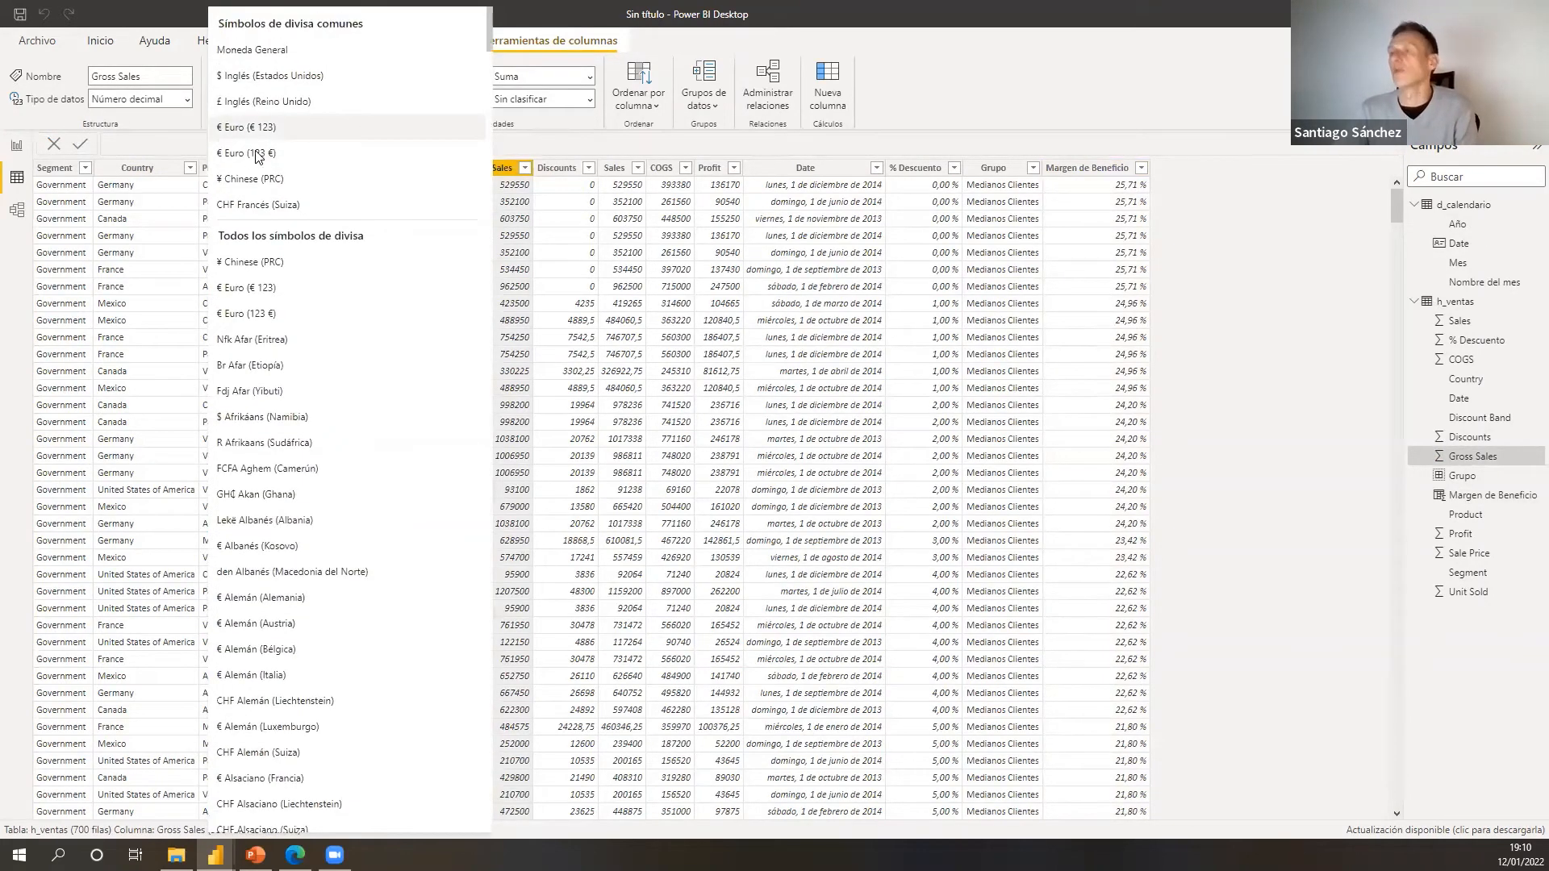
key(Escape)
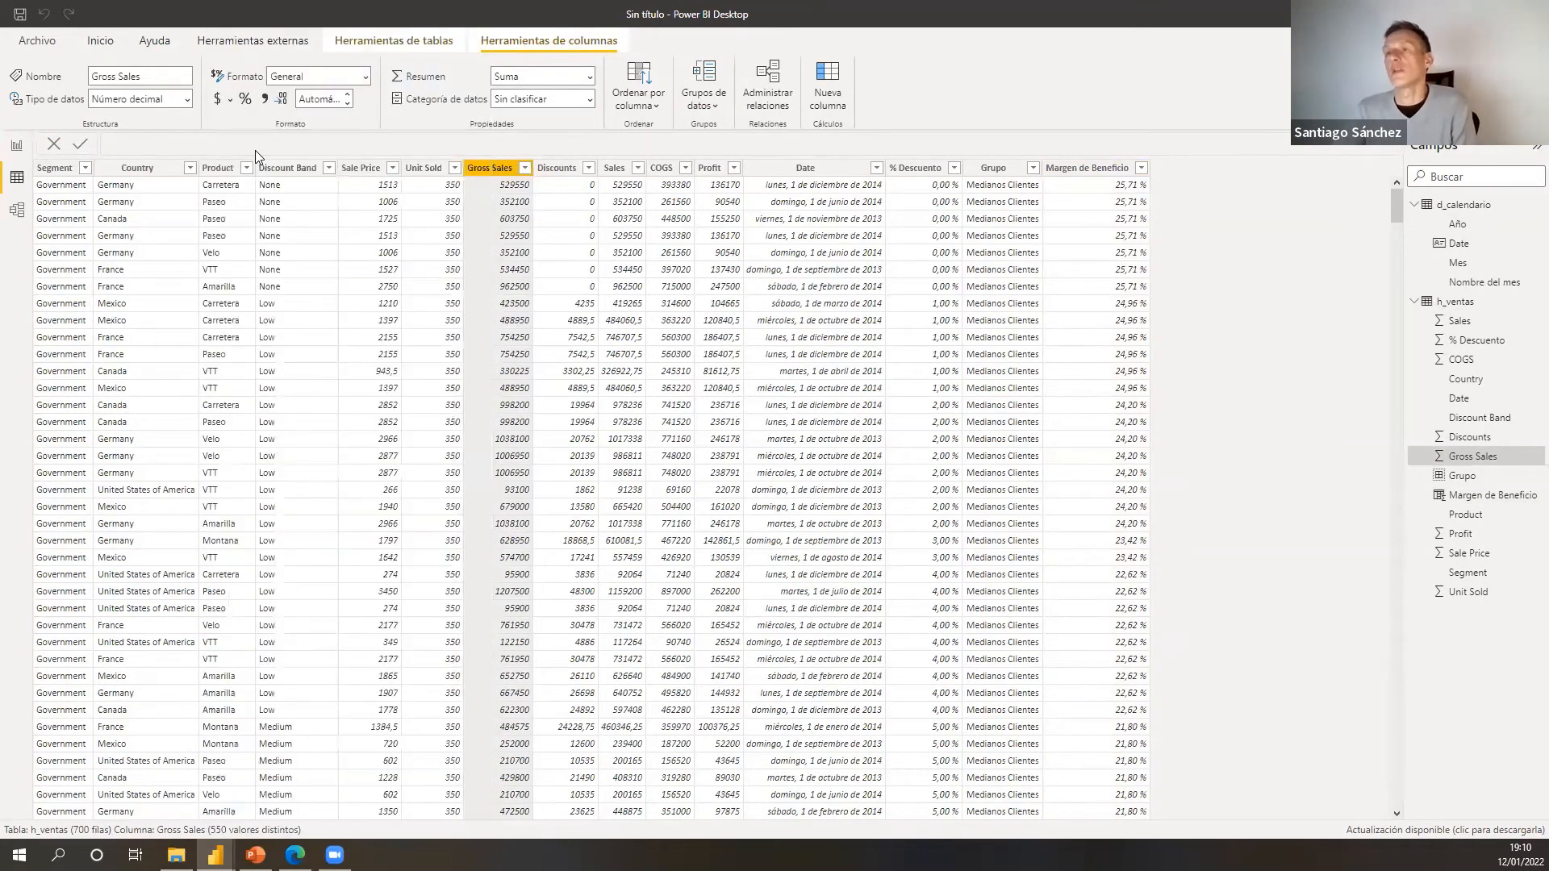
click(346, 107)
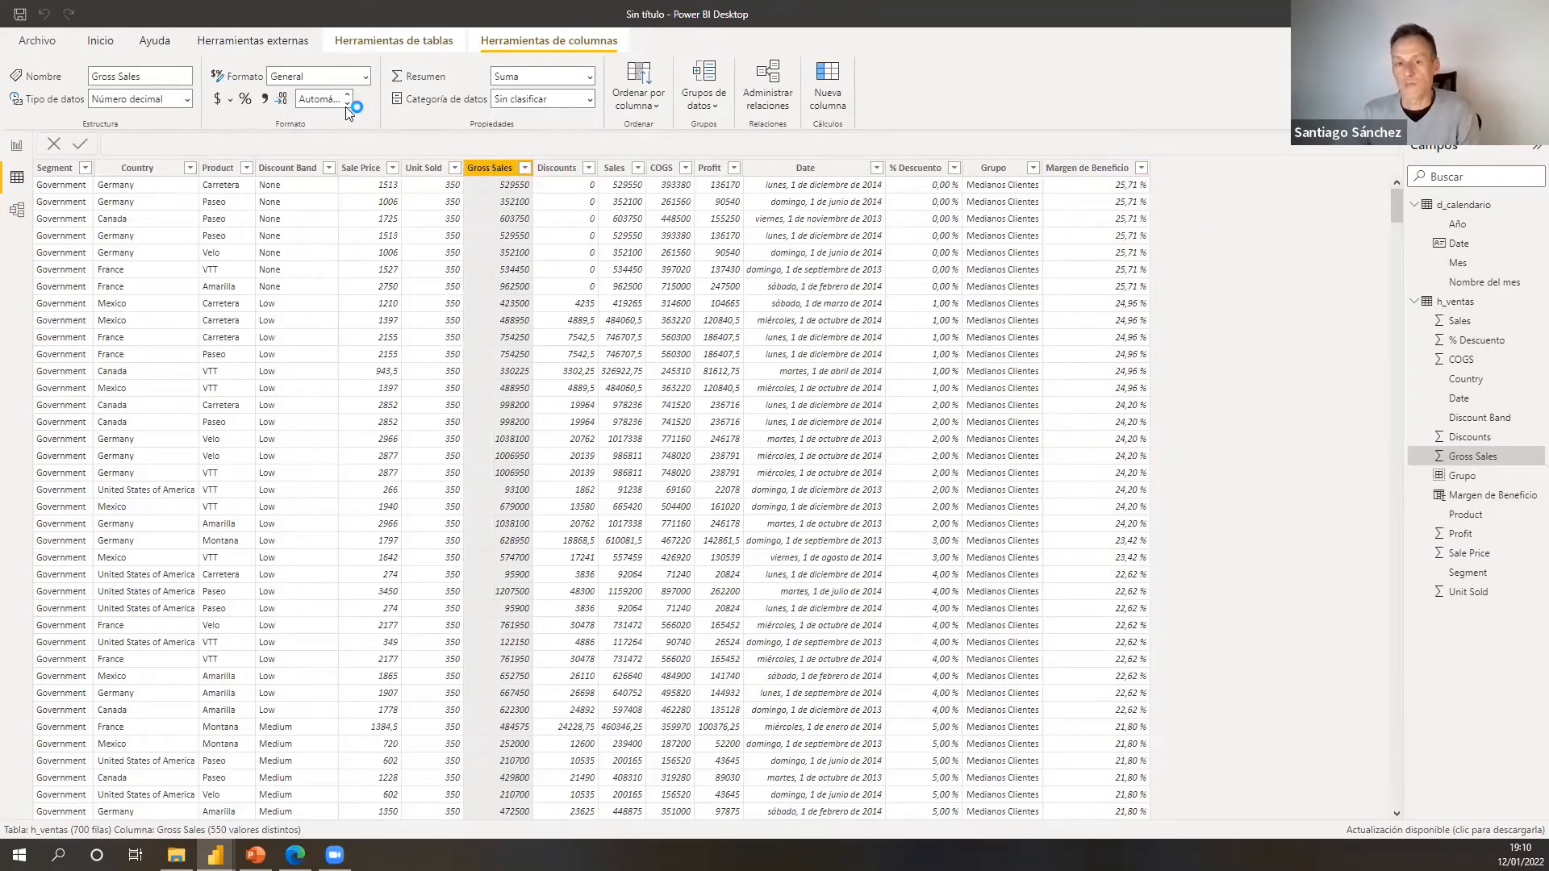
click(348, 108)
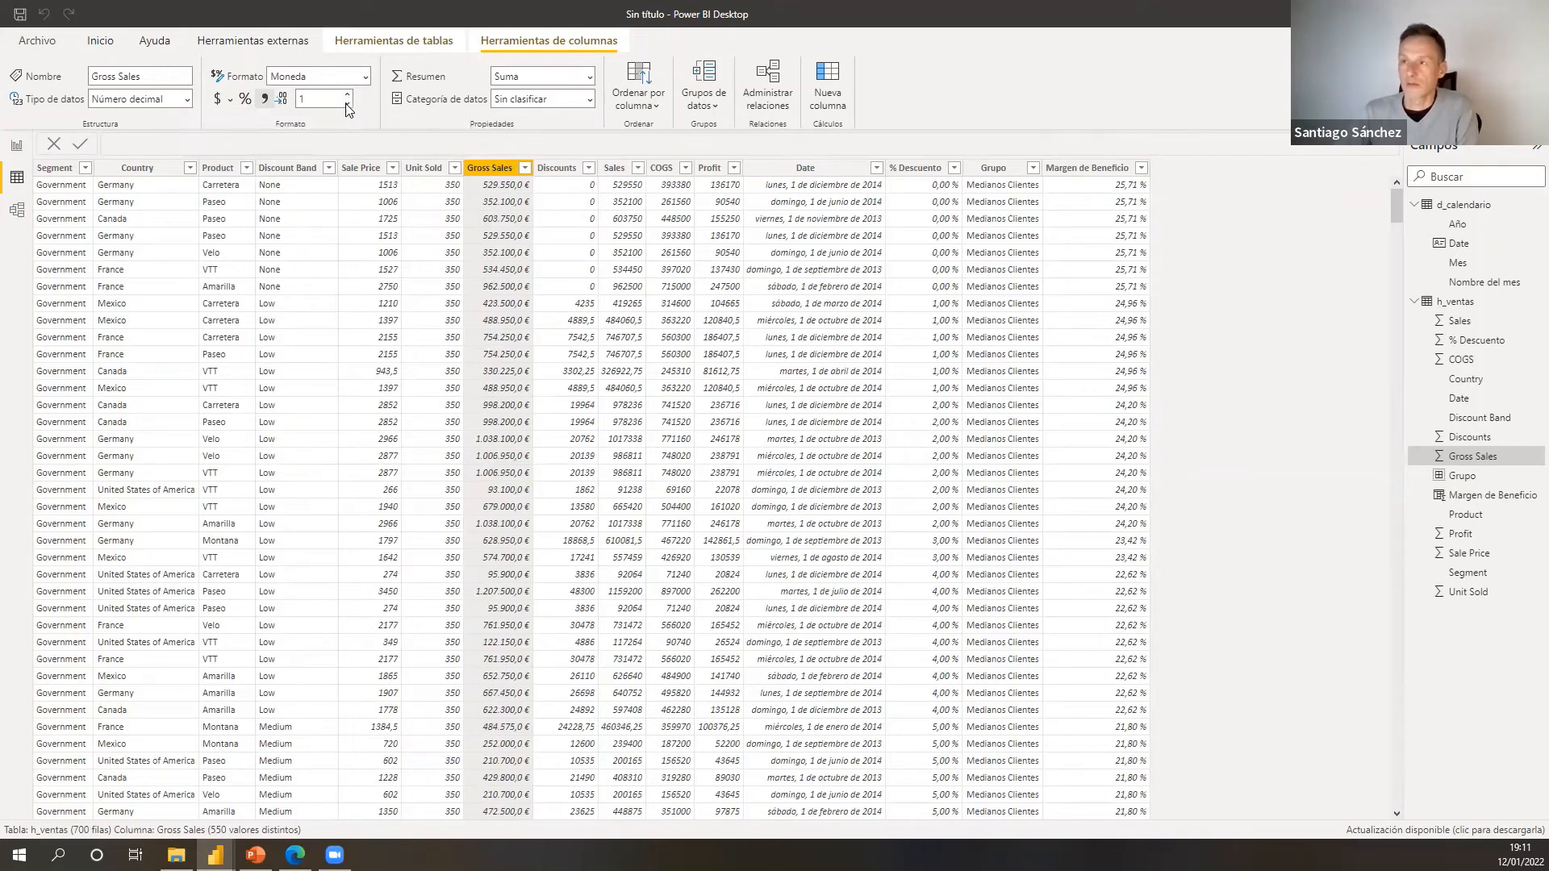
click(20, 150)
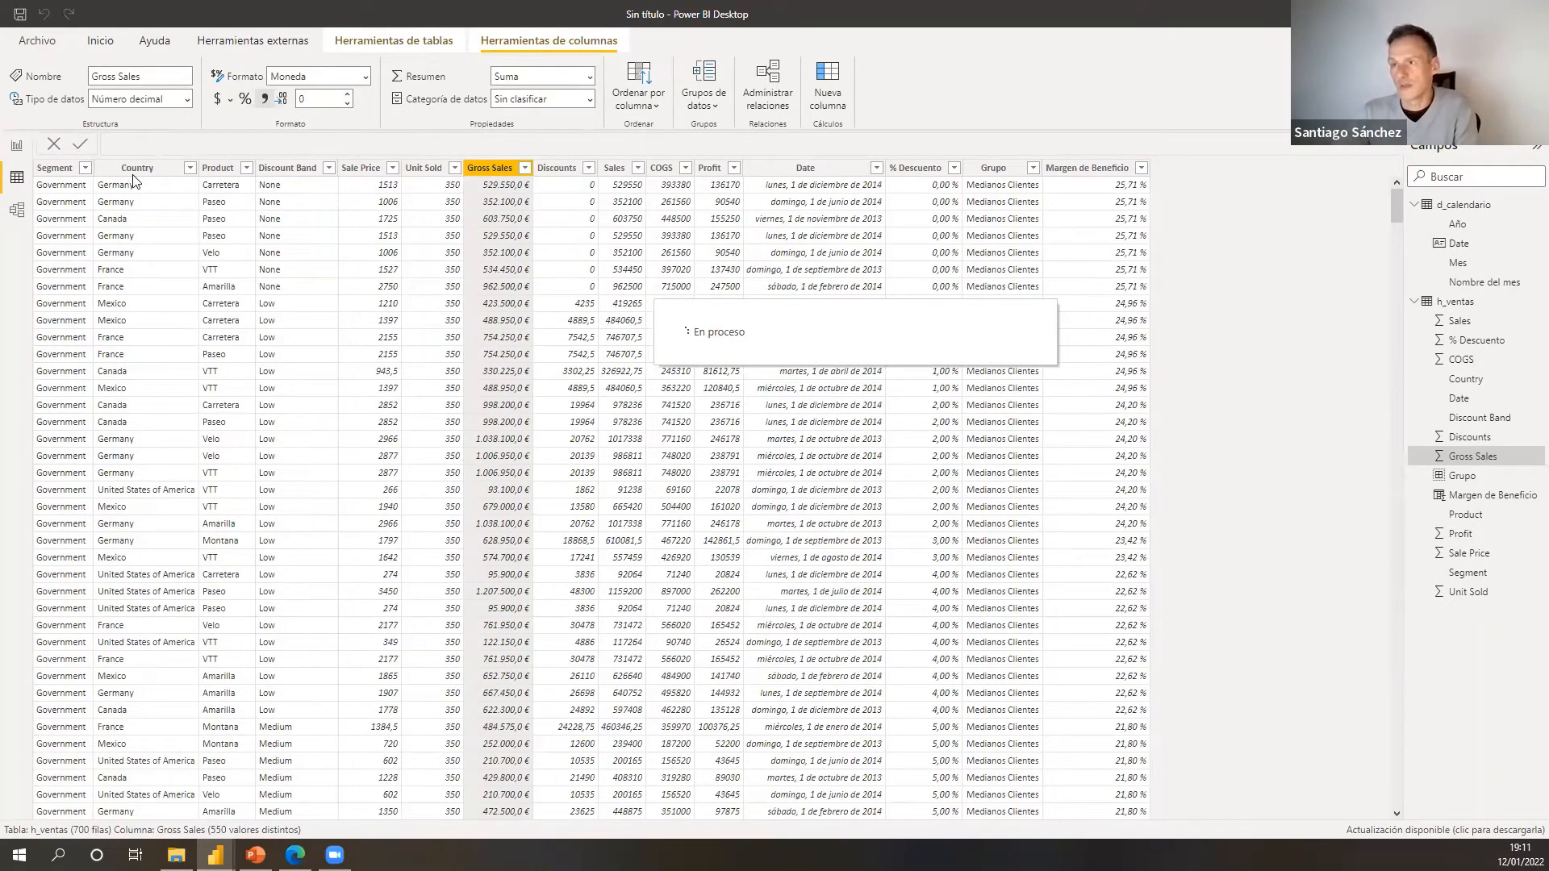
click(17, 148)
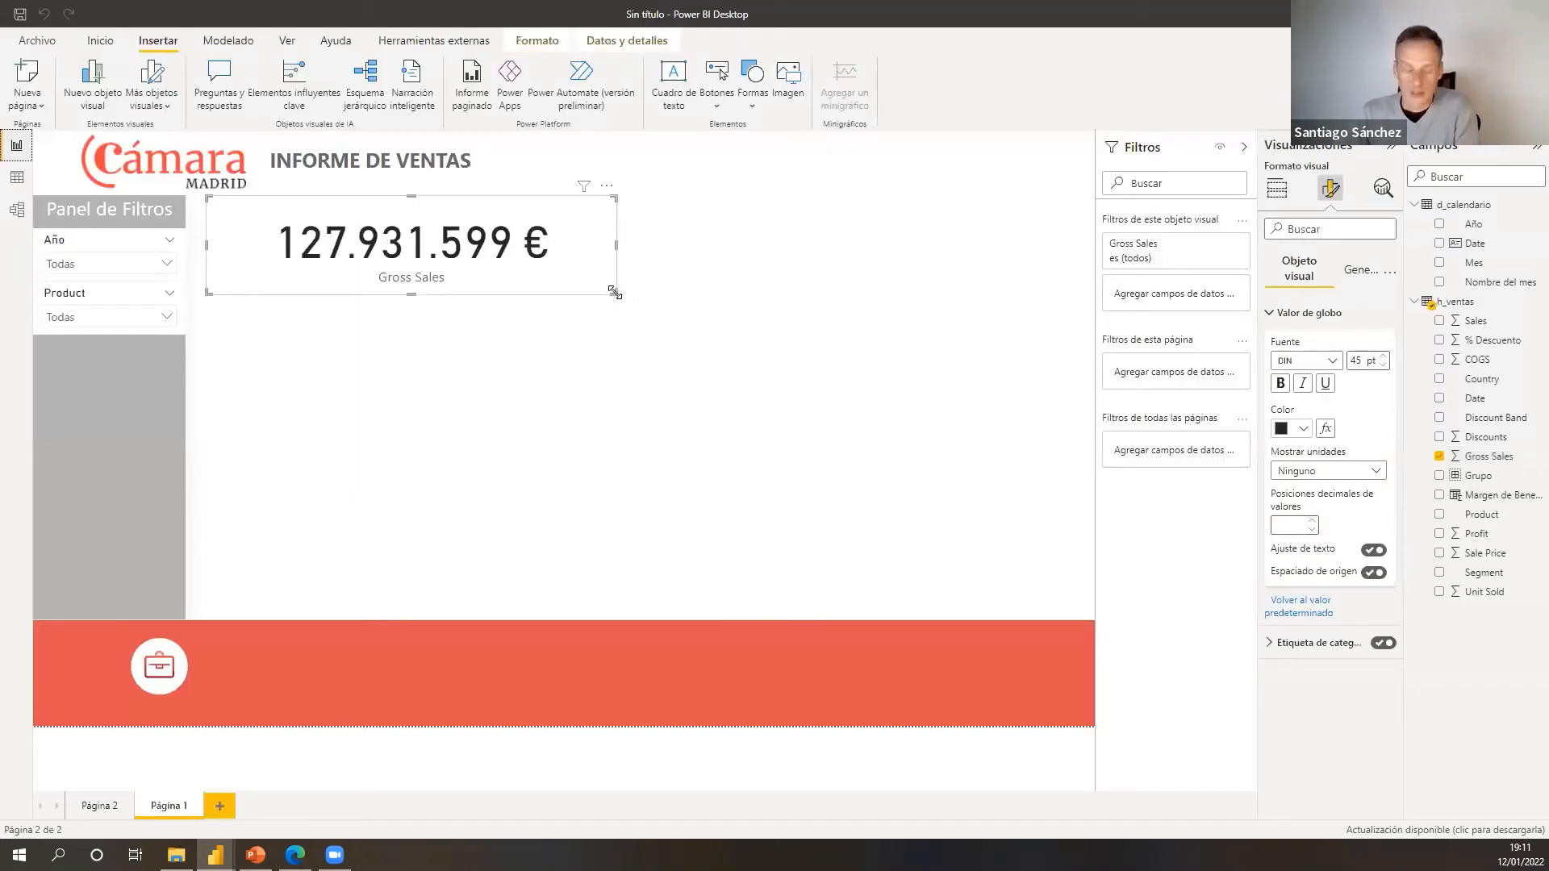
- Set the Gross Sales card's callout value font size to 20 pt and shrink the card around the smaller text
click(1369, 360)
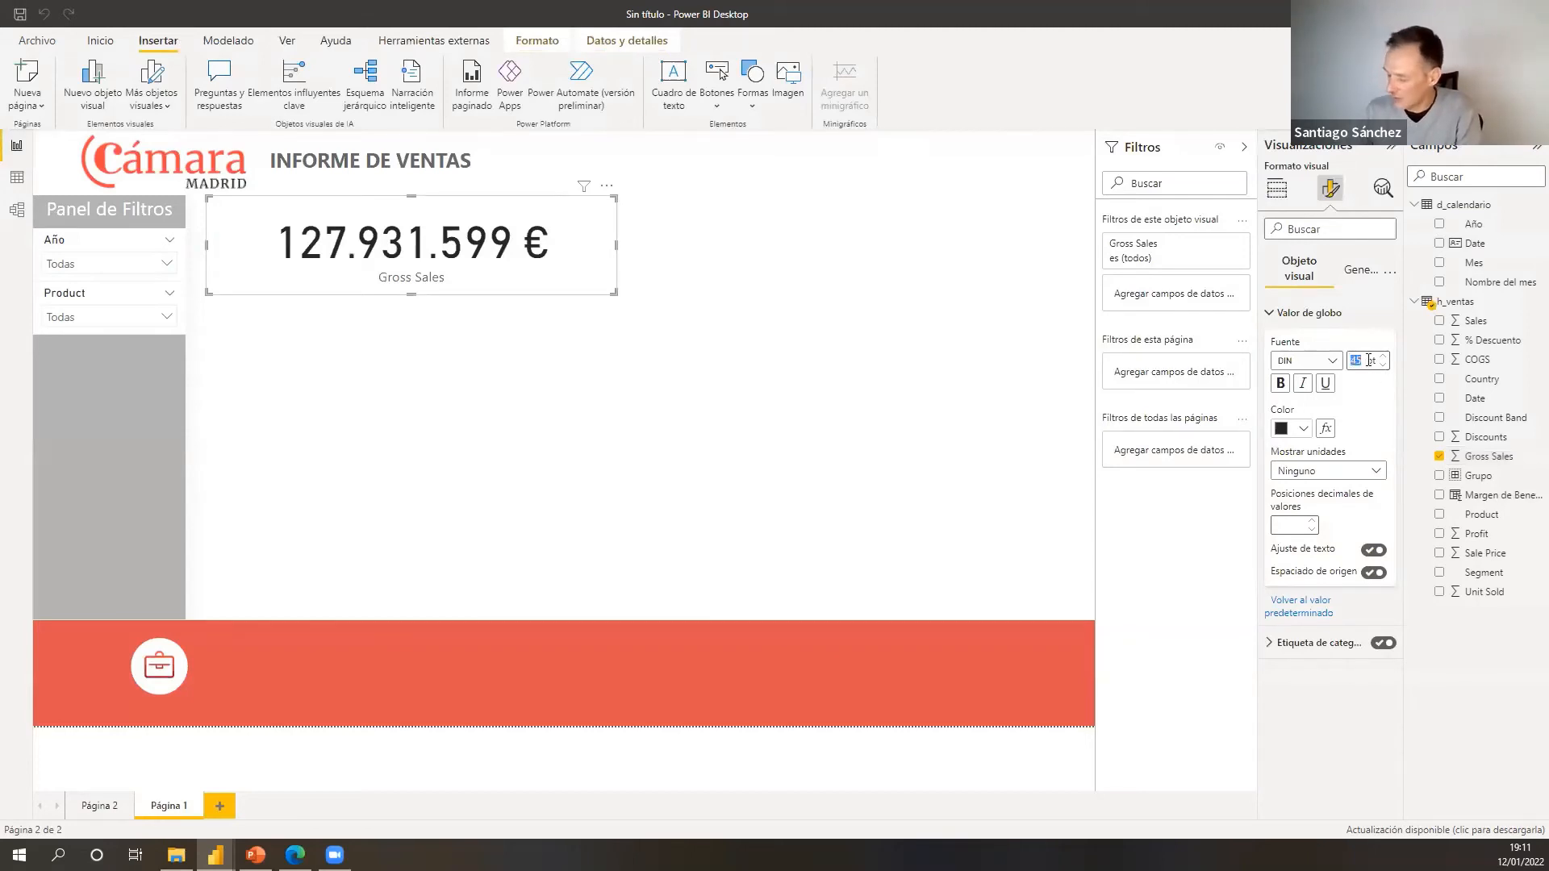
text(20)
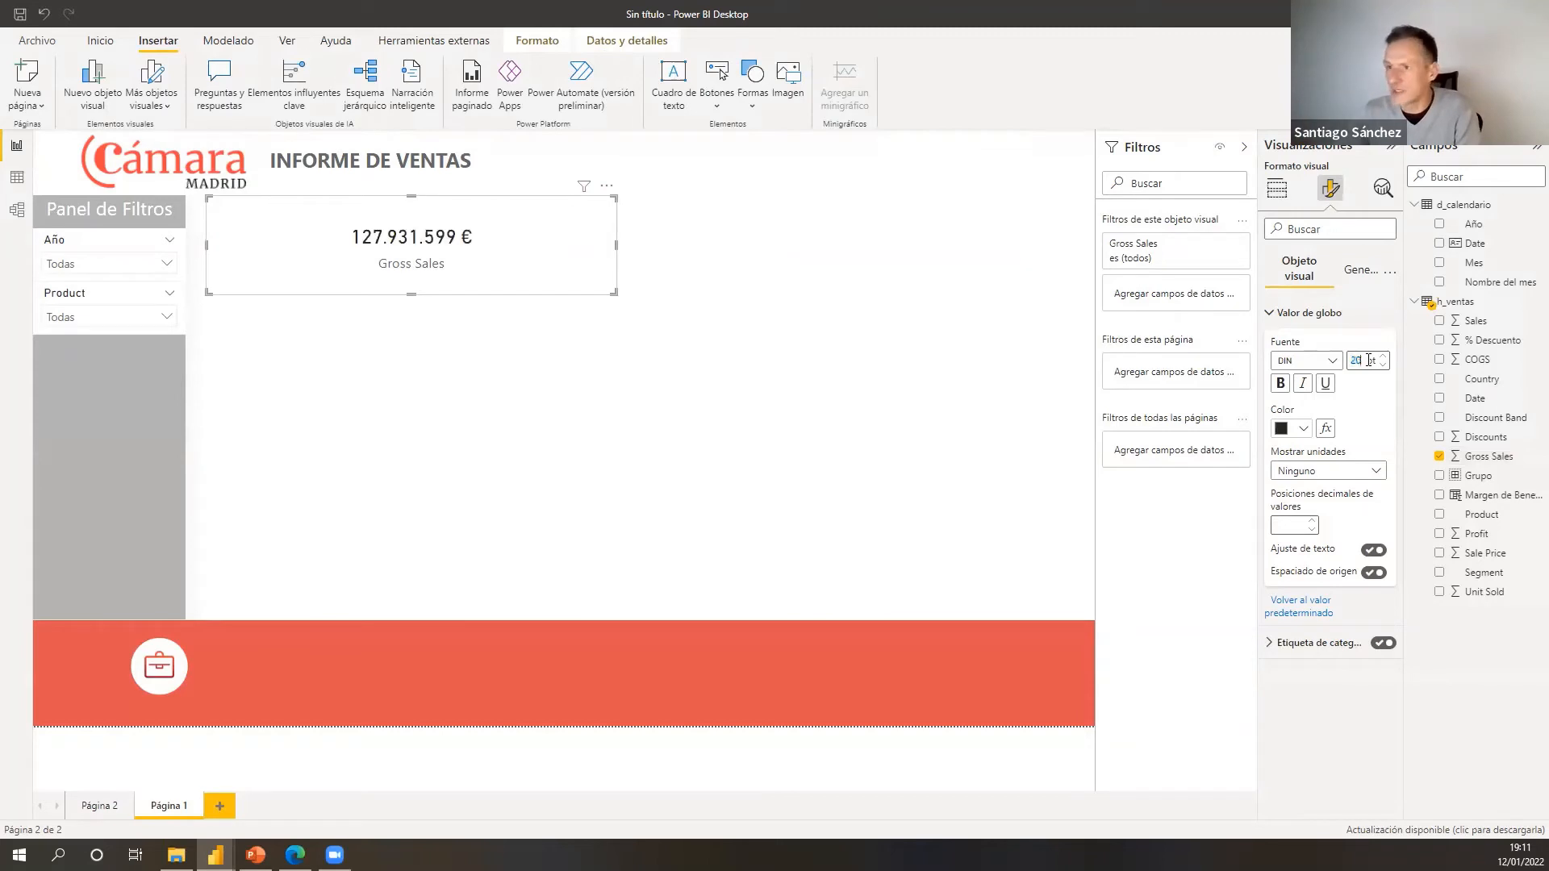
drag(613, 293, 457, 276)
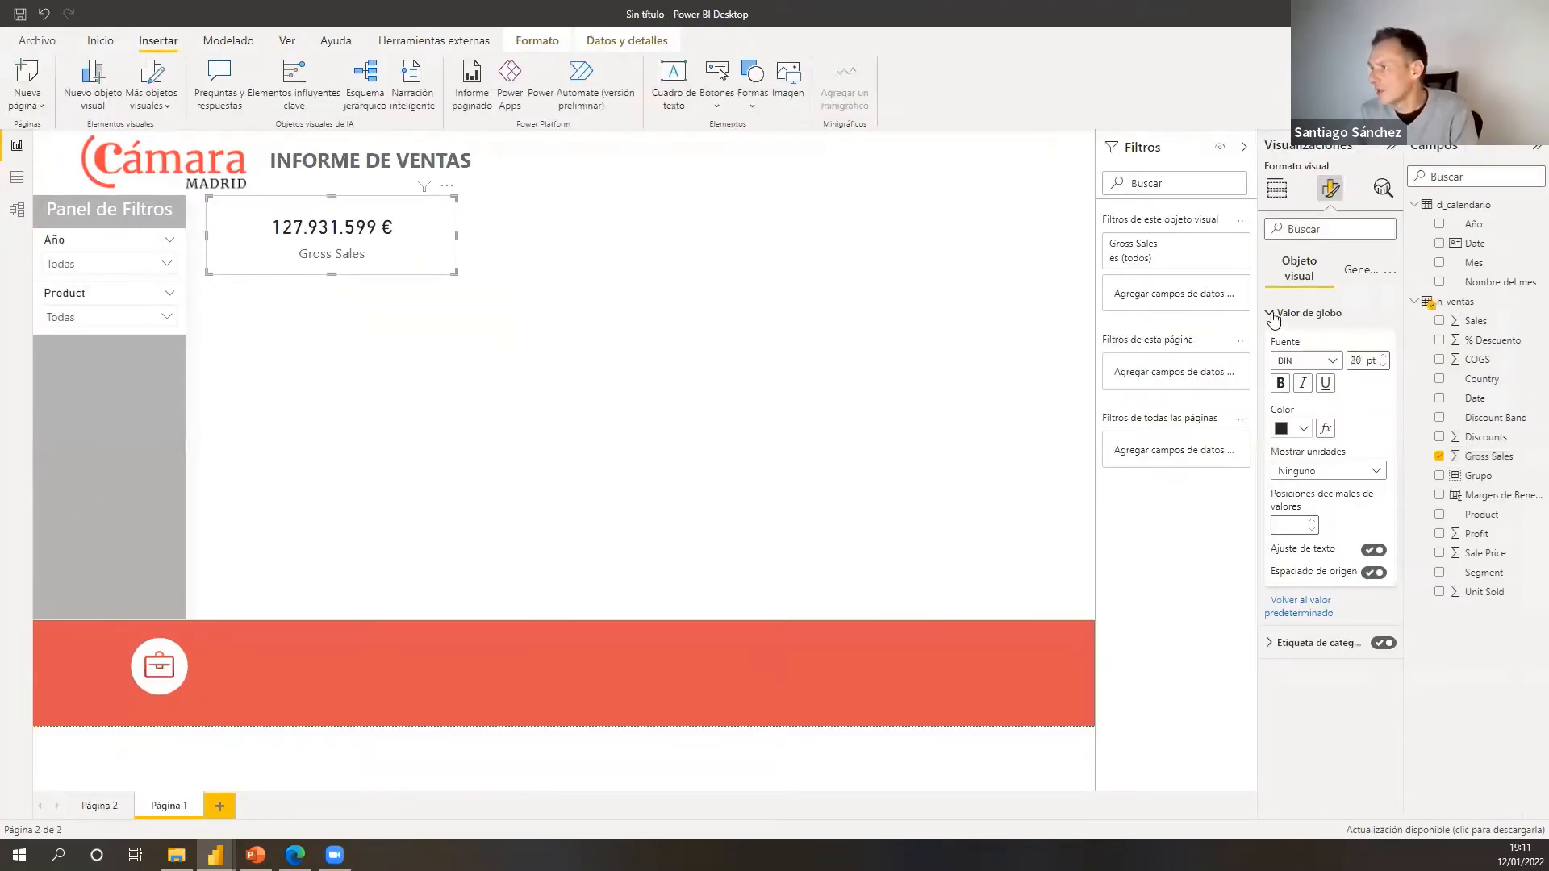
- Enable the shadow and a visual border with rounded corners on the Gross Sales card
click(1272, 314)
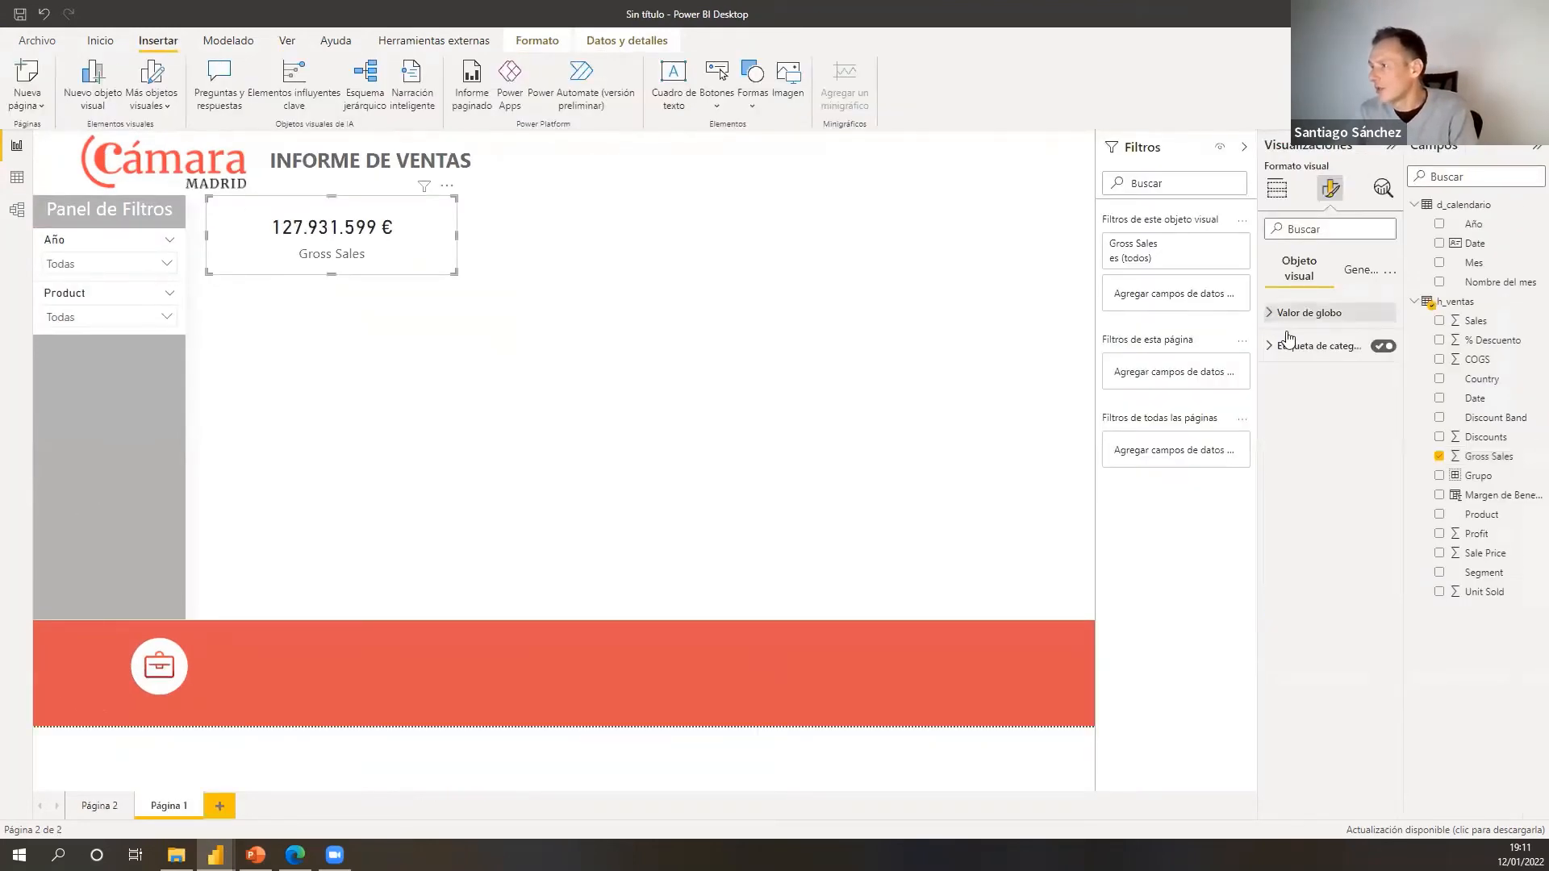
click(1364, 271)
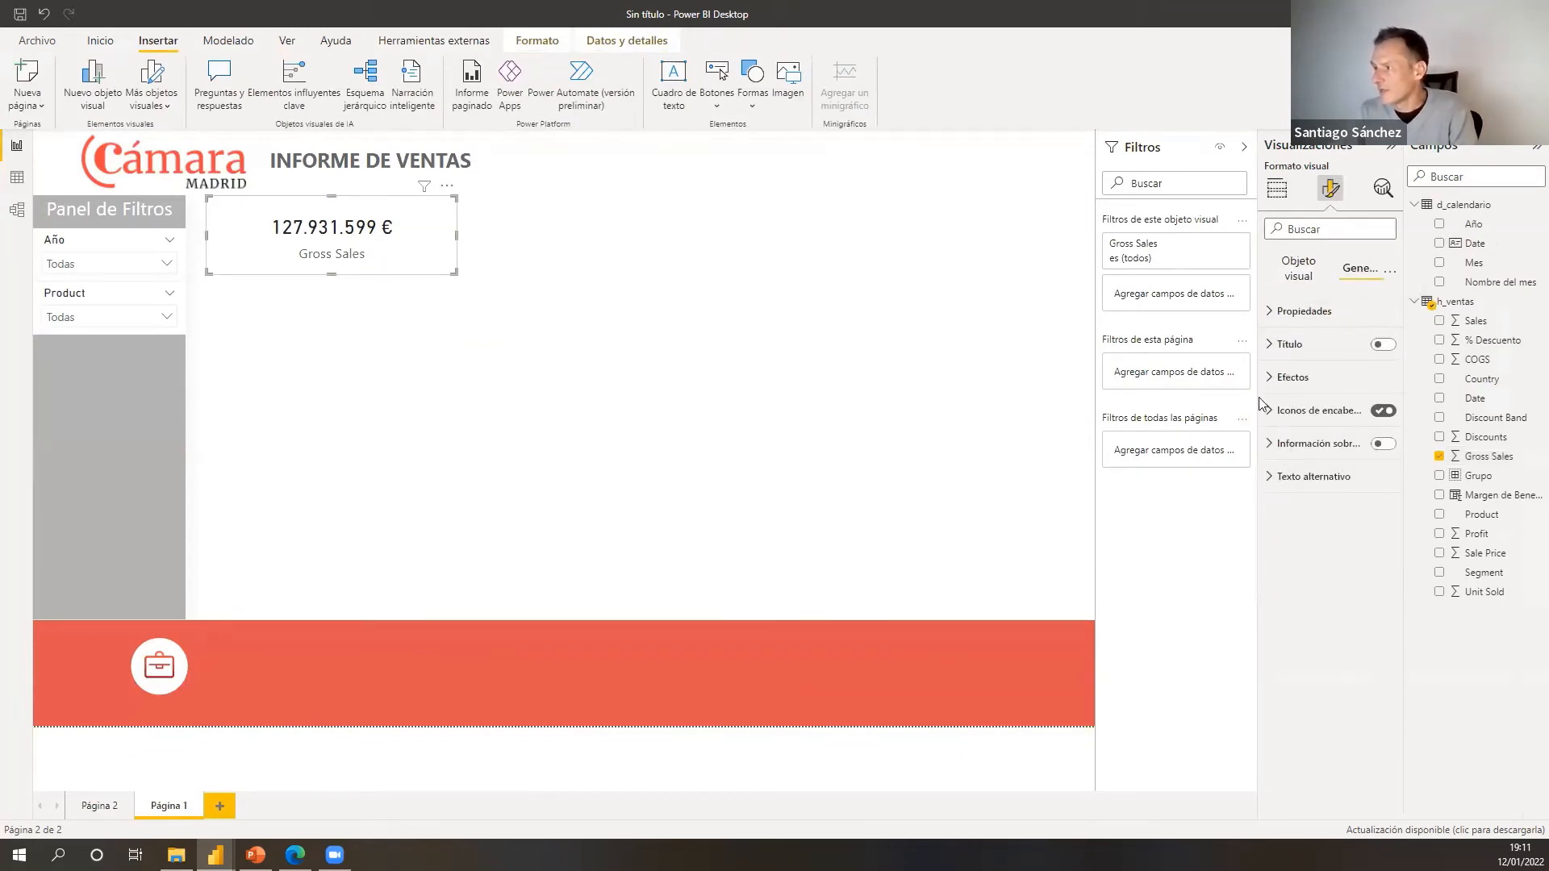
click(1273, 379)
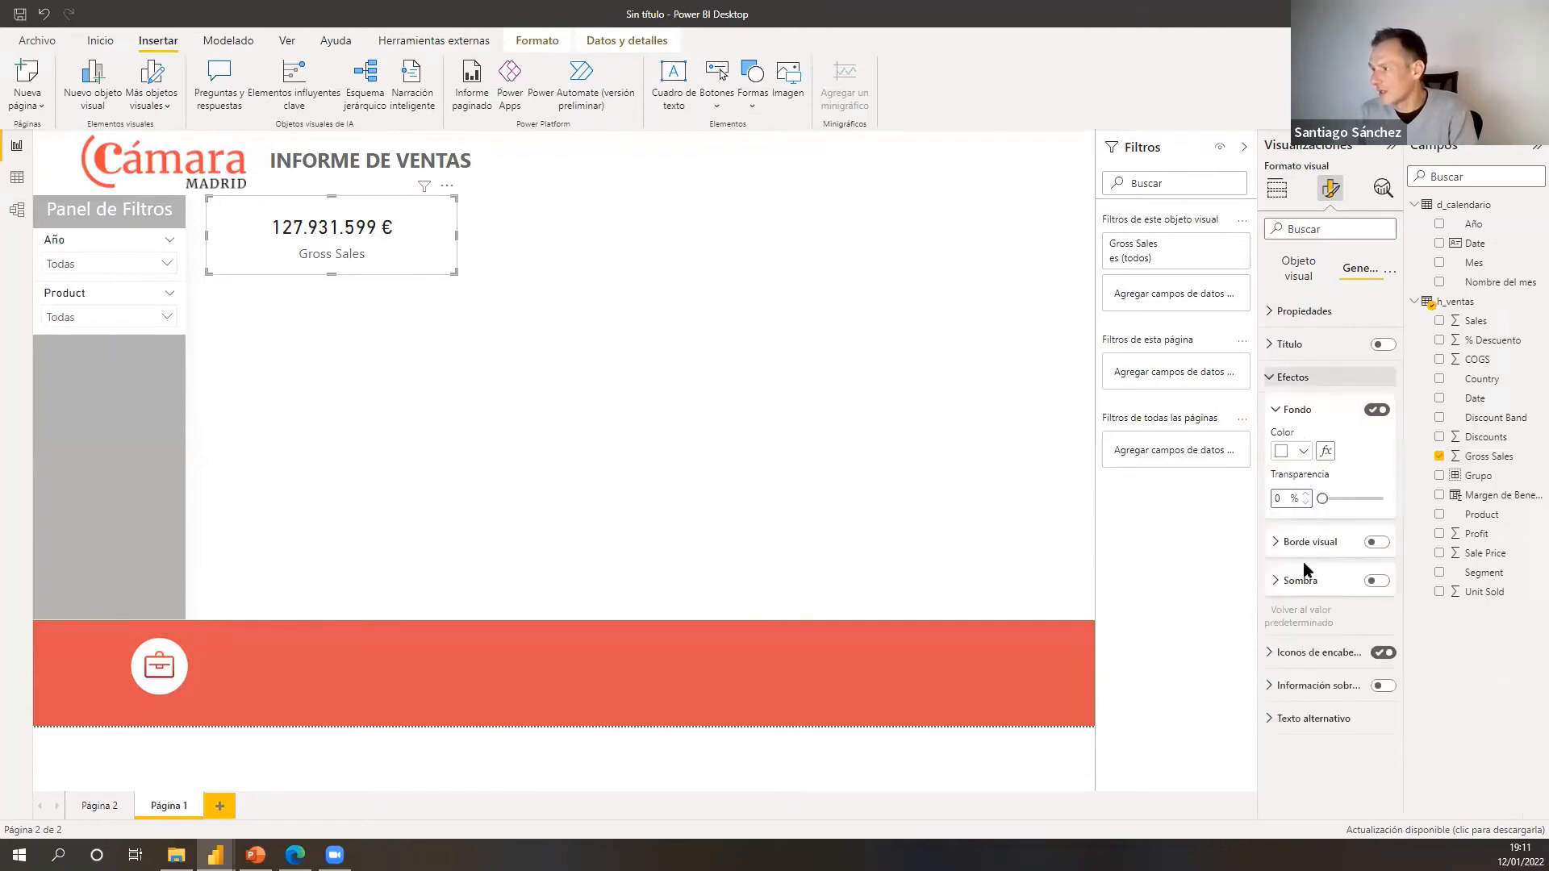
click(1373, 581)
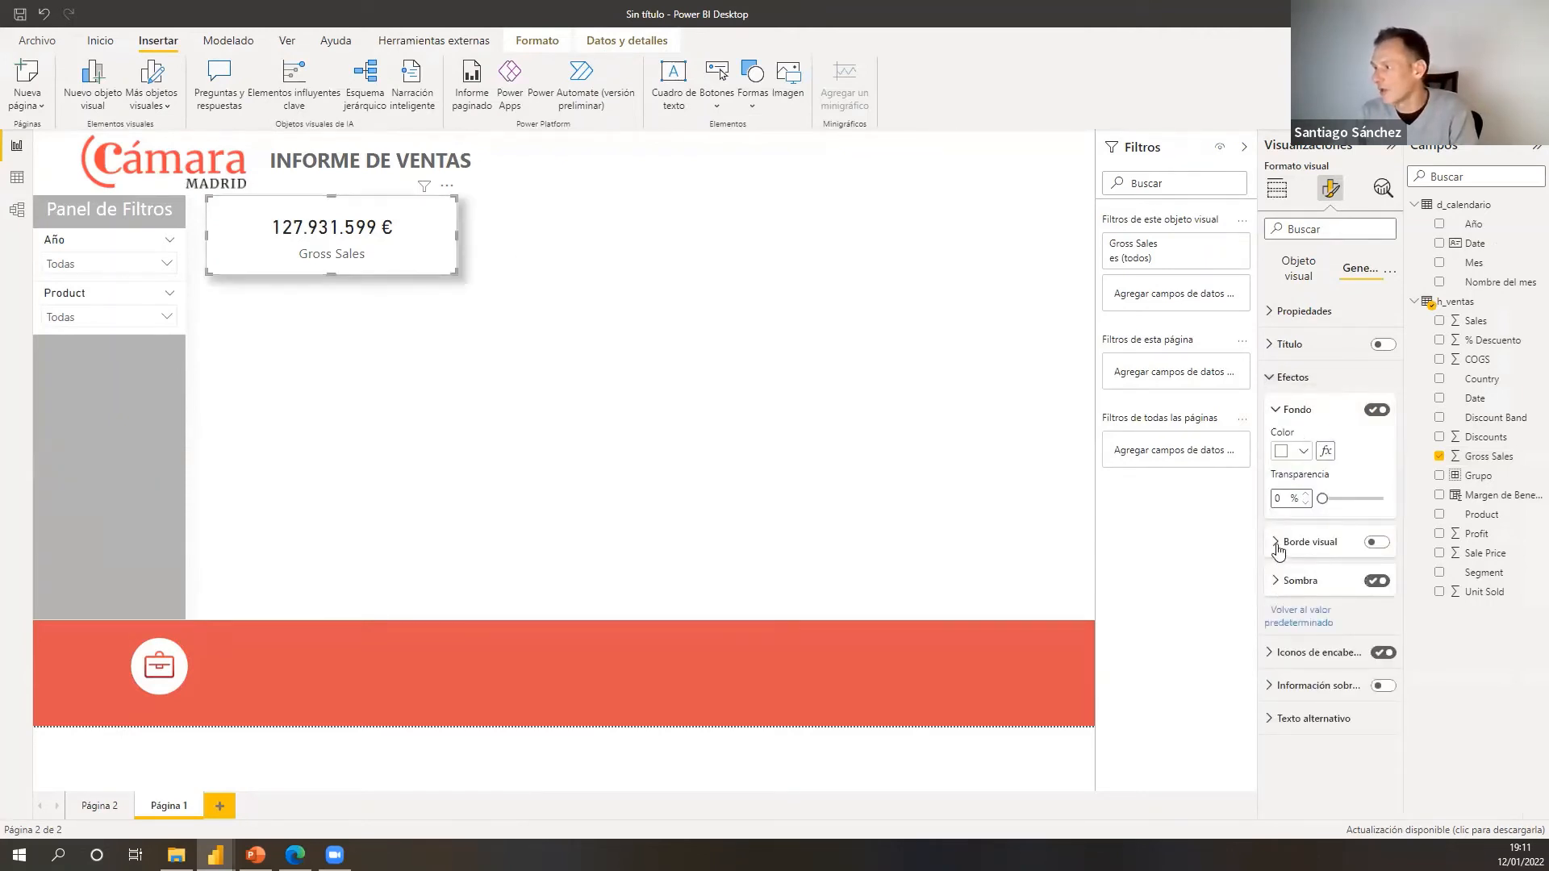
click(1378, 543)
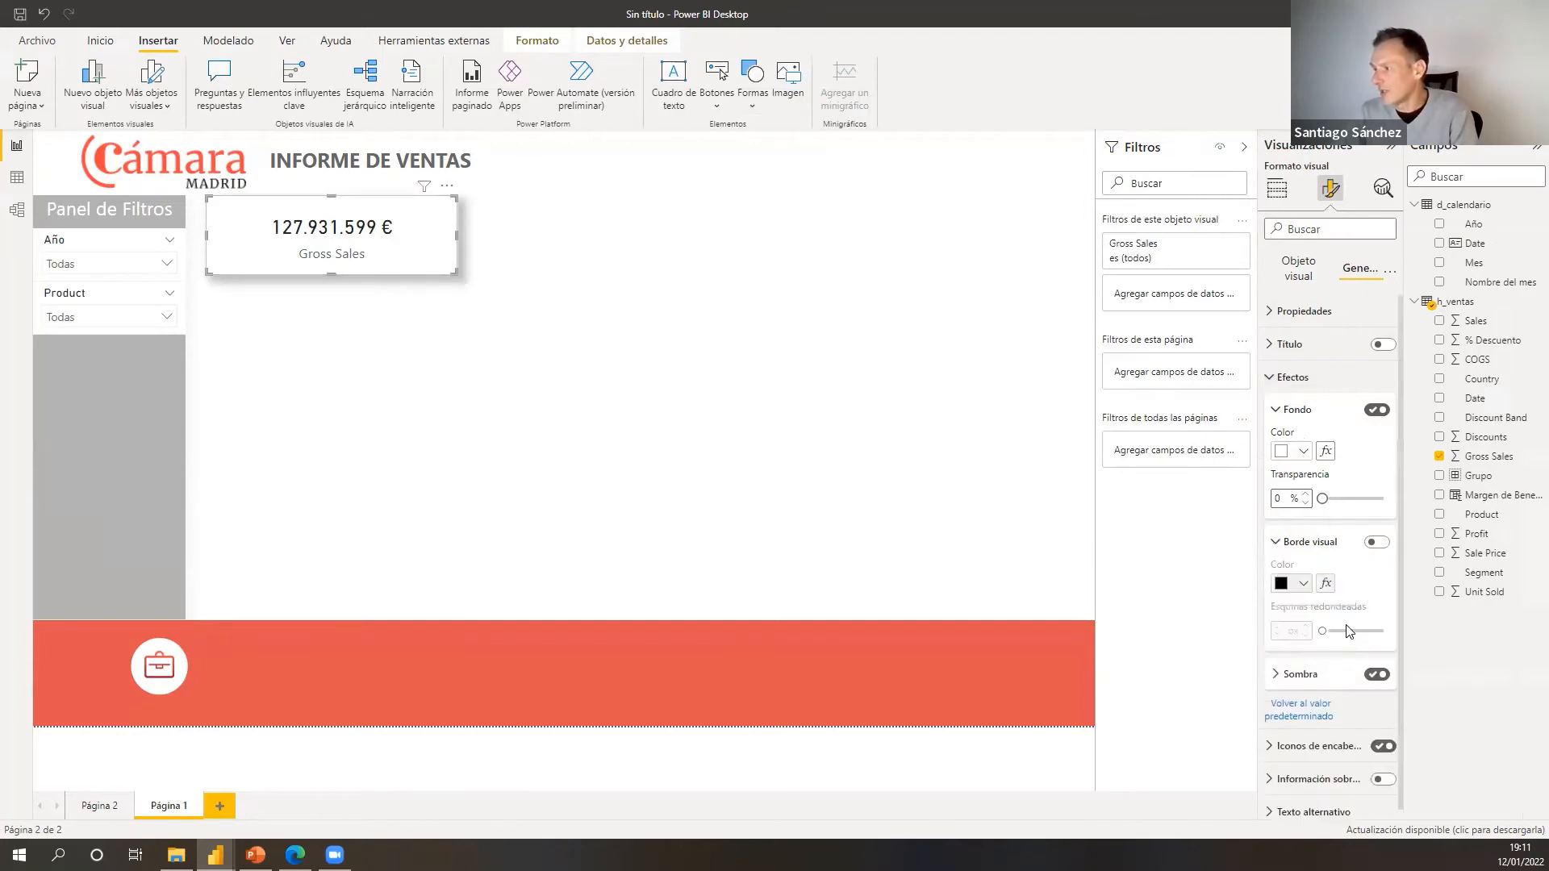
- Narrow the Gross Sales card, keeping enough height for both the figure and its label
click(452, 277)
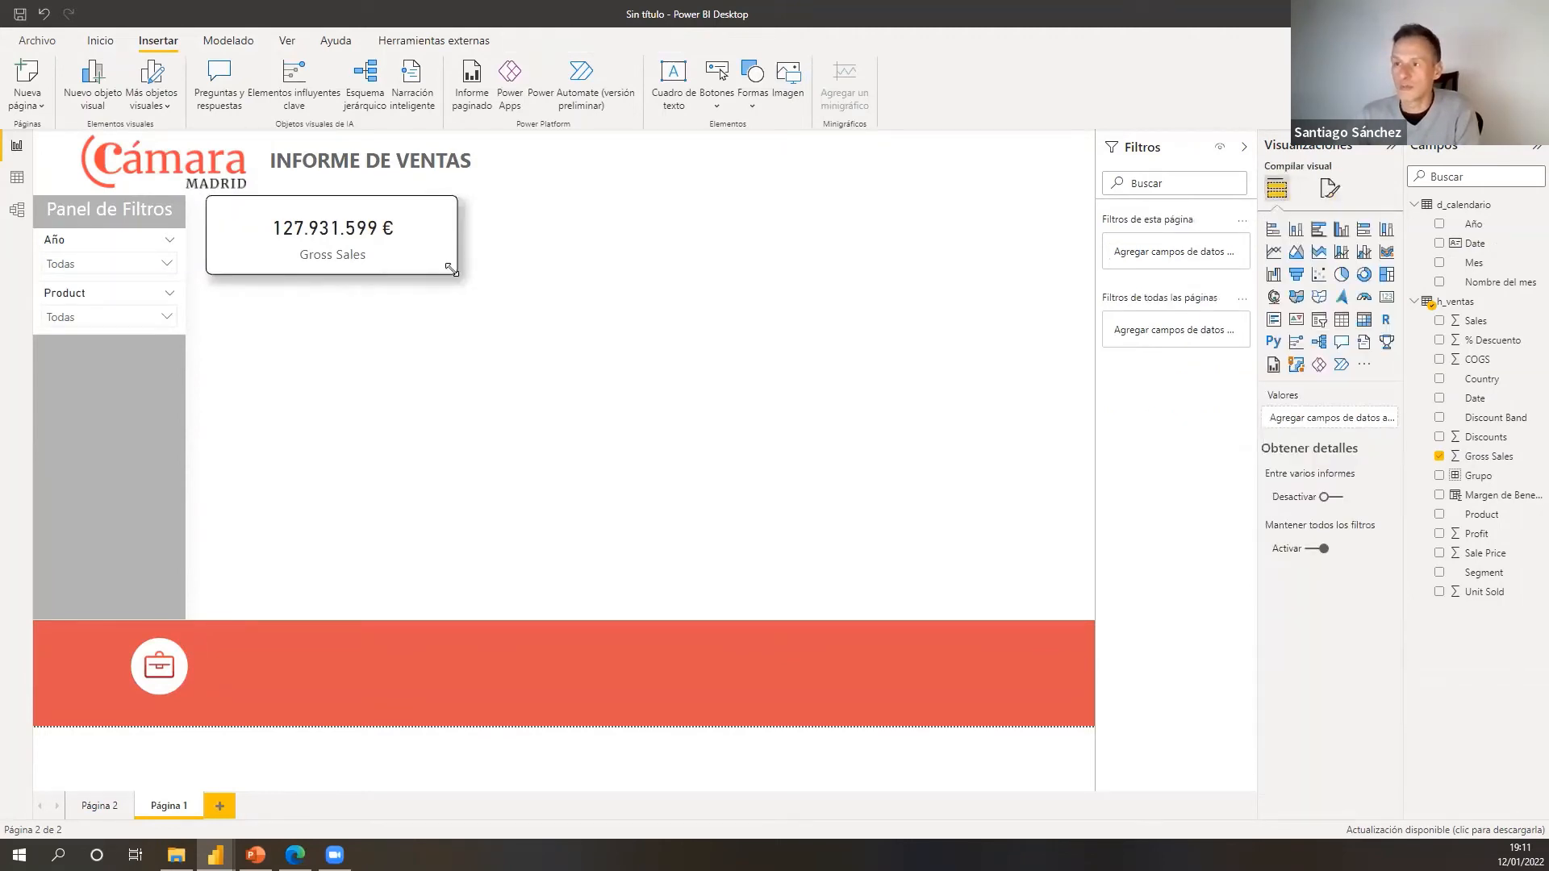
drag(454, 272, 408, 277)
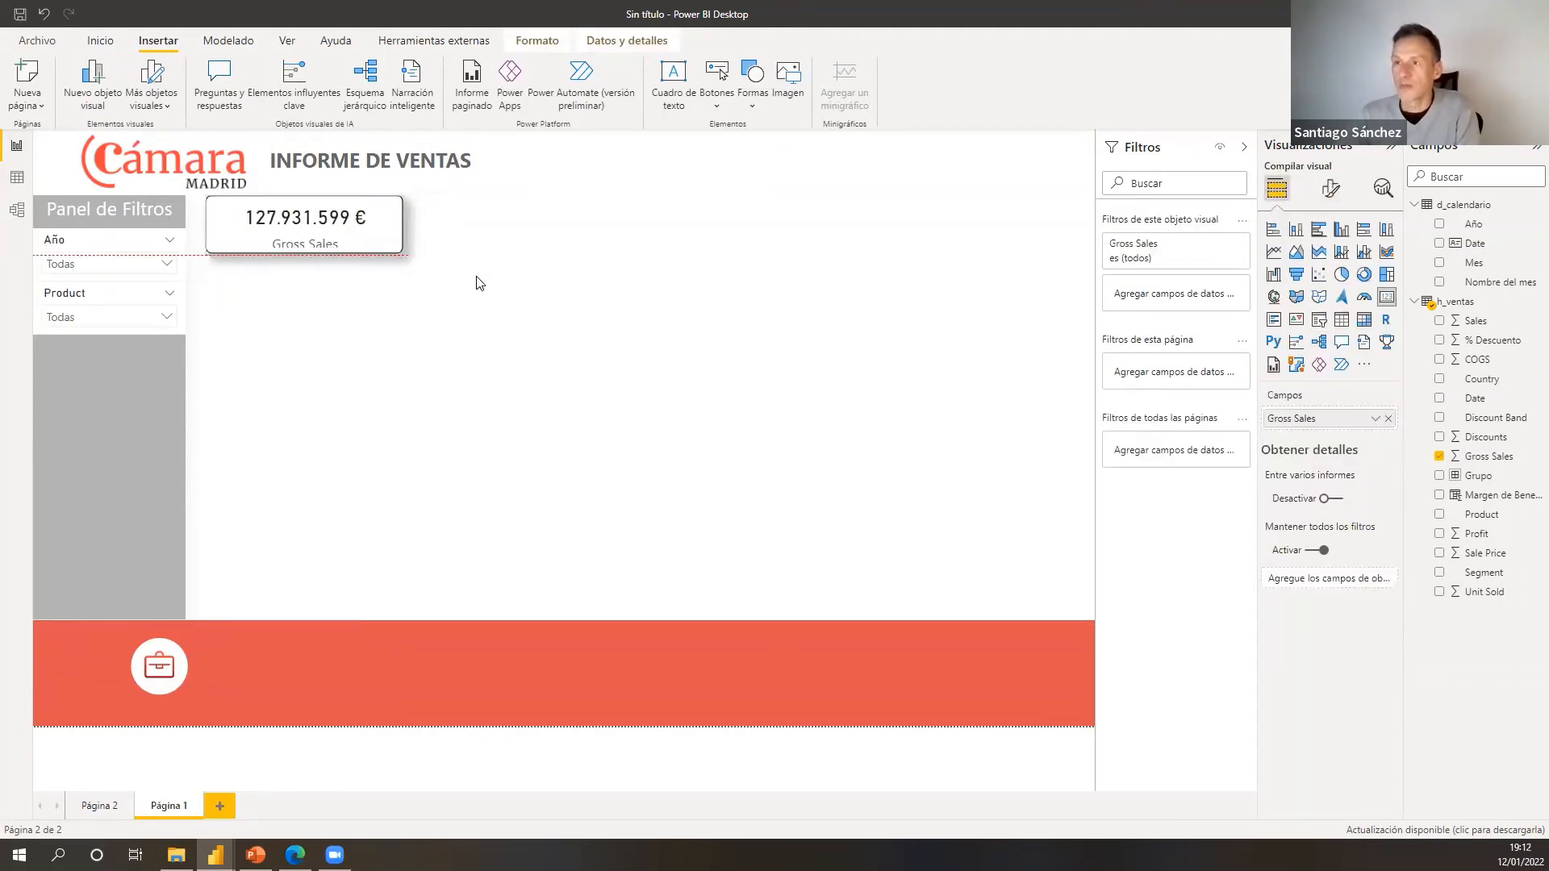
click(509, 407)
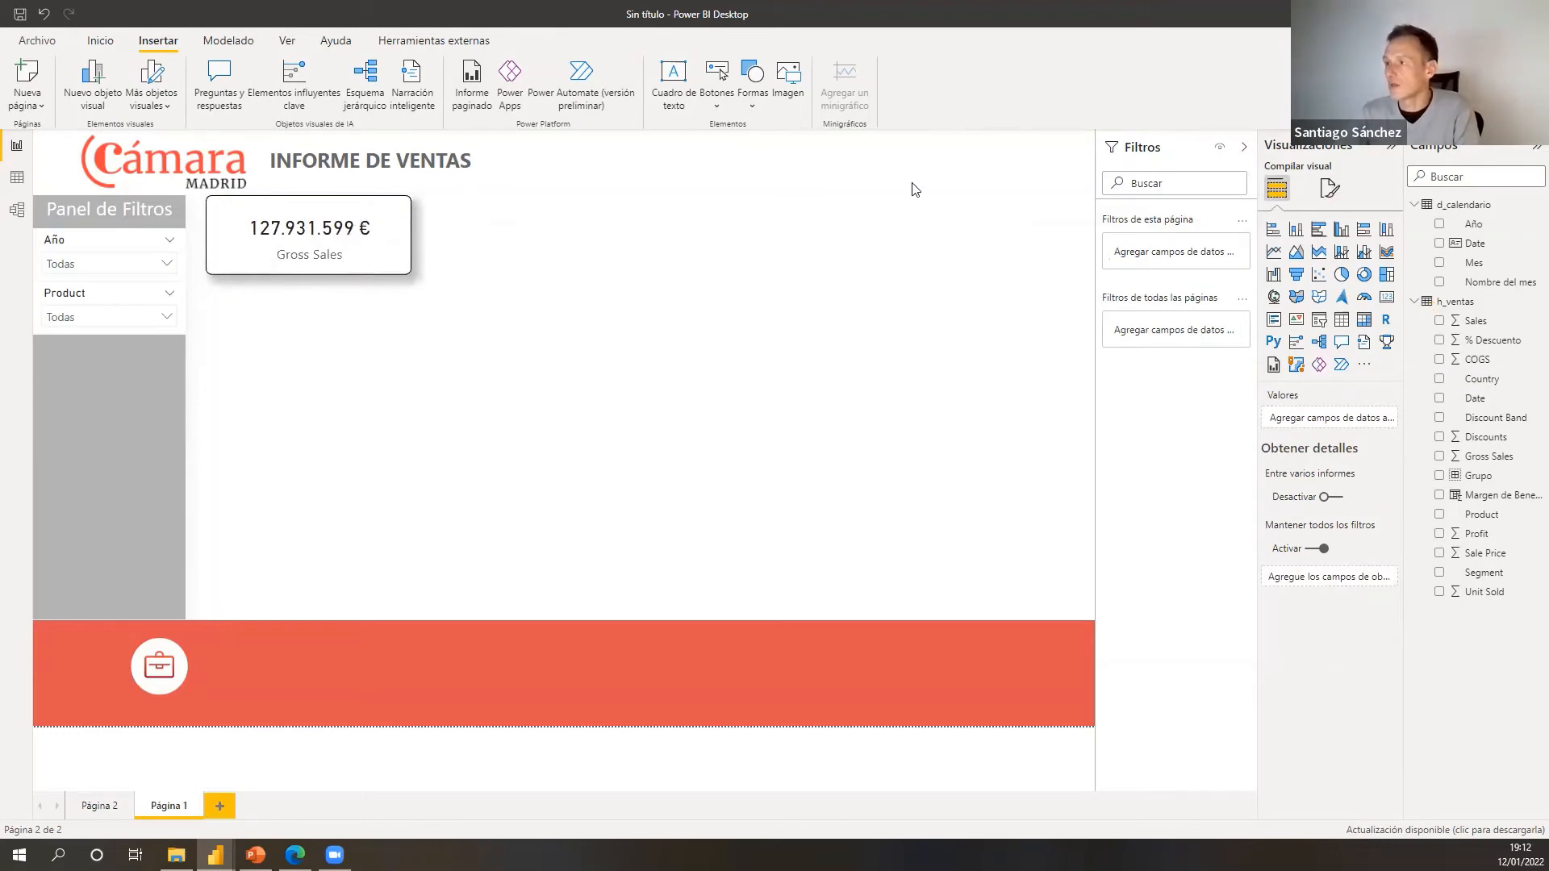
- Duplicate the Gross Sales card beside the original, following the finished report, and replace the copy's field with Margen de Beneficio
key(alt+Tab)
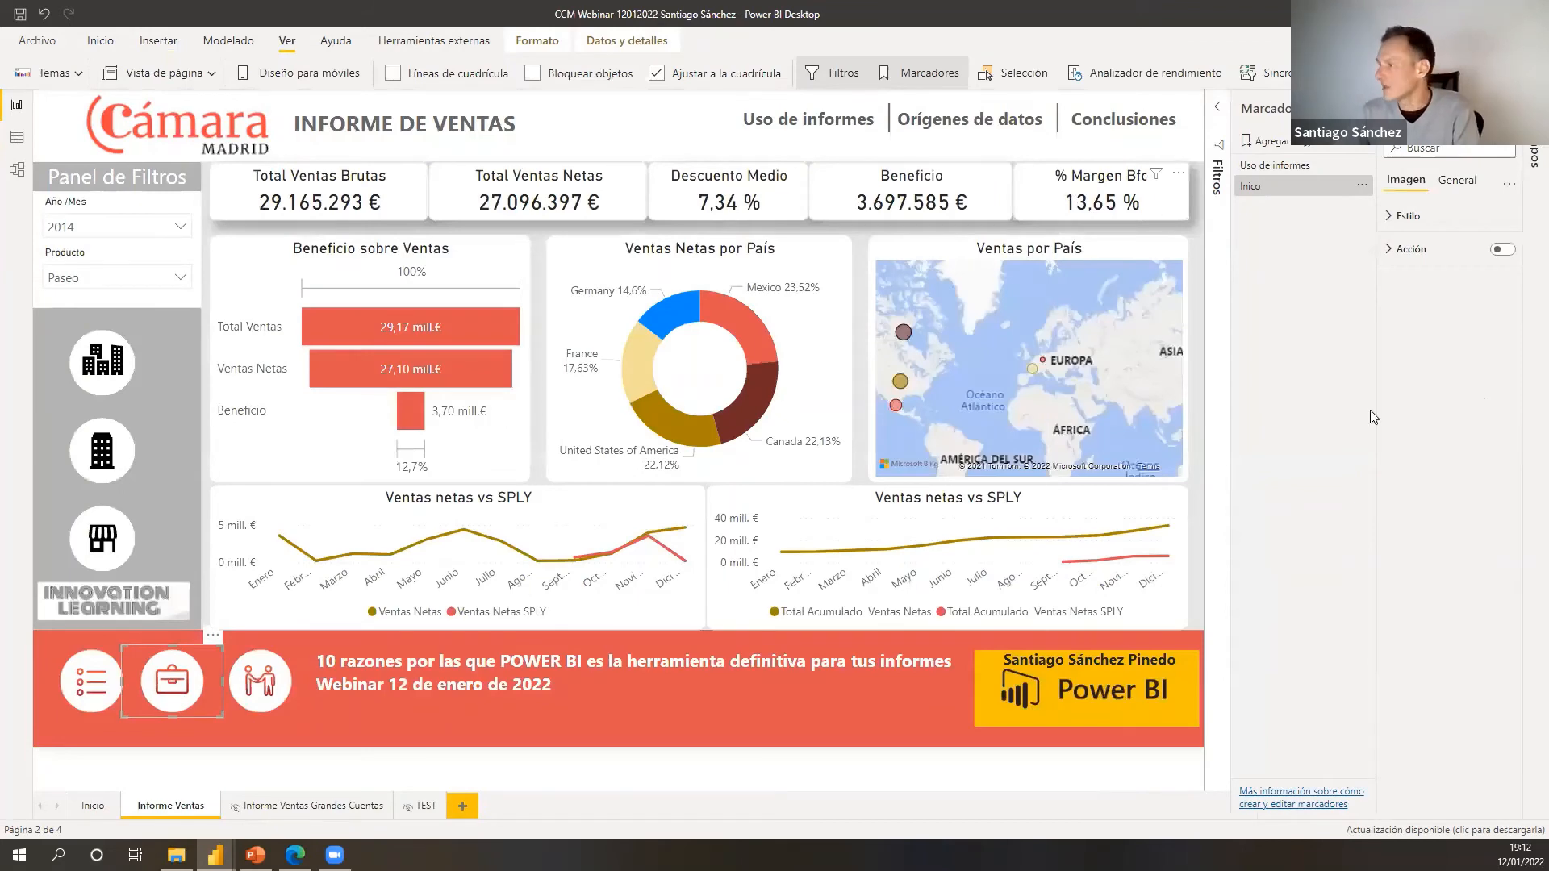
key(alt+Tab)
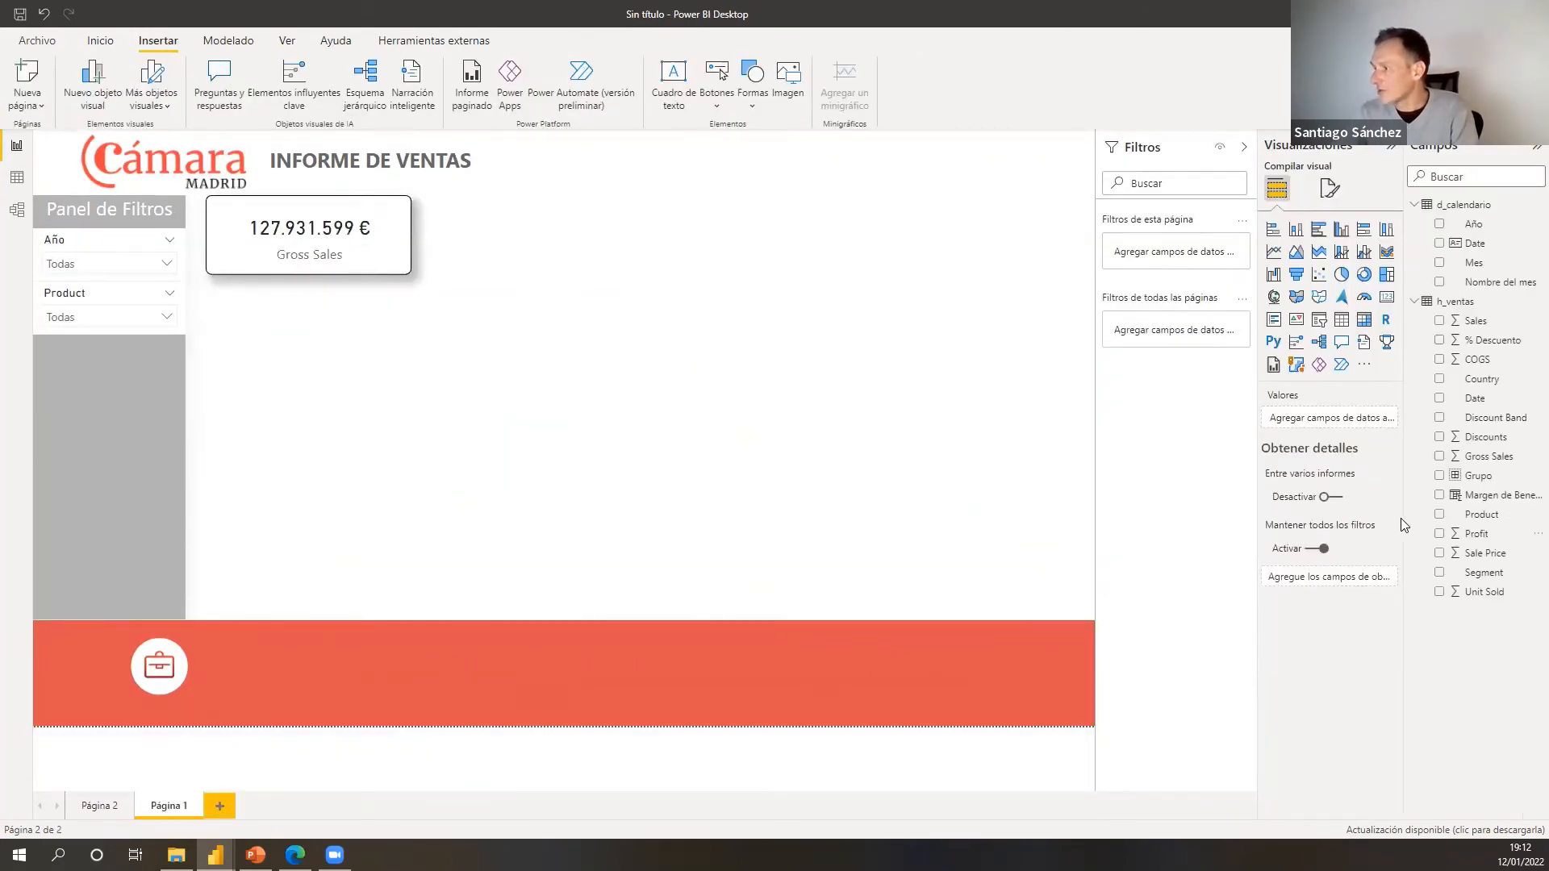
drag(1403, 527, 1361, 524)
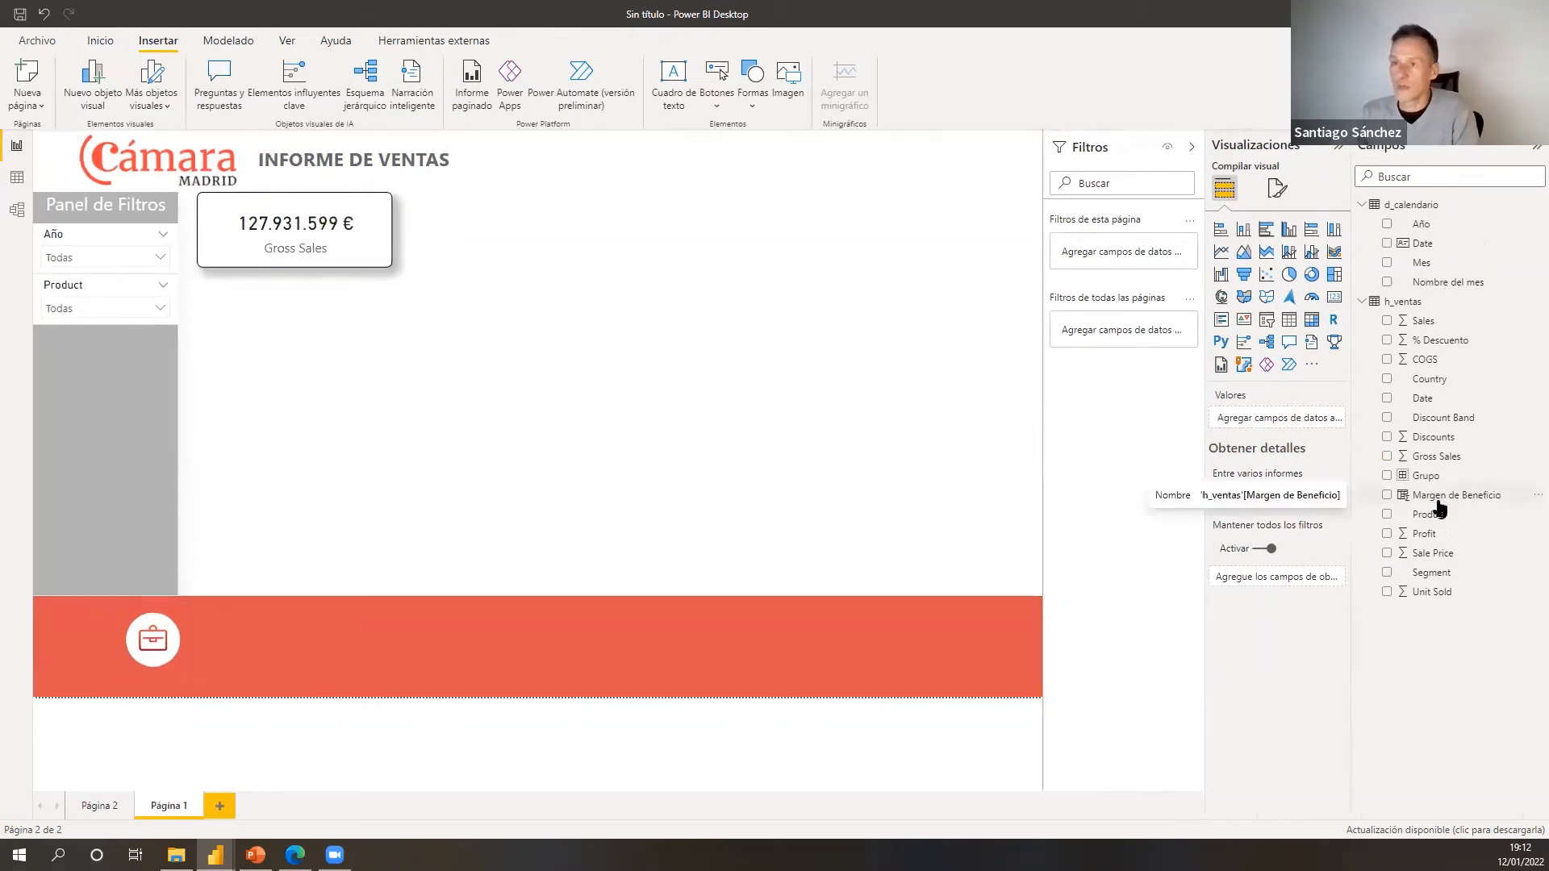
click(374, 252)
key(ctrl+c)
key(ctrl+v)
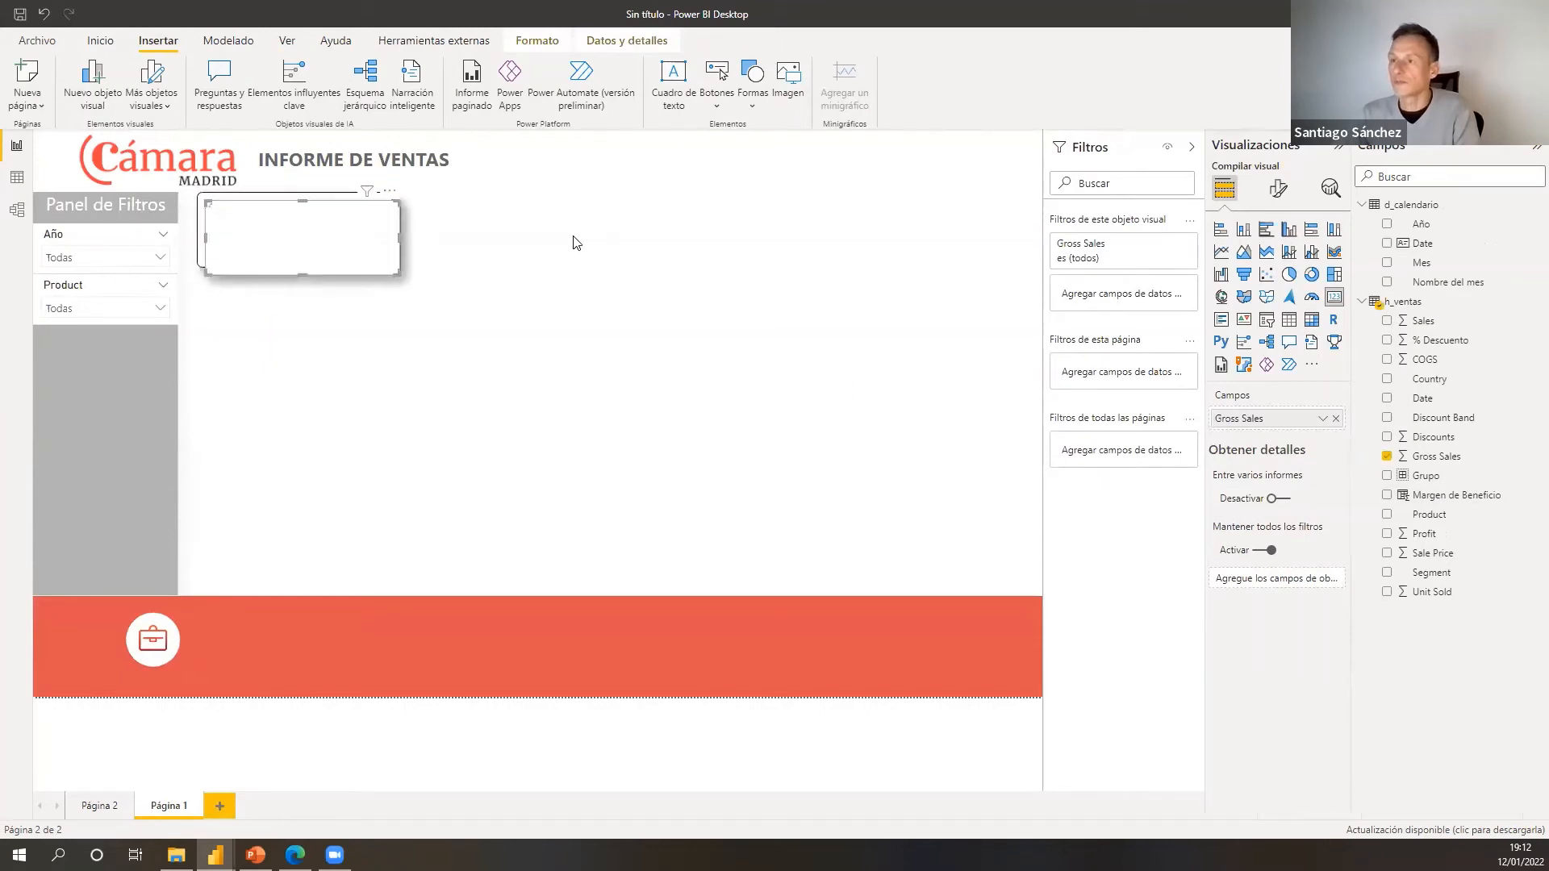
drag(576, 247, 578, 259)
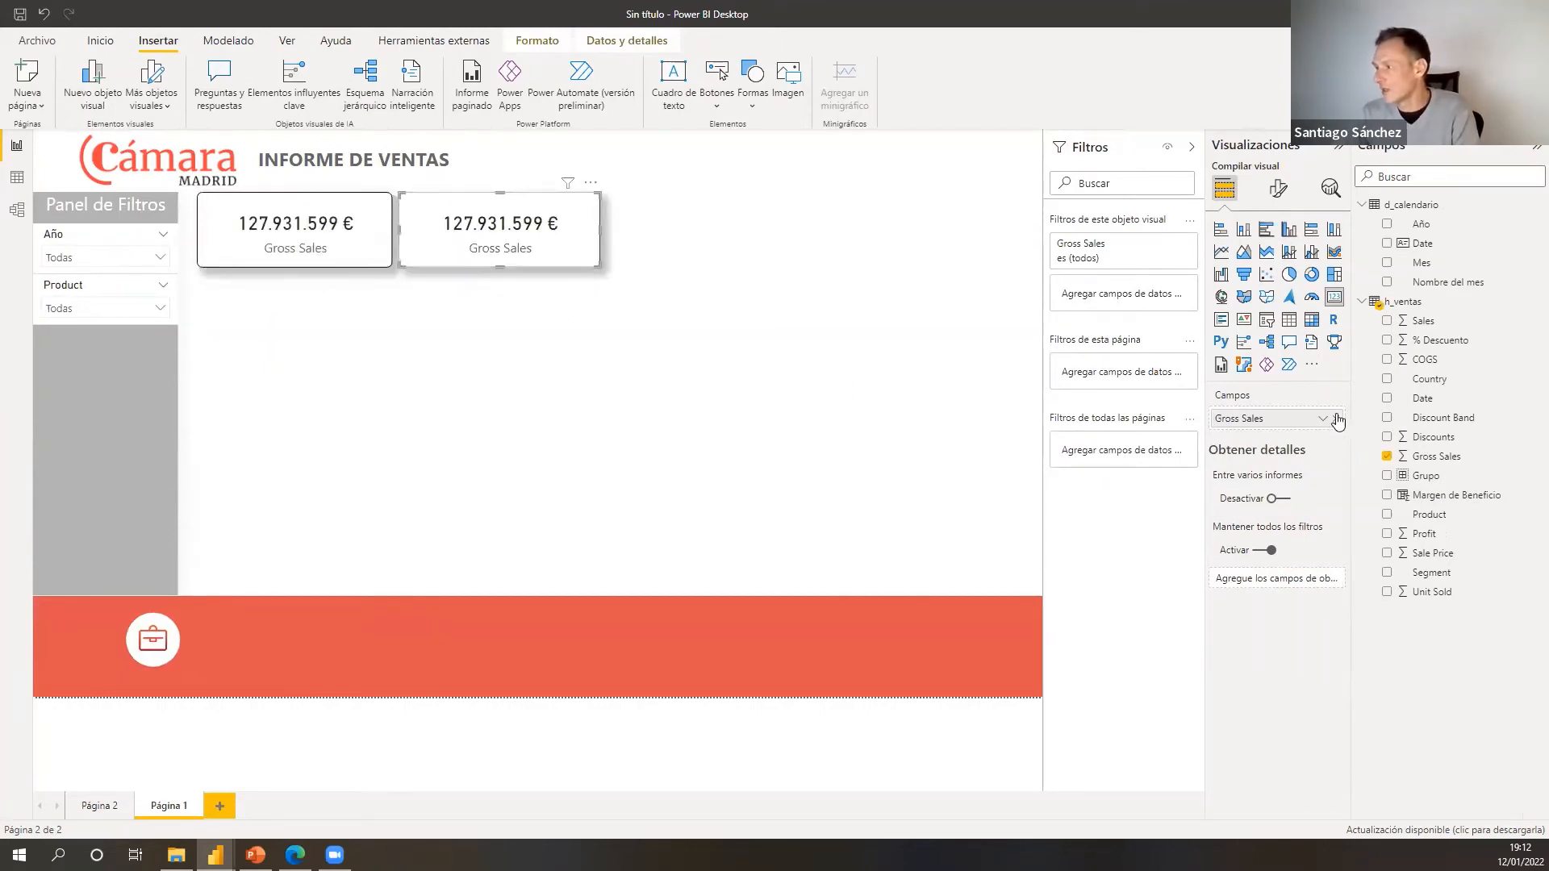
drag(1435, 506, 1252, 422)
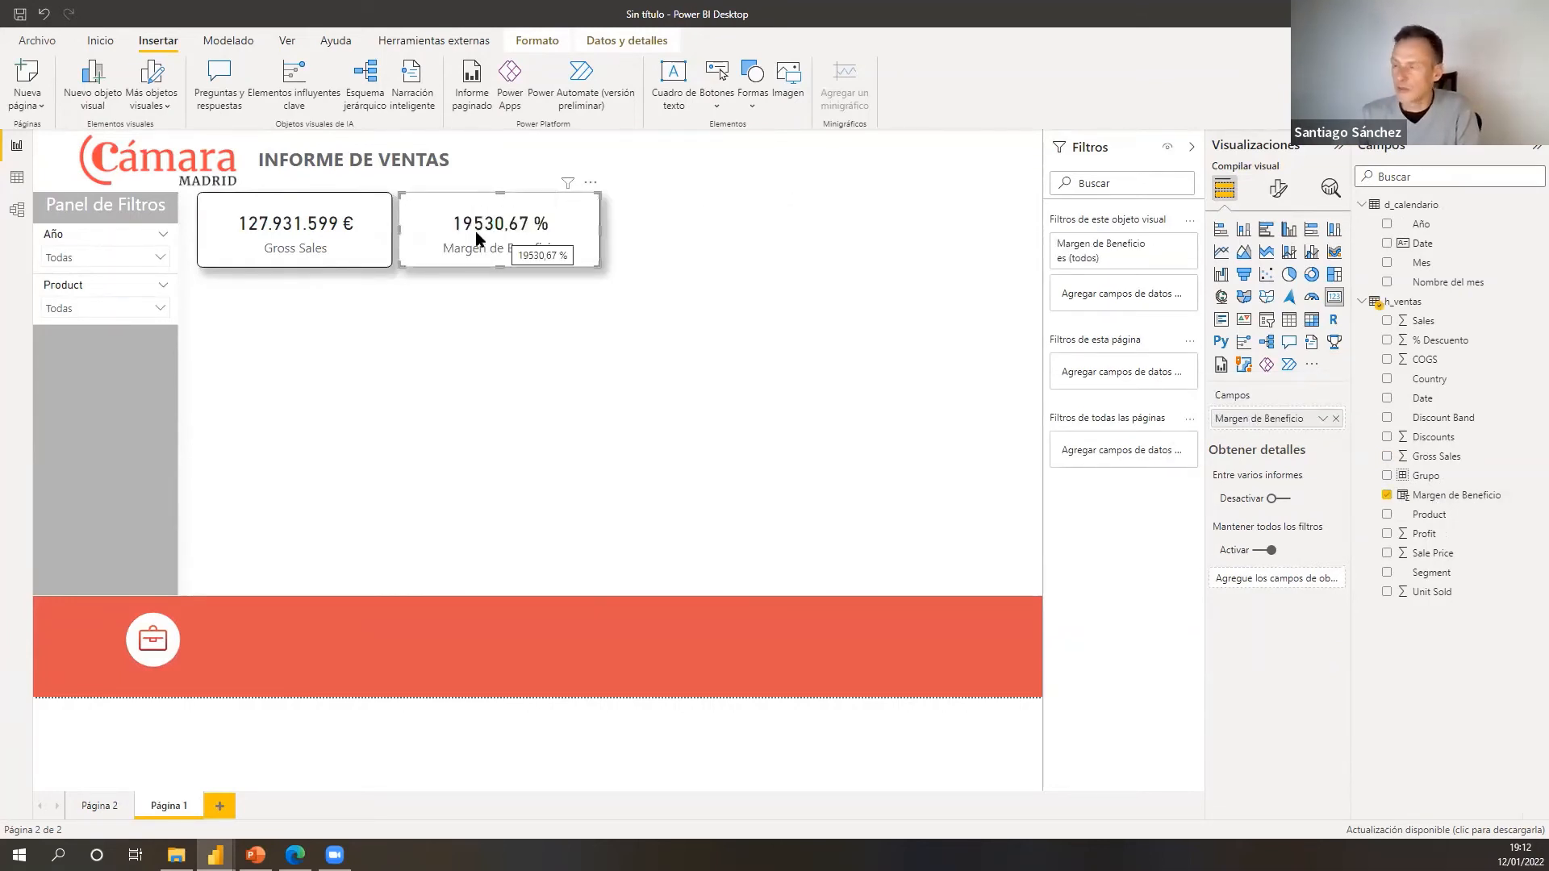
- Check the % Margen Bfo card in the finished report and set the Margen de Beneficio card's aggregation to Promedio
key(alt+Tab)
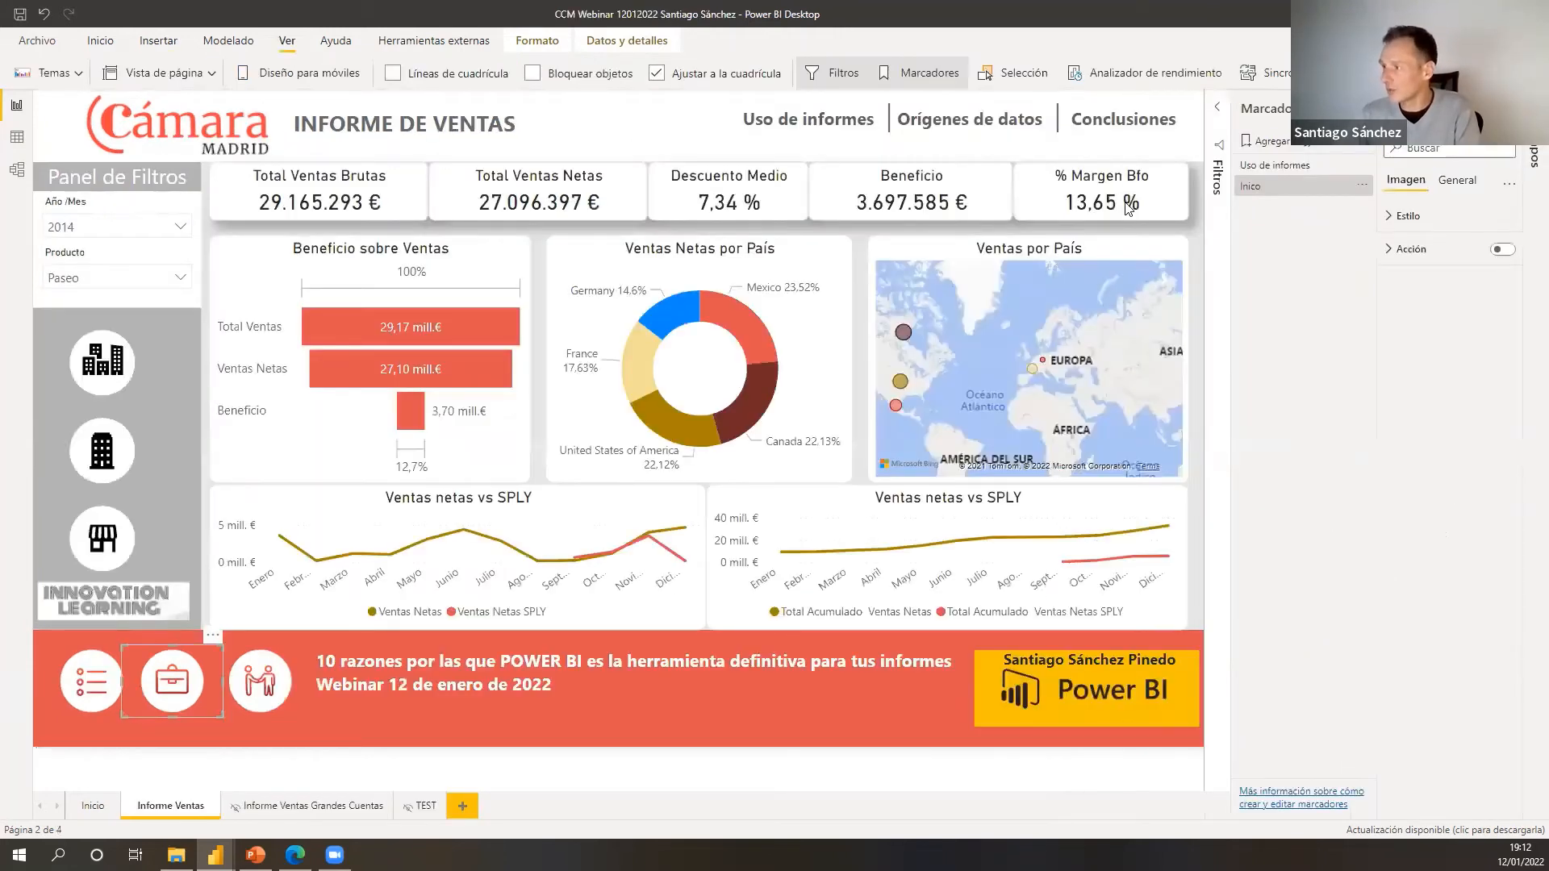
key(alt+Tab)
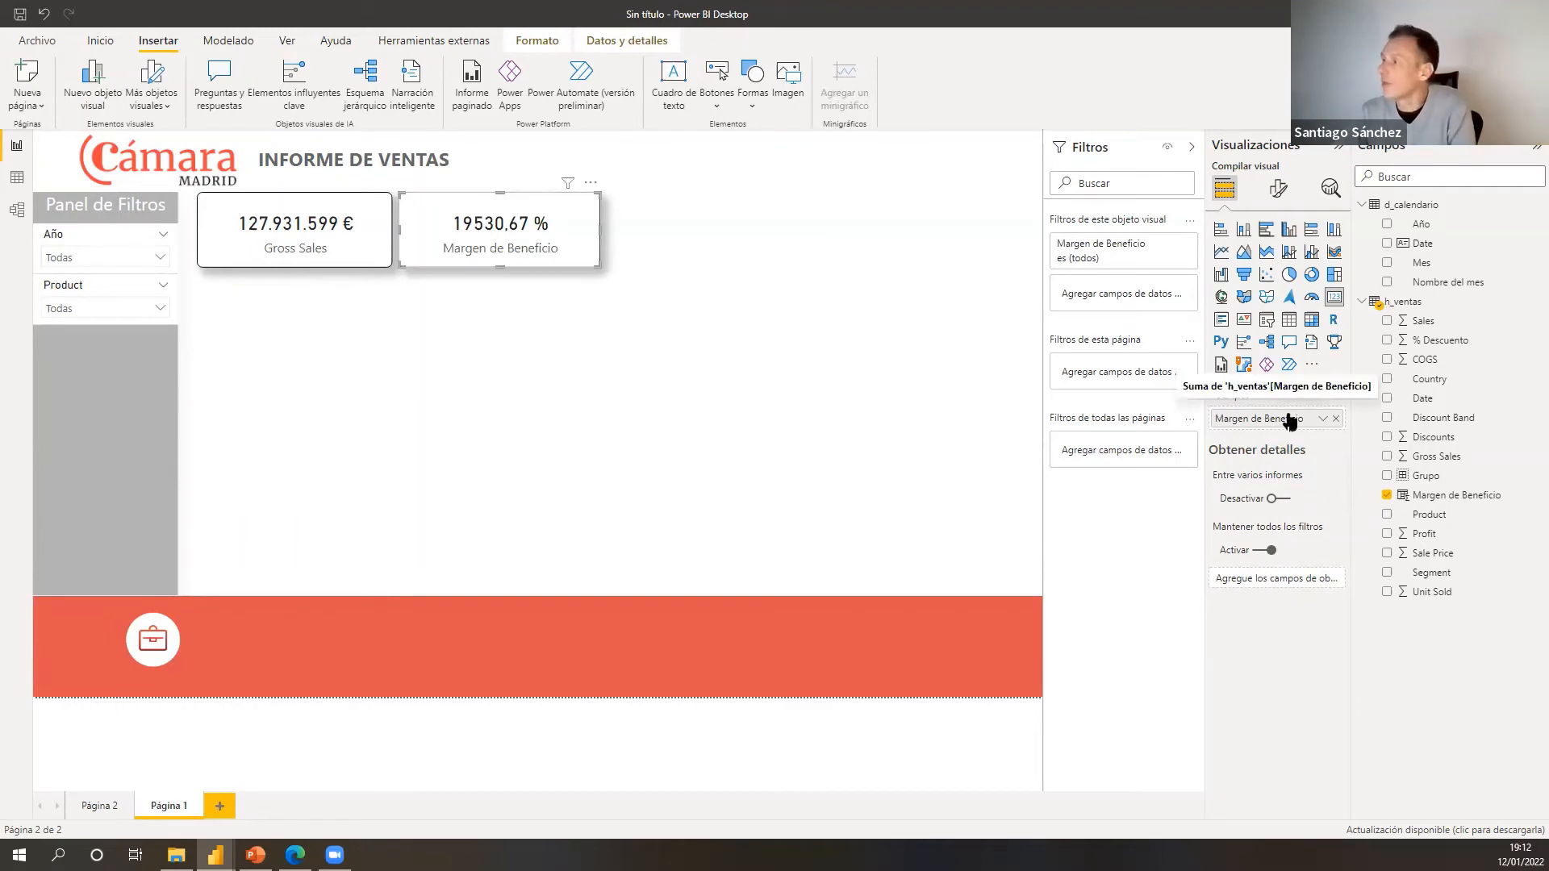
click(1322, 420)
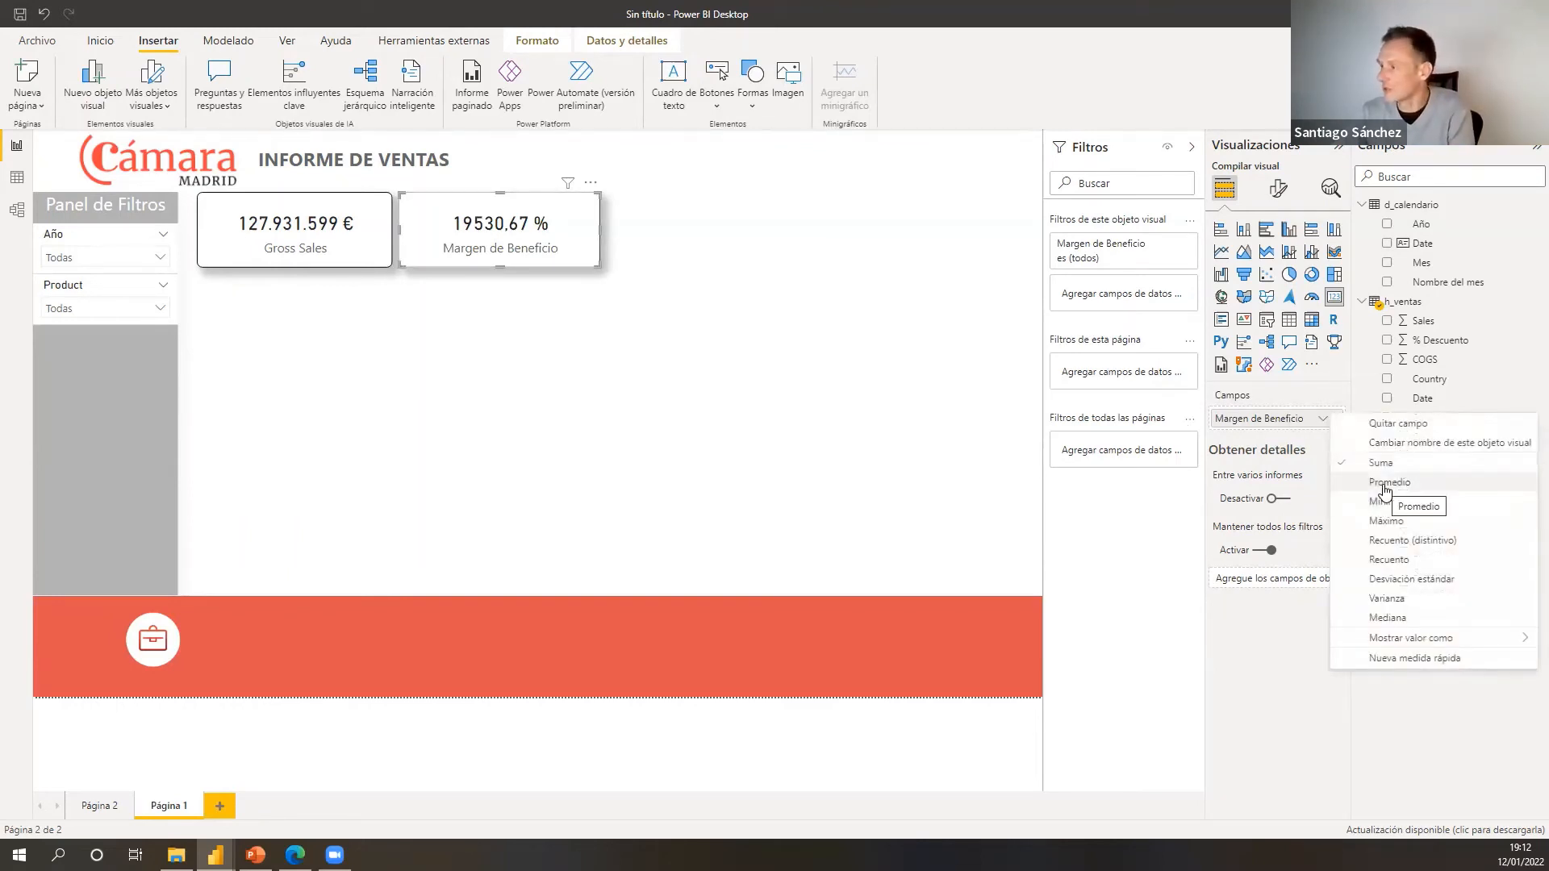
click(1385, 484)
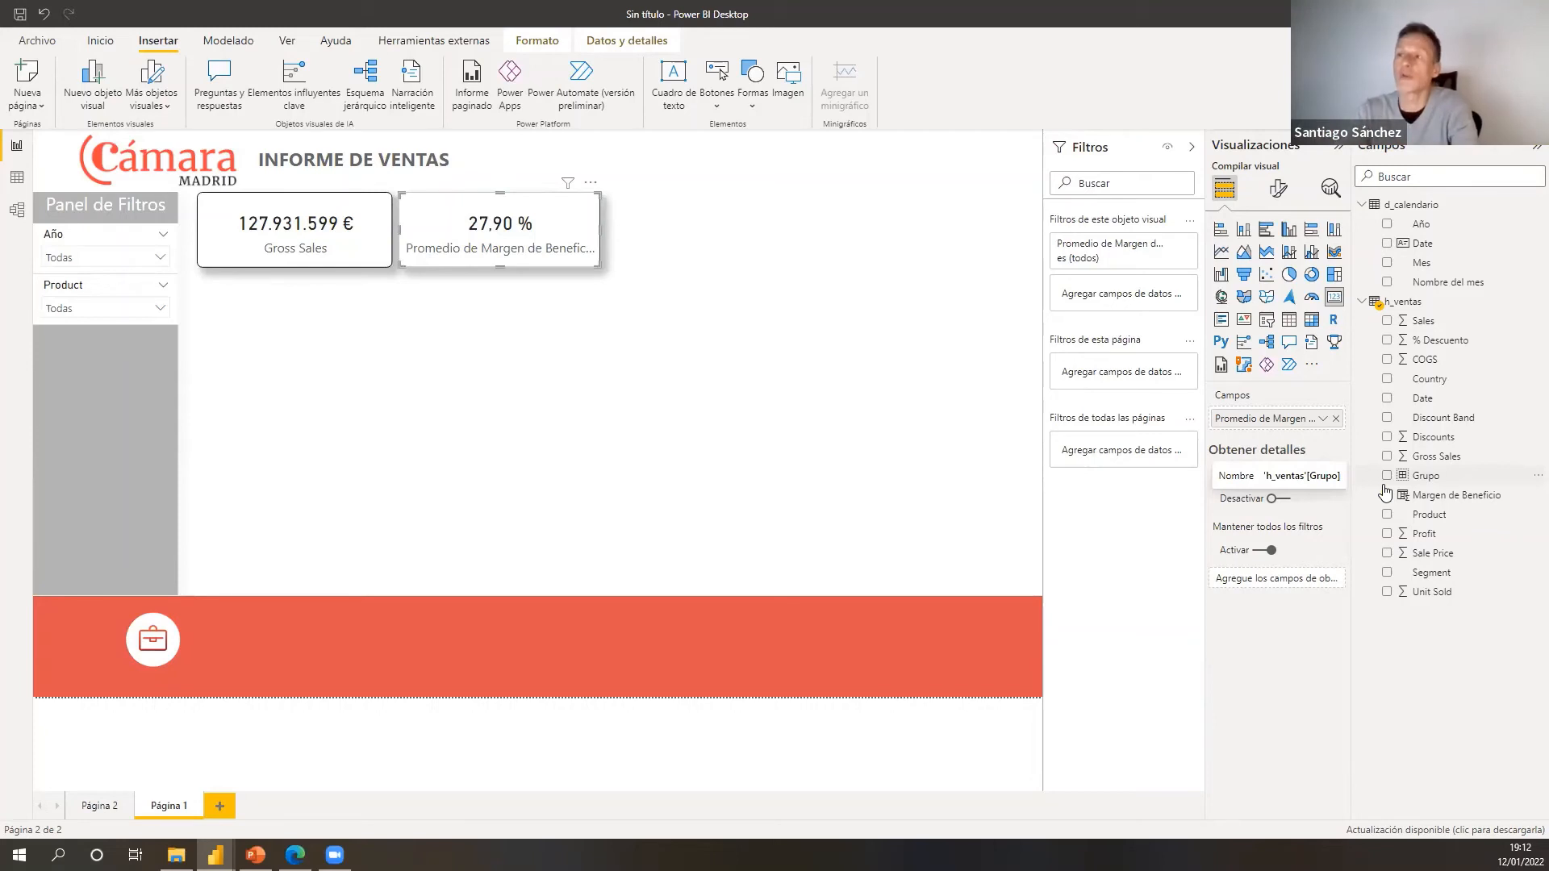
click(799, 309)
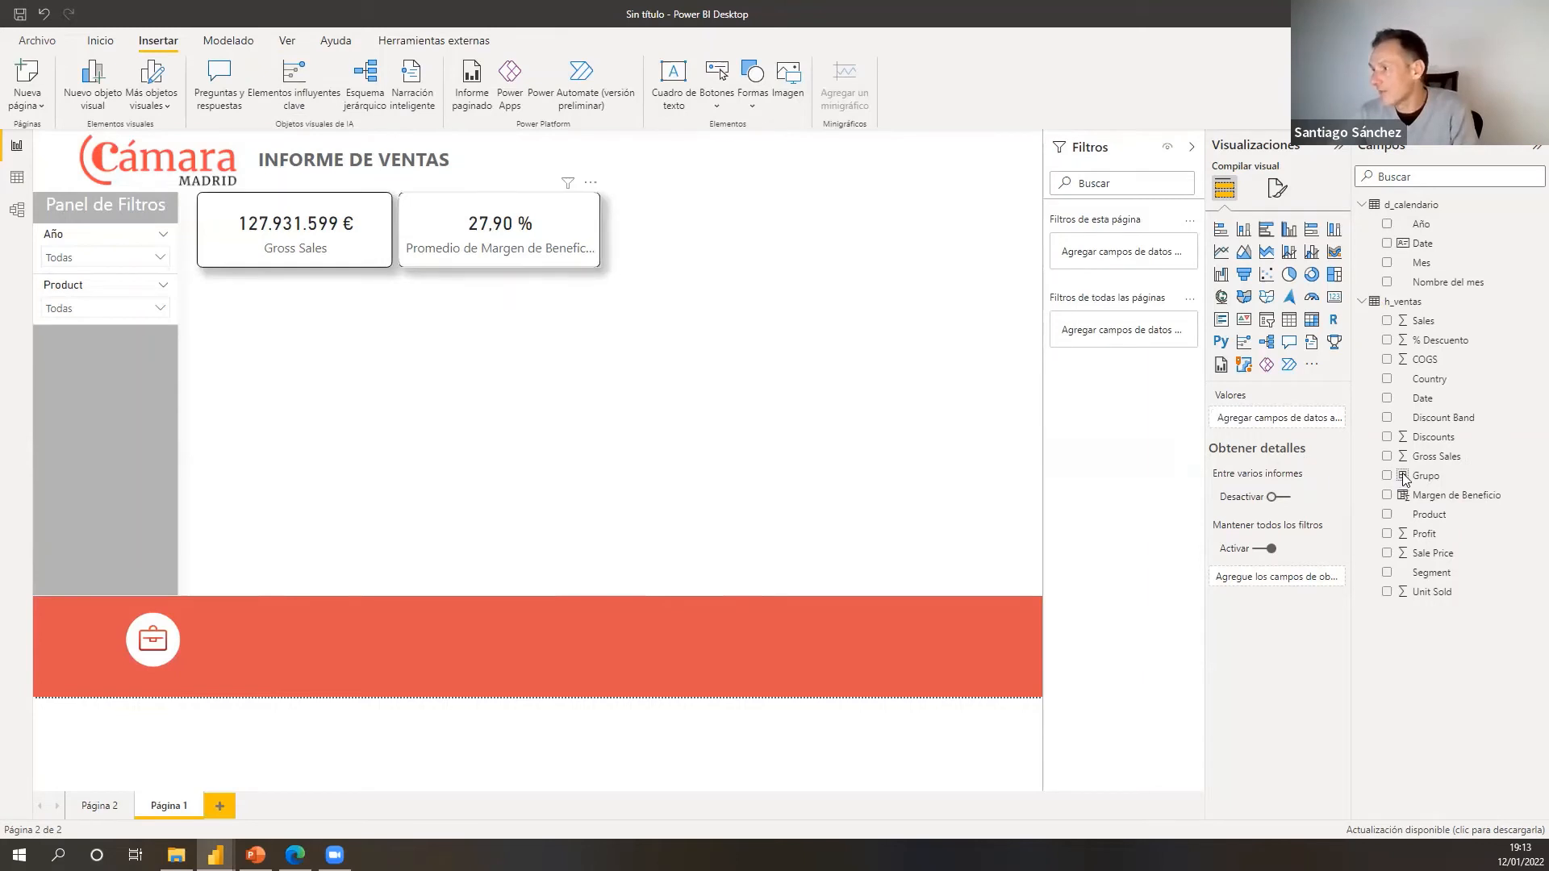
click(1323, 418)
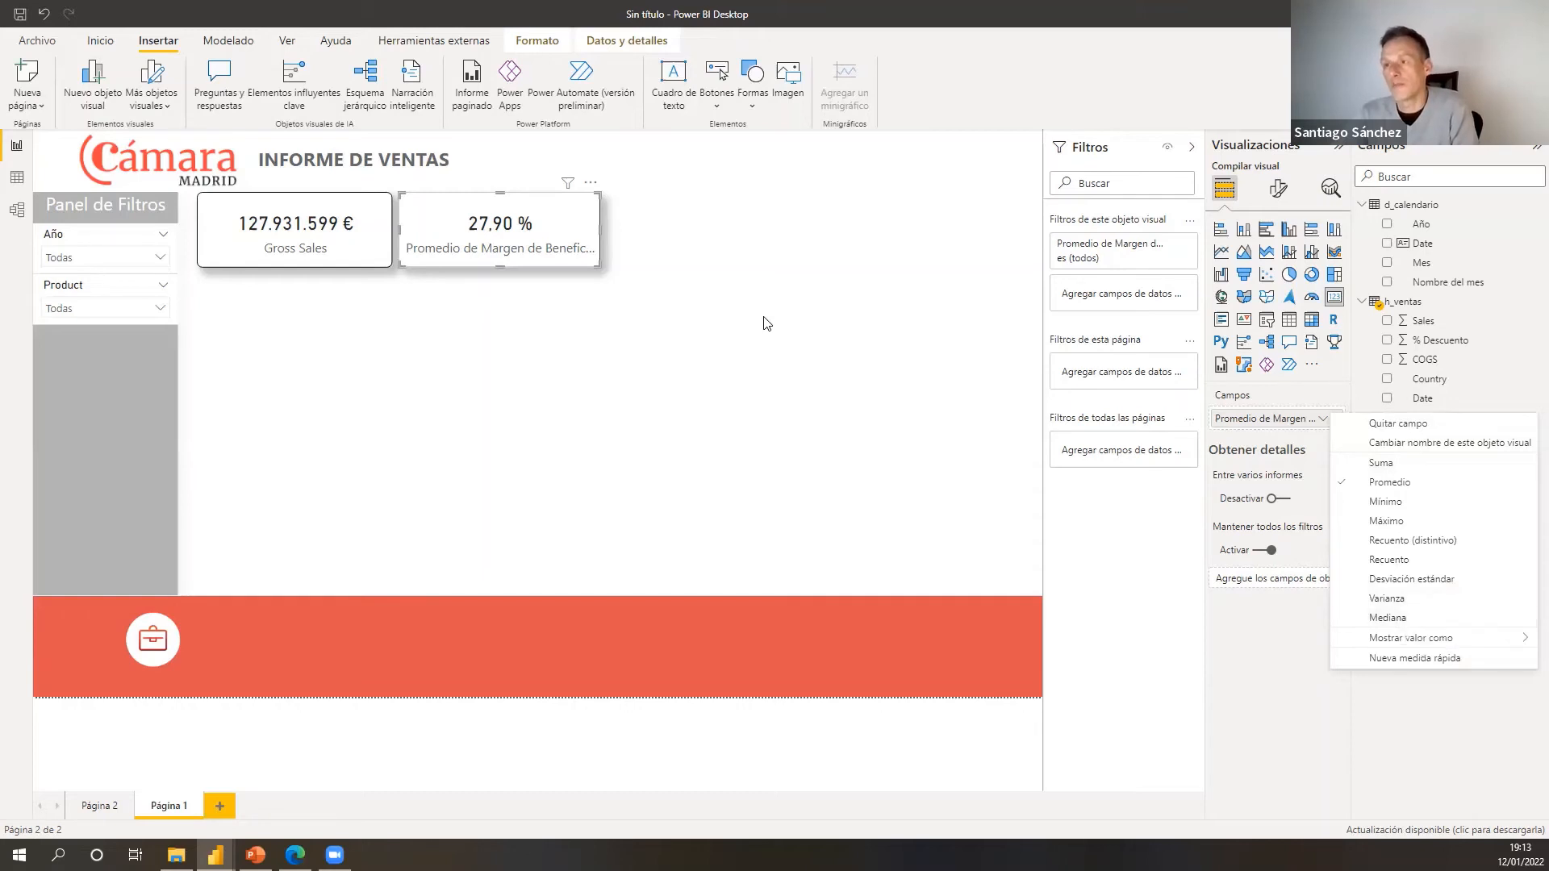
- Consult the Beneficio sobre Ventas funnel in the finished report and add an empty funnel visual to the untitled report
key(alt+Tab)
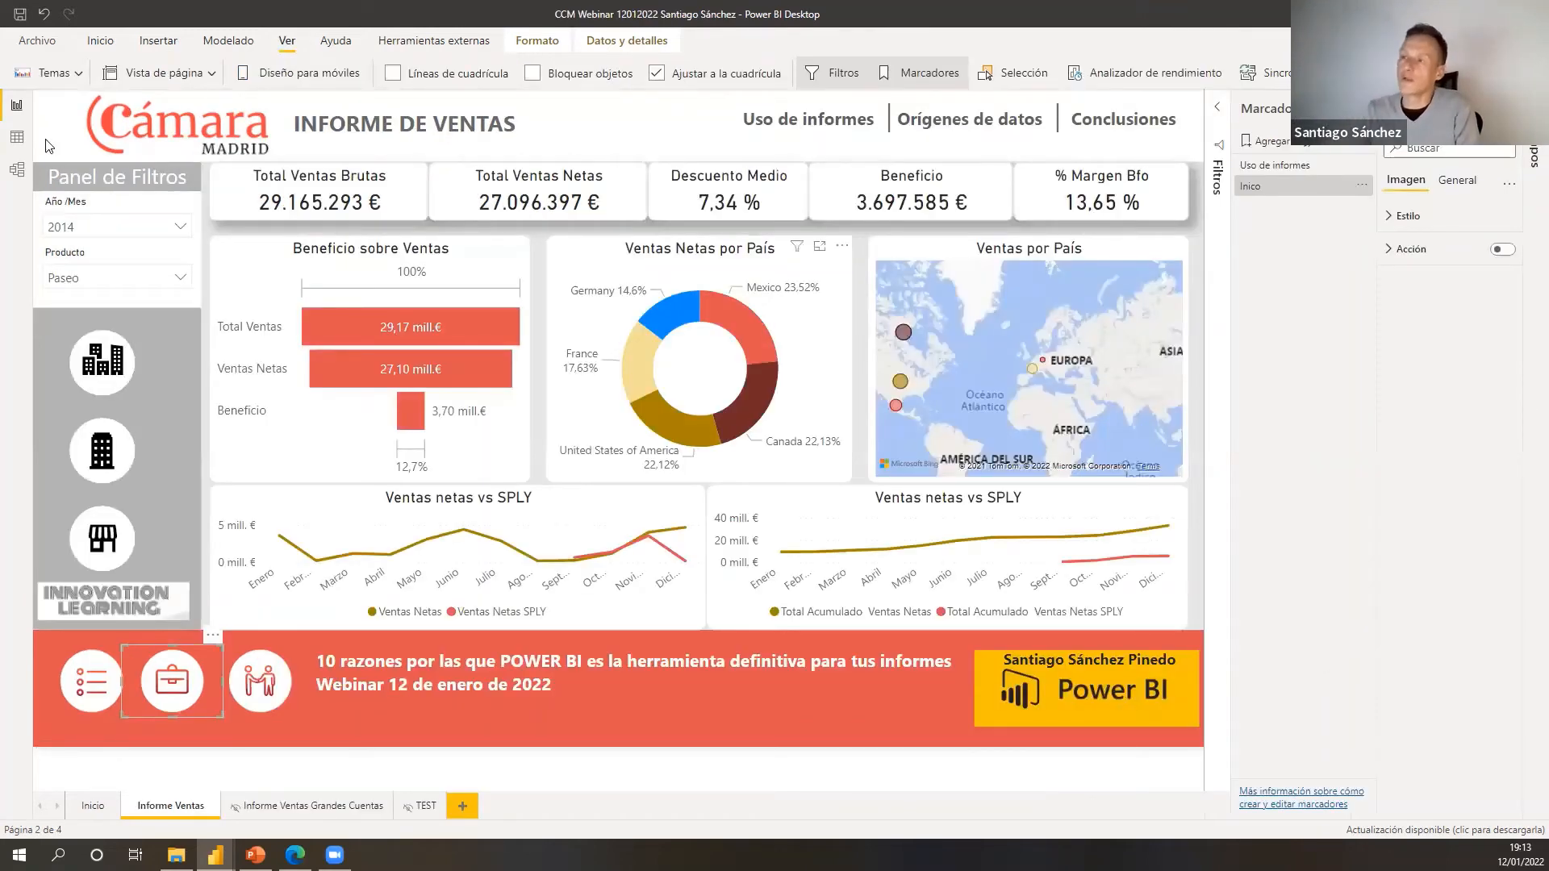
click(470, 280)
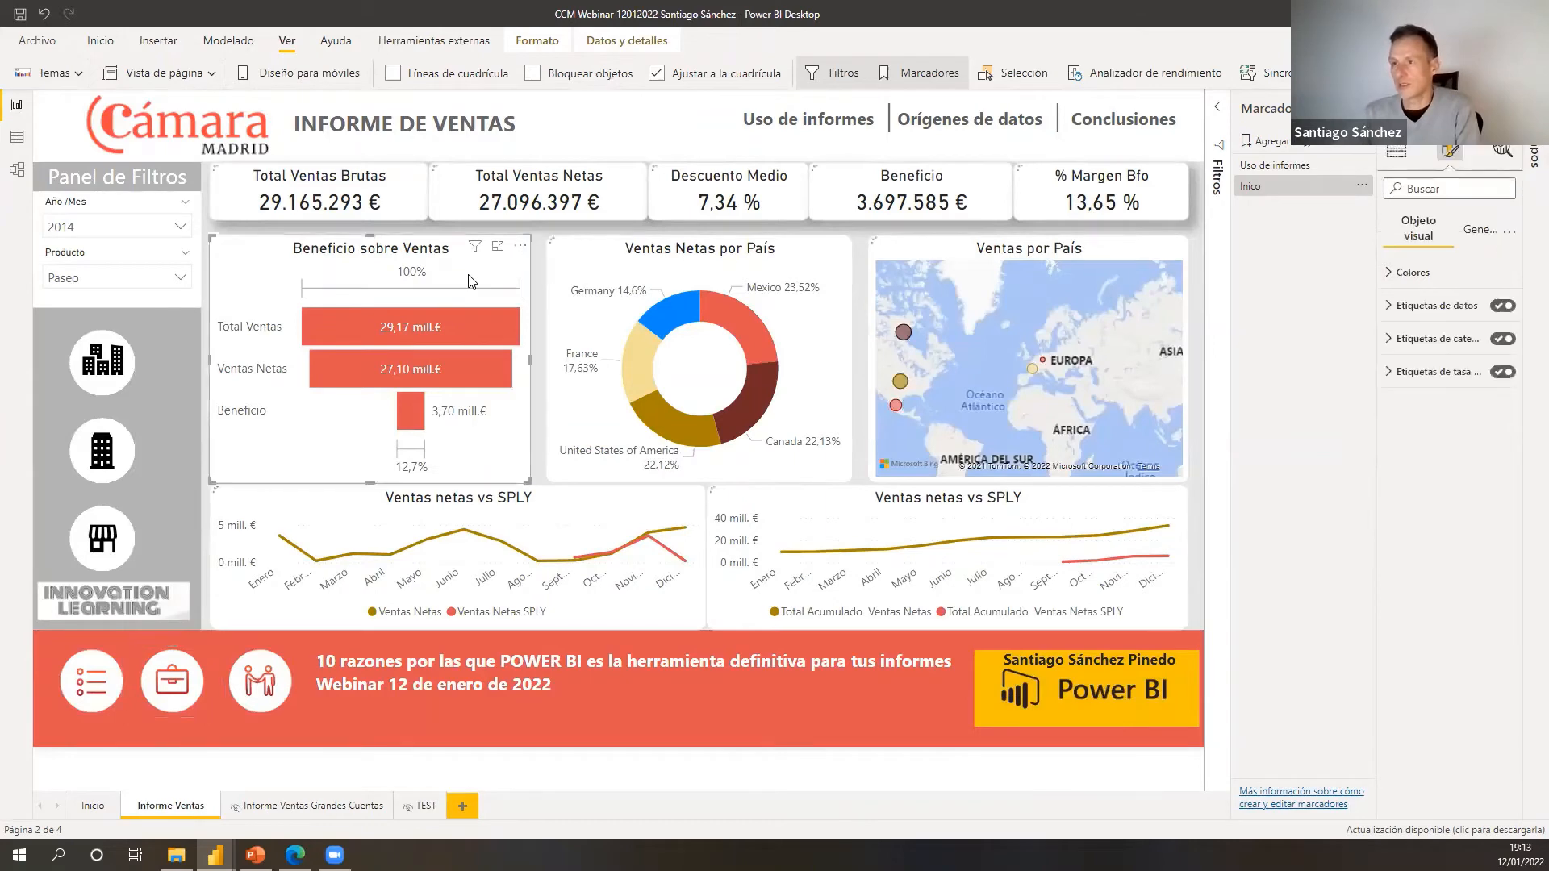
key(alt+Tab)
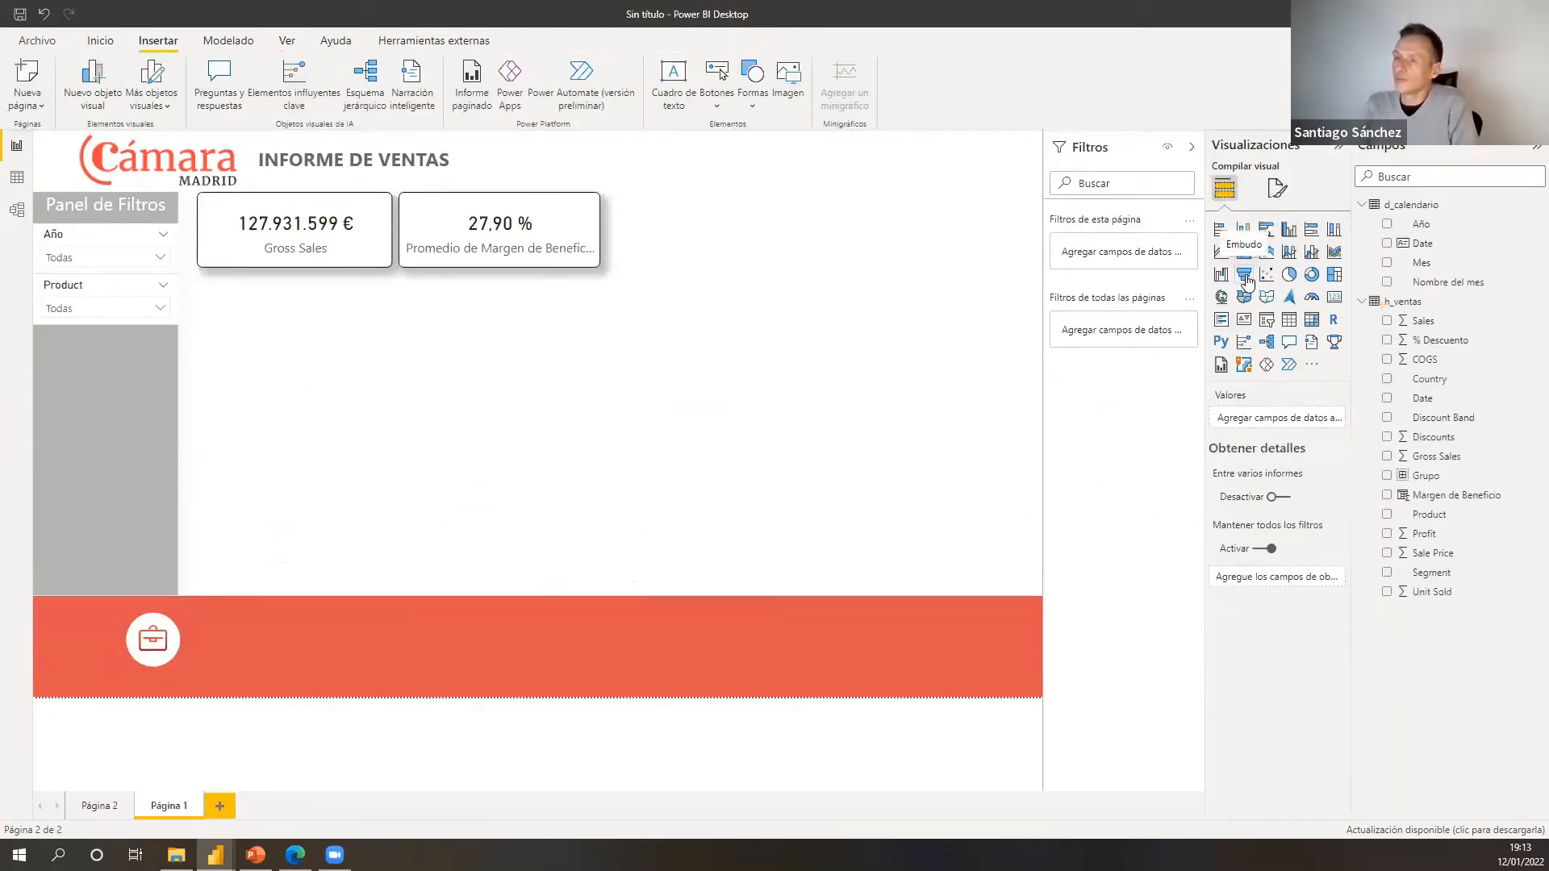
click(1245, 276)
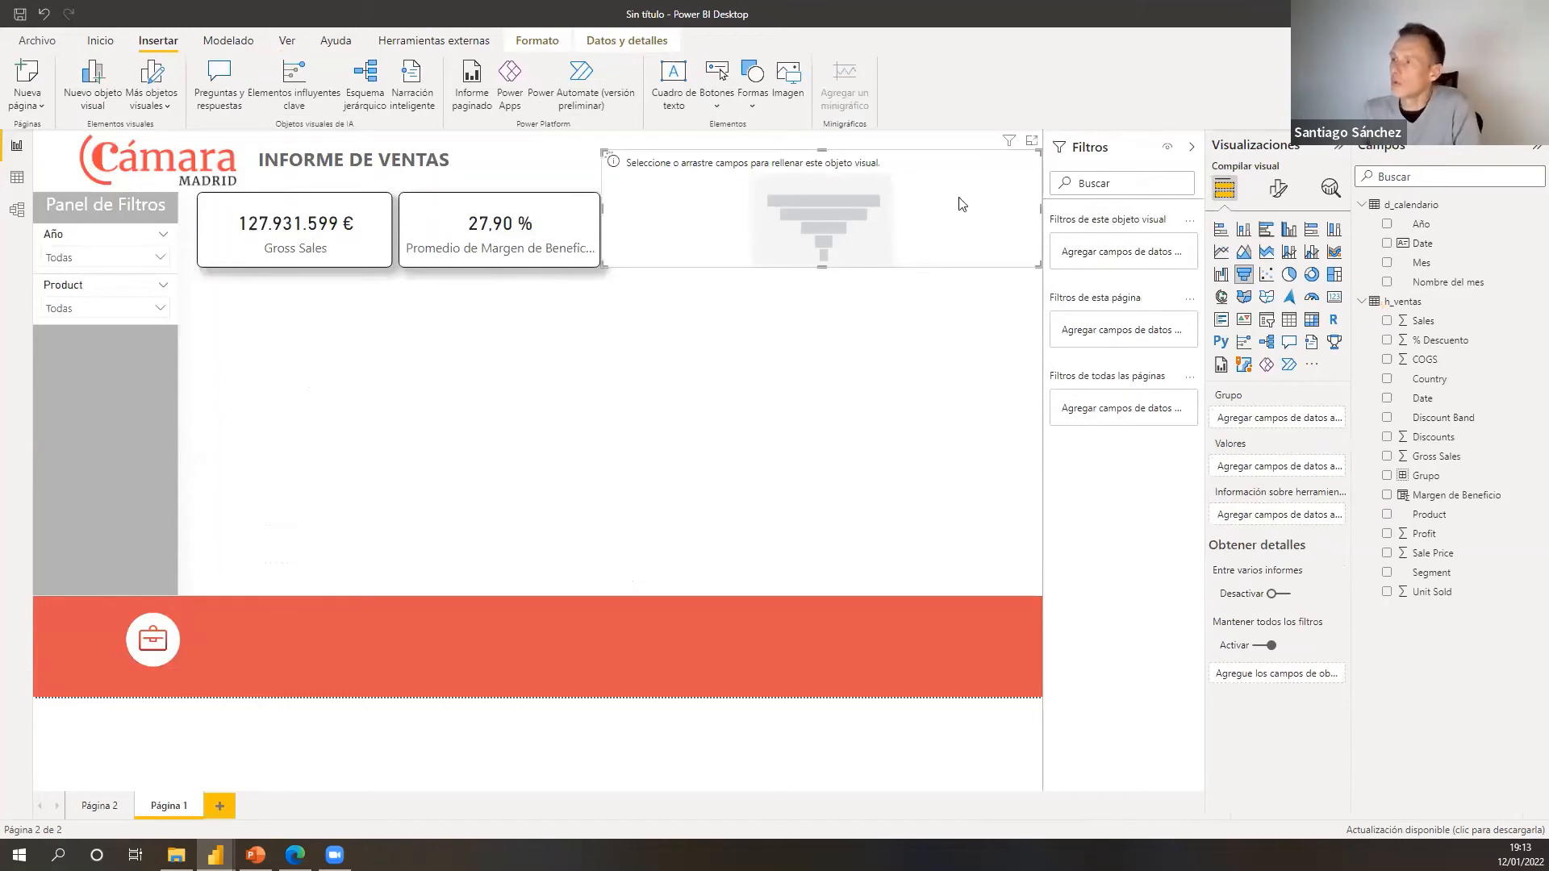
- Place the empty funnel below the two cards at their combined width and check the Beneficio sobre Ventas funnel in the finished report
drag(942, 153, 538, 284)
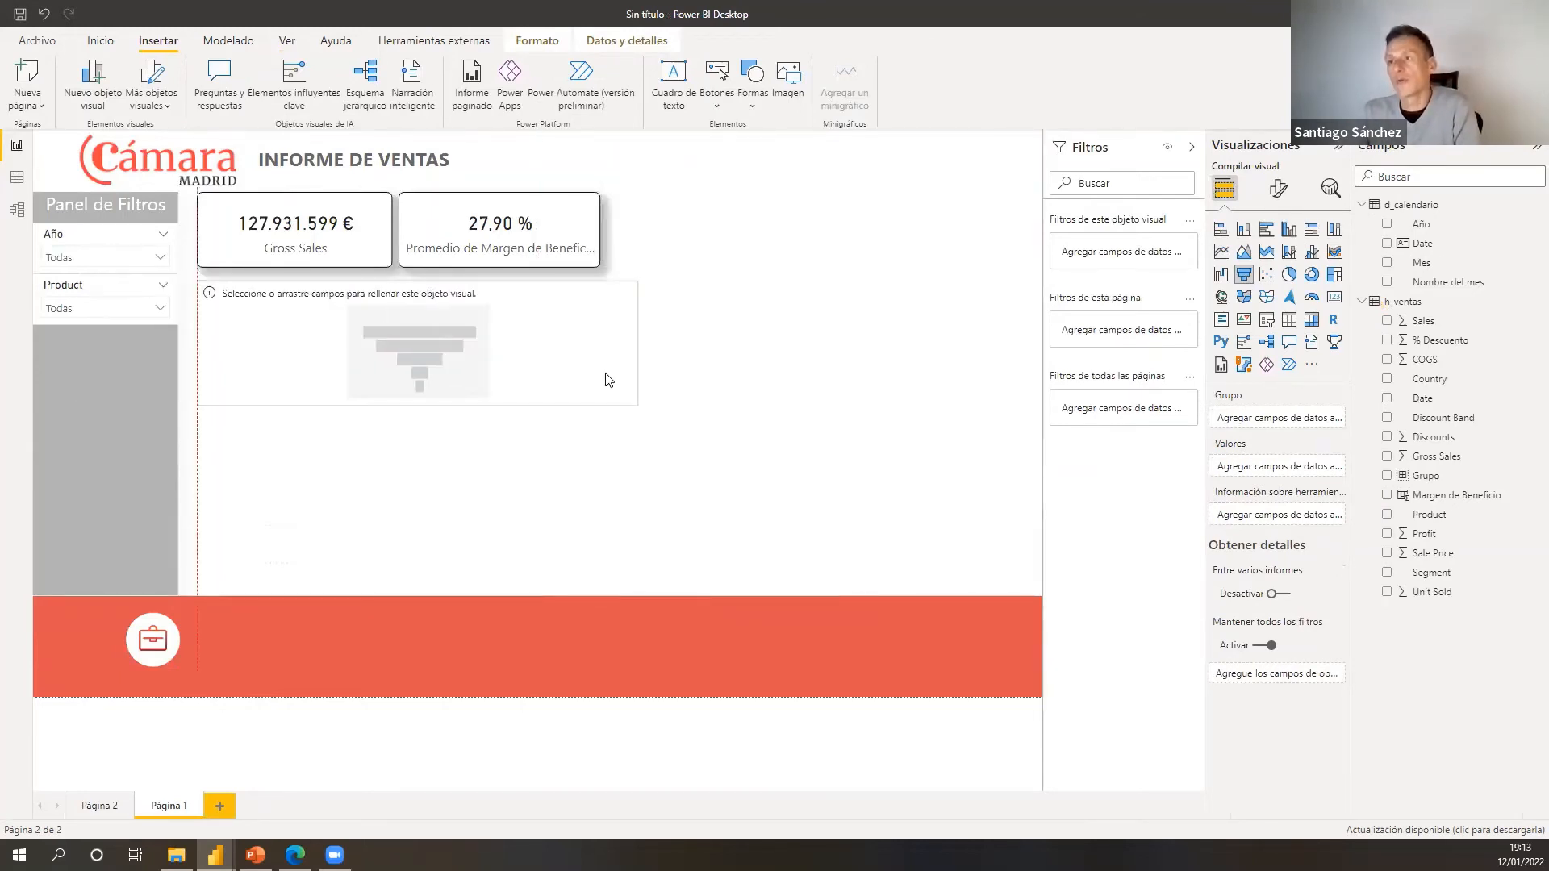
drag(601, 416, 591, 443)
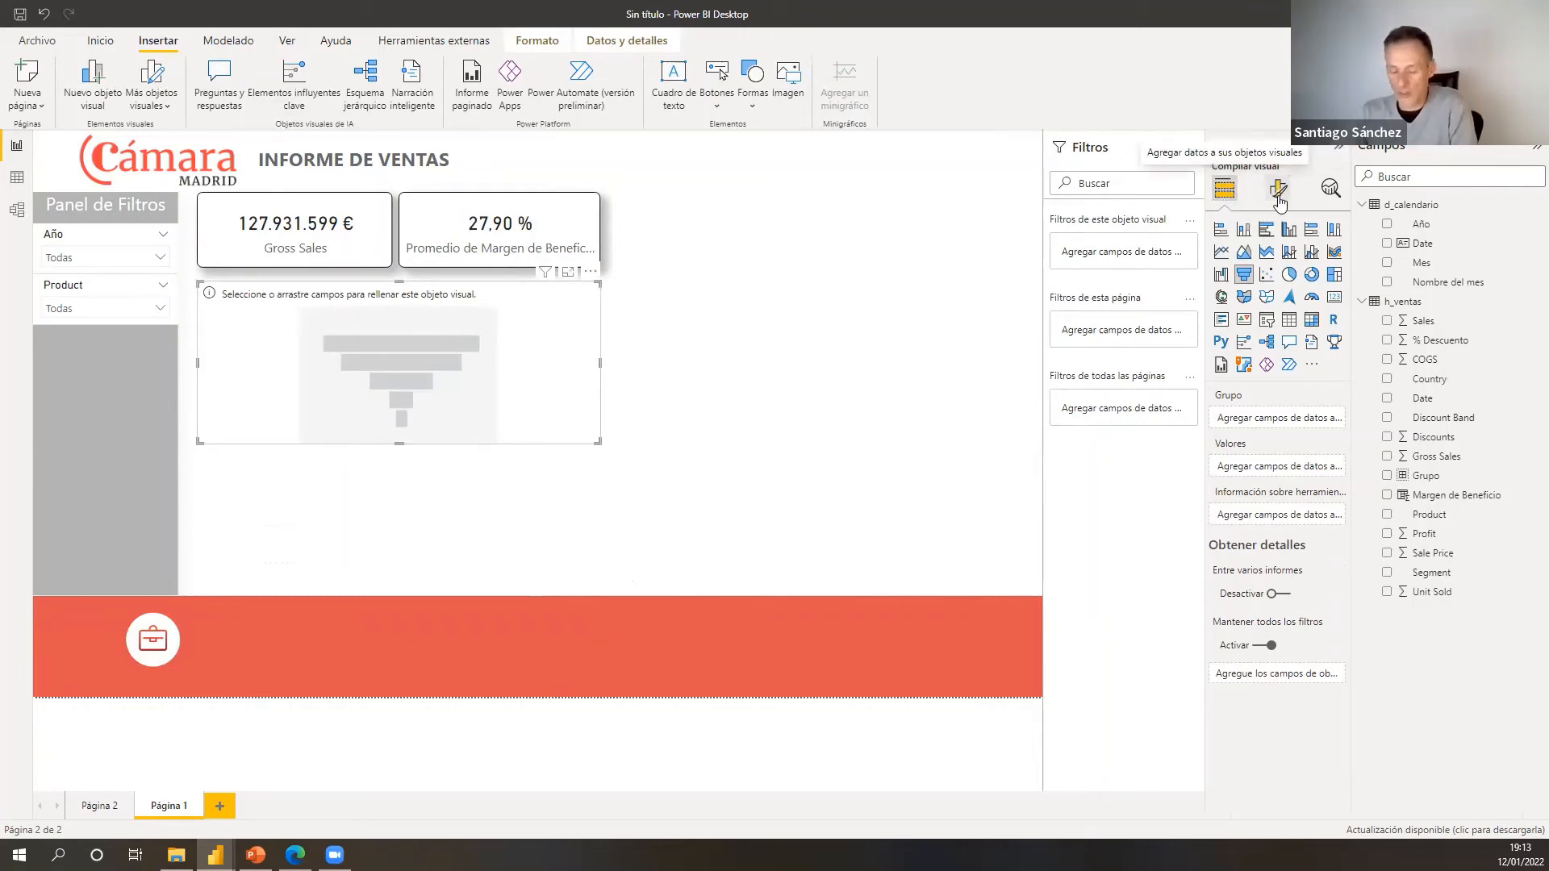
key(alt+Tab)
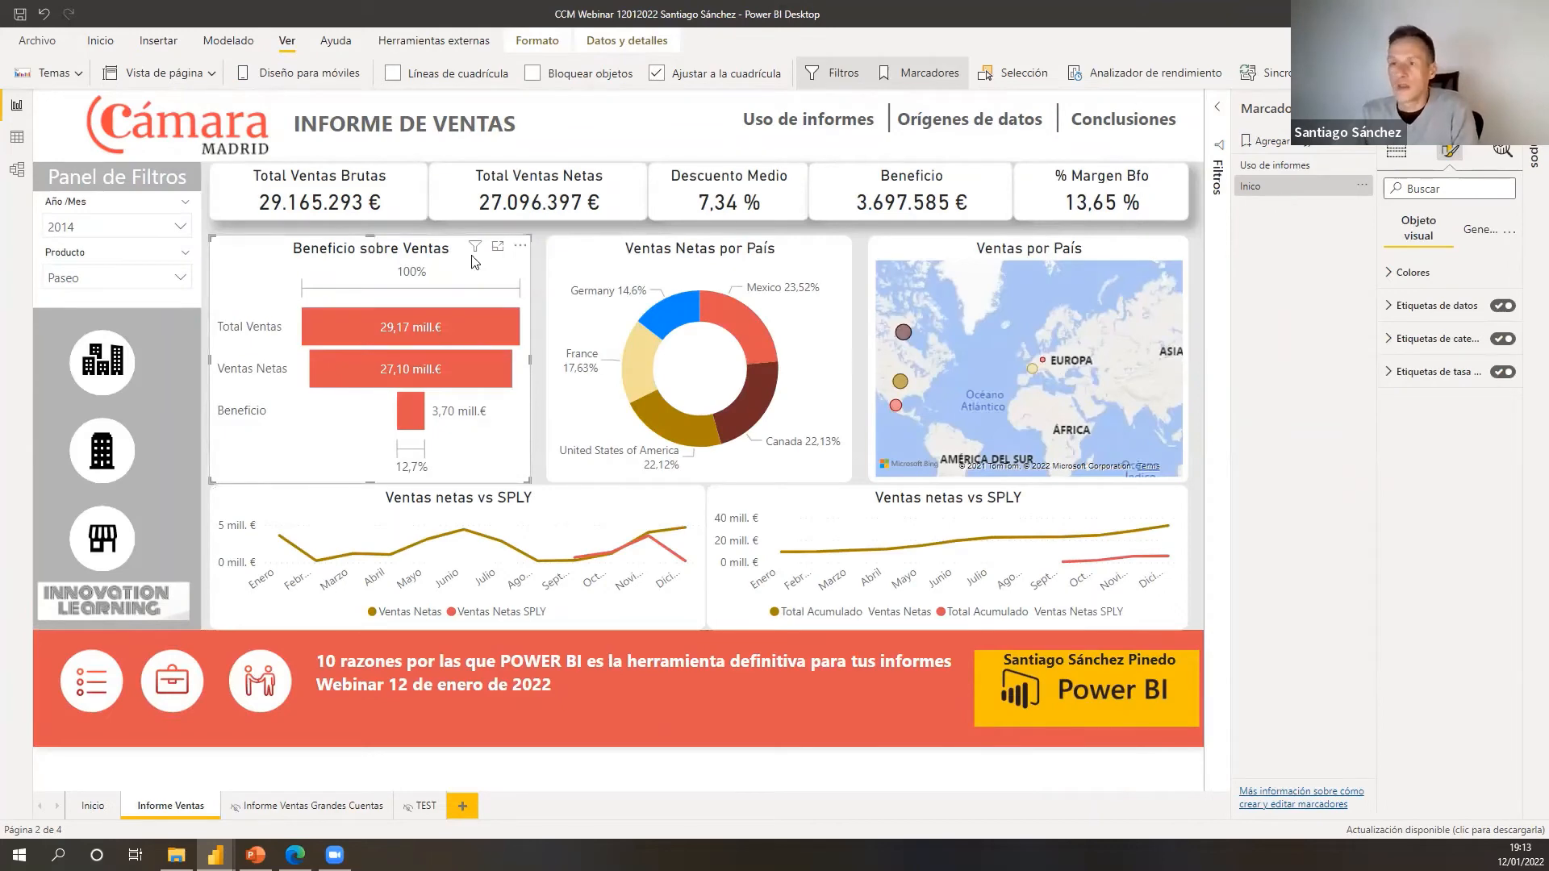
key(alt+Tab)
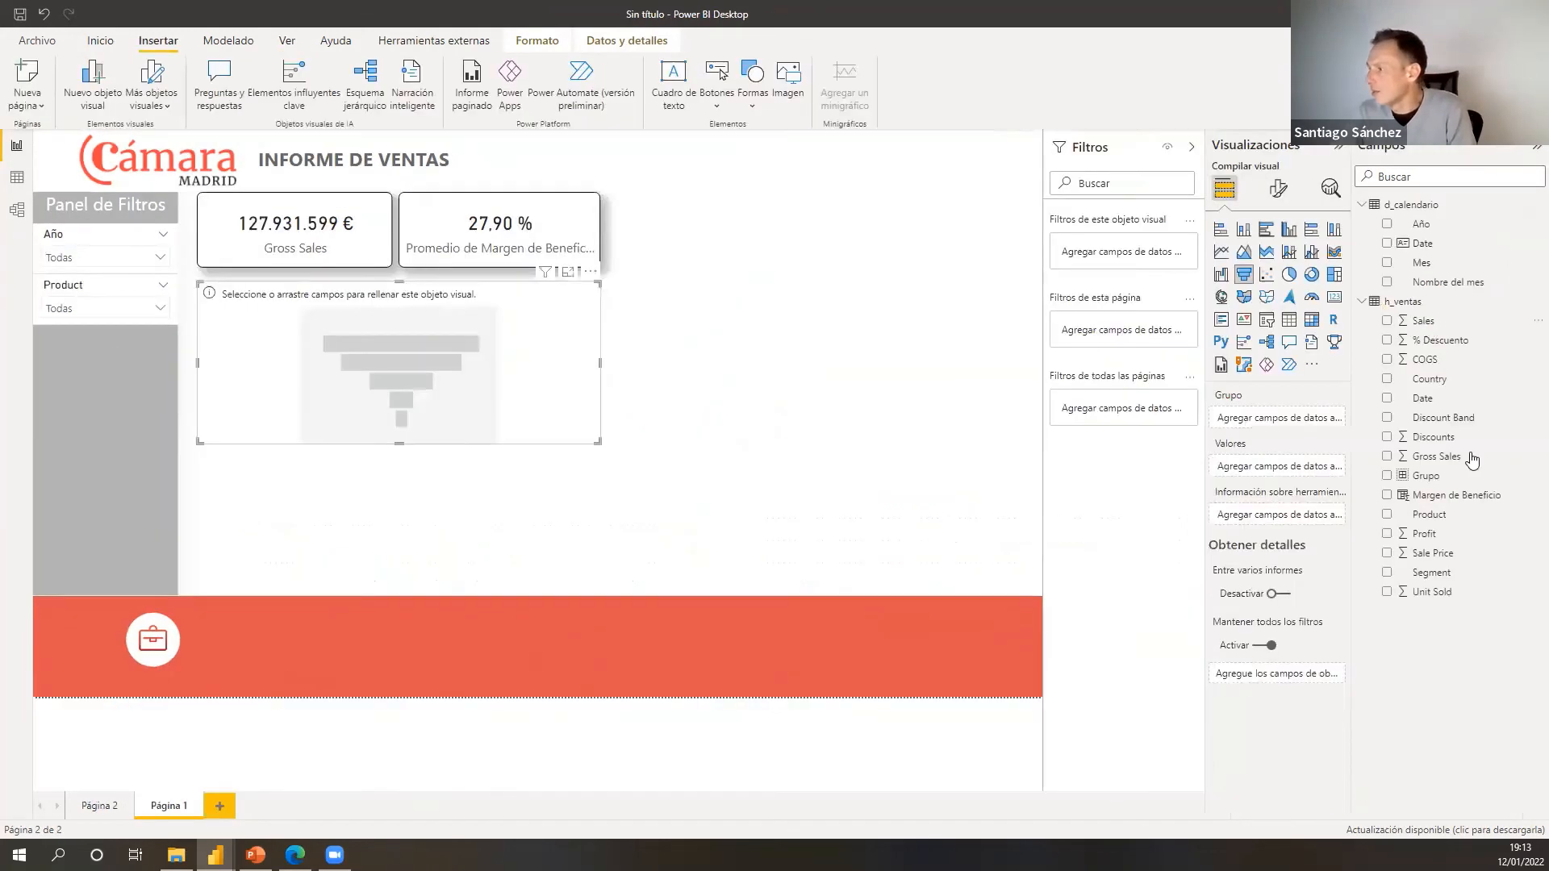
- Populate the funnel's values with Gross Sales, Sales and Profit in that order, following the finished report
drag(1445, 458, 1324, 471)
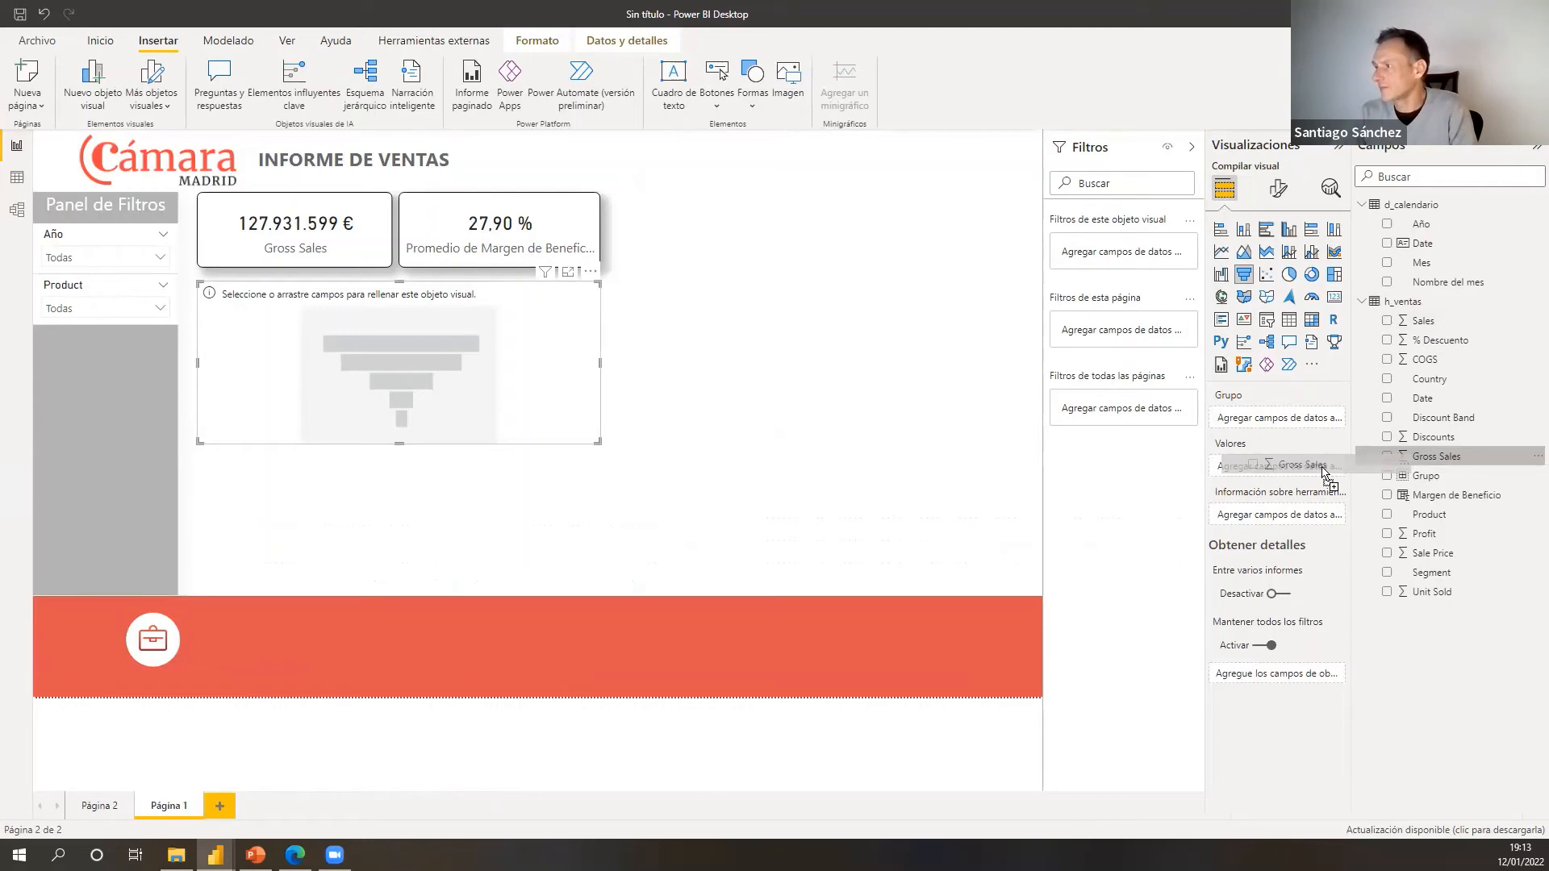
drag(1325, 476, 1438, 468)
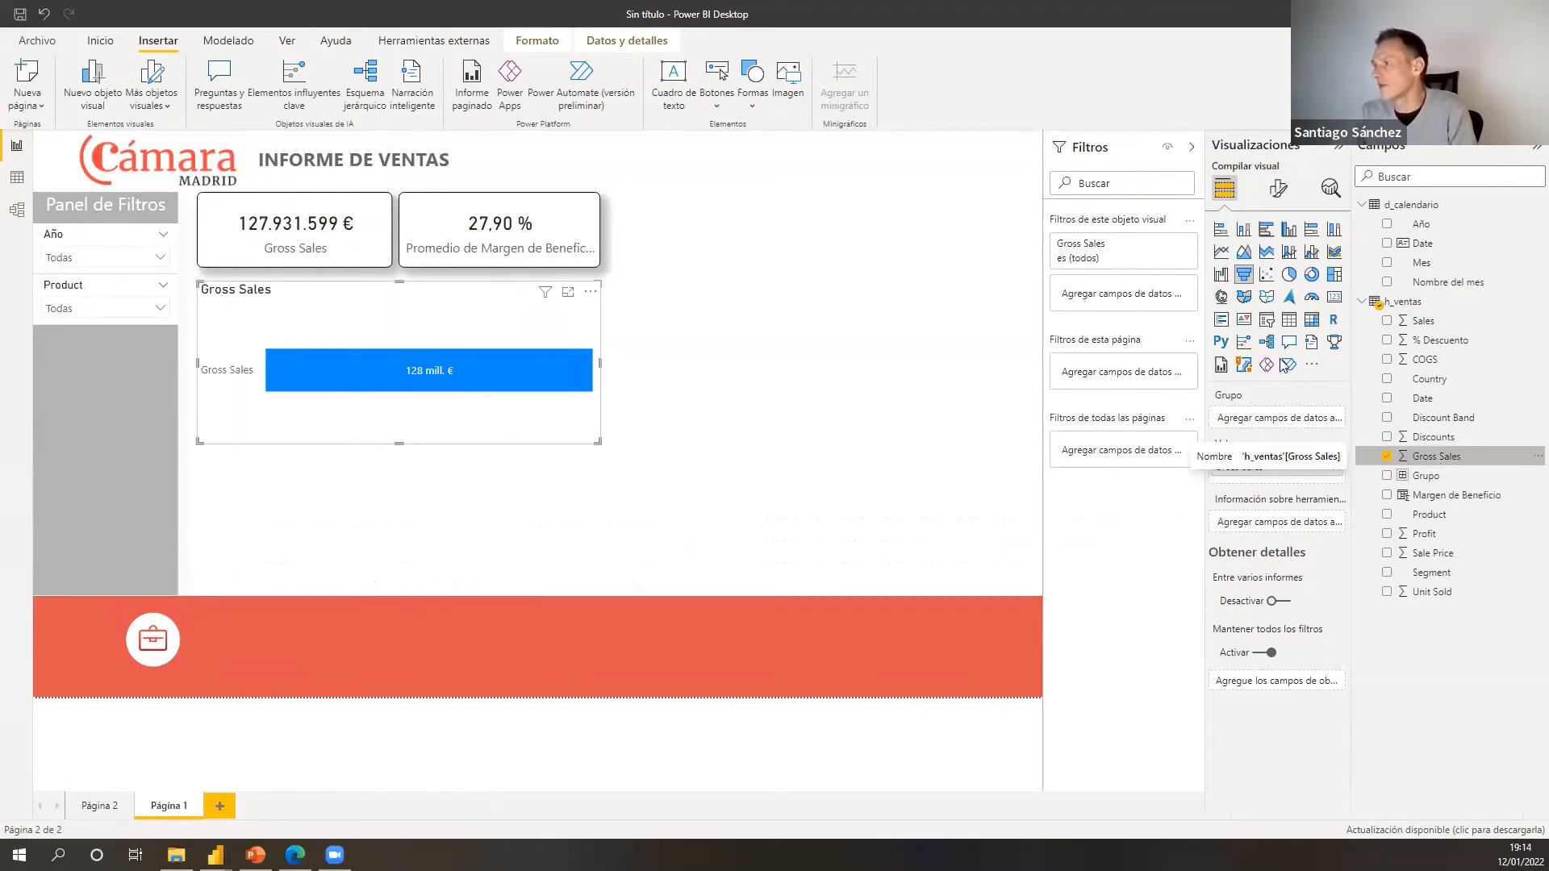
key(alt+Tab)
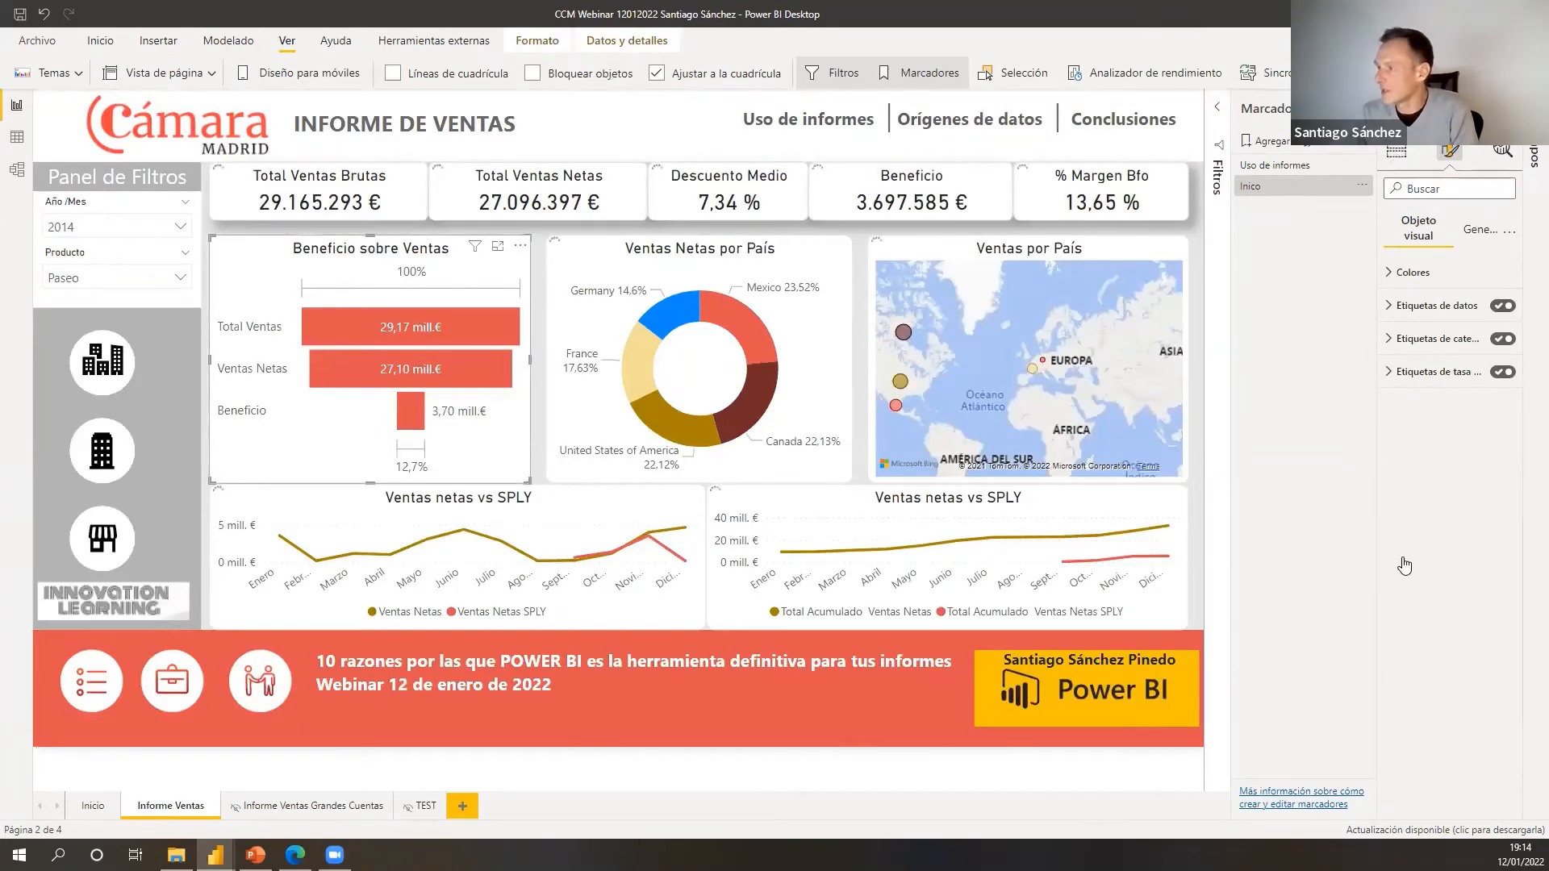
key(alt+Tab)
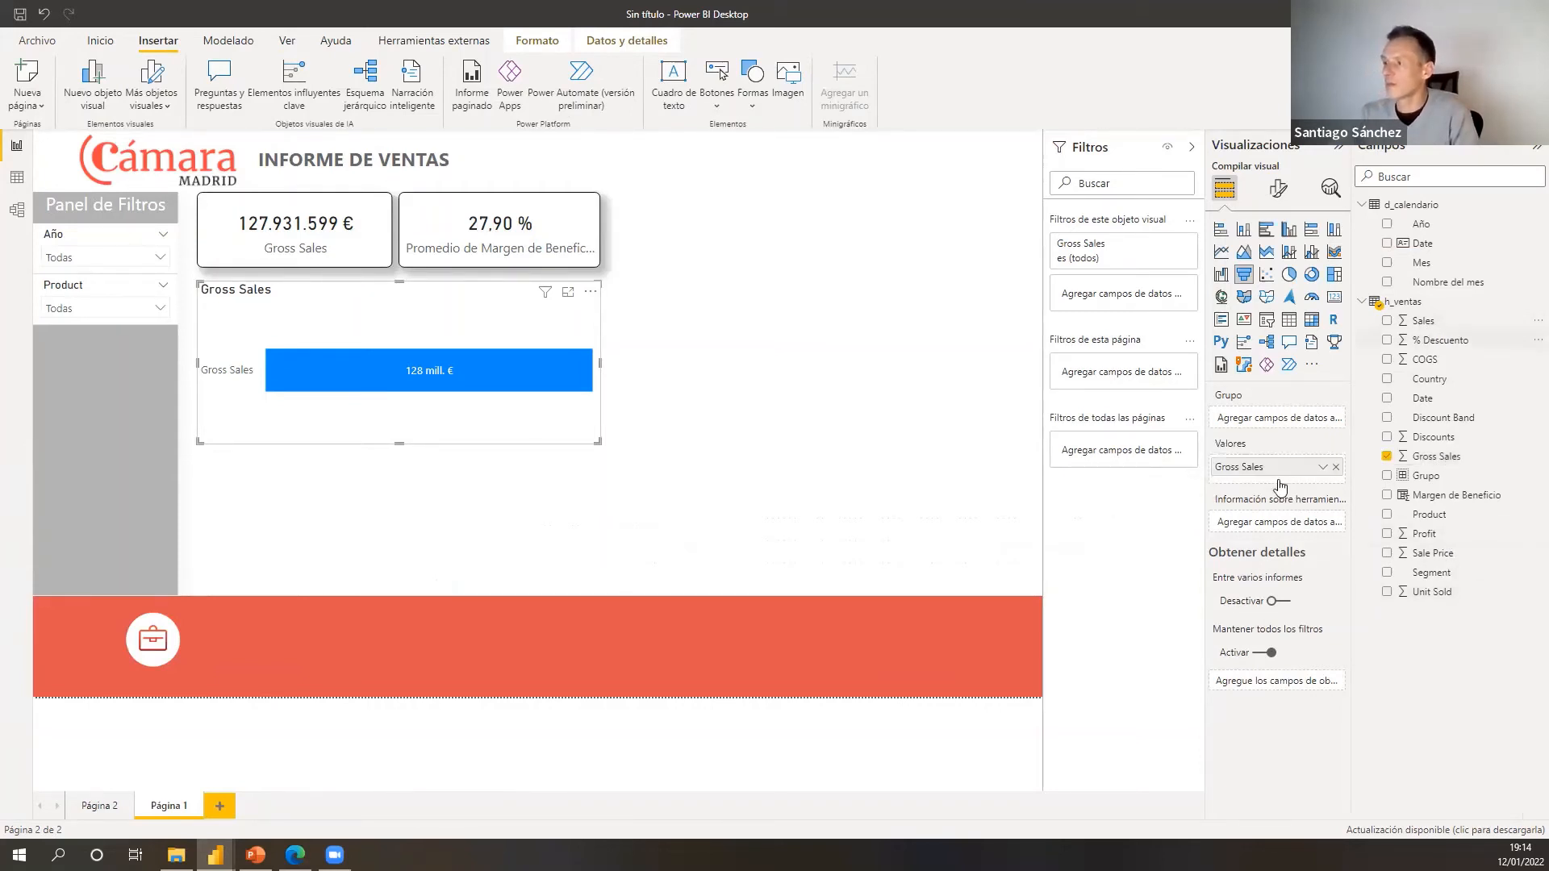
drag(1424, 321, 1281, 487)
drag(1432, 536, 1252, 505)
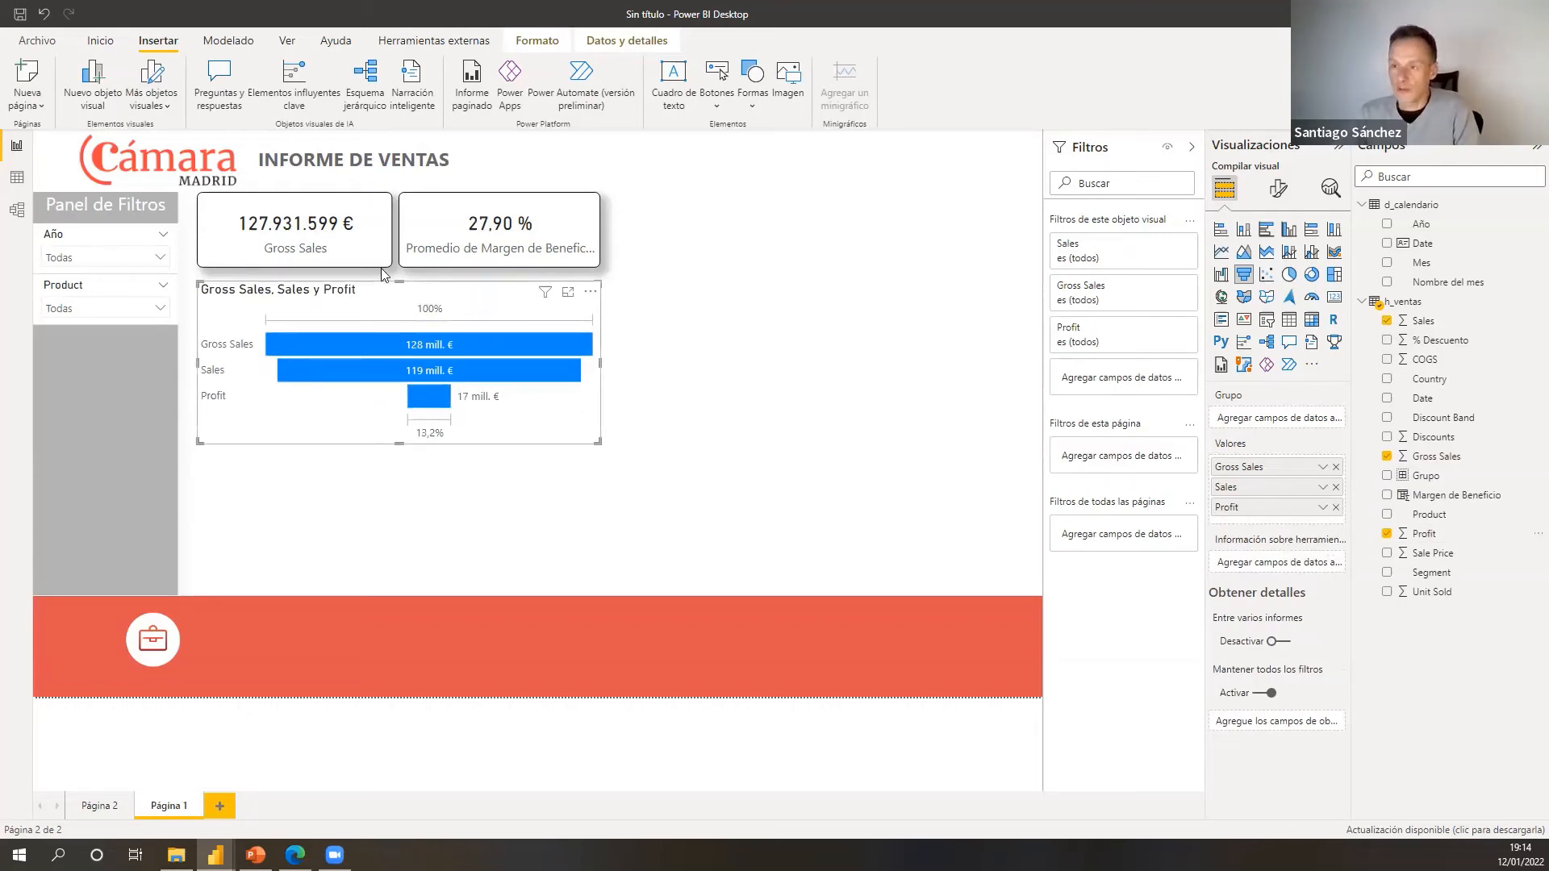
- Make the funnel narrower and taller, matching the proportions of the funnel in the finished report
key(alt+Tab)
key(alt+Tab)
drag(599, 442, 532, 486)
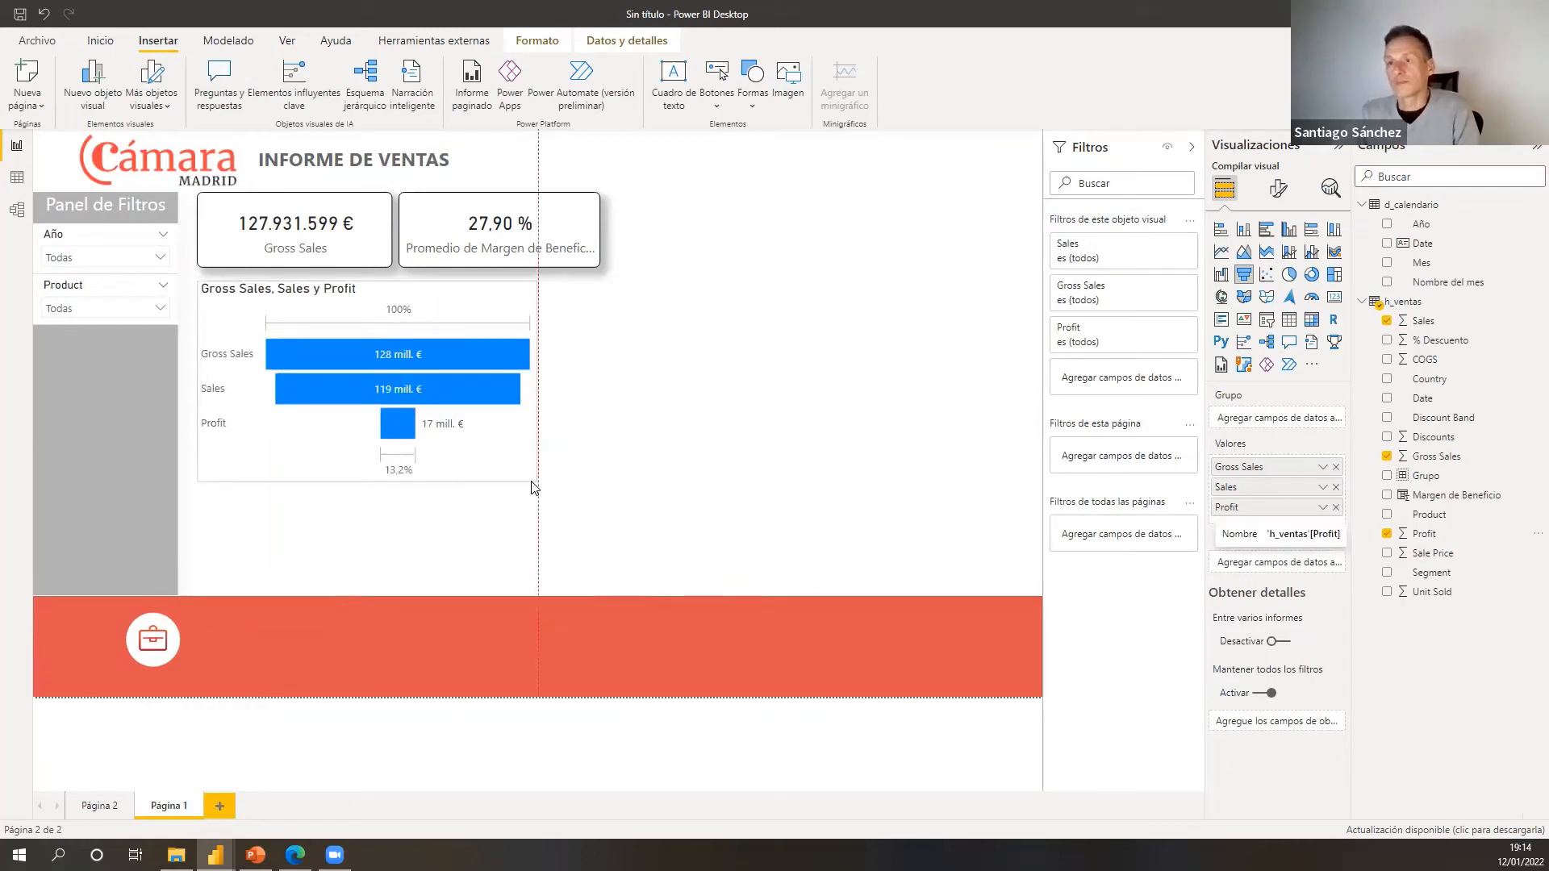
key(alt+Tab)
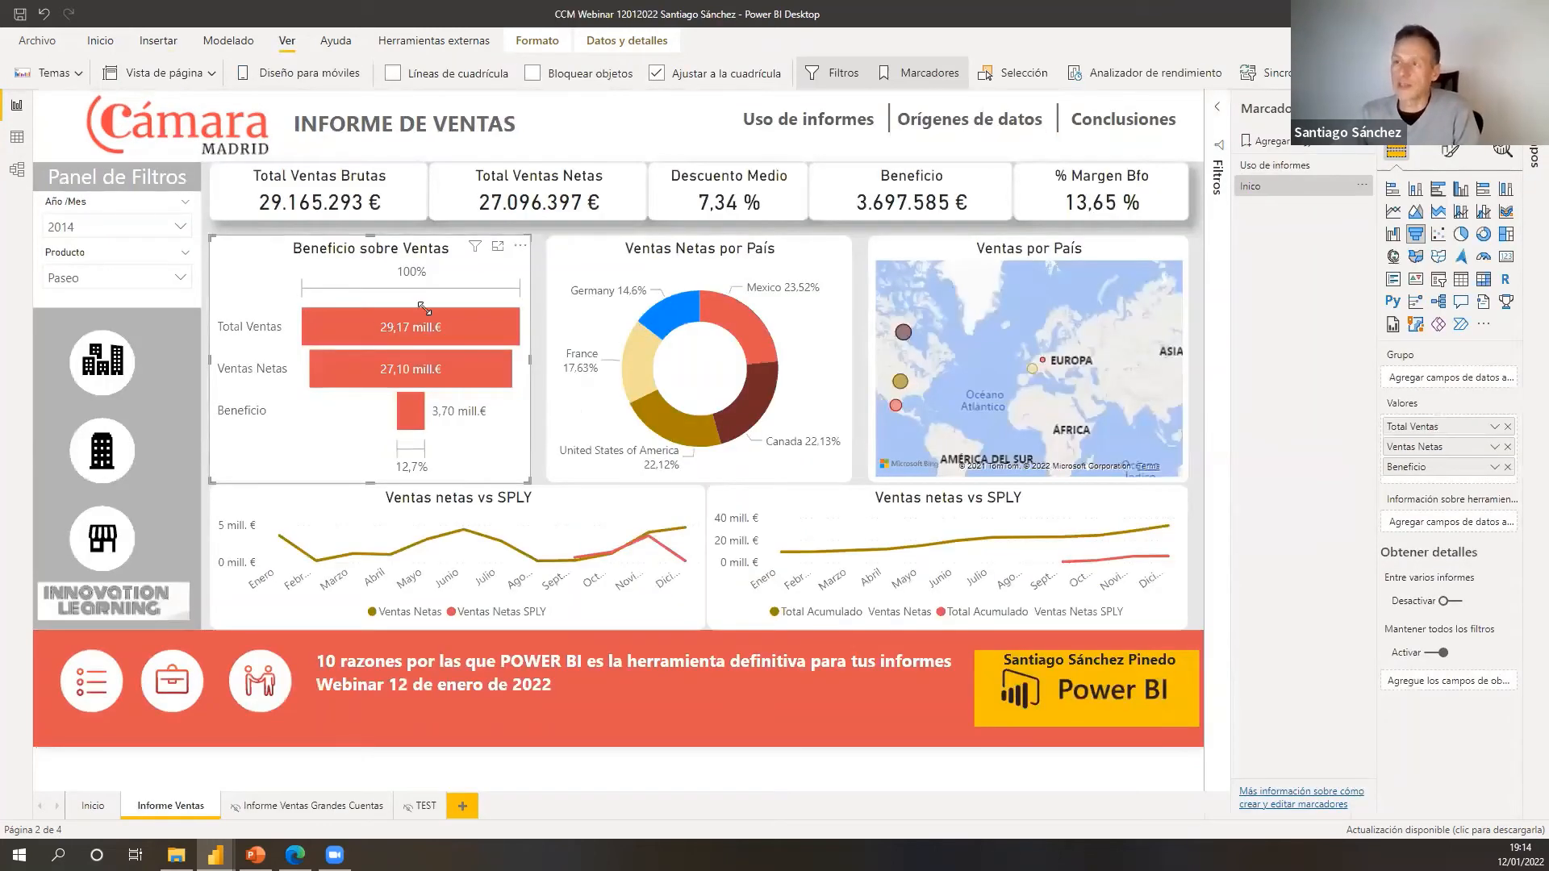
key(alt+Tab)
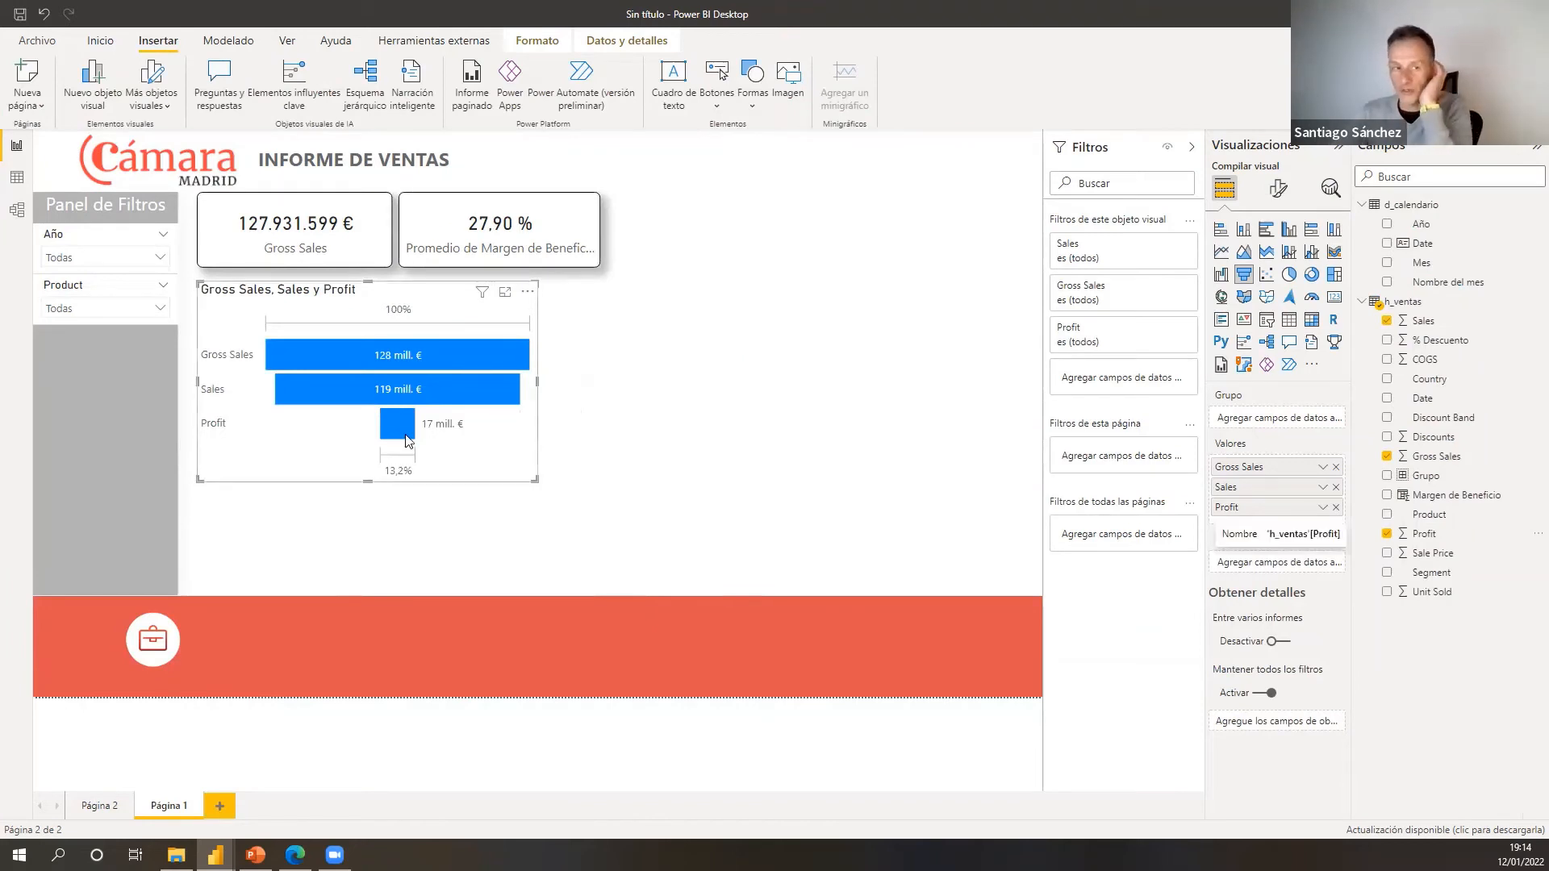
- Change the funnel's default bar colour to the theme's red
mouse_move(407, 440)
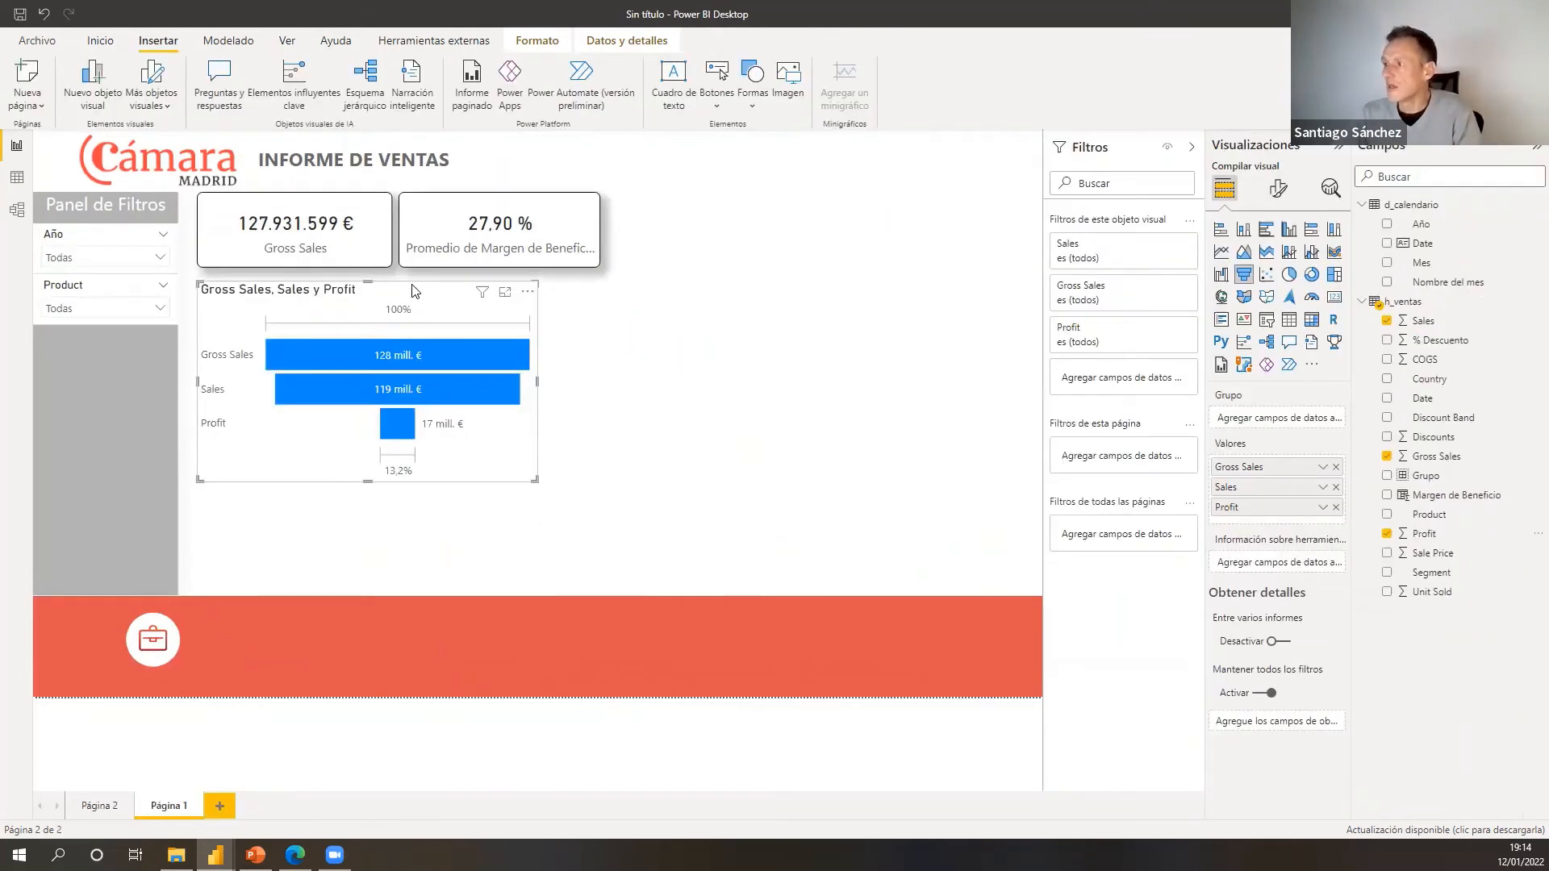
click(1279, 193)
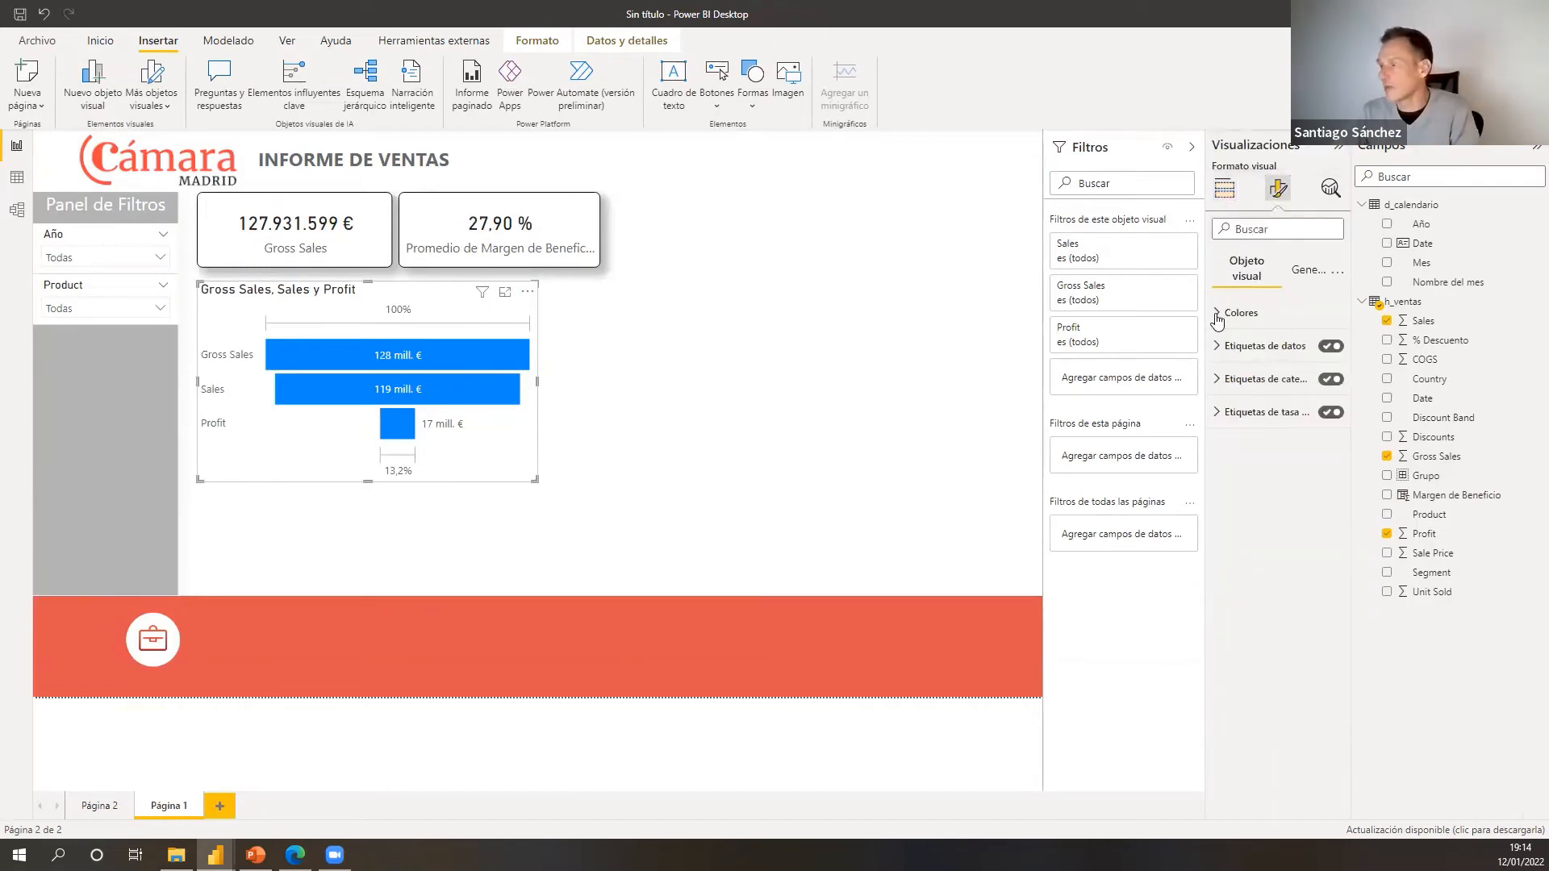
click(1251, 361)
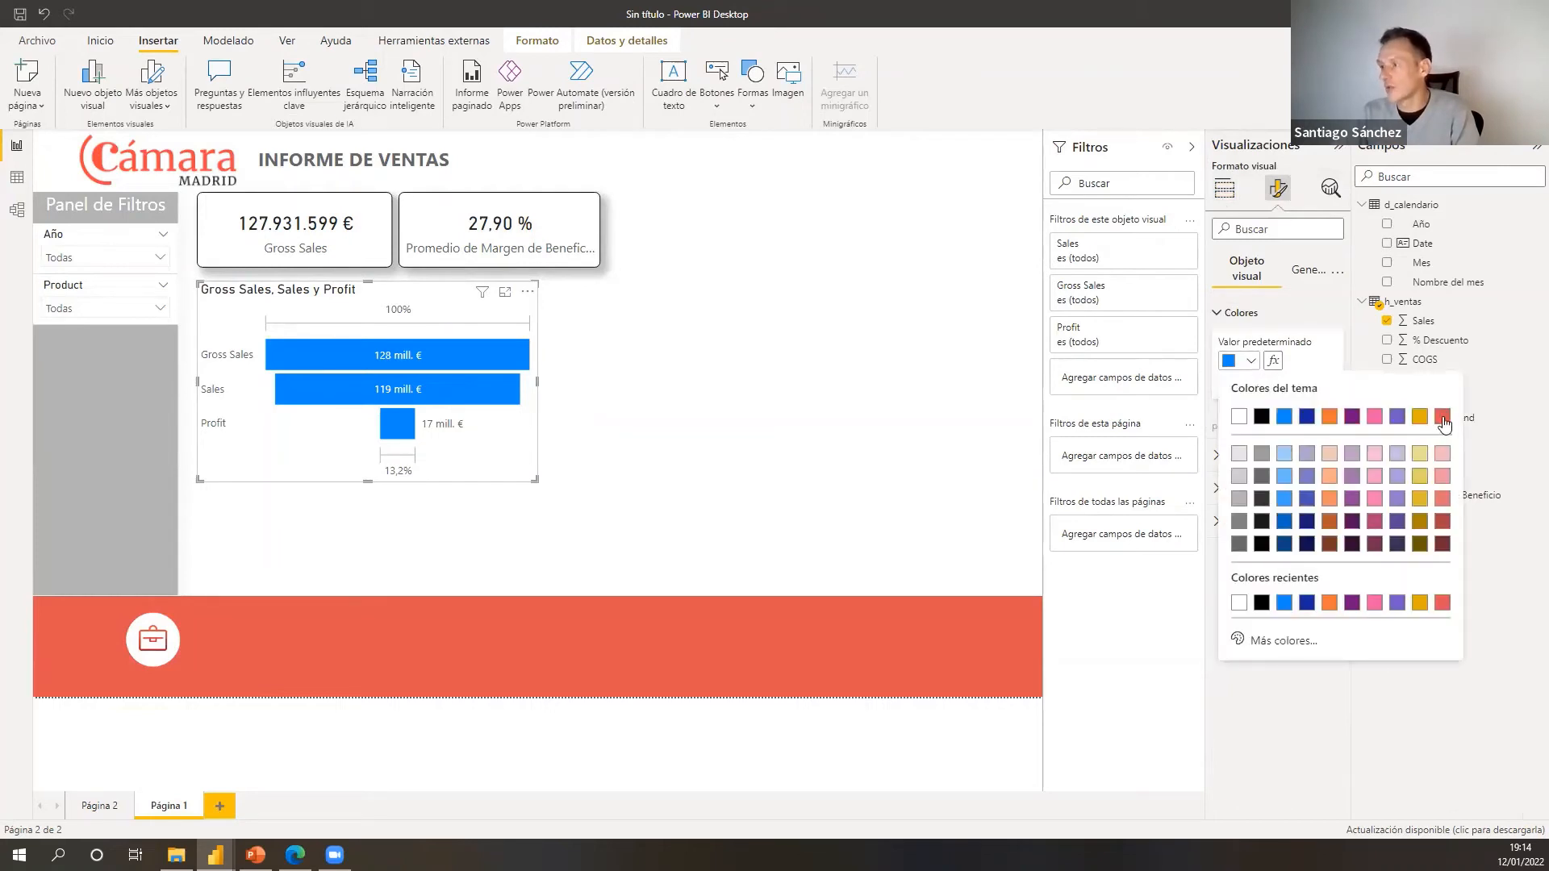
click(1443, 416)
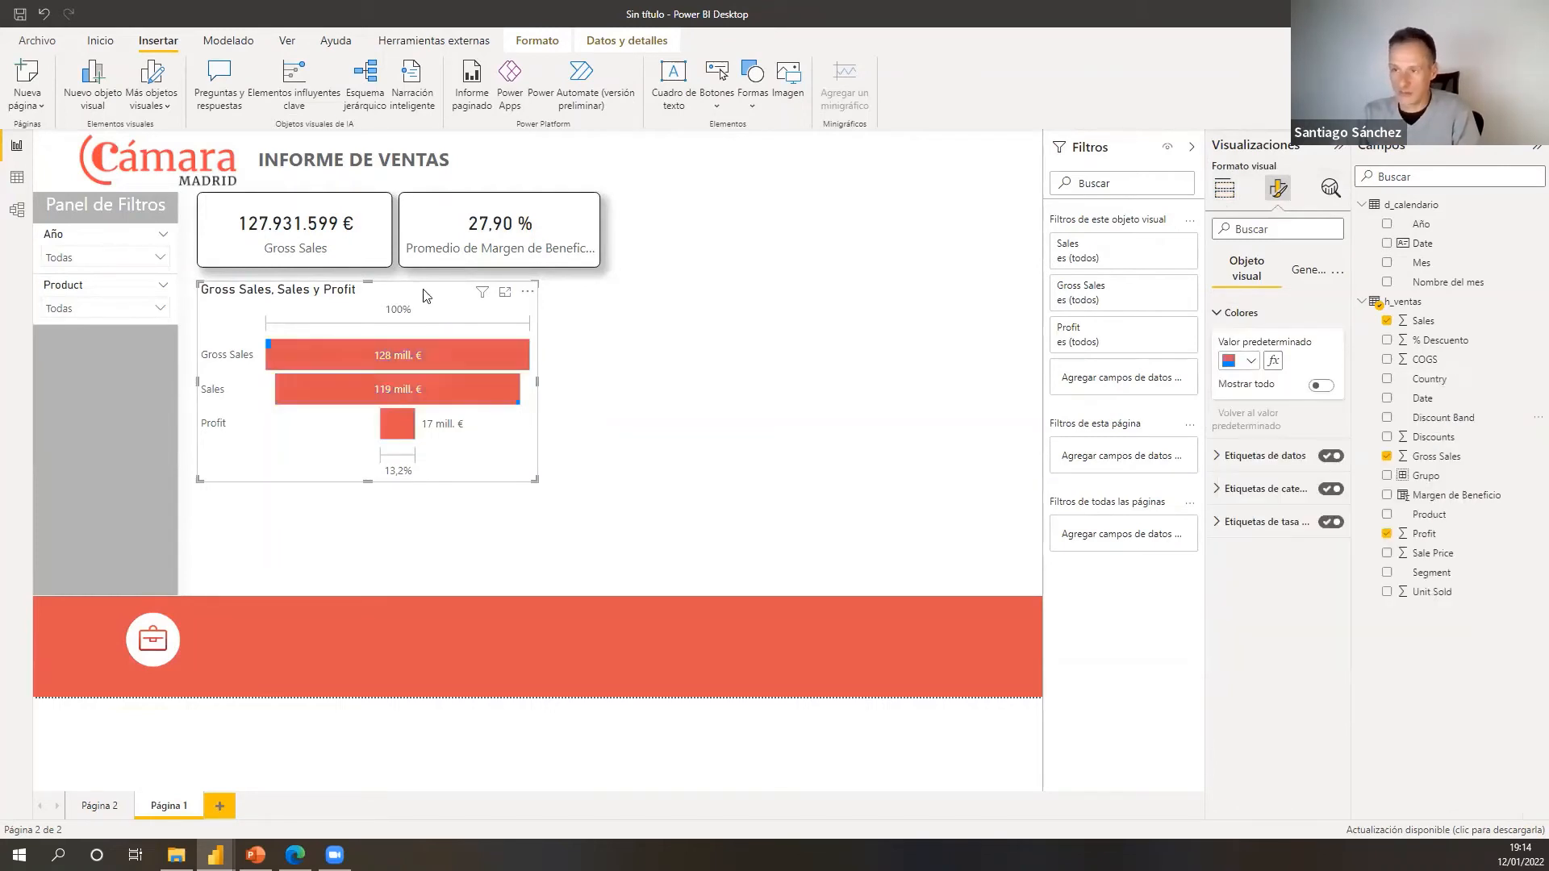
- Replace the funnel's title text with "Beneficio sobre ventast"
mouse_move(484, 312)
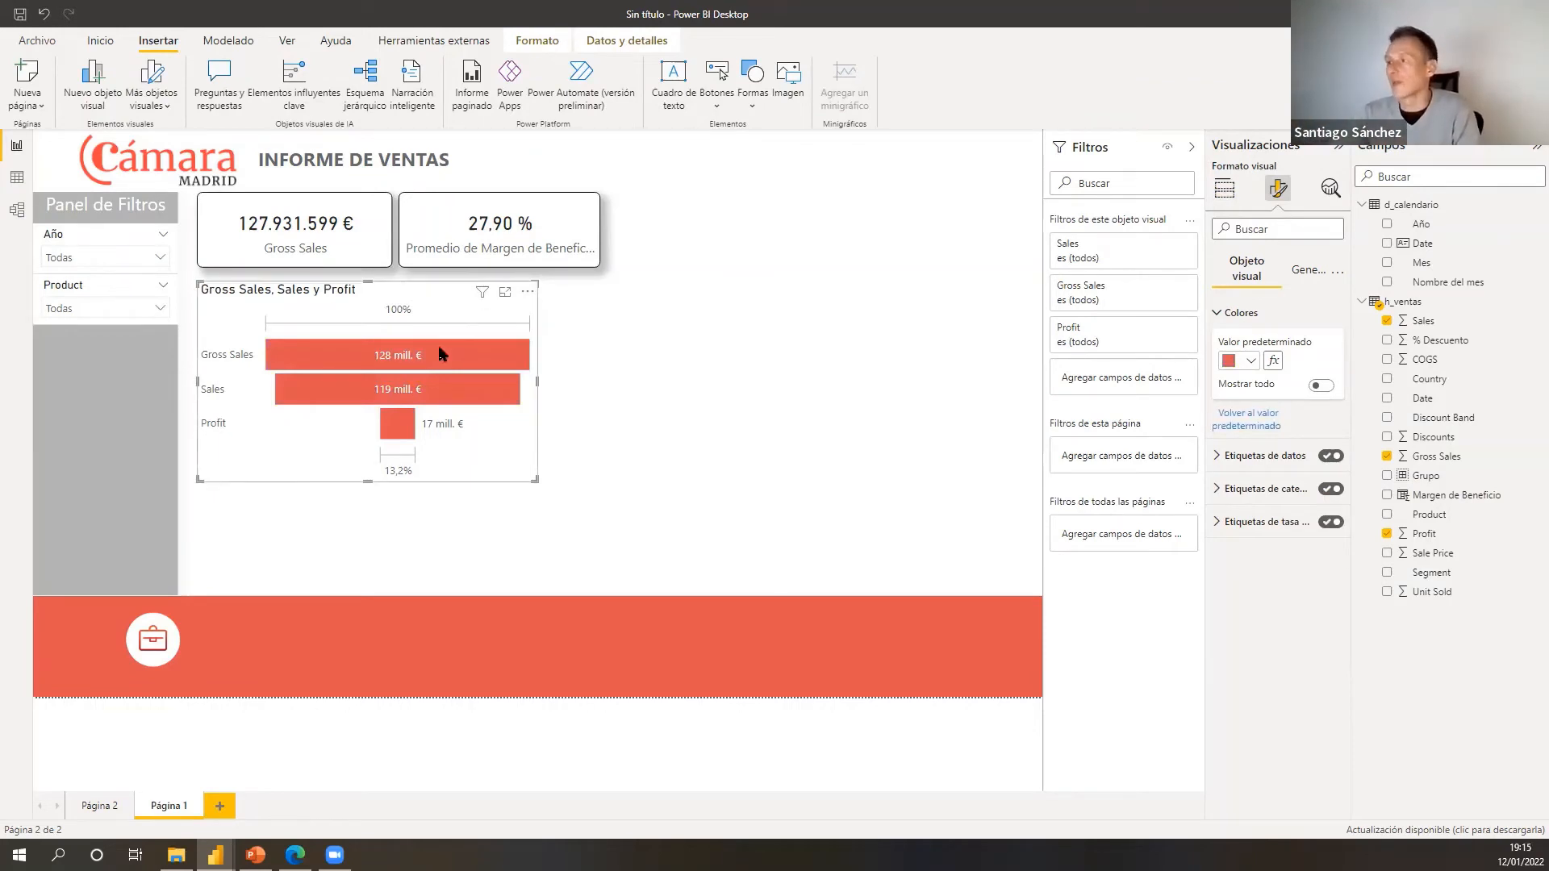
click(1297, 276)
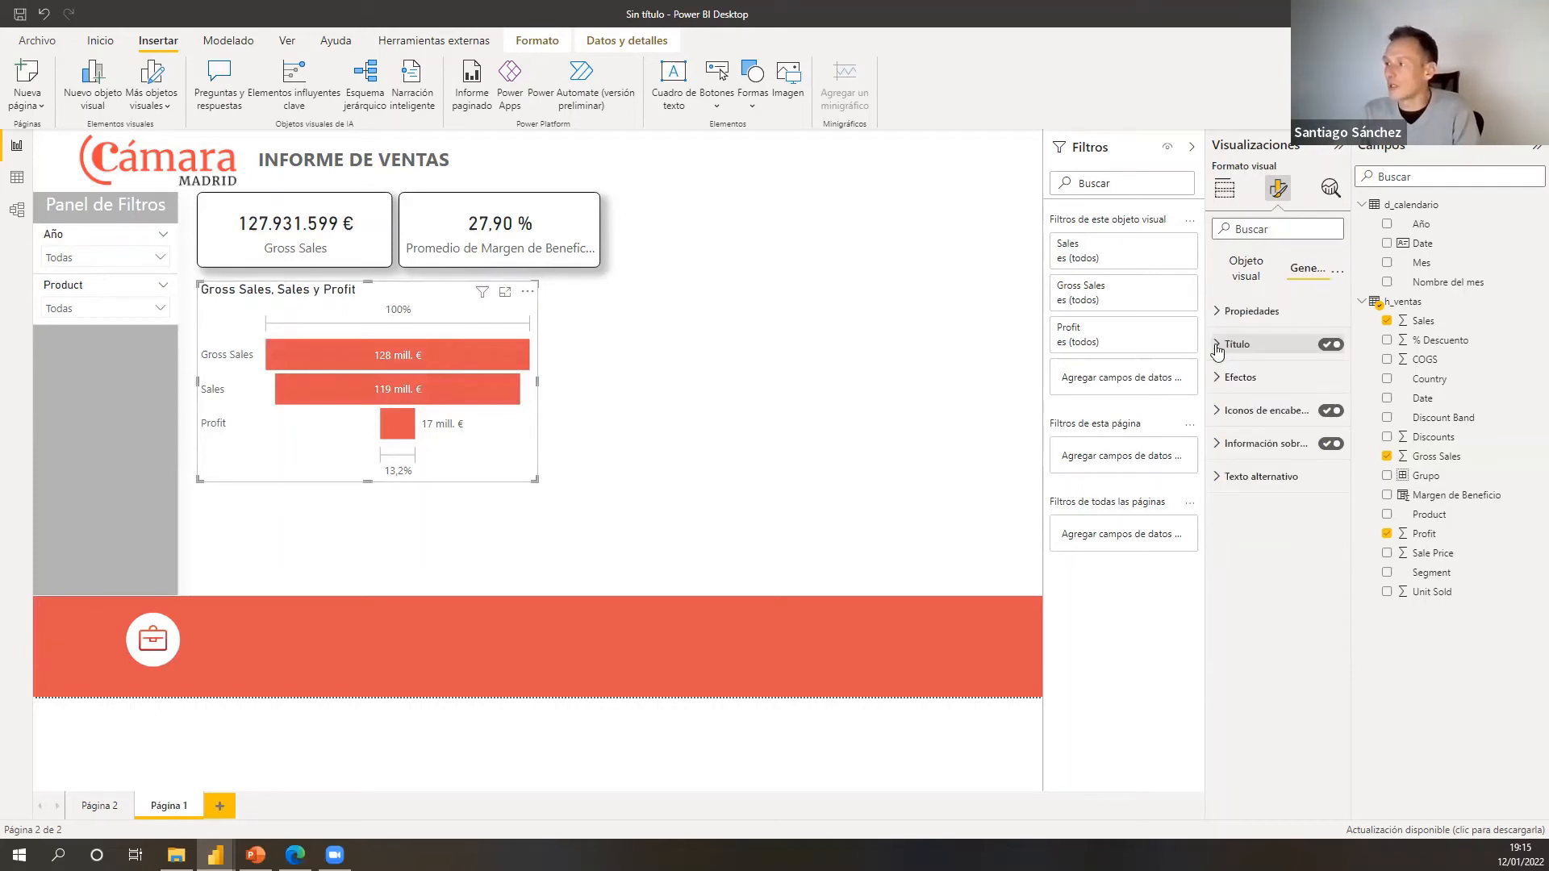
click(1225, 345)
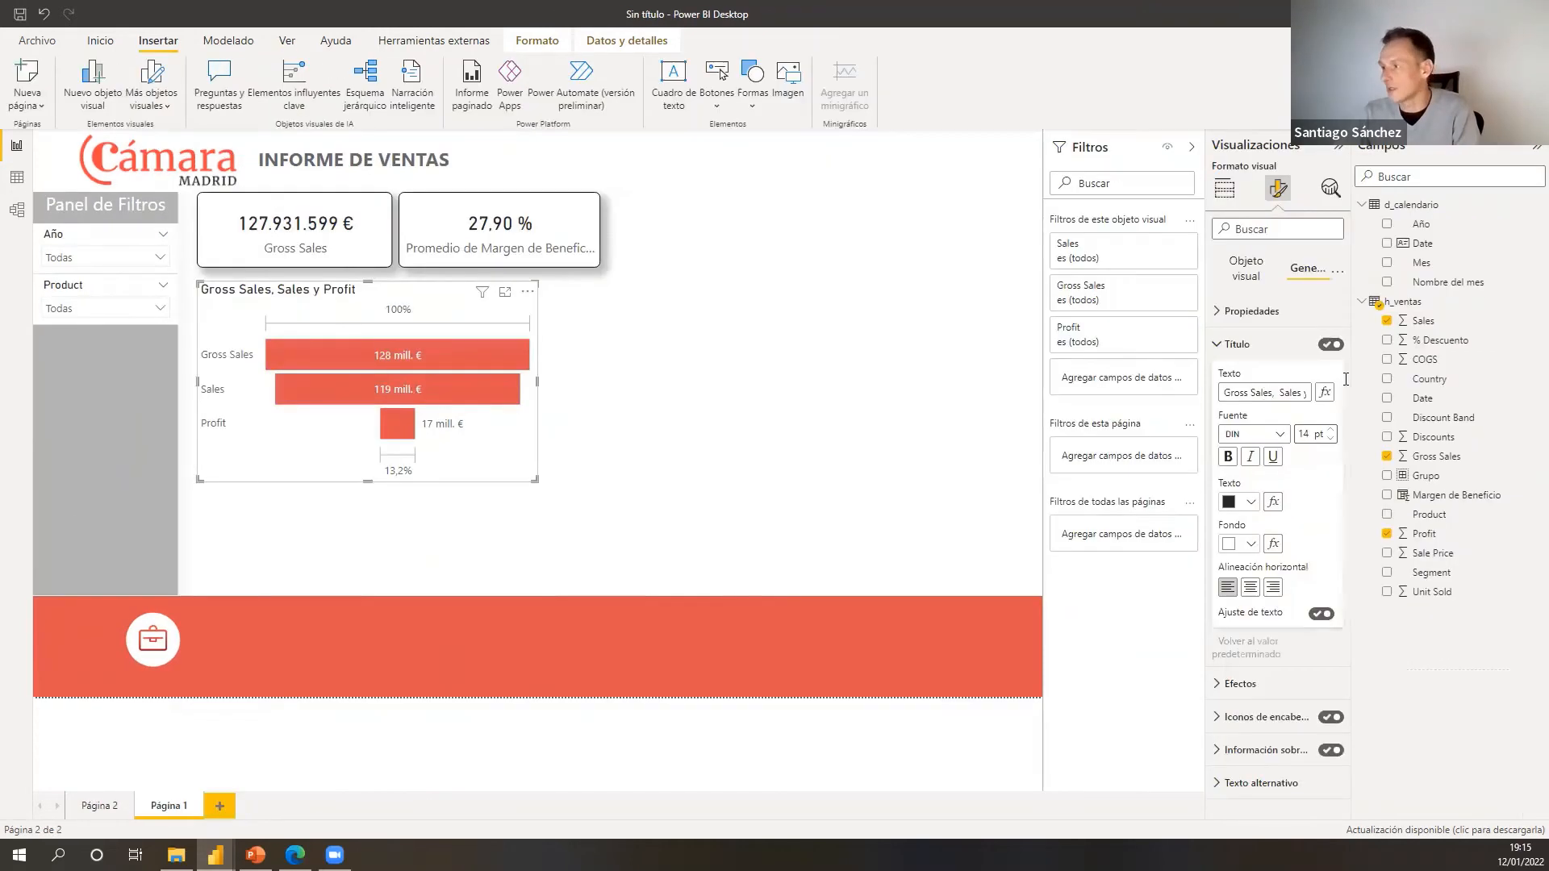
key(ctrl+a)
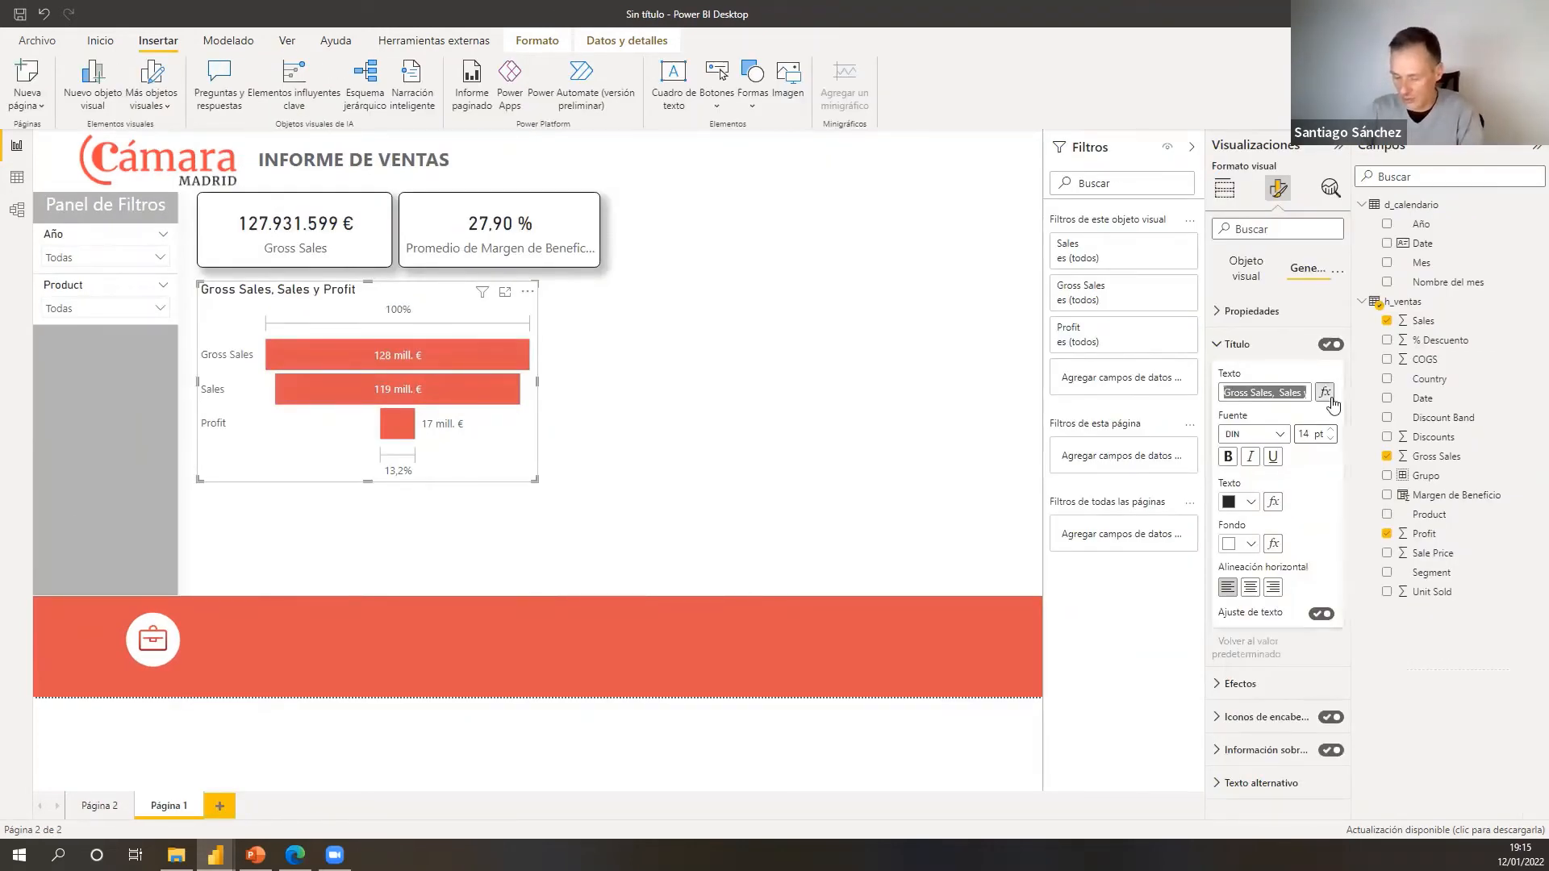
text(Beneficio s)
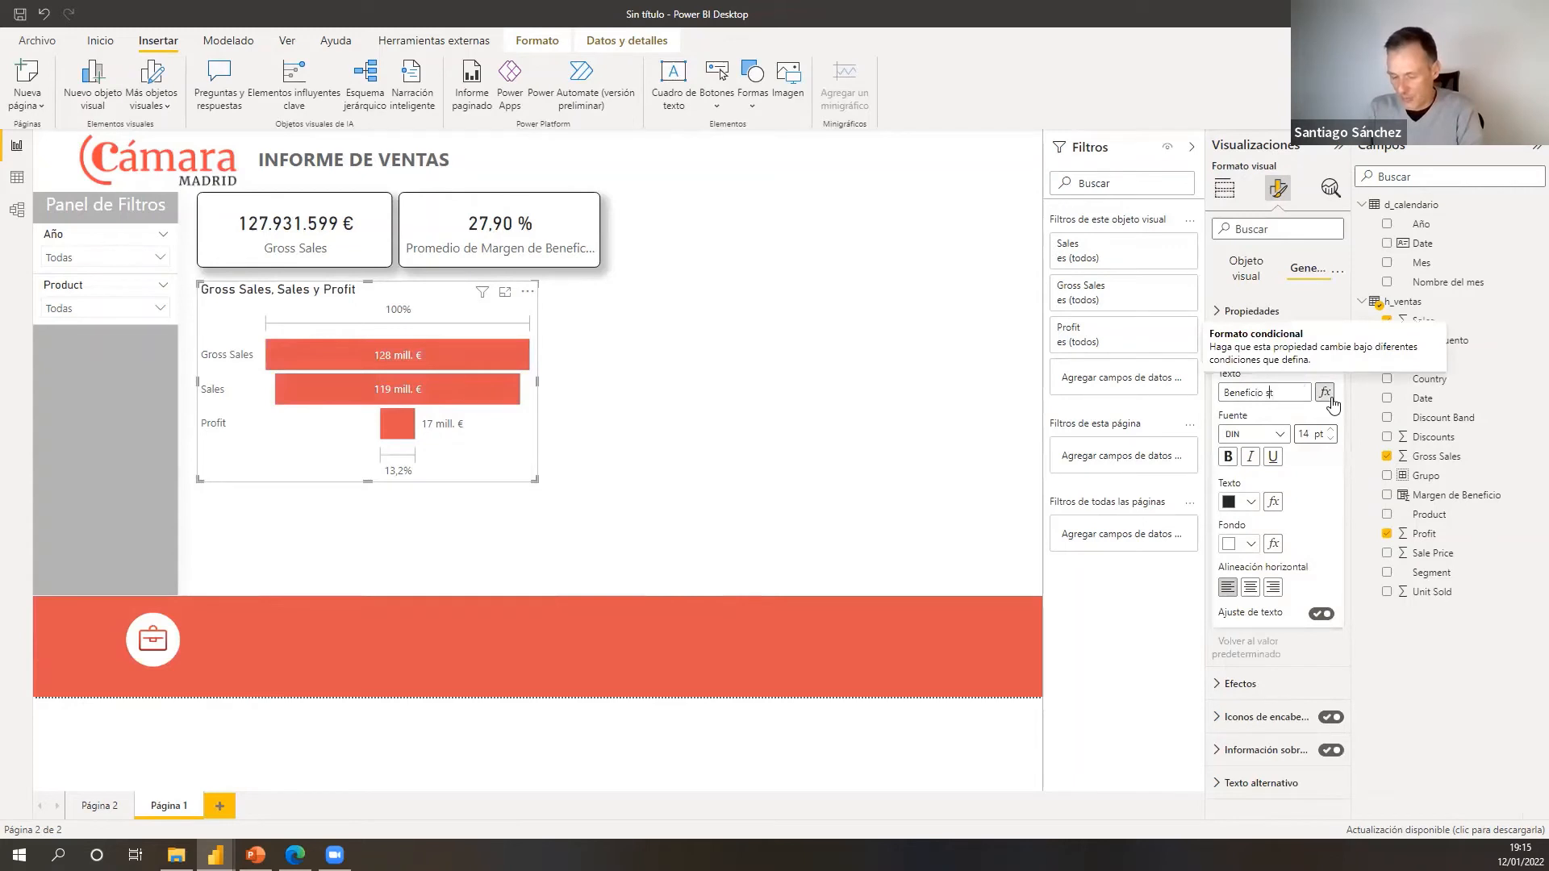
text(obre ventast)
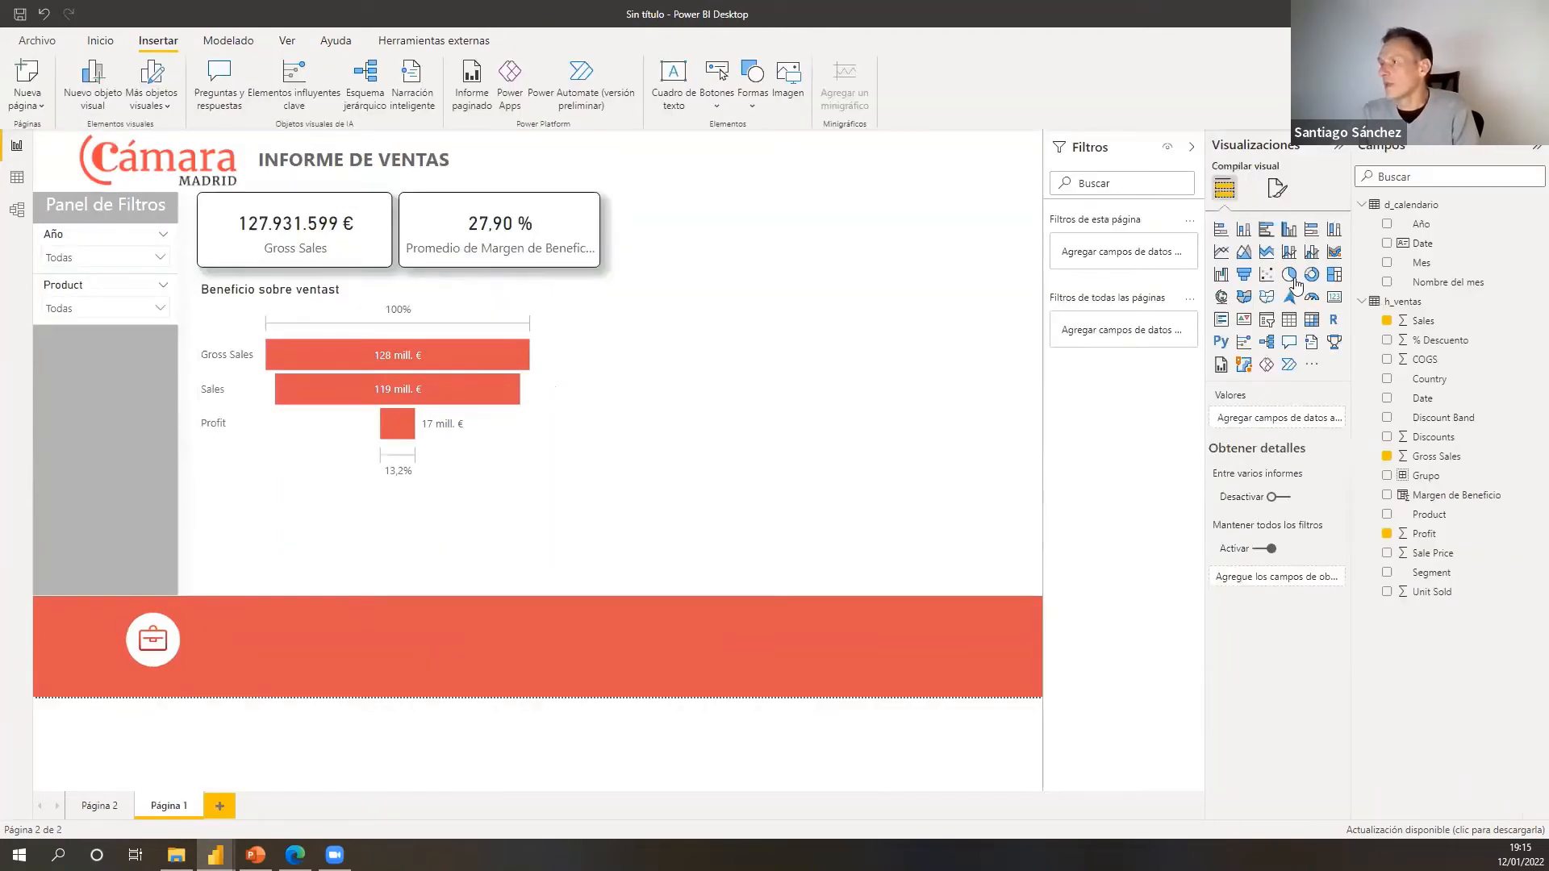
- Add a donut chart beside the funnel, with Country as its legend and Sales as its values
click(1311, 276)
drag(938, 348, 906, 319)
drag(978, 425, 801, 468)
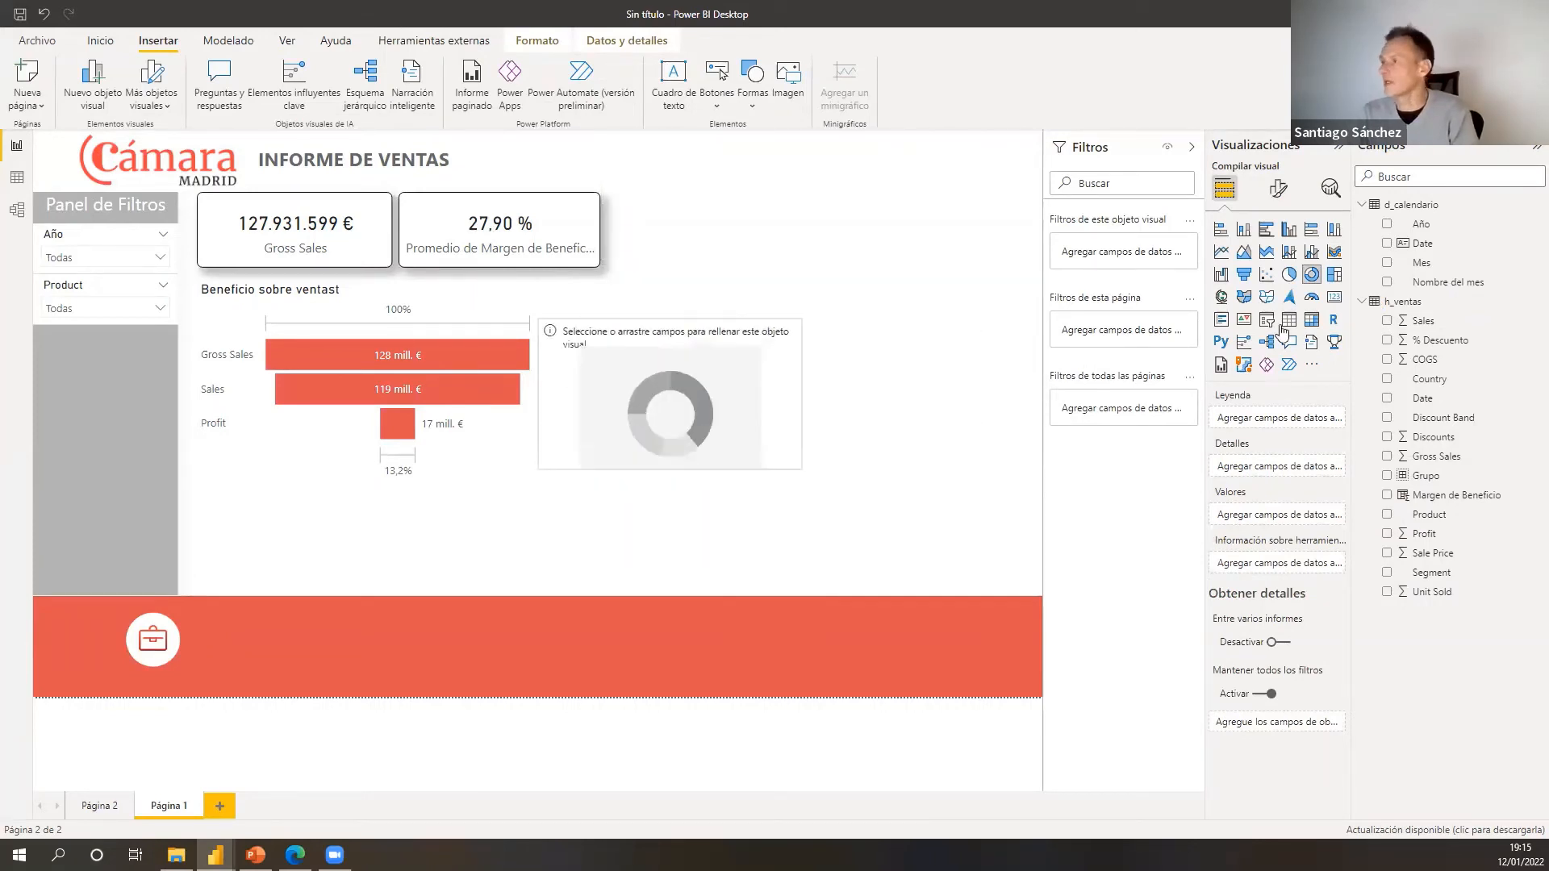
drag(1428, 378, 1255, 421)
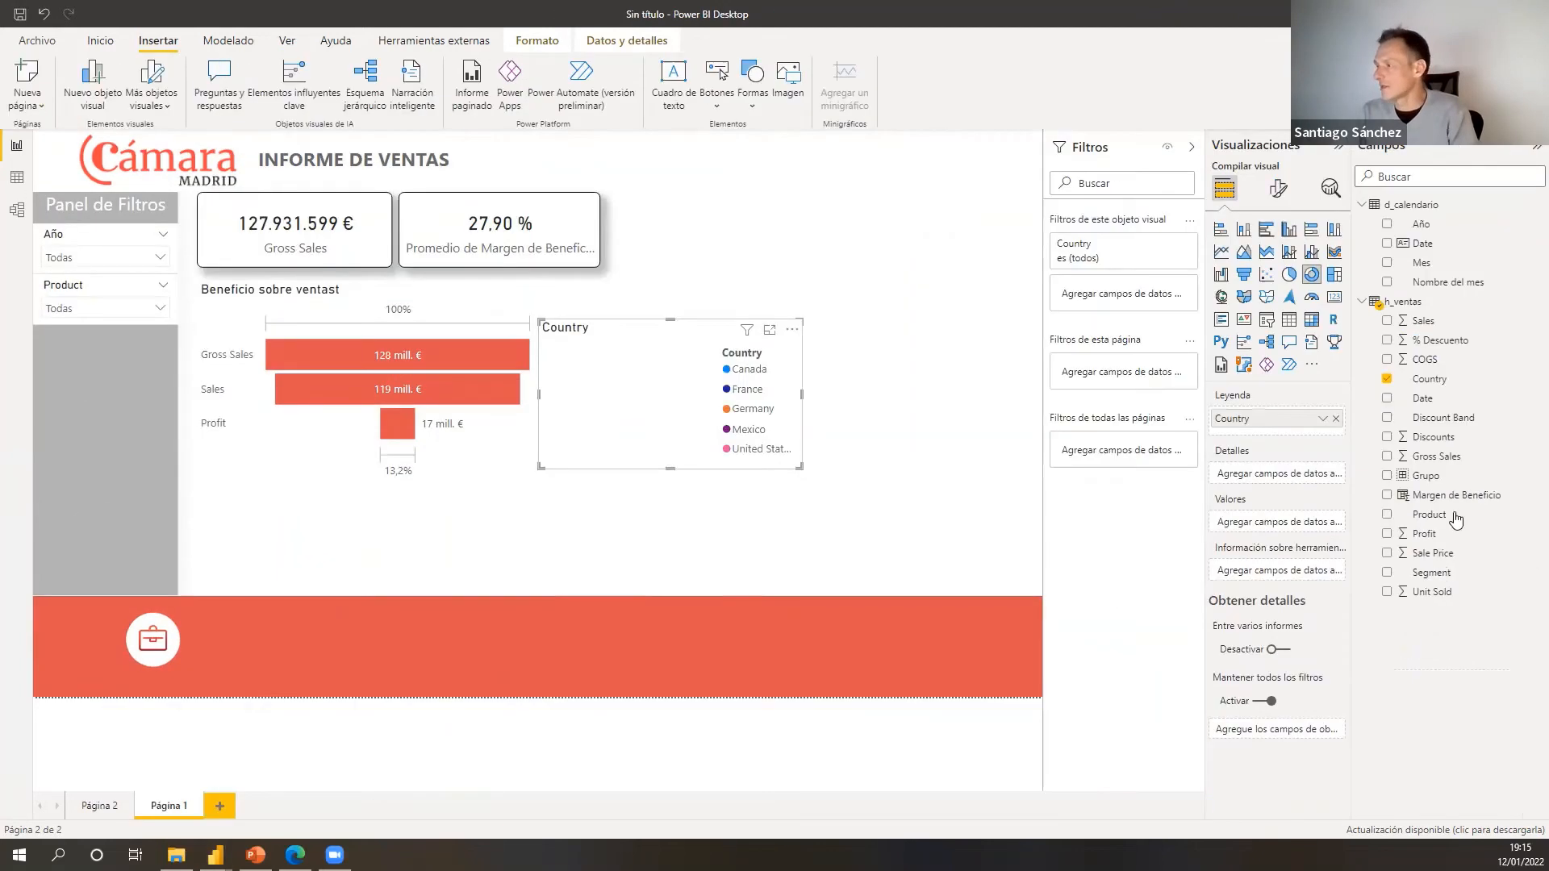
drag(1424, 321, 1281, 527)
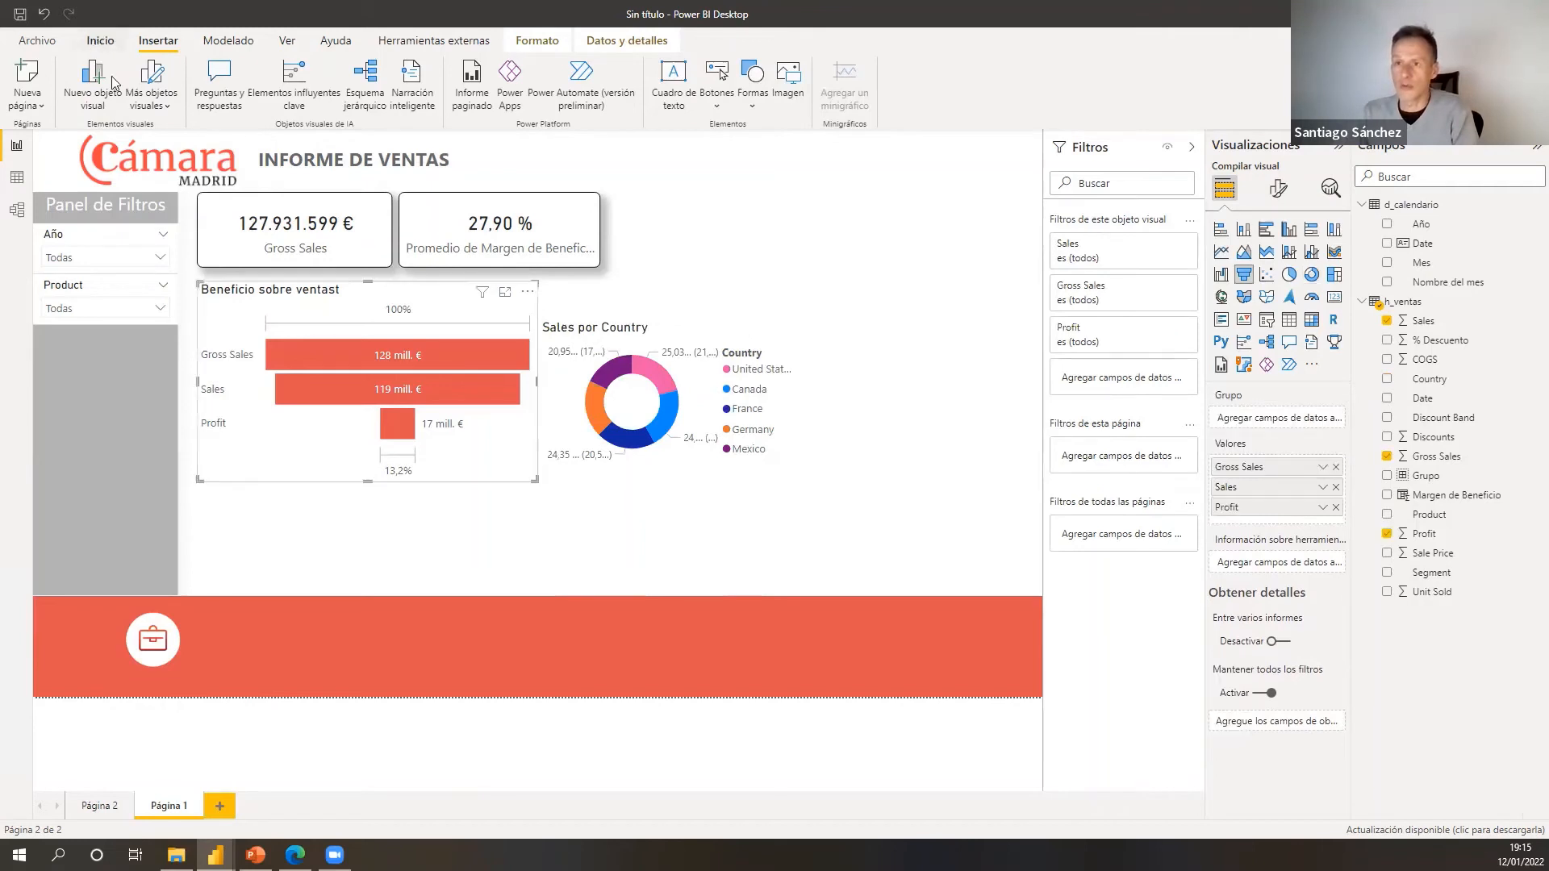
- Copy the funnel's formatting onto the donut chart and extend the donut upward to align with the funnel's top edge
click(100, 40)
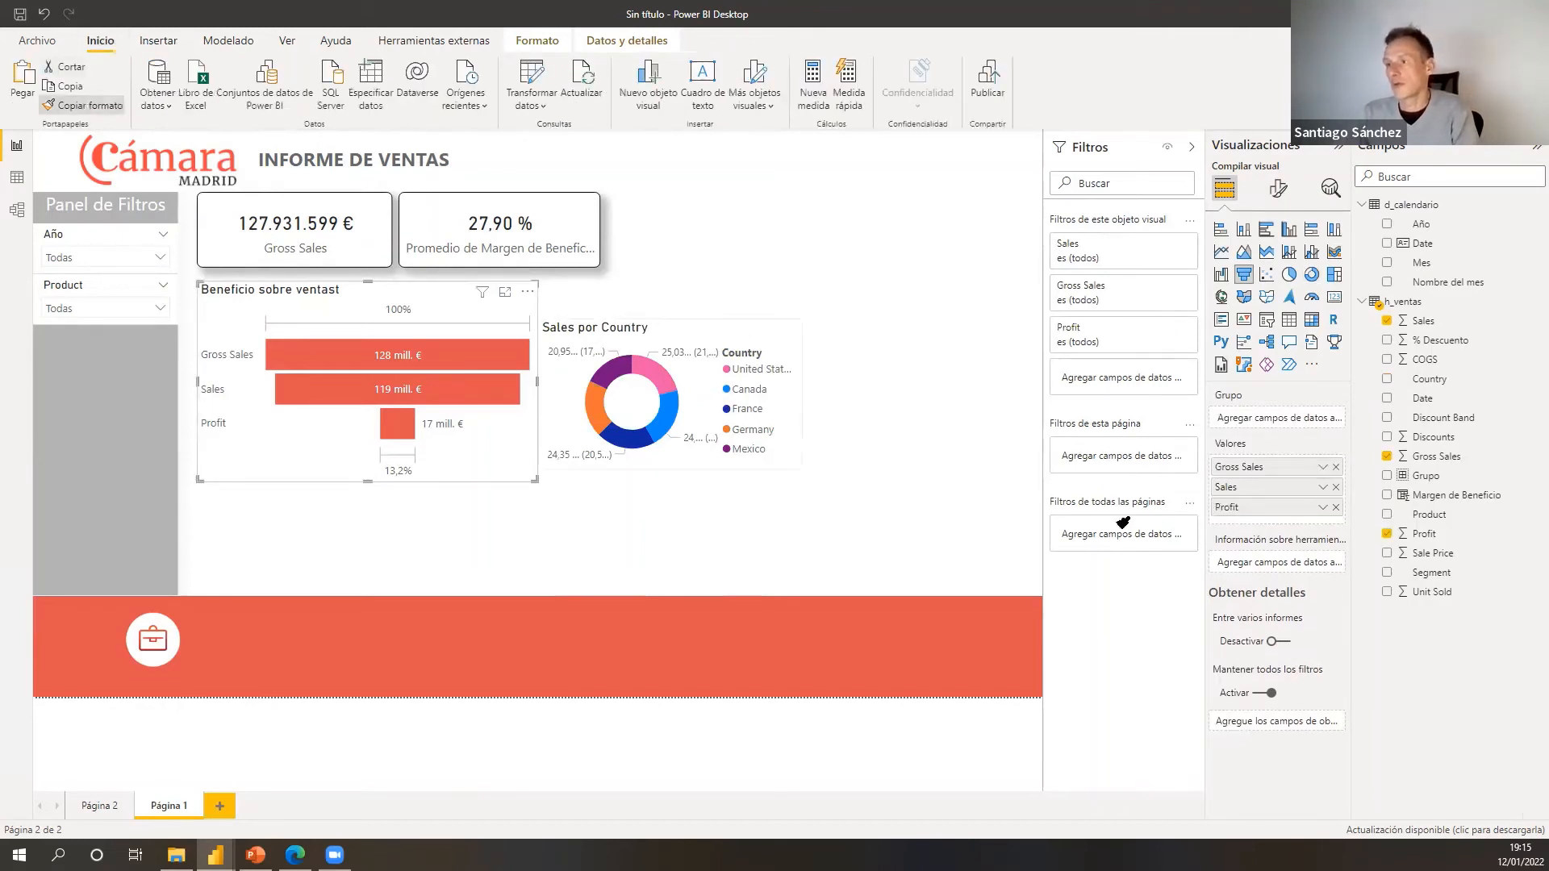
click(696, 390)
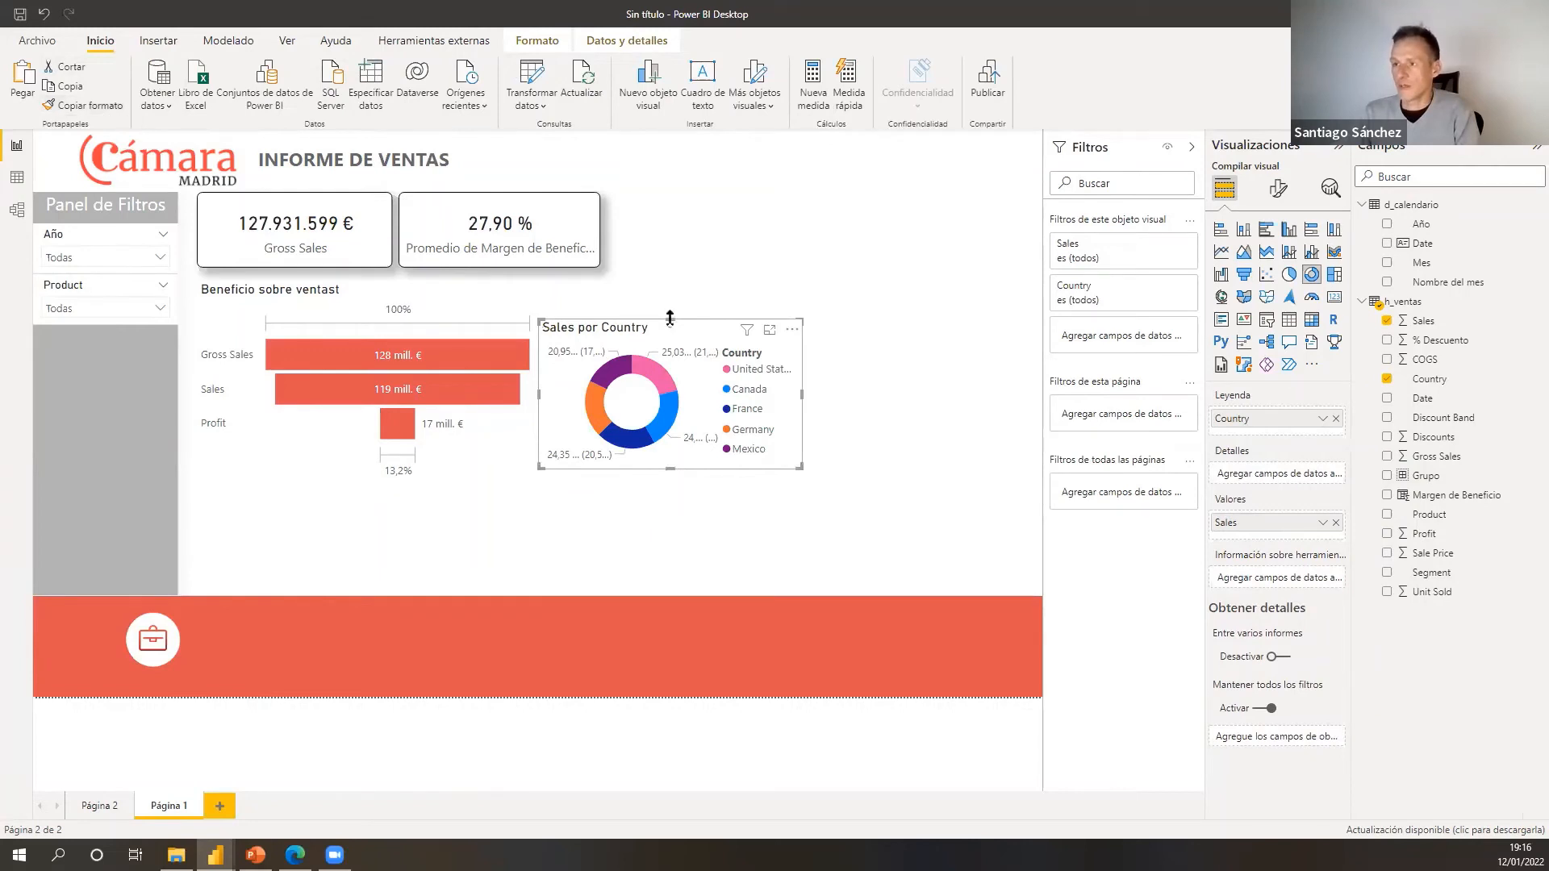
drag(671, 319, 671, 281)
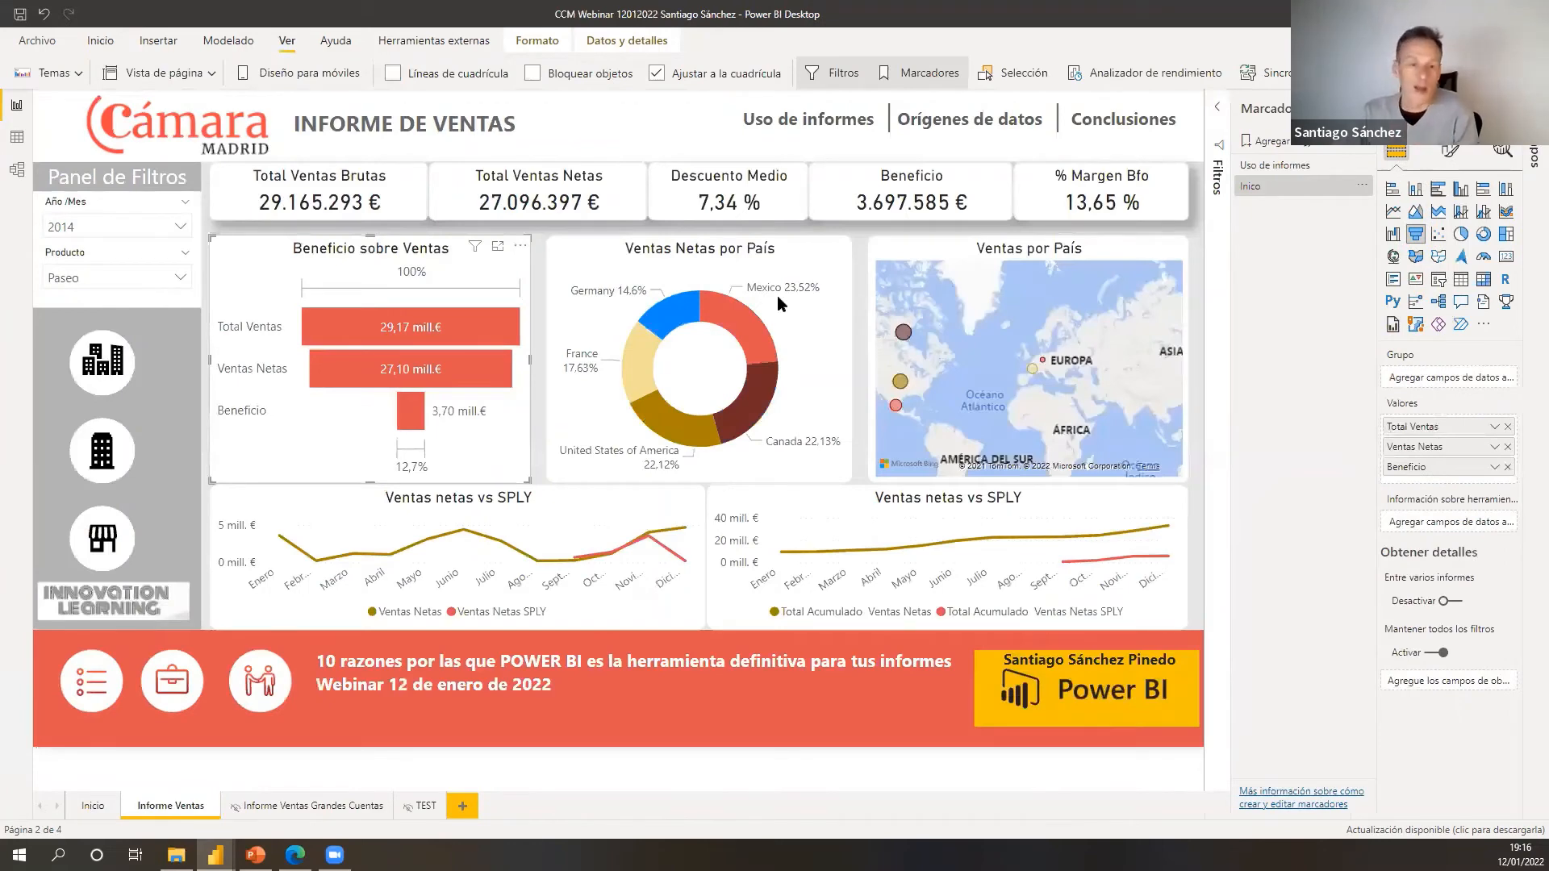
- Hide the donut chart's legend and show its detail labels with Porcentaje del total as their content
key(alt+Tab)
click(1279, 189)
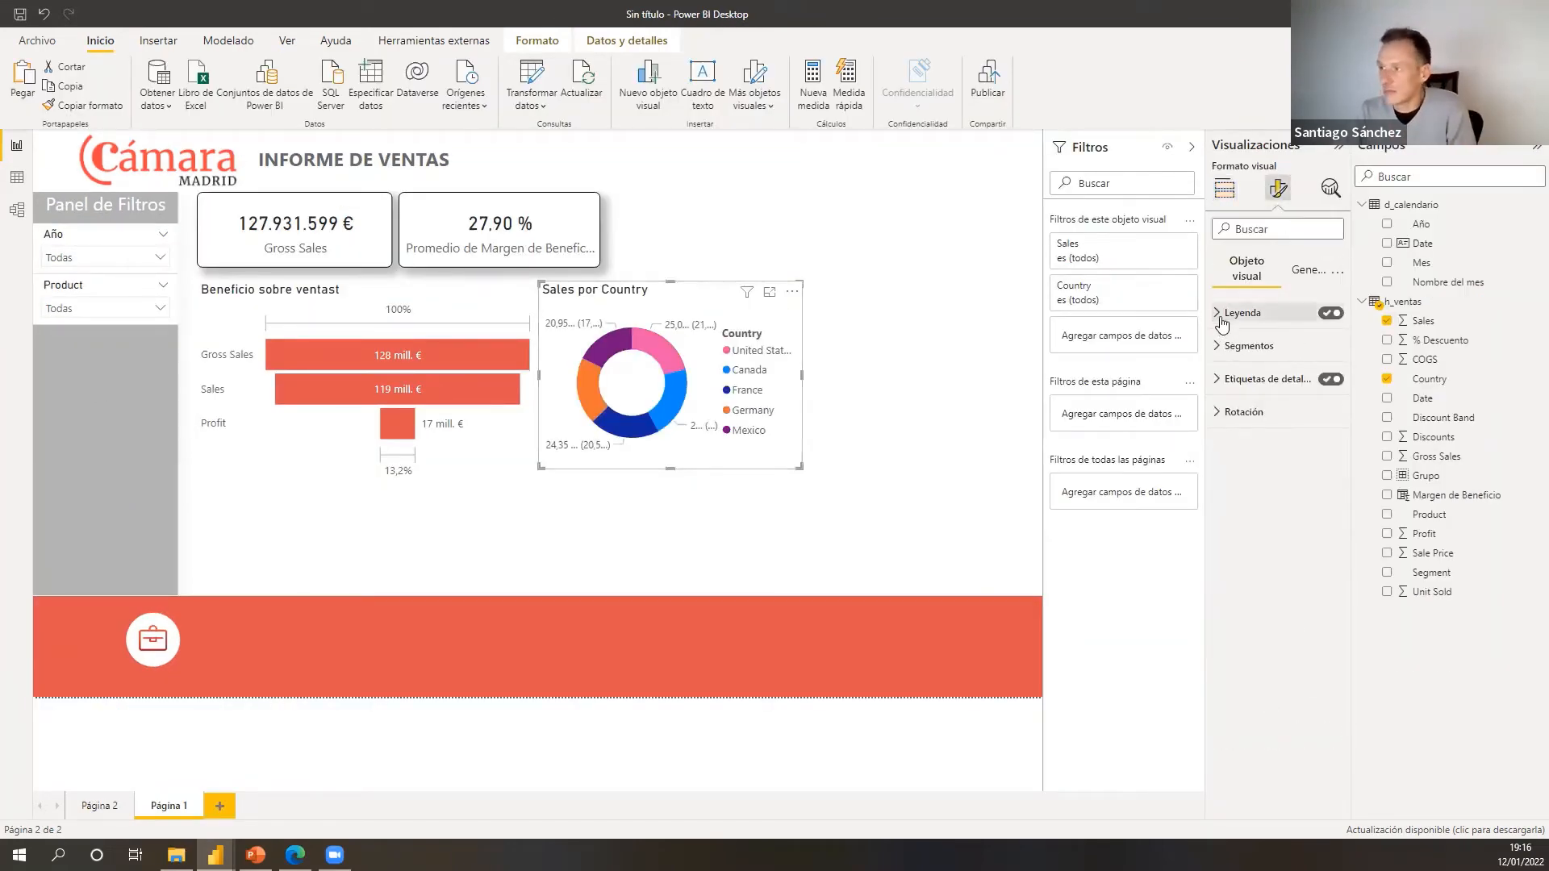
click(1327, 378)
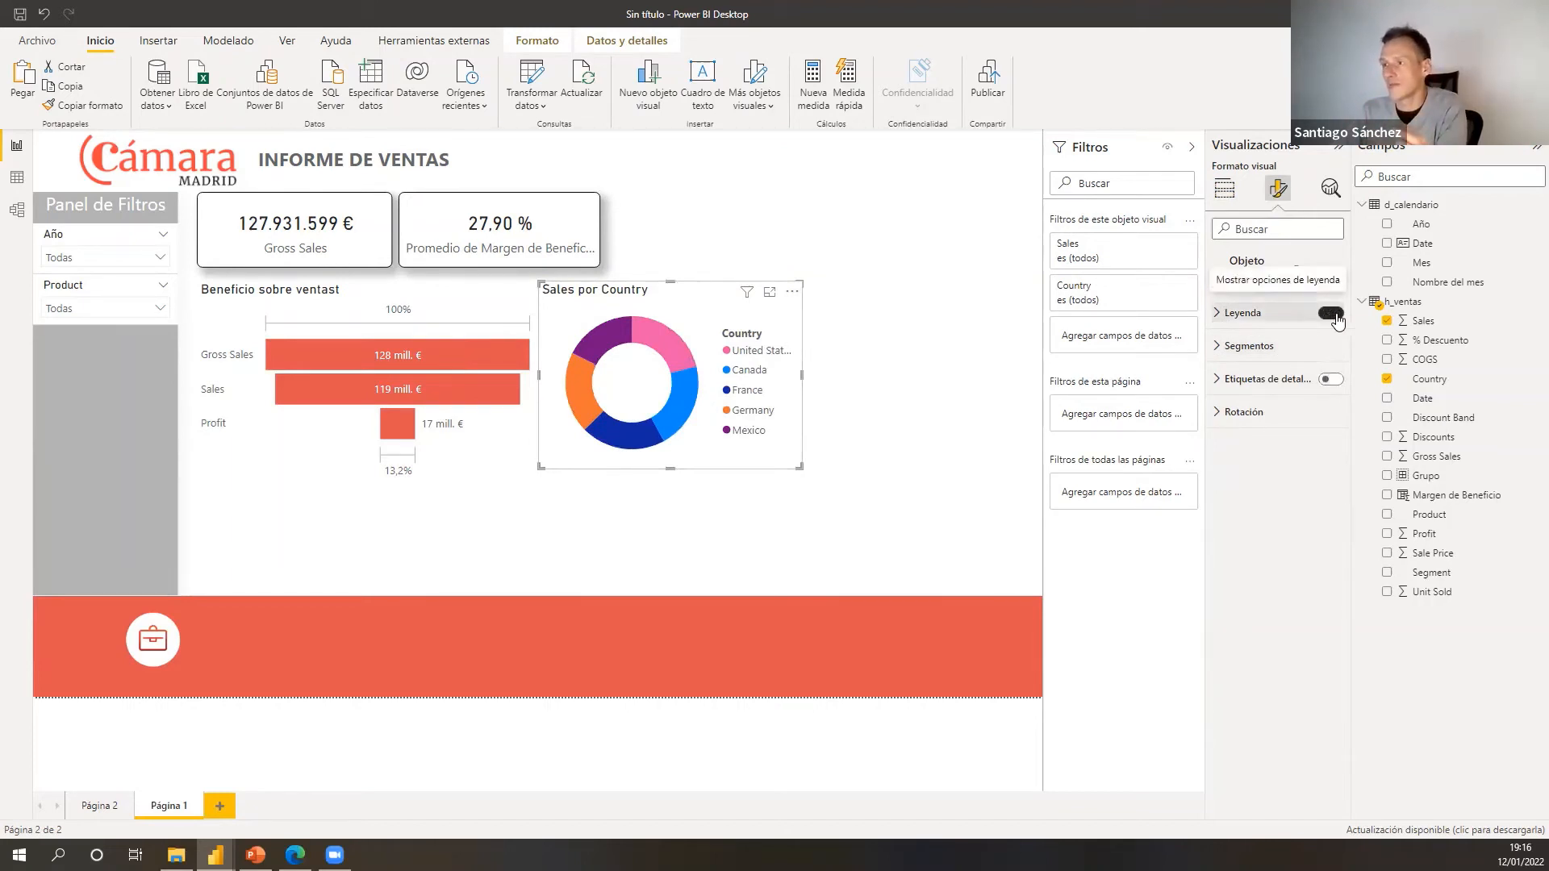
click(1335, 318)
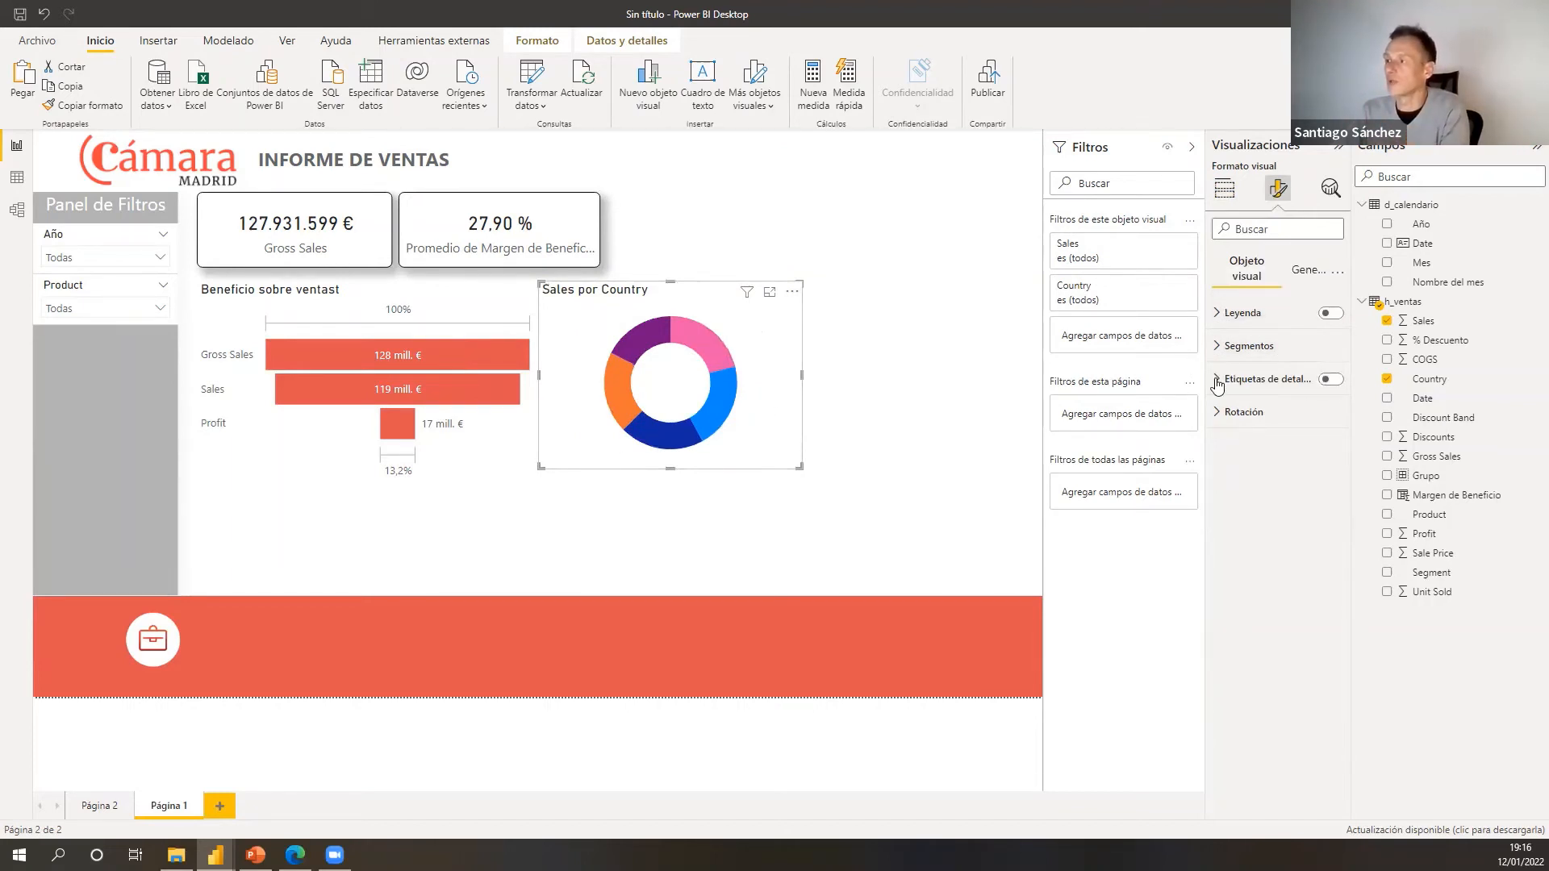
click(1315, 379)
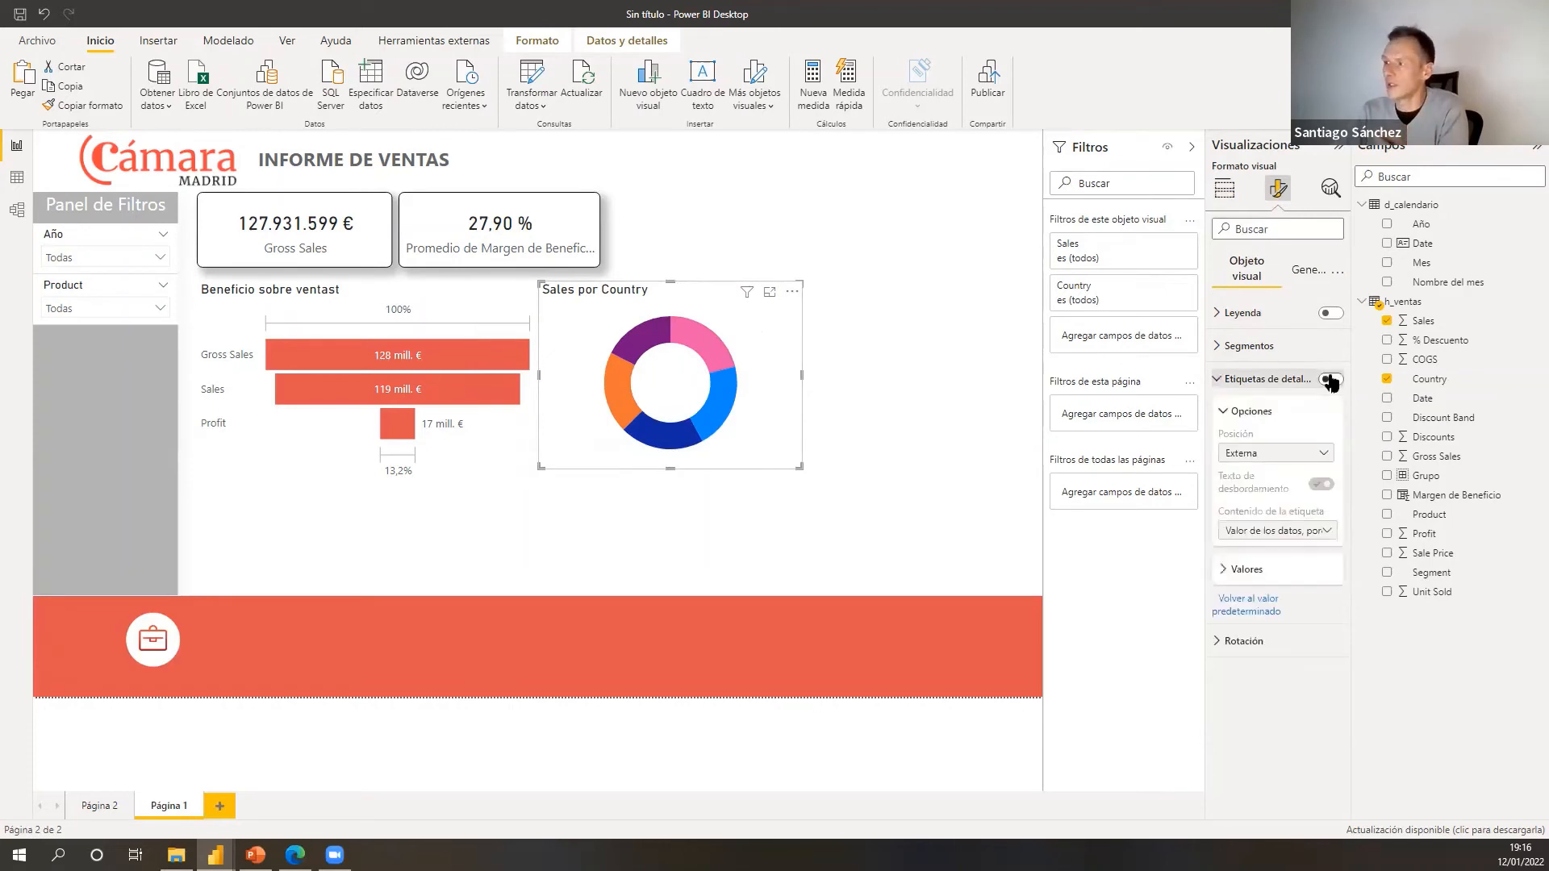
click(1326, 533)
click(1265, 595)
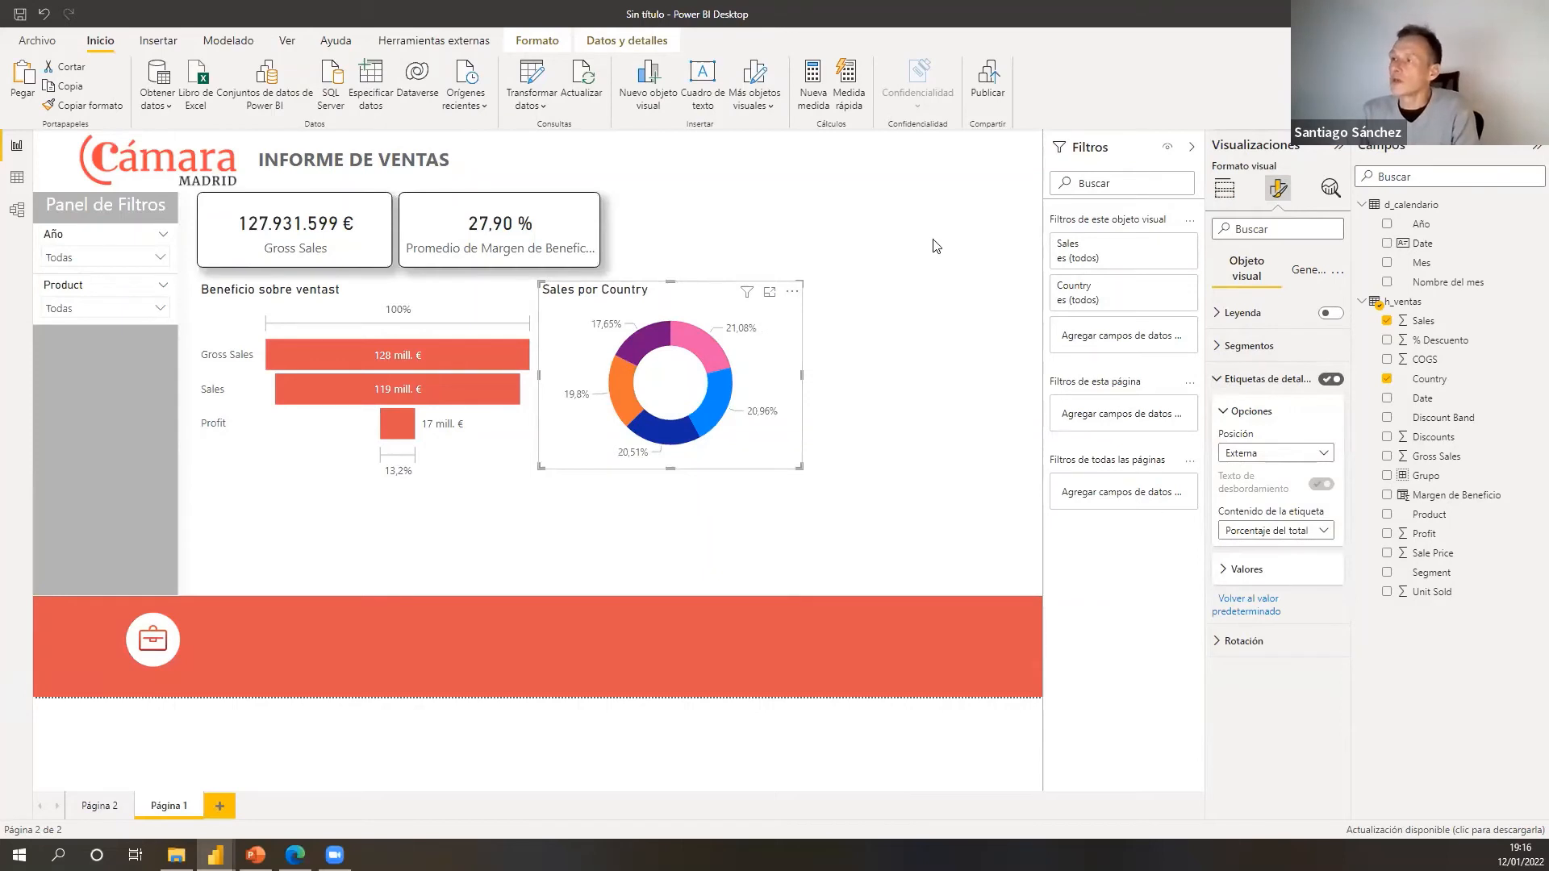
- Check the map in the CCM Webinar reference report and add a map visual beside the donut chart in the untitled report
key(alt+Tab)
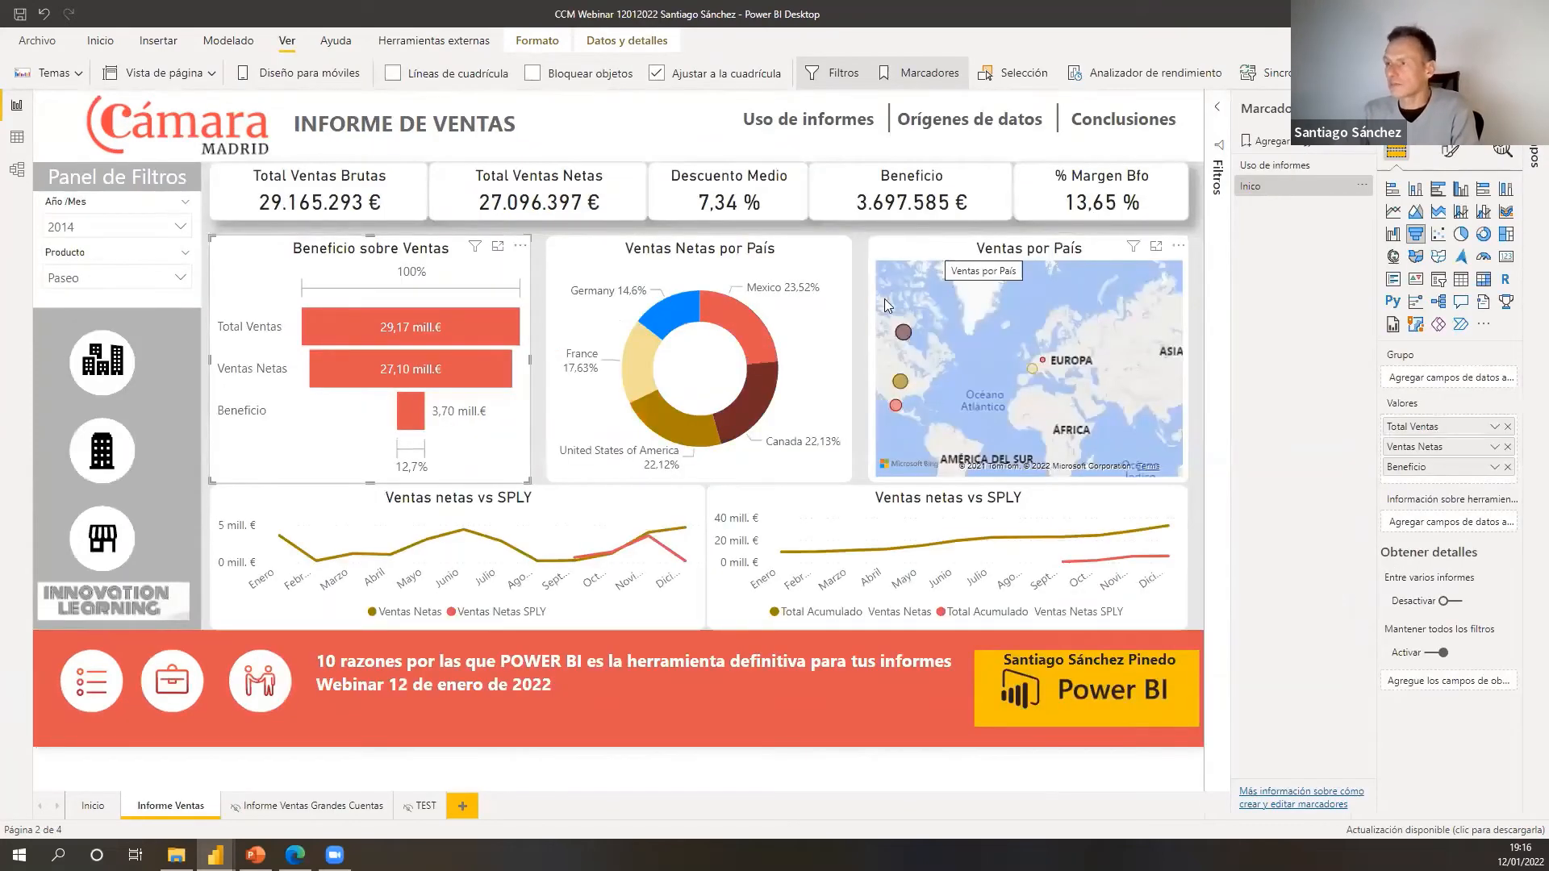
key(alt+Tab)
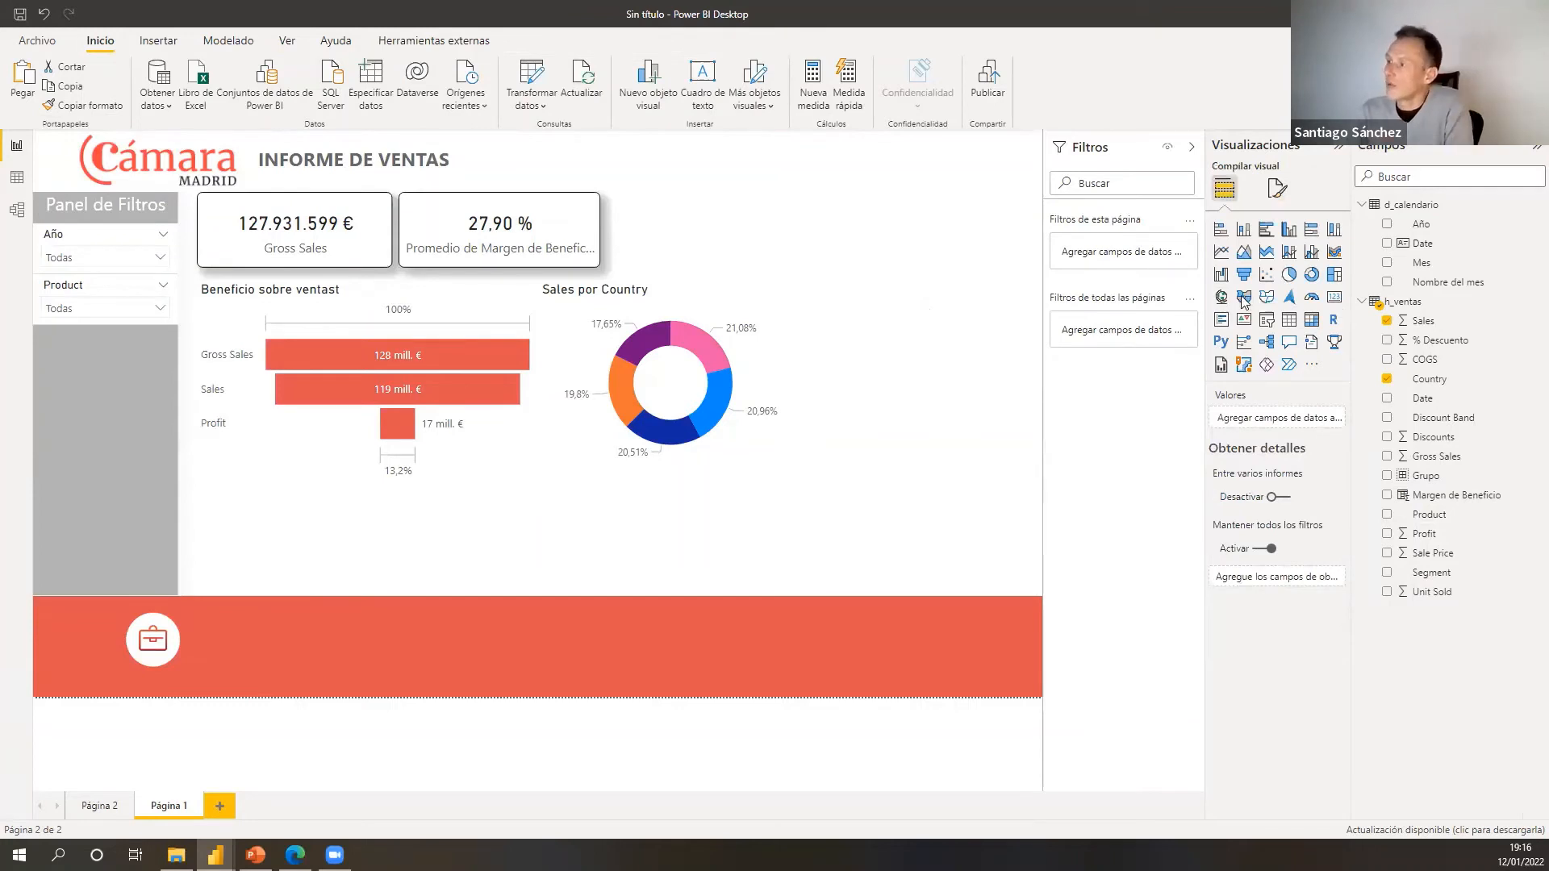
click(1225, 301)
drag(763, 159, 951, 275)
drag(1001, 378, 1019, 431)
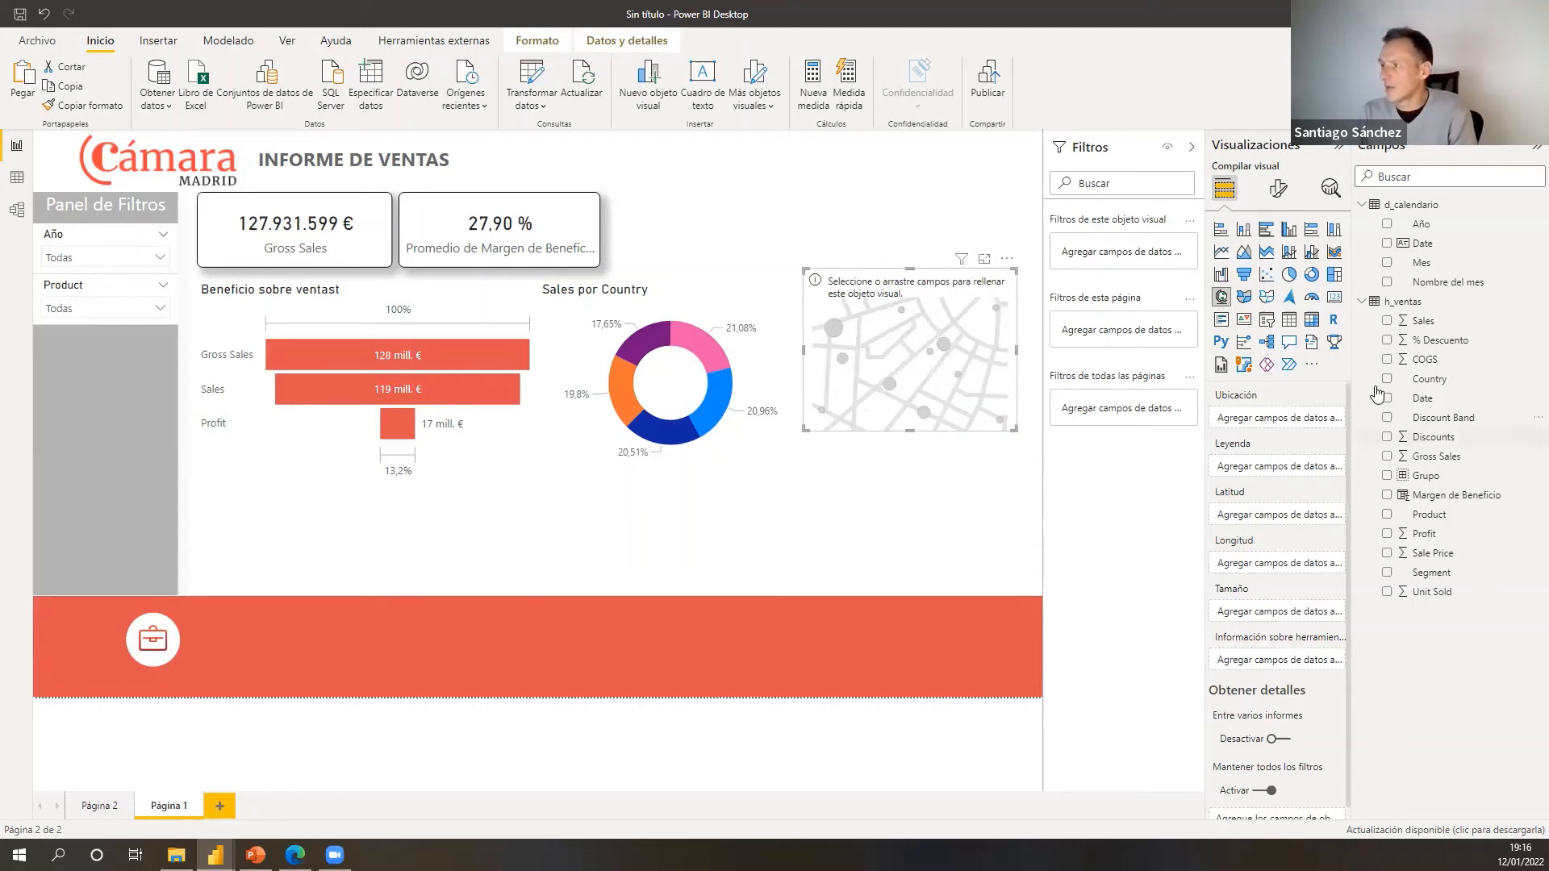
- Set Country as the map's location and Sales as its size, and extend the map downward to align with the donut's bottom edge
drag(1447, 382, 1247, 563)
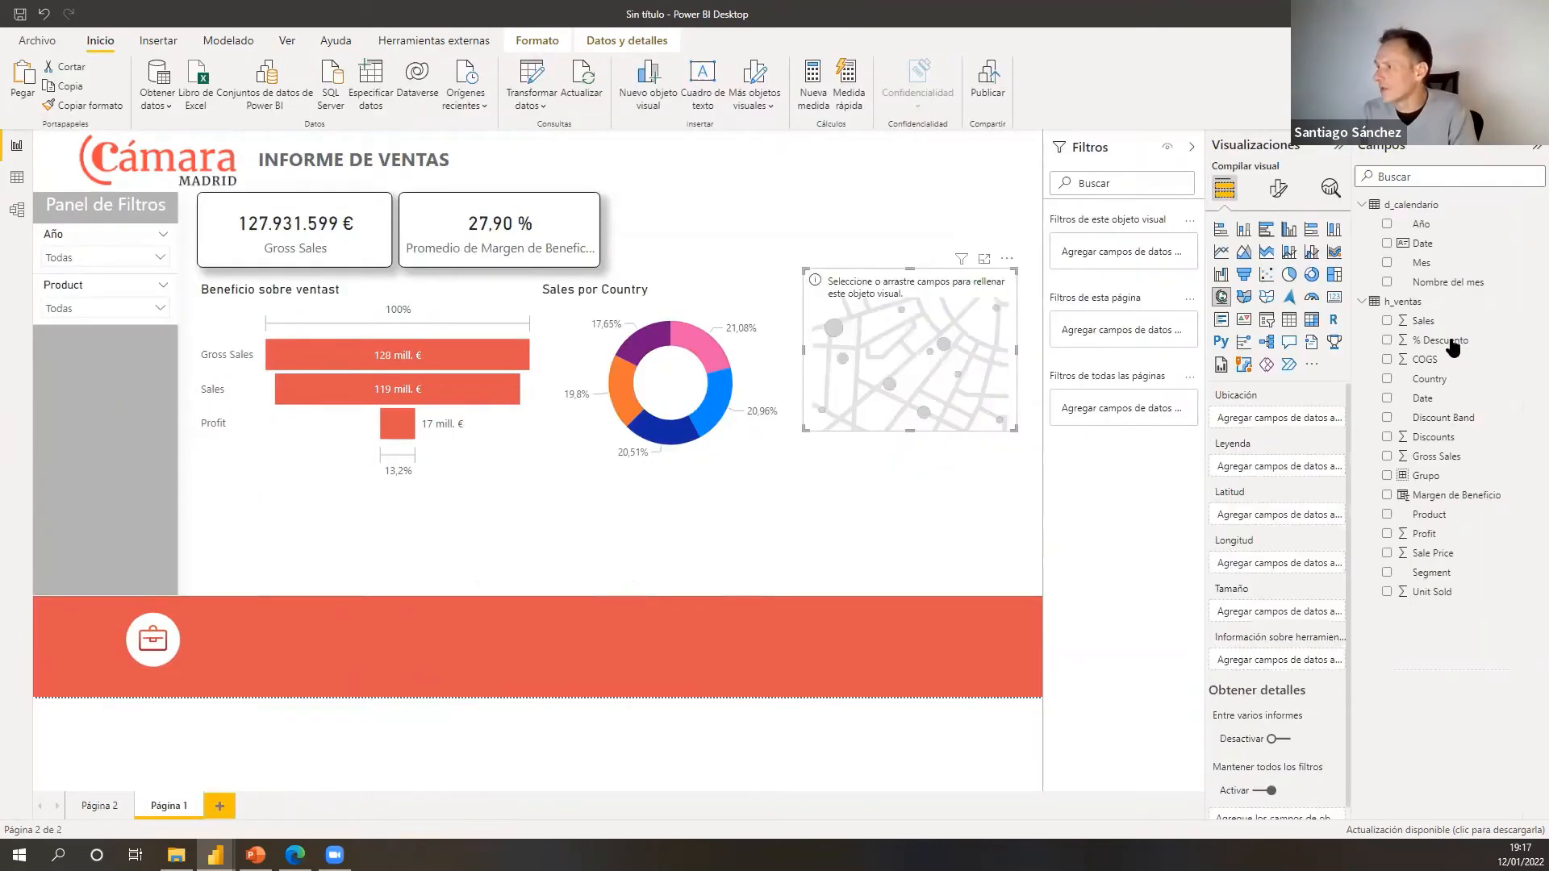
drag(1424, 322, 1363, 563)
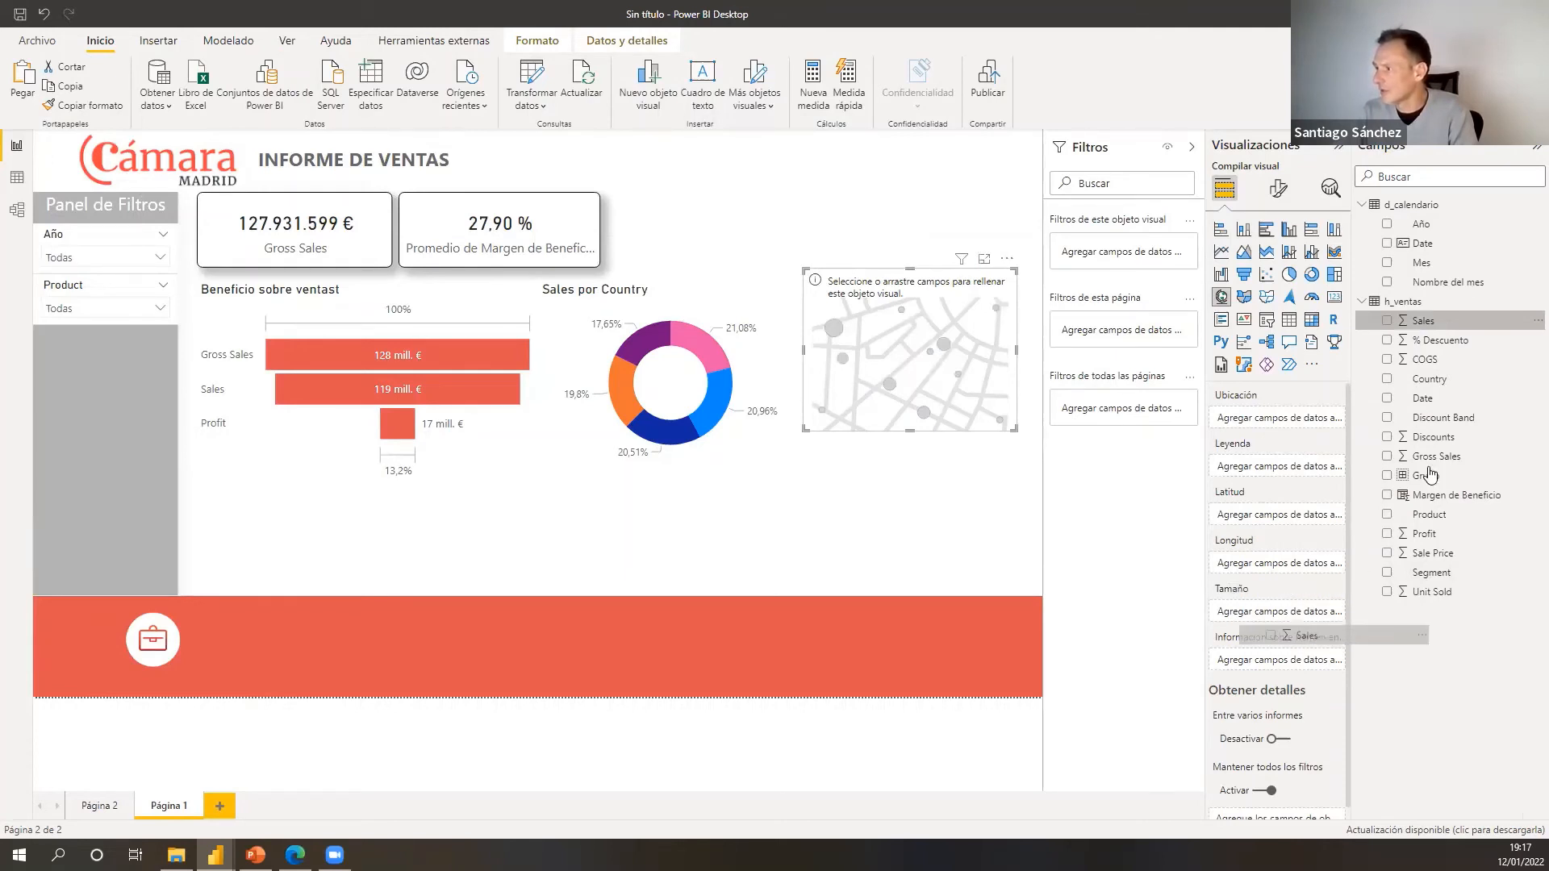
drag(1428, 379, 1269, 420)
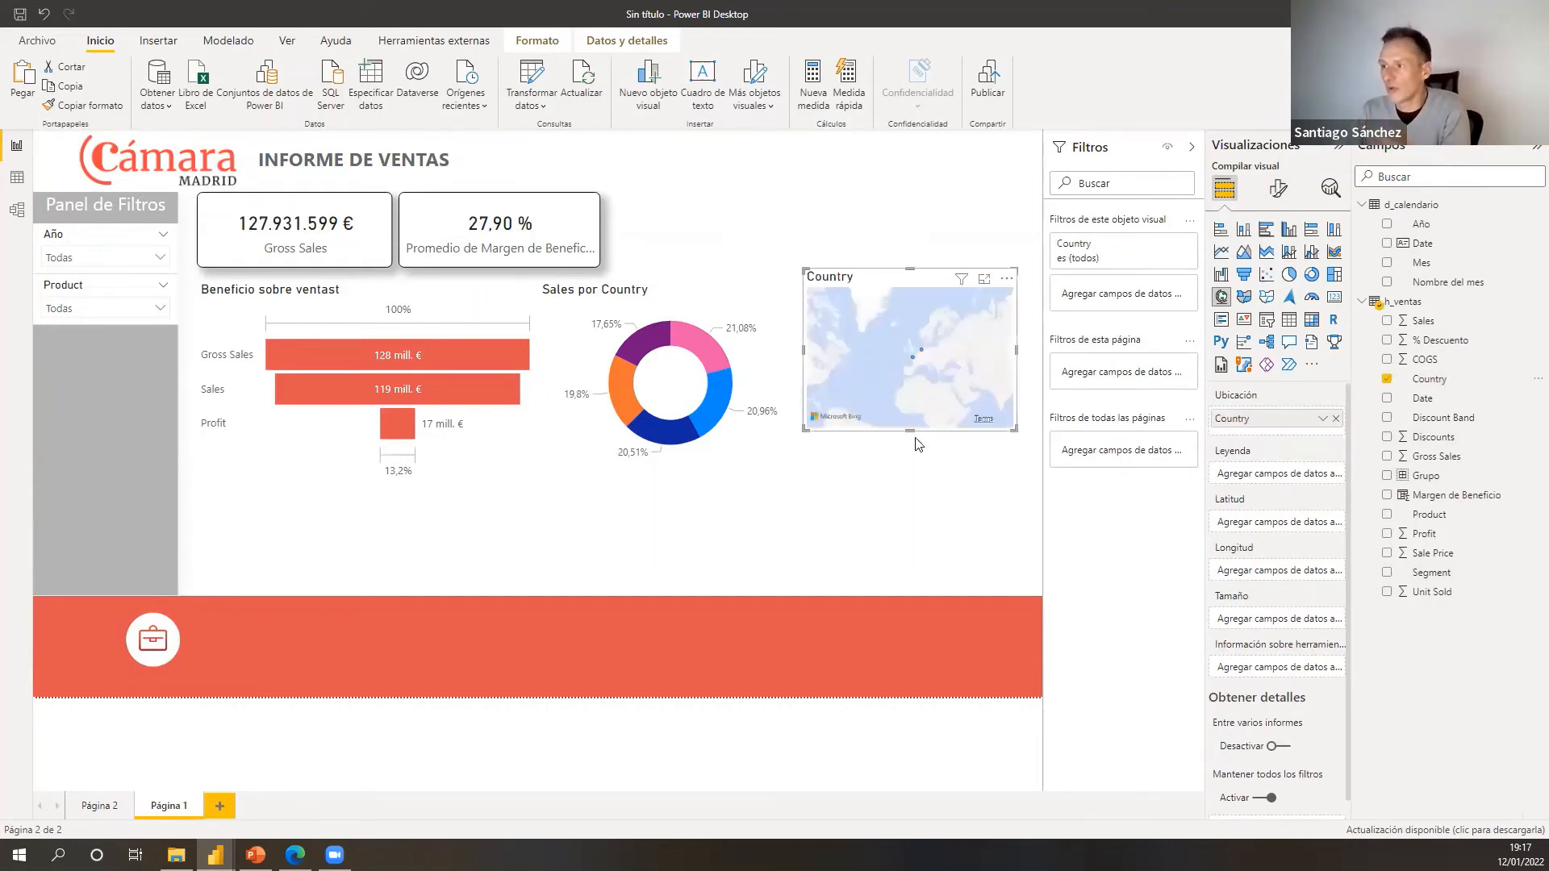
drag(910, 429, 910, 468)
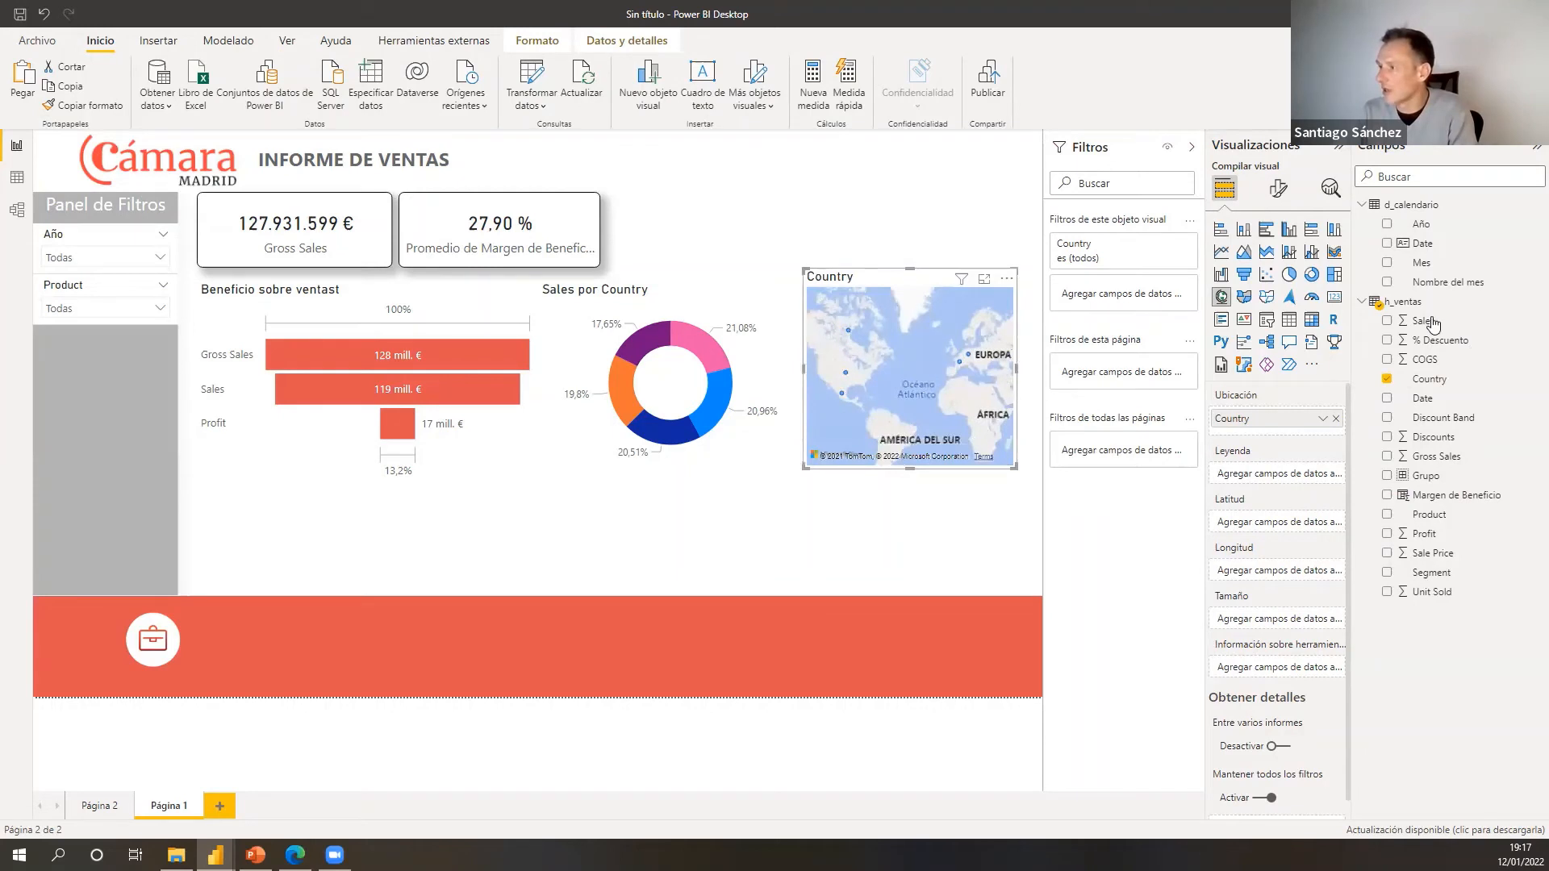
drag(1428, 320, 1272, 620)
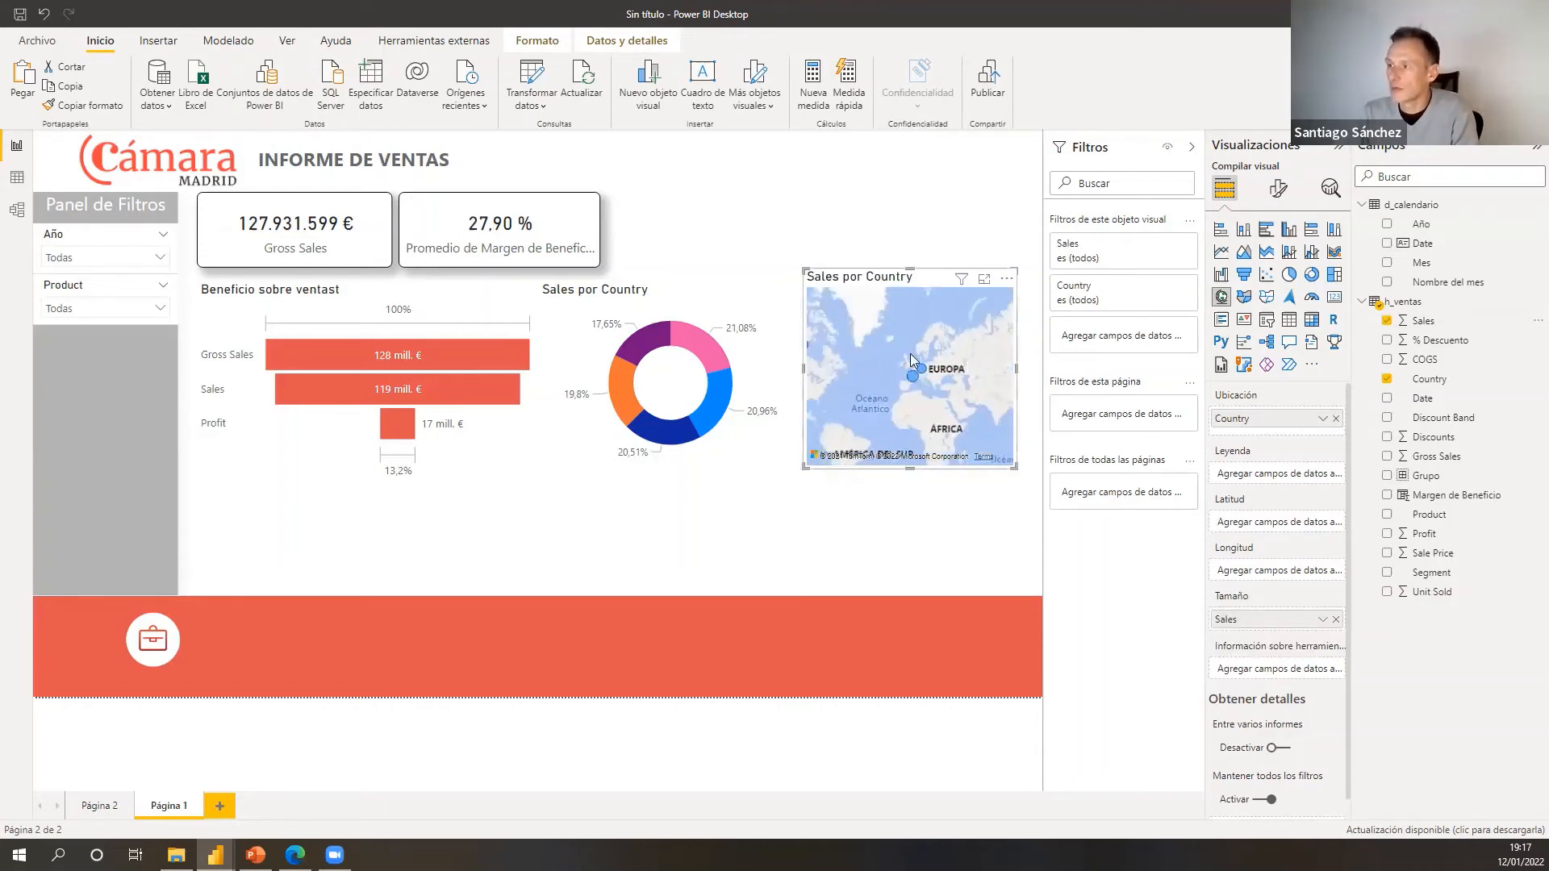
- Examine the fields of the monthly Ventas netas vs SPLY line chart in the reference report and return to the untitled report
click(985, 279)
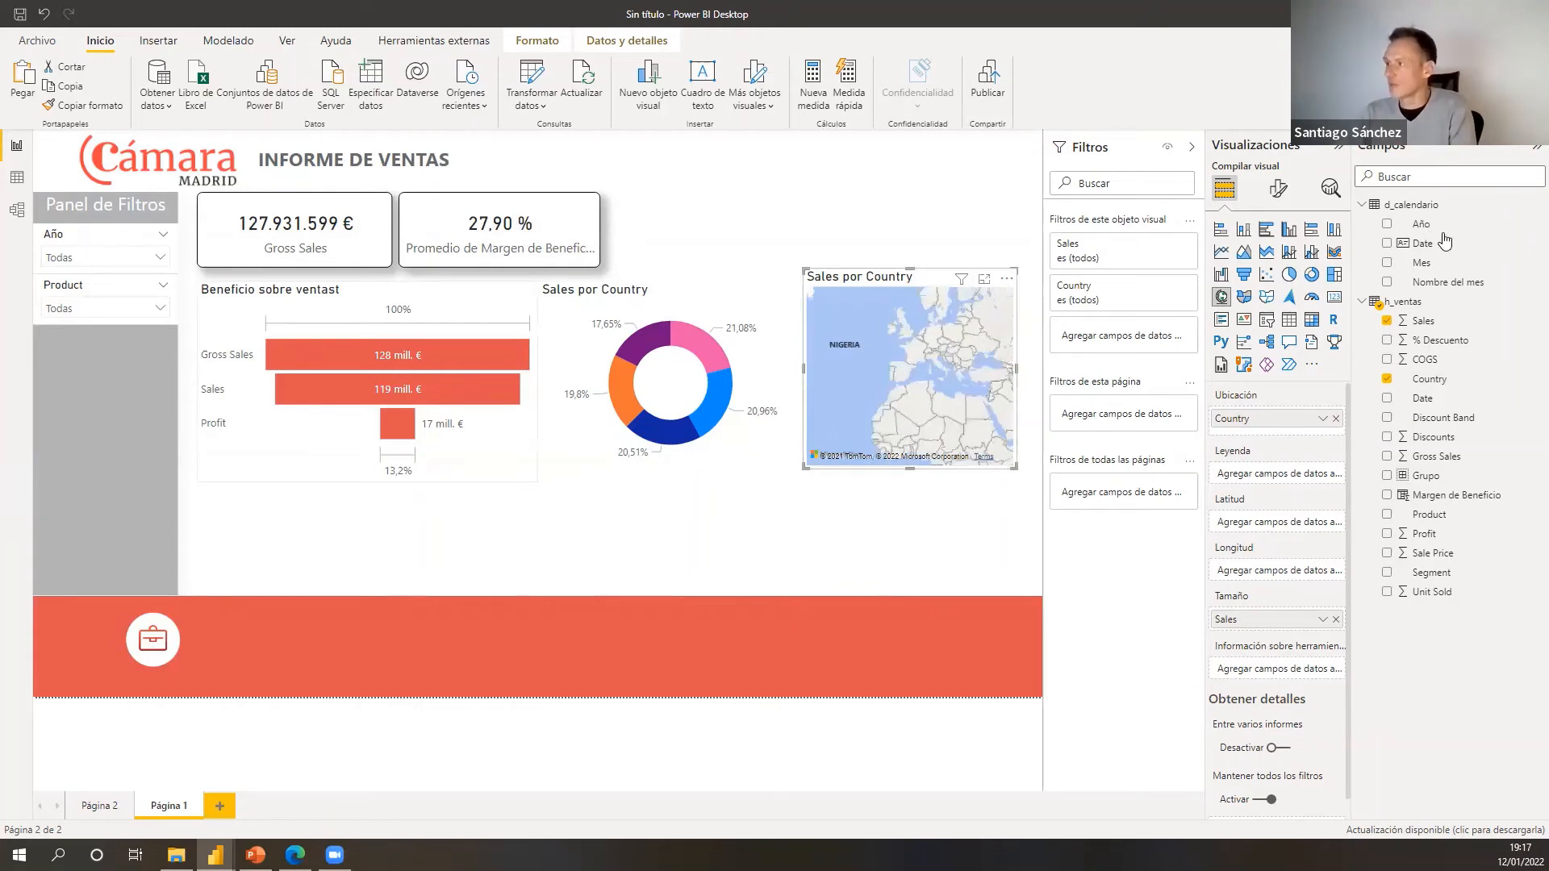
key(alt+Tab)
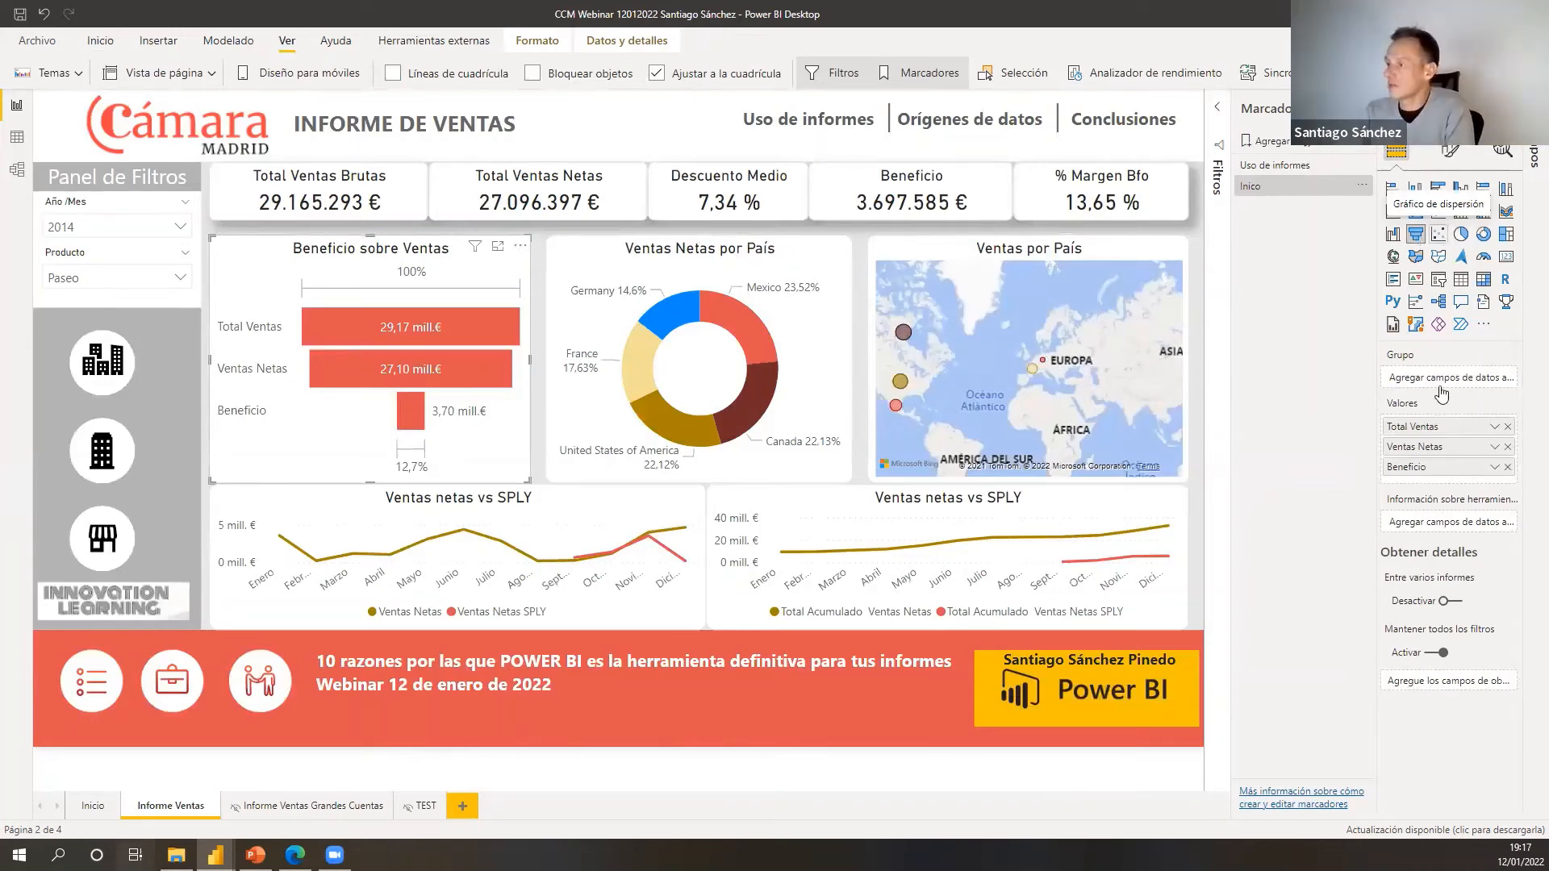
key(alt+Tab)
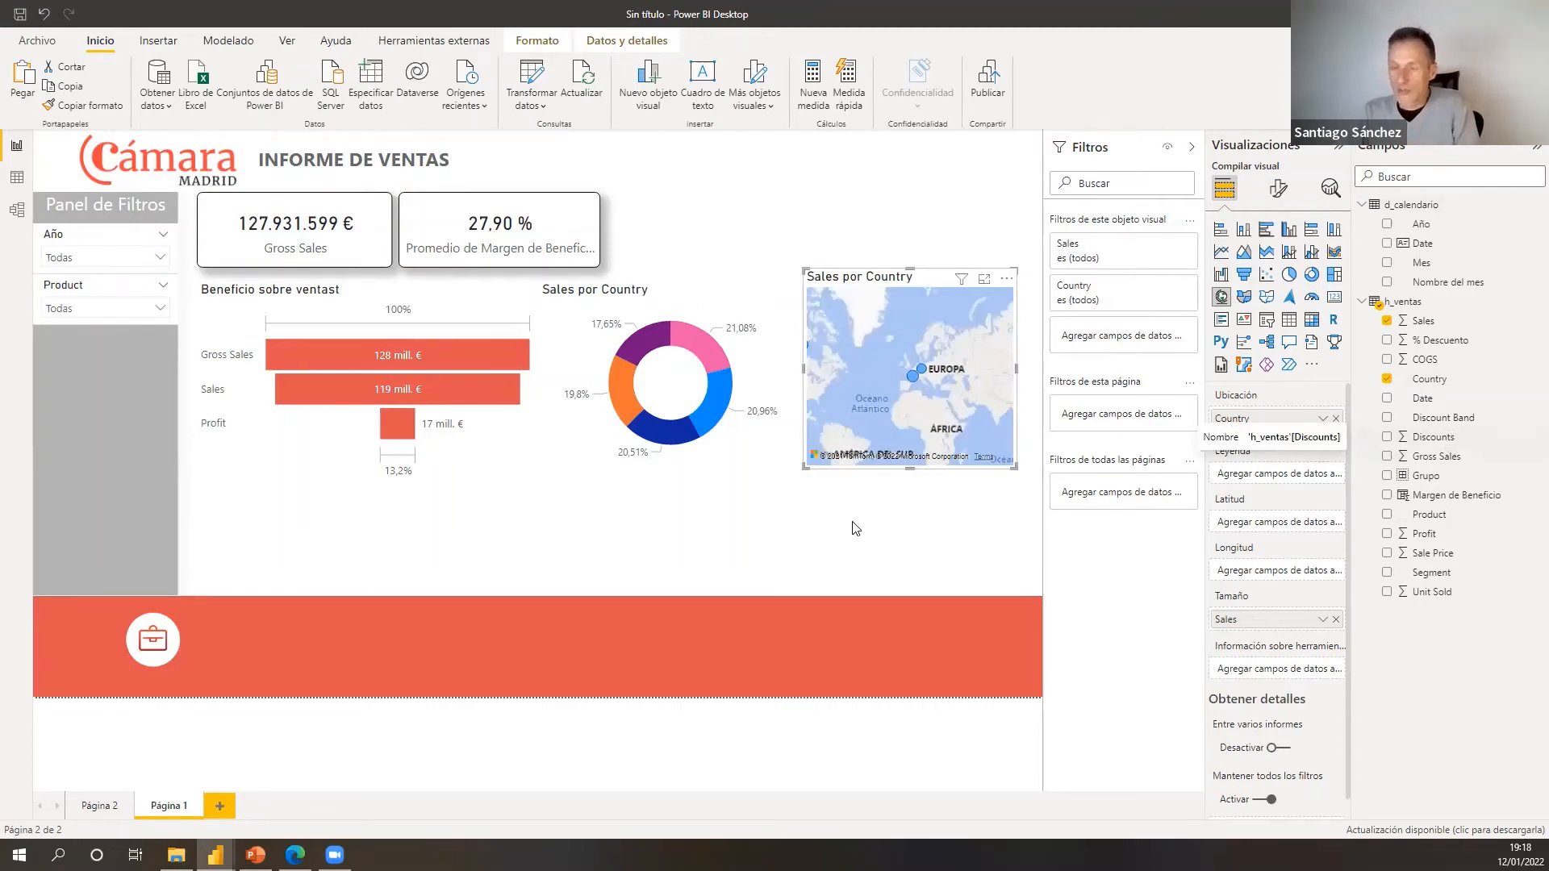
key(alt+Tab)
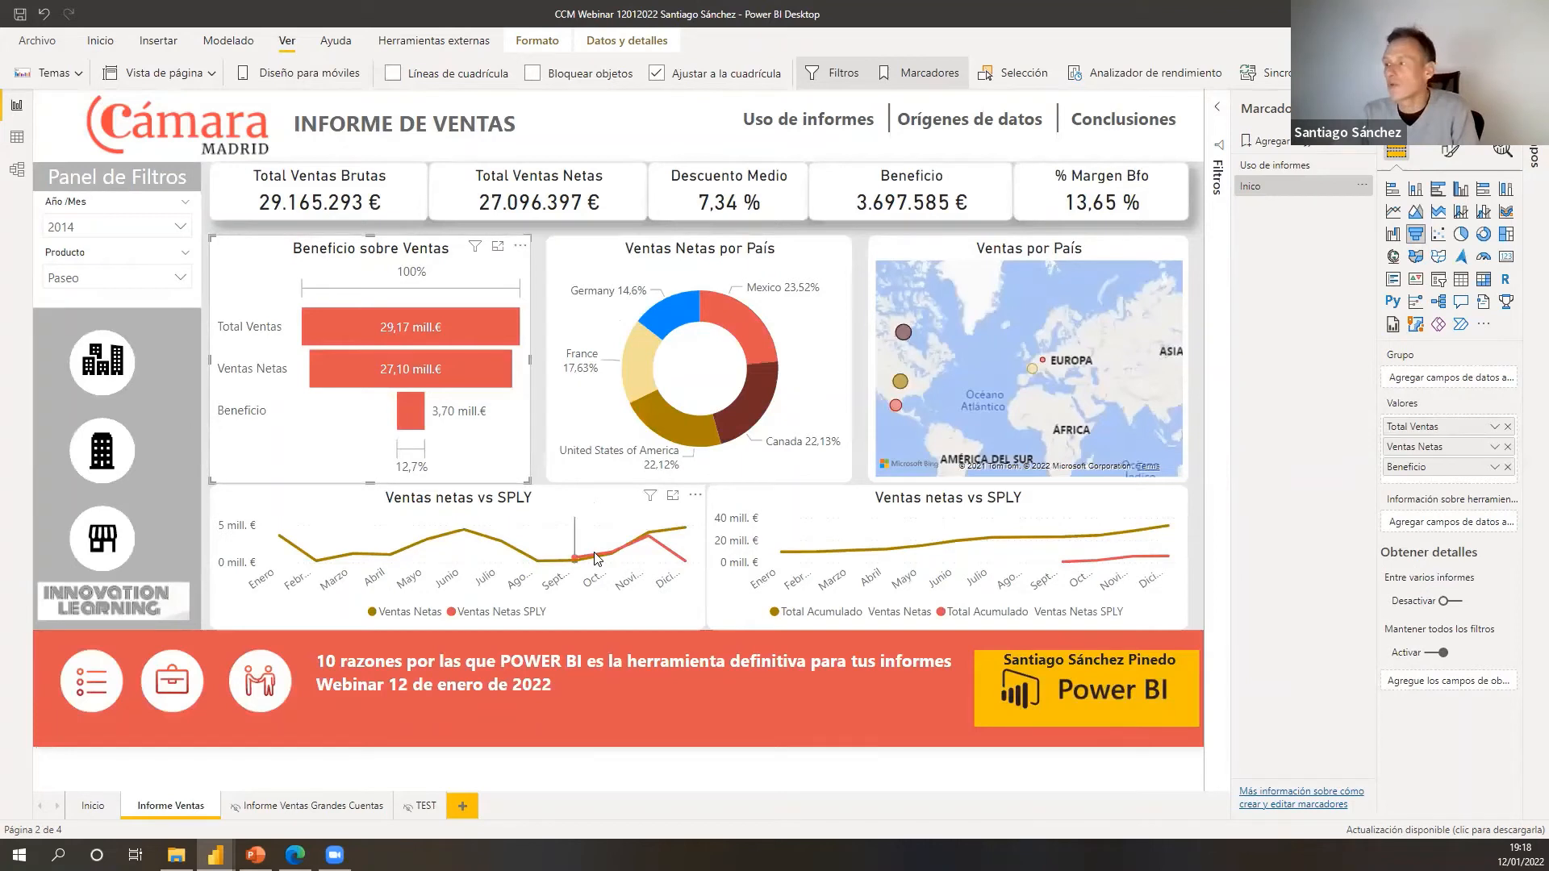
click(583, 503)
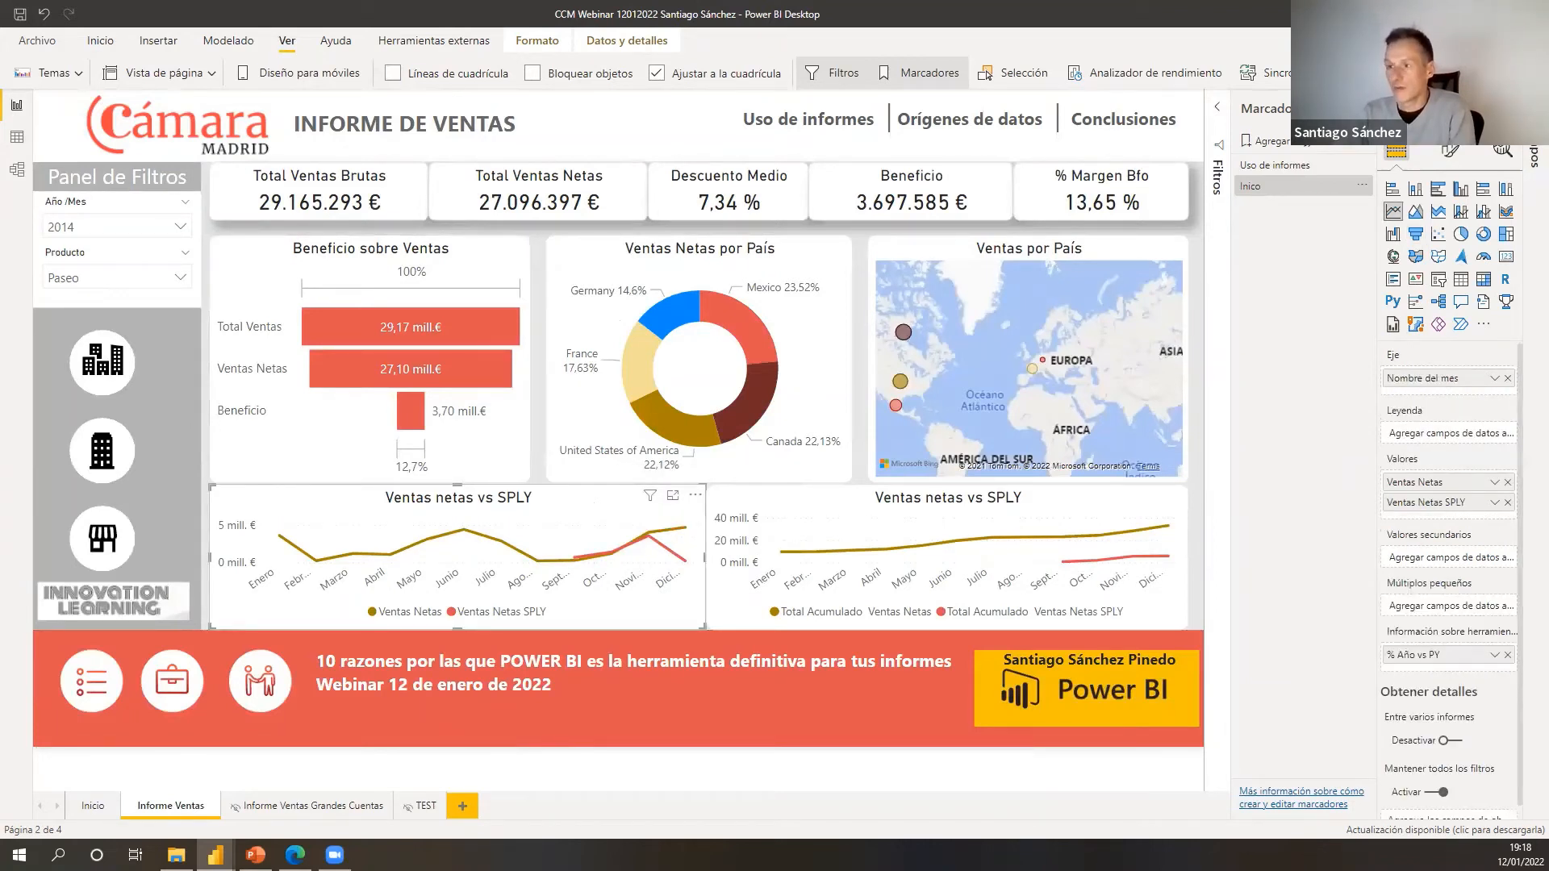
click(1361, 108)
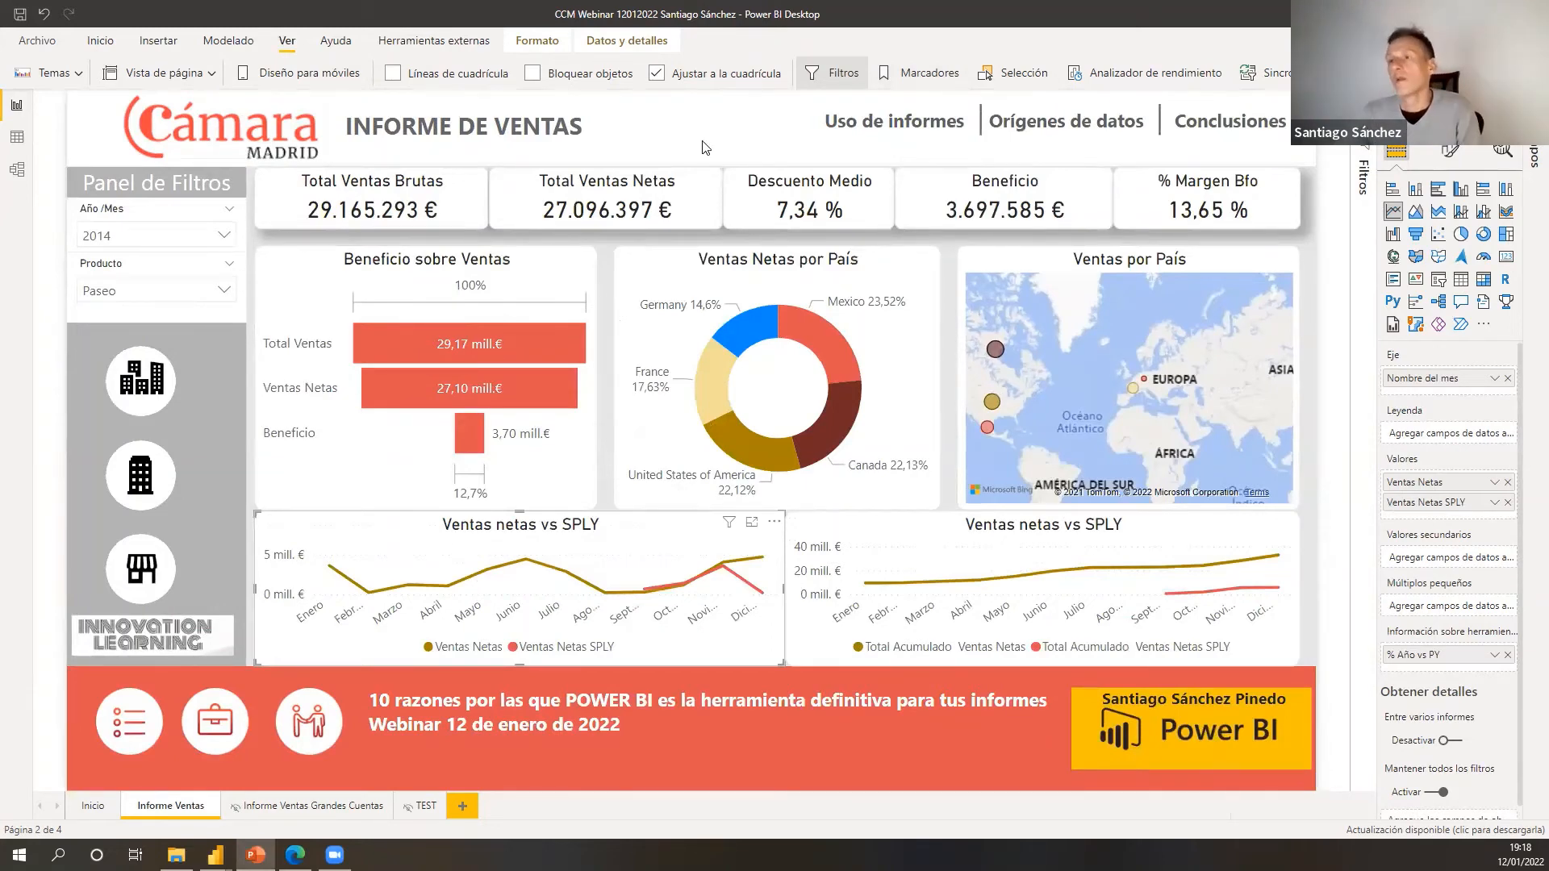
key(alt+Tab)
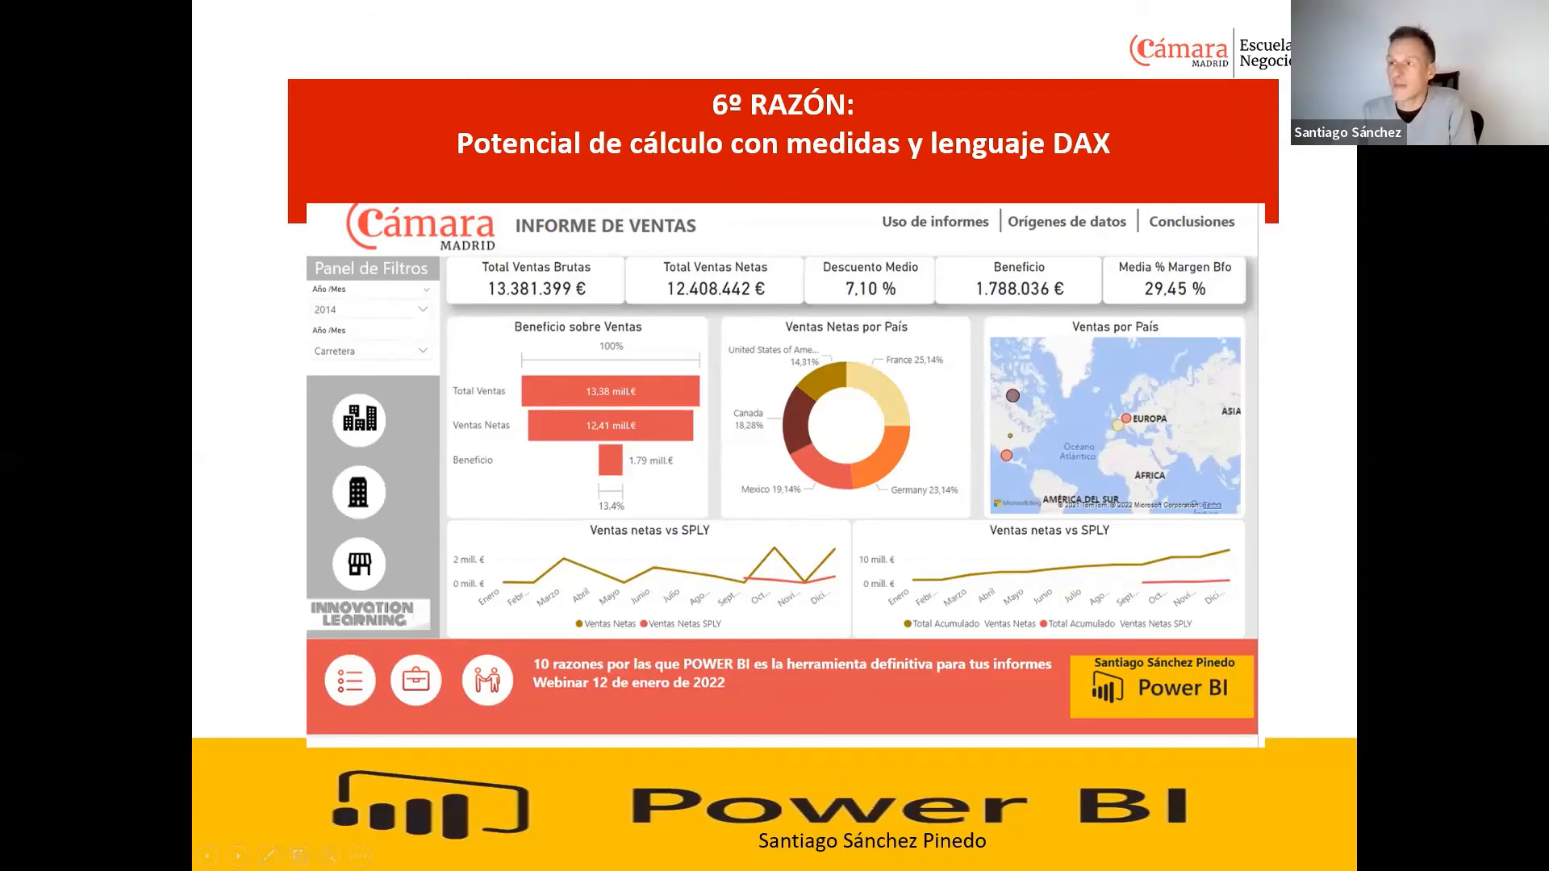
key(alt+Tab)
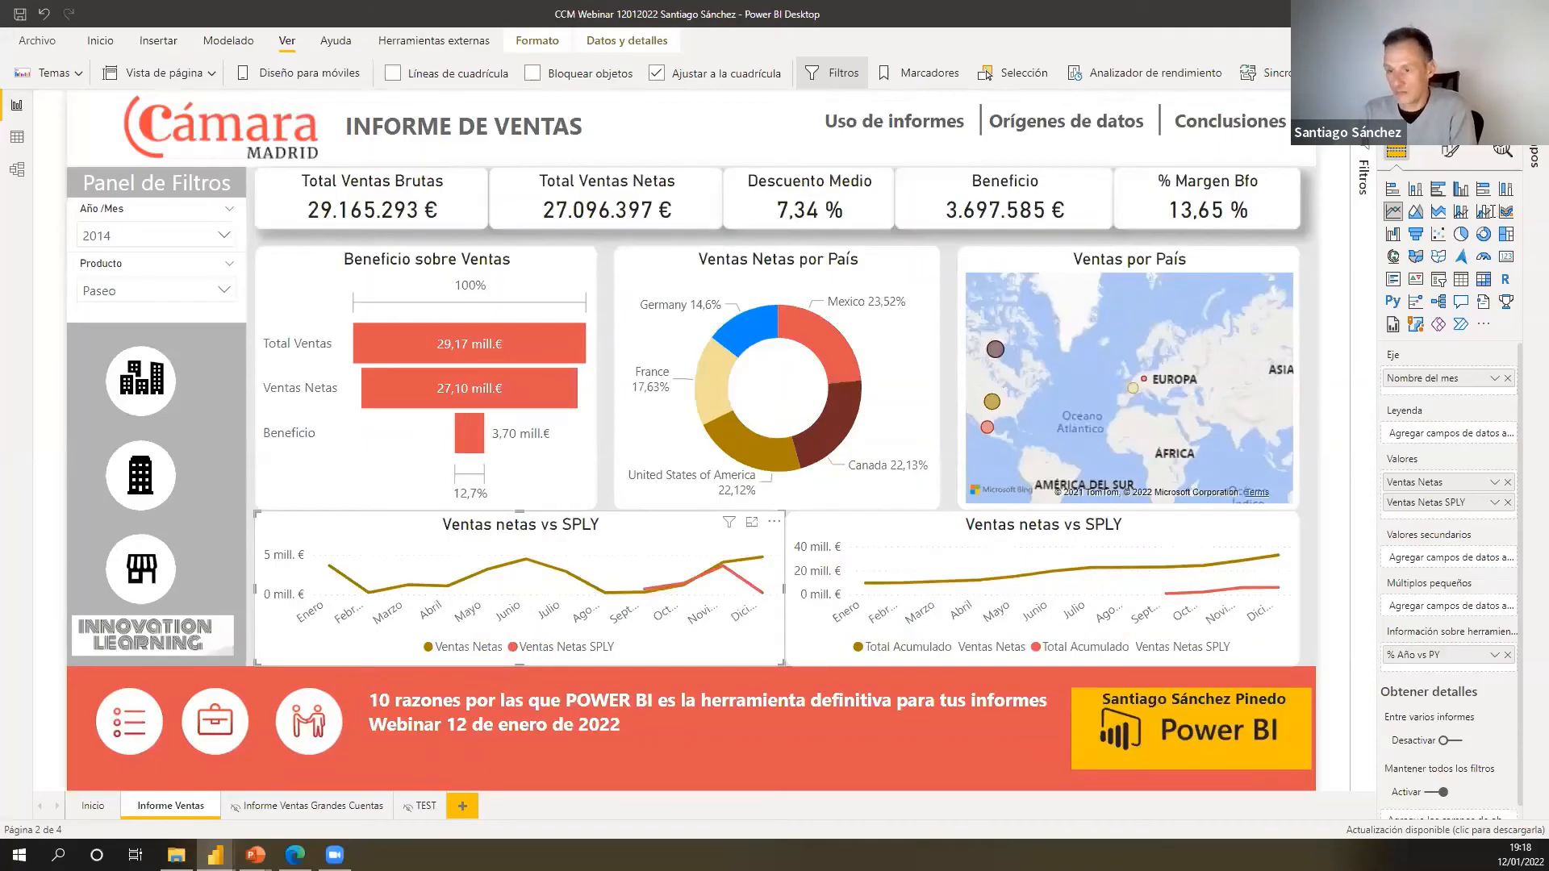
key(alt+Tab)
click(306, 807)
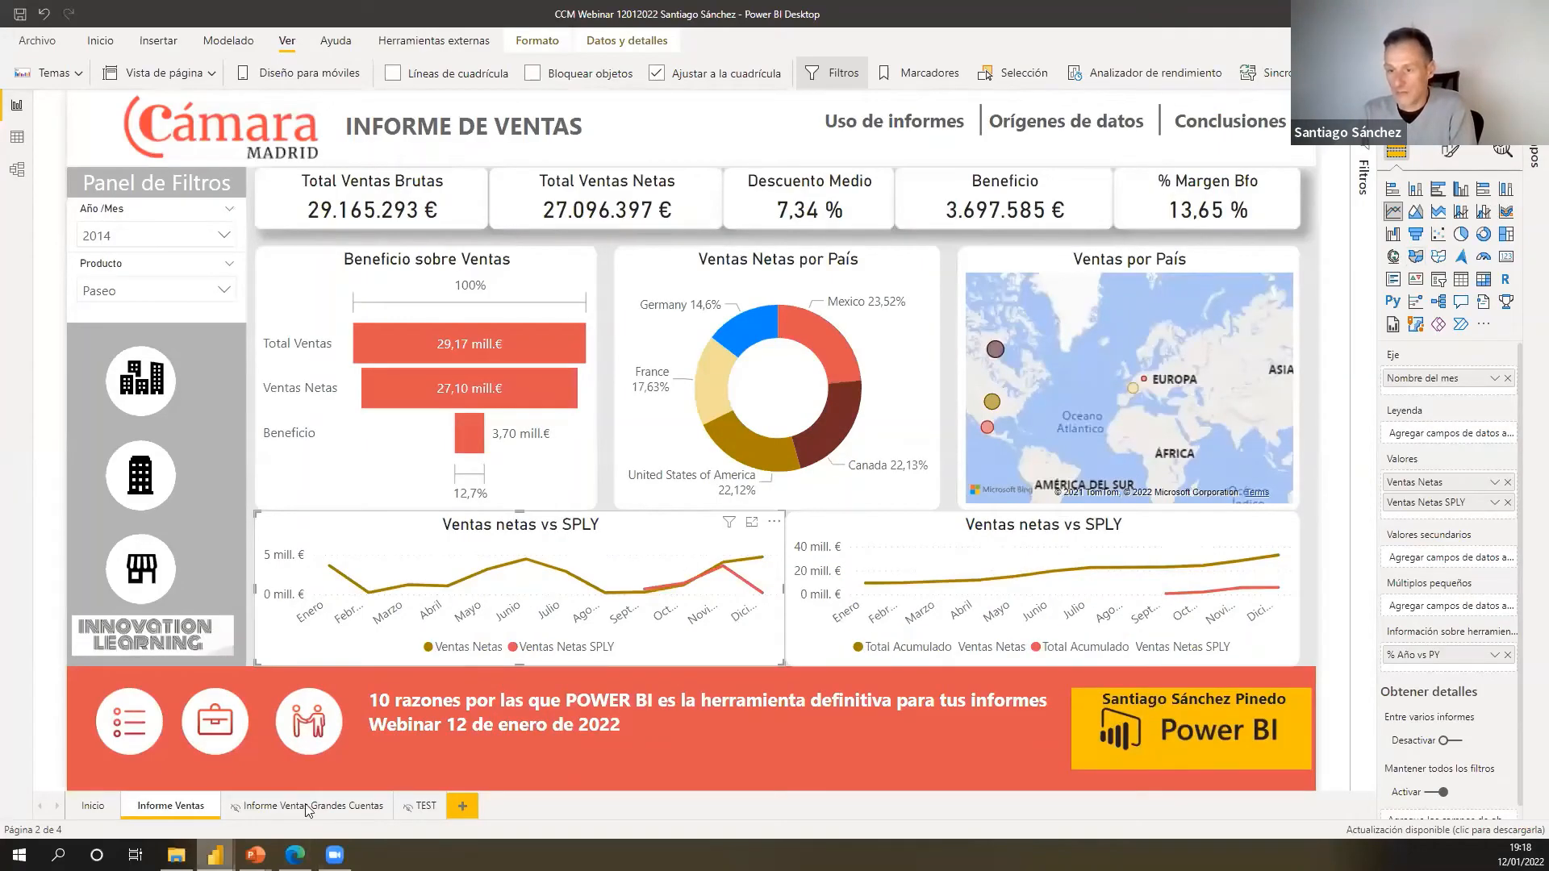
key(alt+Tab)
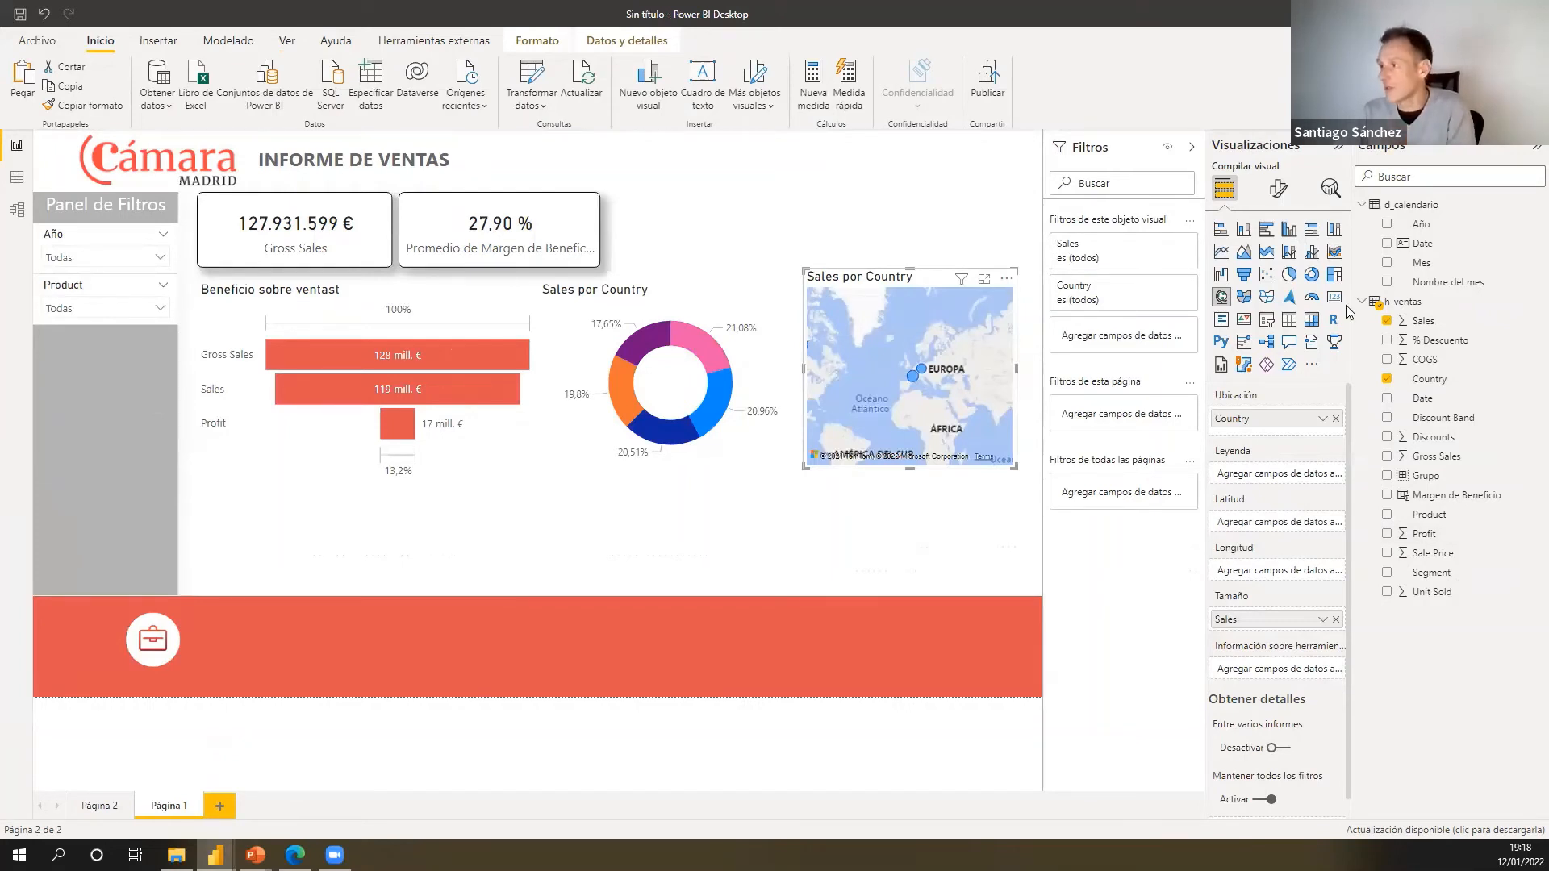
- Add a wide line chart below the funnel and donut, with Nombre del mes as its axis and Sales as its values
click(1223, 253)
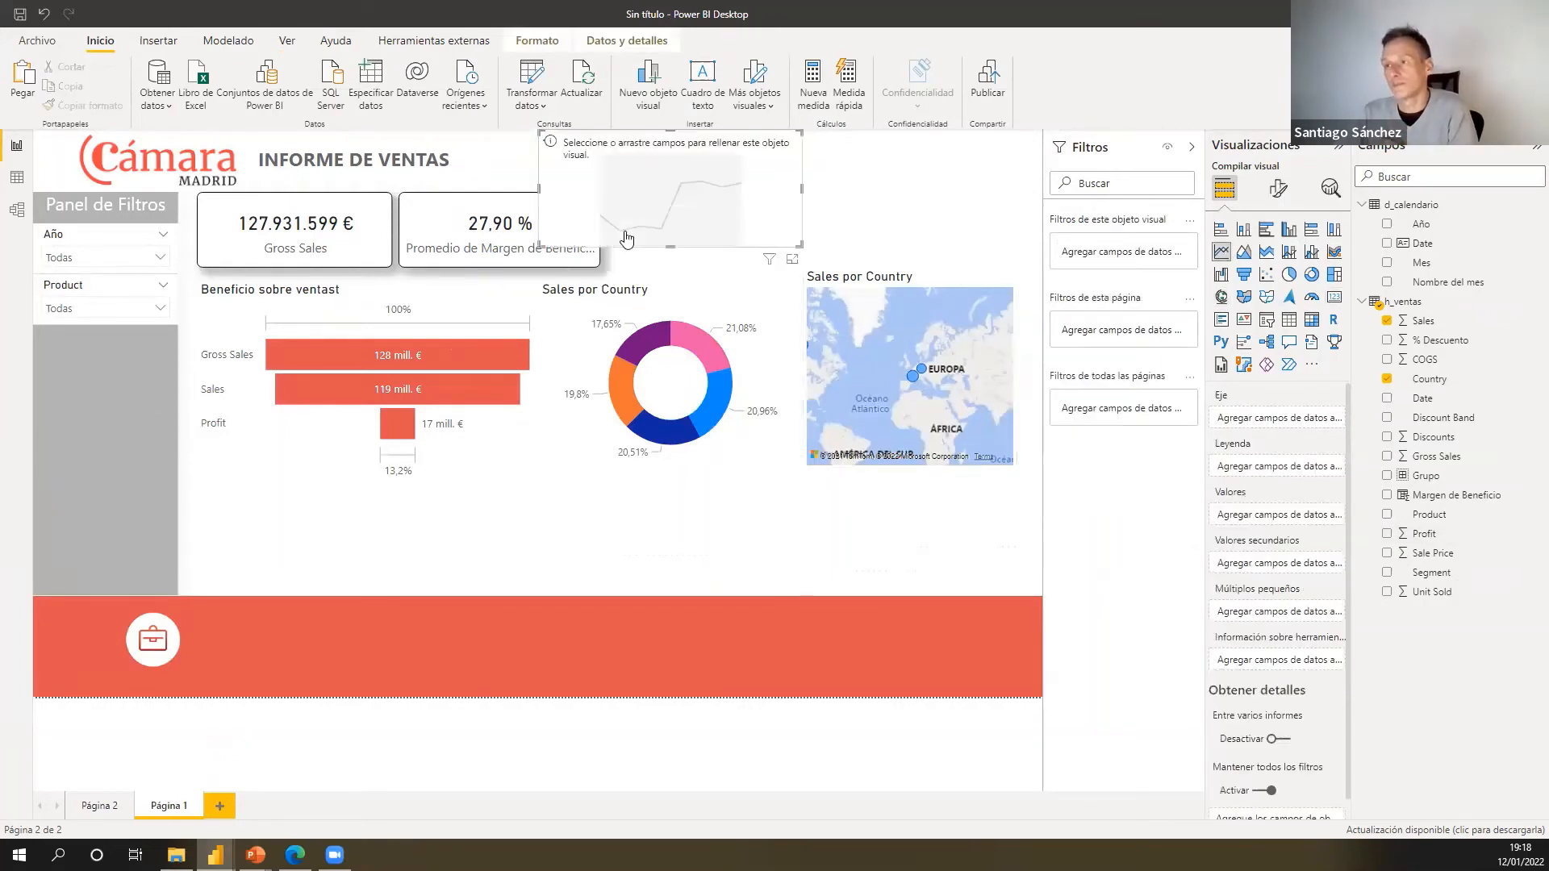
drag(780, 201, 499, 534)
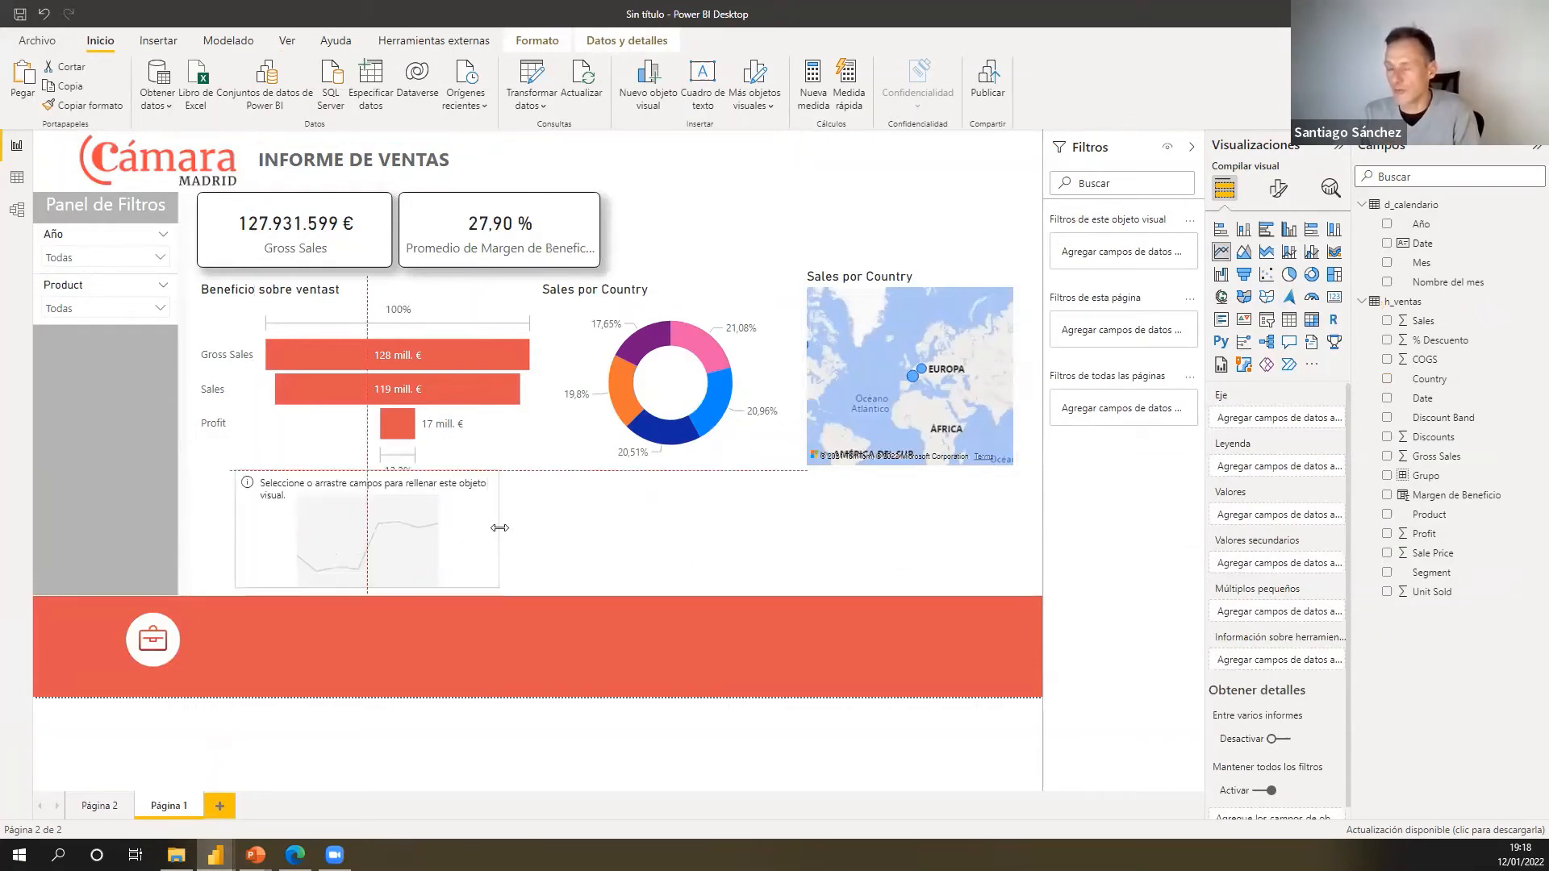
drag(861, 522, 865, 524)
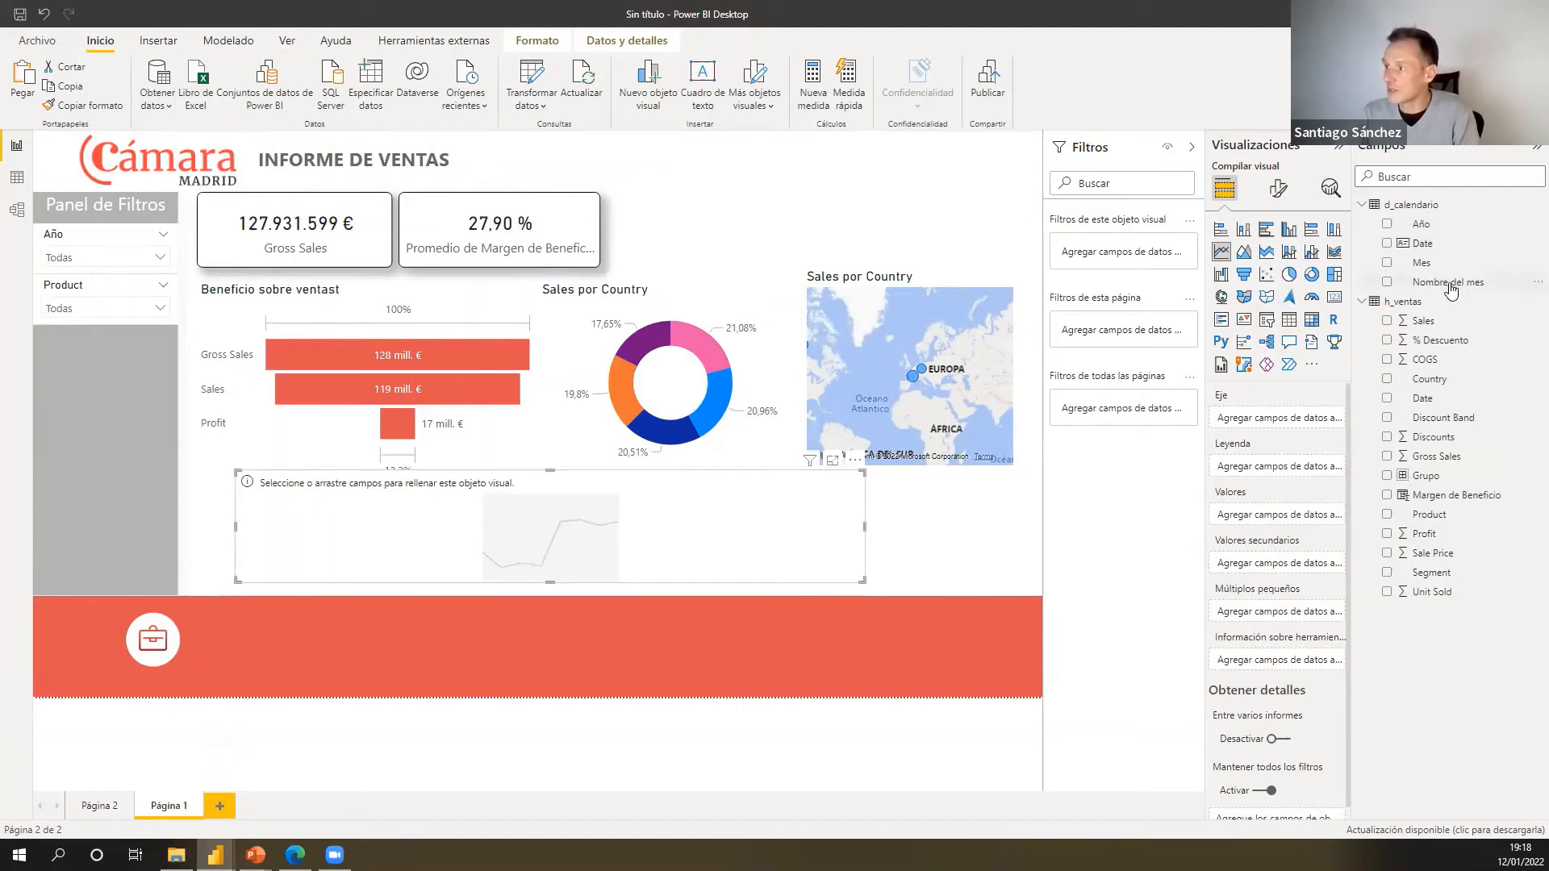
drag(1450, 291, 1447, 357)
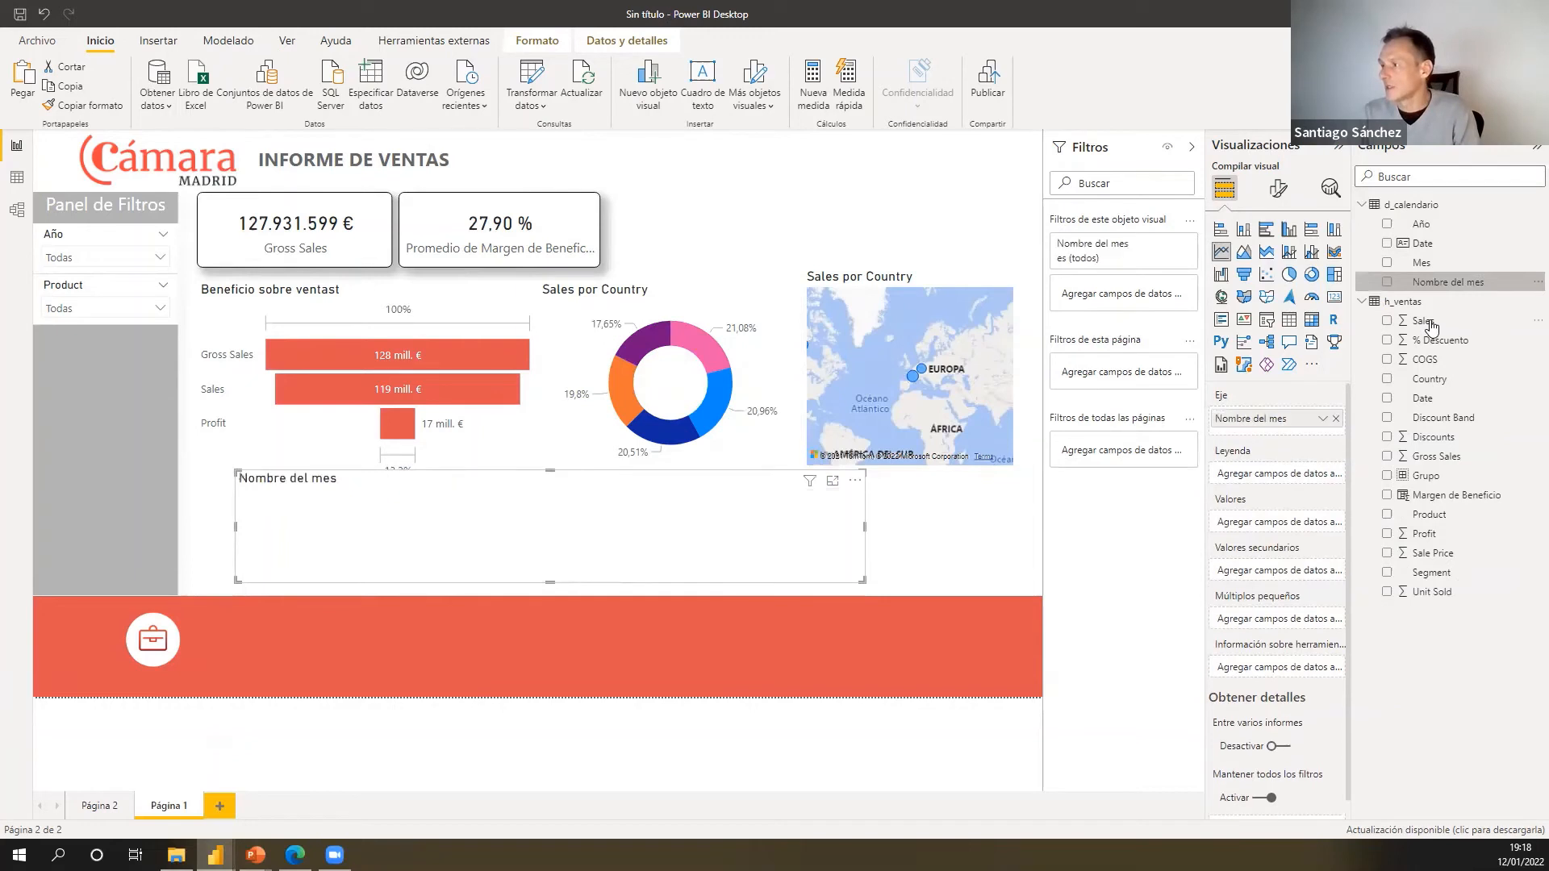
drag(1430, 325, 1285, 530)
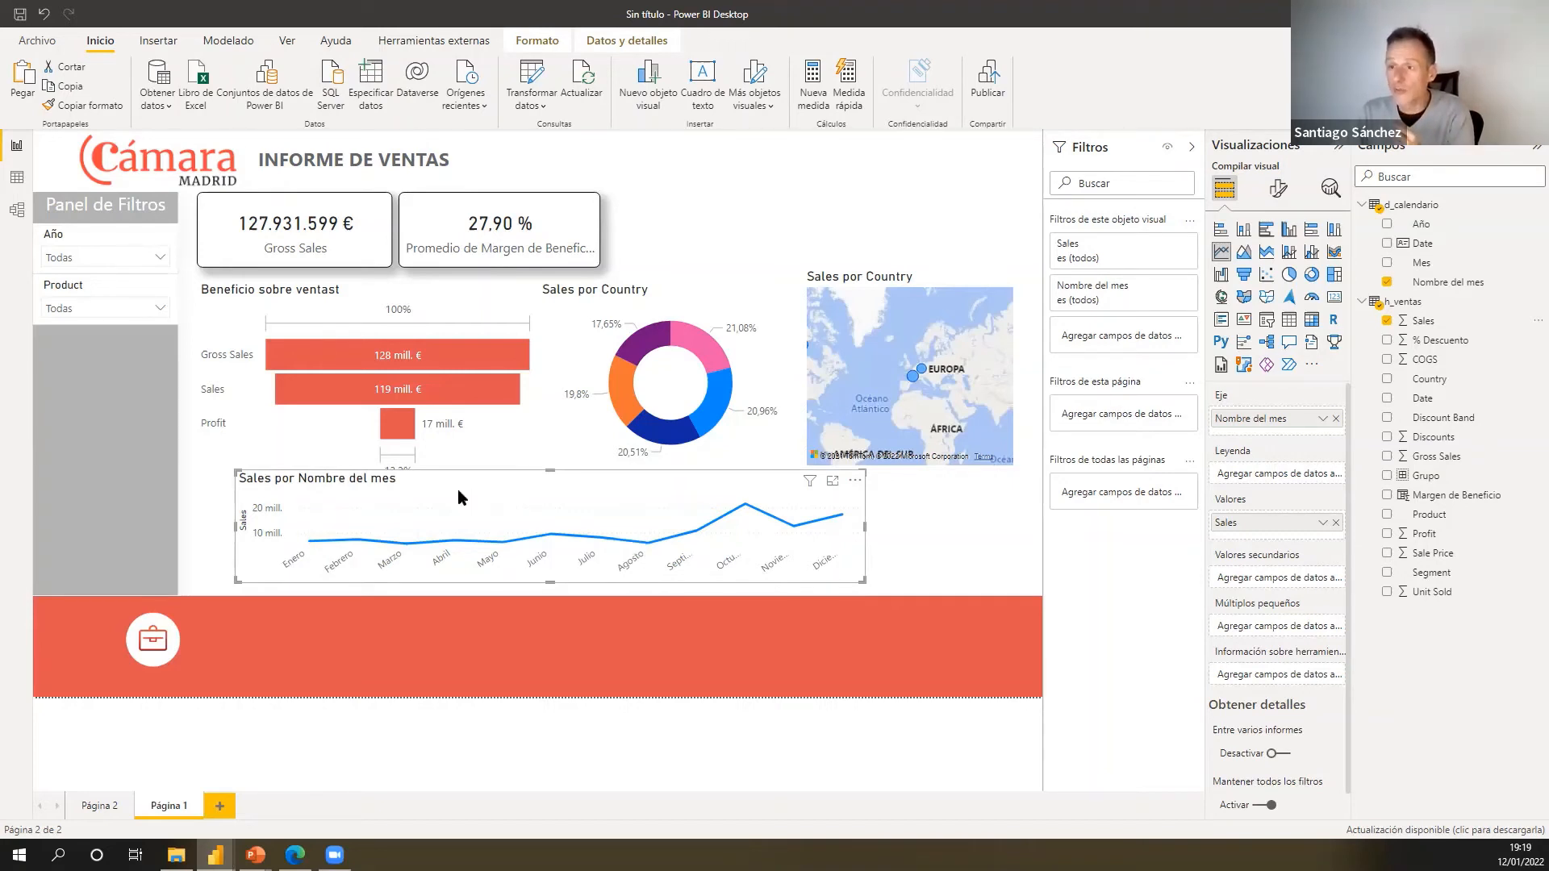
drag(453, 497, 403, 510)
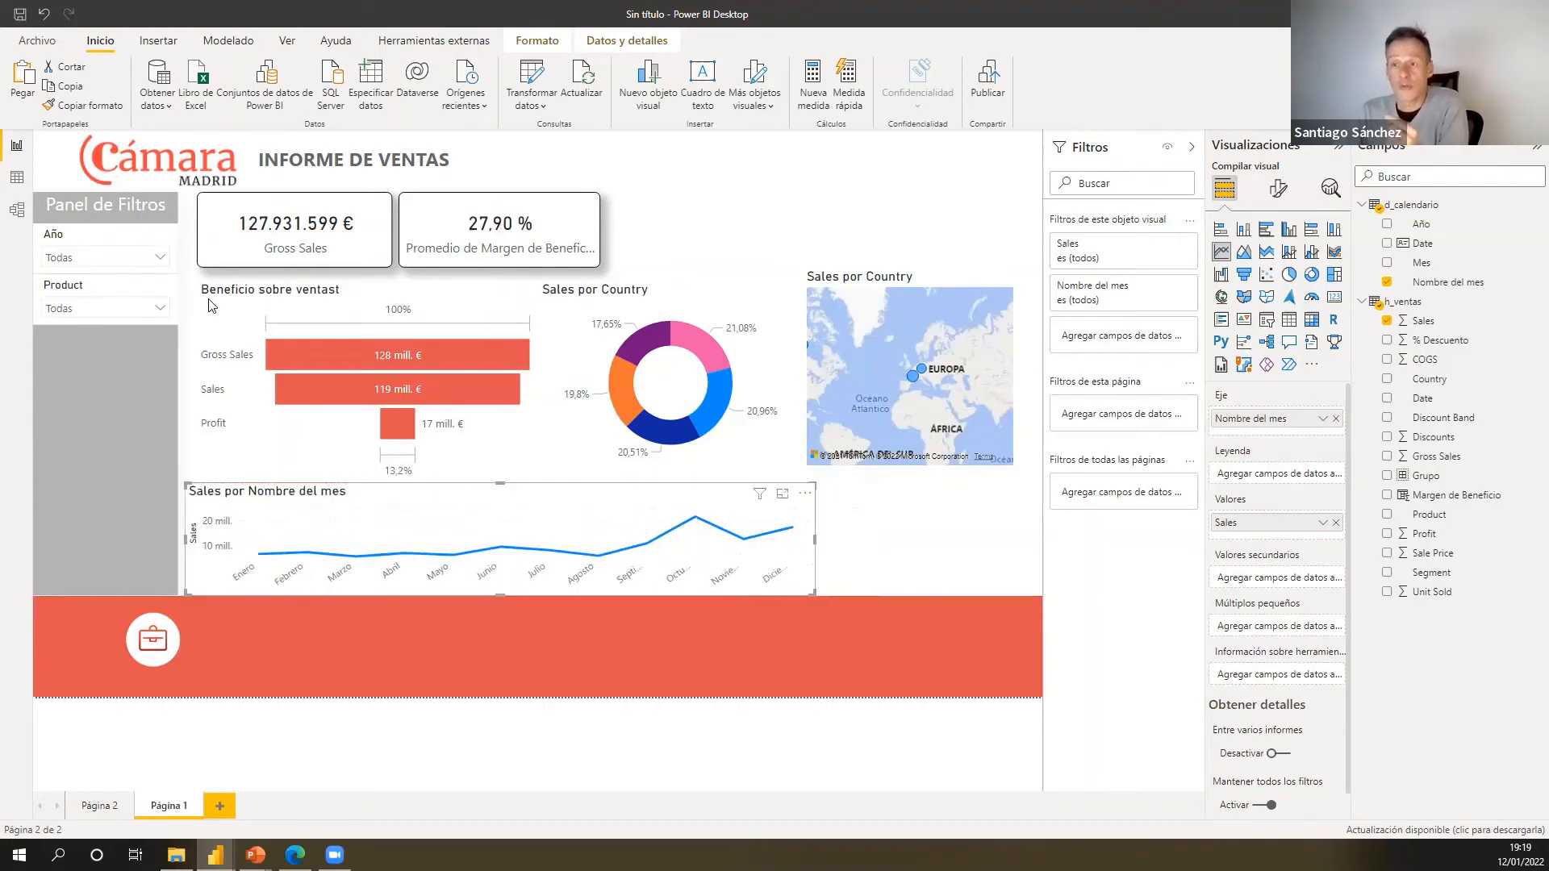
- Filter the page to the year 2014 with the Año slicer
click(161, 258)
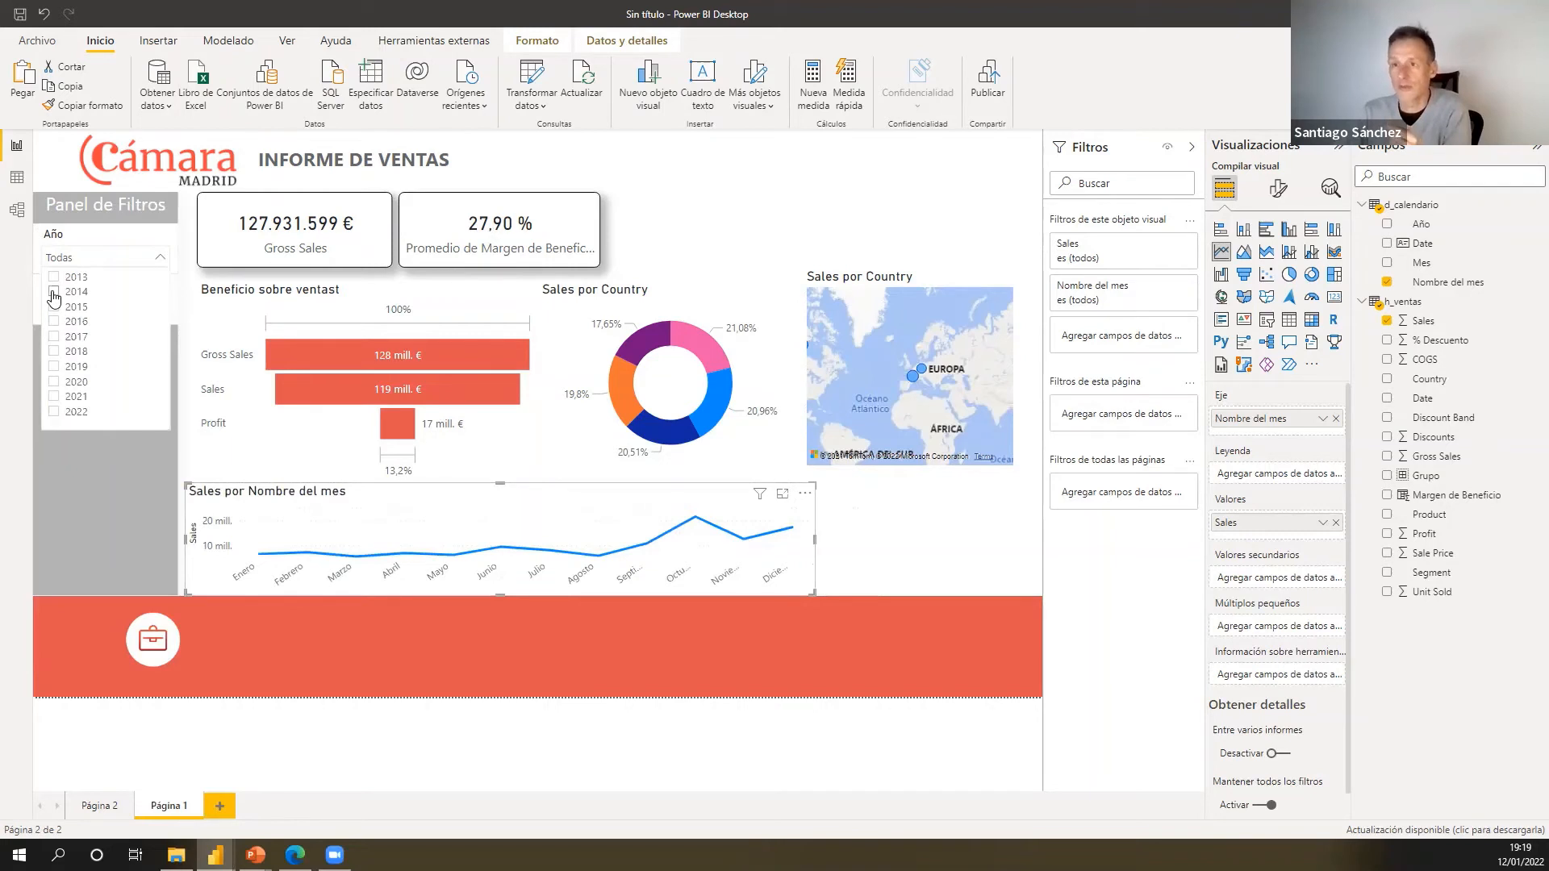
click(54, 292)
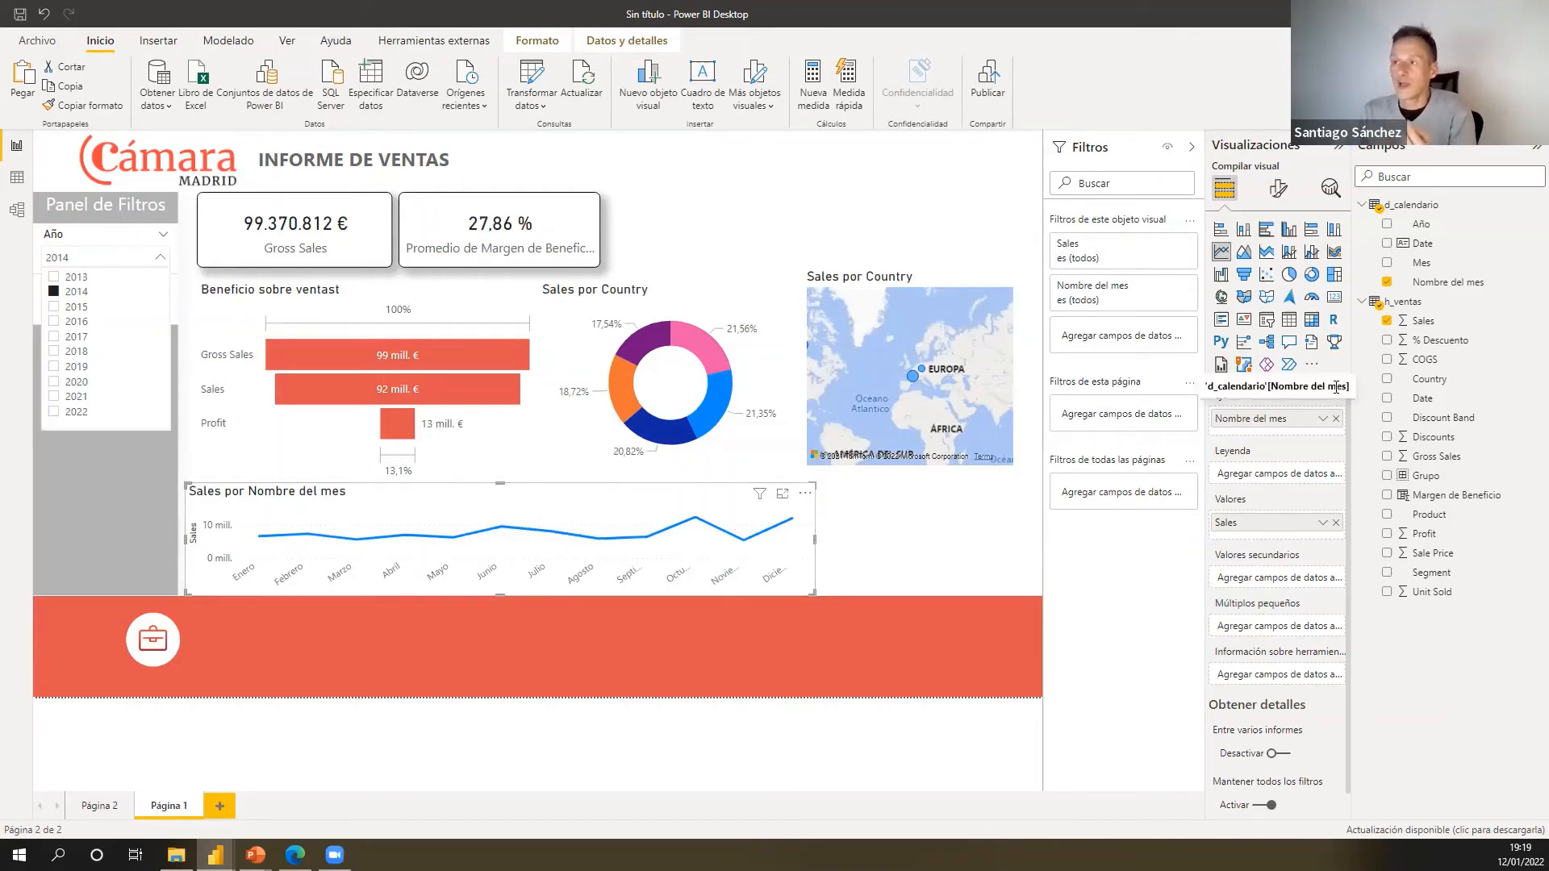
- Create a new measure in the h_ventas table and name it Total Ventas SPLY
right_click(1524, 309)
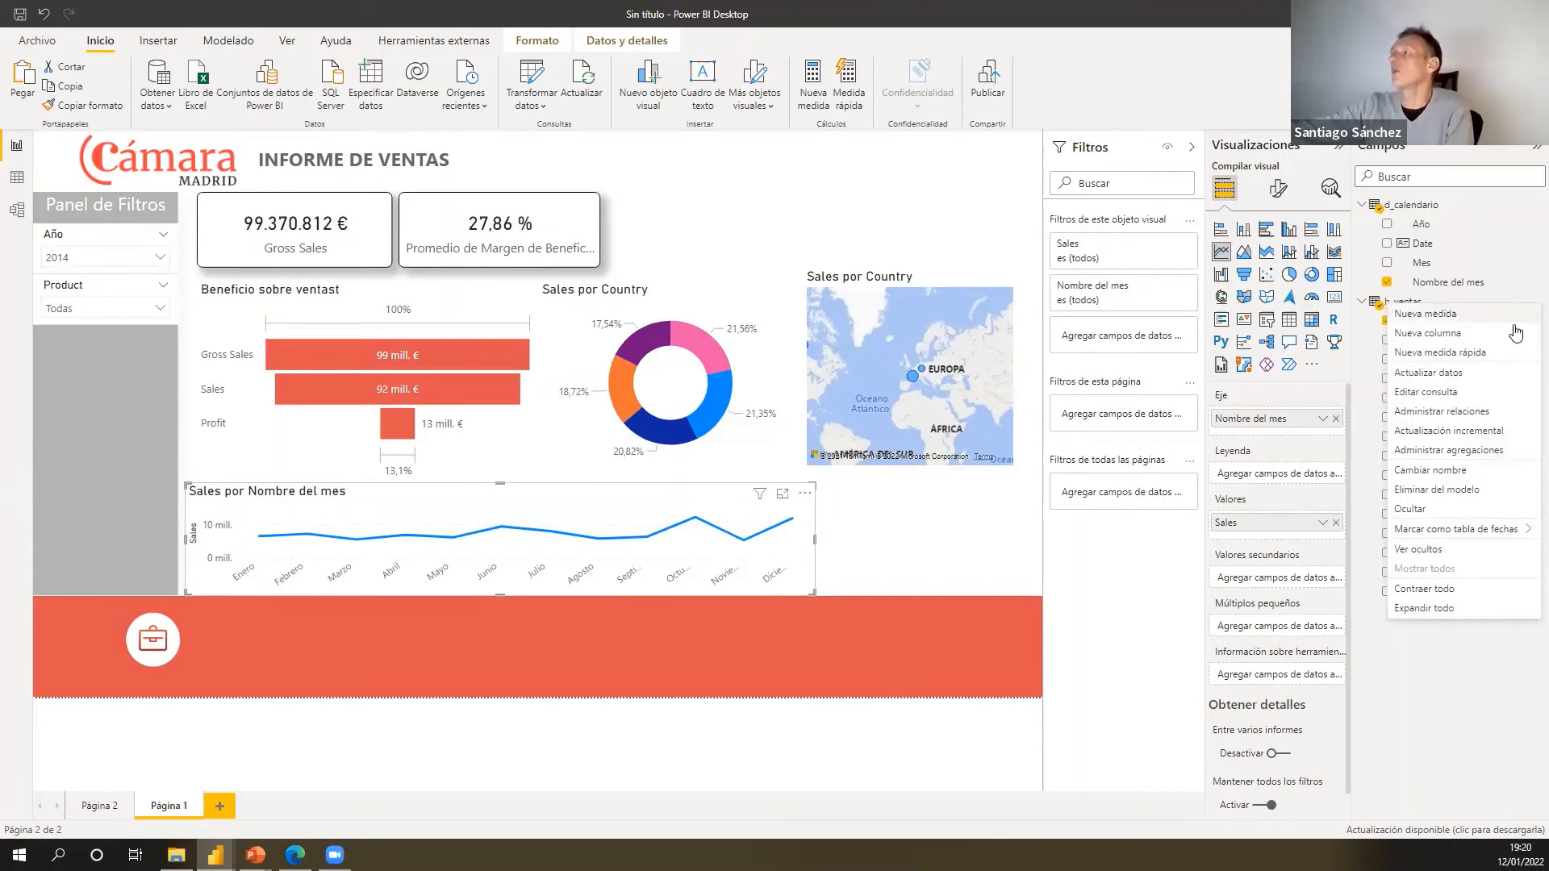
click(1456, 315)
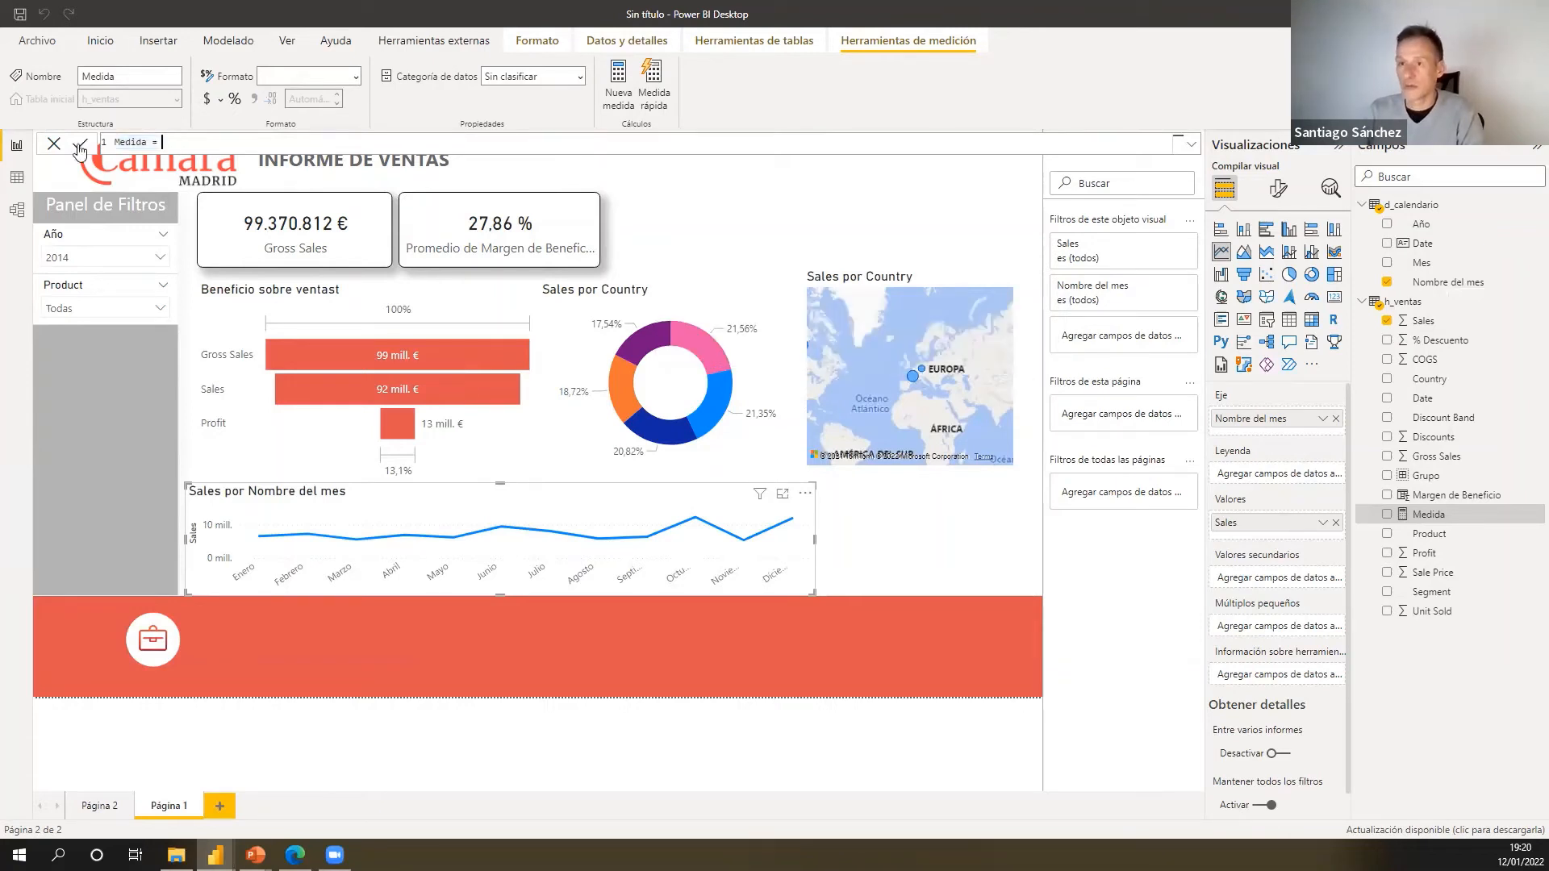
text(t)
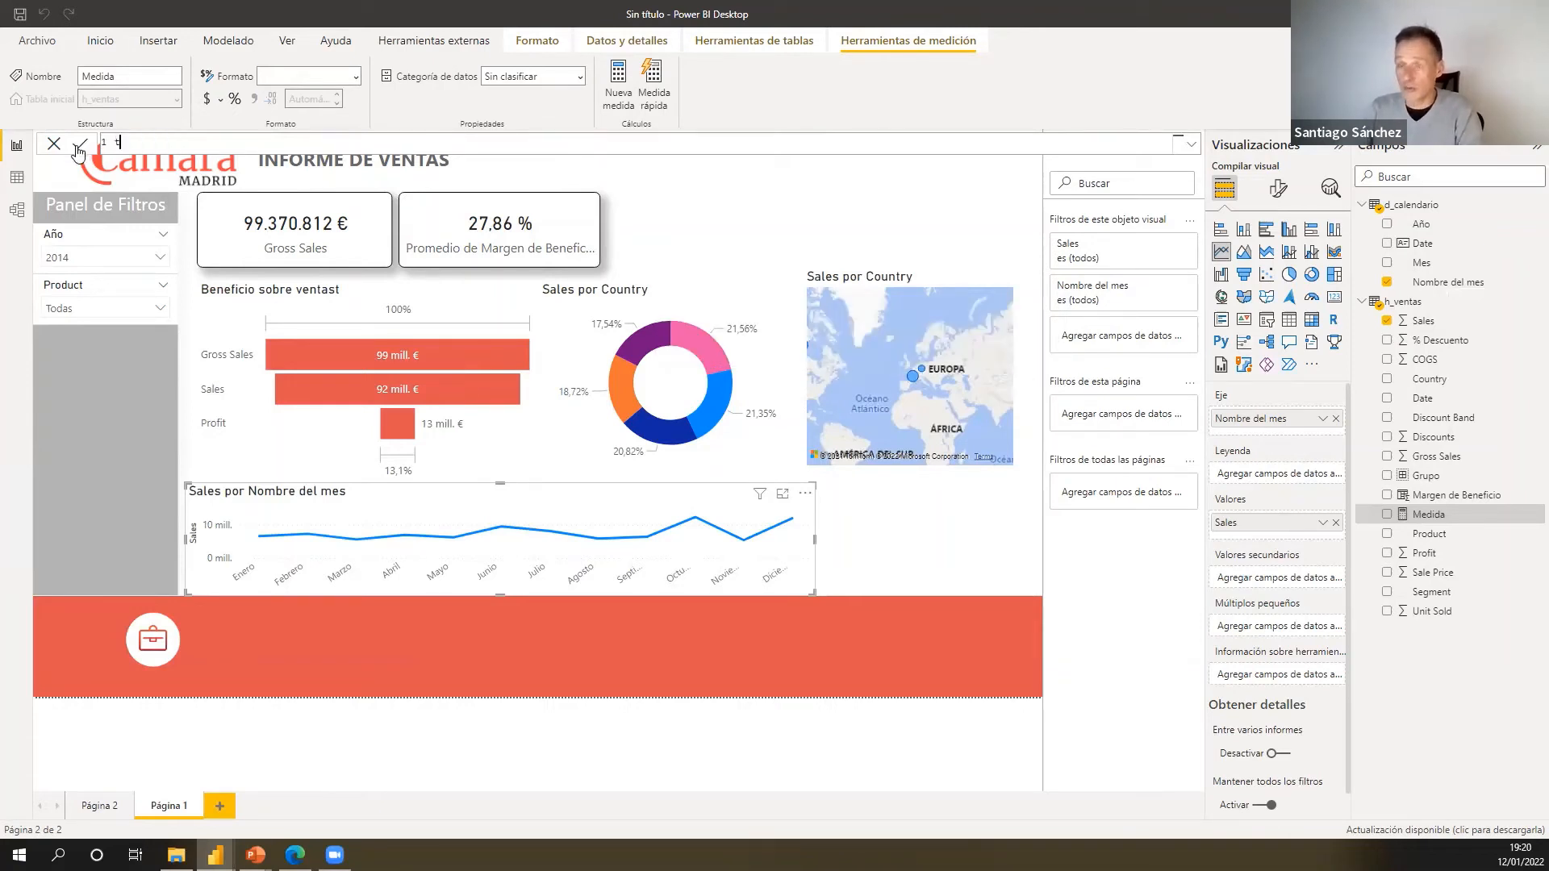
text(otal V)
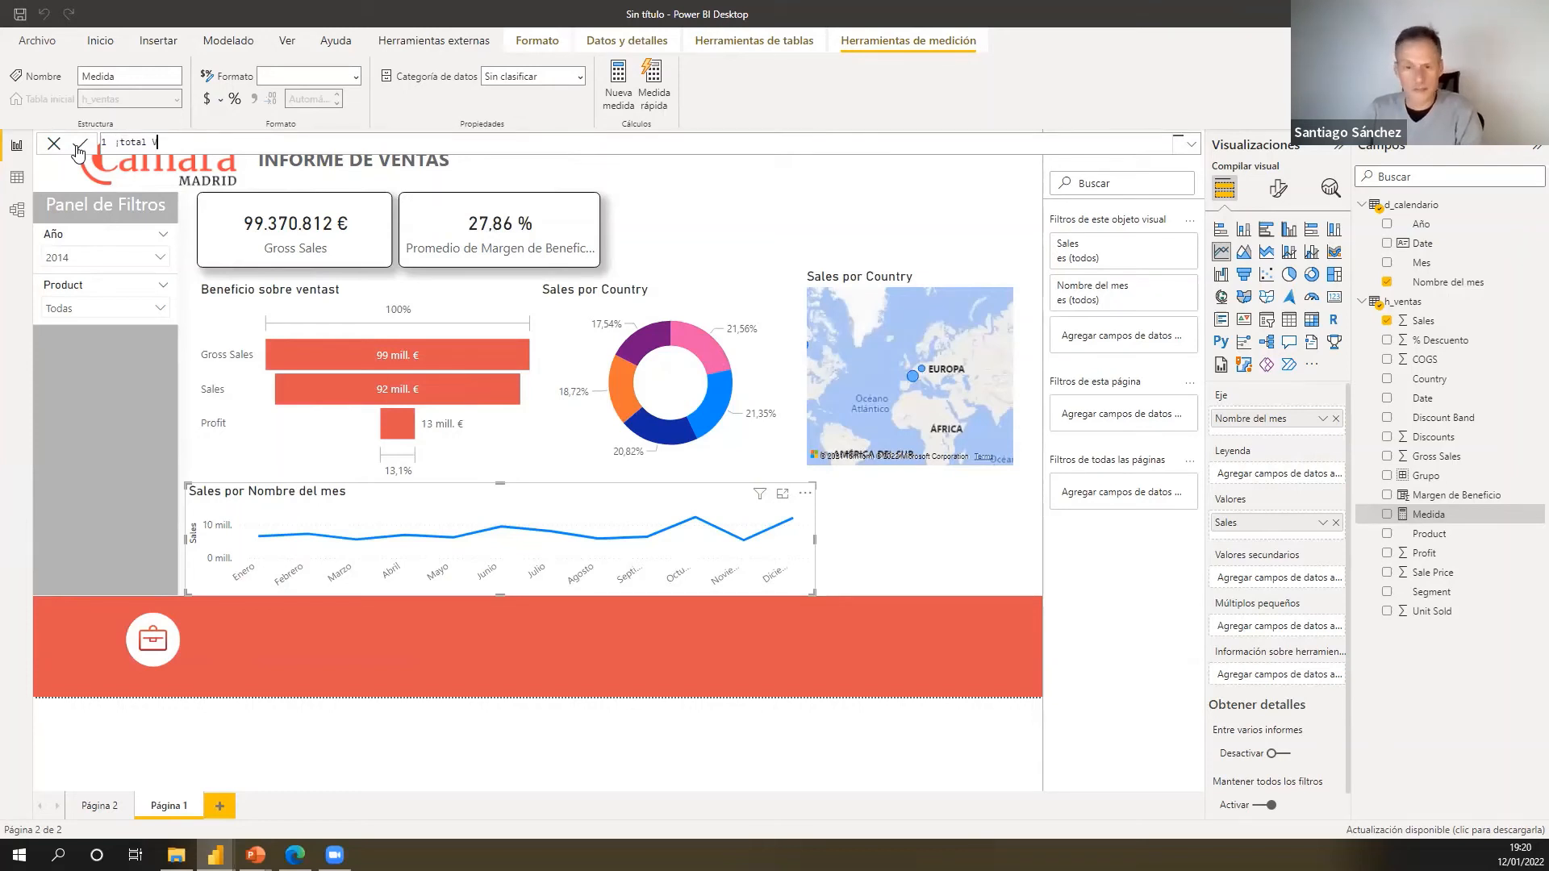
text(etnas )
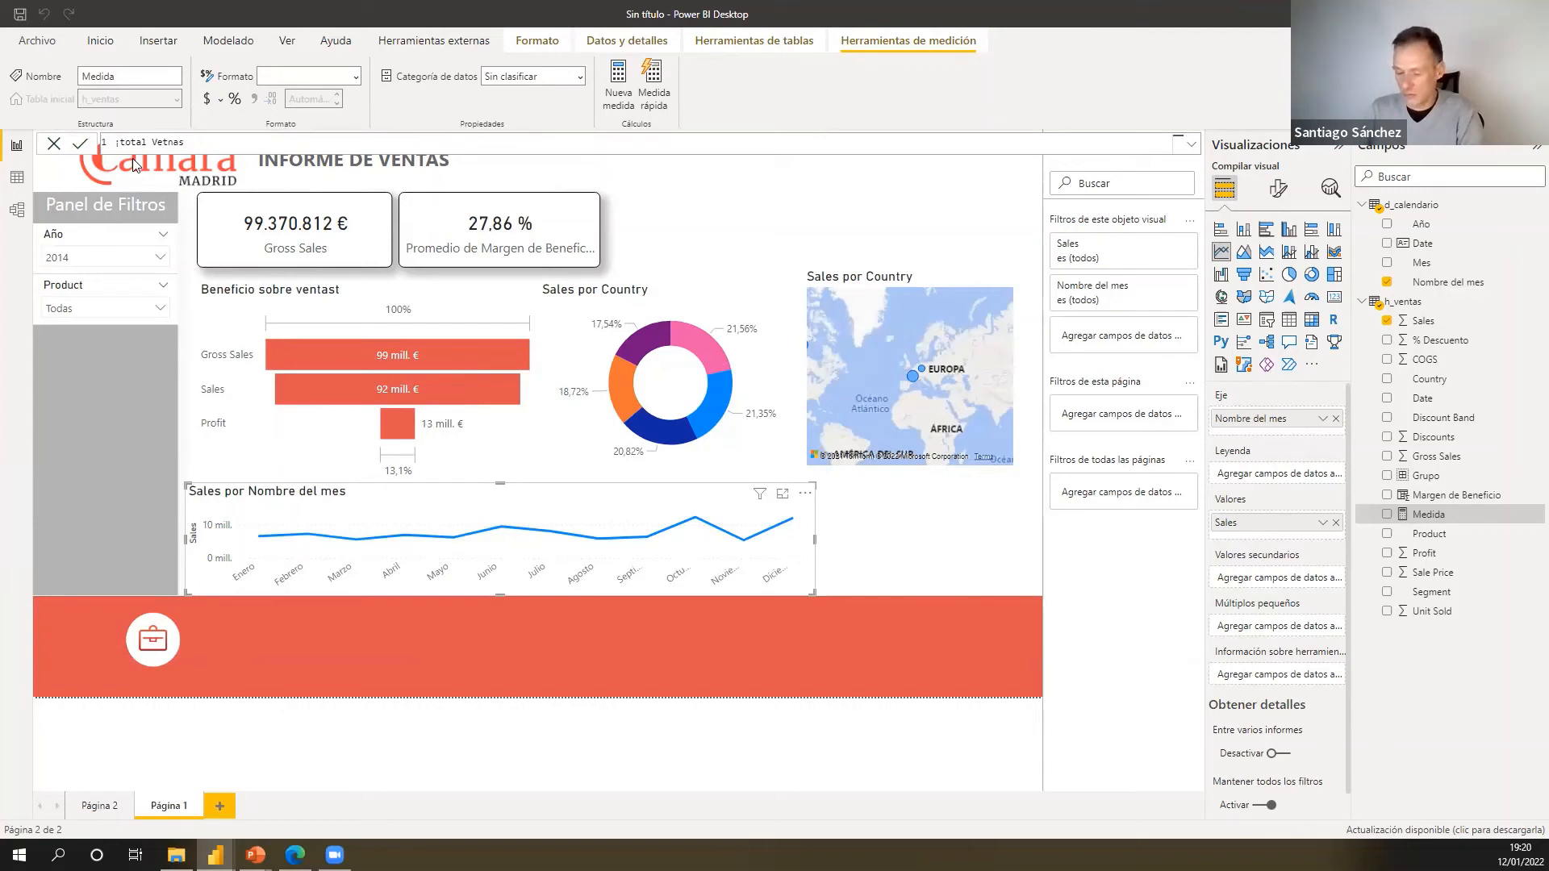
text(T)
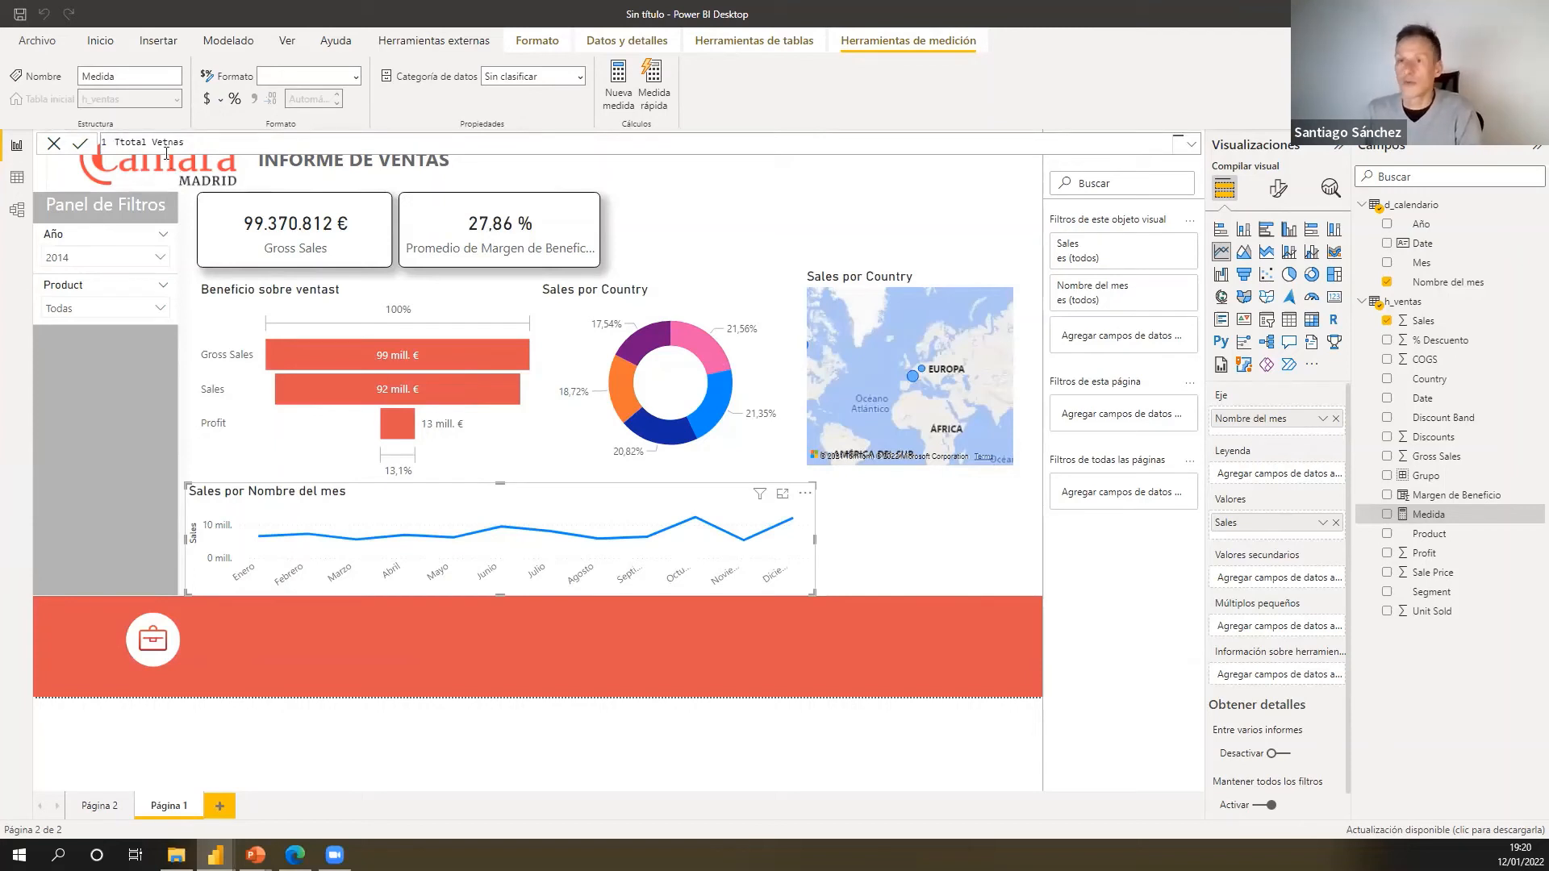
key(Delete)
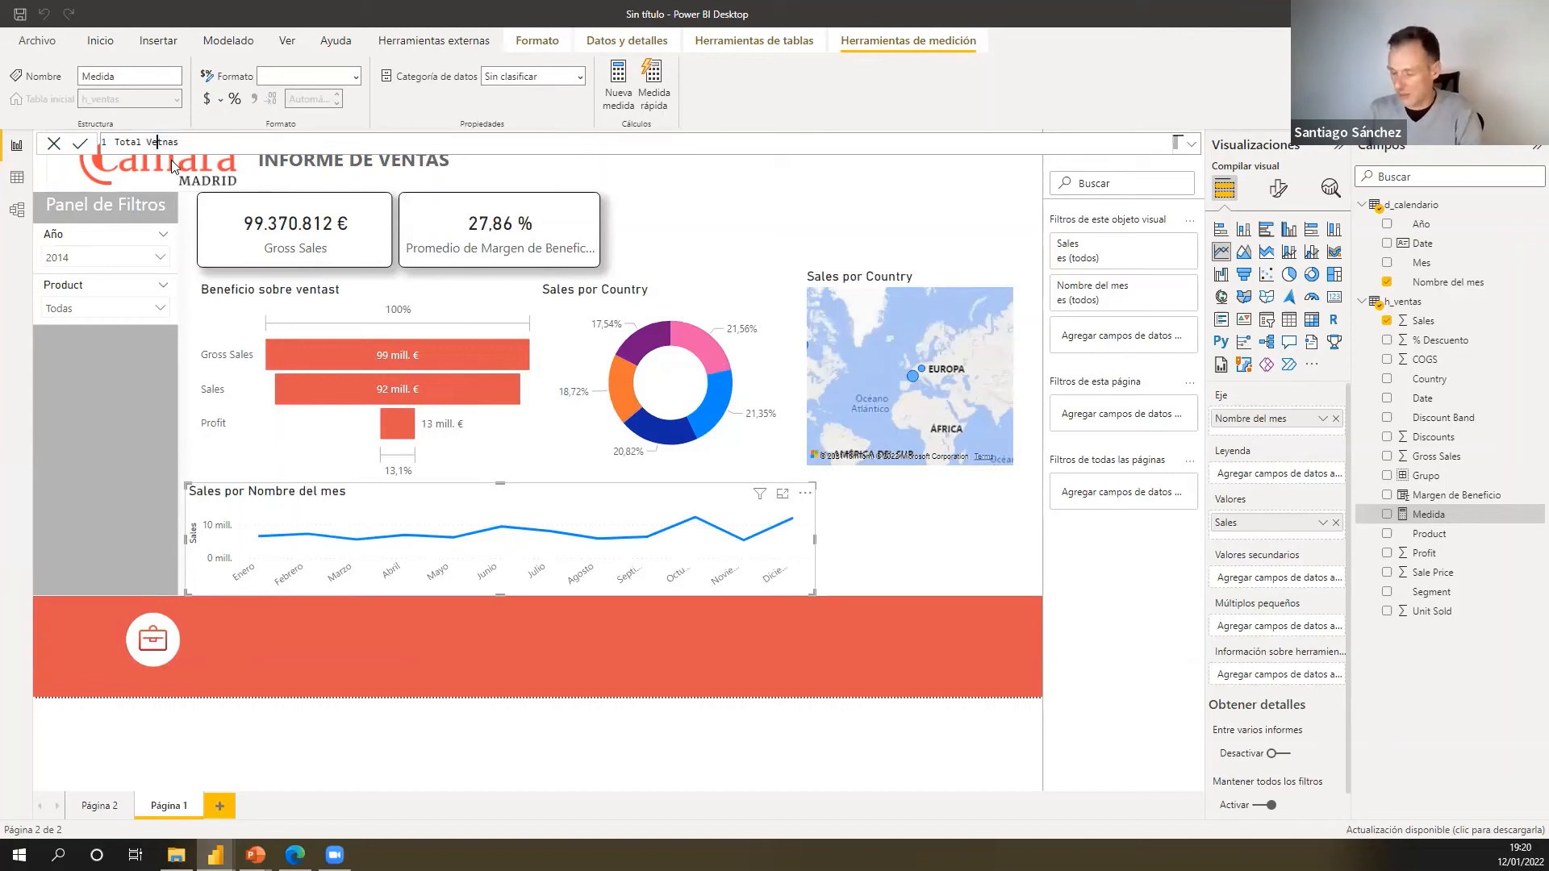
text(ntas)
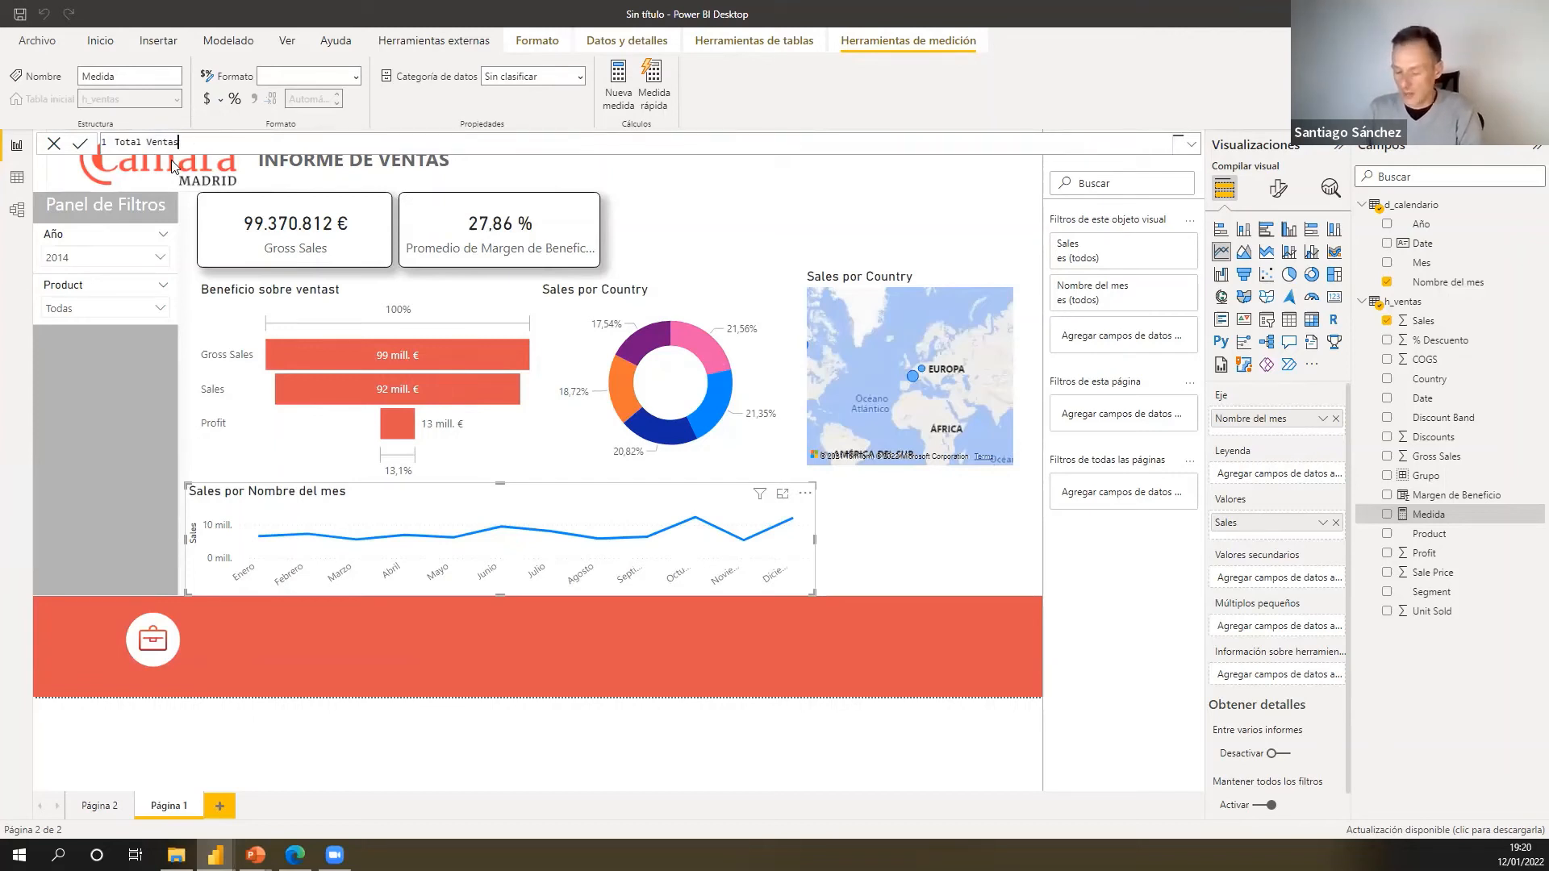
text( SPLY=)
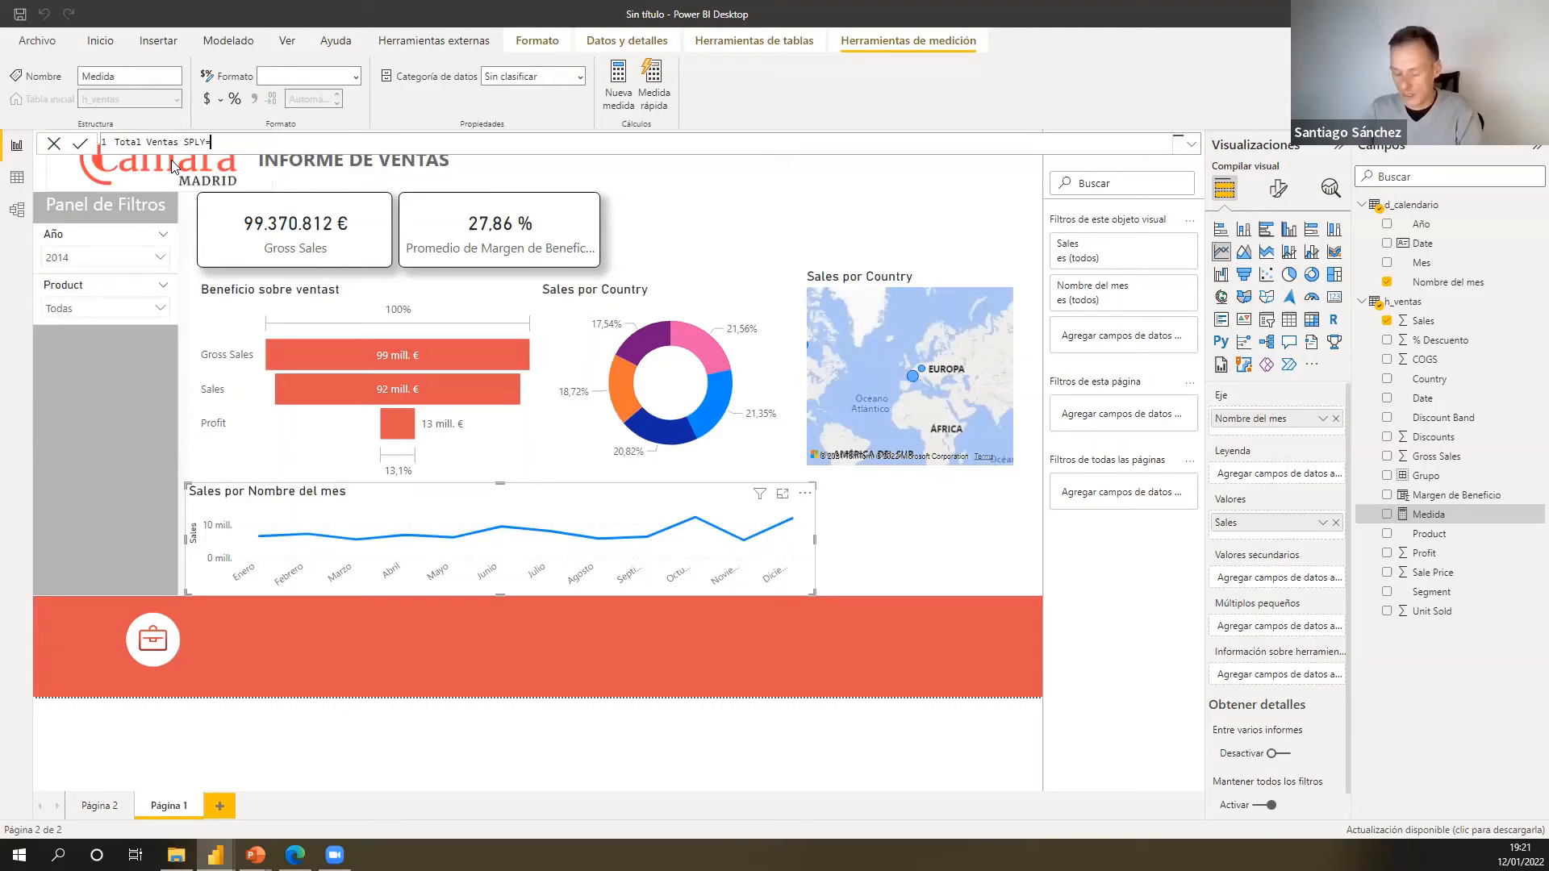
- Begin the measure's formula with CALCULATE over the sum of h_ventas[ Sales]
text(CALCULATE()
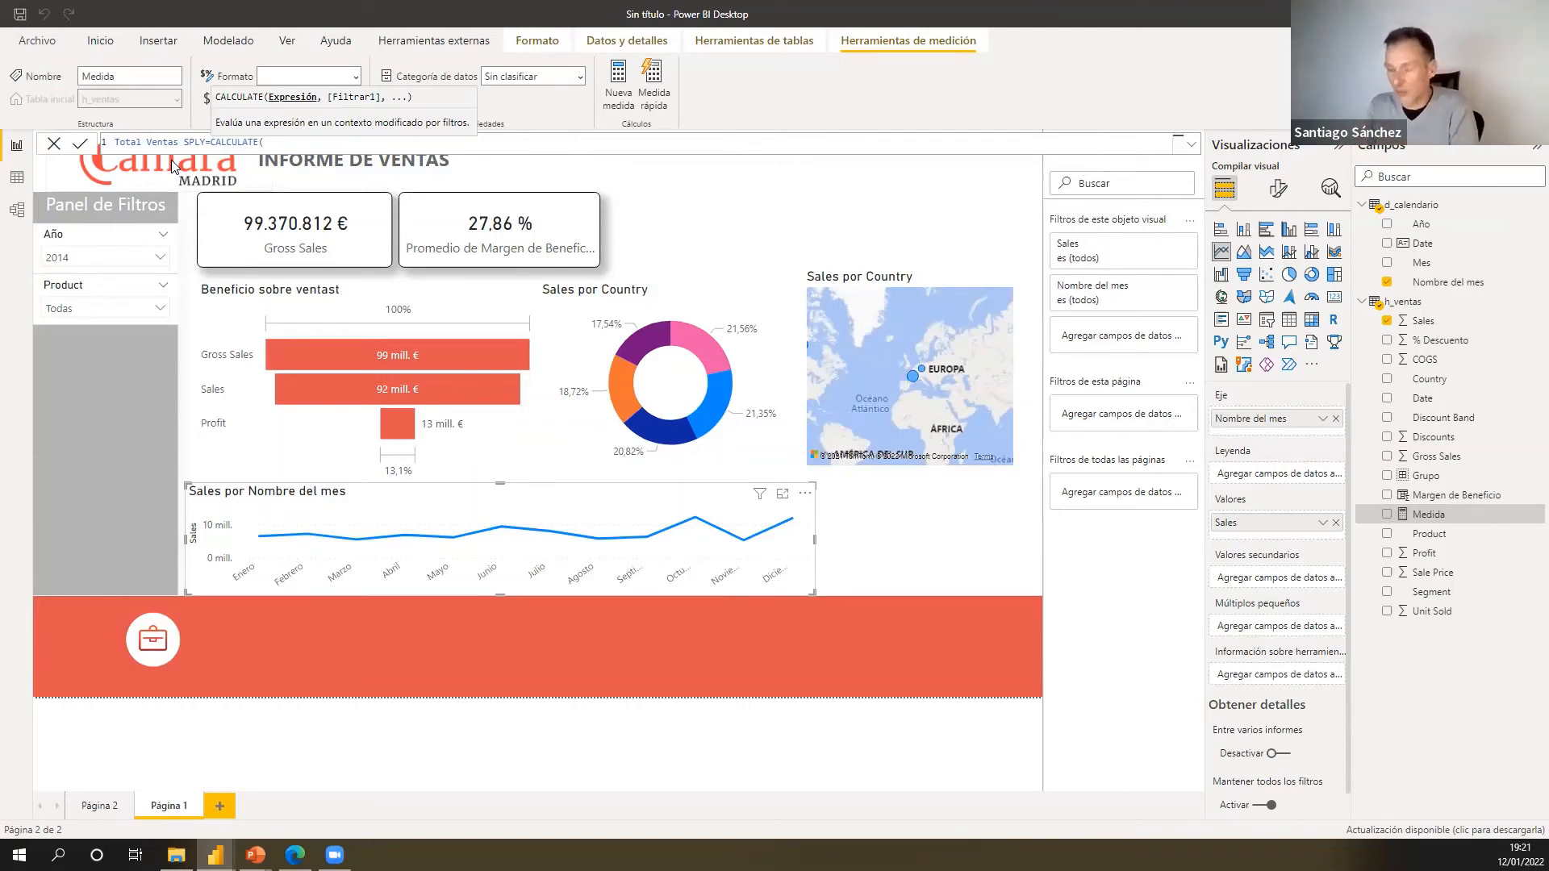
text(tot)
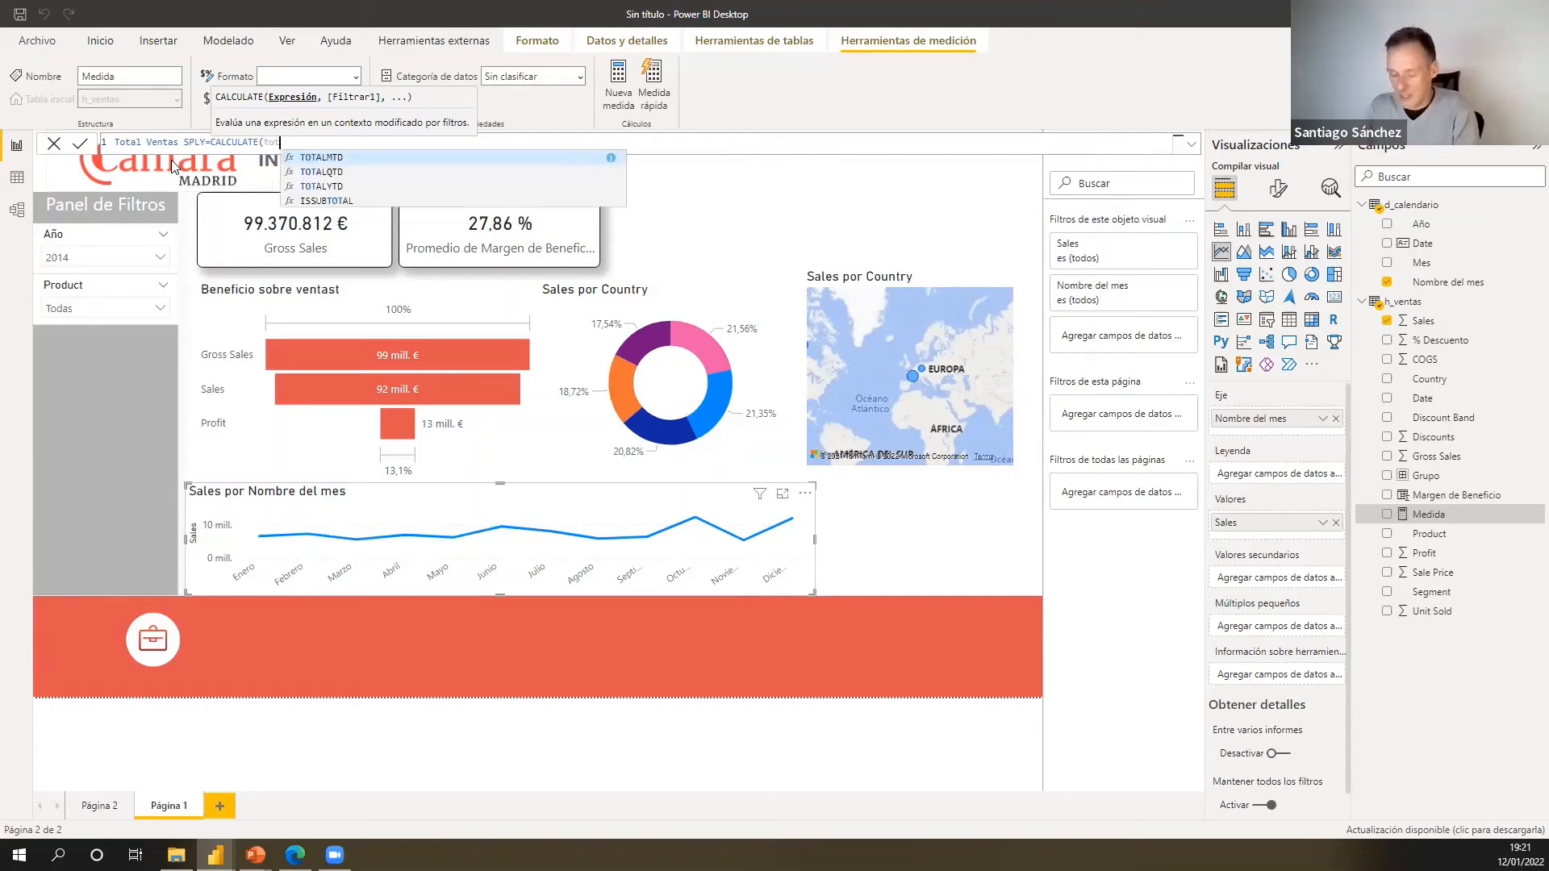
key(BackSpace)
key(BackSpace)
key(BackSpace)
text(sum)
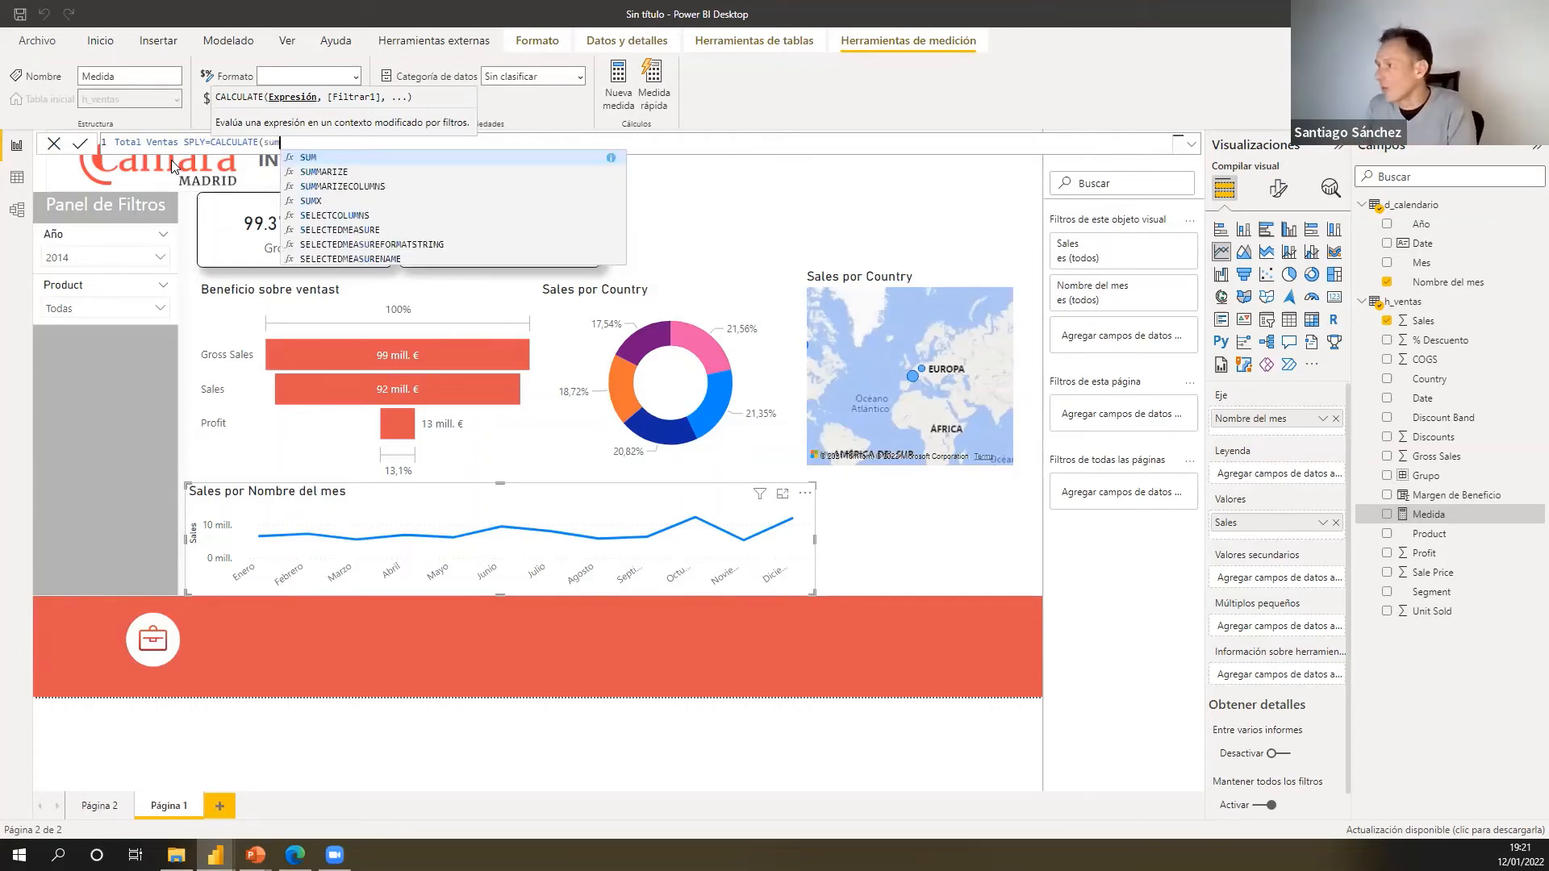
text(()
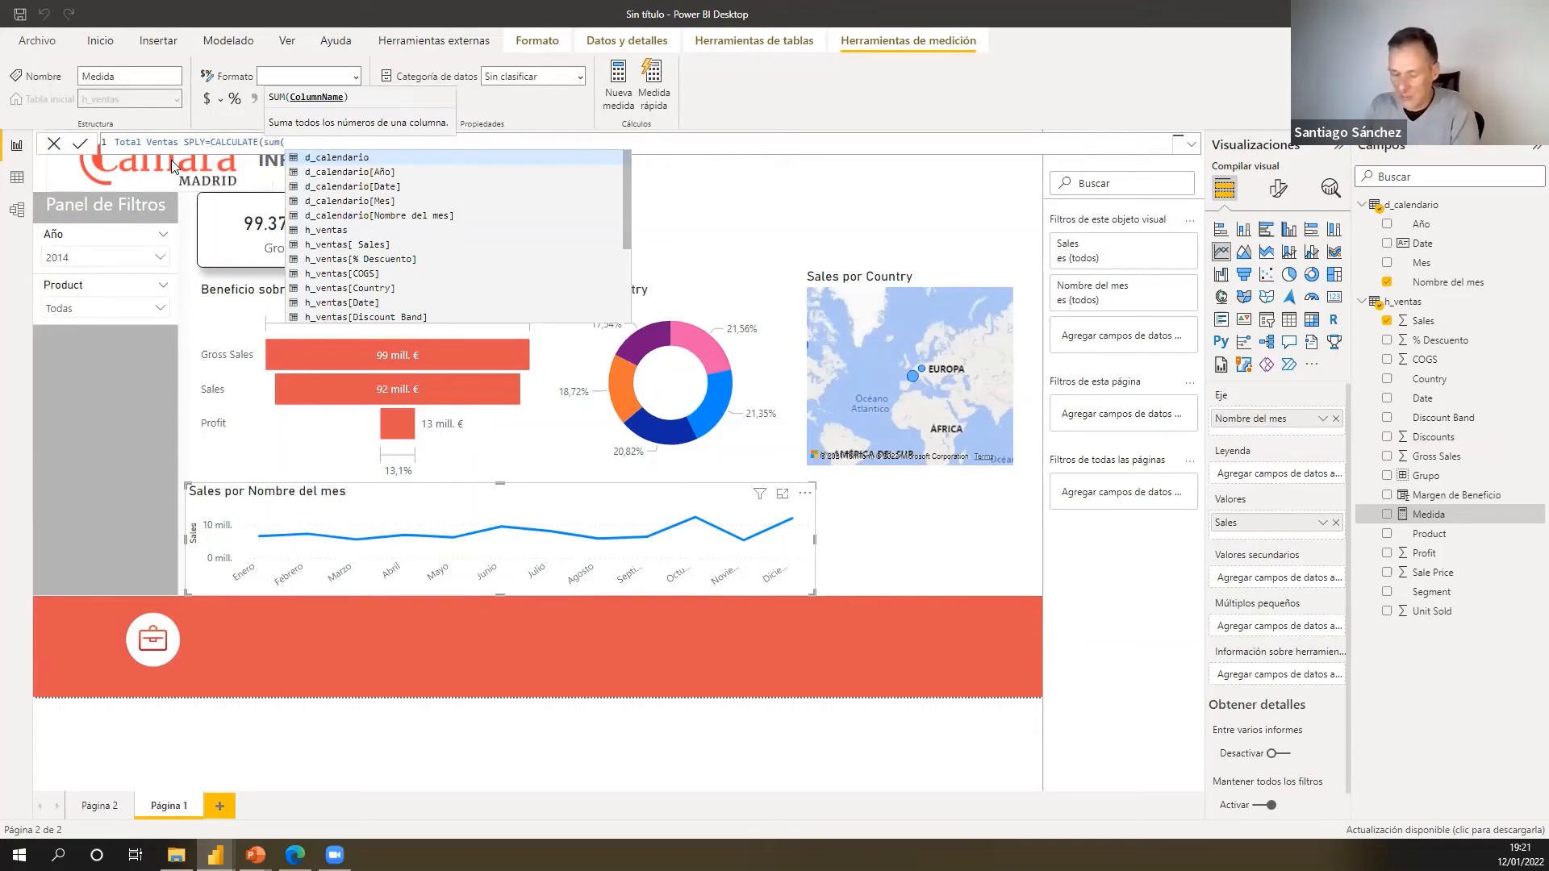
text(sales)
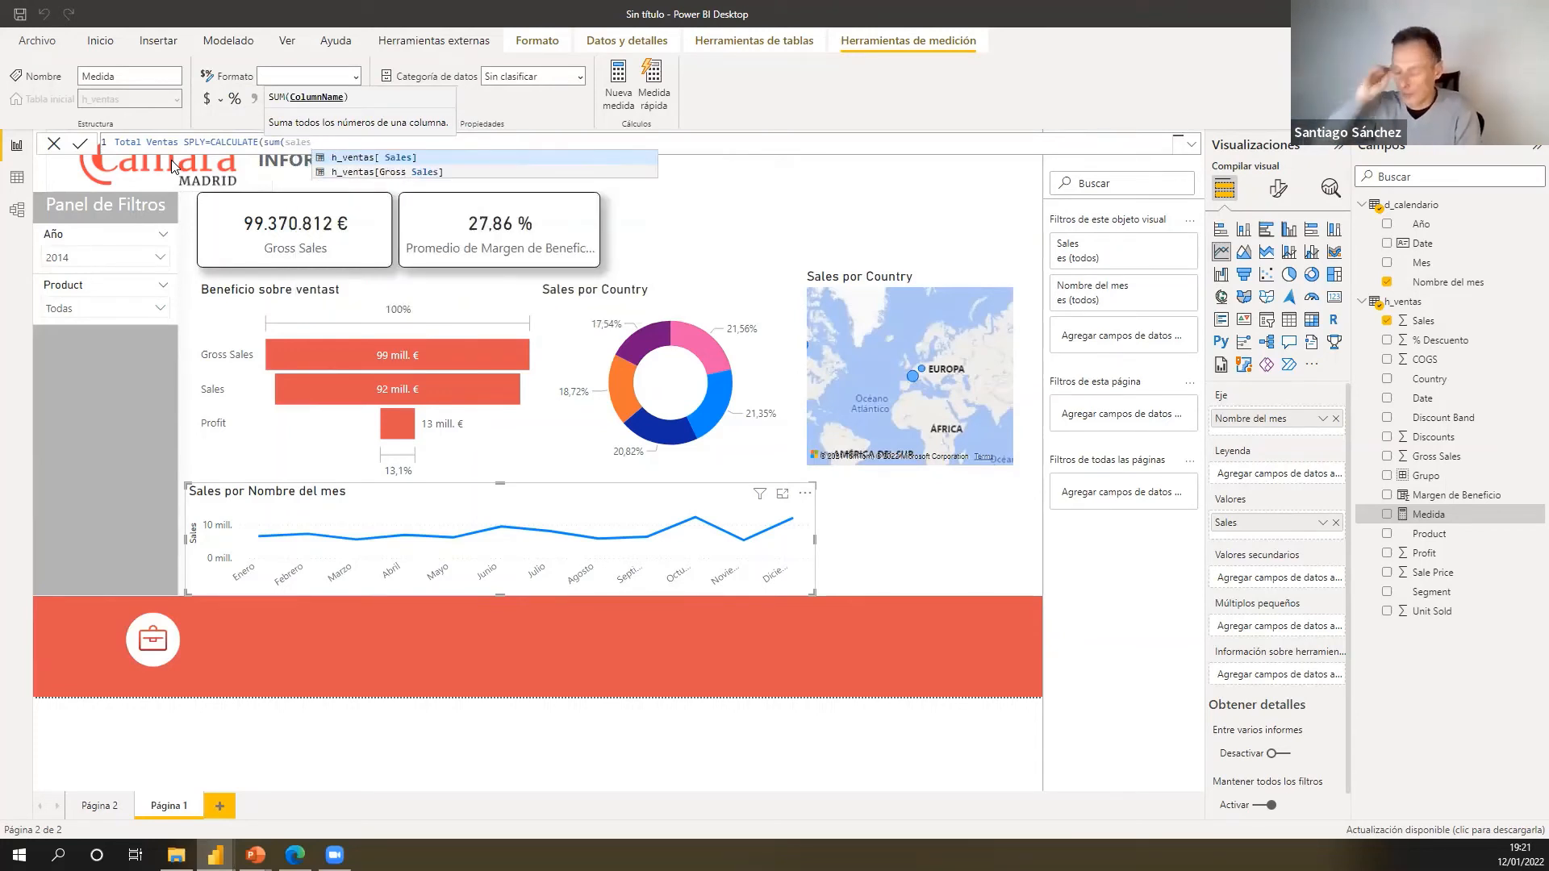
key(Tab)
text())
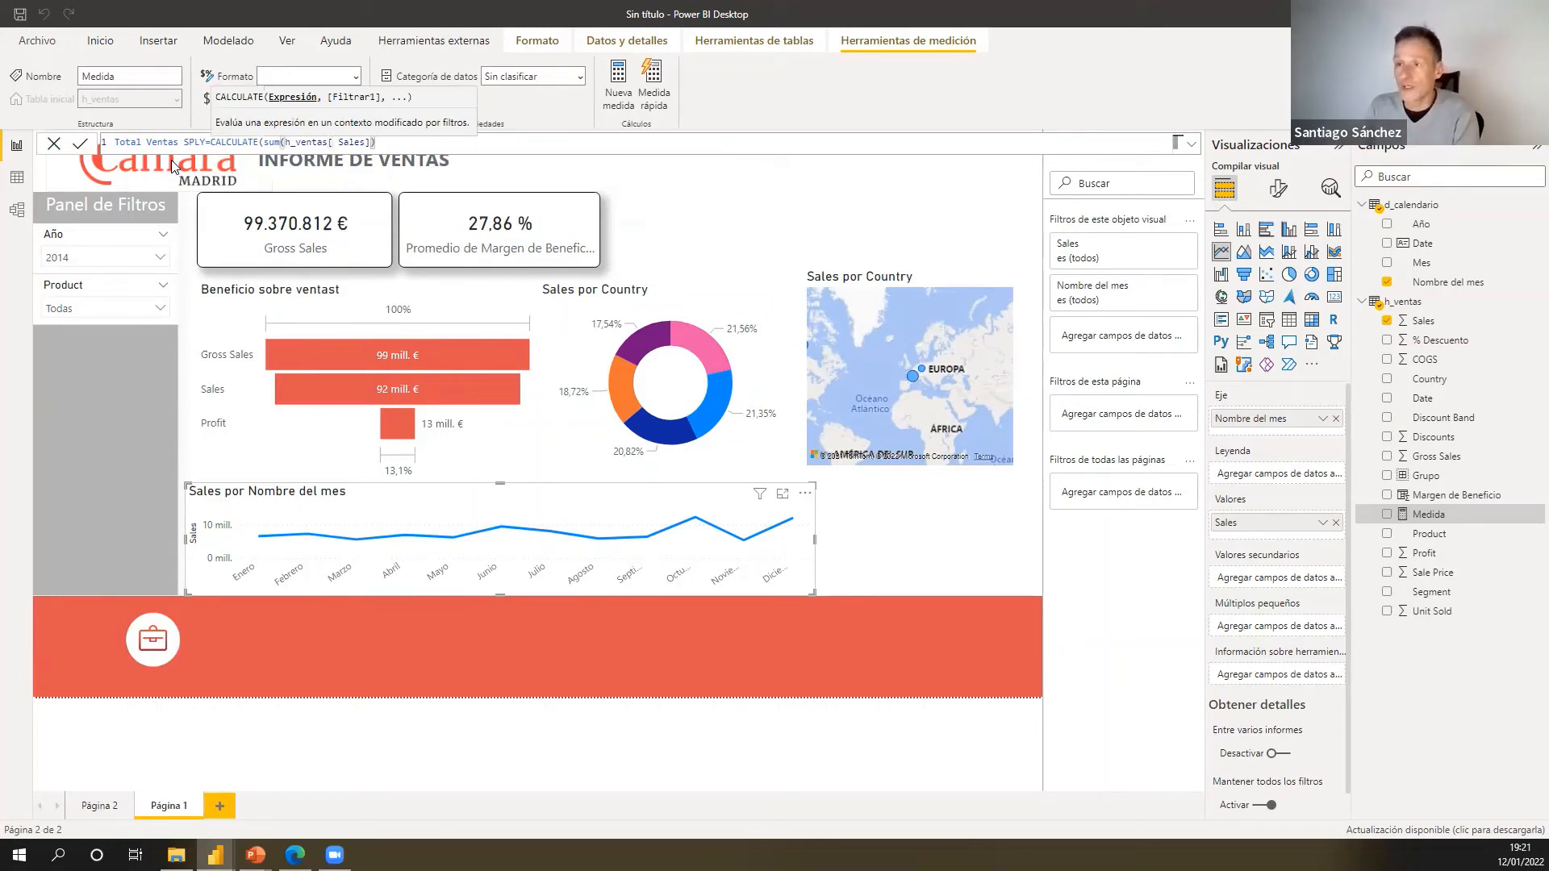
- Complete the formula with the filter SAMEPERIODLASTYEAR(d_calendario[Date]) and commit the measure
text(,)
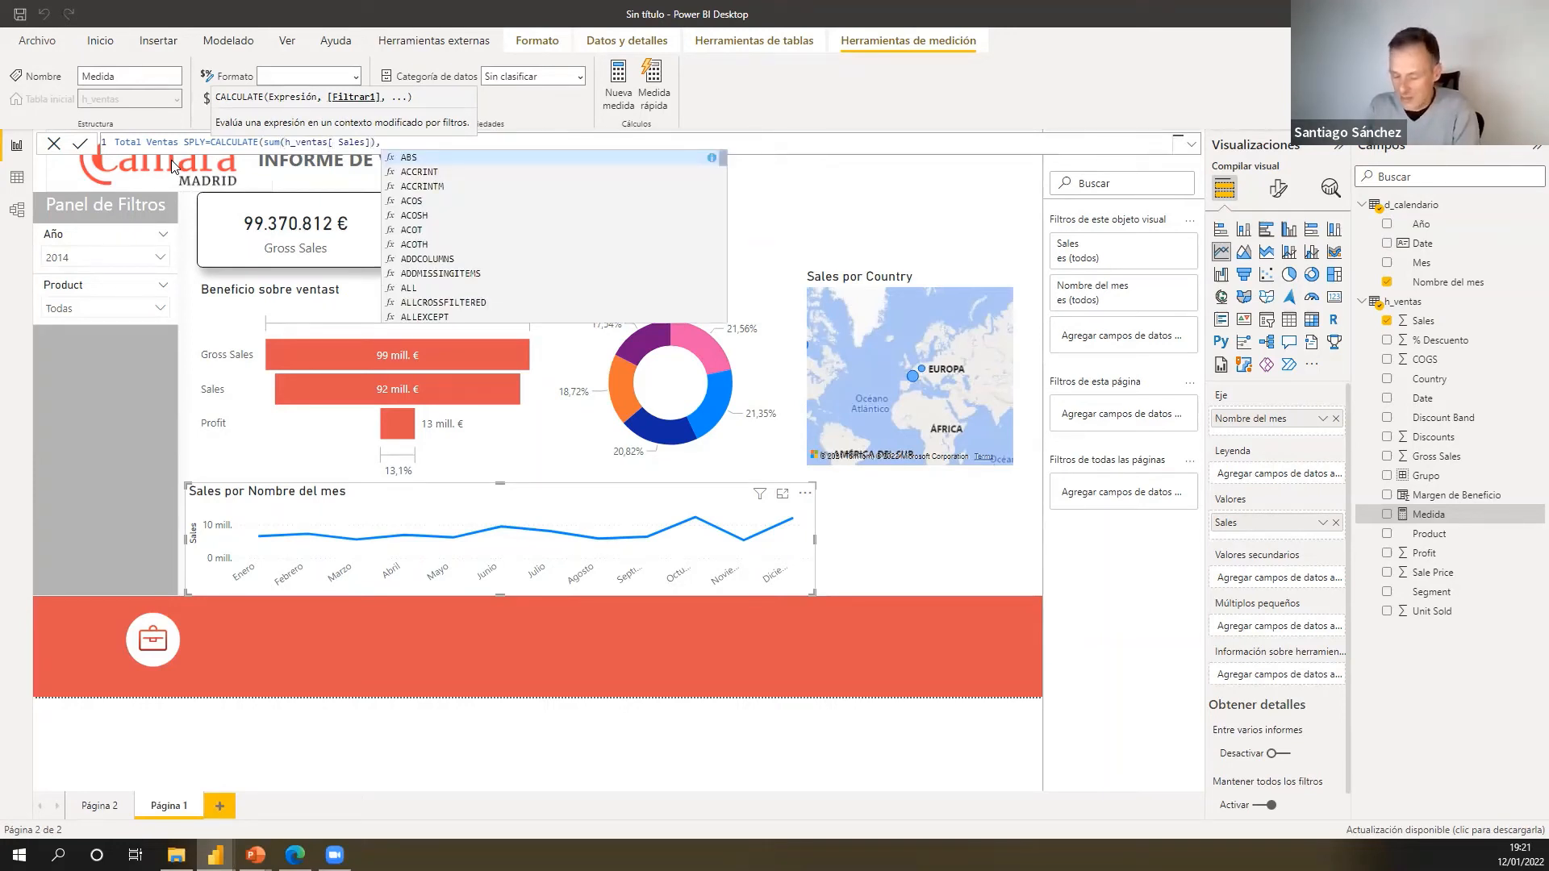
text(sa)
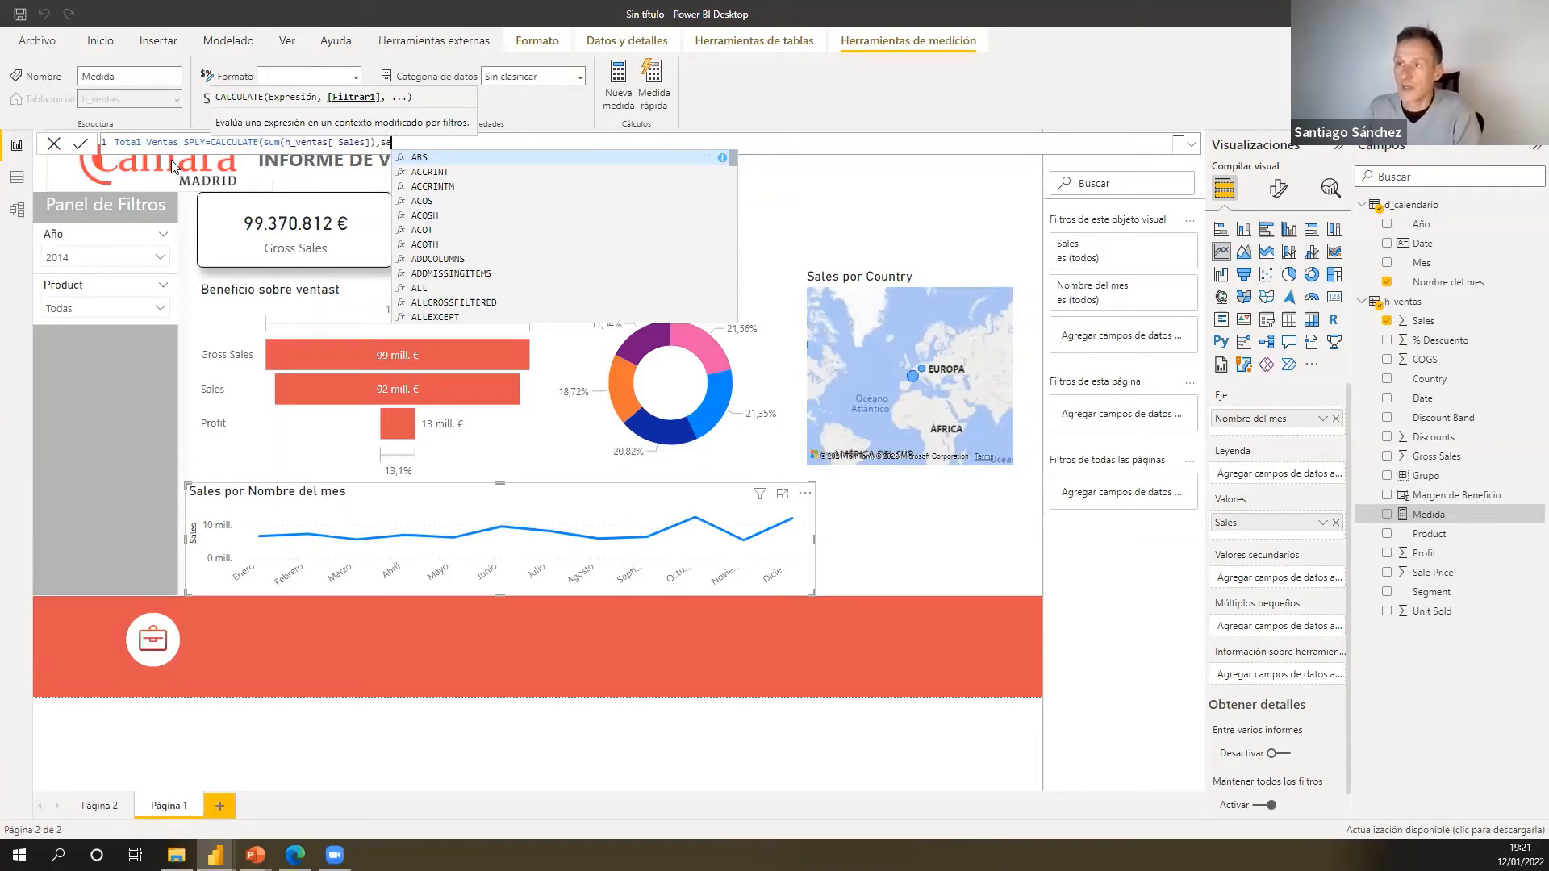
text(MEPERIODLASTYEAR()
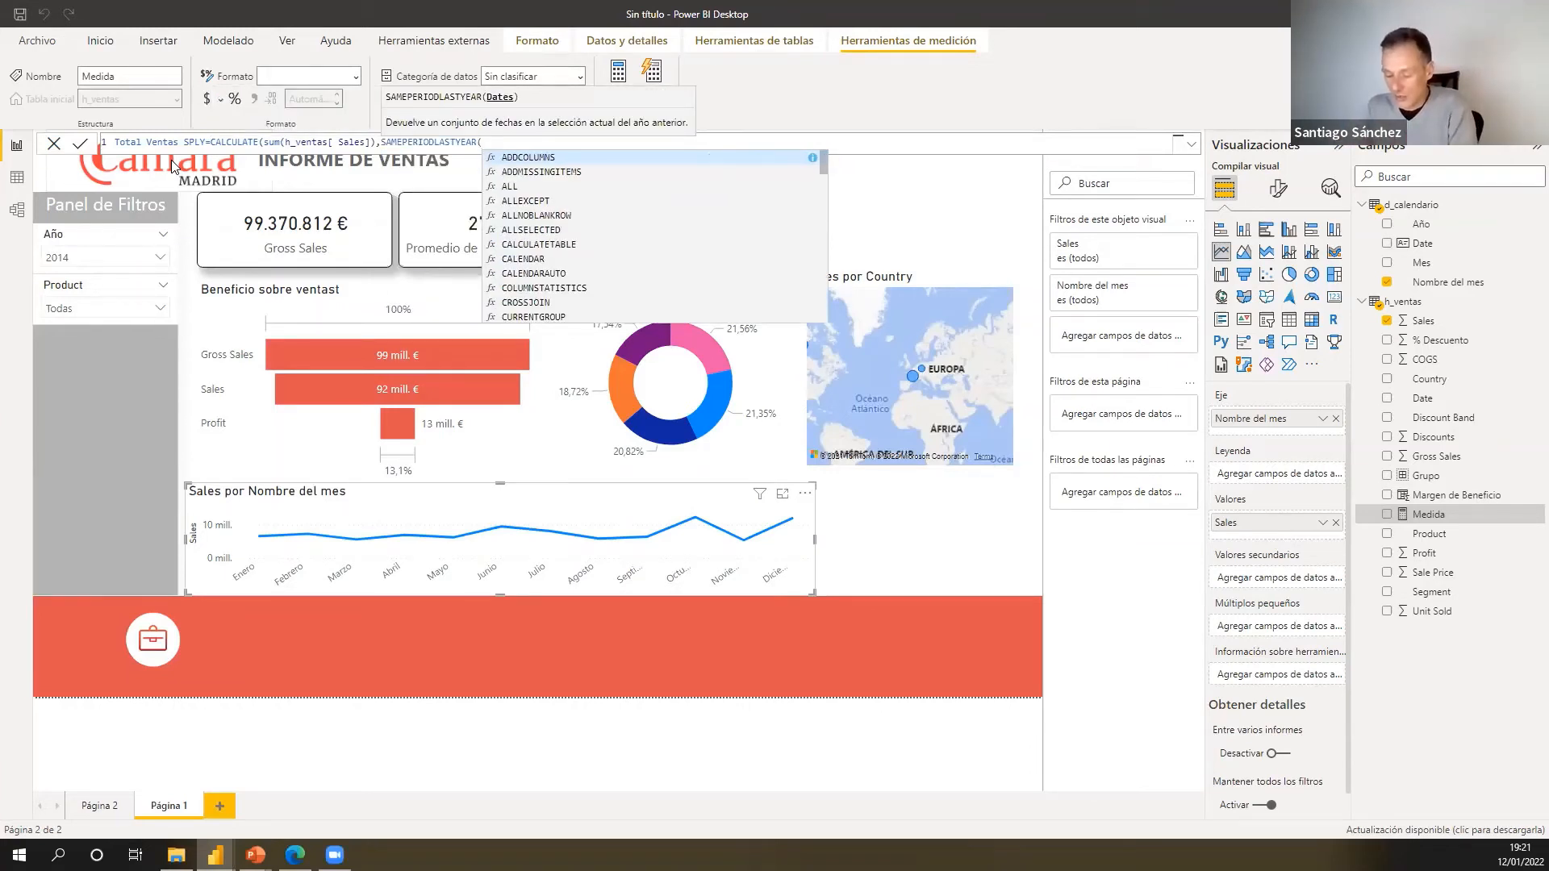
text(d_cal)
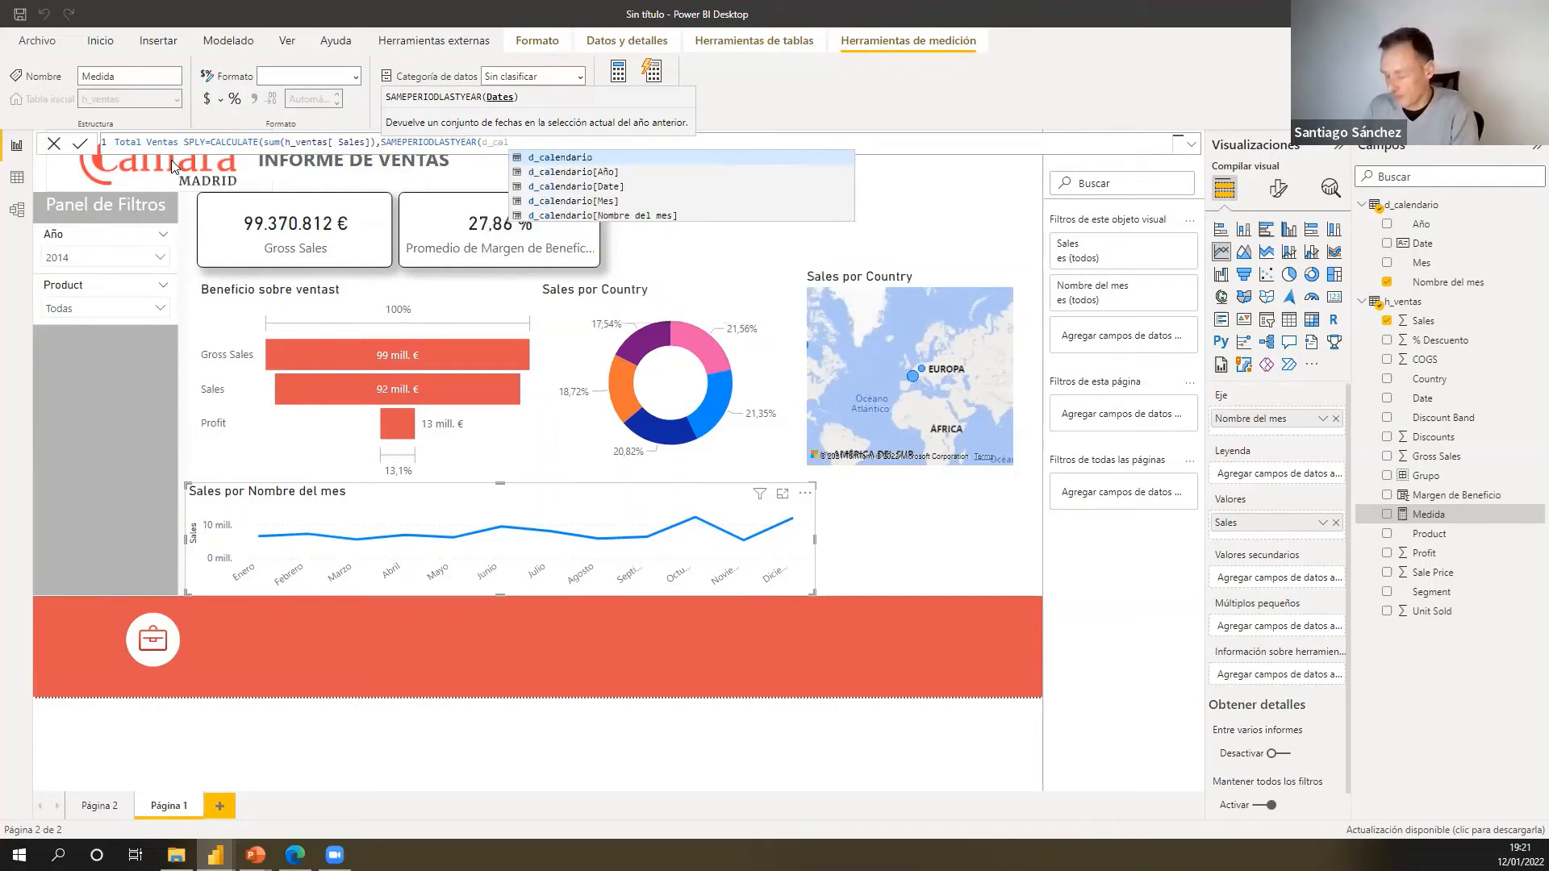
text(endario)
key(Down)
key(Down)
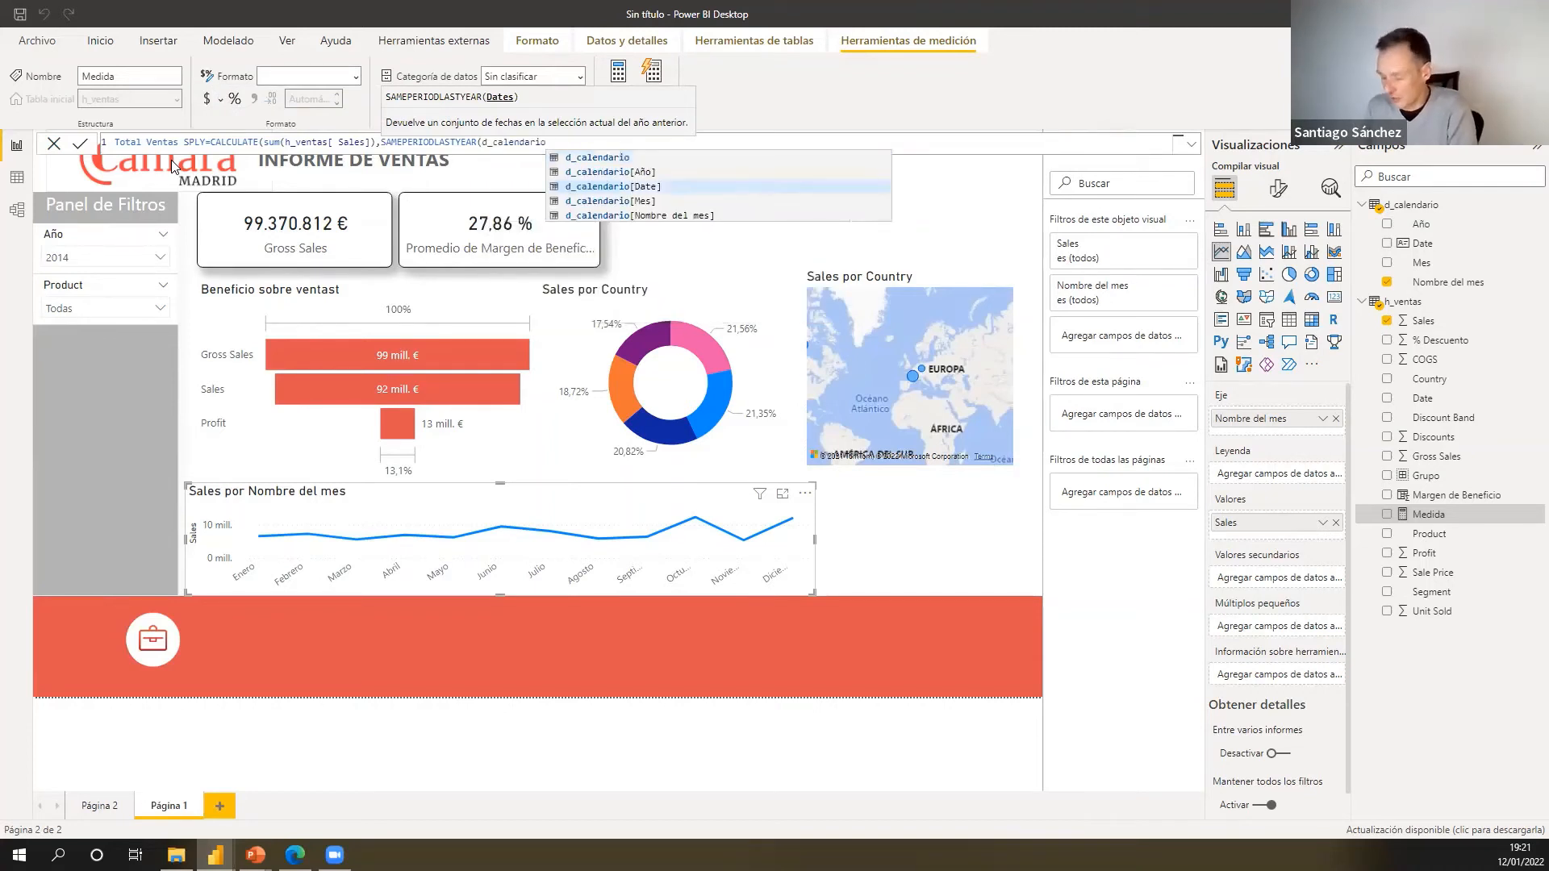
key(Tab)
text()))
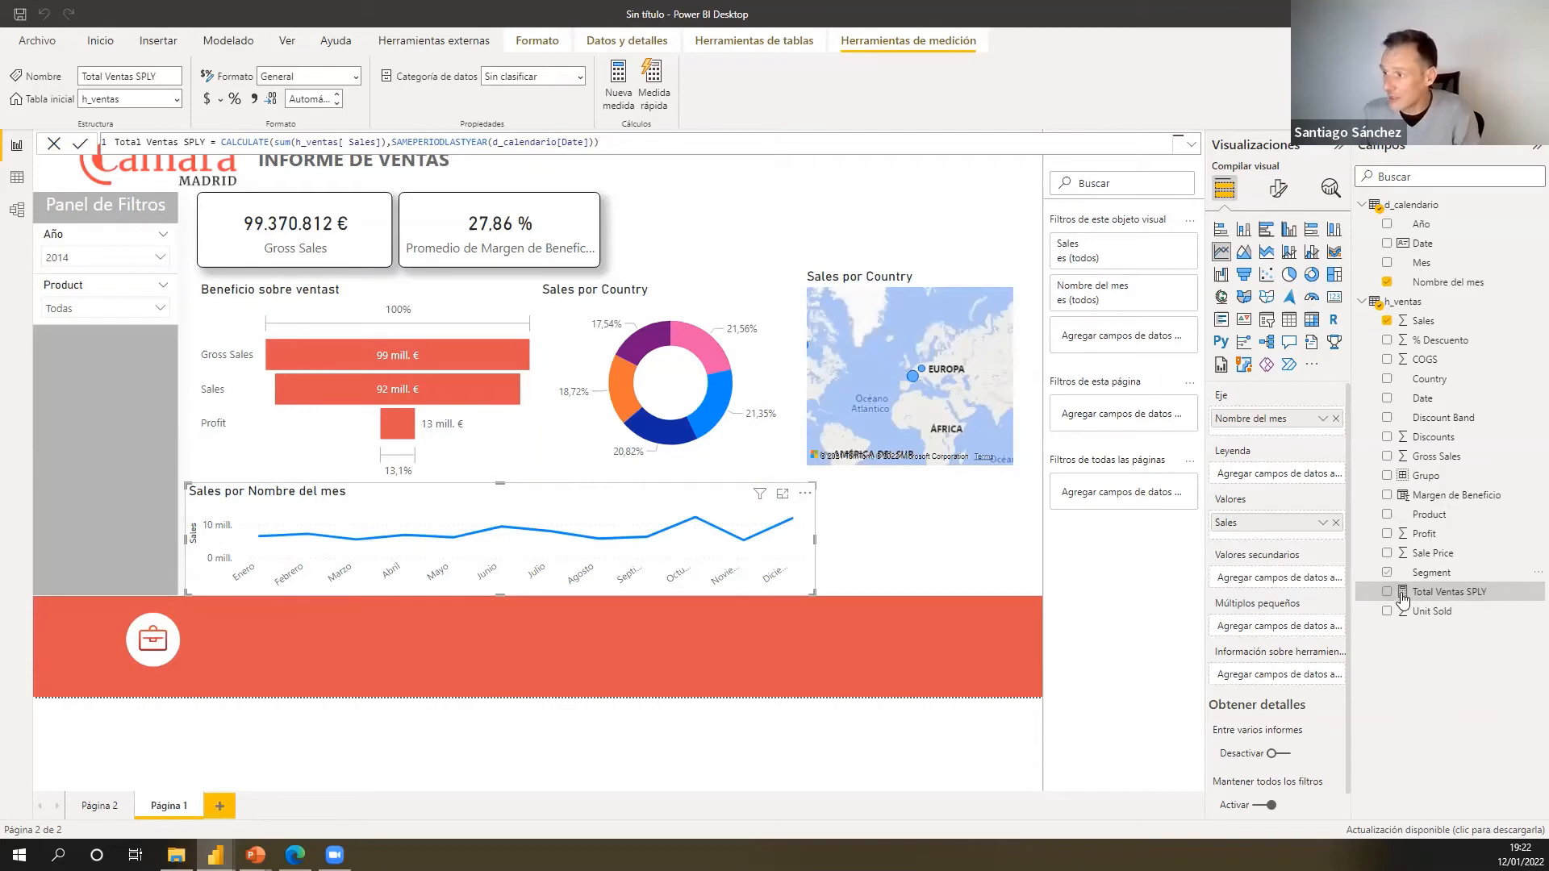
- Add Total Ventas SPLY to the monthly line chart's values and narrow the chart to about the width of the funnel above
drag(1403, 601, 1273, 541)
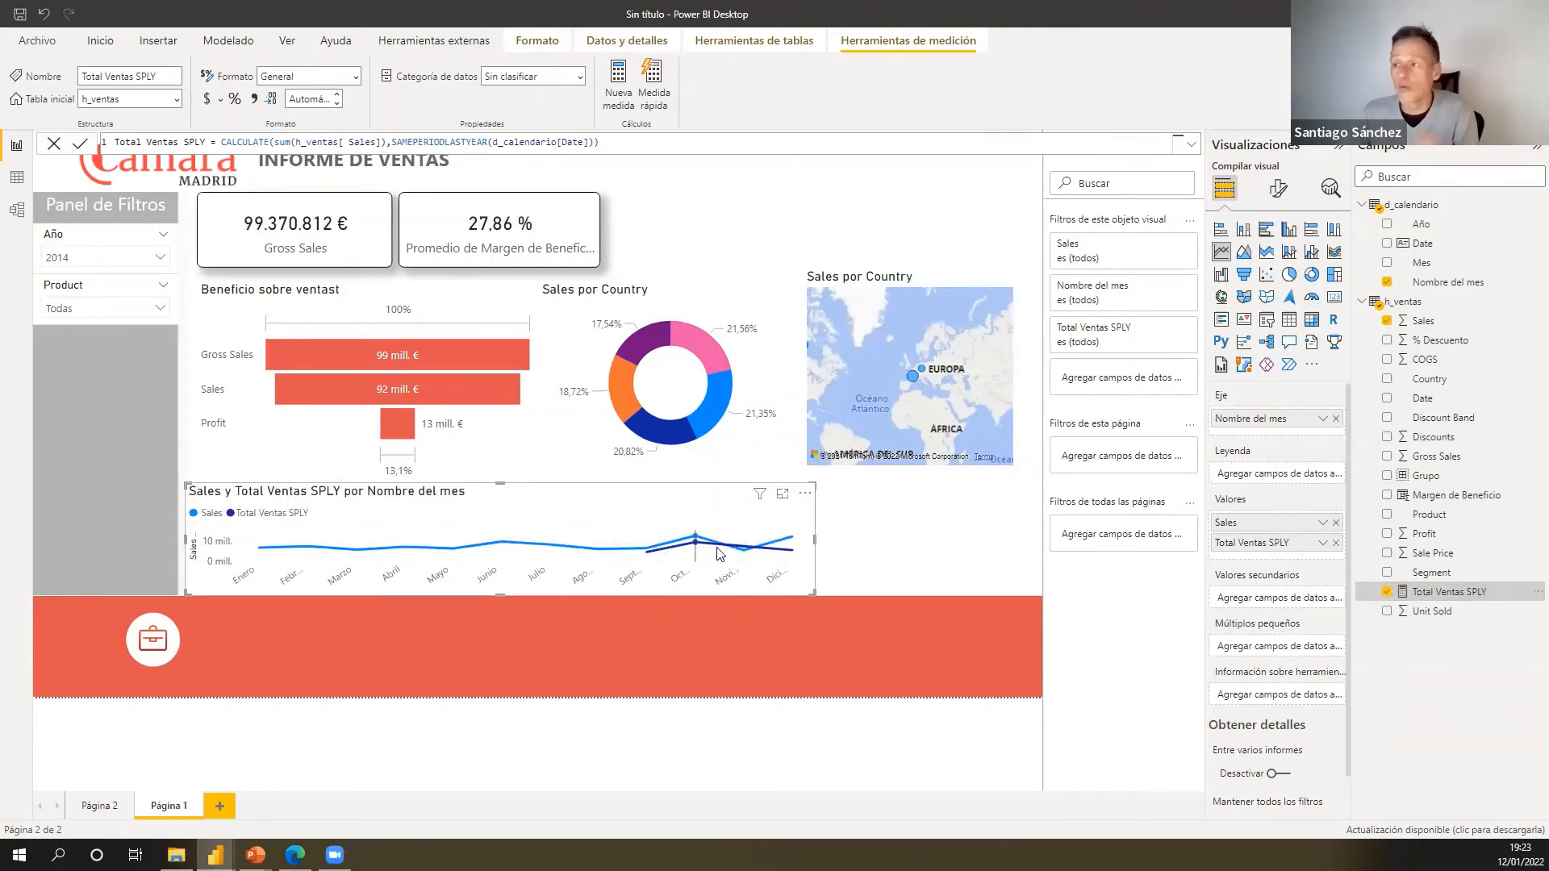
mouse_move(729, 556)
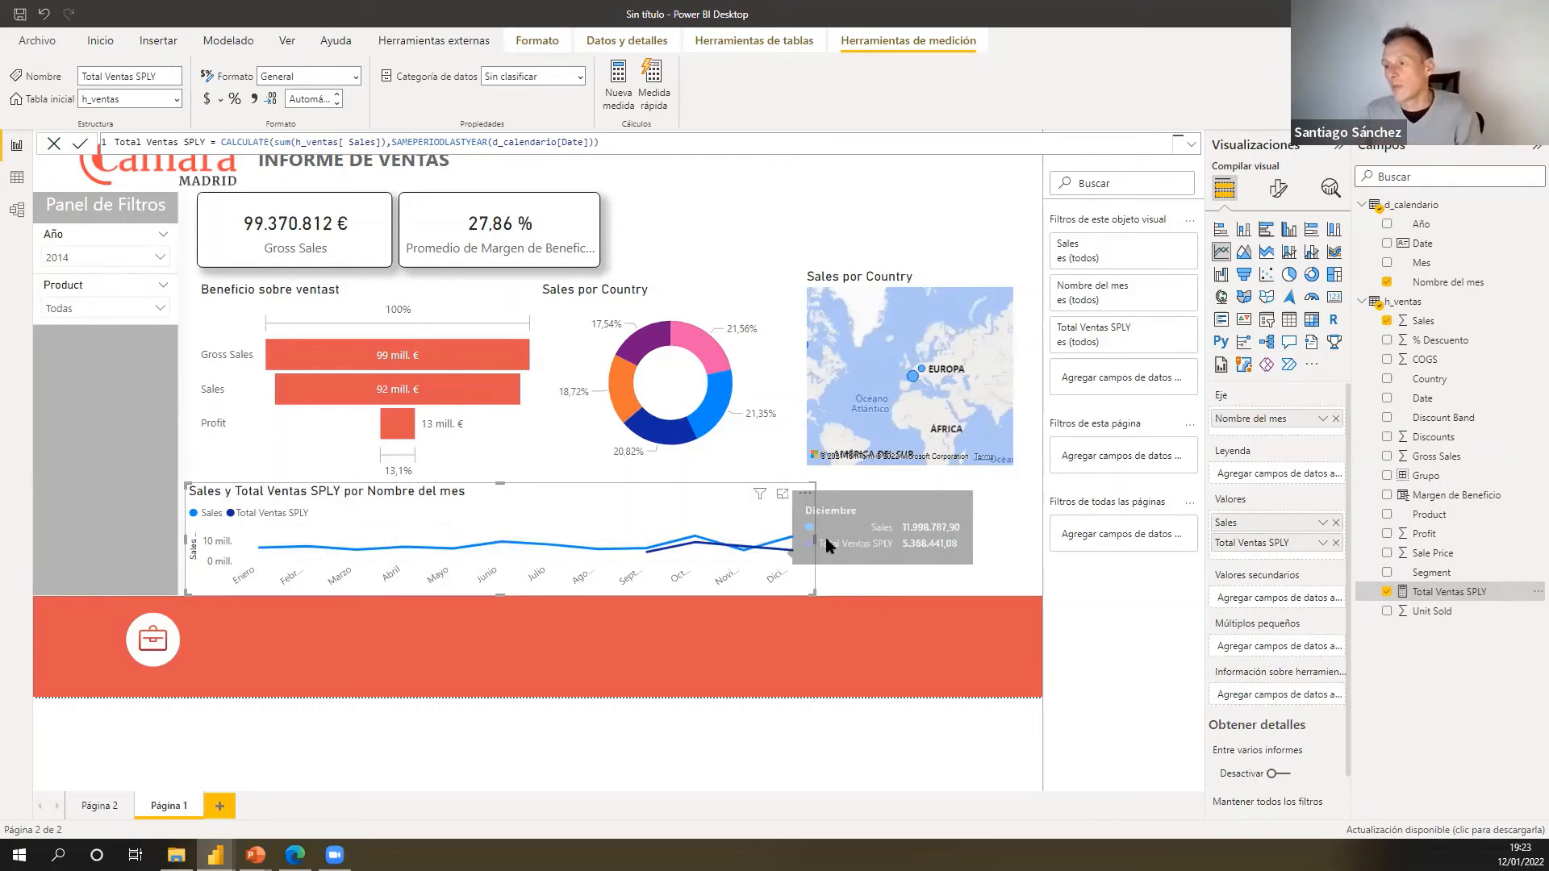
drag(825, 539, 508, 536)
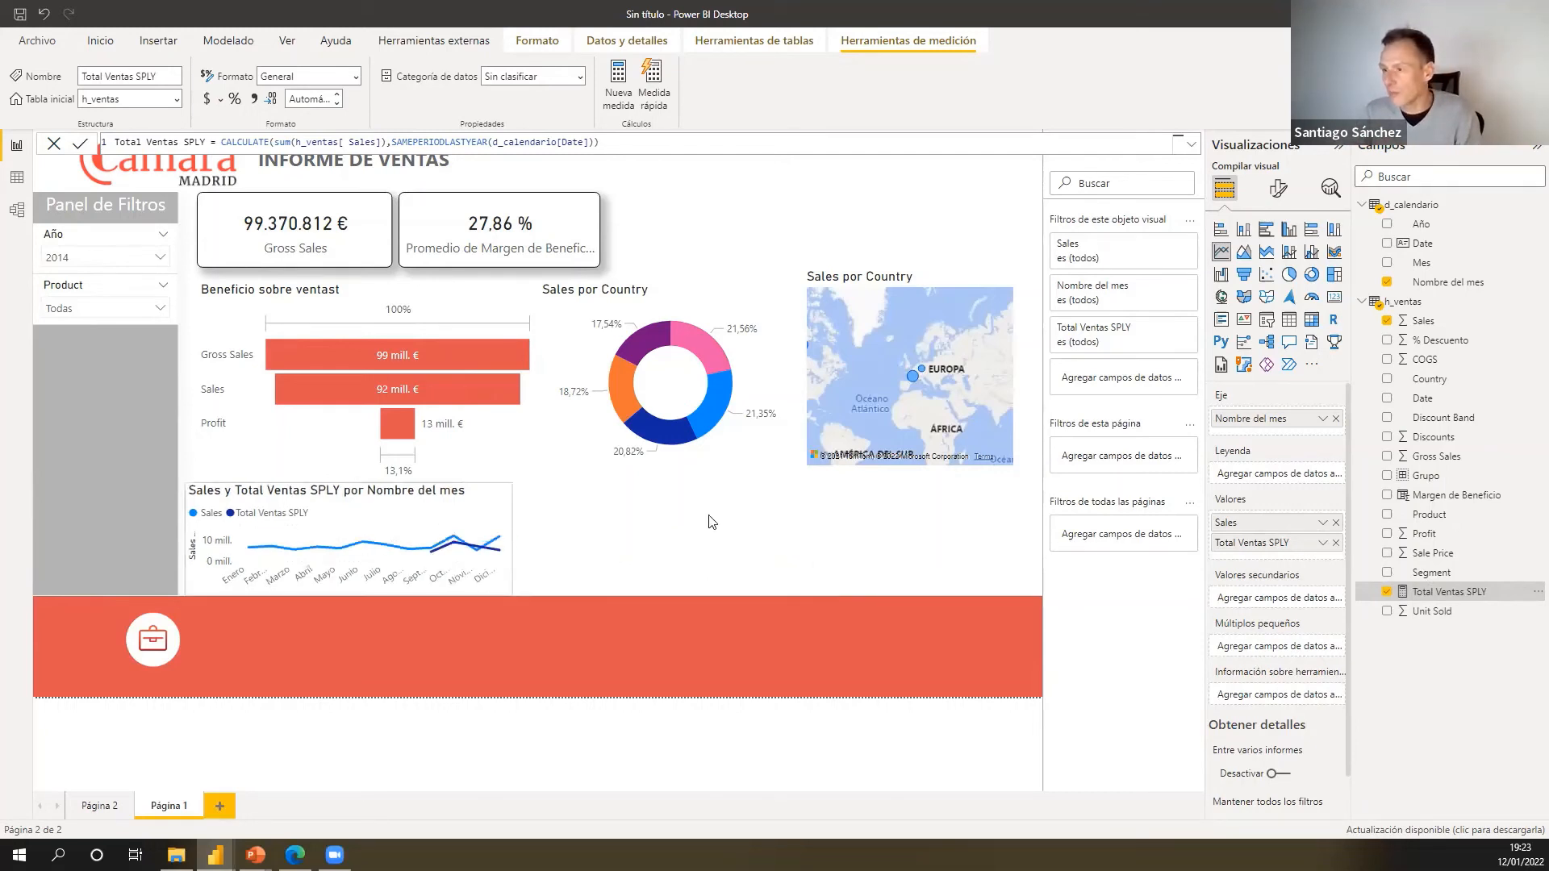
click(960, 537)
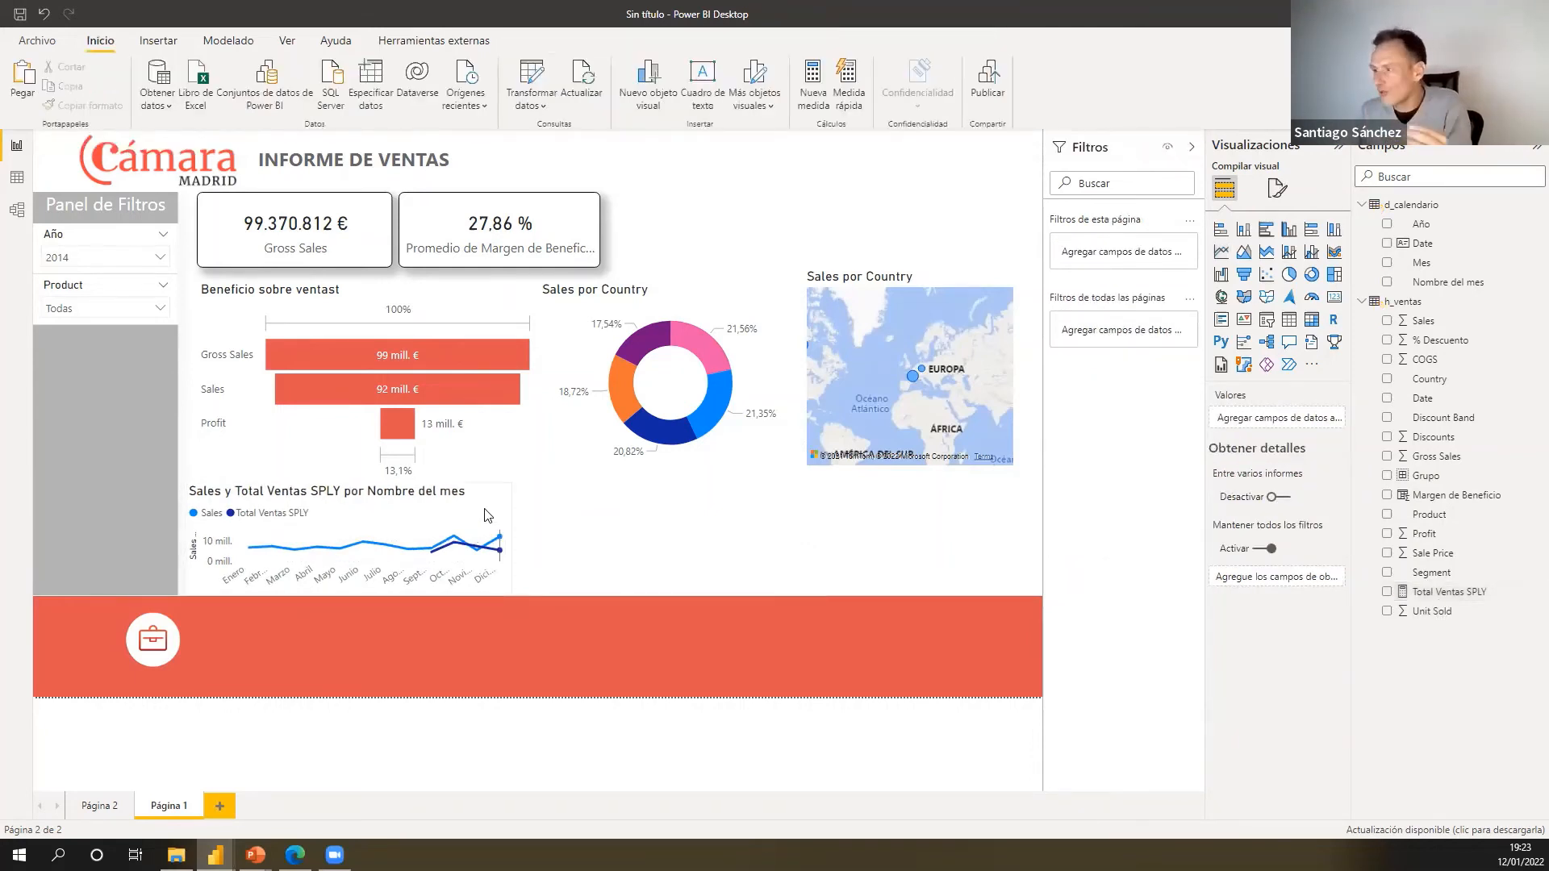
click(505, 543)
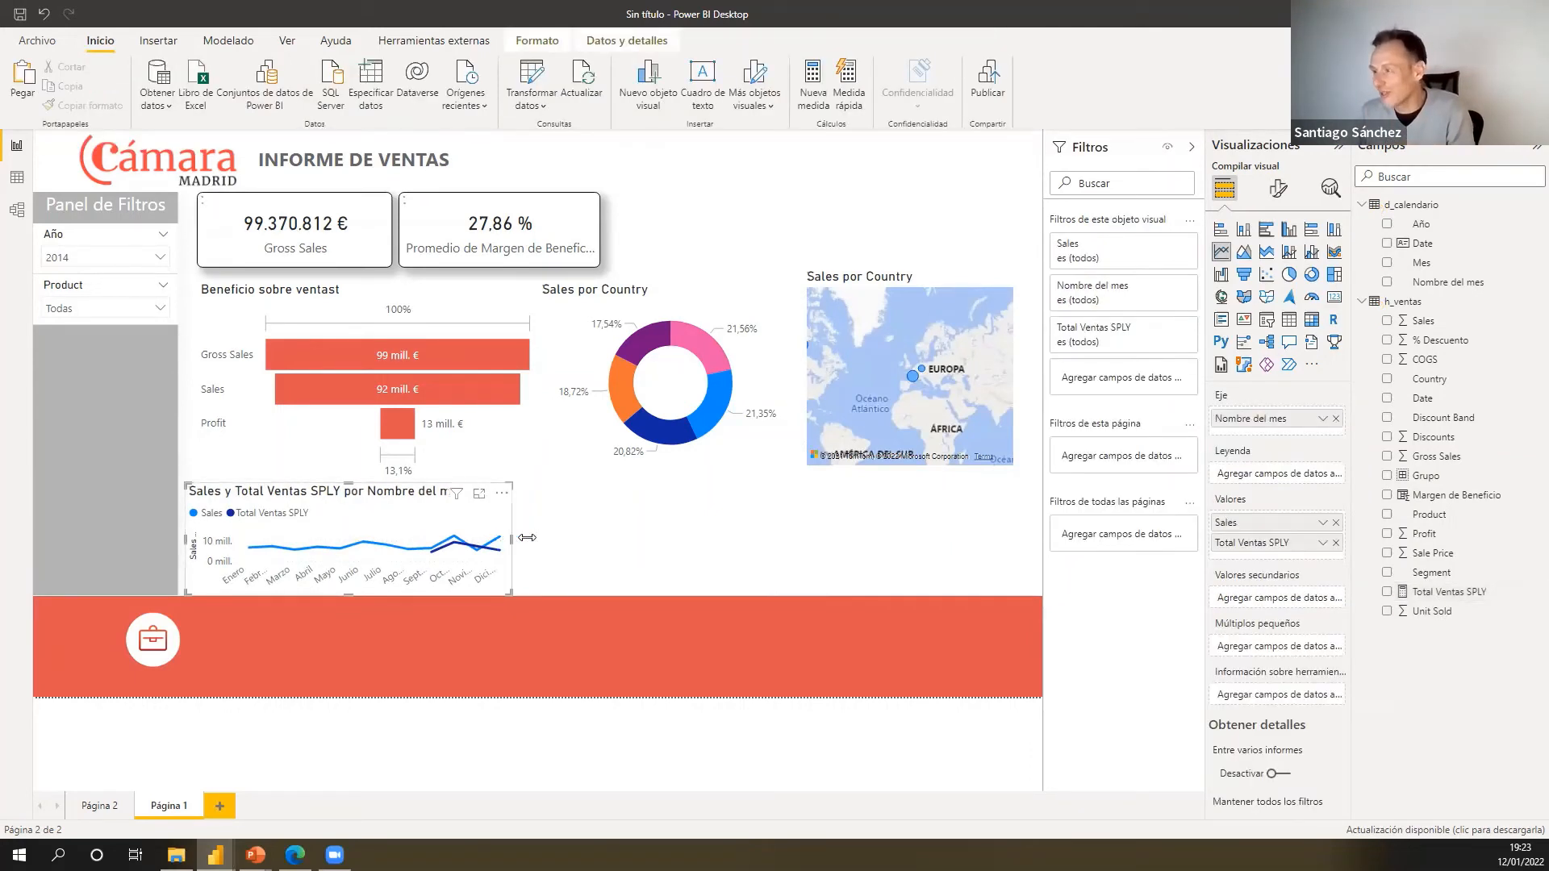
click(704, 525)
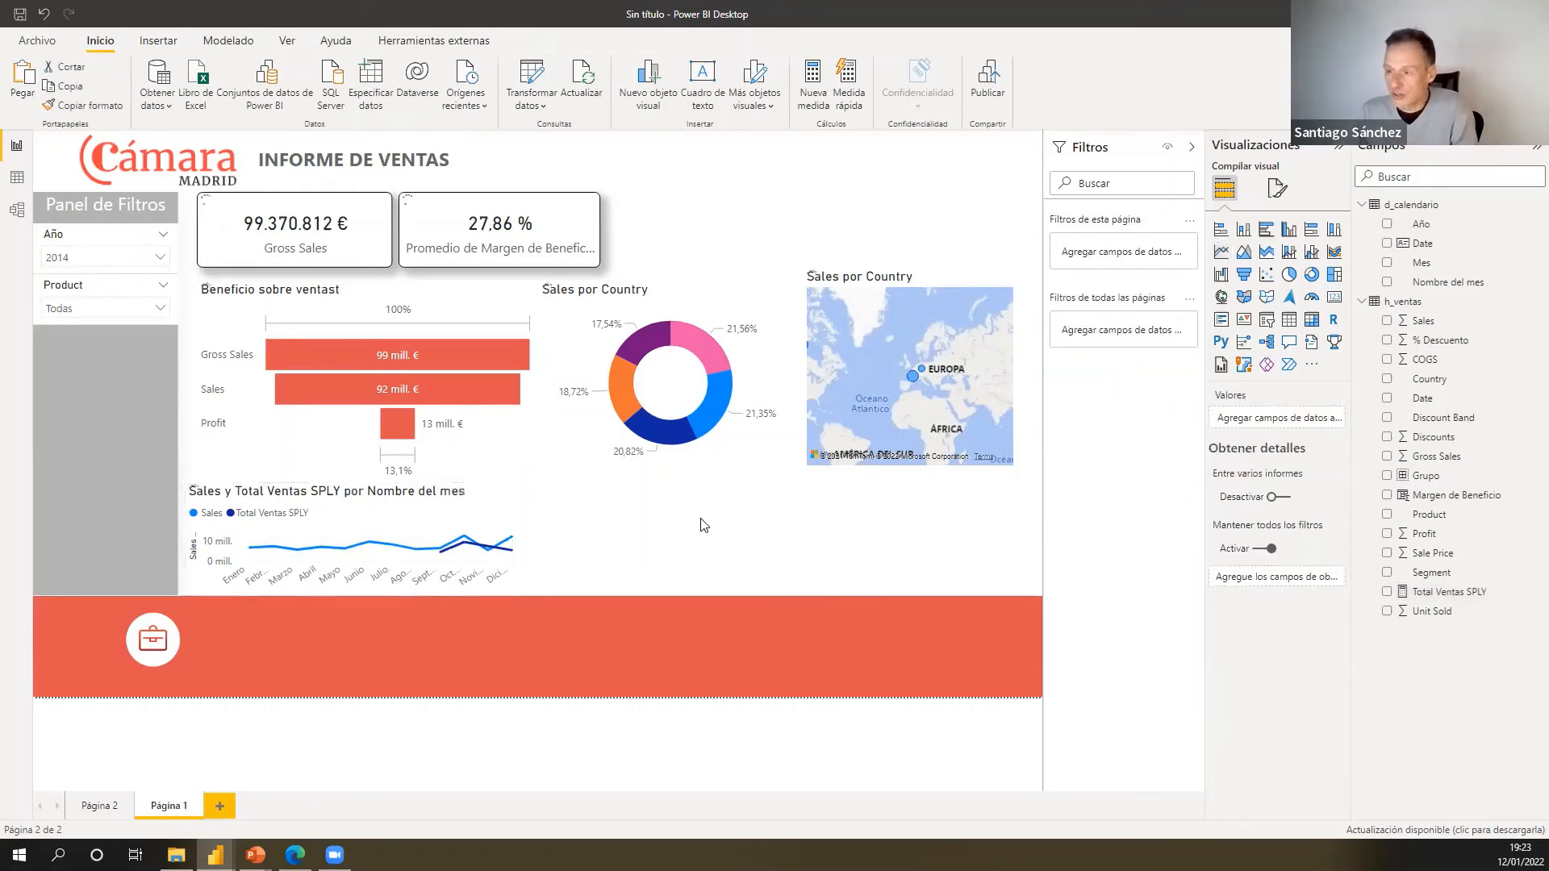
- Insert a second, empty line chart beside the monthly one and widen it to the map's outer edge
click(1221, 257)
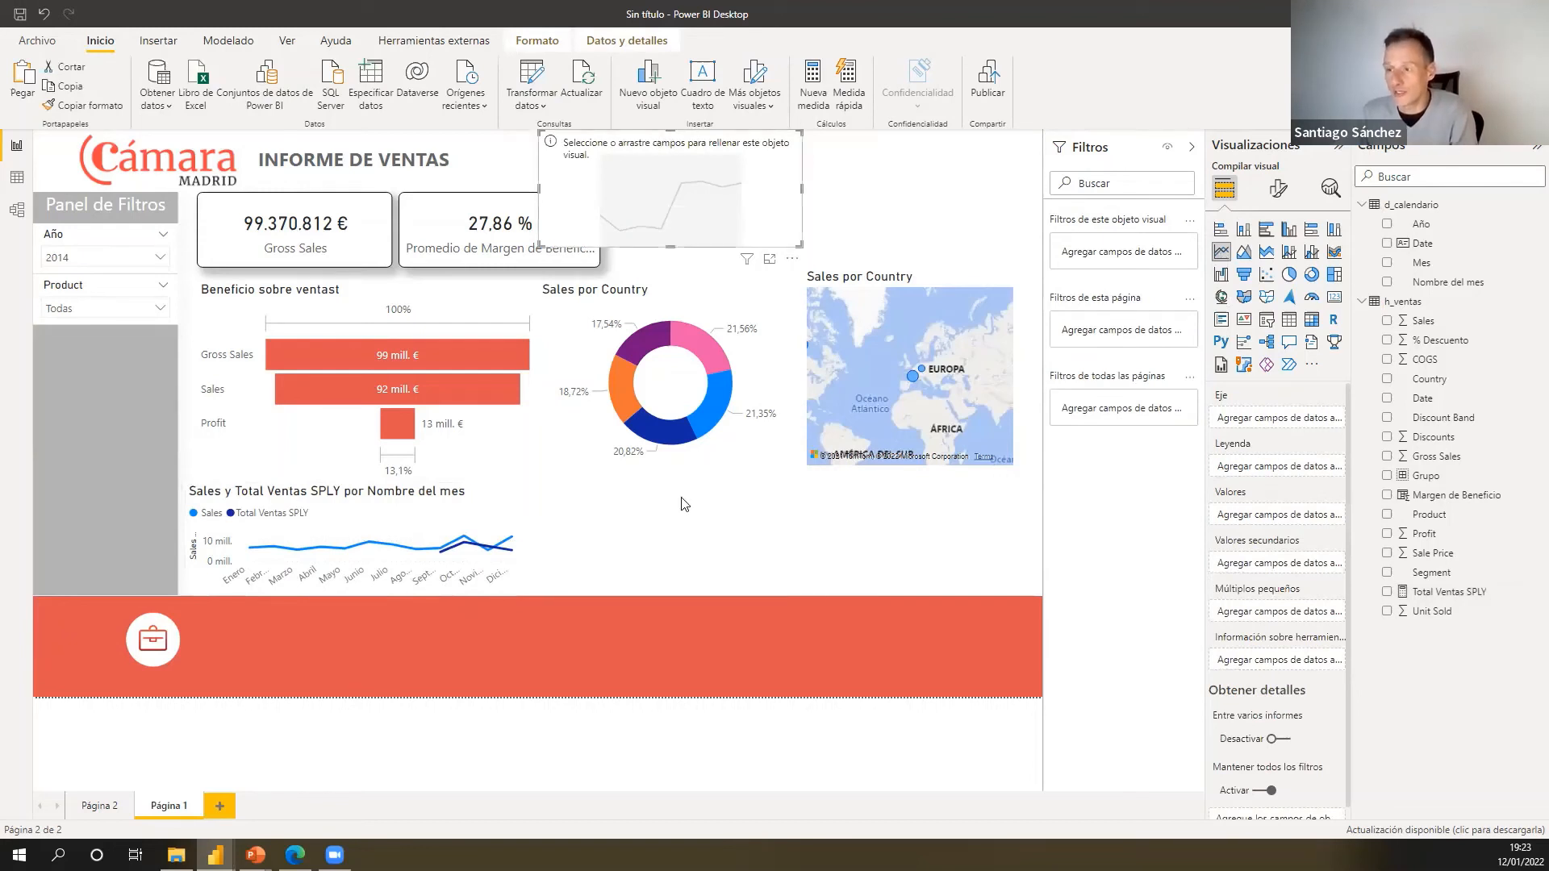
drag(673, 479, 677, 473)
drag(790, 522, 1025, 551)
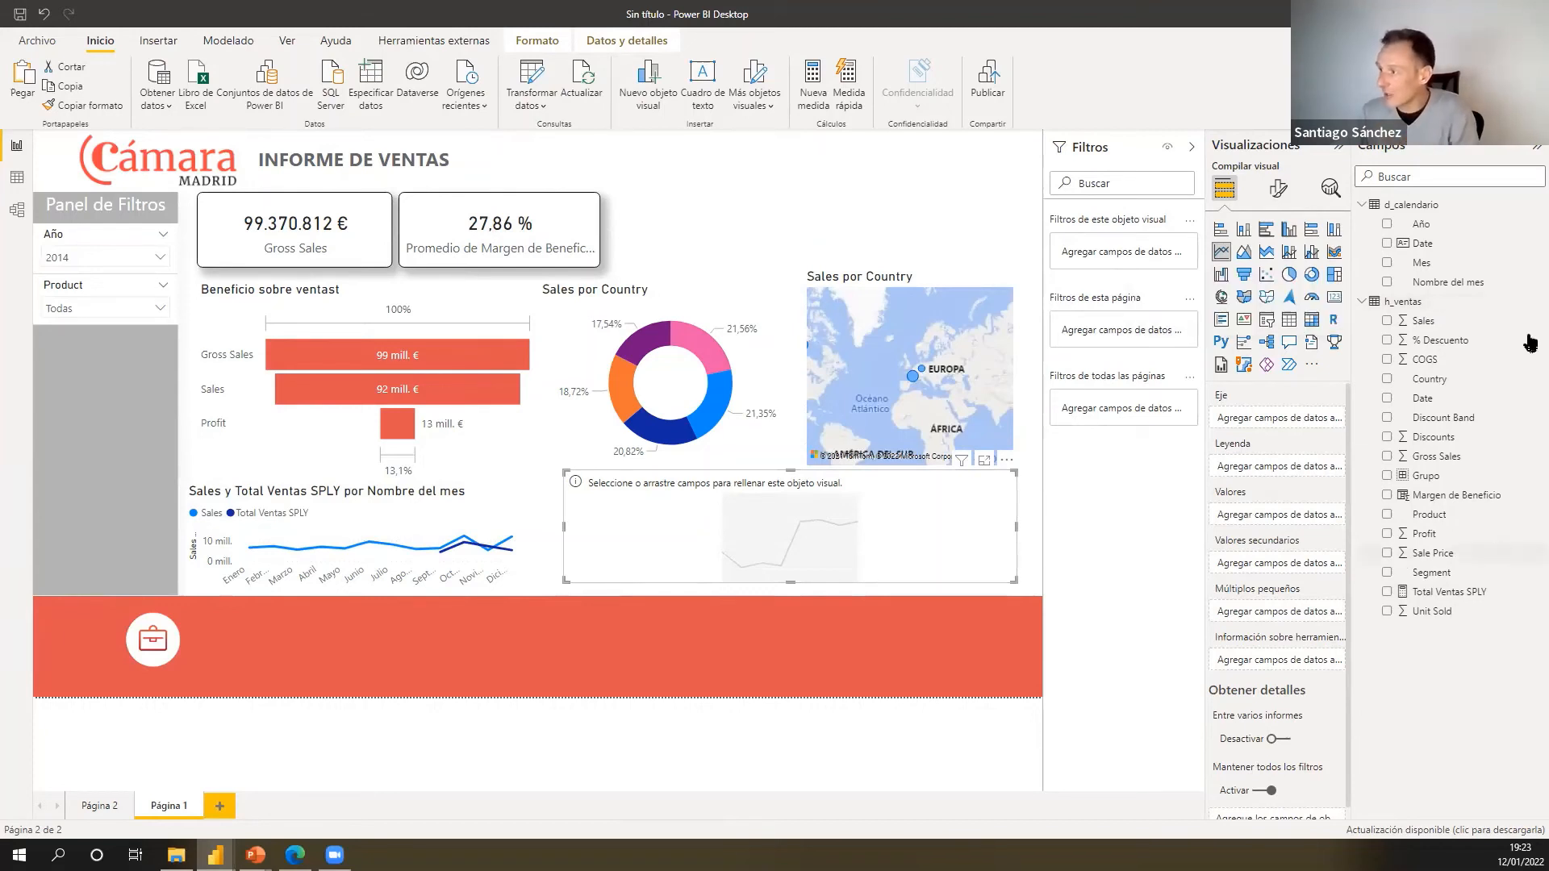
- Start a new quick measure and choose the running-total calculation (Total acumulado)
click(844, 79)
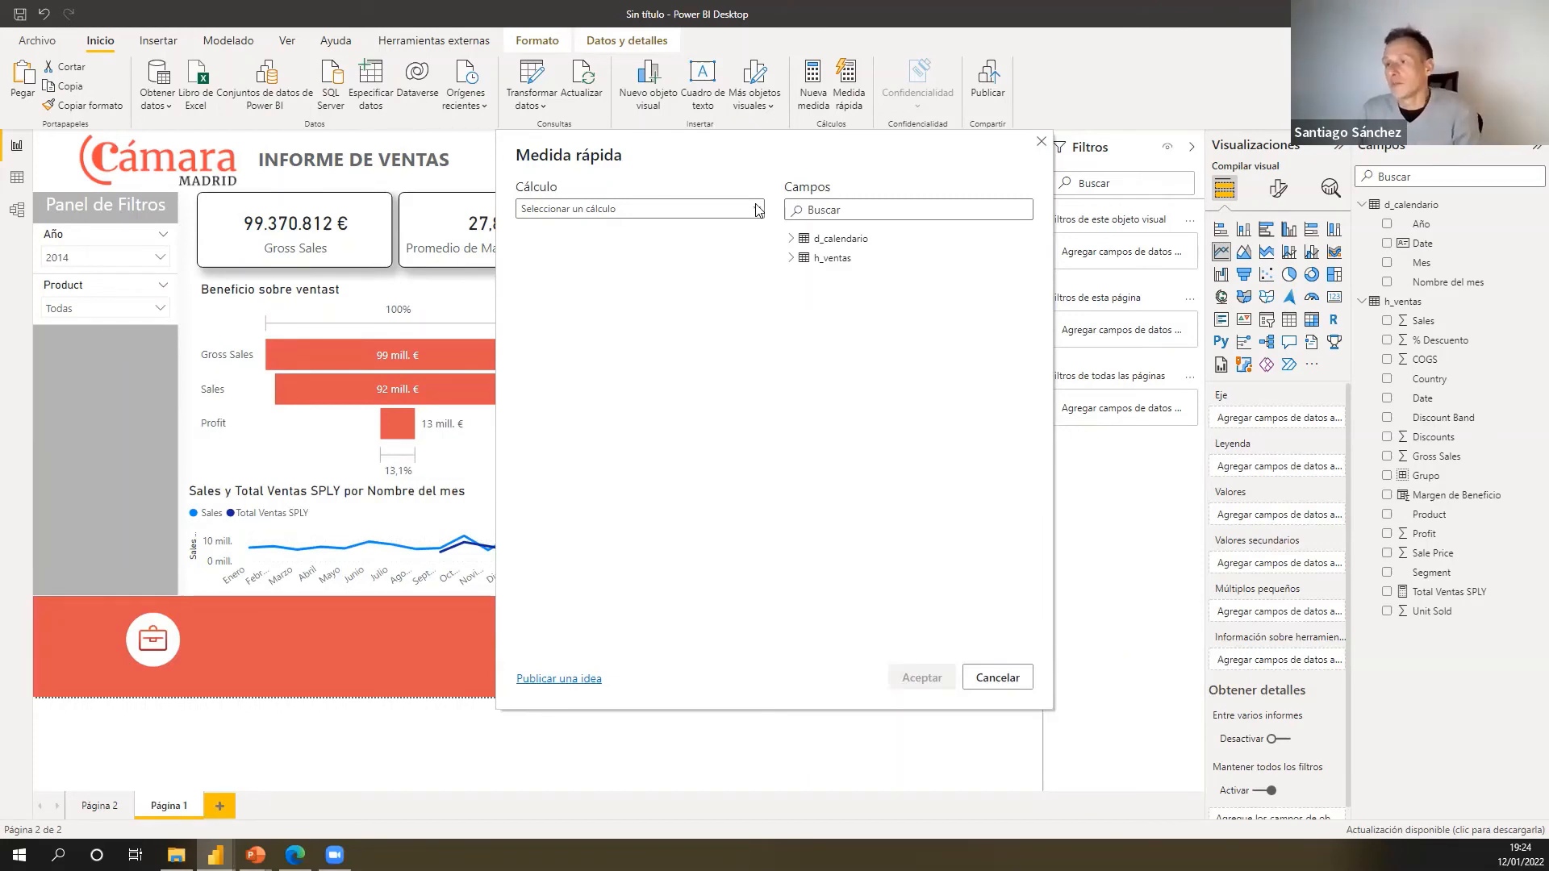
click(758, 210)
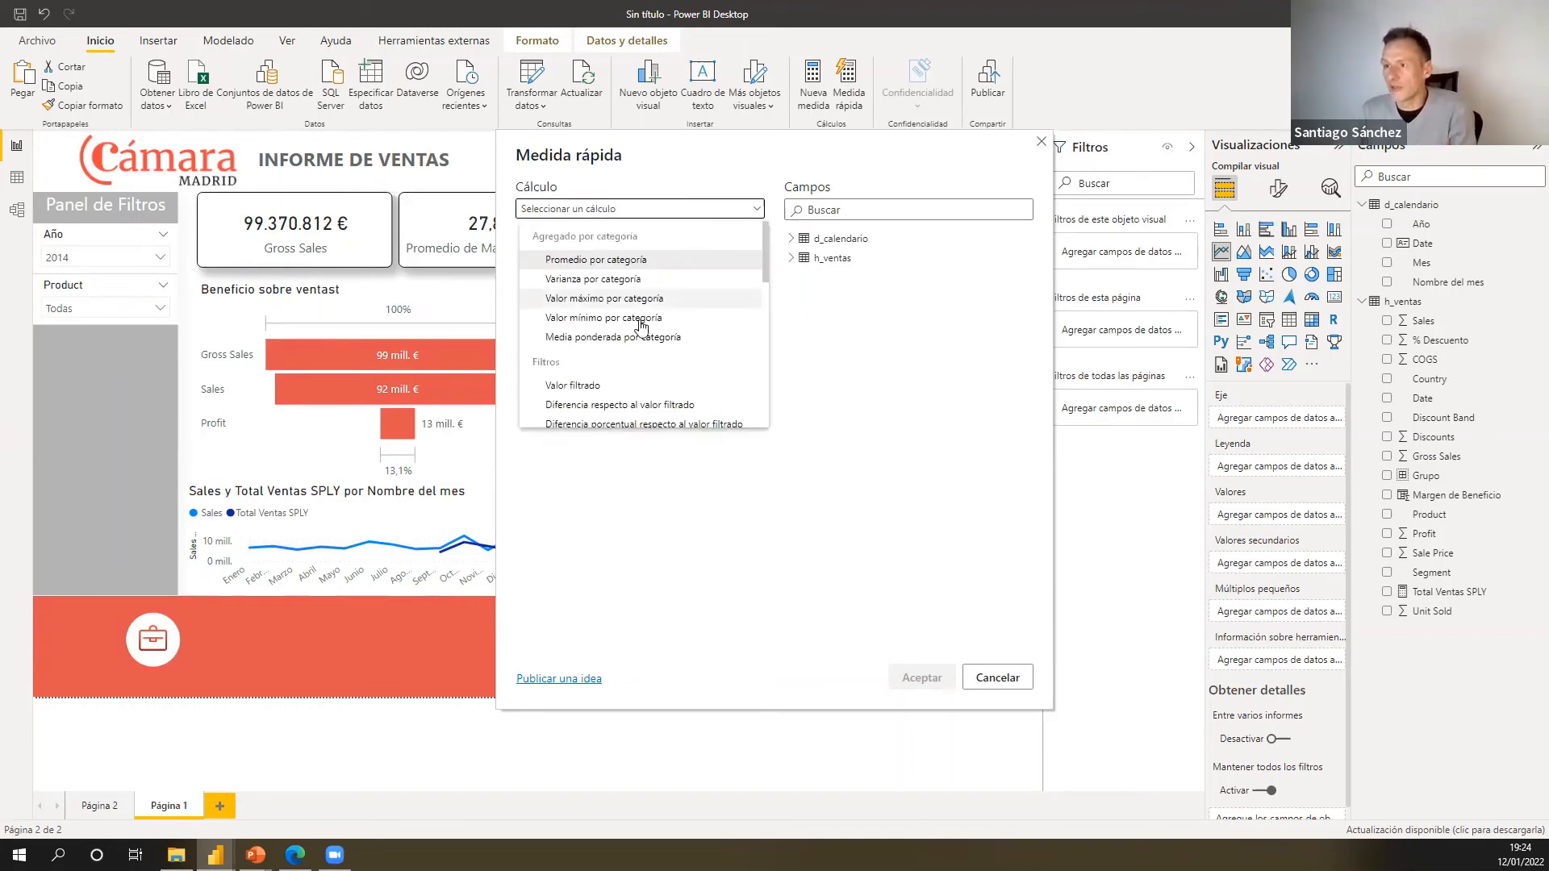
scroll(641, 325, down, 3)
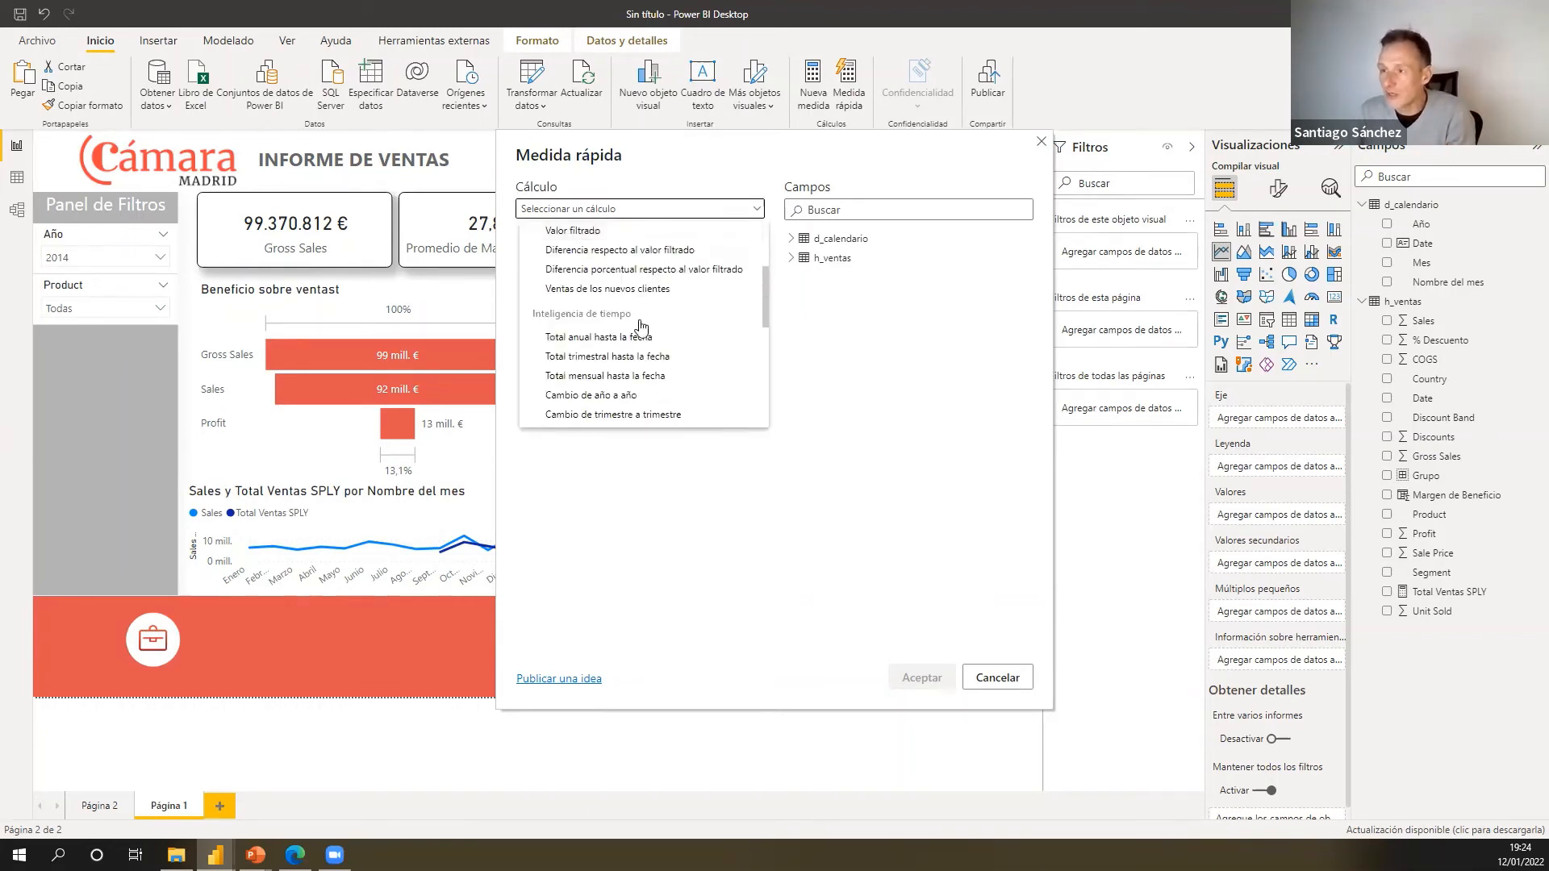
scroll(592, 385, down, 2)
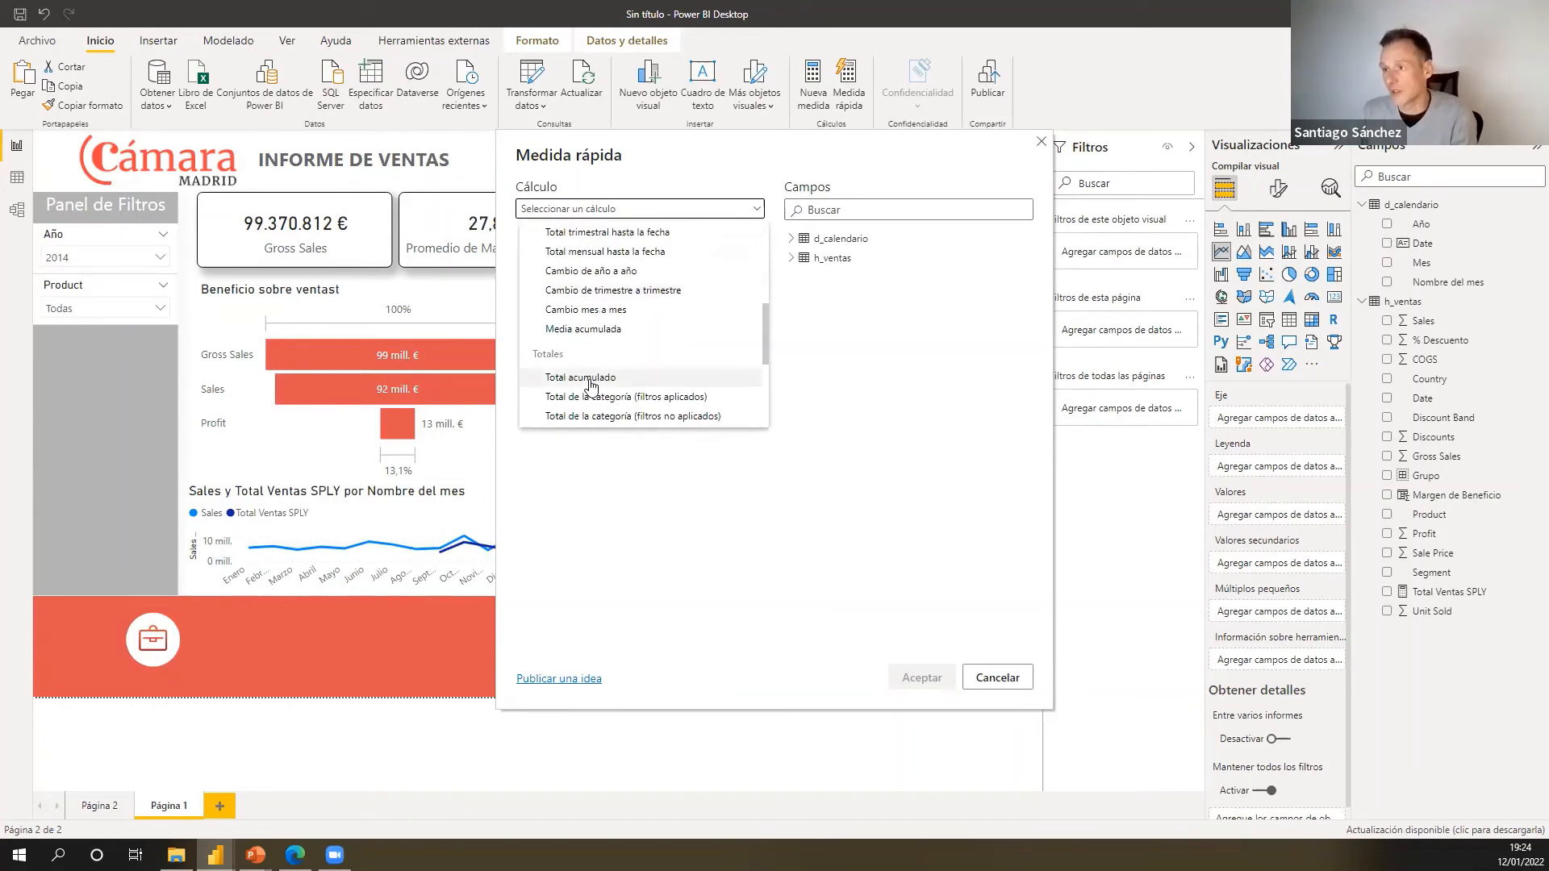
click(591, 385)
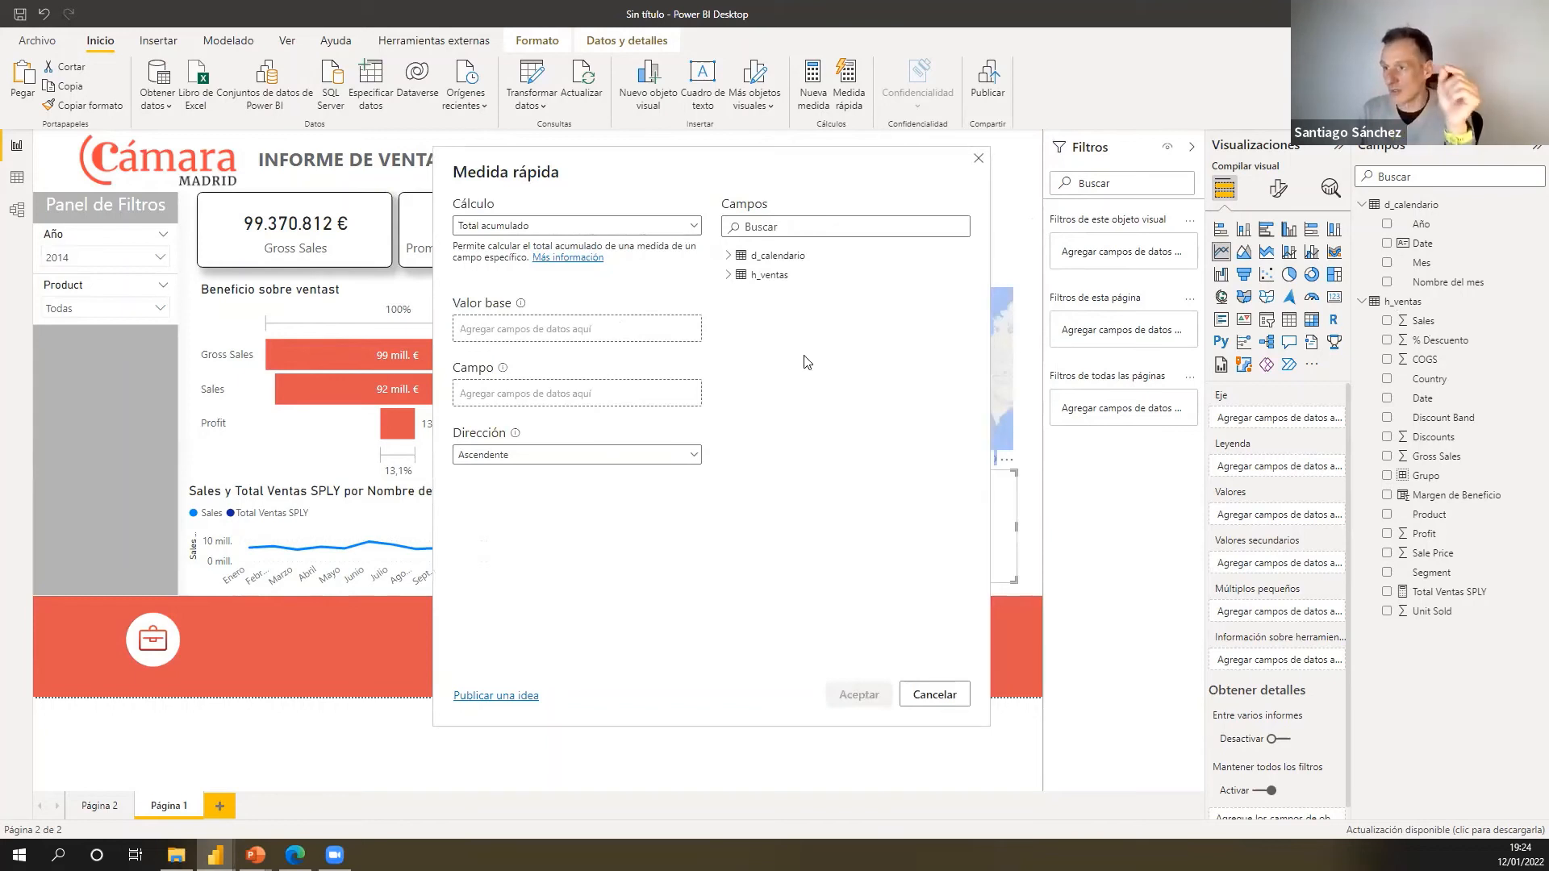
- Set the quick measure's base value to the sum of Sales and its field to Date from d_calendario, and create it
drag(728, 277, 574, 331)
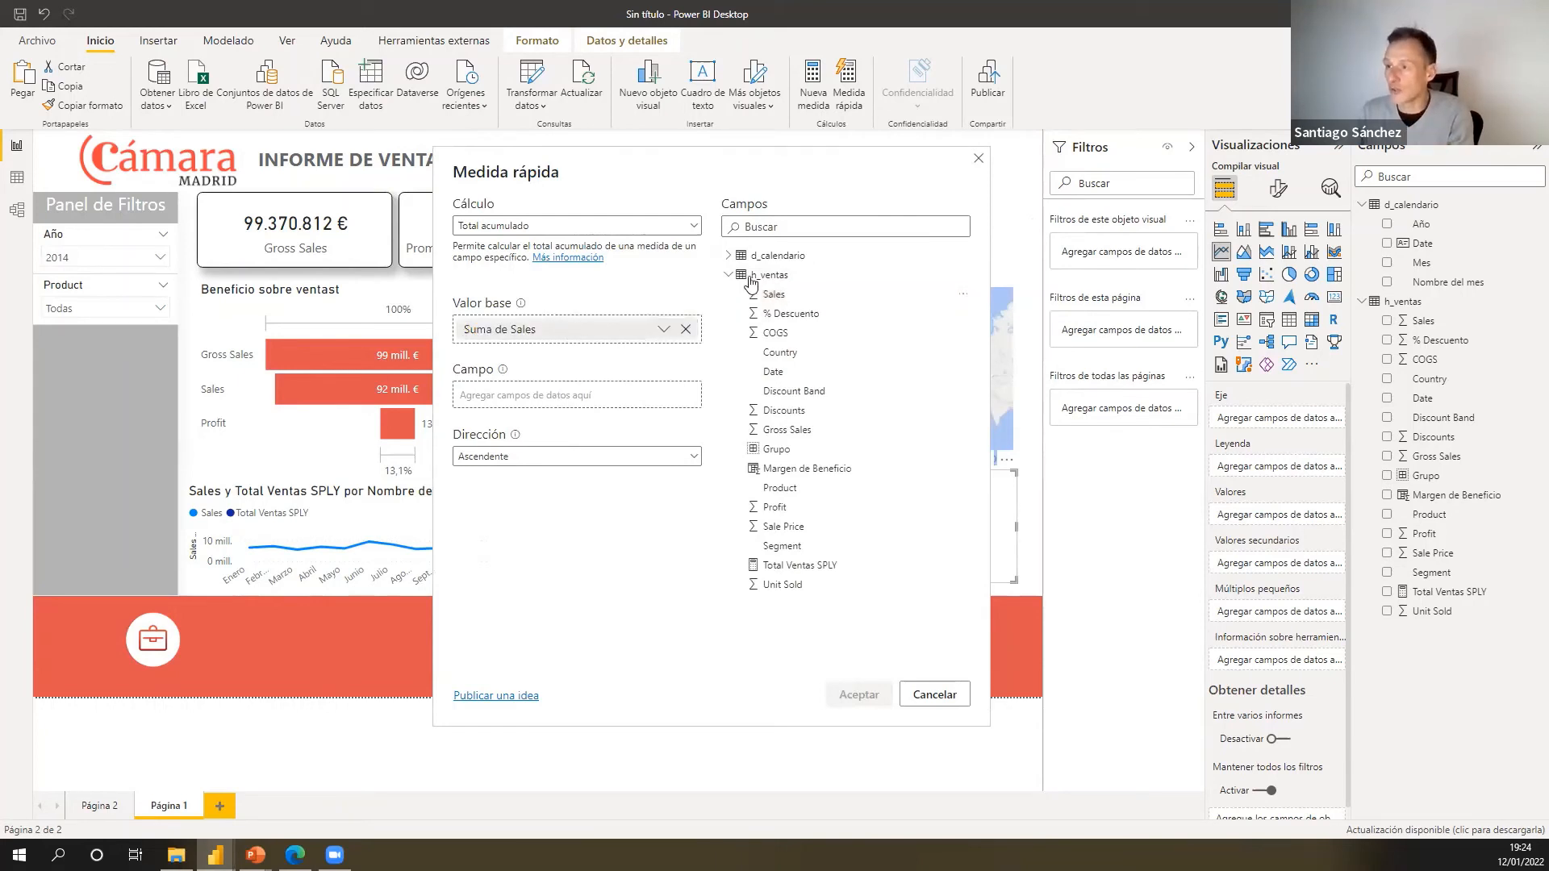
click(776, 255)
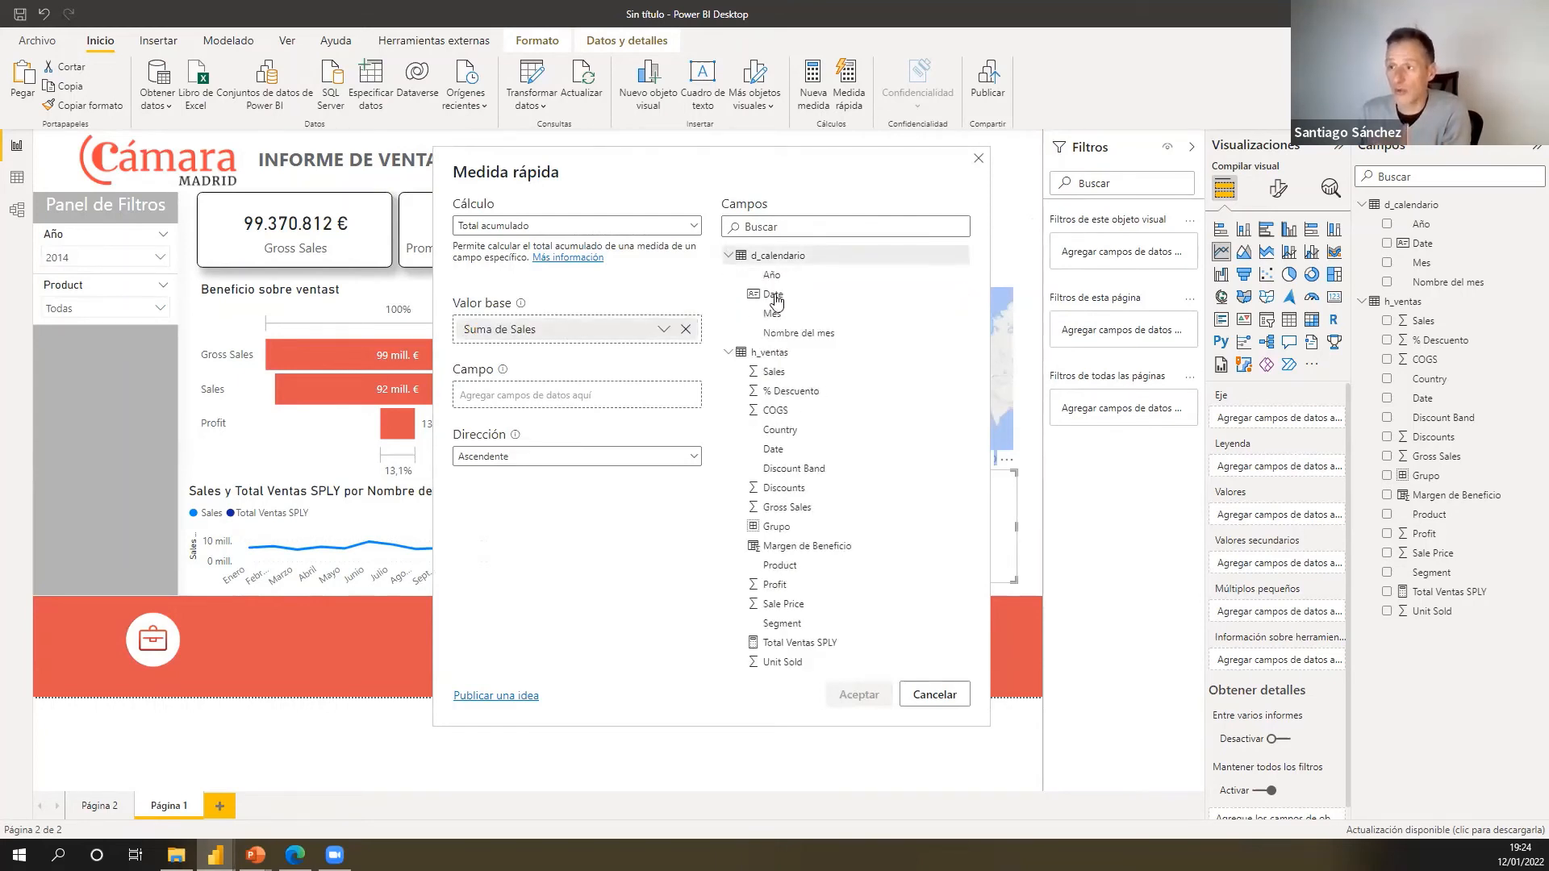
drag(777, 295, 551, 398)
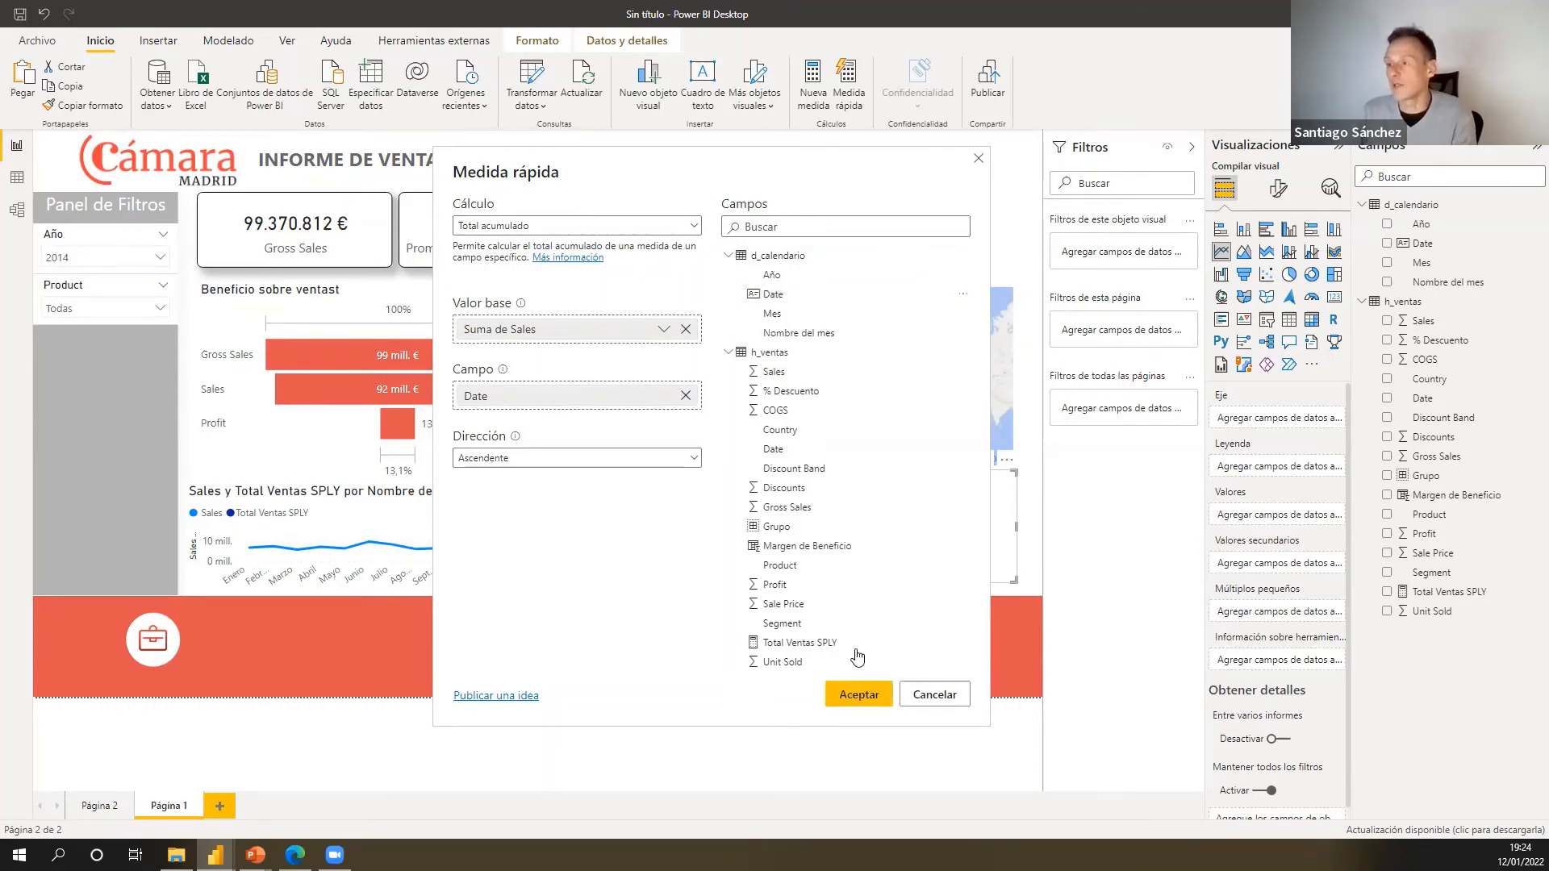
click(852, 695)
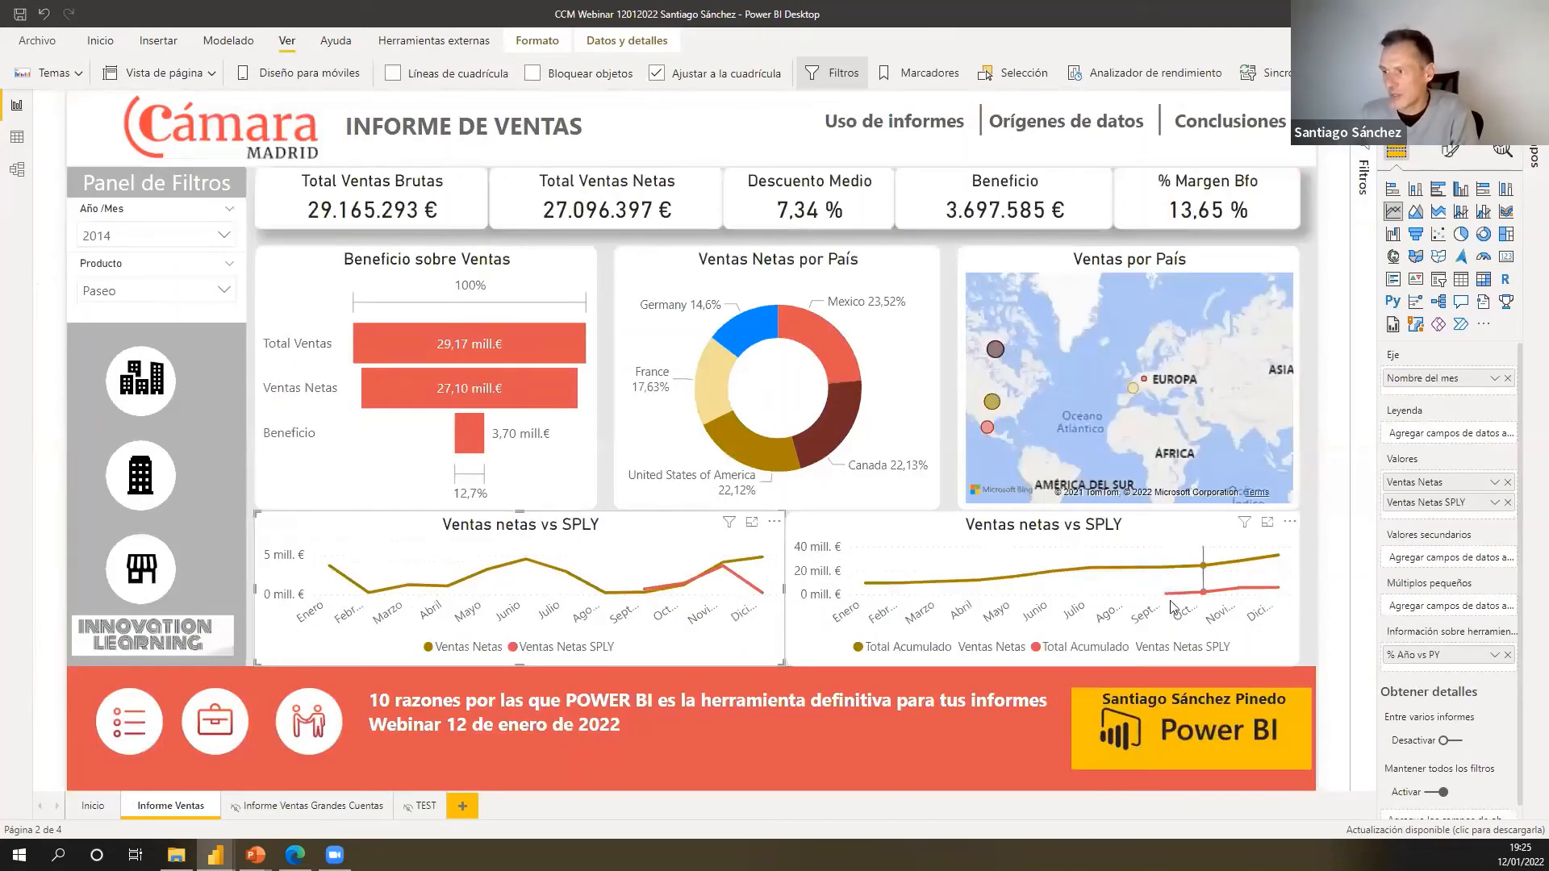
- Examine the cumulative line chart and its fields in the finished CCM Webinar 12012022 report, and return to the untitled report
mouse_move(1179, 593)
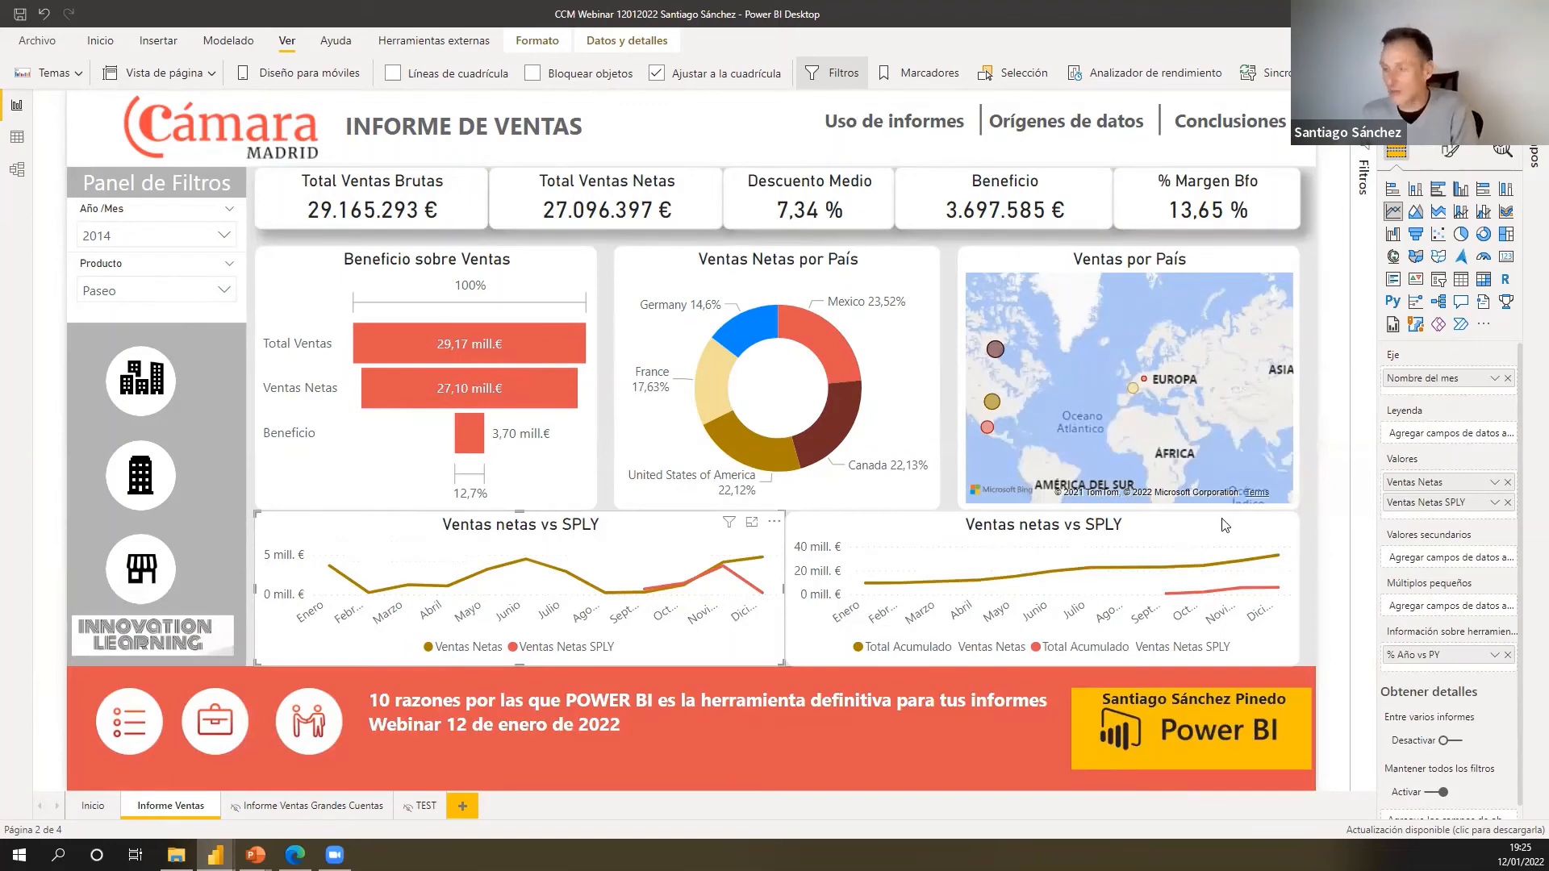
key(alt+Tab)
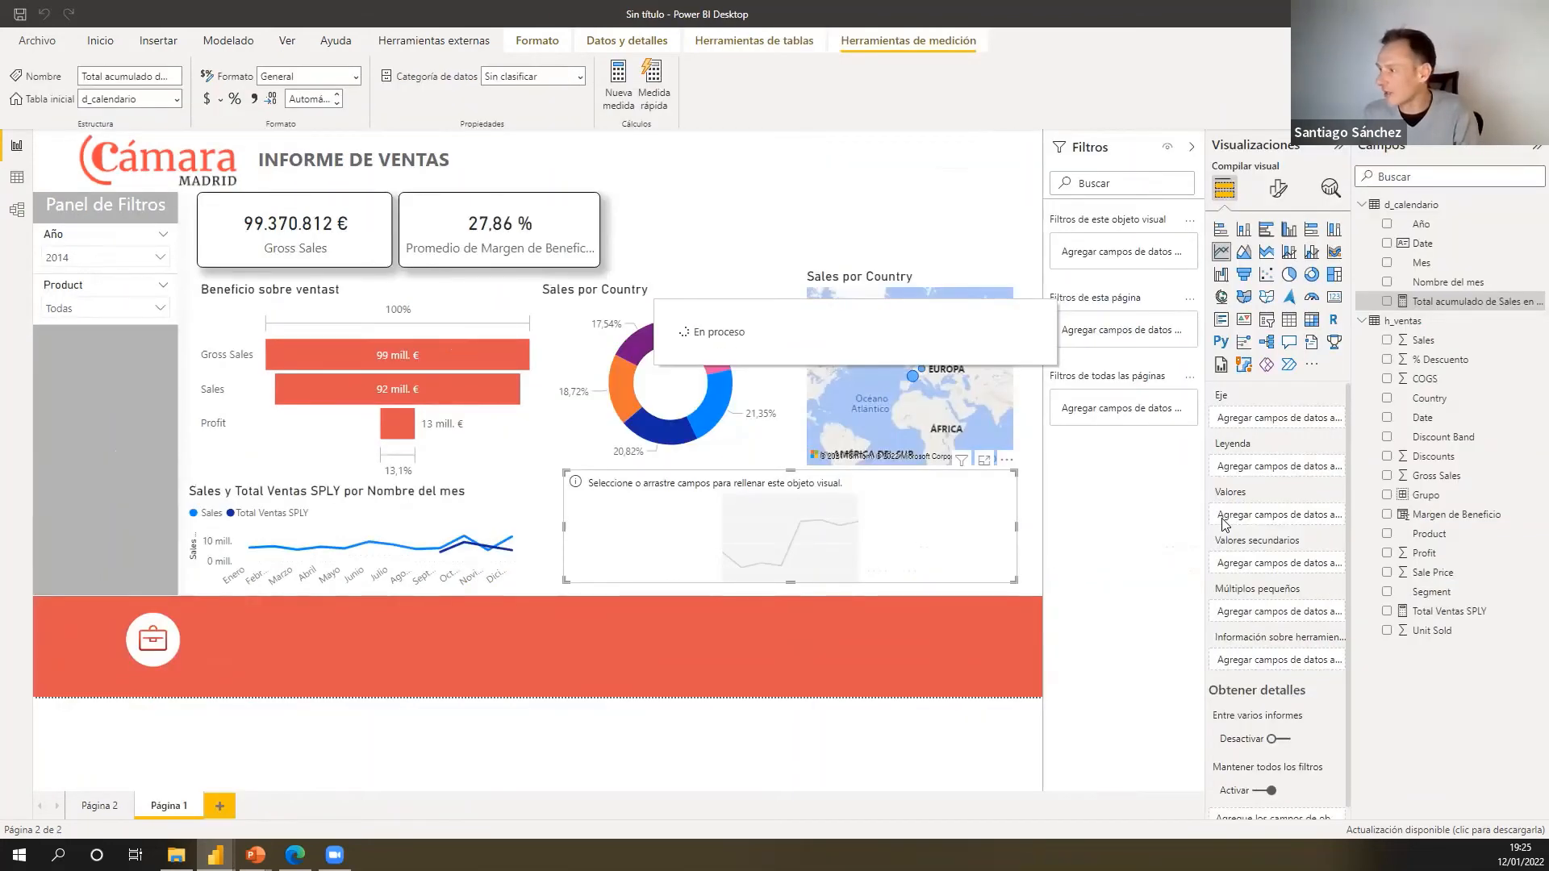
key(alt+Tab)
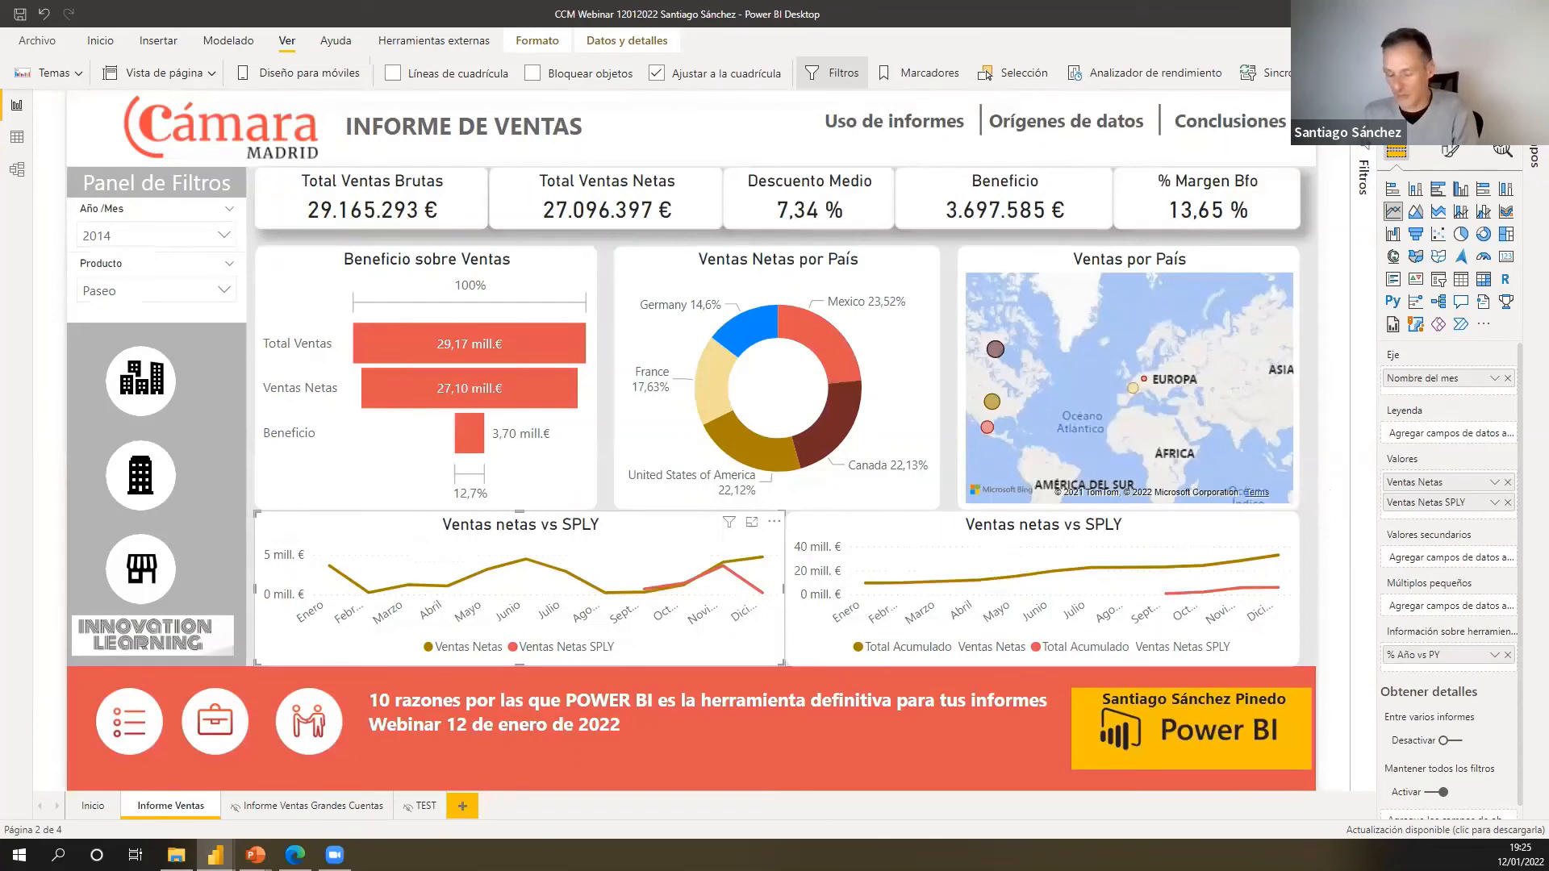
click(1295, 594)
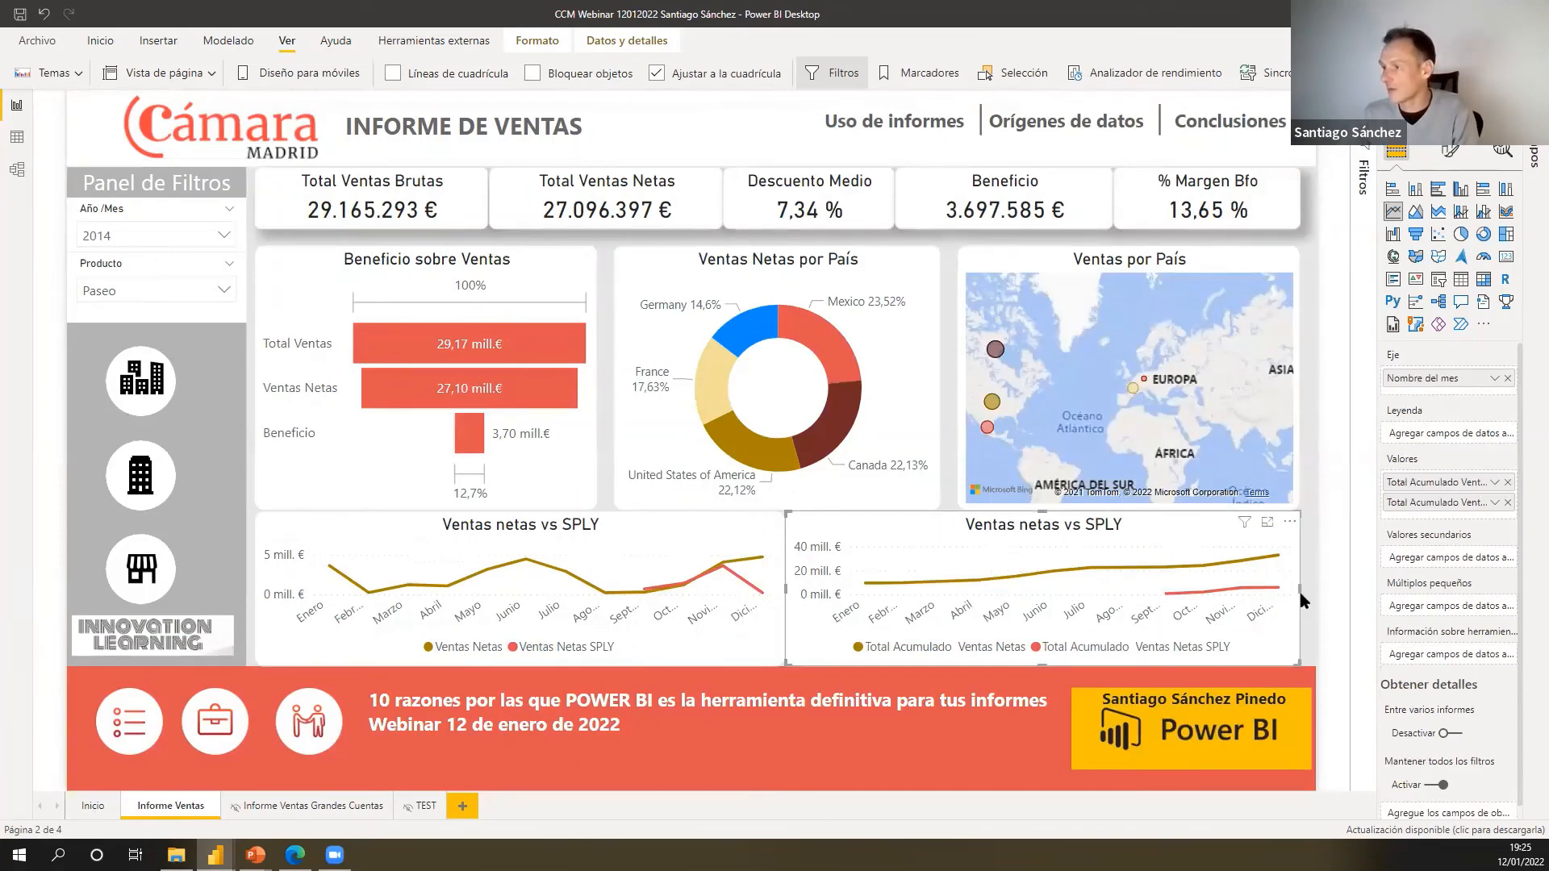
key(alt+Tab)
key(alt+Tab)
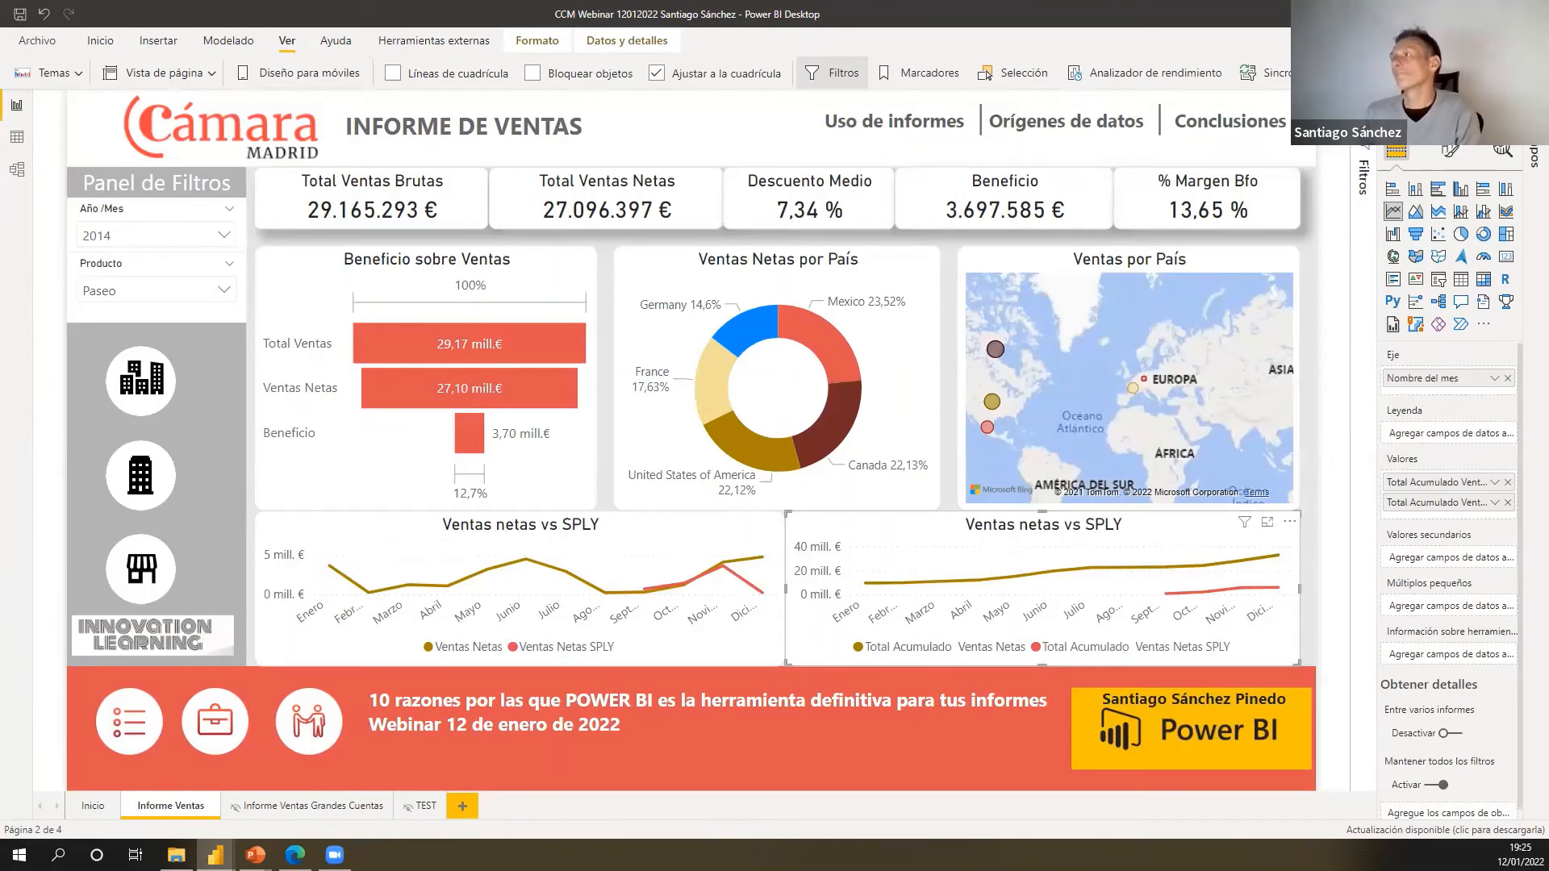
key(alt+Tab)
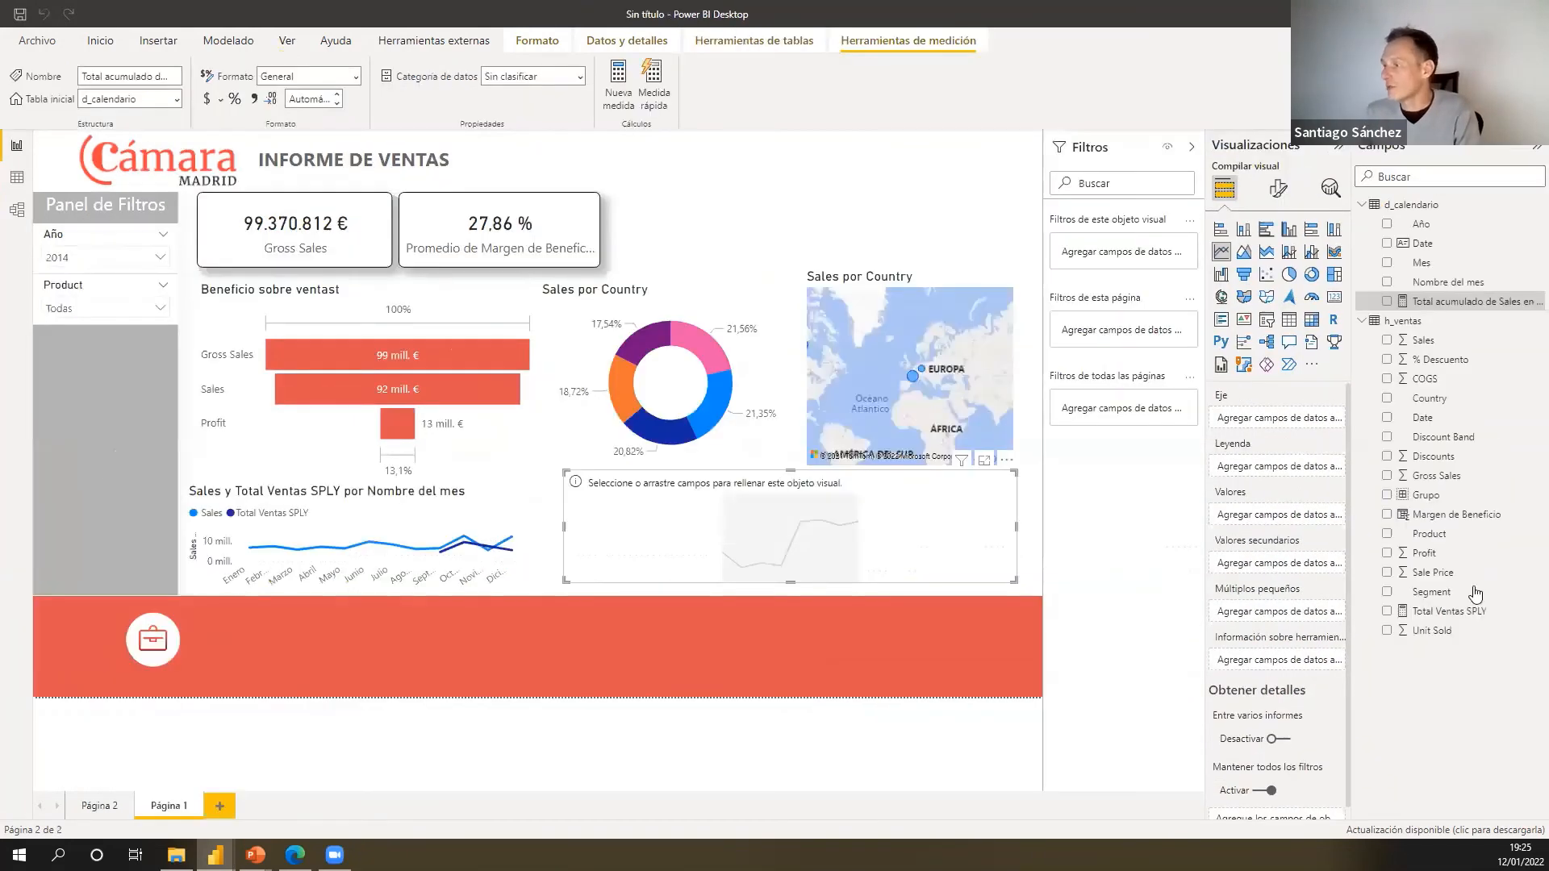
- Open the cumulative Sales measure's formula and plot the measure by Nombre del mes in the empty line chart
click(1462, 307)
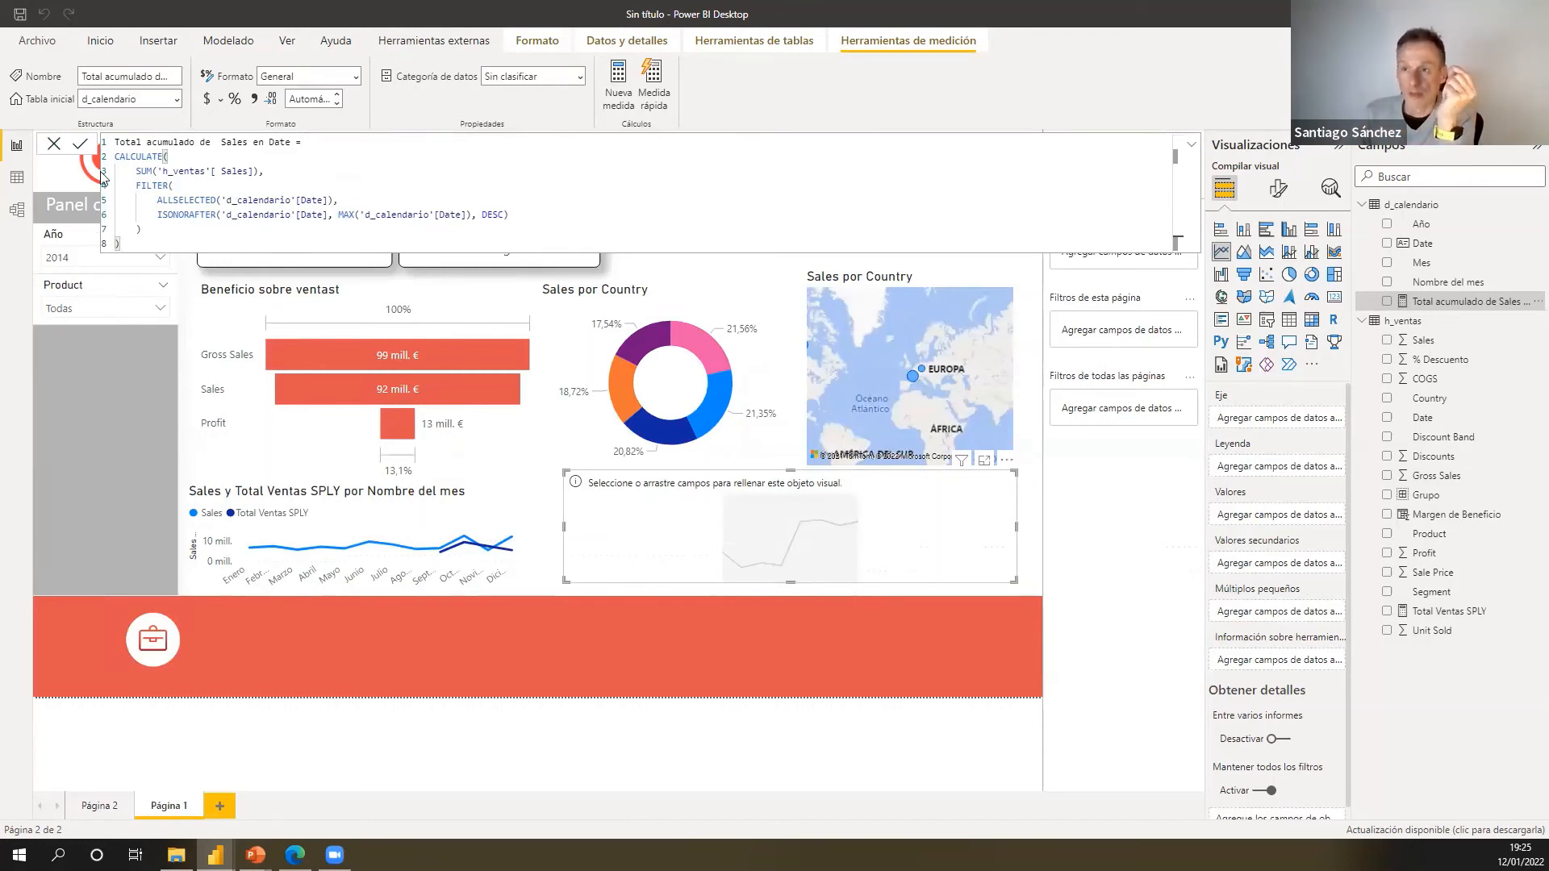
key(ctrl+a)
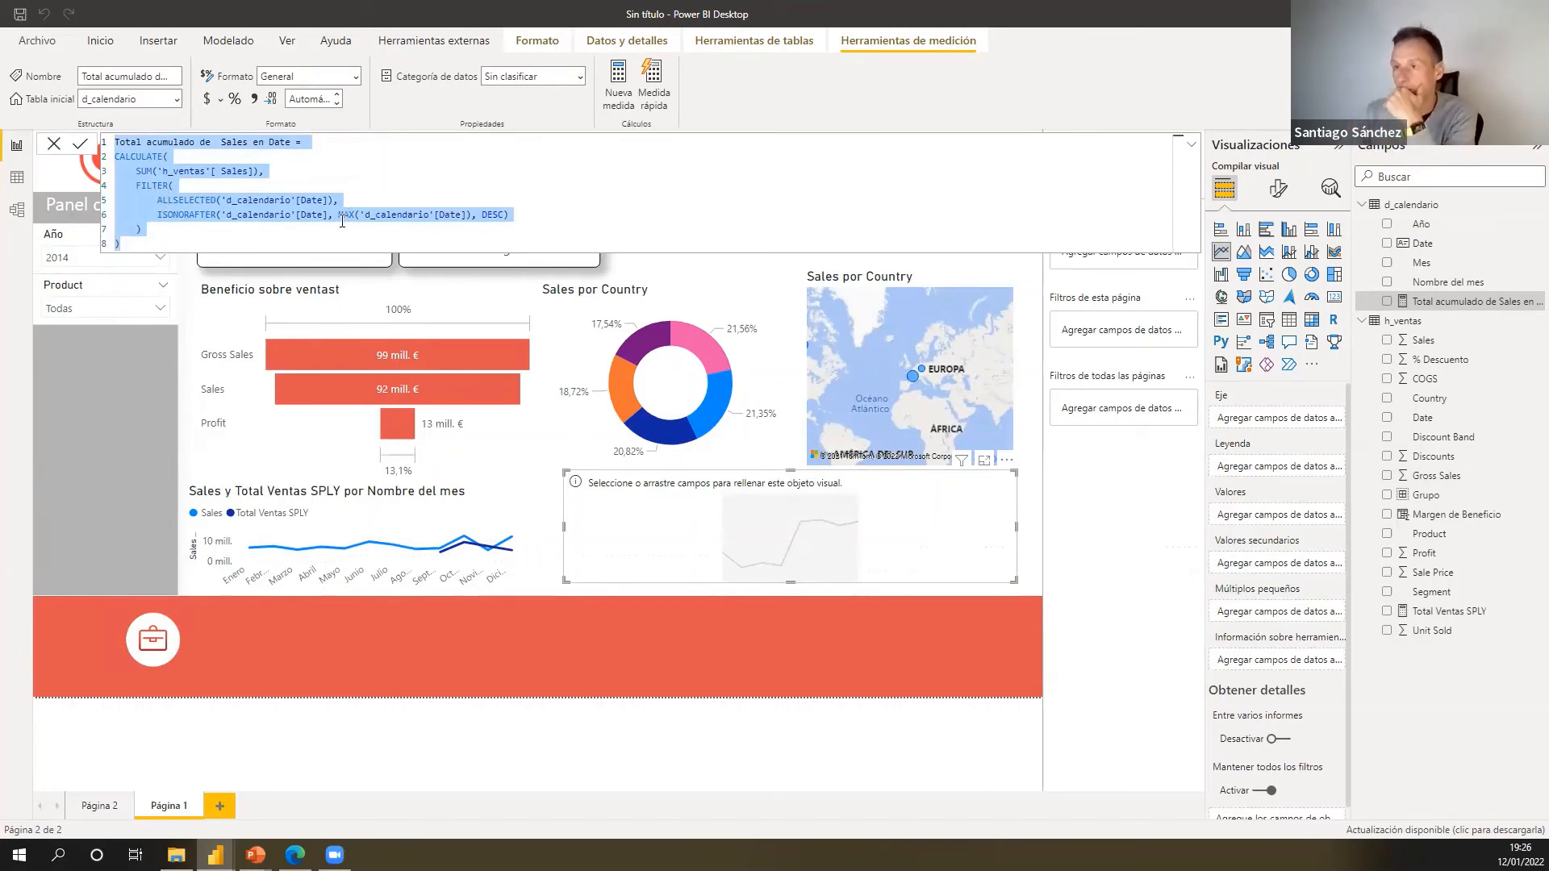
click(1260, 440)
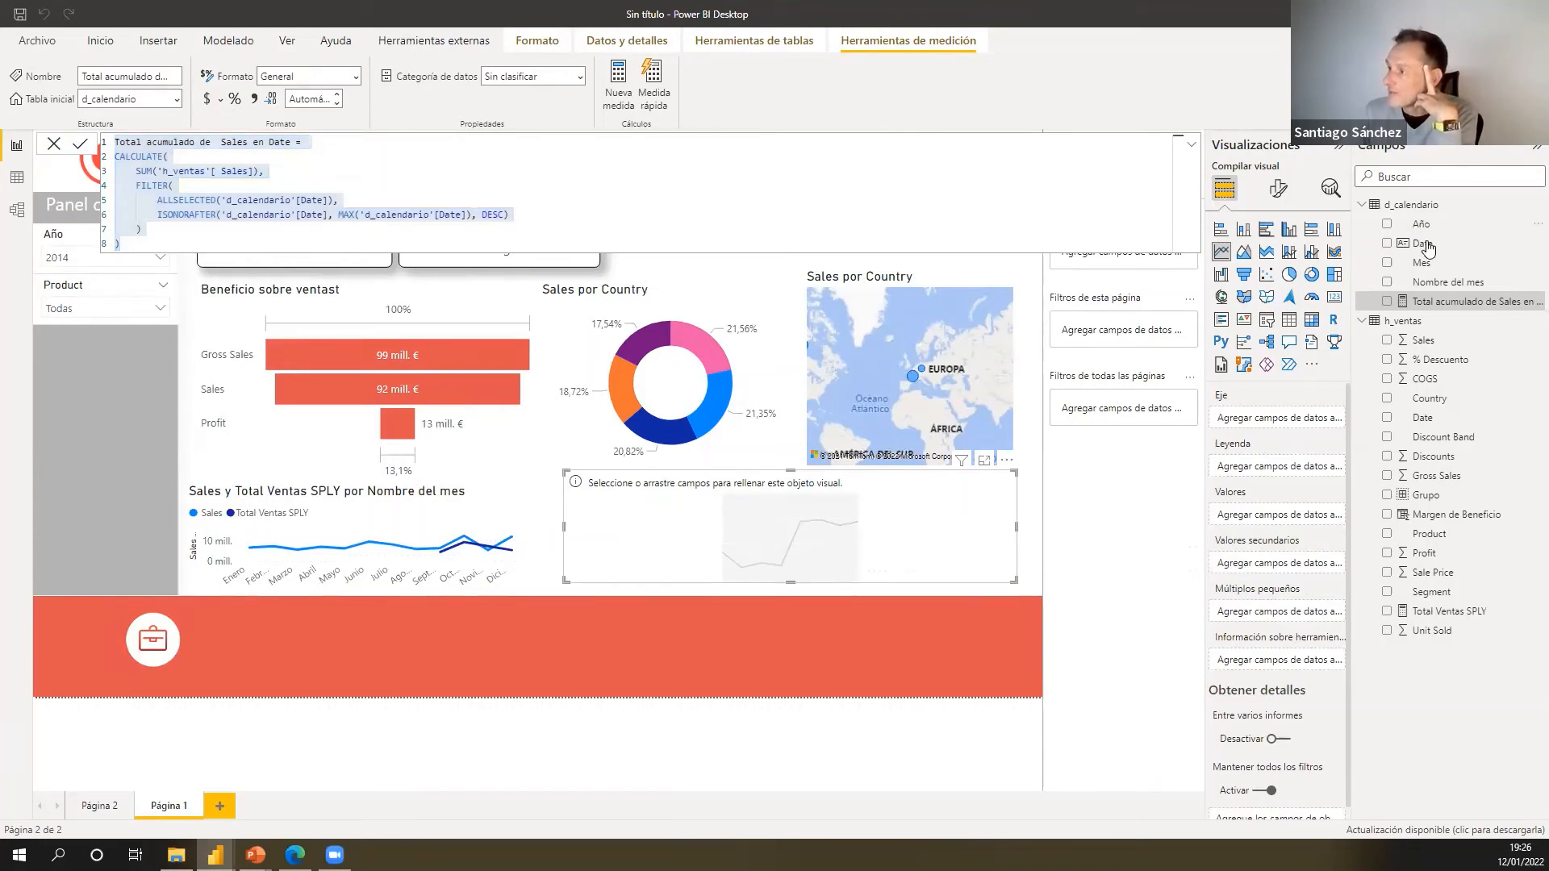
drag(1464, 289, 1273, 423)
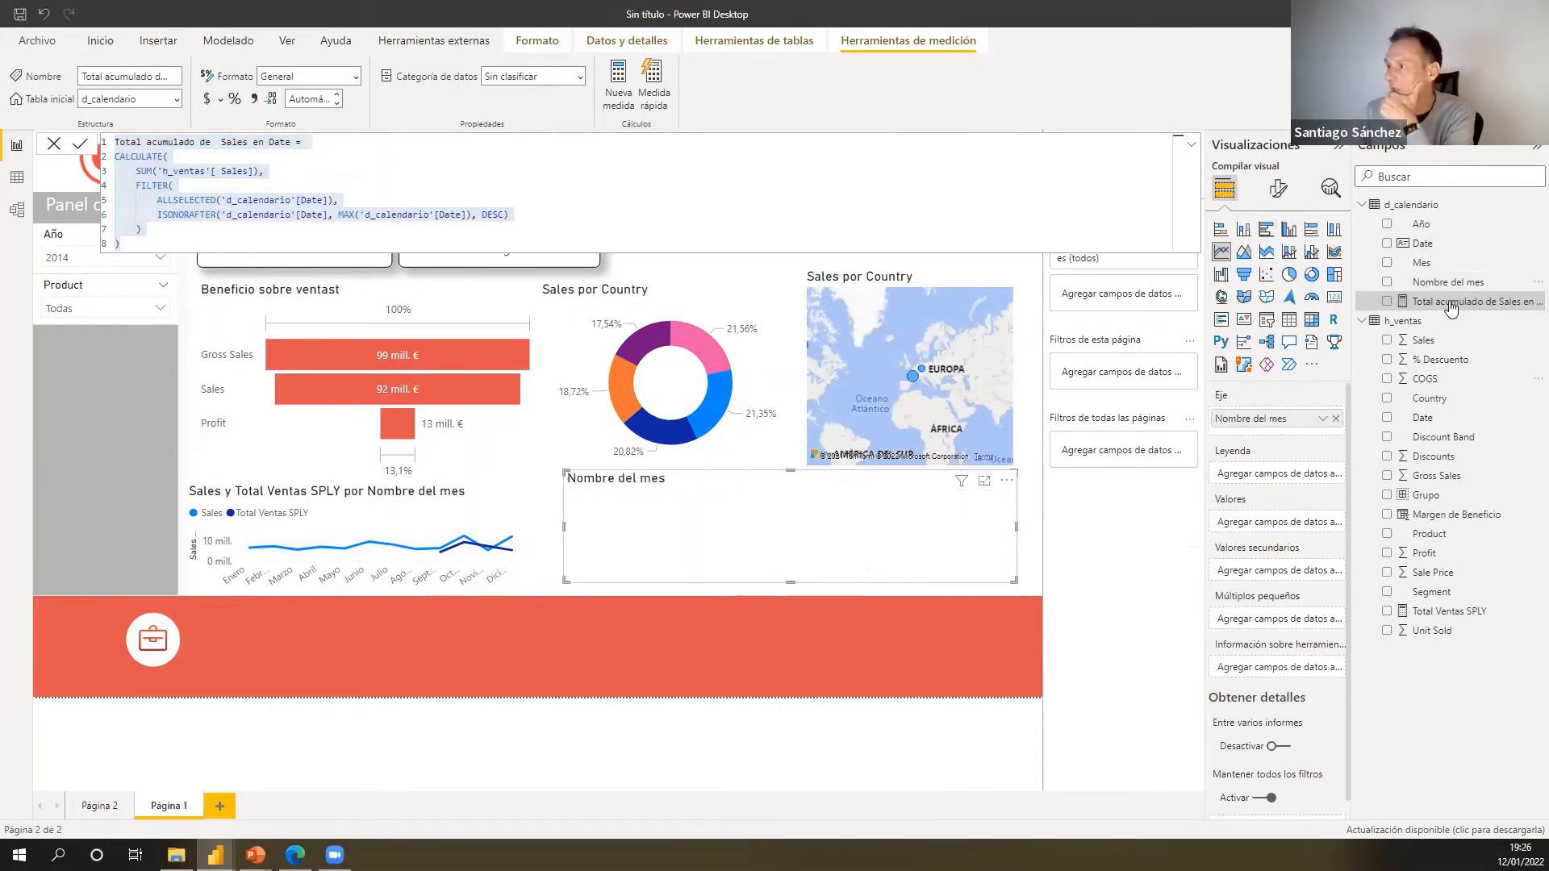
drag(1451, 305, 1296, 530)
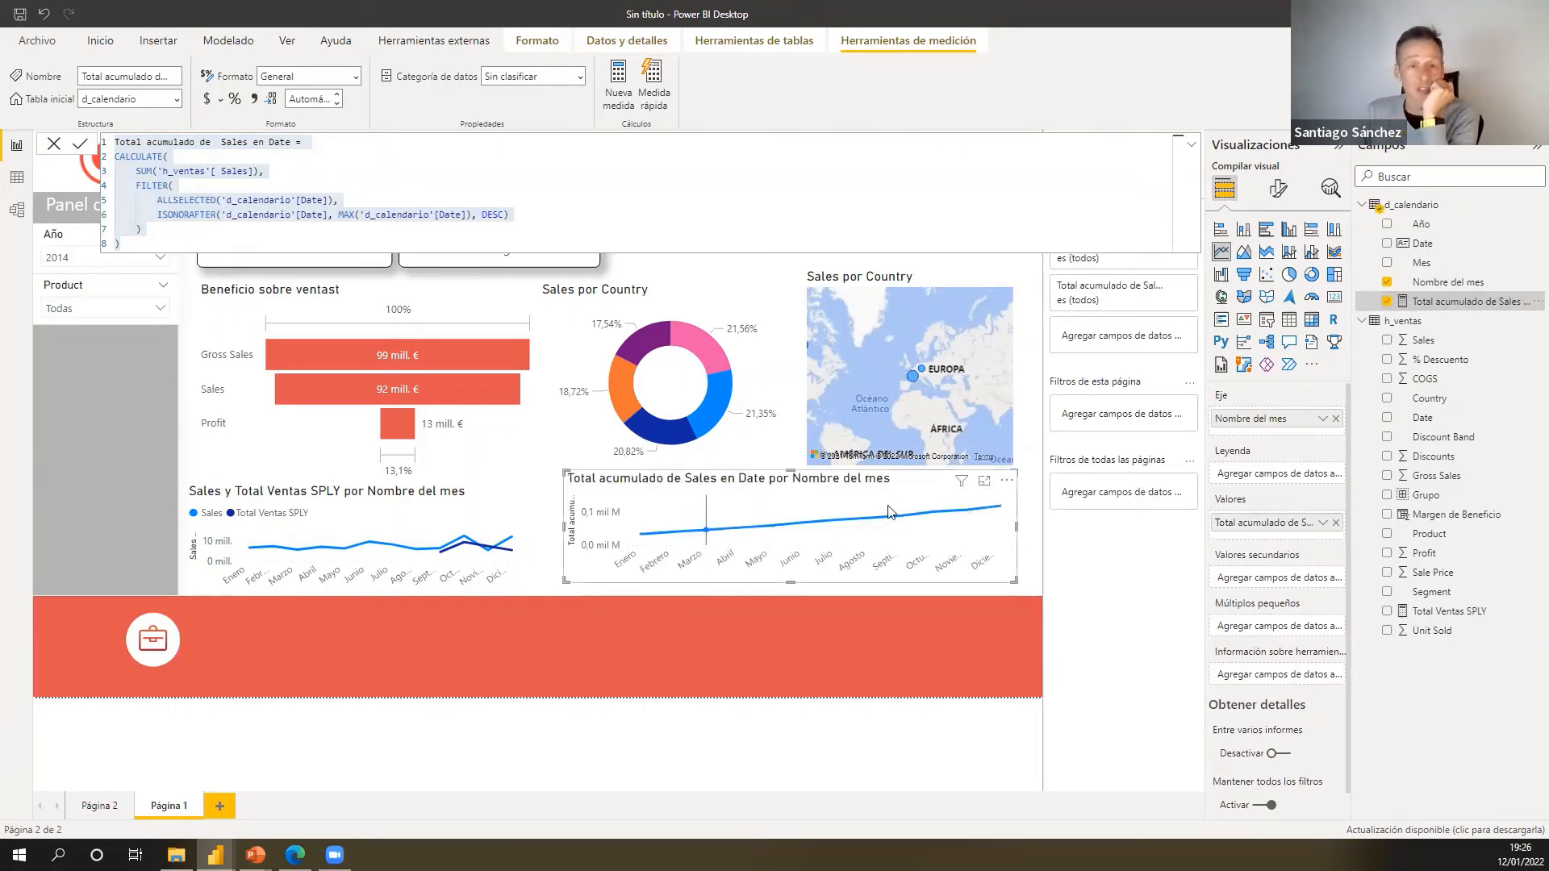
mouse_move(954, 504)
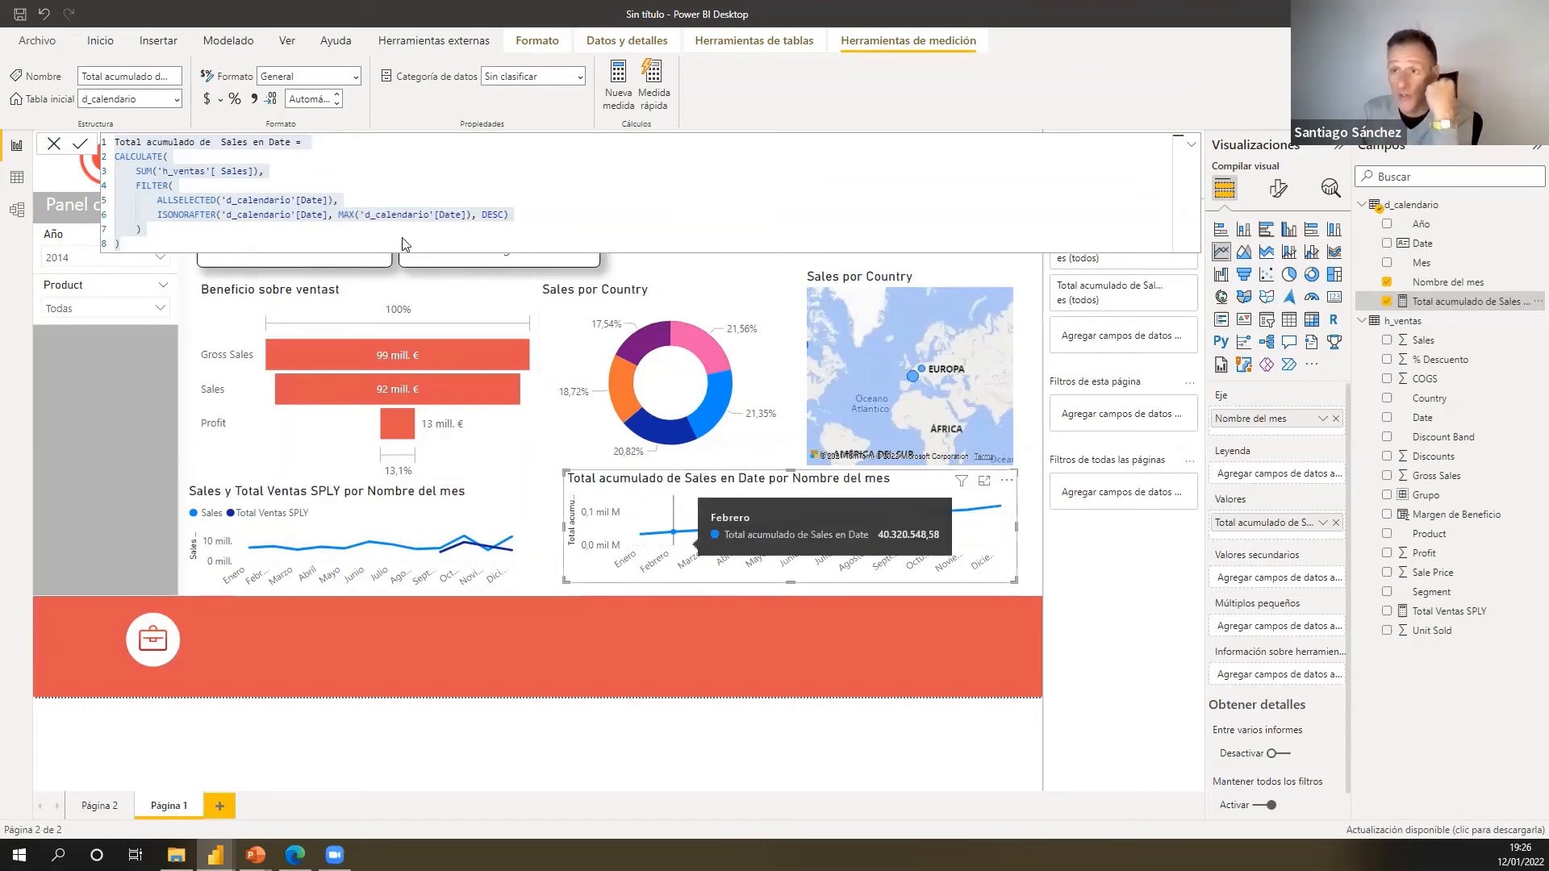
- Try to replace the SUM of Sales in the cumulative measure's formula with Total Ventas SPLY
click(157, 170)
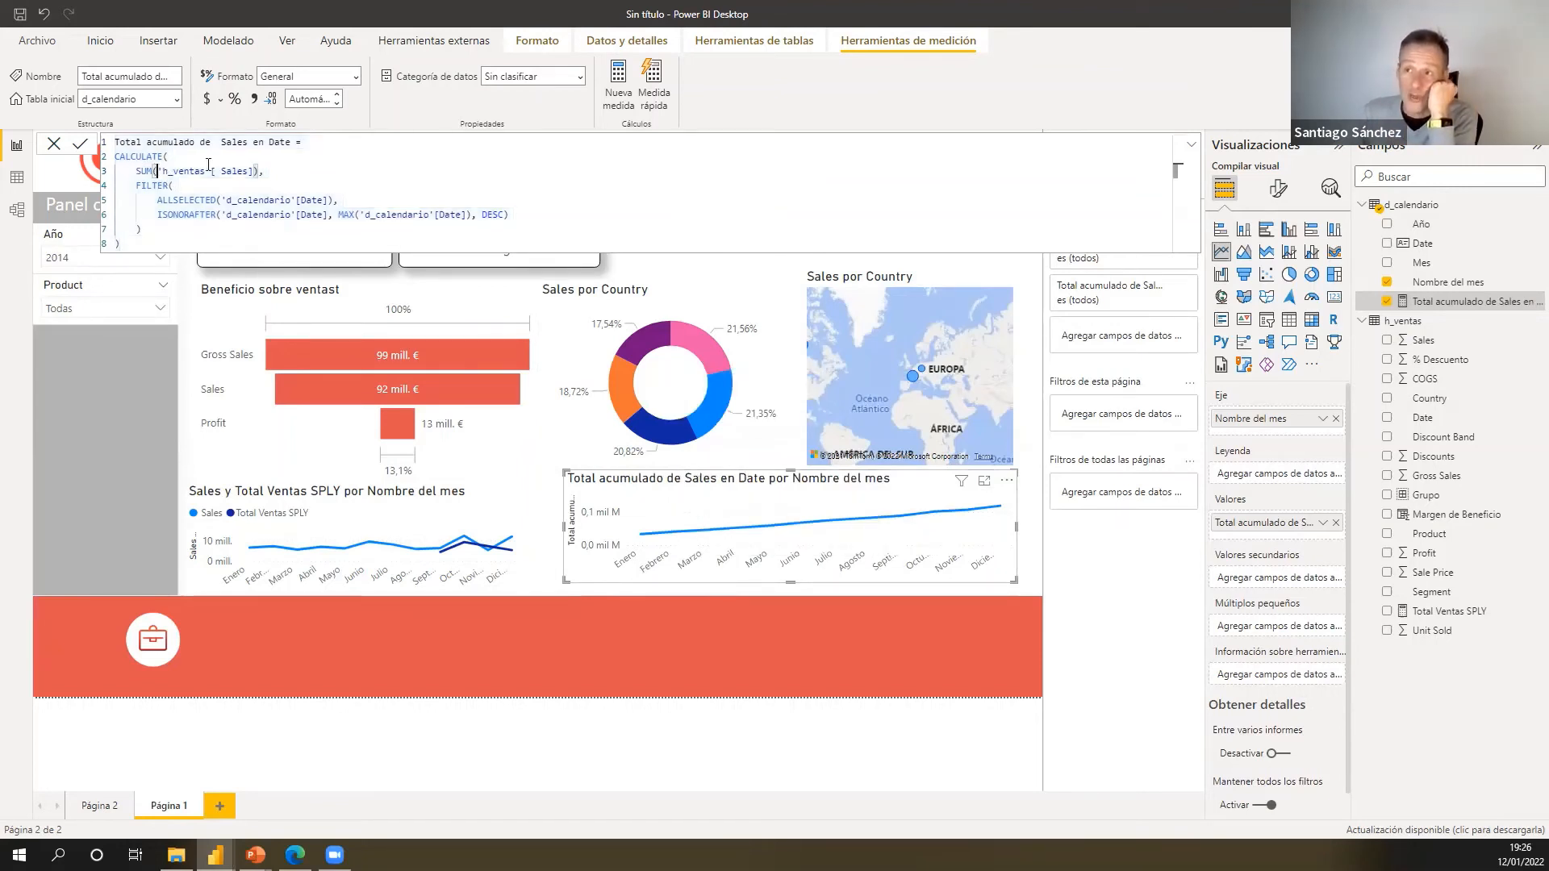
double_click(143, 171)
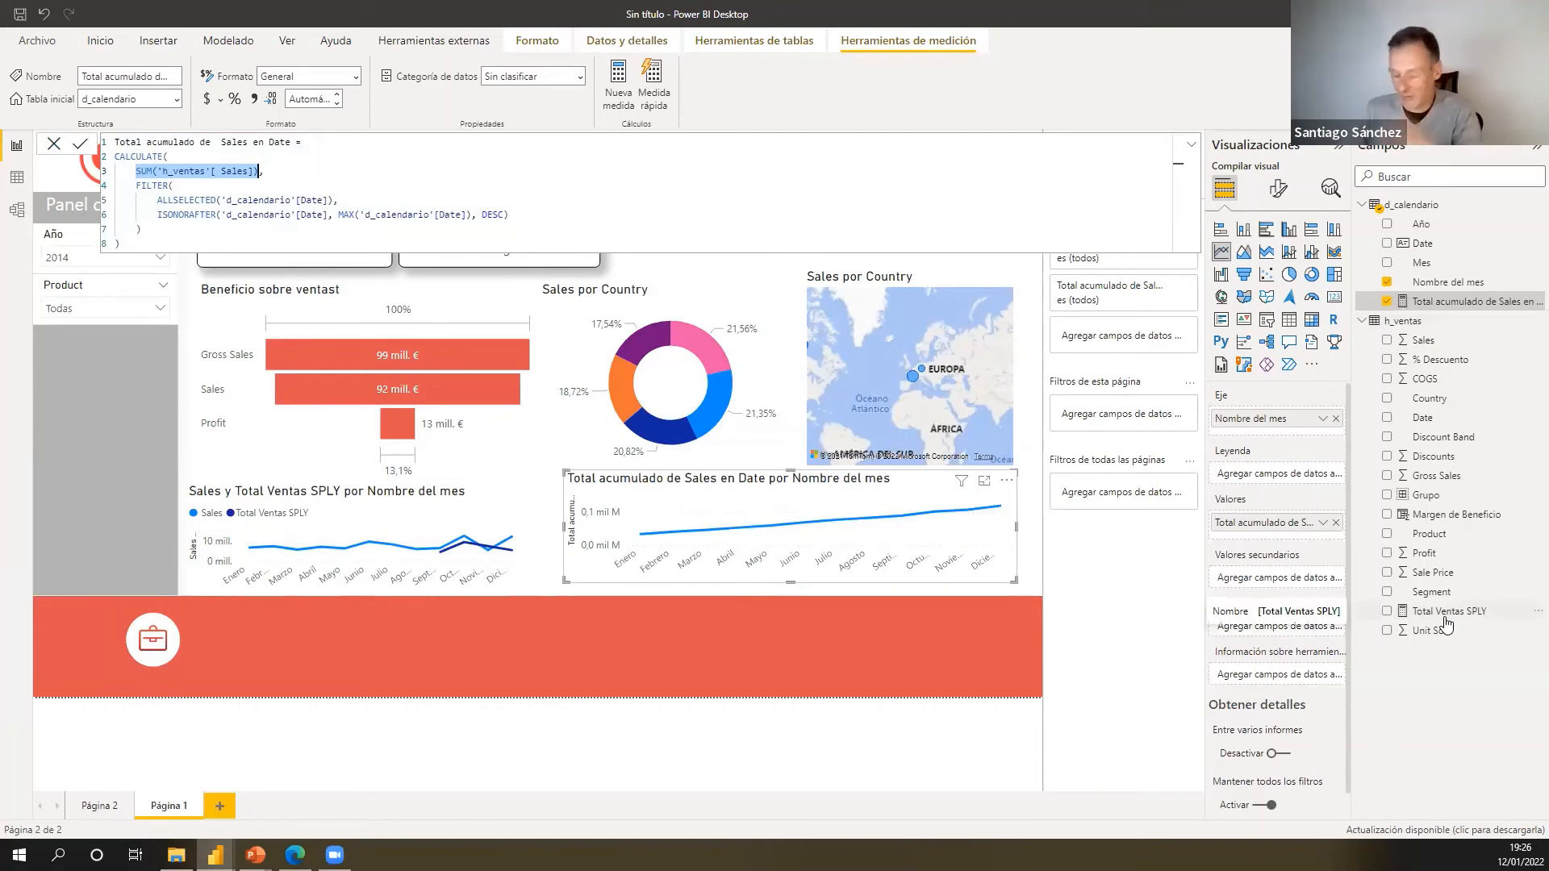
text(total ve)
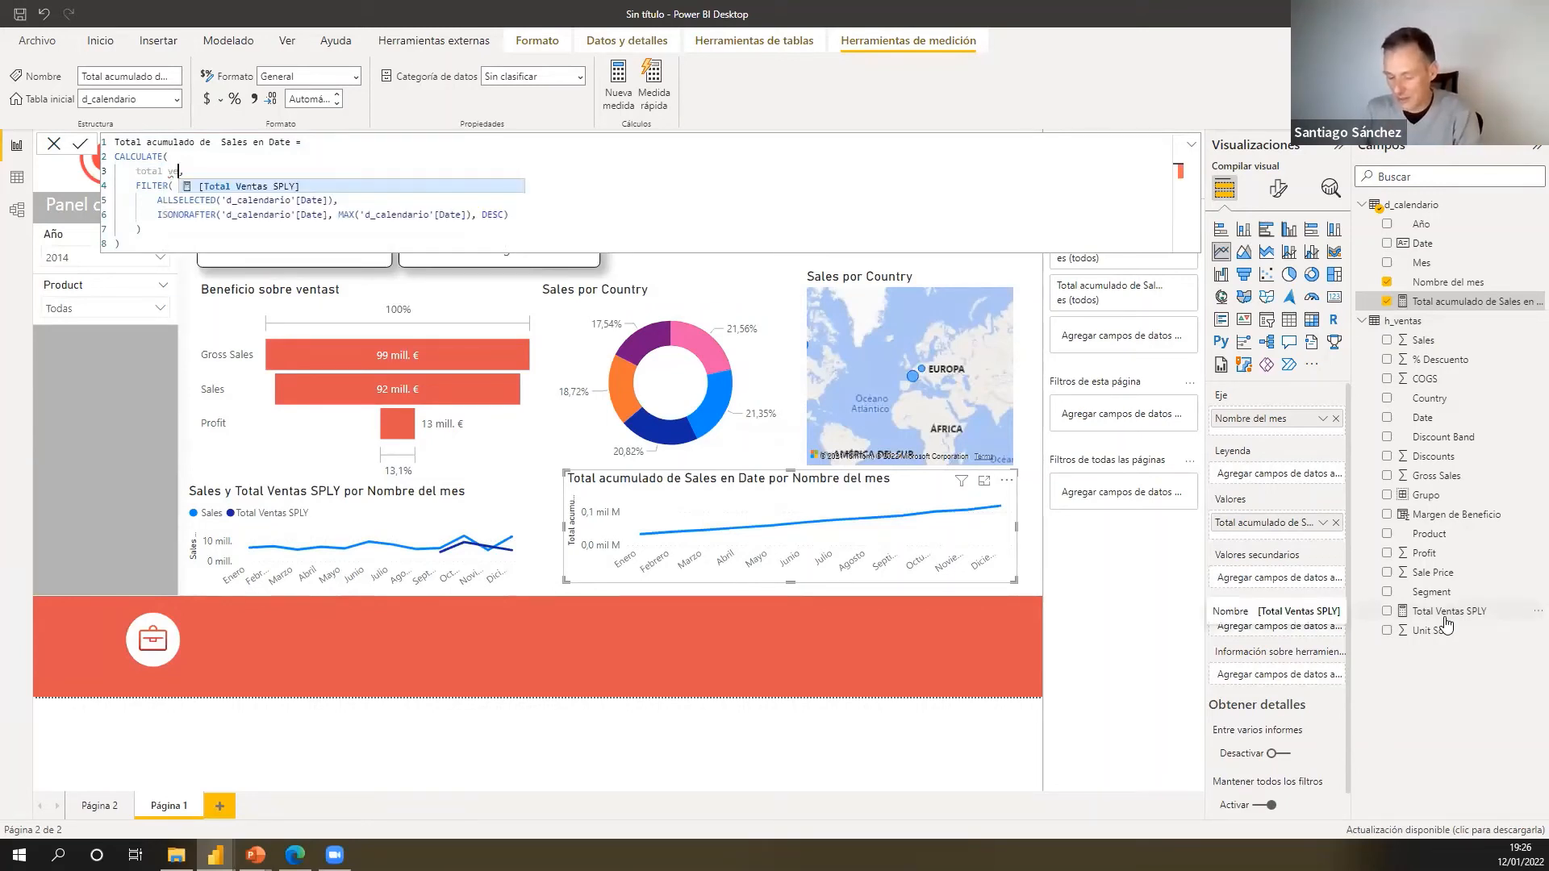
text(ntas sply)
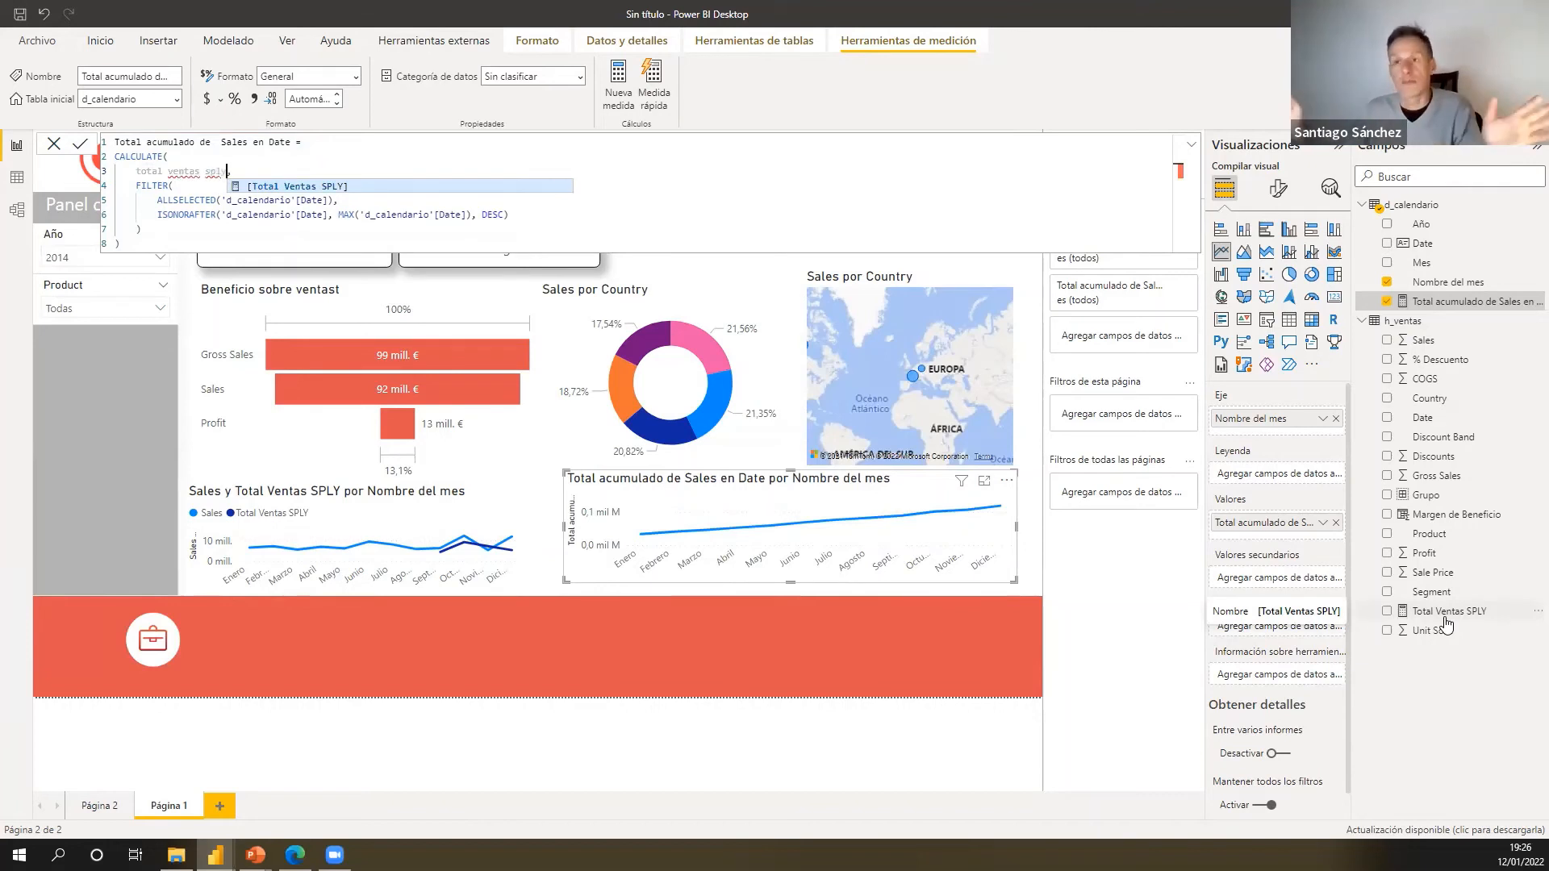
click(1474, 327)
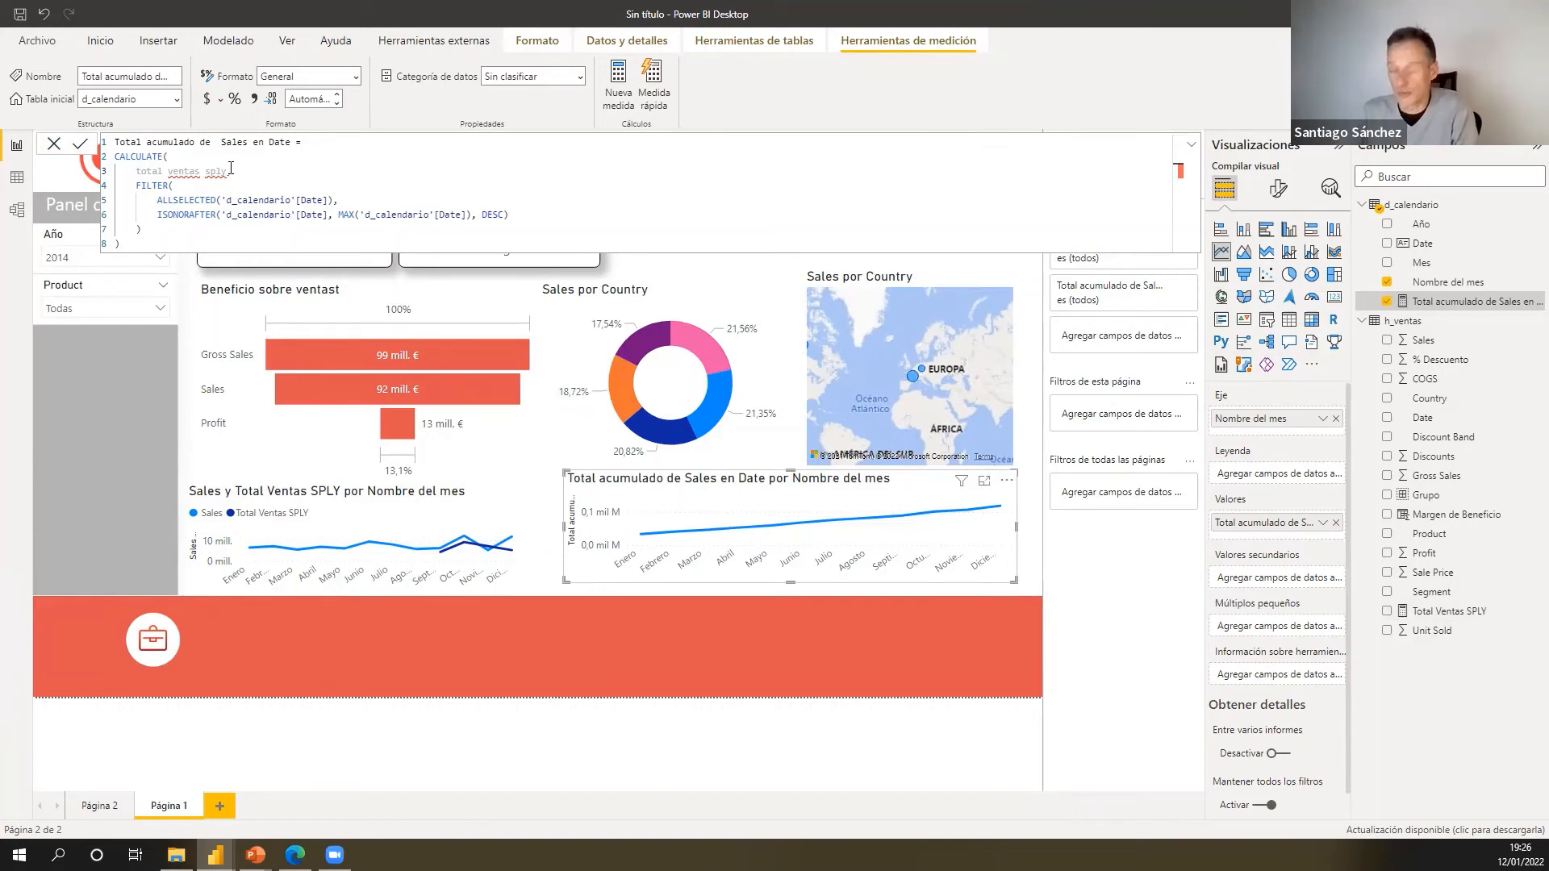
- Erase the Total Ventas SPLY text entered in the formula and discard the formula edit
key(BackSpace)
key(BackSpace)
key(BackSpace)
key(BackSpace)
key(BackSpace)
key(BackSpace)
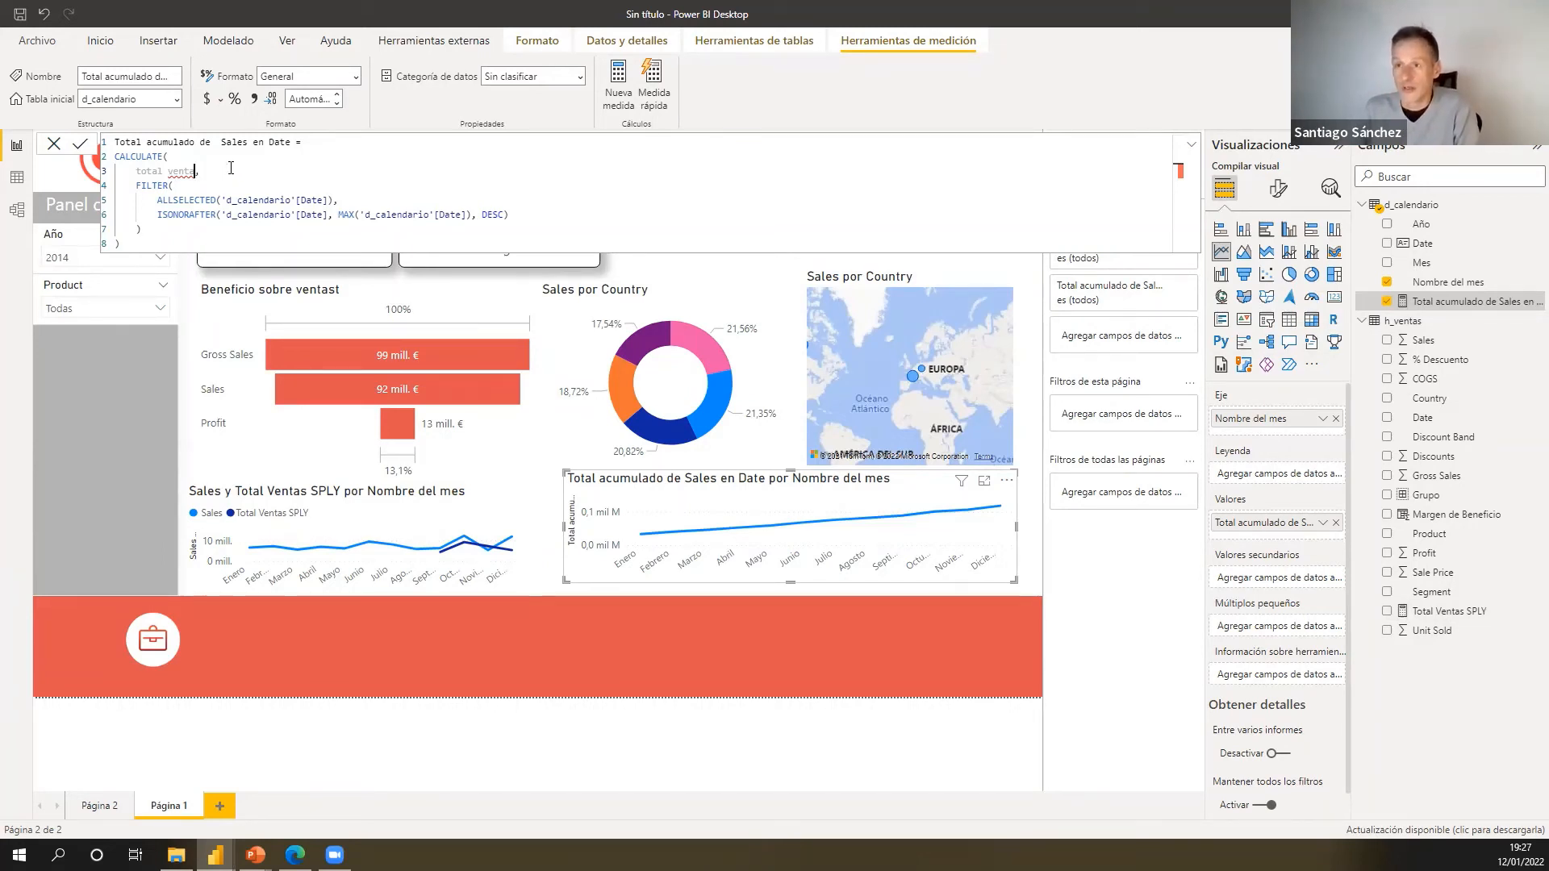
key(BackSpace)
key(BackSpace)
key(BackSpace)
key(BackSpace)
key(BackSpace)
key(BackSpace)
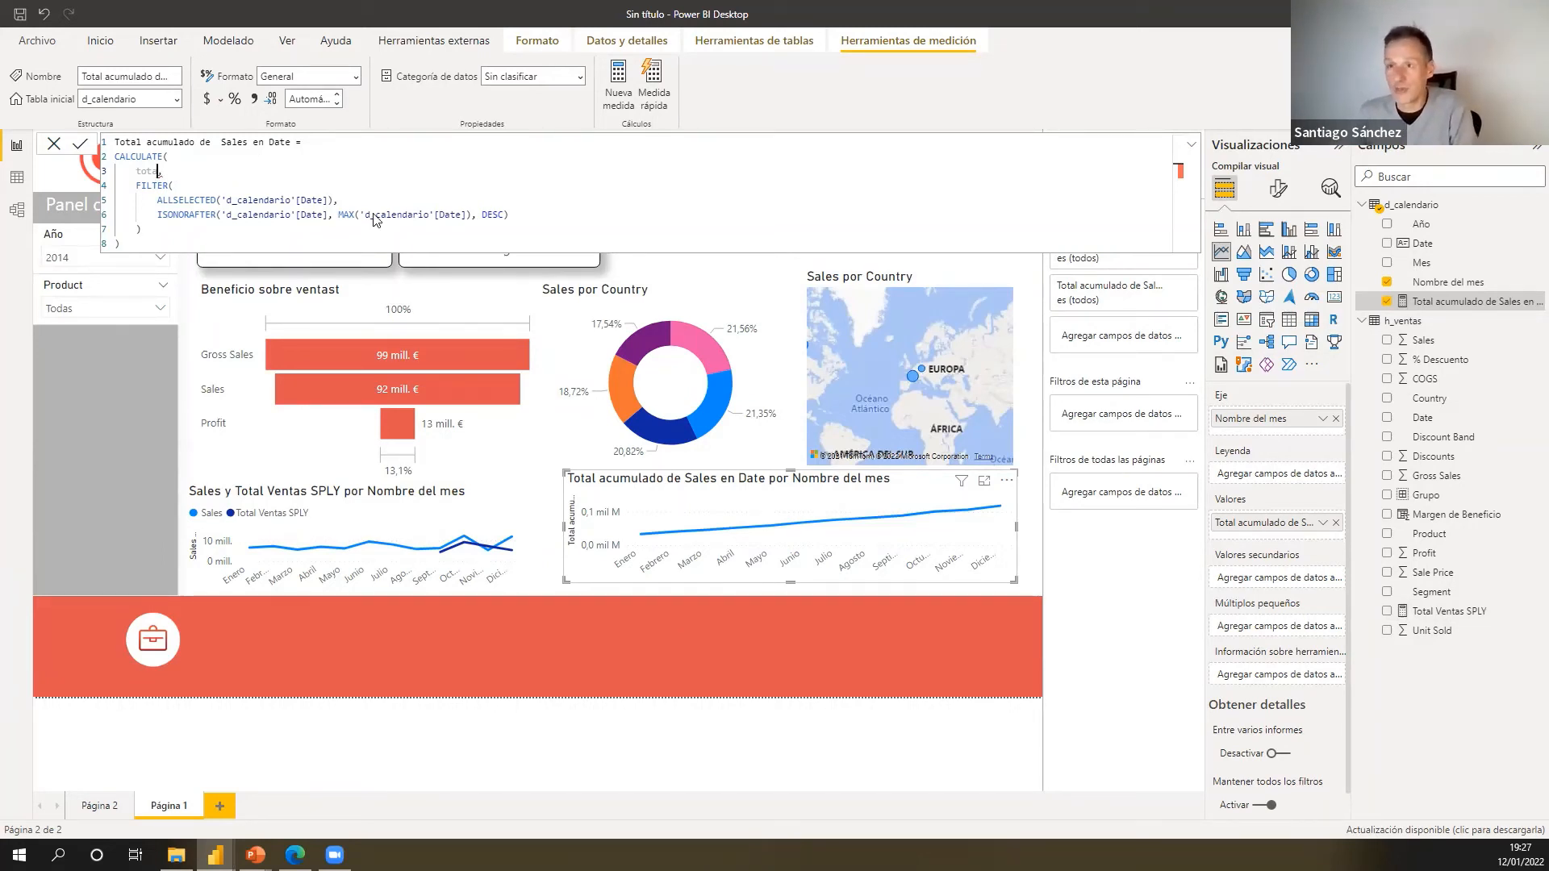
key(Escape)
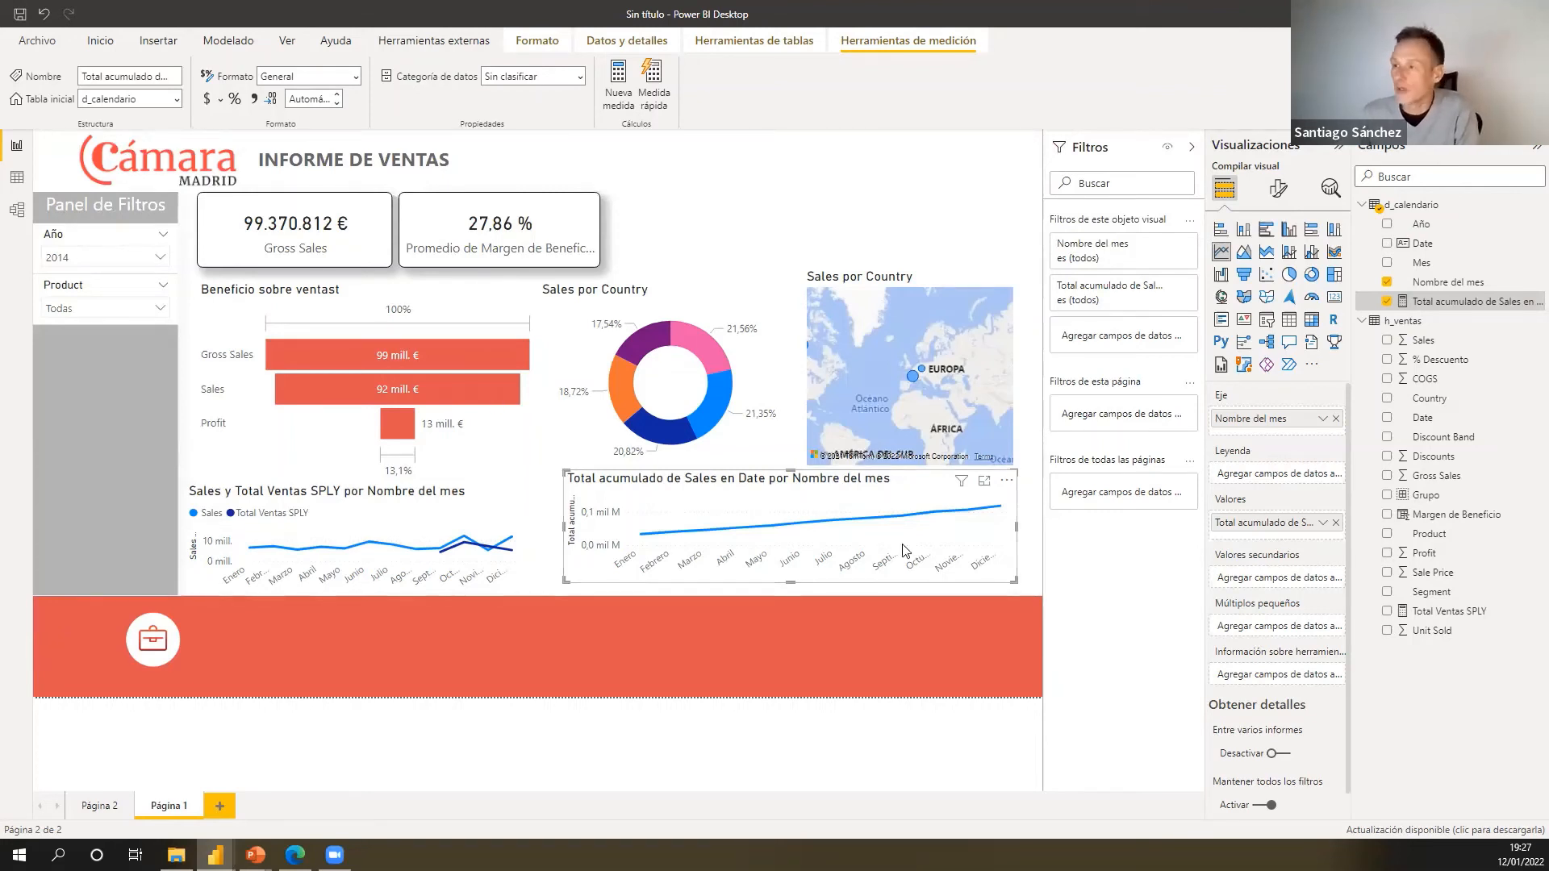
key(alt+Tab)
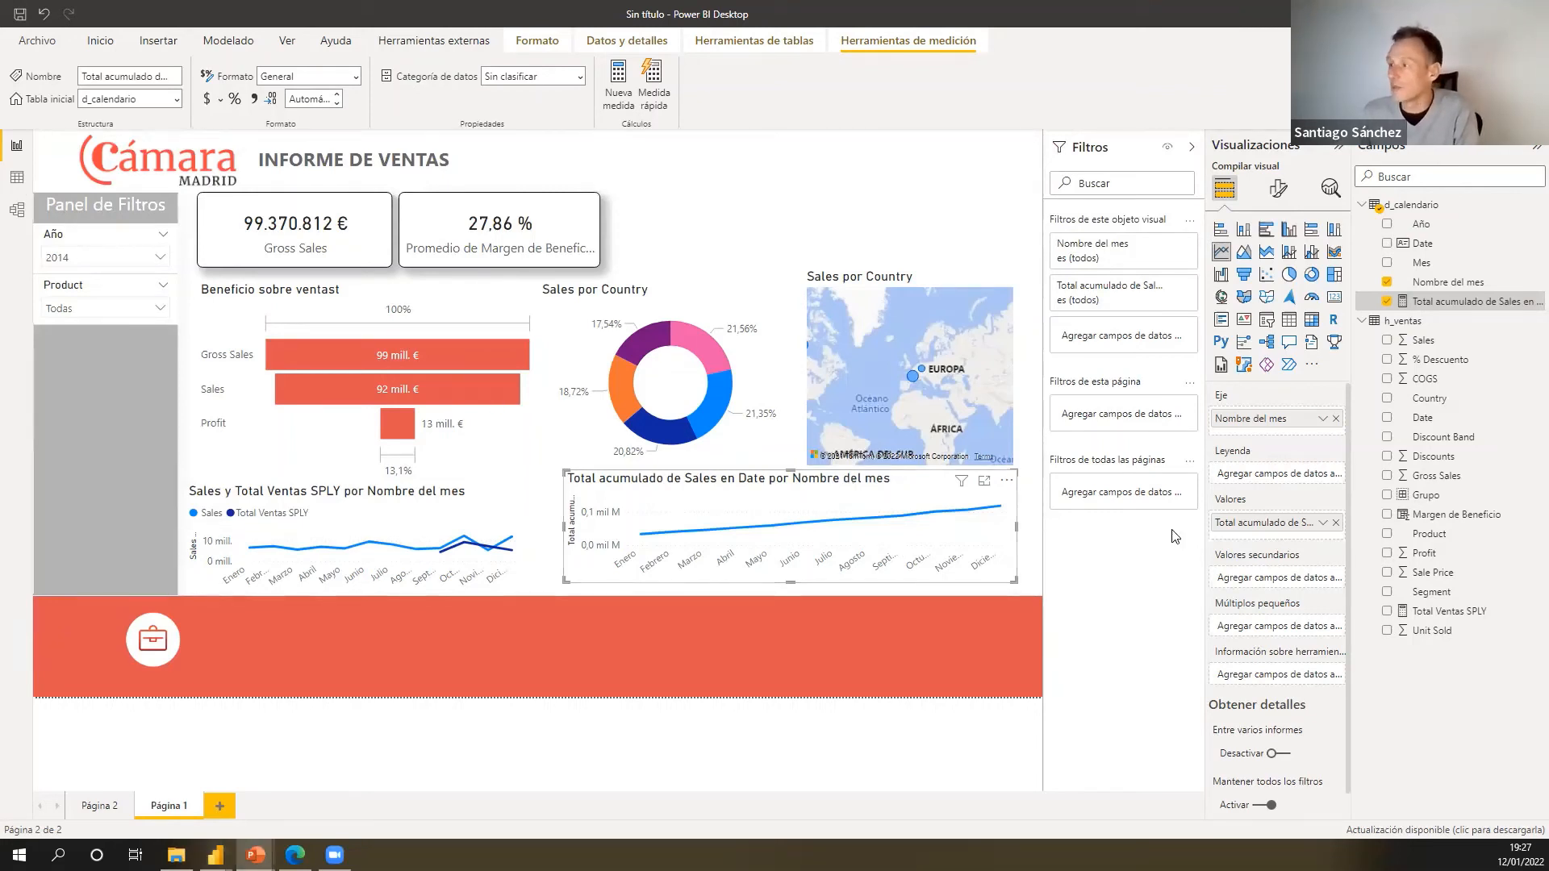
click(1459, 306)
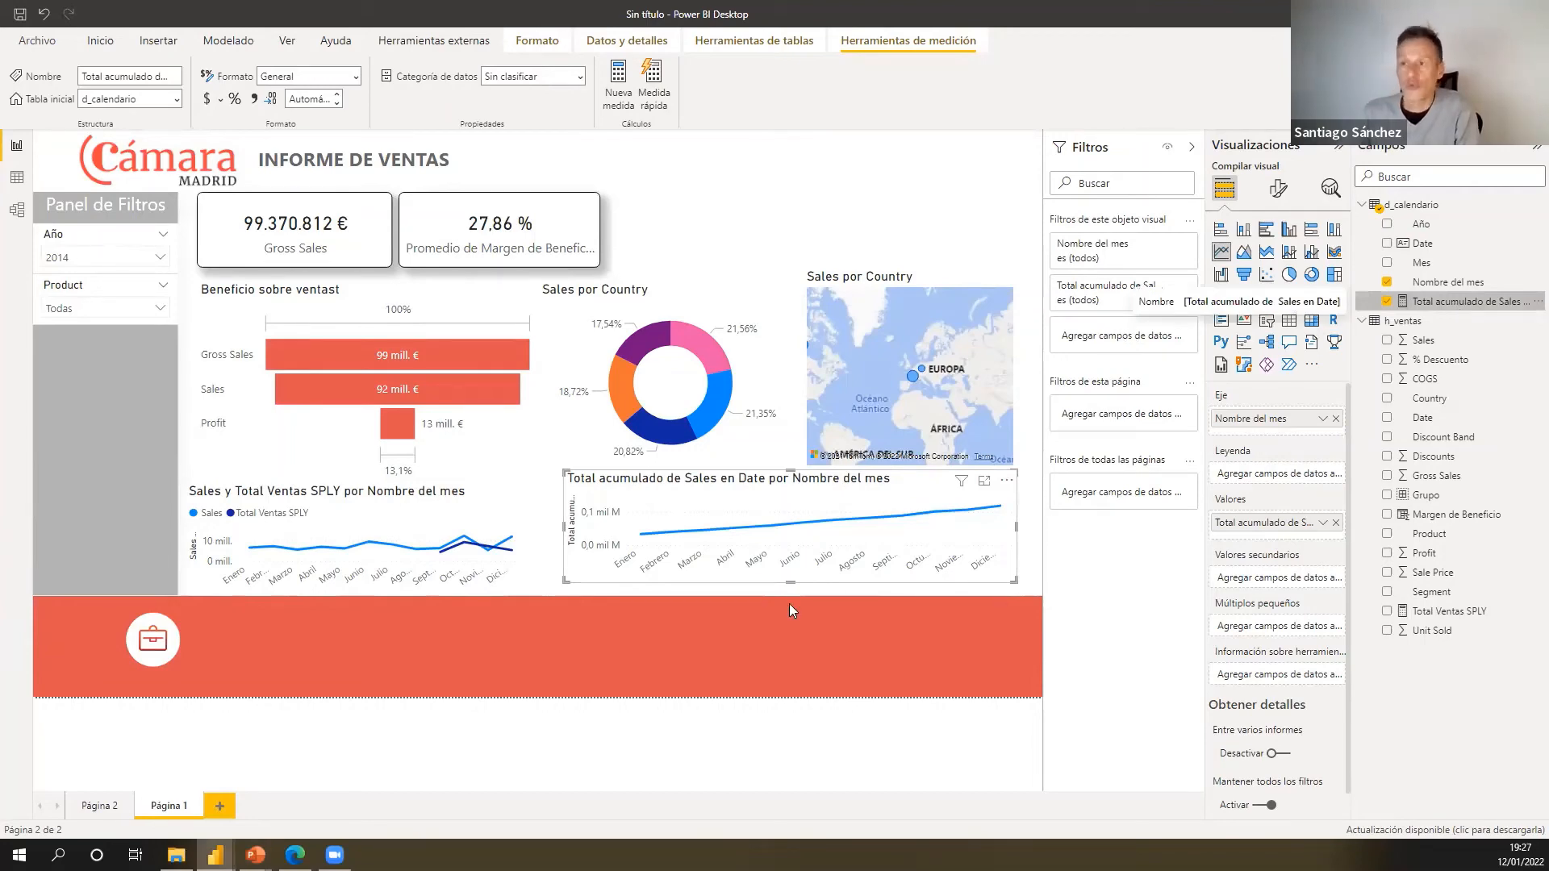
- Switch to the PowerPoint slideshow, move to the 7ª RAZÓN slide on publishing reports, and switch to the CCM Webinar 12012022 report in Power BI
key(alt+Tab)
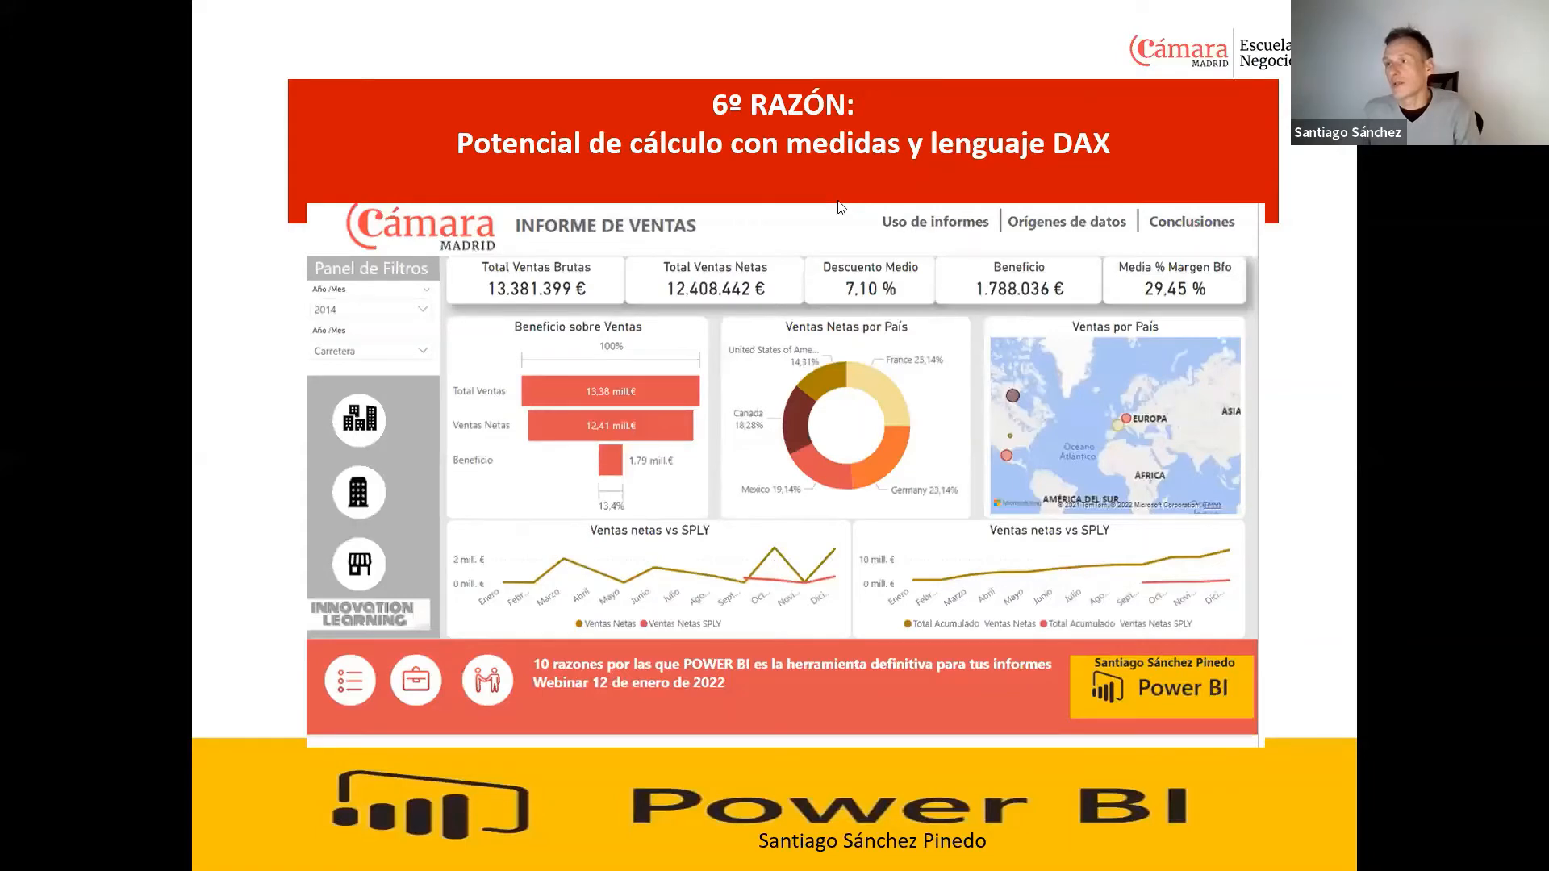
click(837, 201)
click(838, 201)
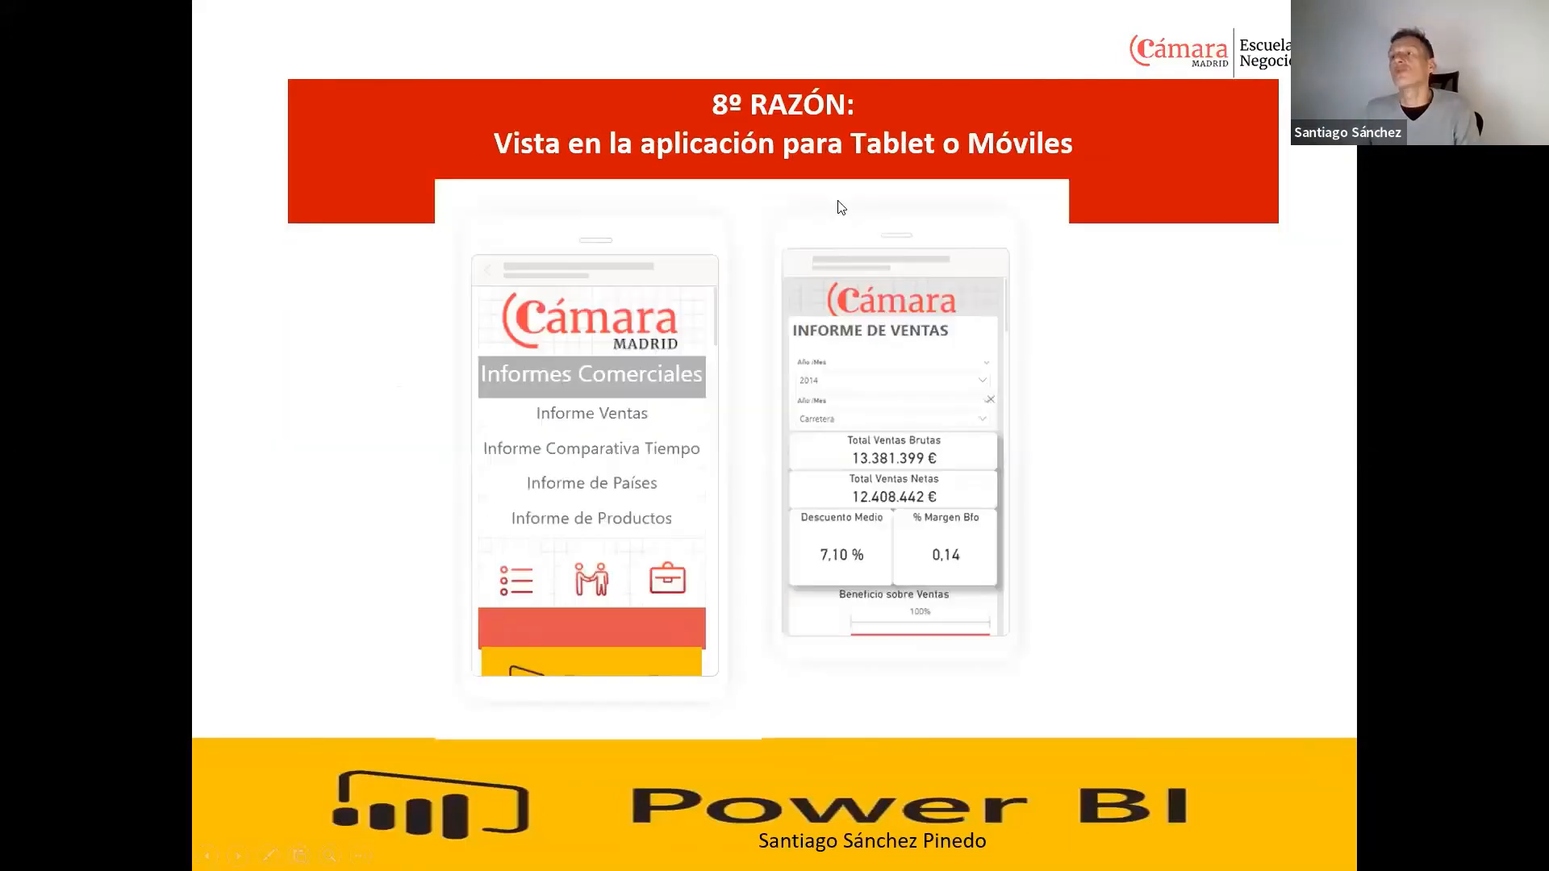
click(528, 123)
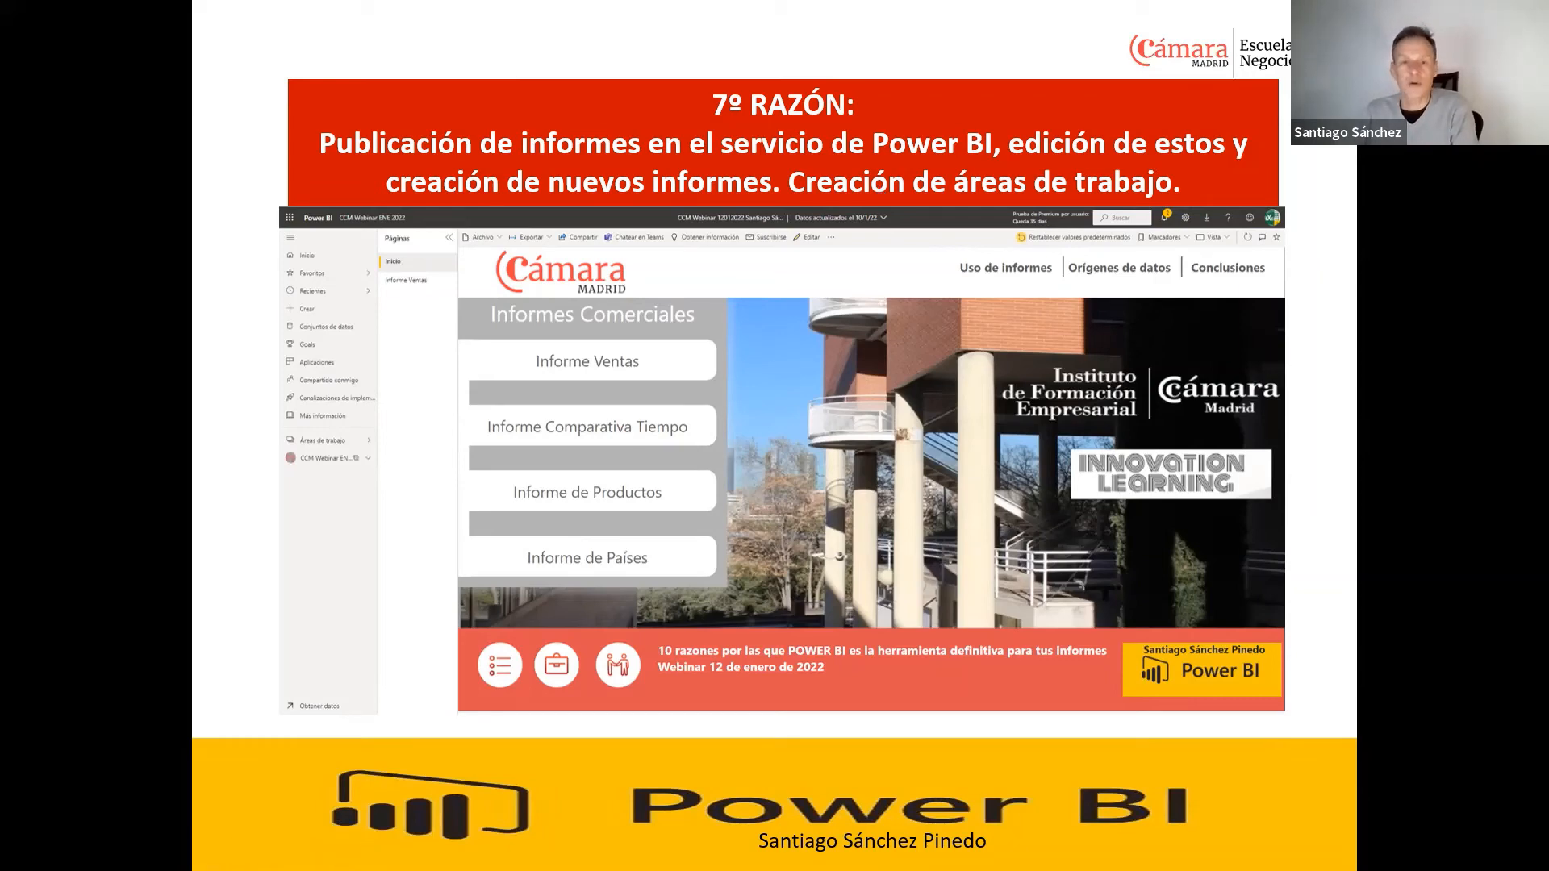
key(alt+Tab)
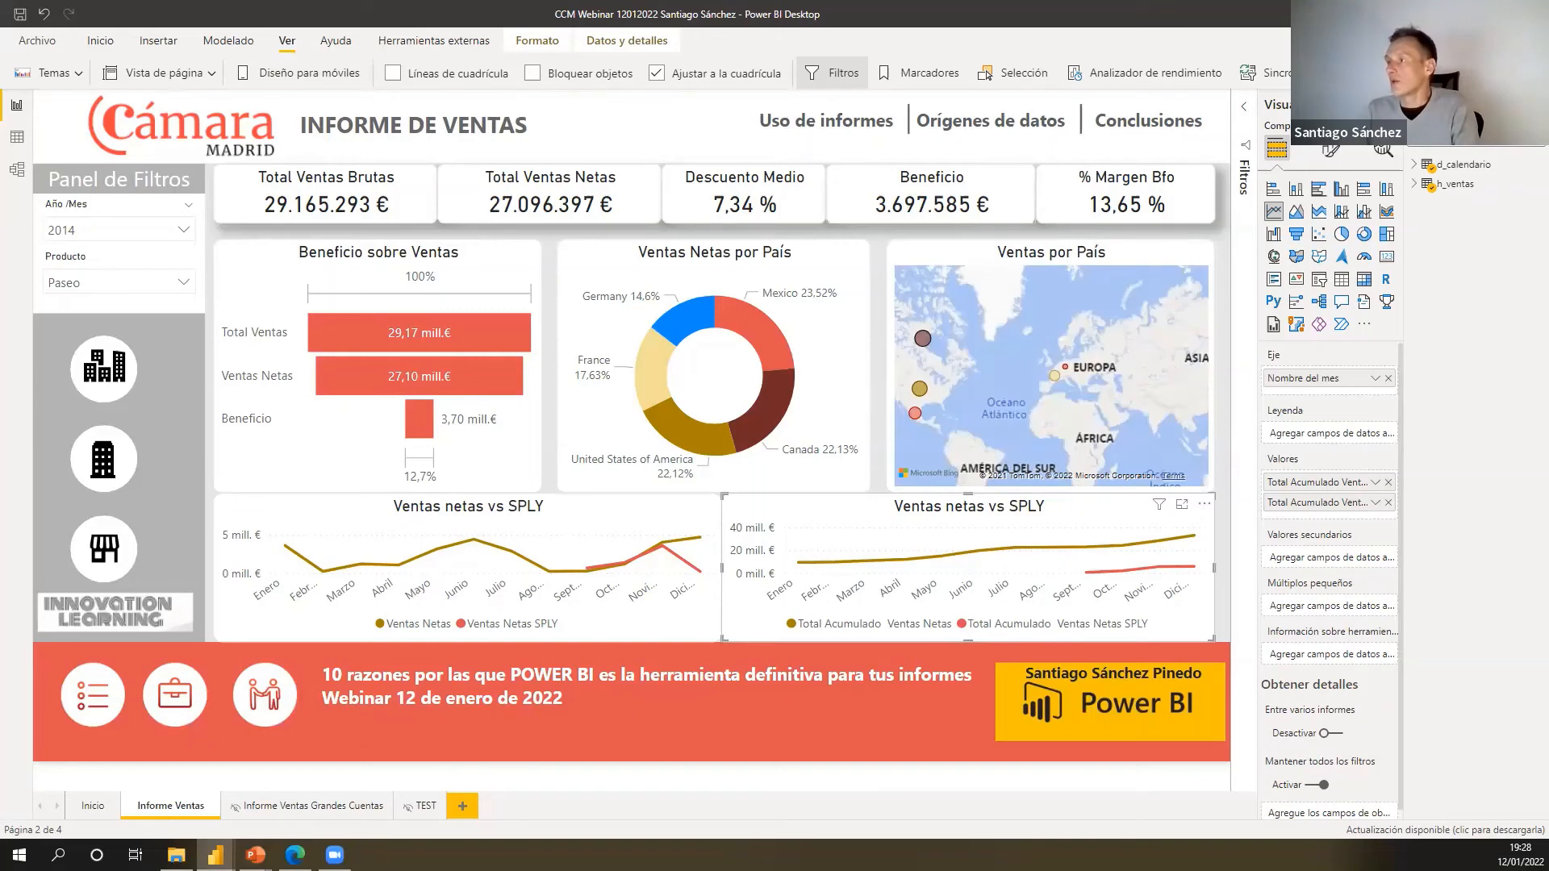
- Collapse the Visualizaciones and Campos panes, and switch to the Power BI service in the browser to list the workspaces
click(1390, 105)
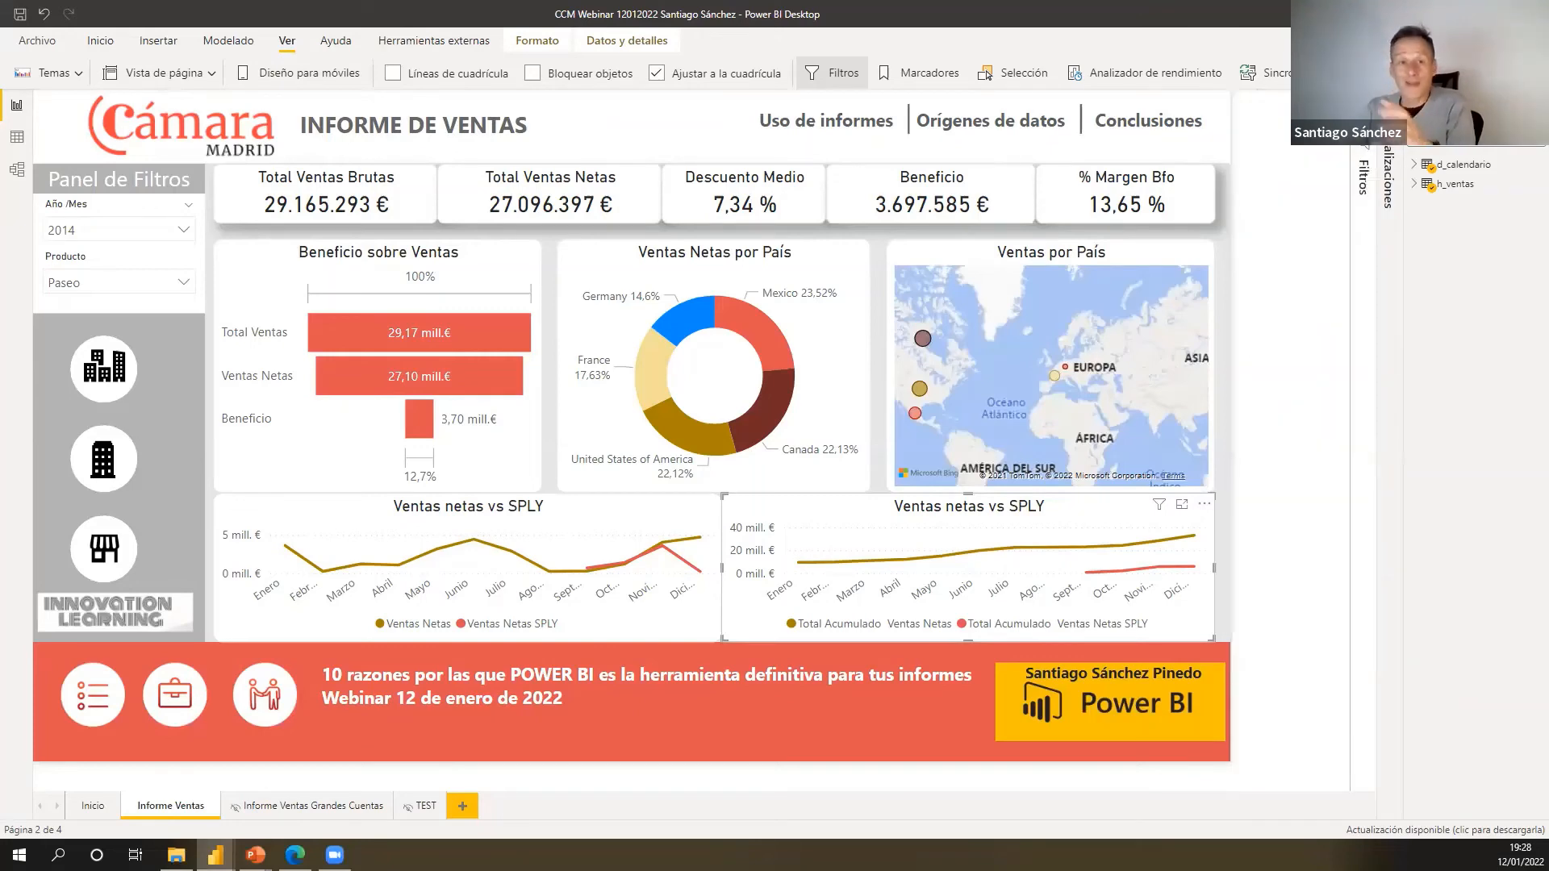
click(1534, 105)
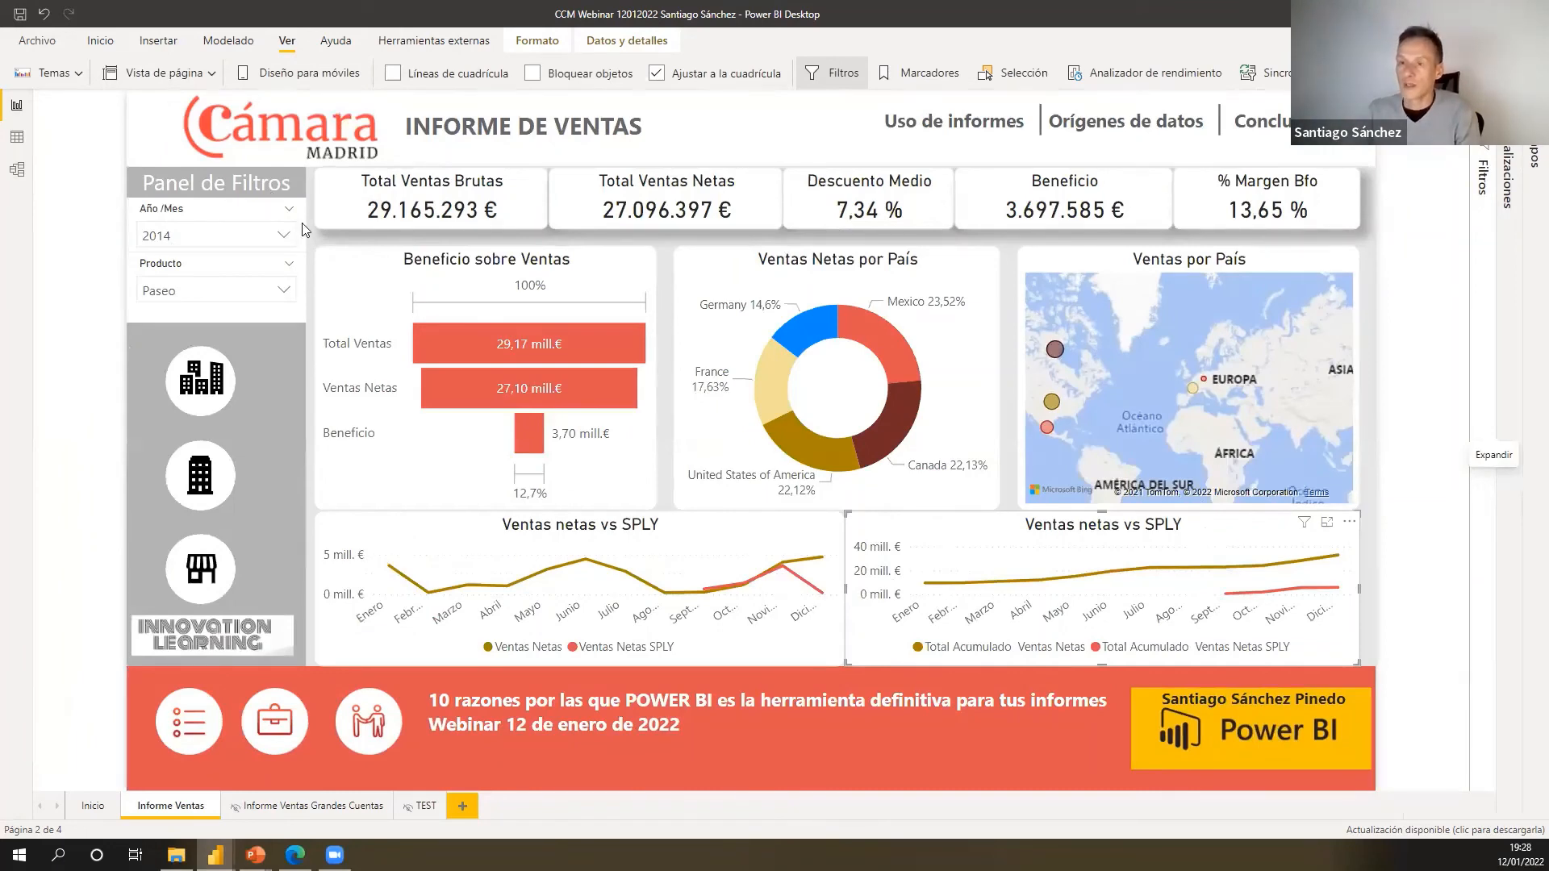
key(alt+Tab)
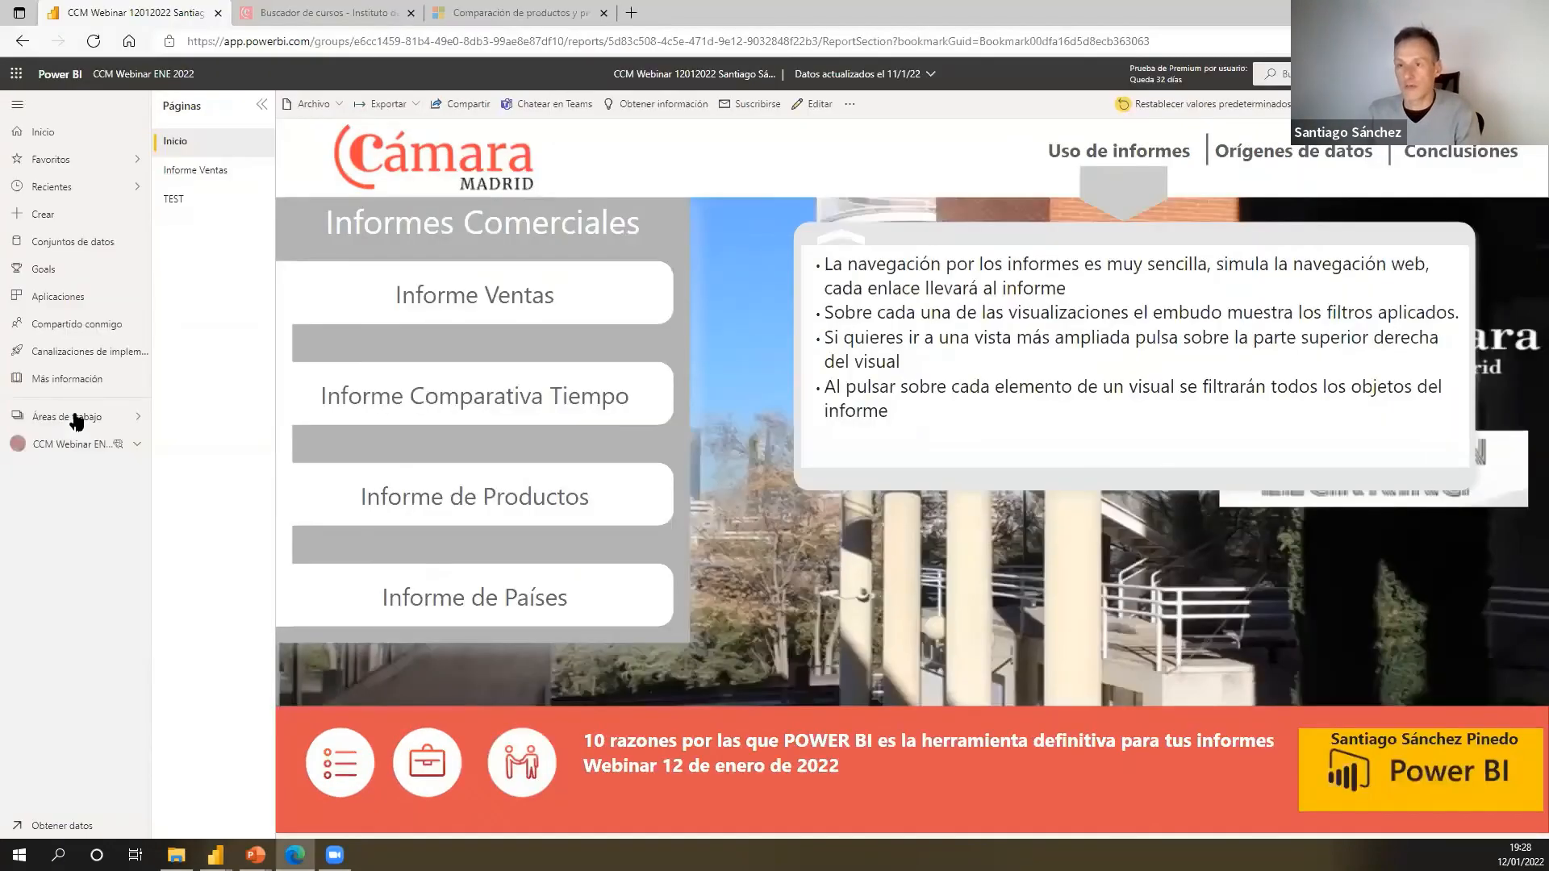
click(67, 417)
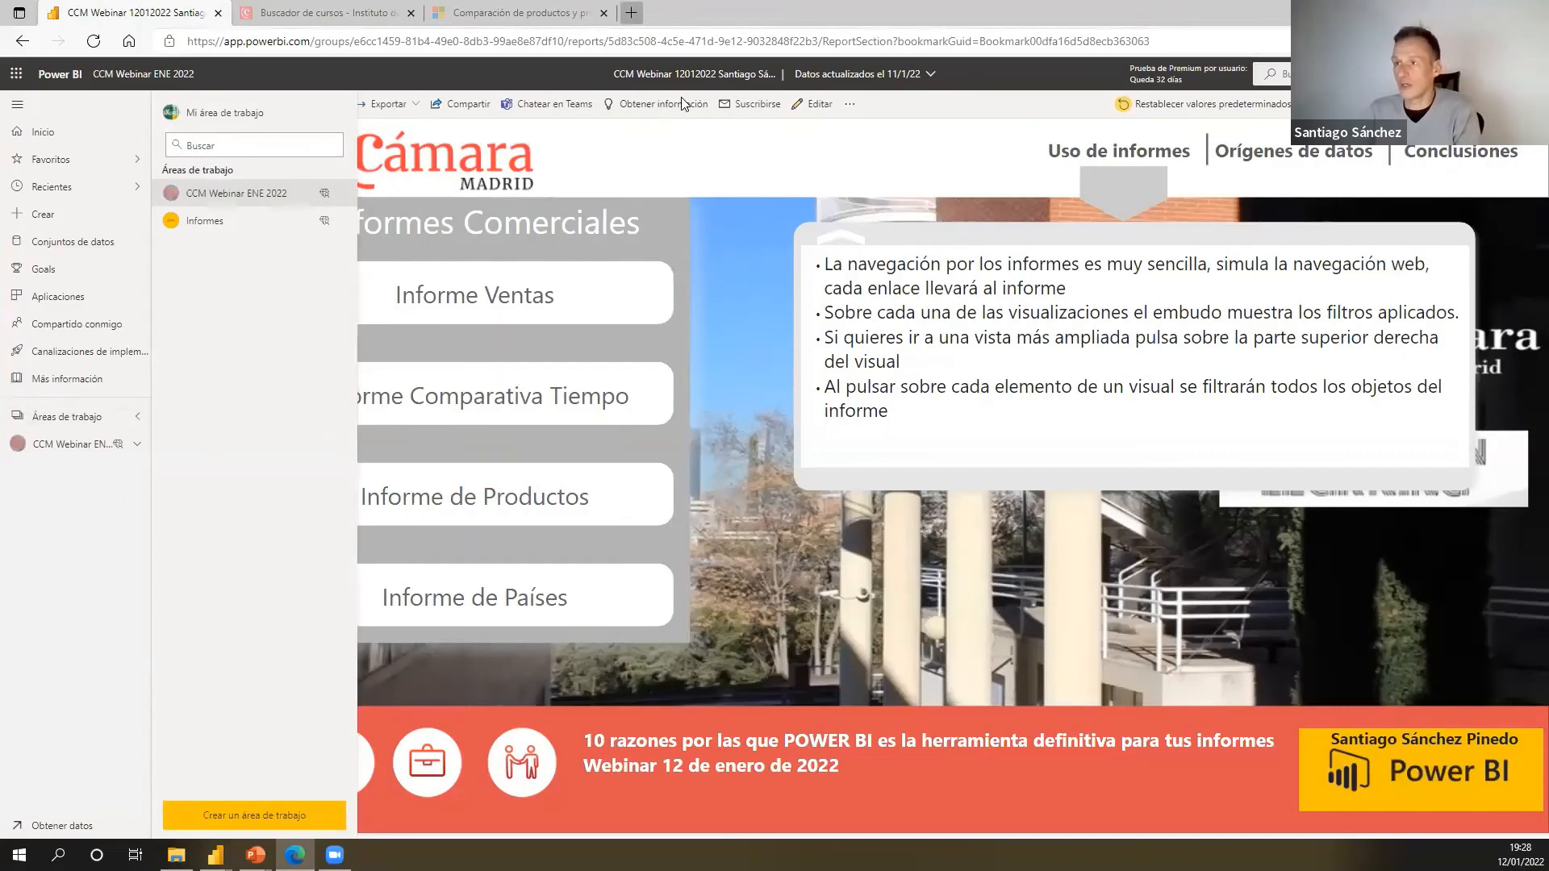
- Search the web for office 365 in a new browser tab and open the Office 365 Login page to find its Power BI app
key(ctrl+t)
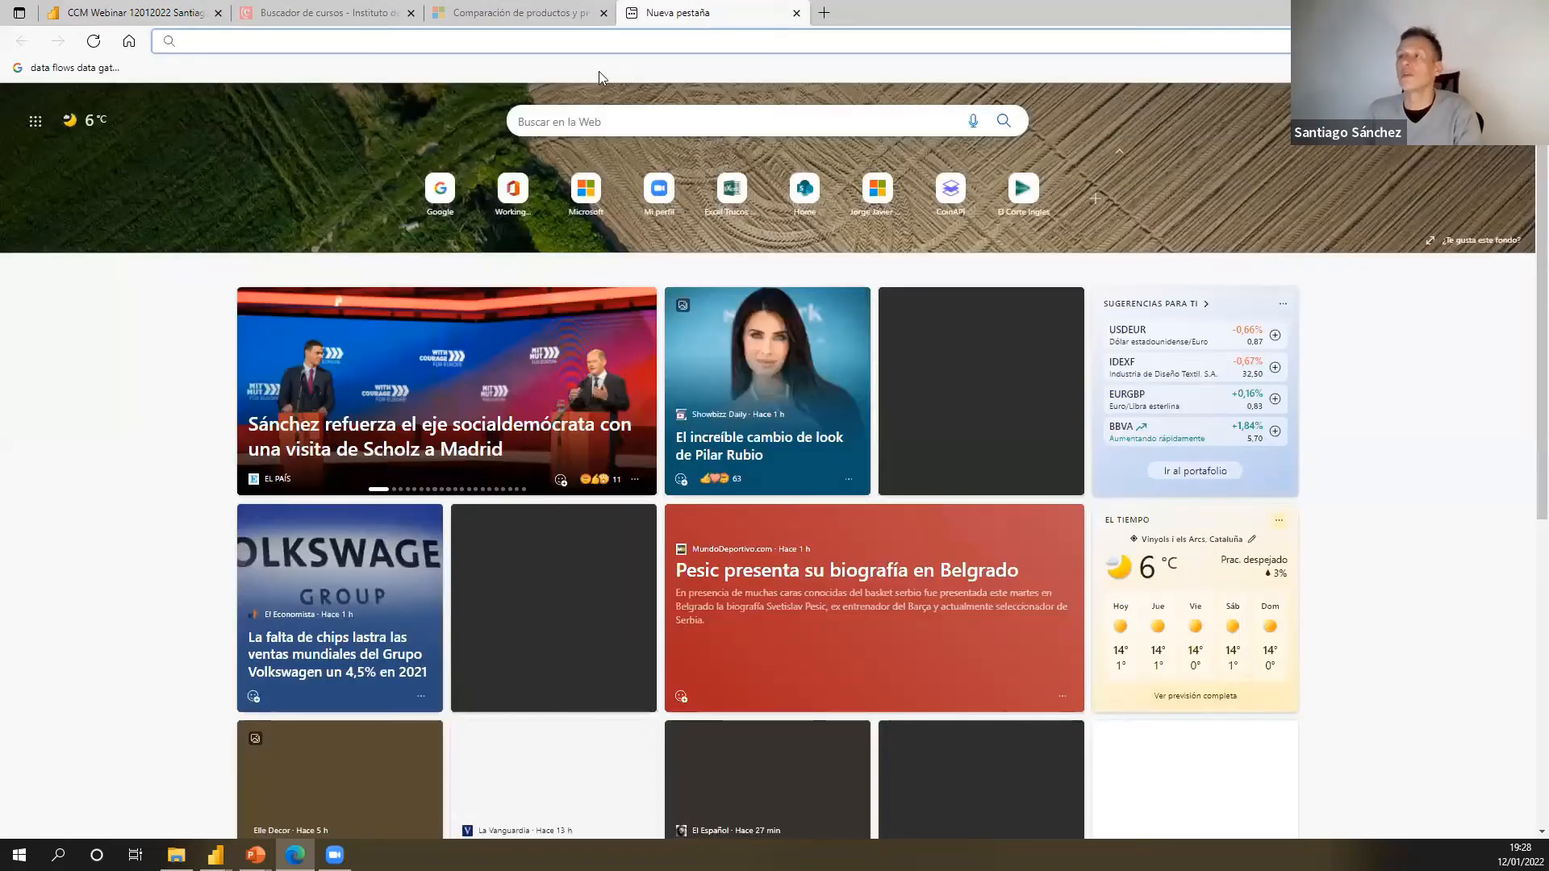
click(268, 53)
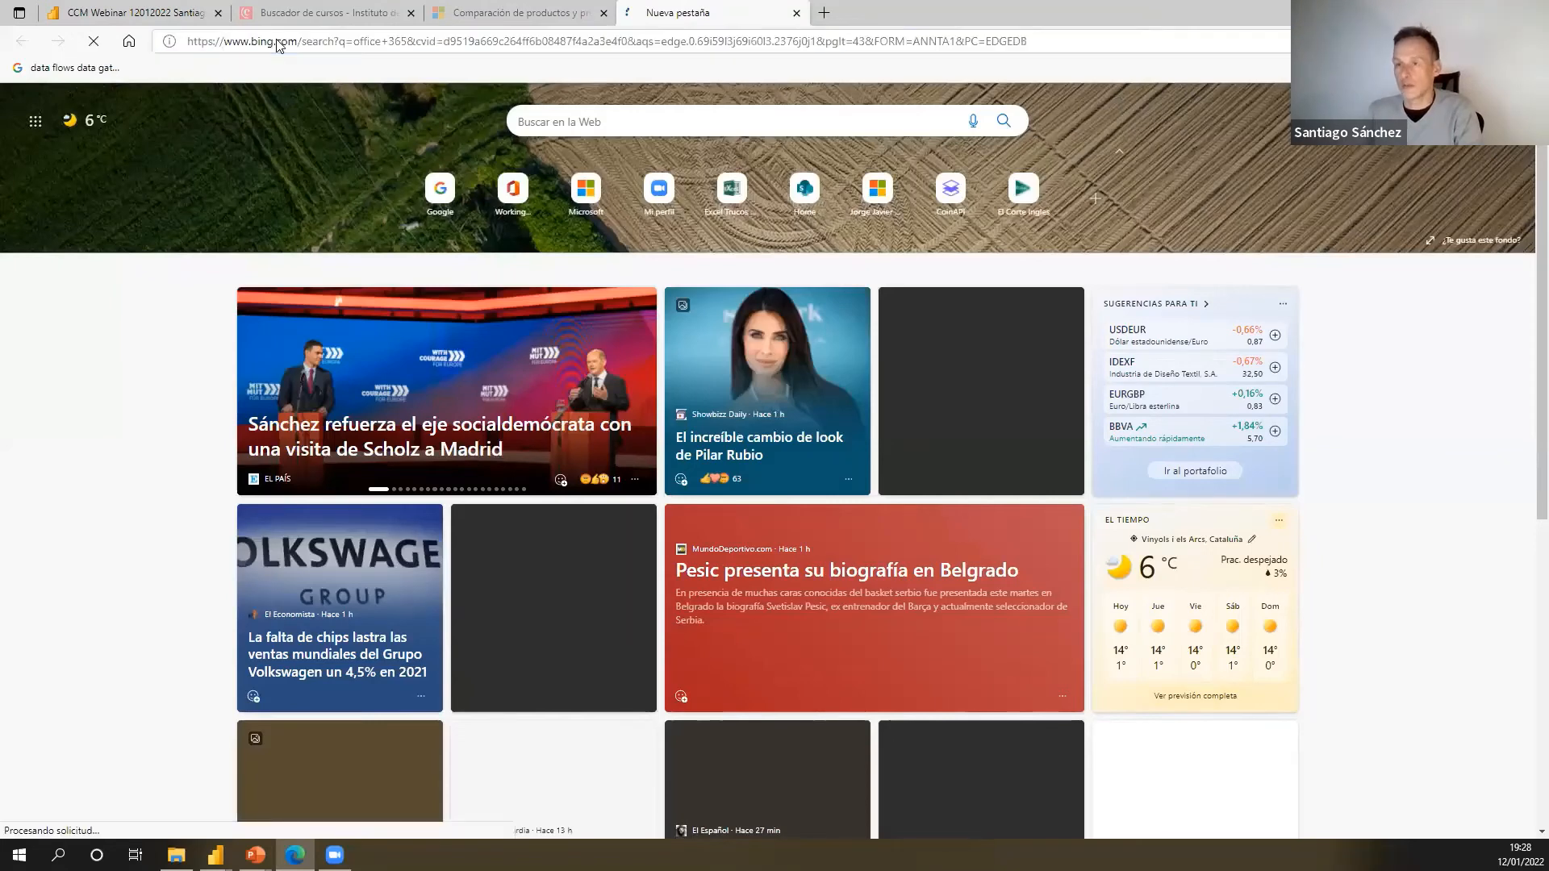
click(277, 43)
text(ofiicel)
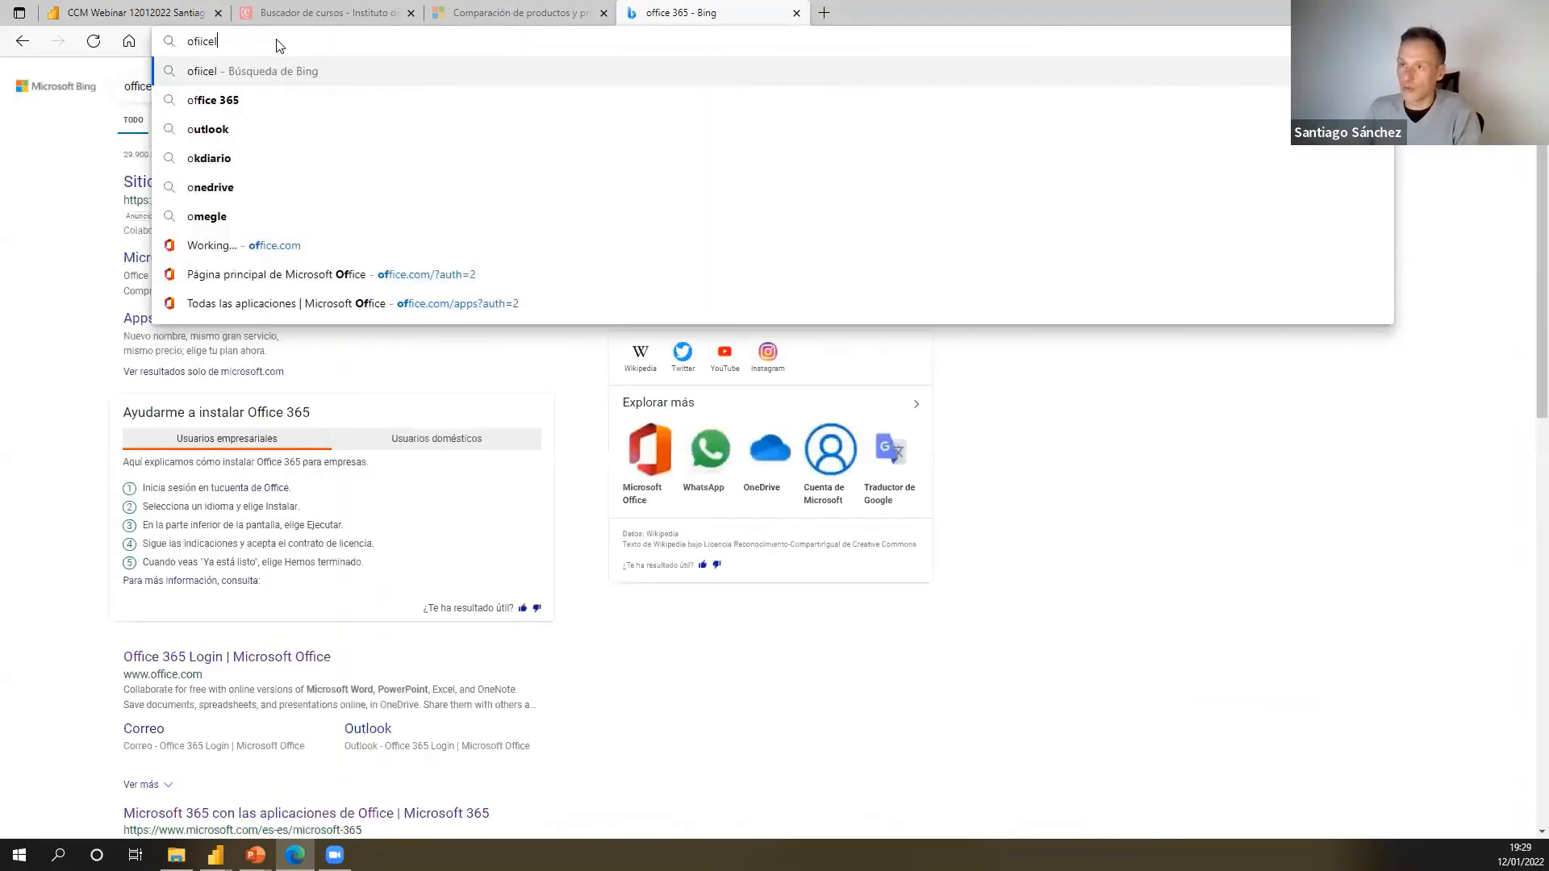
text( 365)
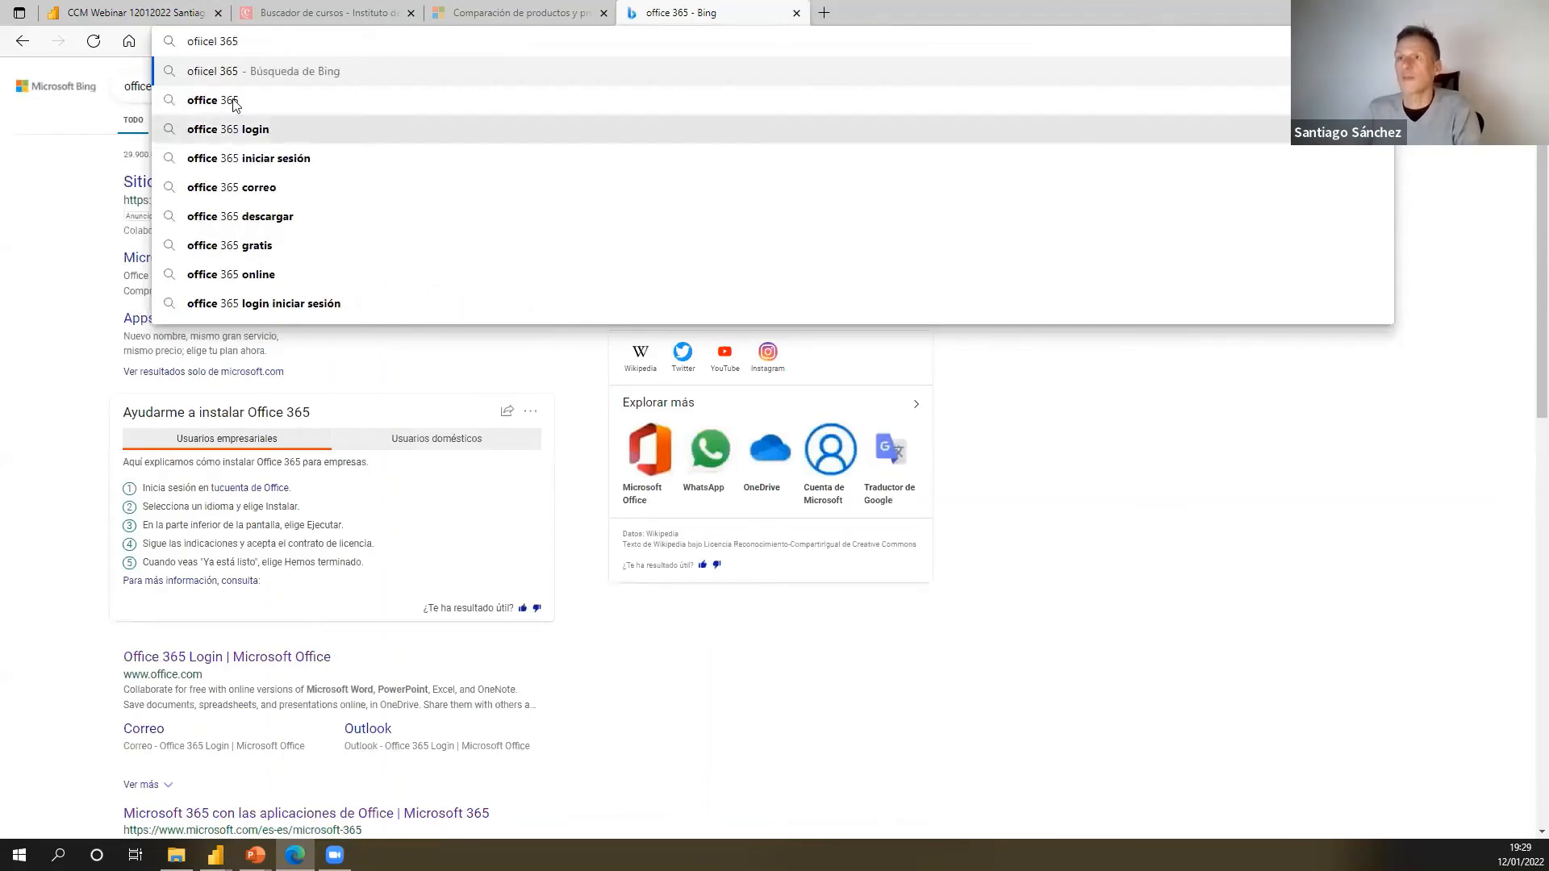
key(Down)
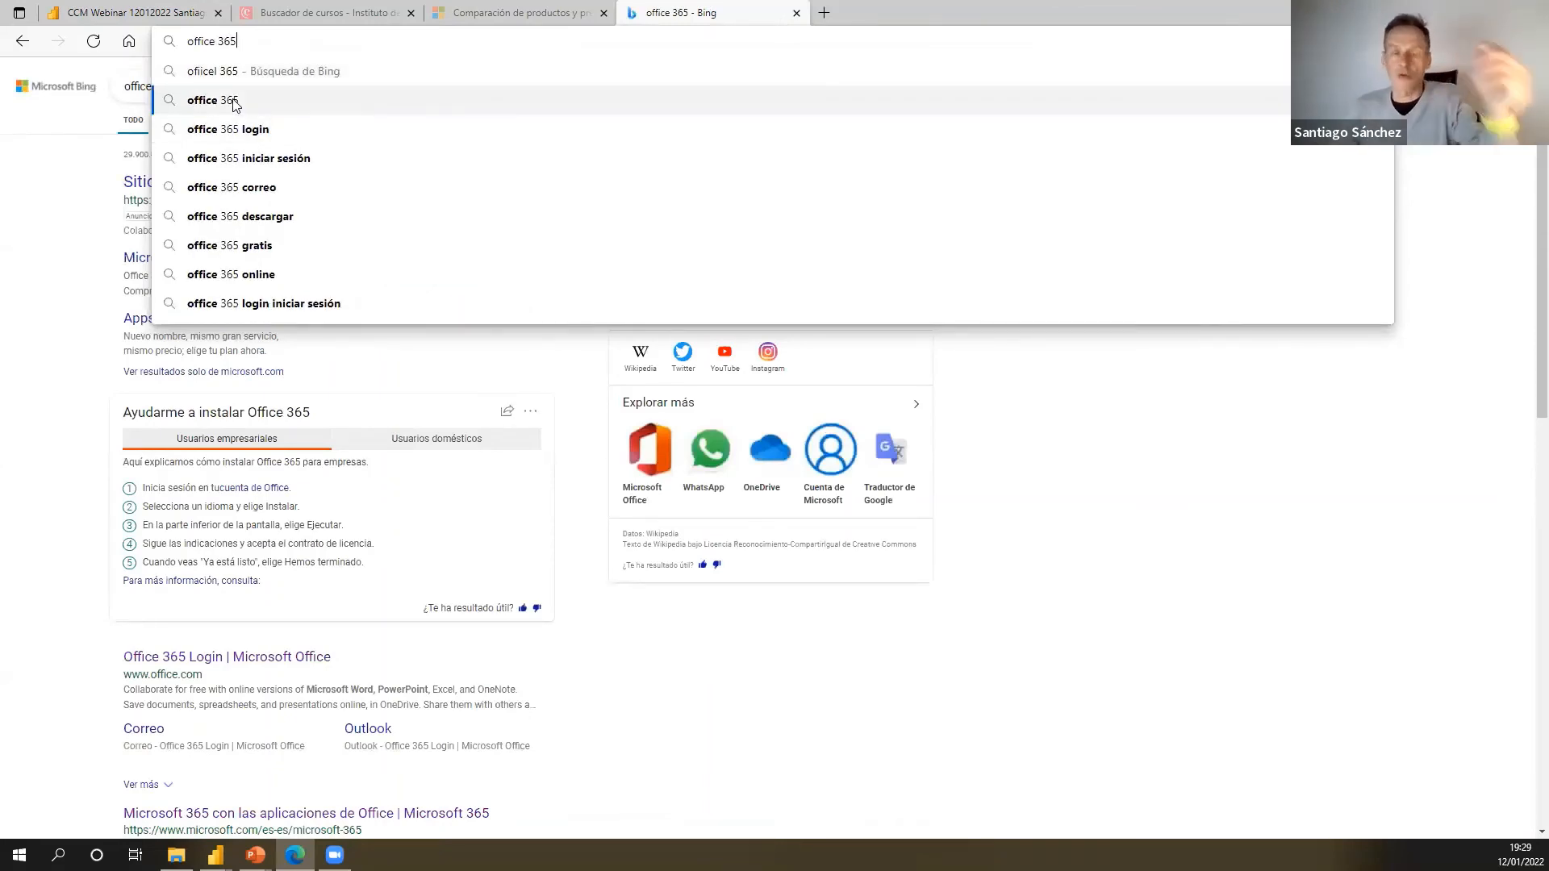
click(234, 102)
scroll(260, 414, down, 3)
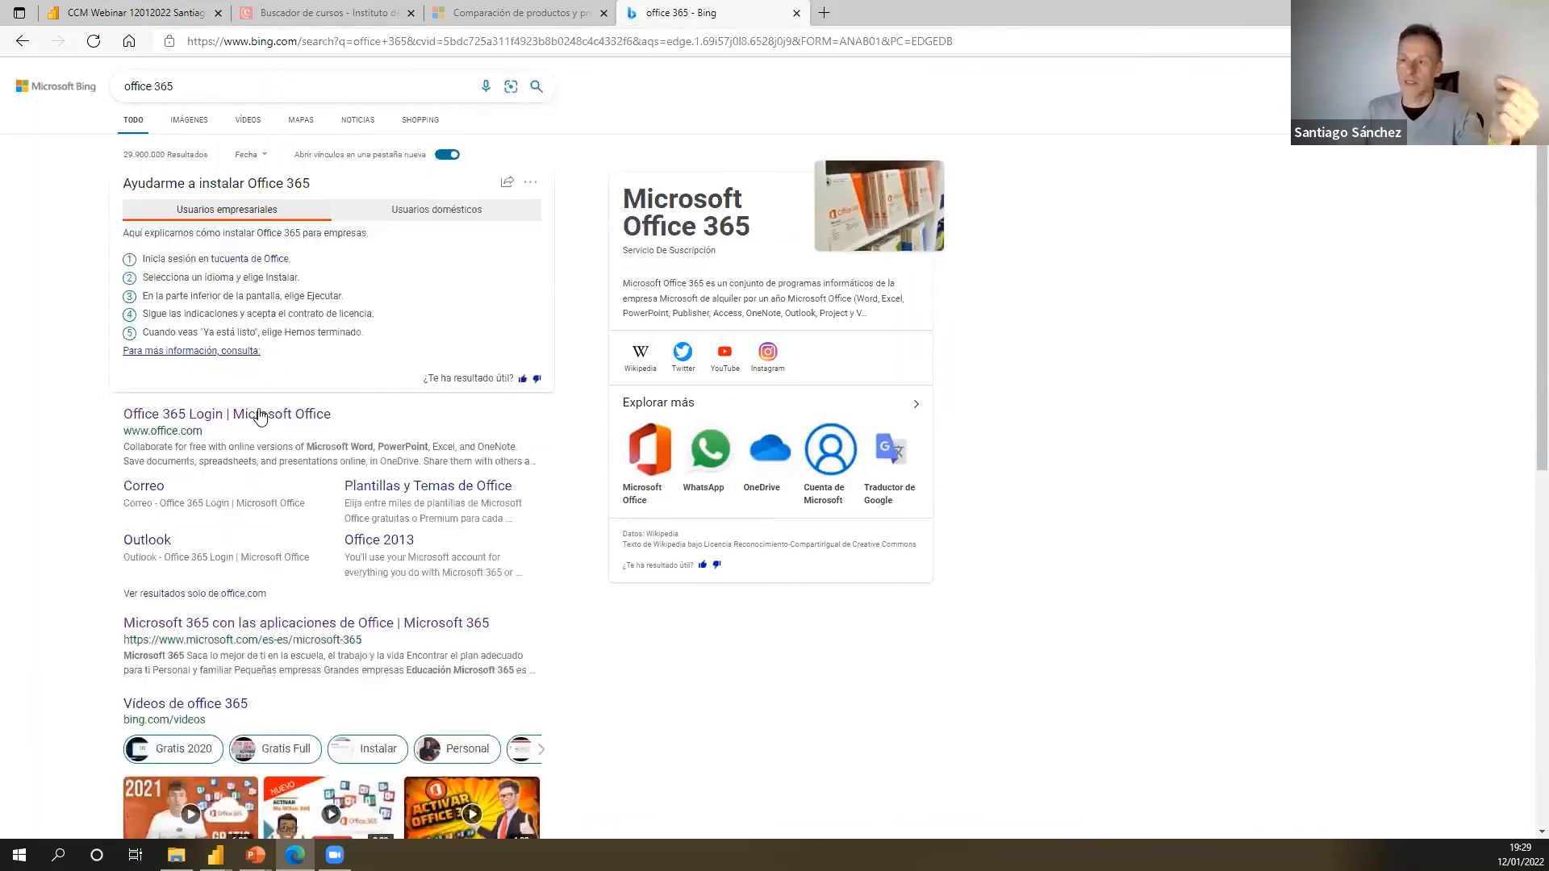
click(260, 415)
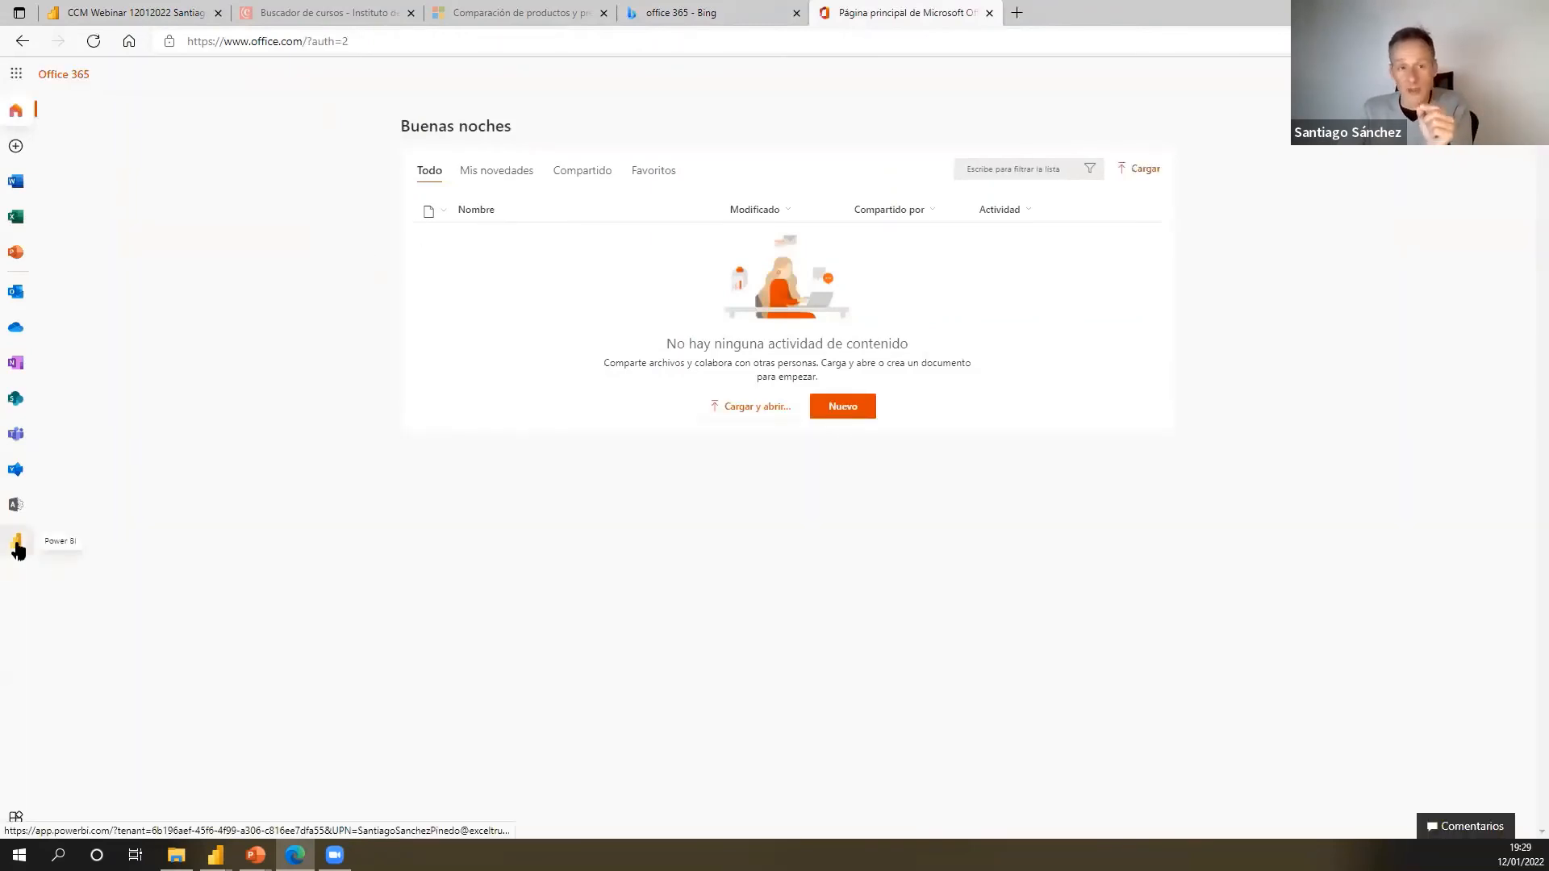
click(18, 551)
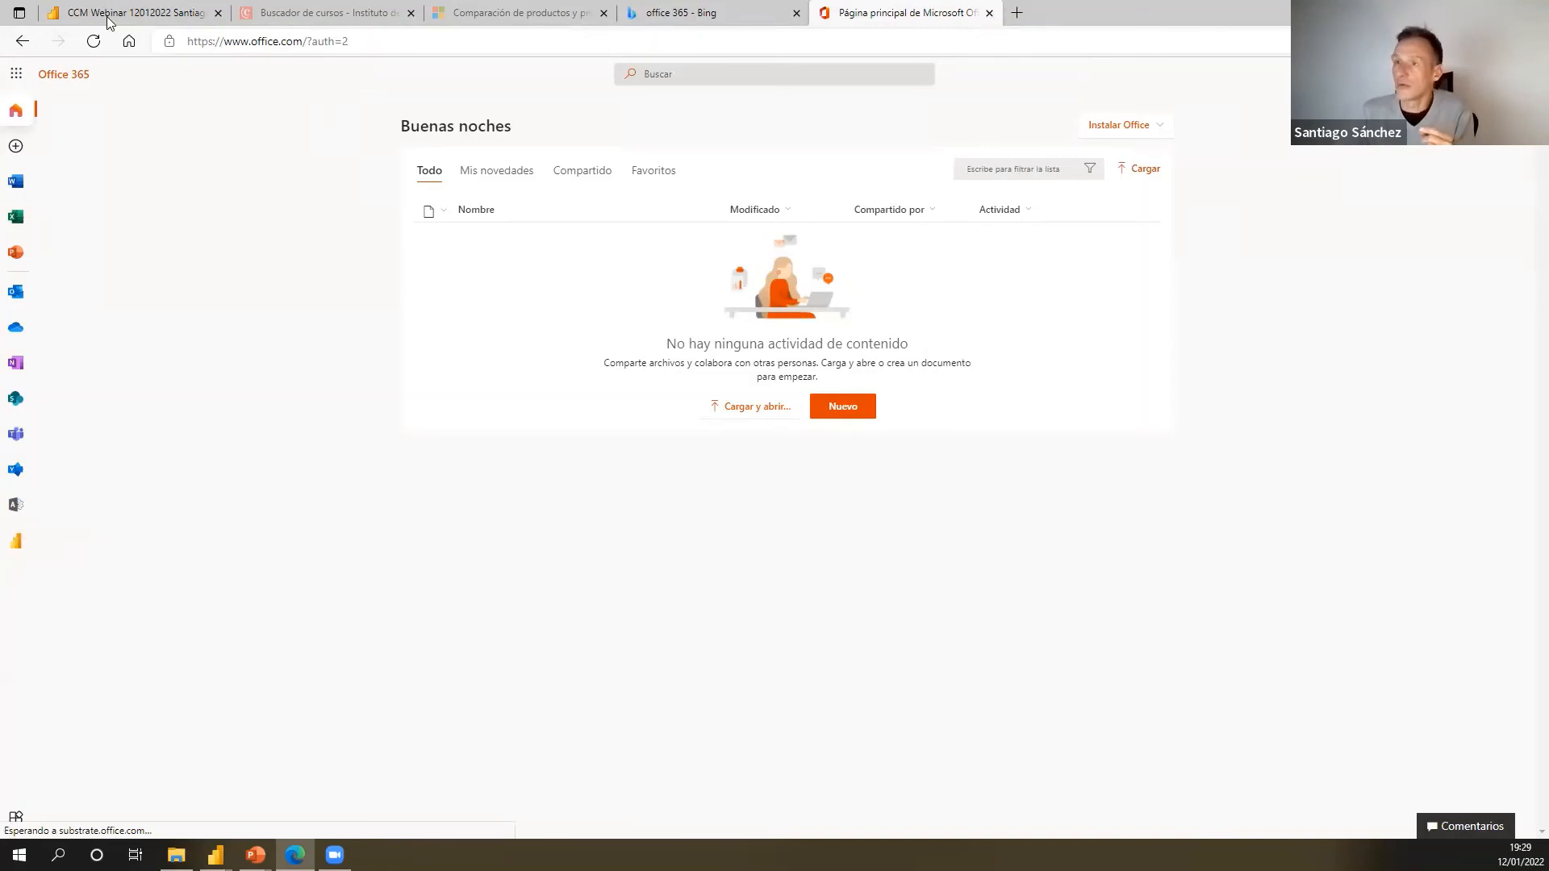
- Close the Office home page and open the CCM Webinar 12012022 report from the CCM Webinar ENE 2022 workspace
click(990, 13)
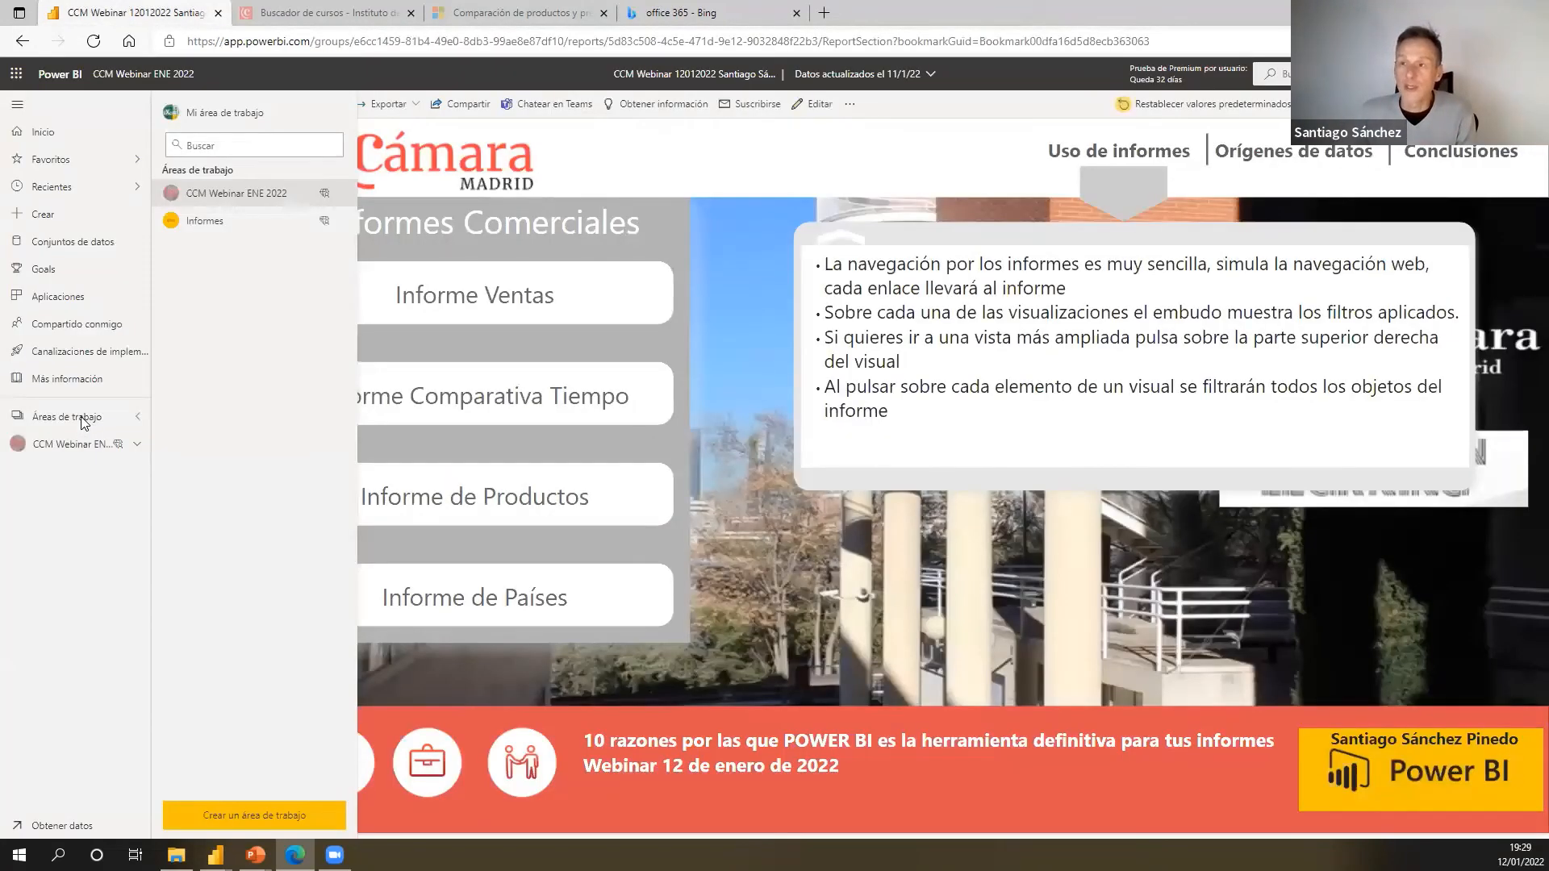
click(84, 421)
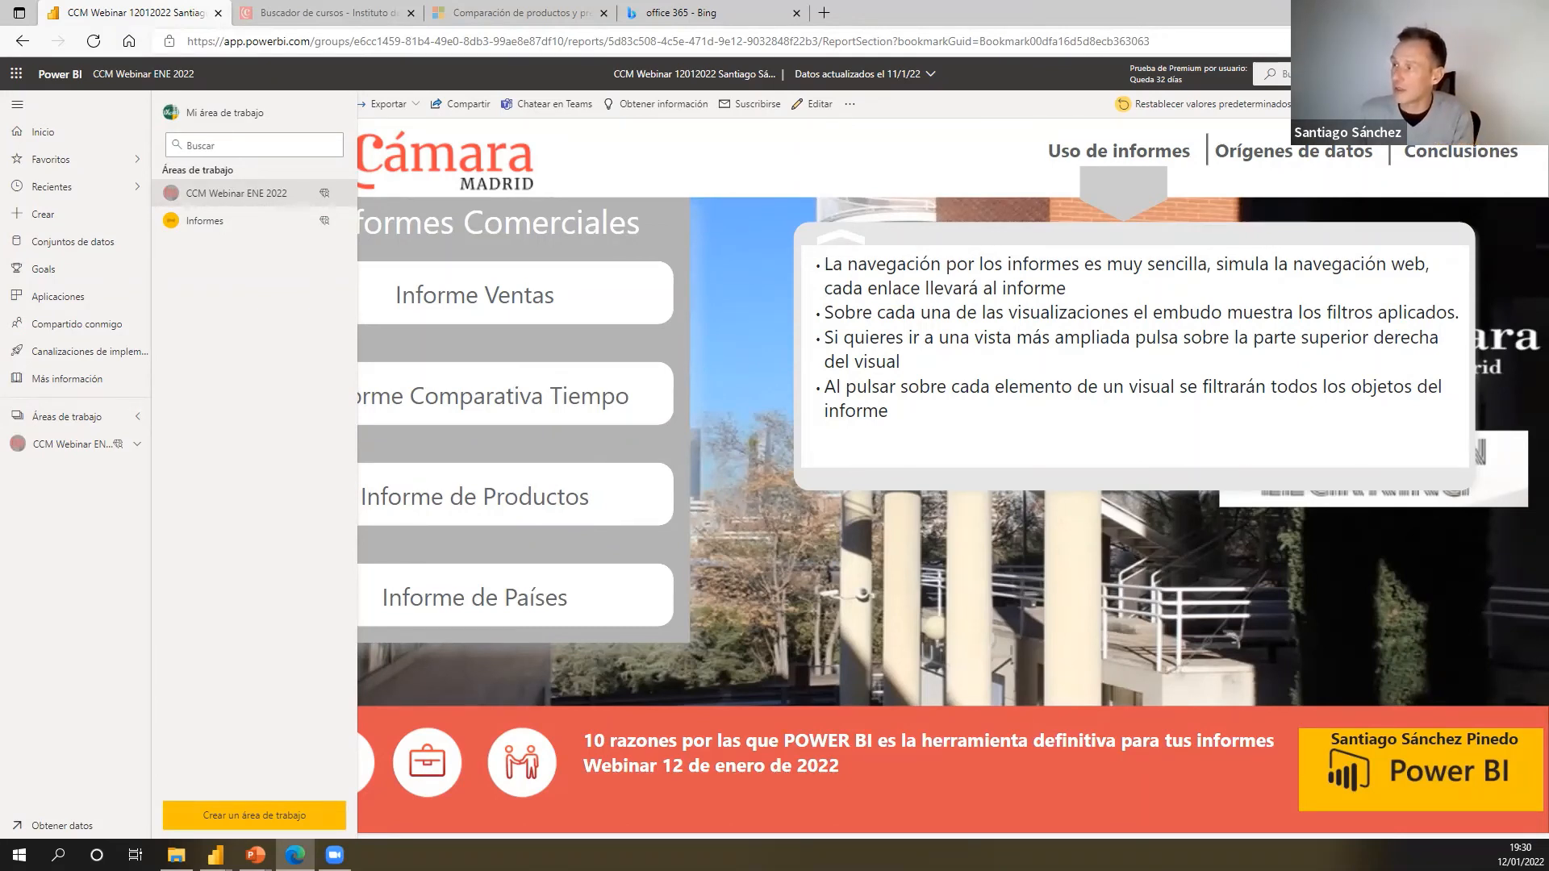
key(Escape)
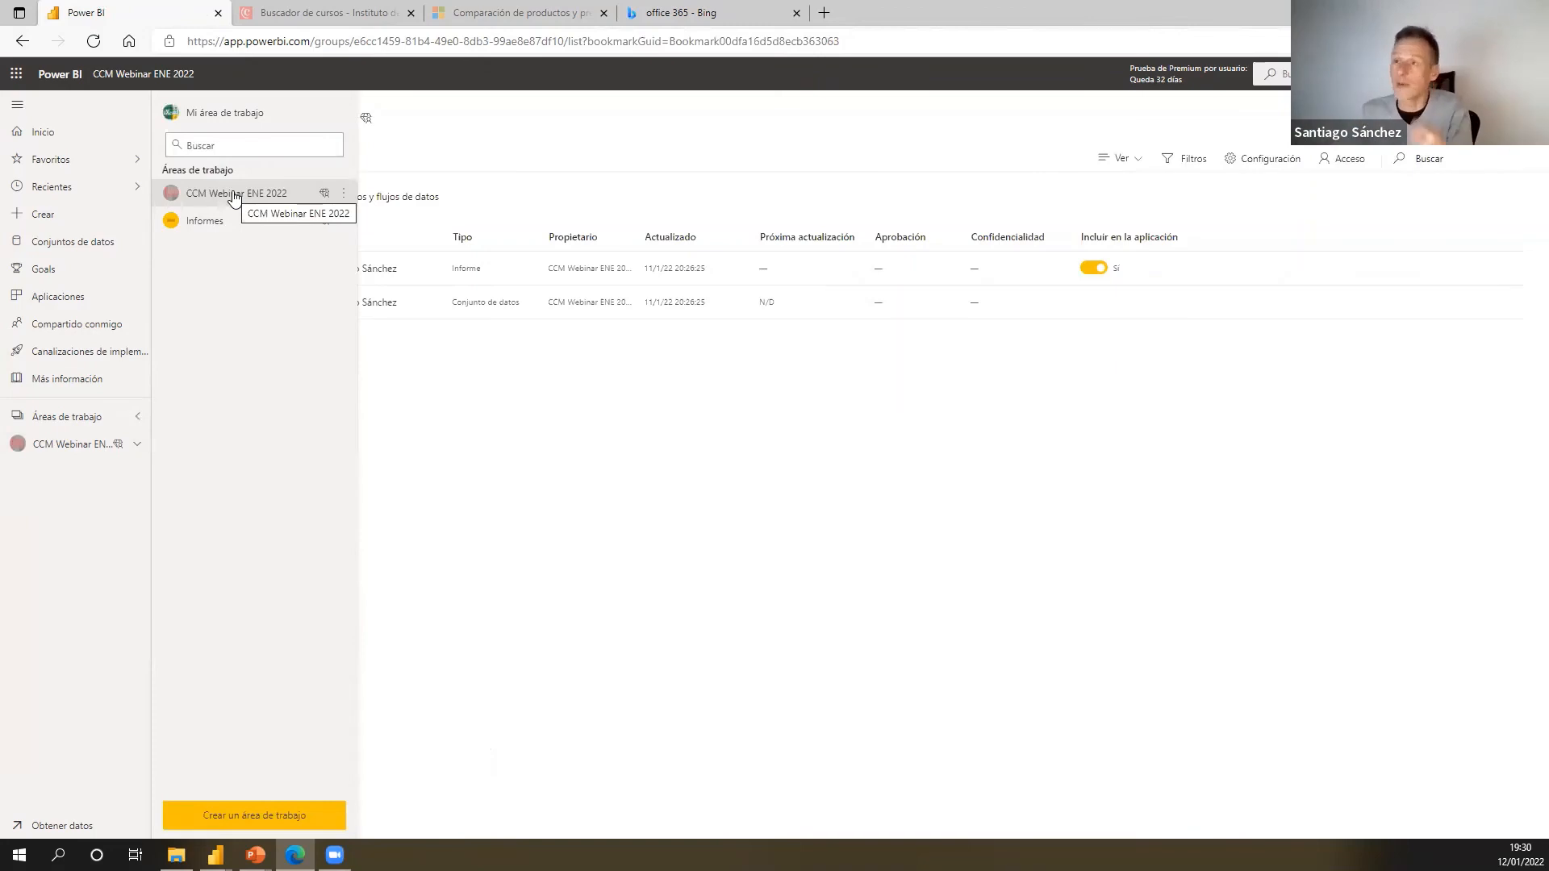
click(233, 197)
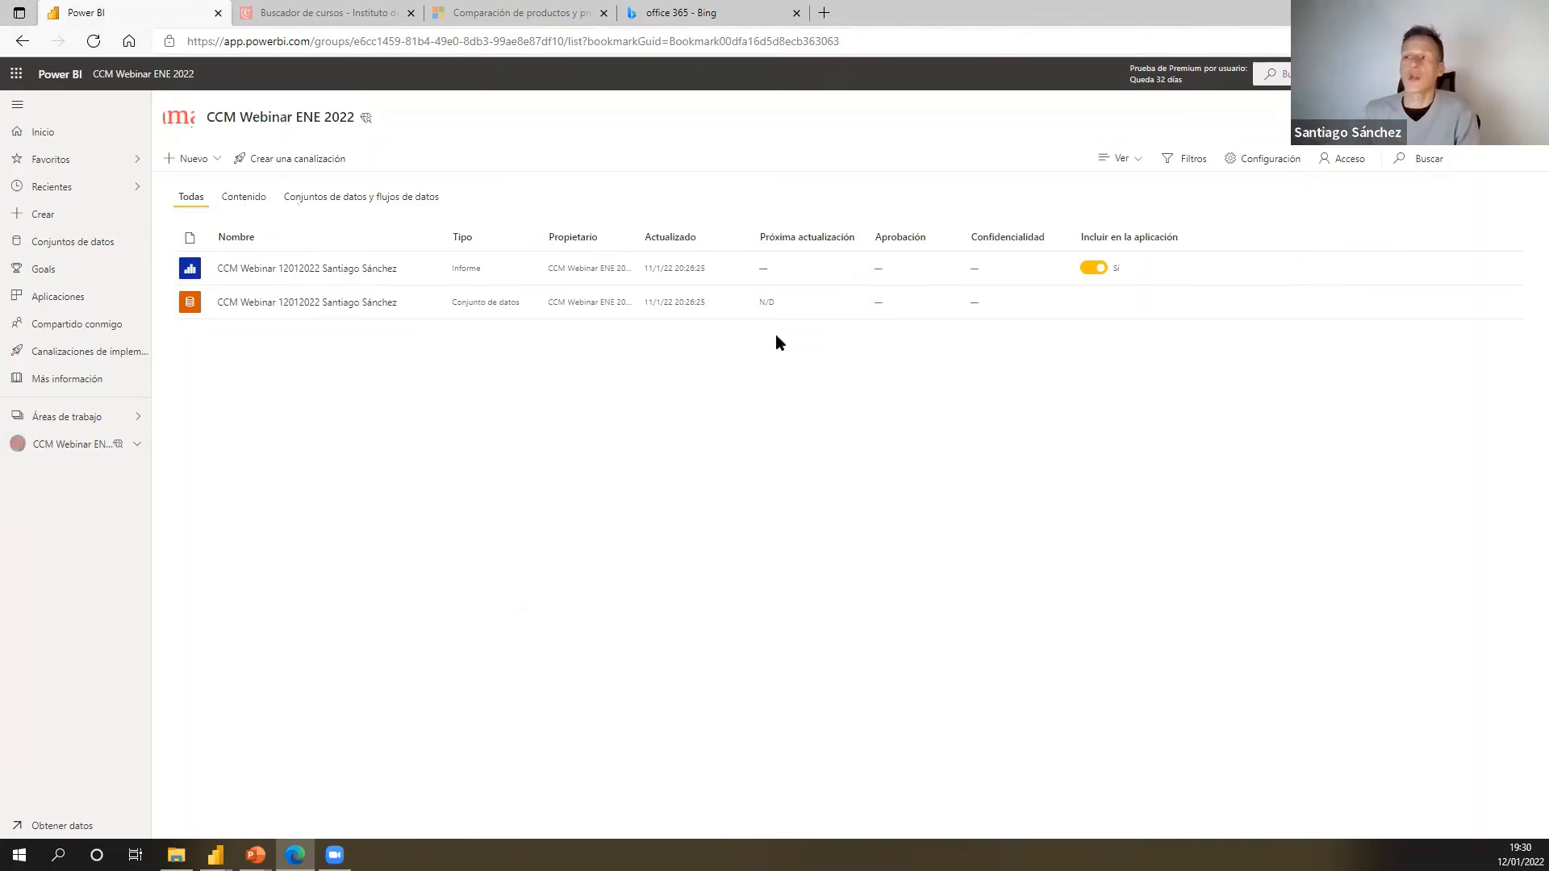
click(312, 273)
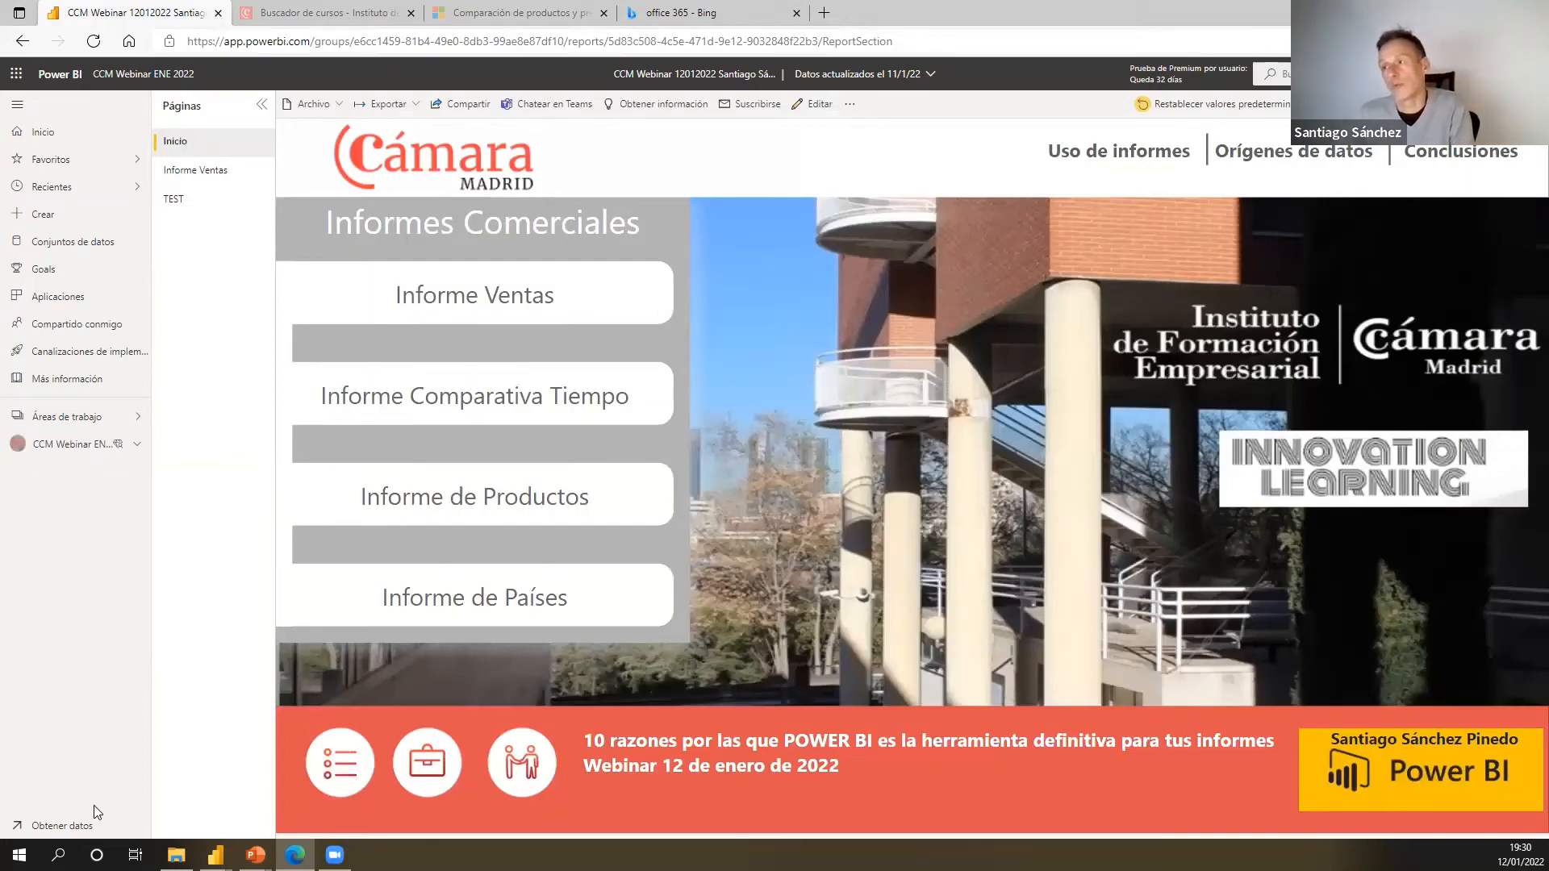
- Switch to Power BI Desktop and look through the report's Inicio and Informe Ventas pages
key(alt+Tab)
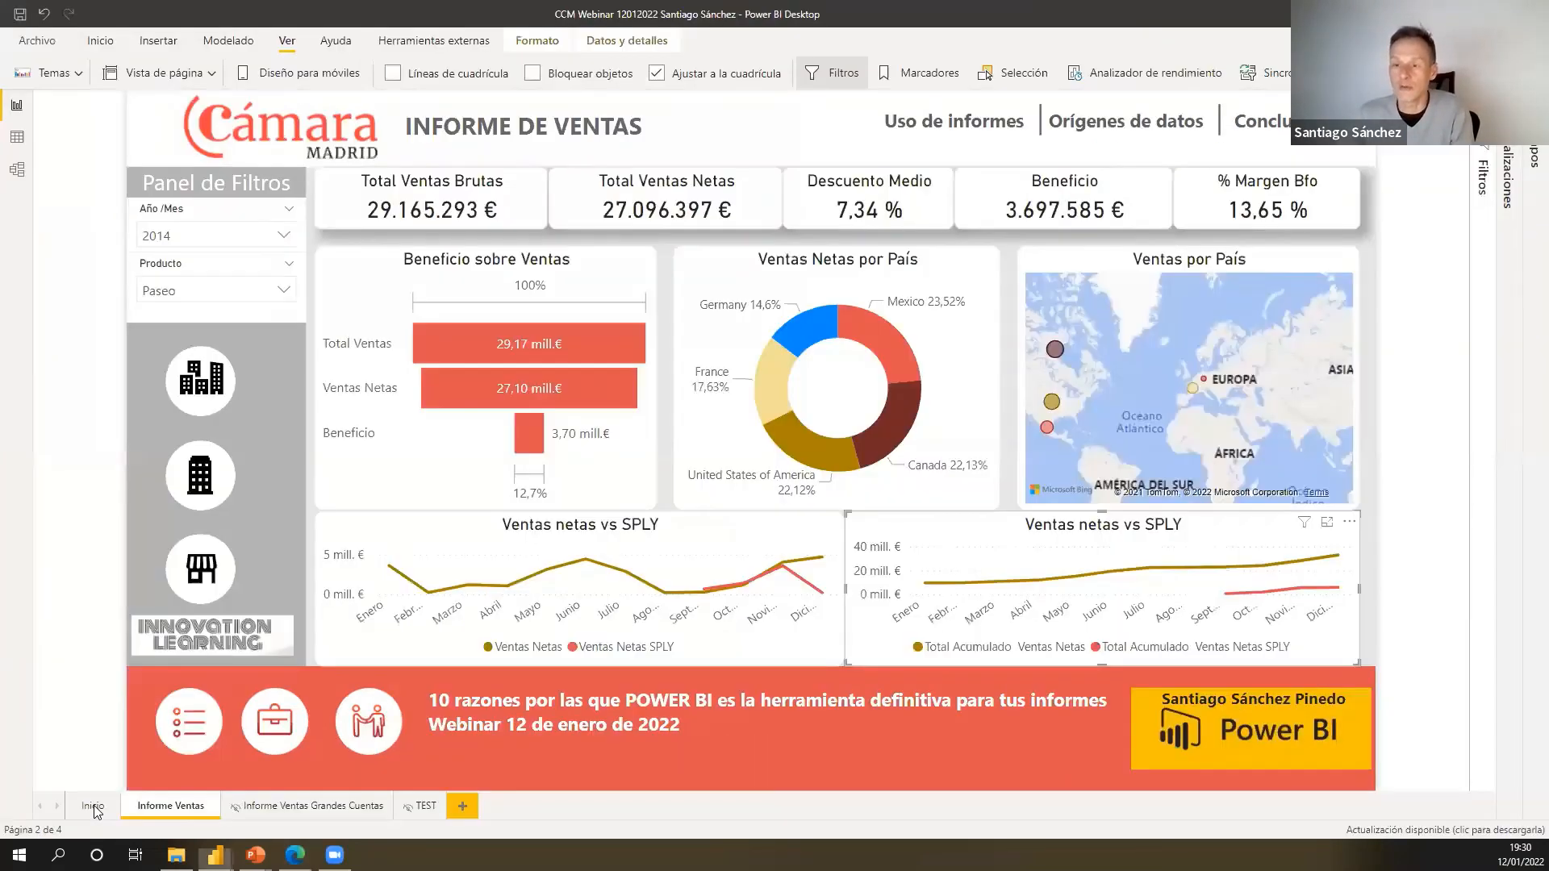
click(94, 806)
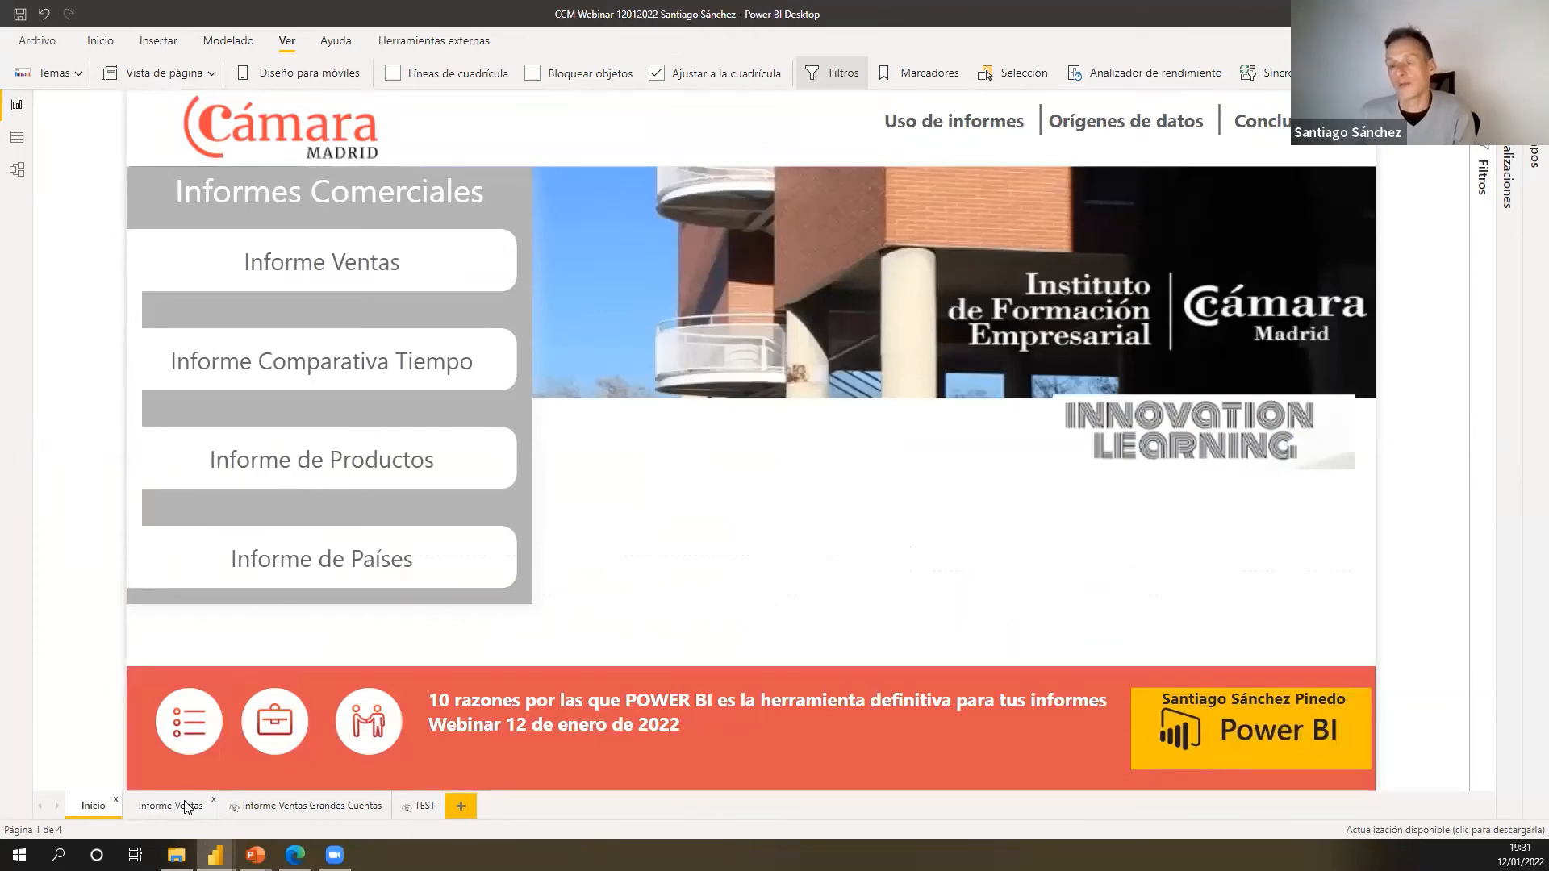
click(186, 806)
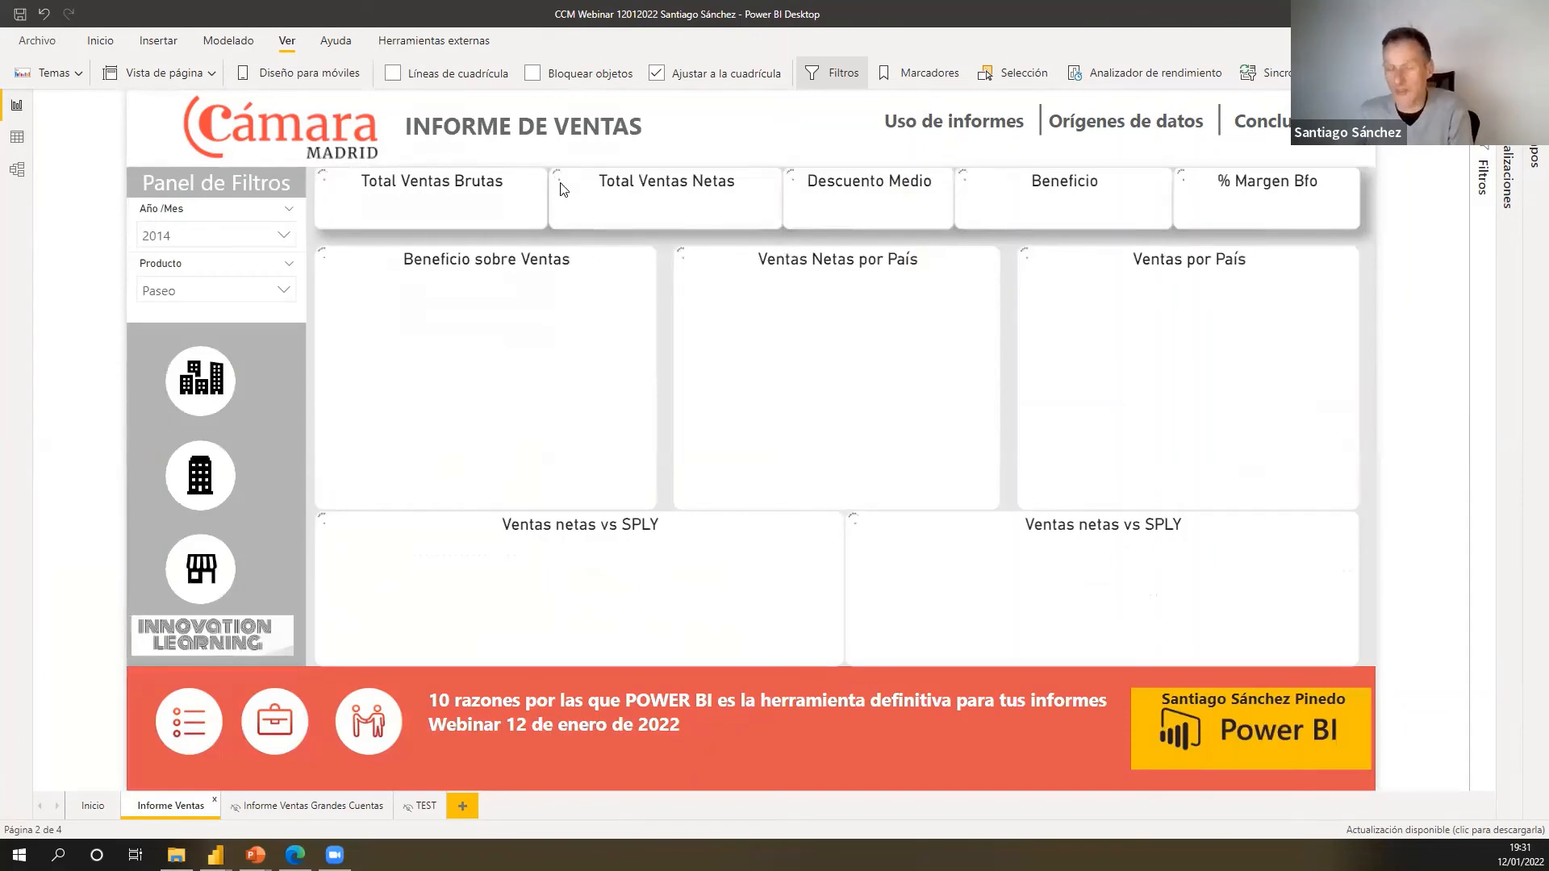
- Switch to the published report in the browser and display it in full screen
key(alt+Tab)
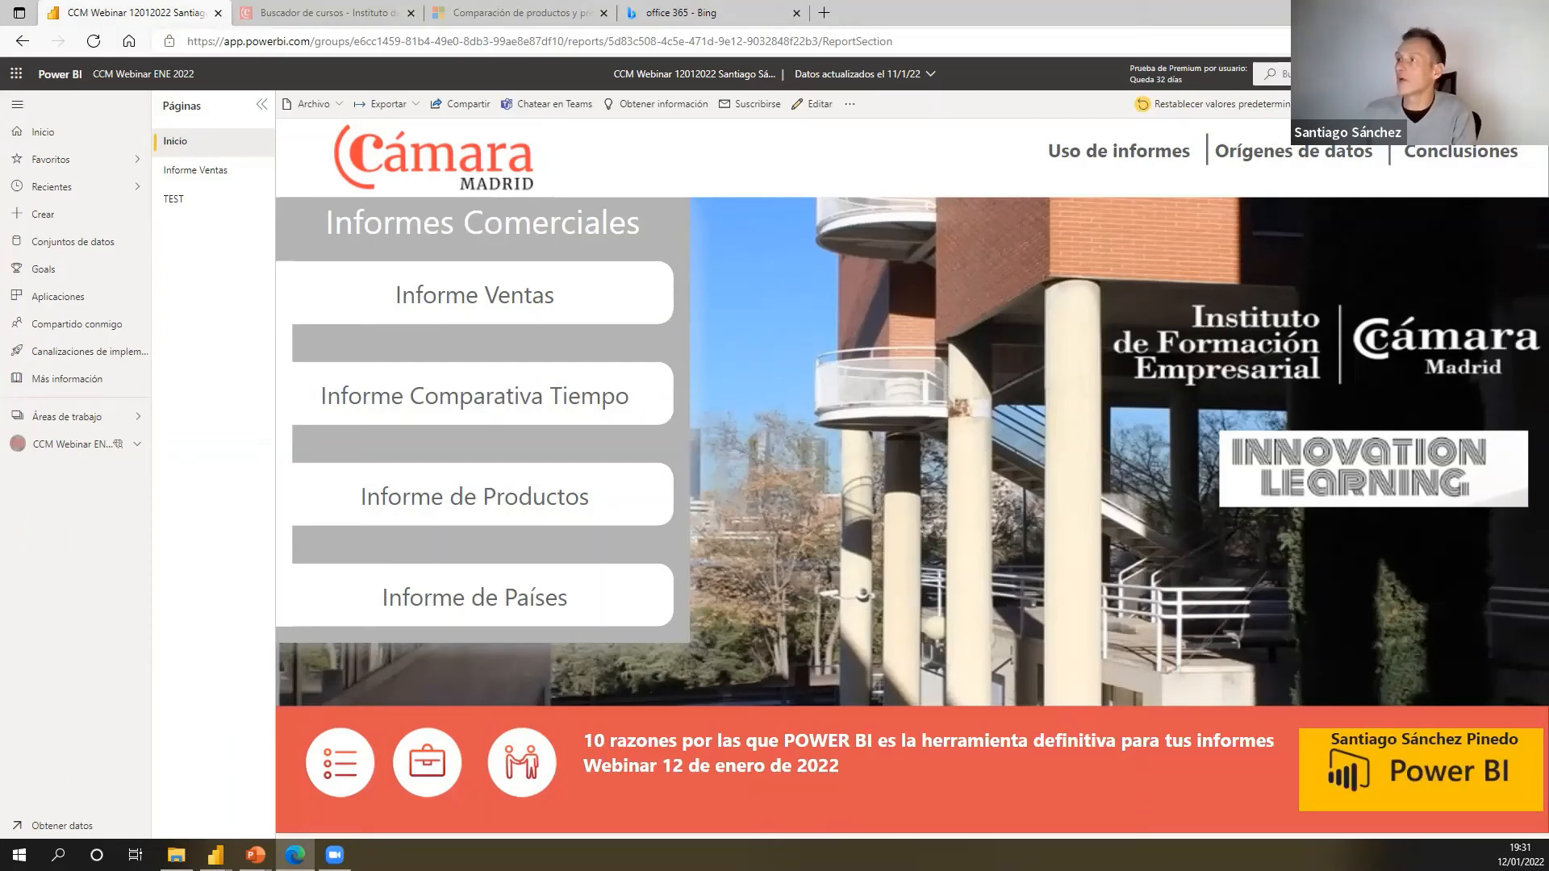
click(1363, 103)
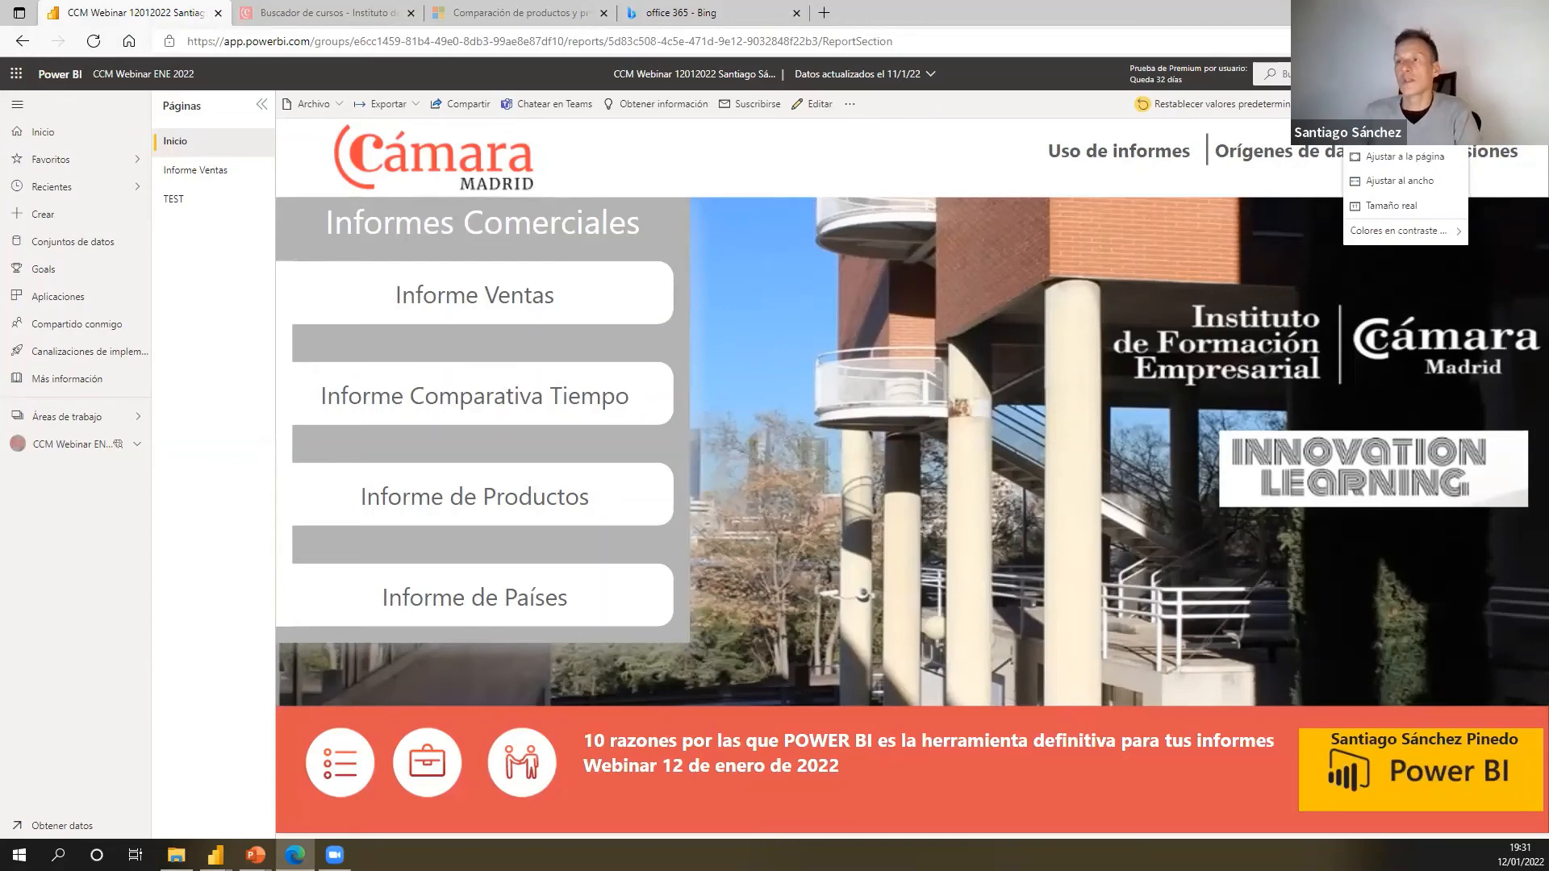
key(F11)
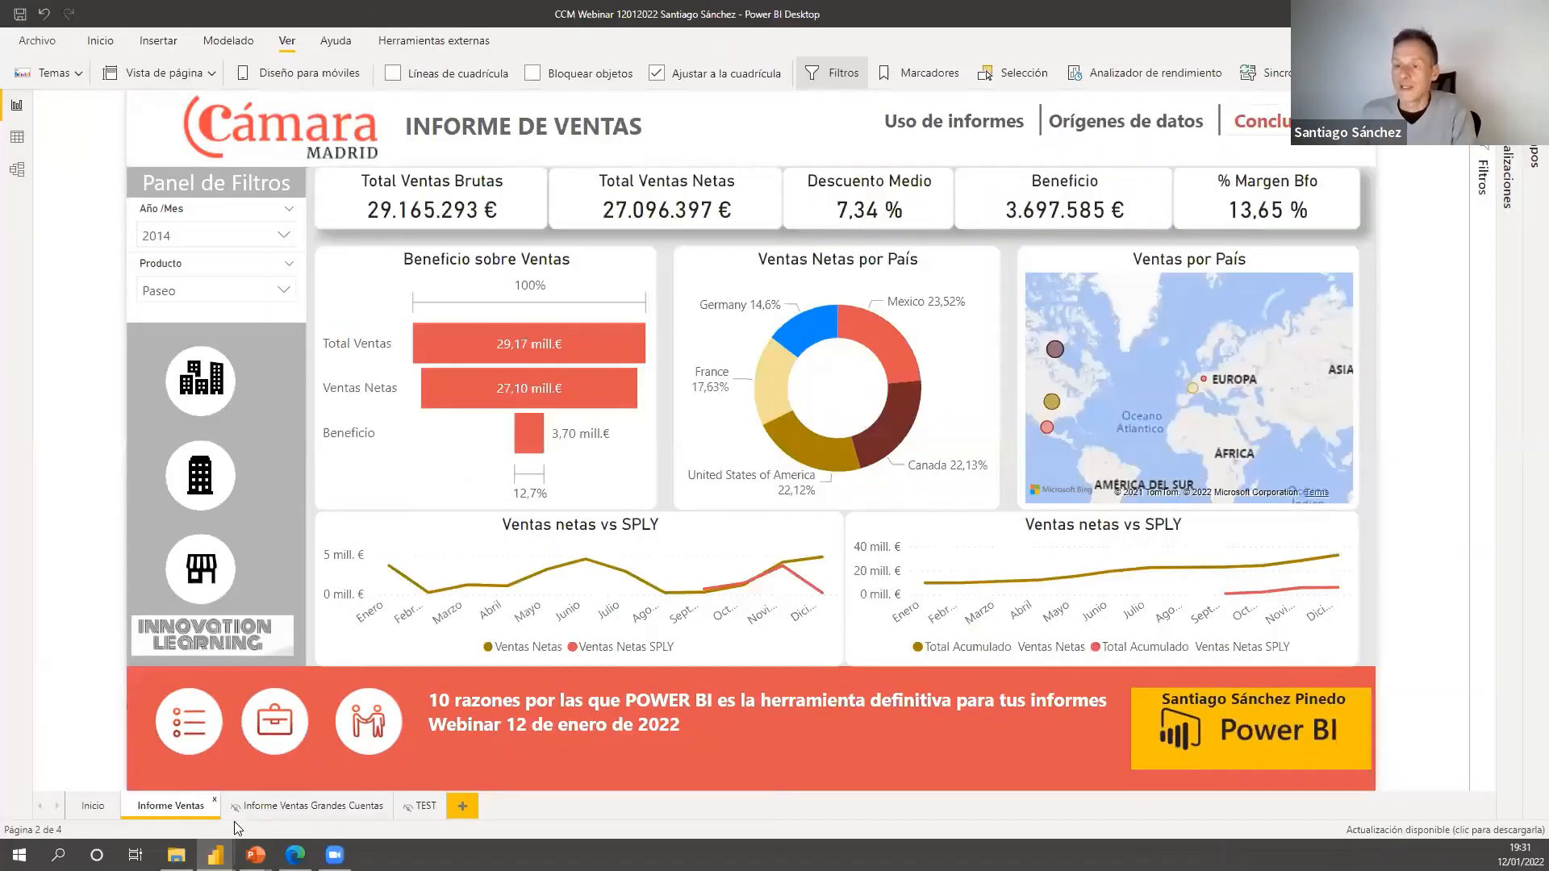
- View the 7º RAZÓN slide in the PowerPoint slideshow, and return to the published report in the browser, leaving full screen
mouse_move(255, 855)
click(343, 788)
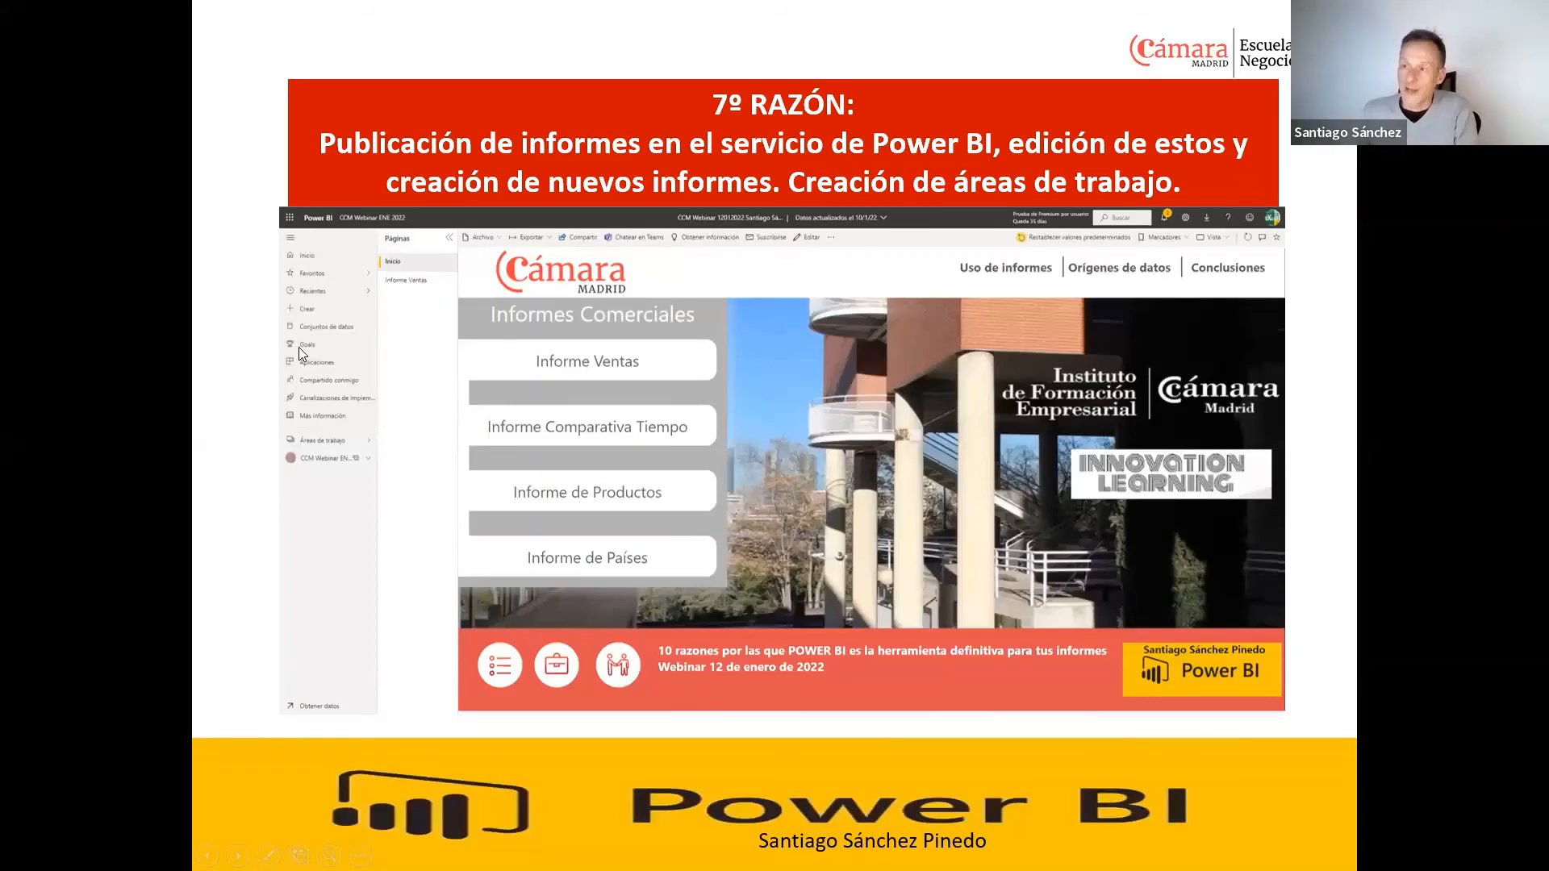
key(alt+Tab)
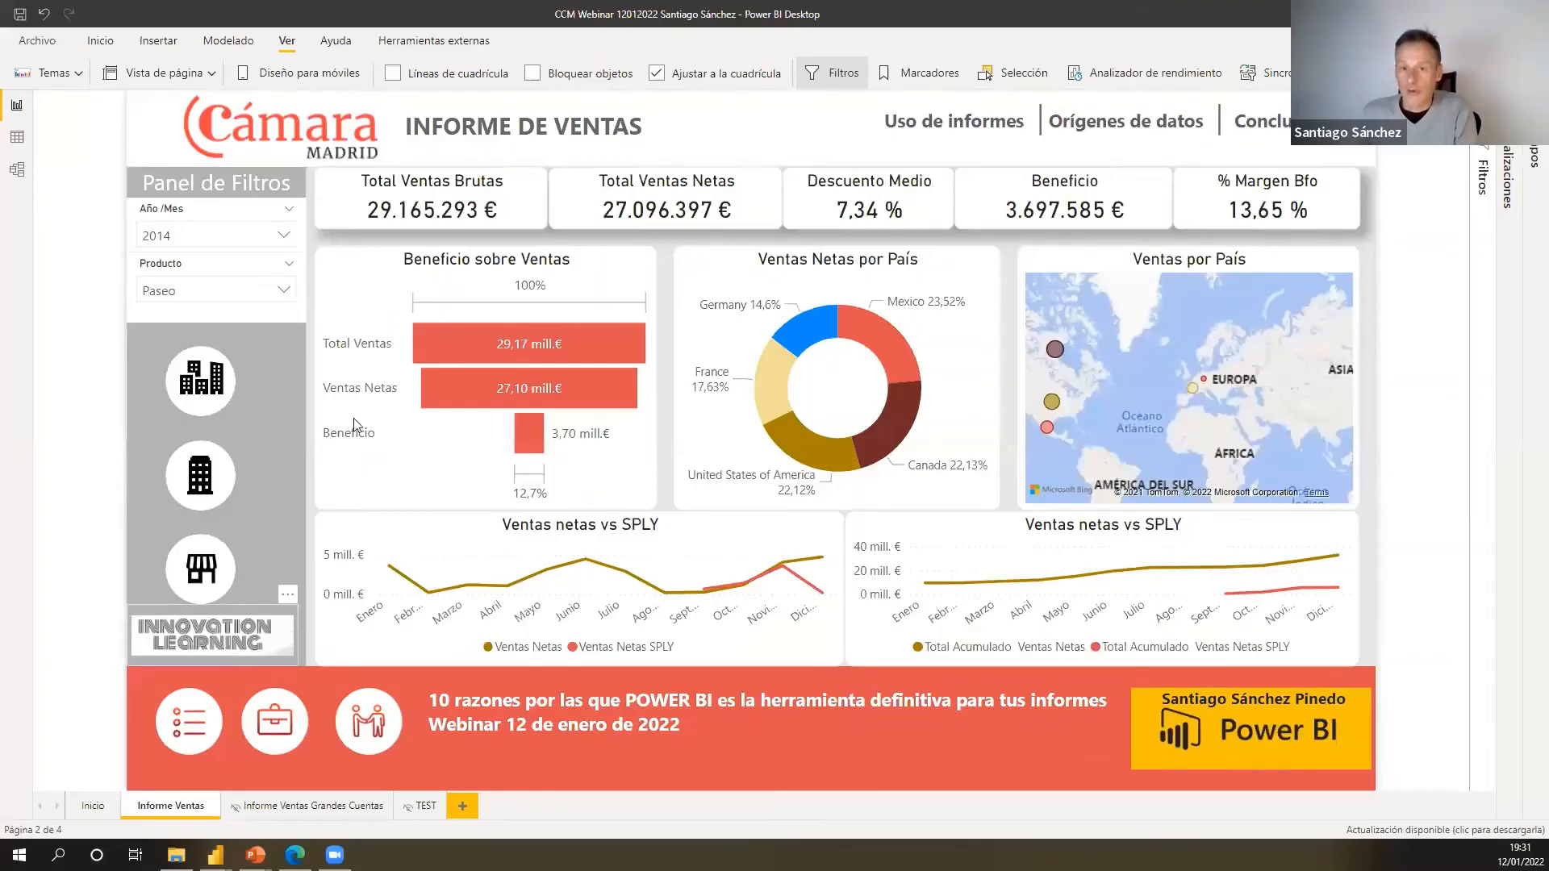
key(alt+Tab)
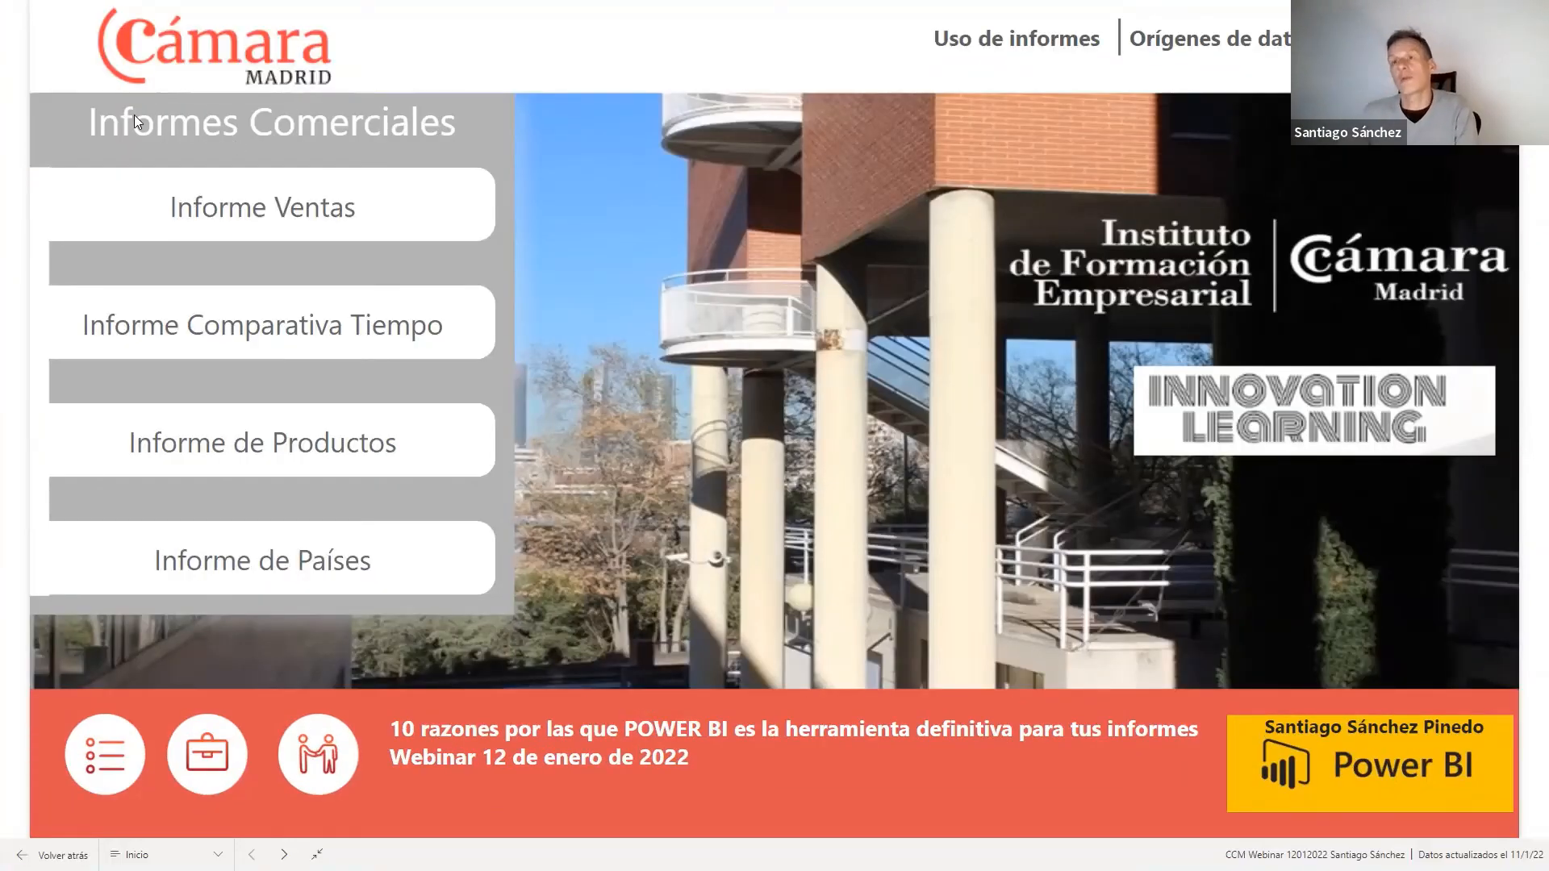
key(Escape)
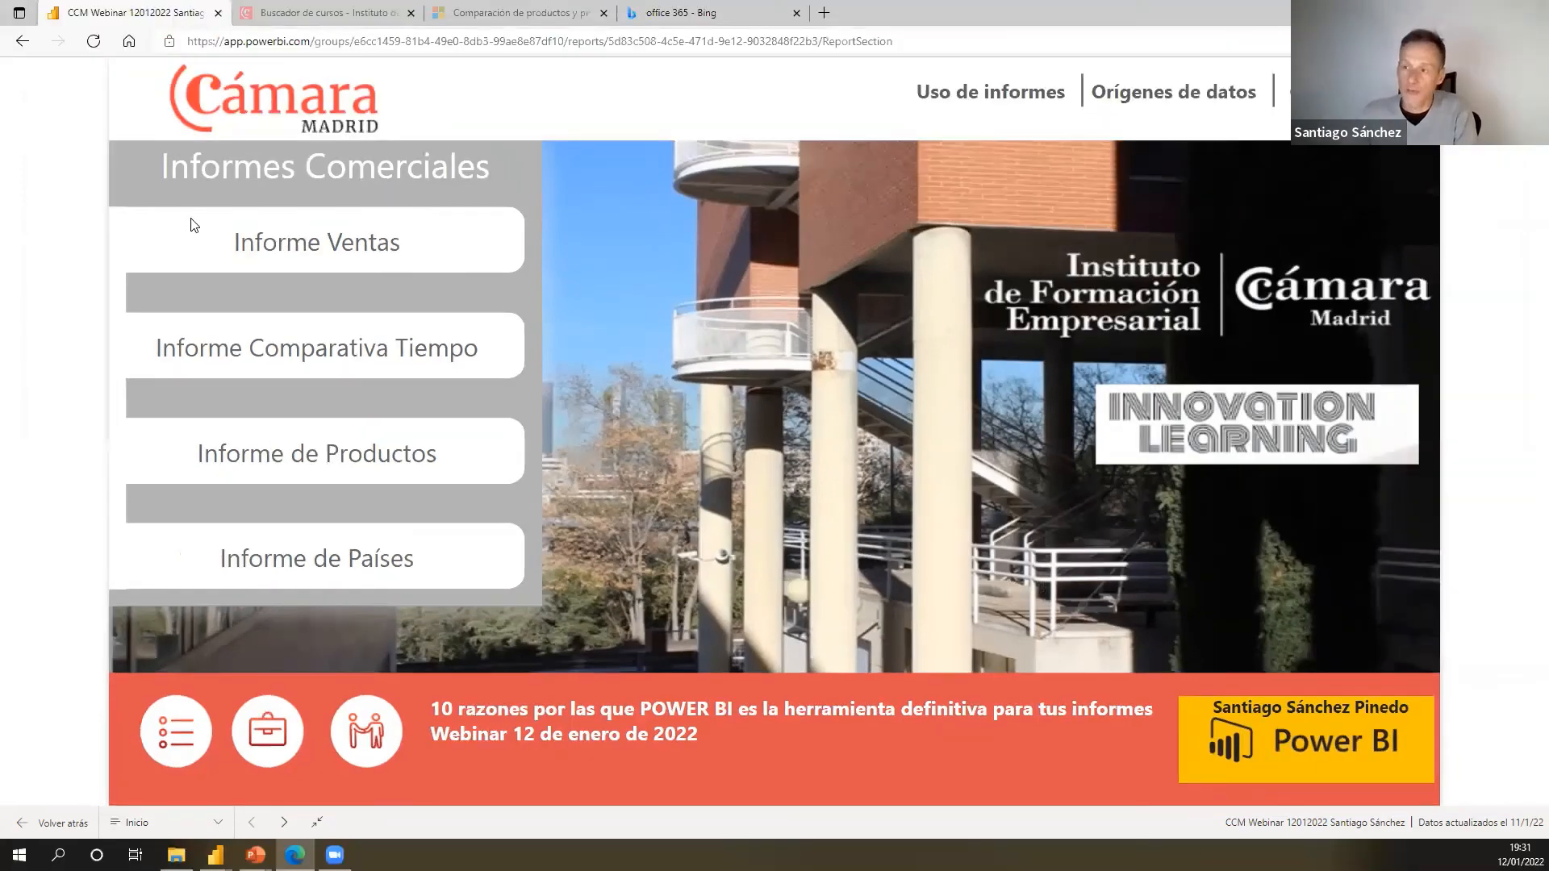
key(Escape)
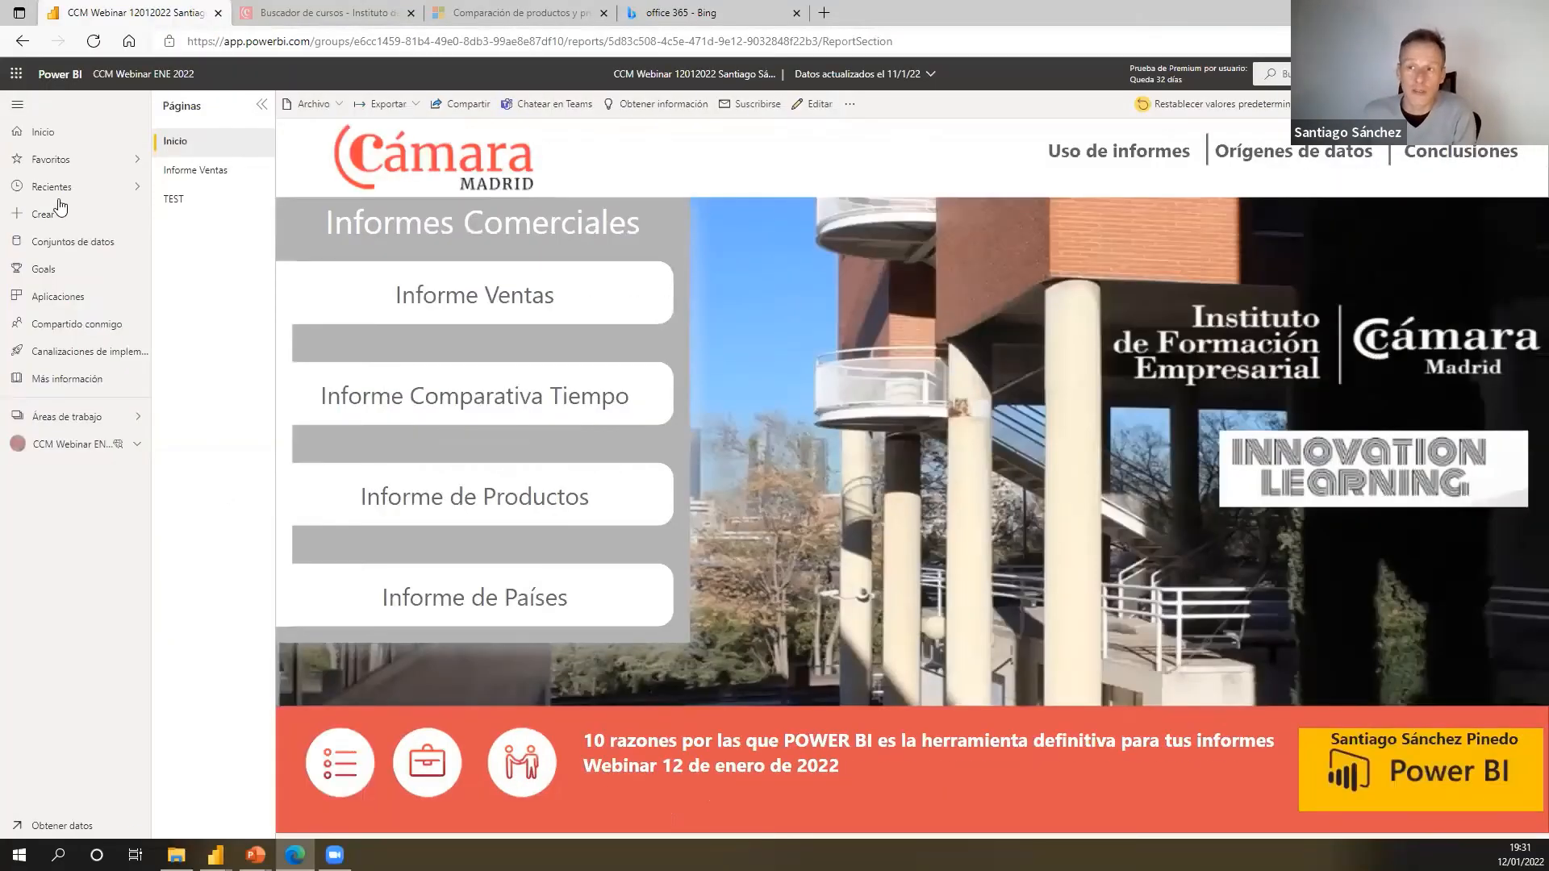
- Look at the reports under Compartido conmigo and return to the CCM Webinar ENE 2022 workspace contents
click(78, 327)
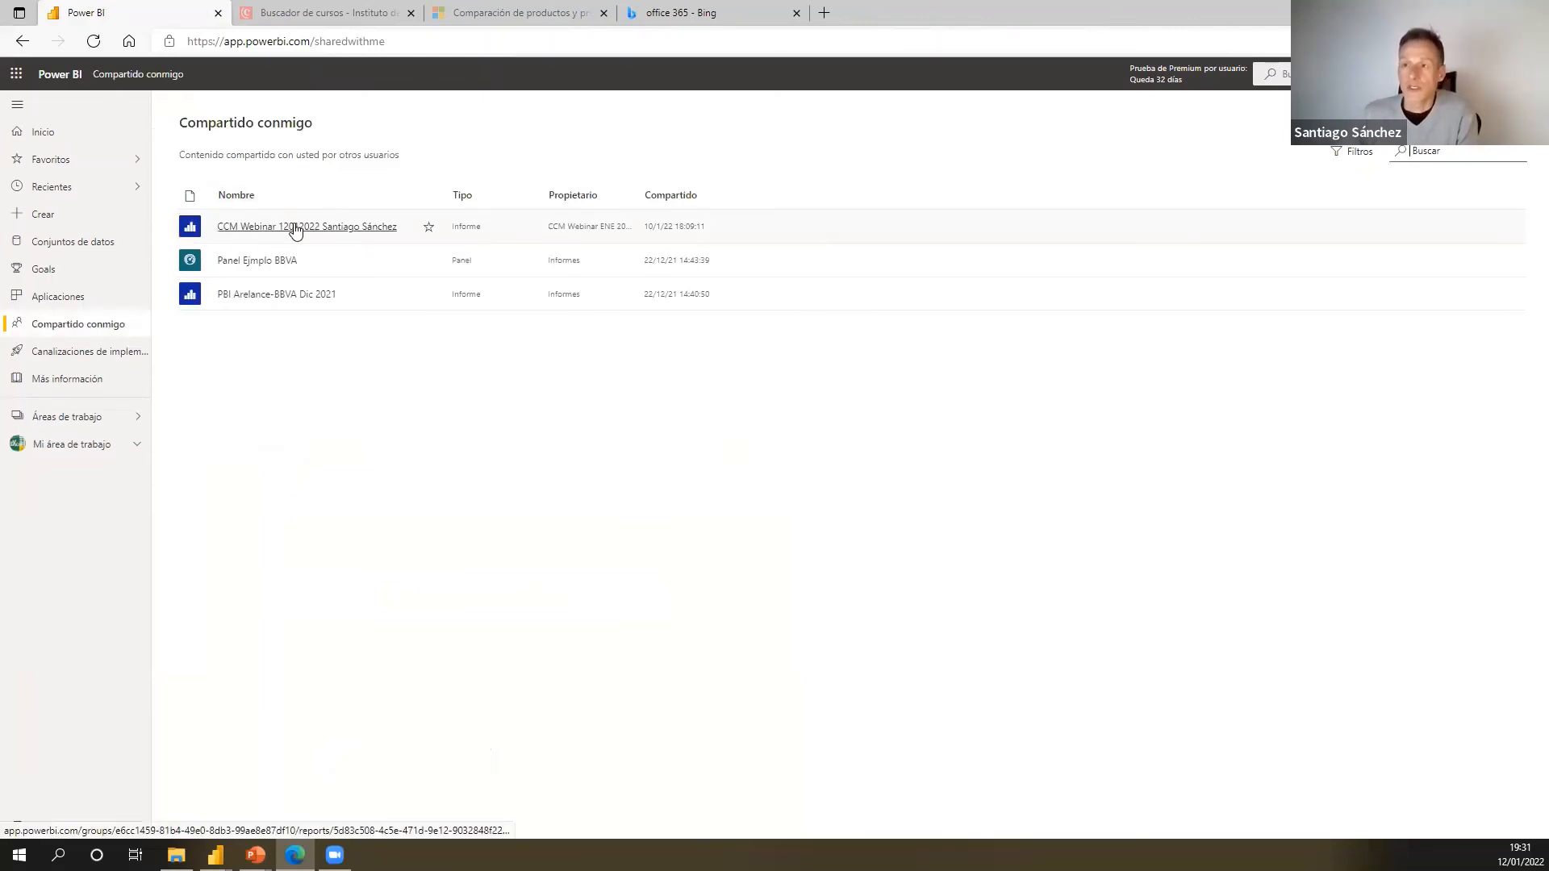
click(296, 229)
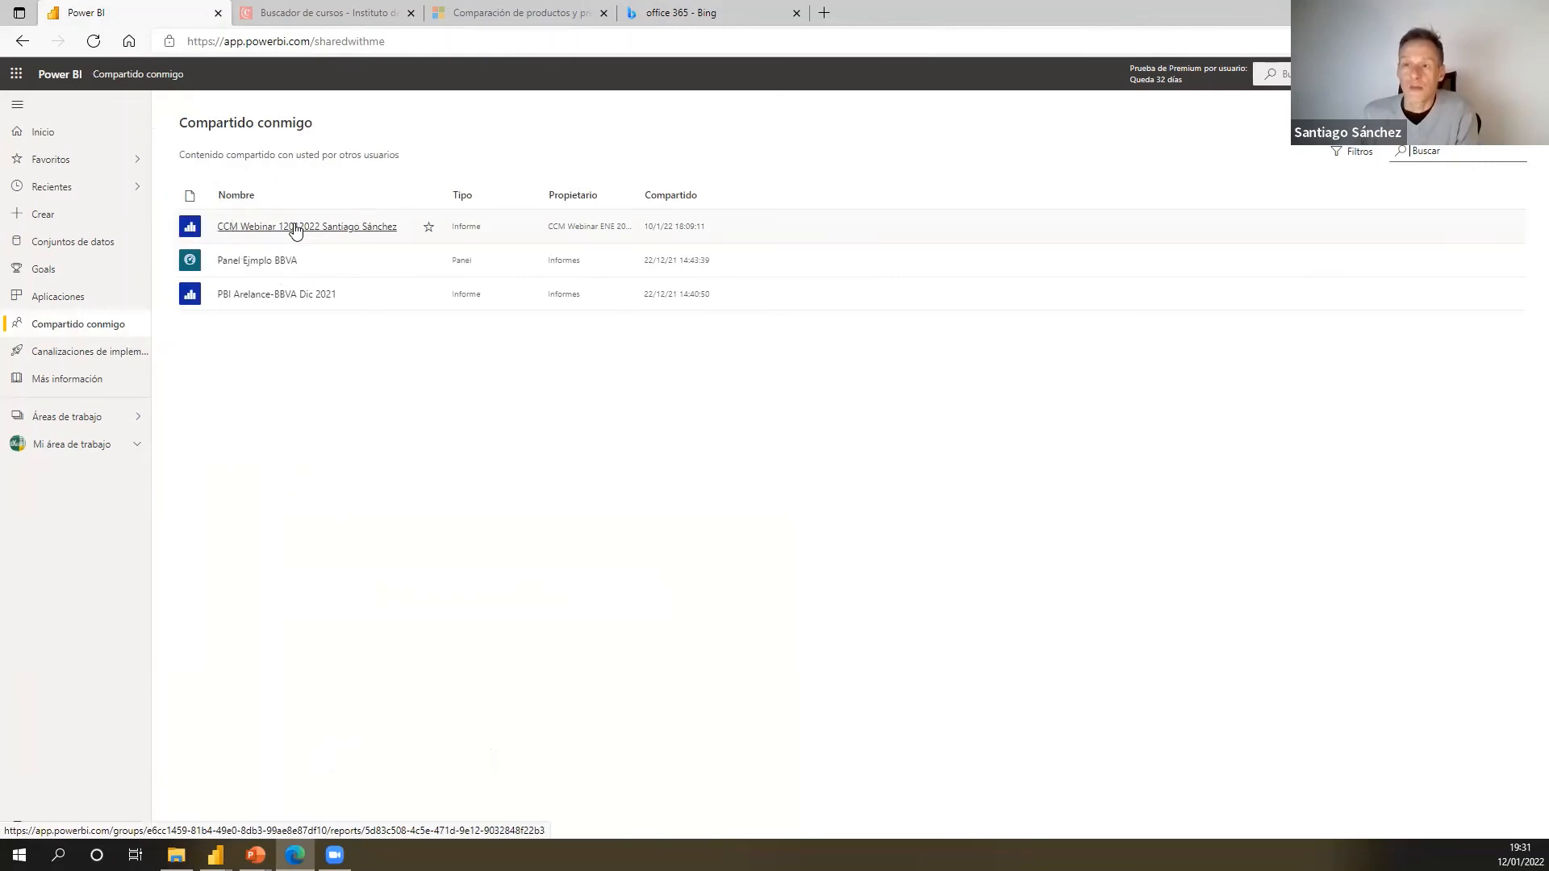
click(94, 417)
click(242, 194)
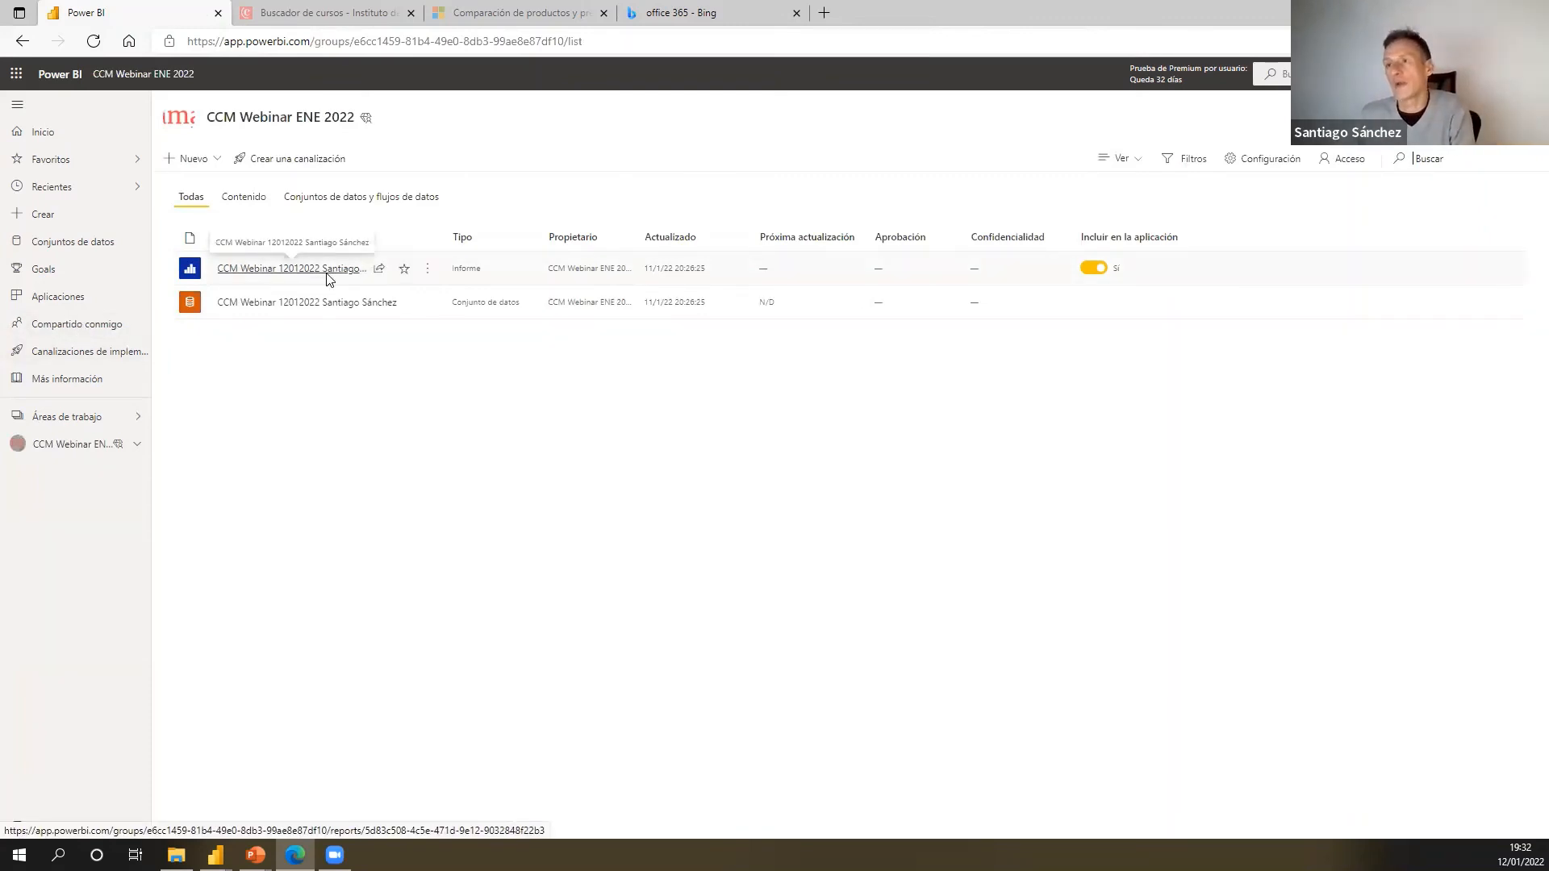
- Show the 8º RAZÓN slide on tablet and mobile views, and switch to the report's Inicio page in Power BI Desktop
key(alt+Tab)
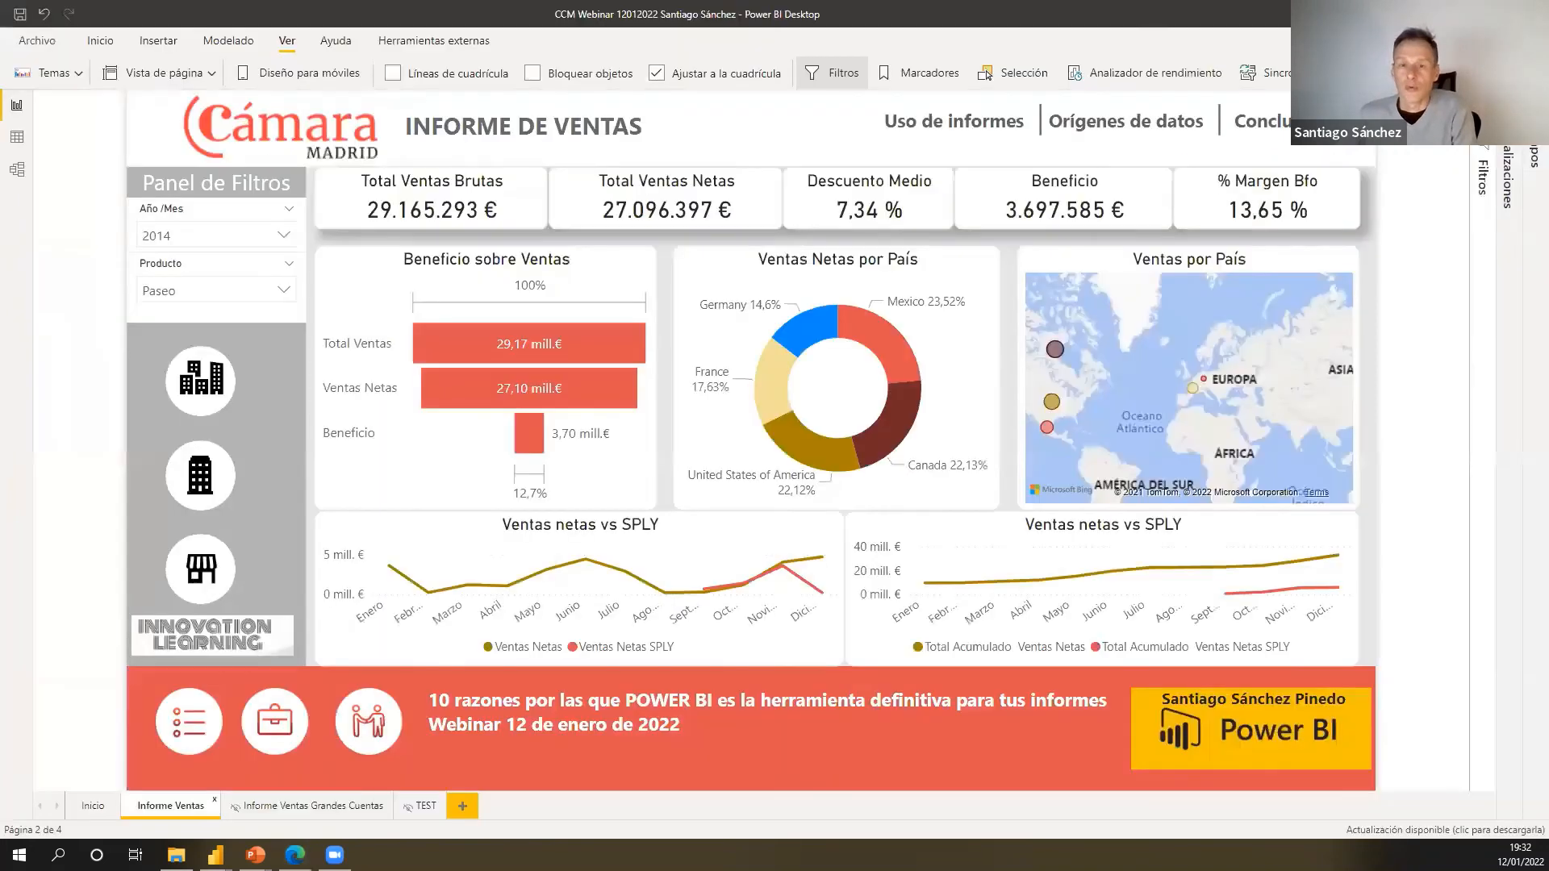
key(alt+Tab)
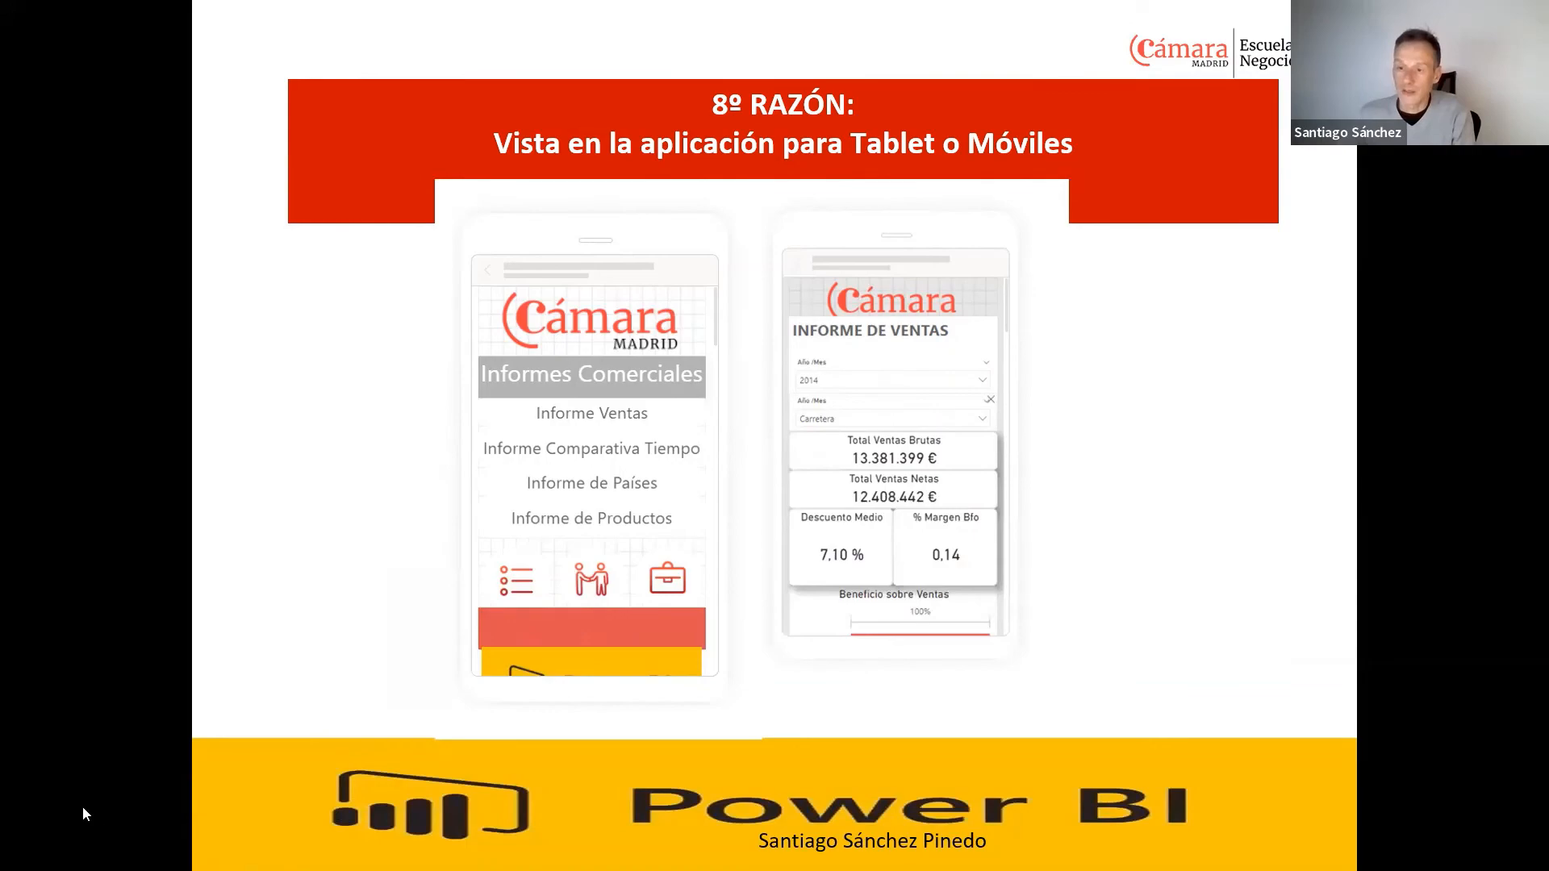
key(alt+Tab)
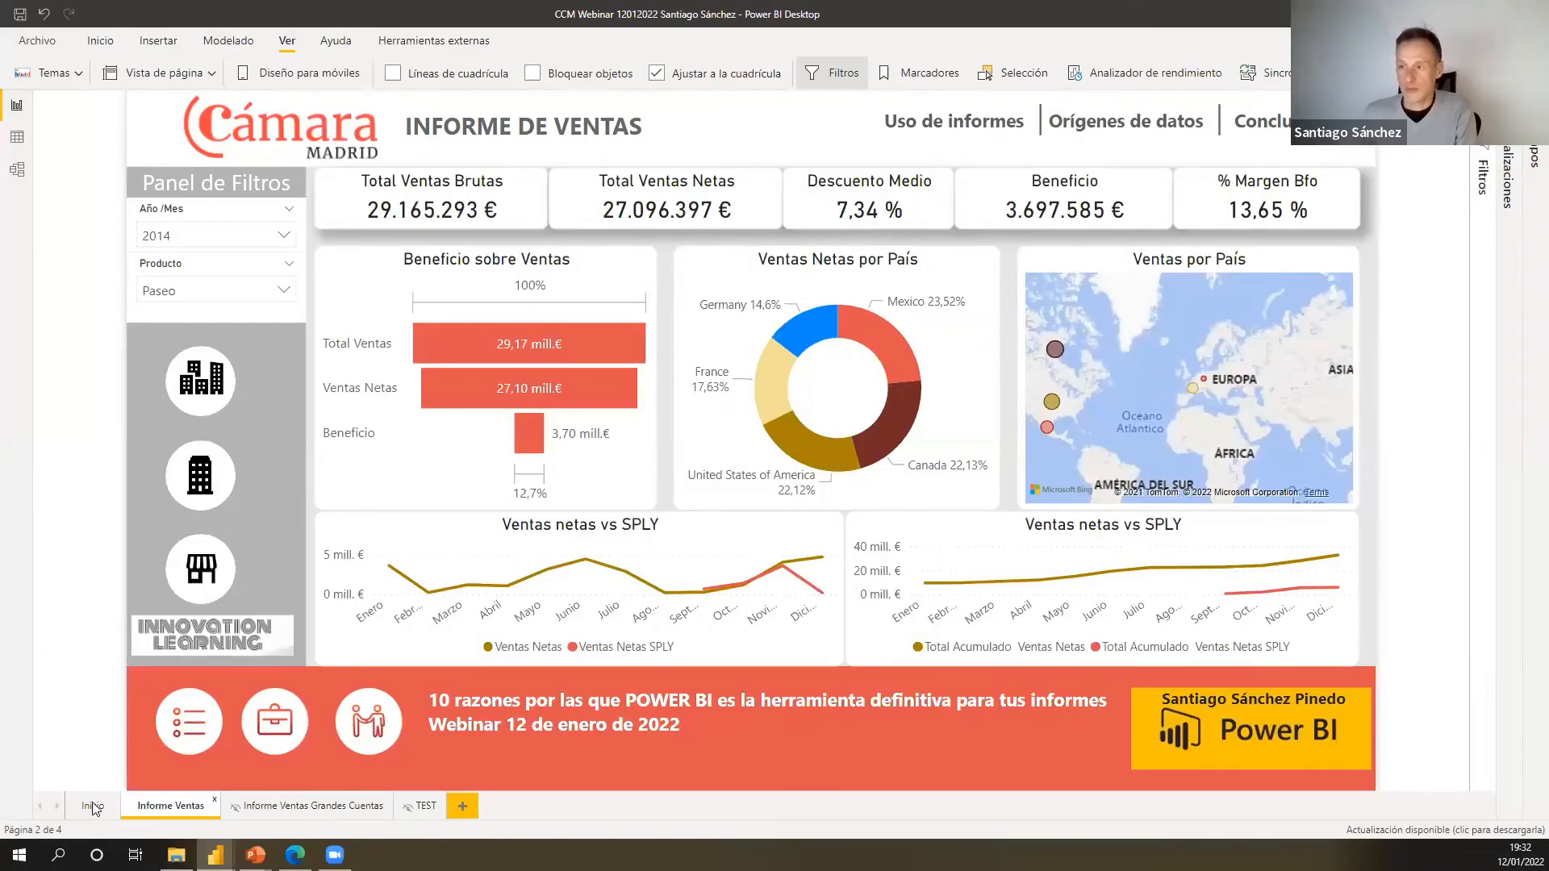
click(92, 806)
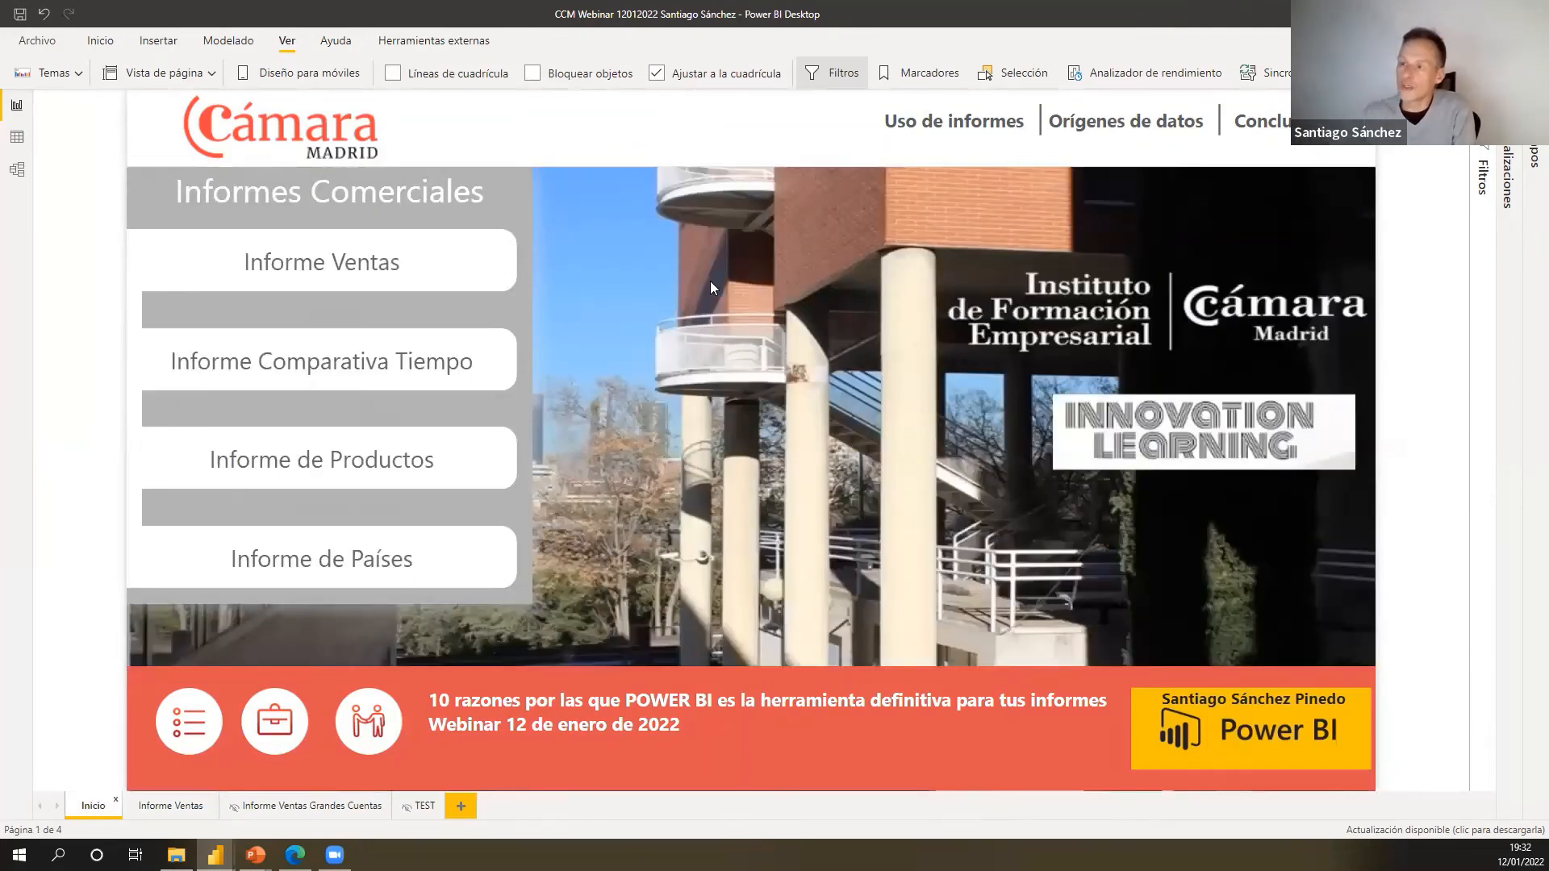
- Switch to the PowerPoint slideshow, look ahead at the 9º RAZÓN slide, and return to the 8º RAZÓN slide on tablet and mobile views
key(alt+Tab)
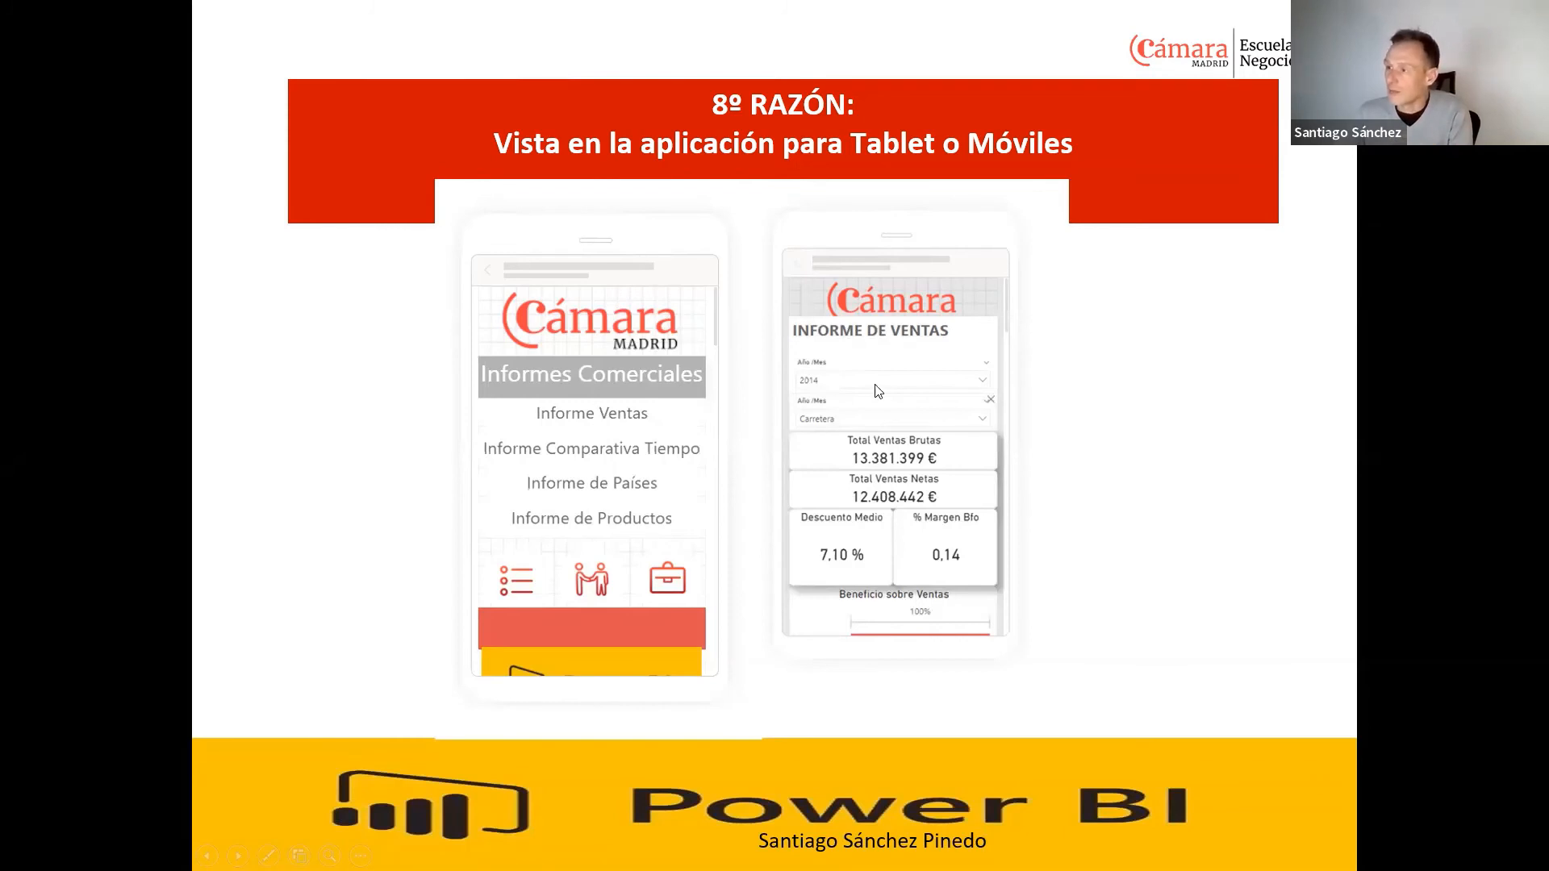
scroll(923, 465, down, 1)
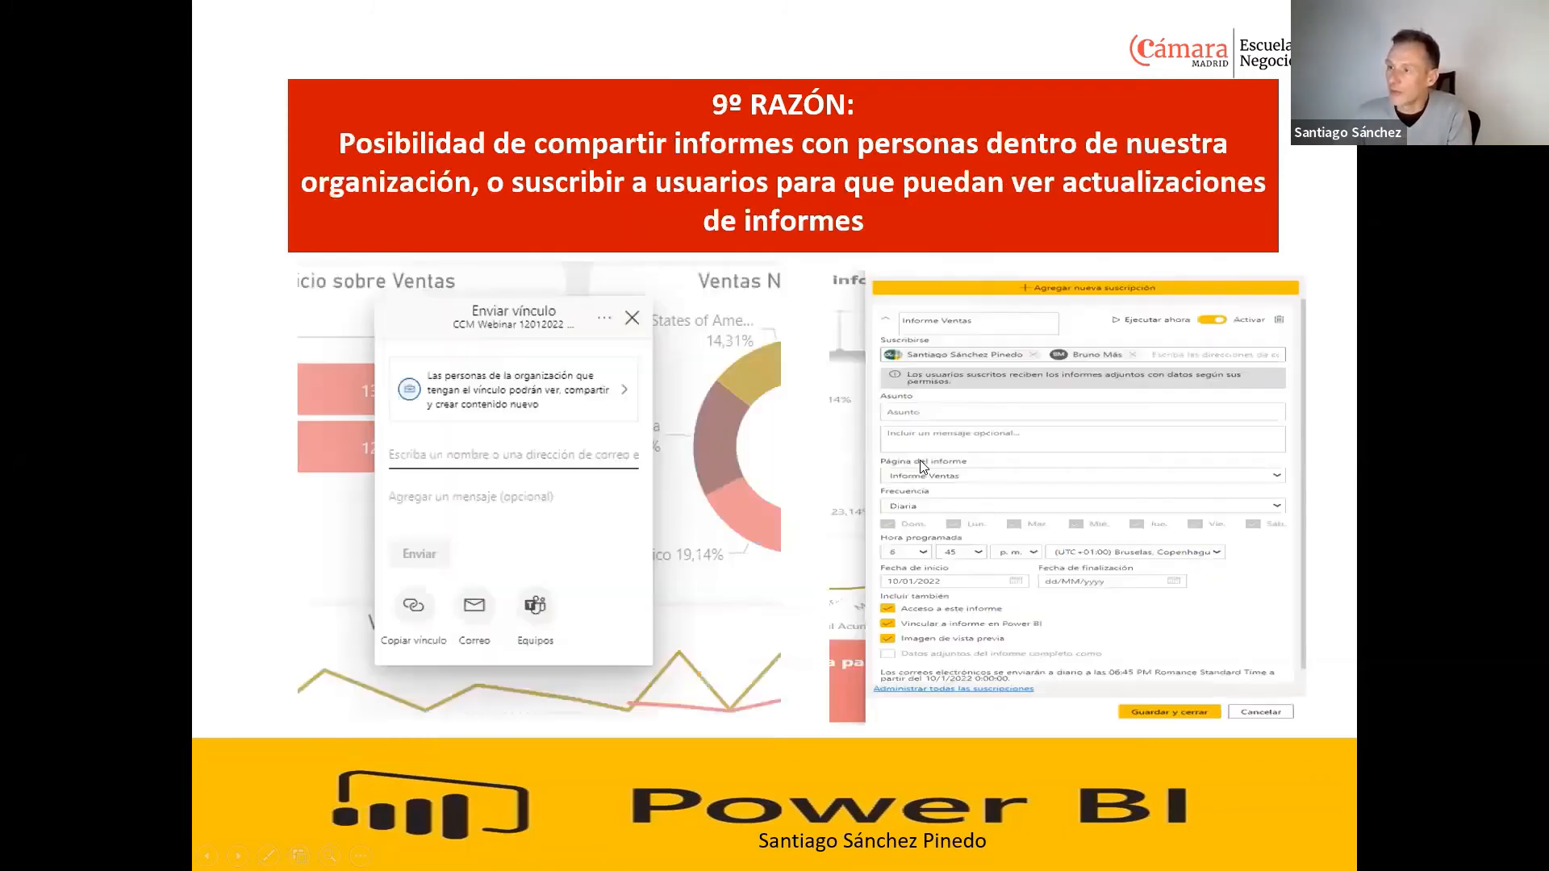
scroll(871, 470, up, 2)
scroll(872, 470, down, 1)
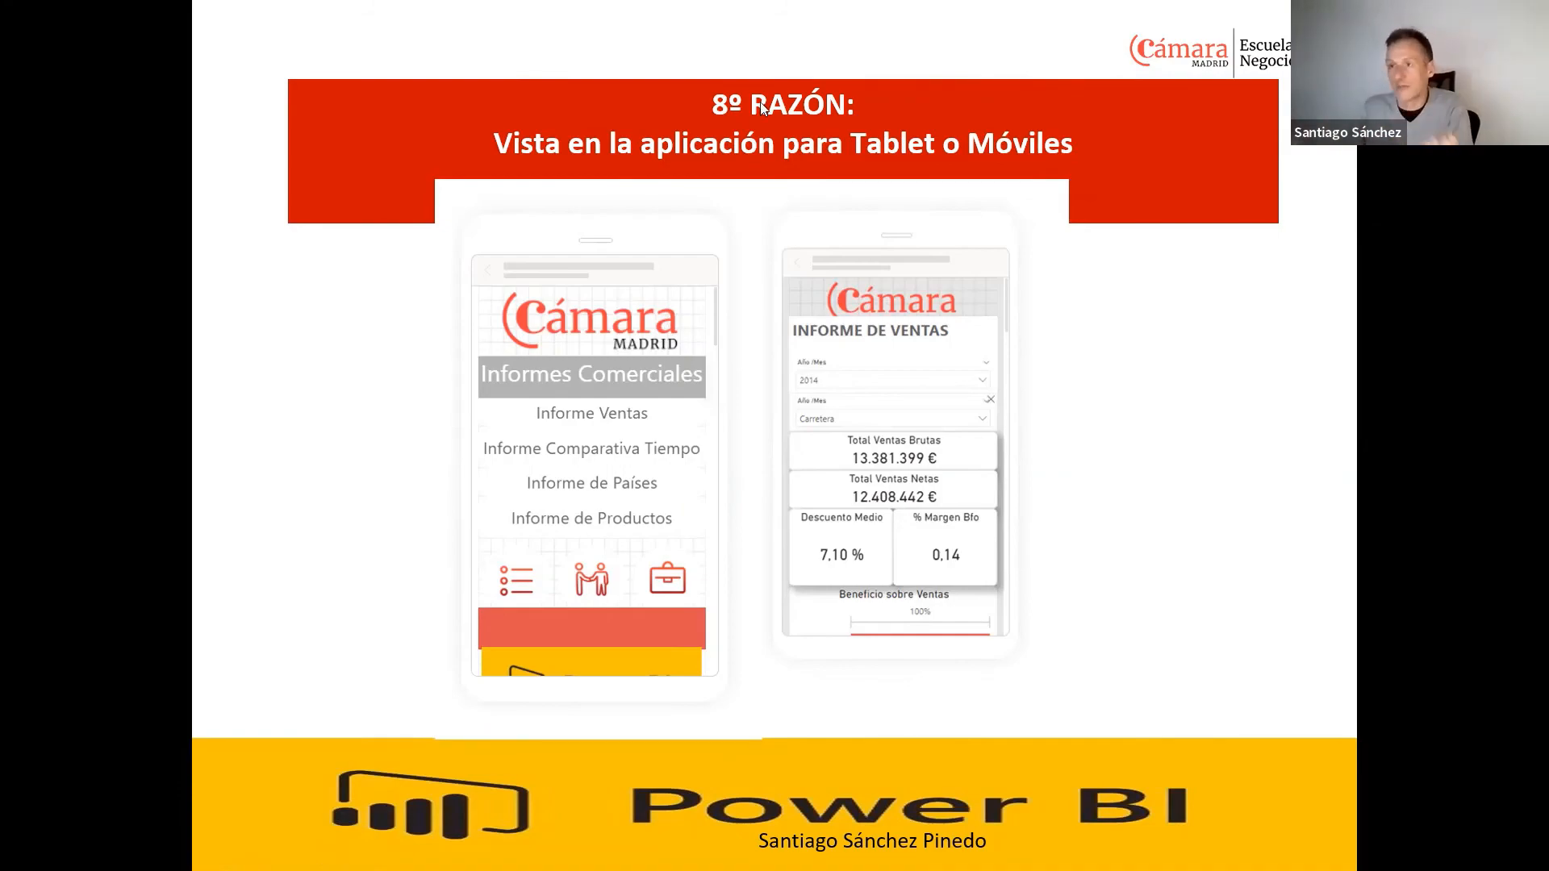
- Show the mobile layout of the Inicio page in Power BI Desktop, and return to the PowerPoint slideshow at the 9º RAZÓN slide
key(alt+Tab)
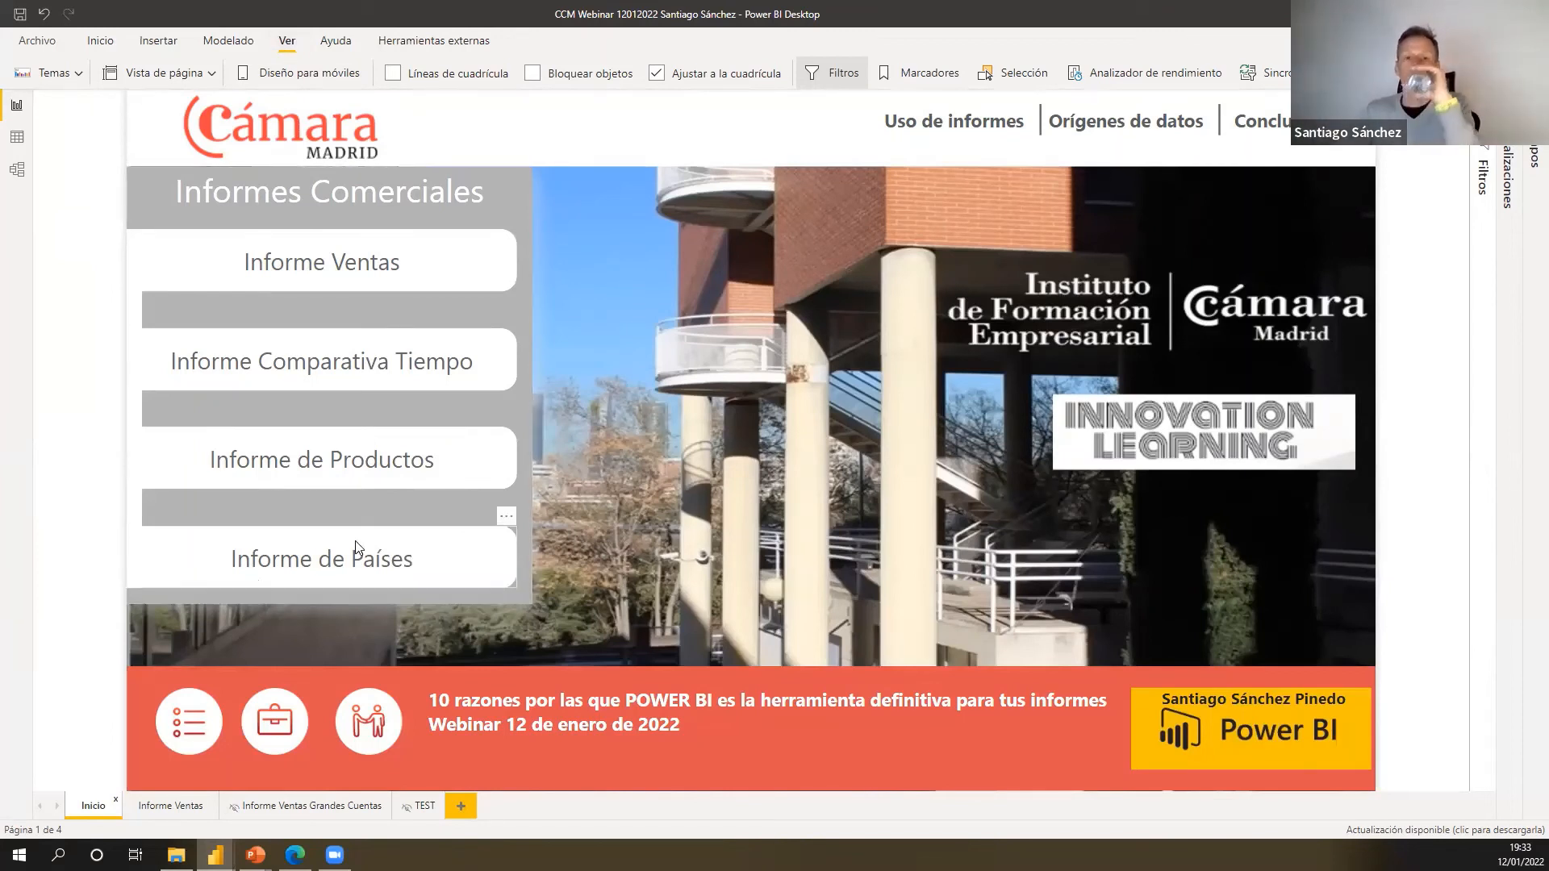
click(326, 74)
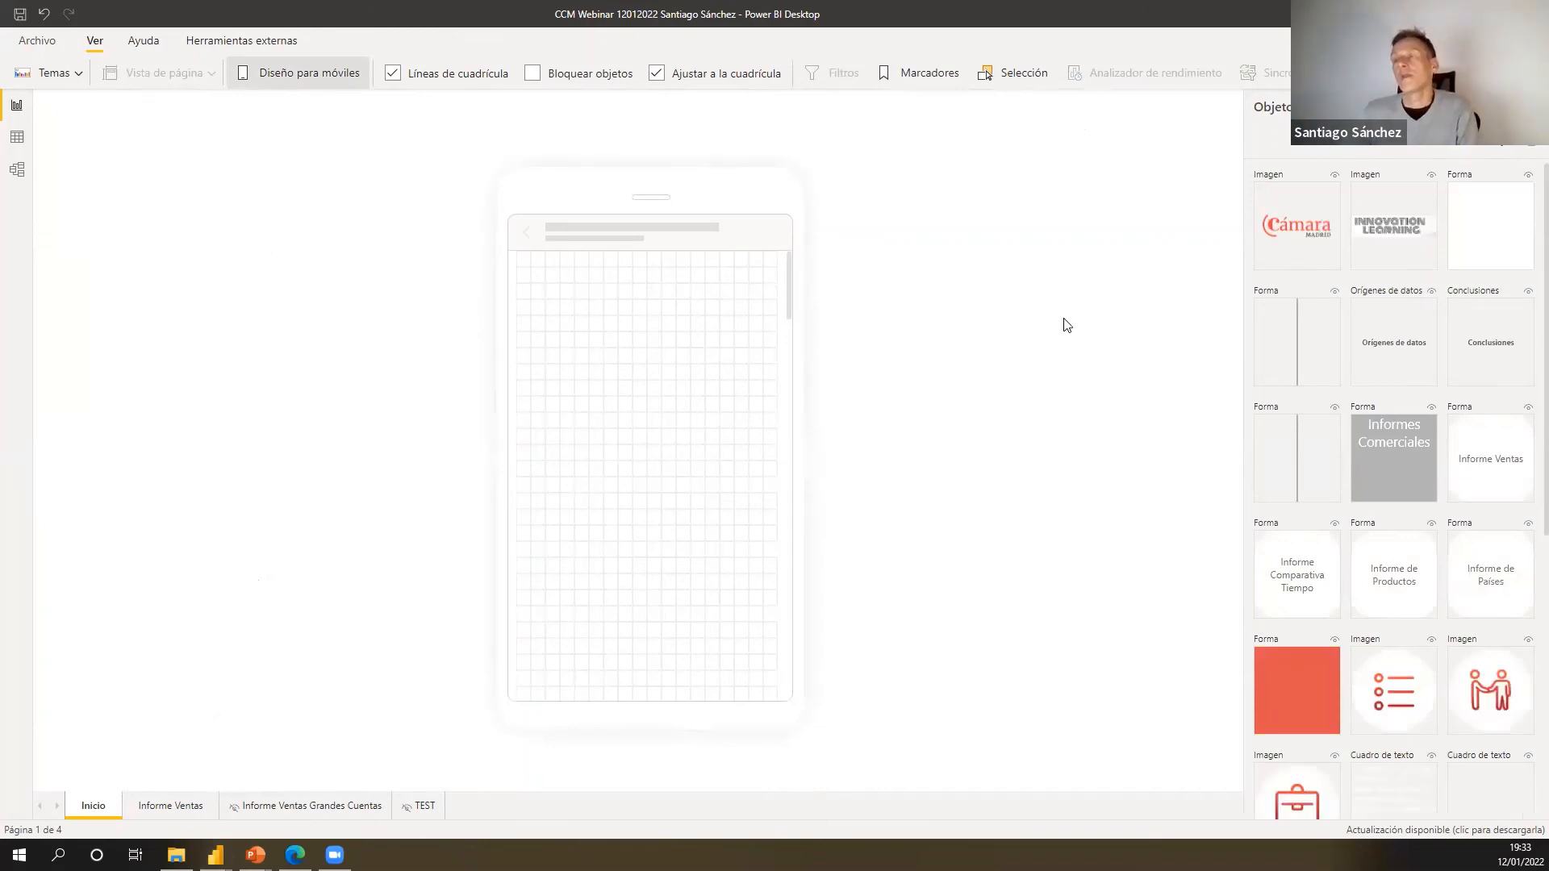
key(alt+Tab)
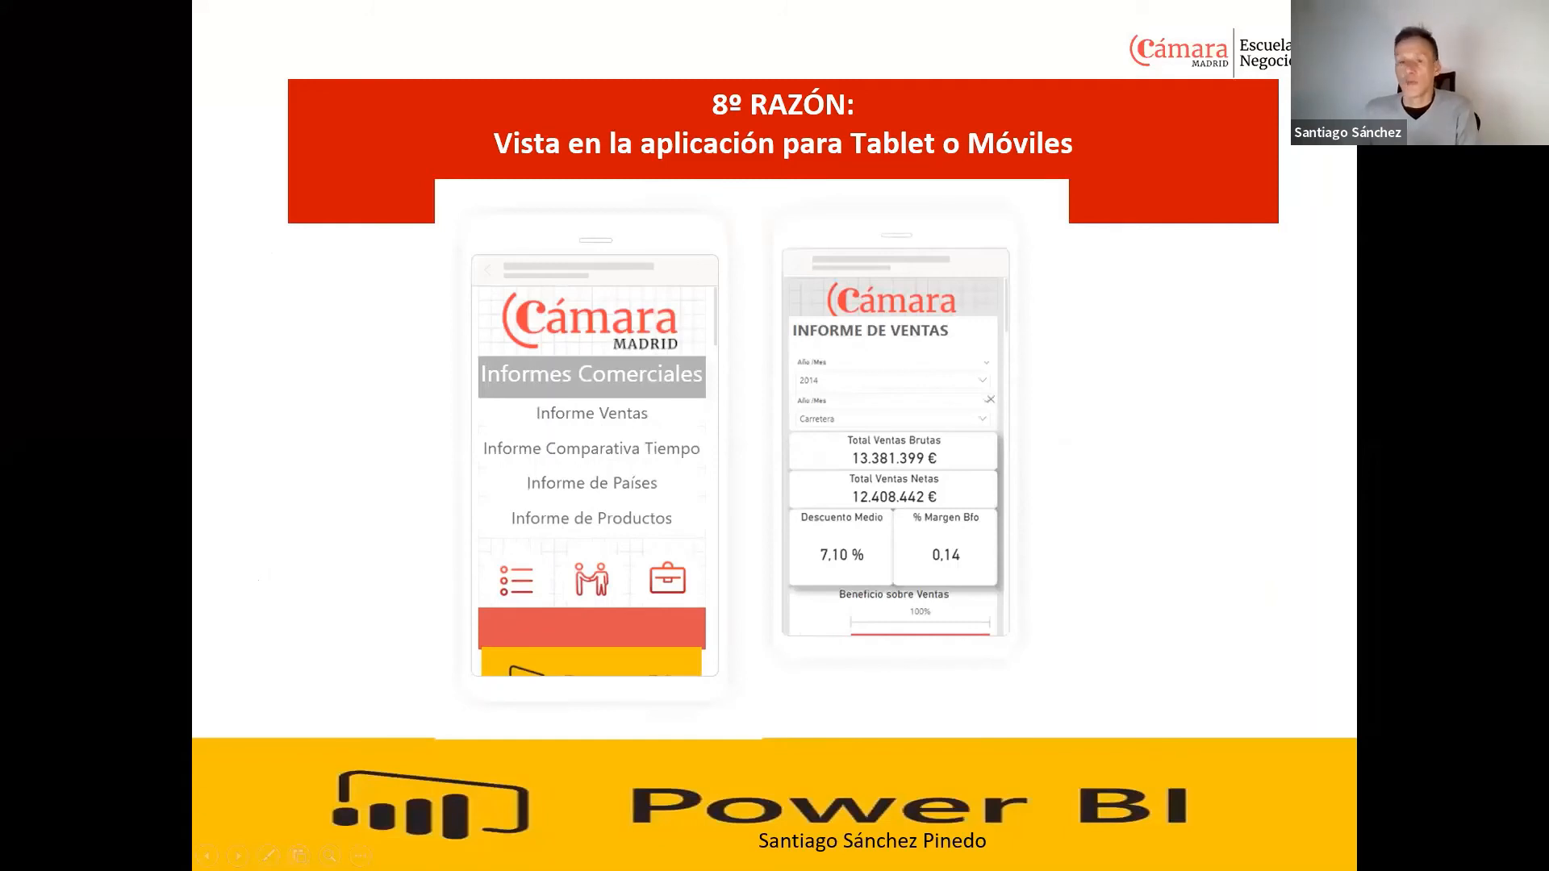
key(Right)
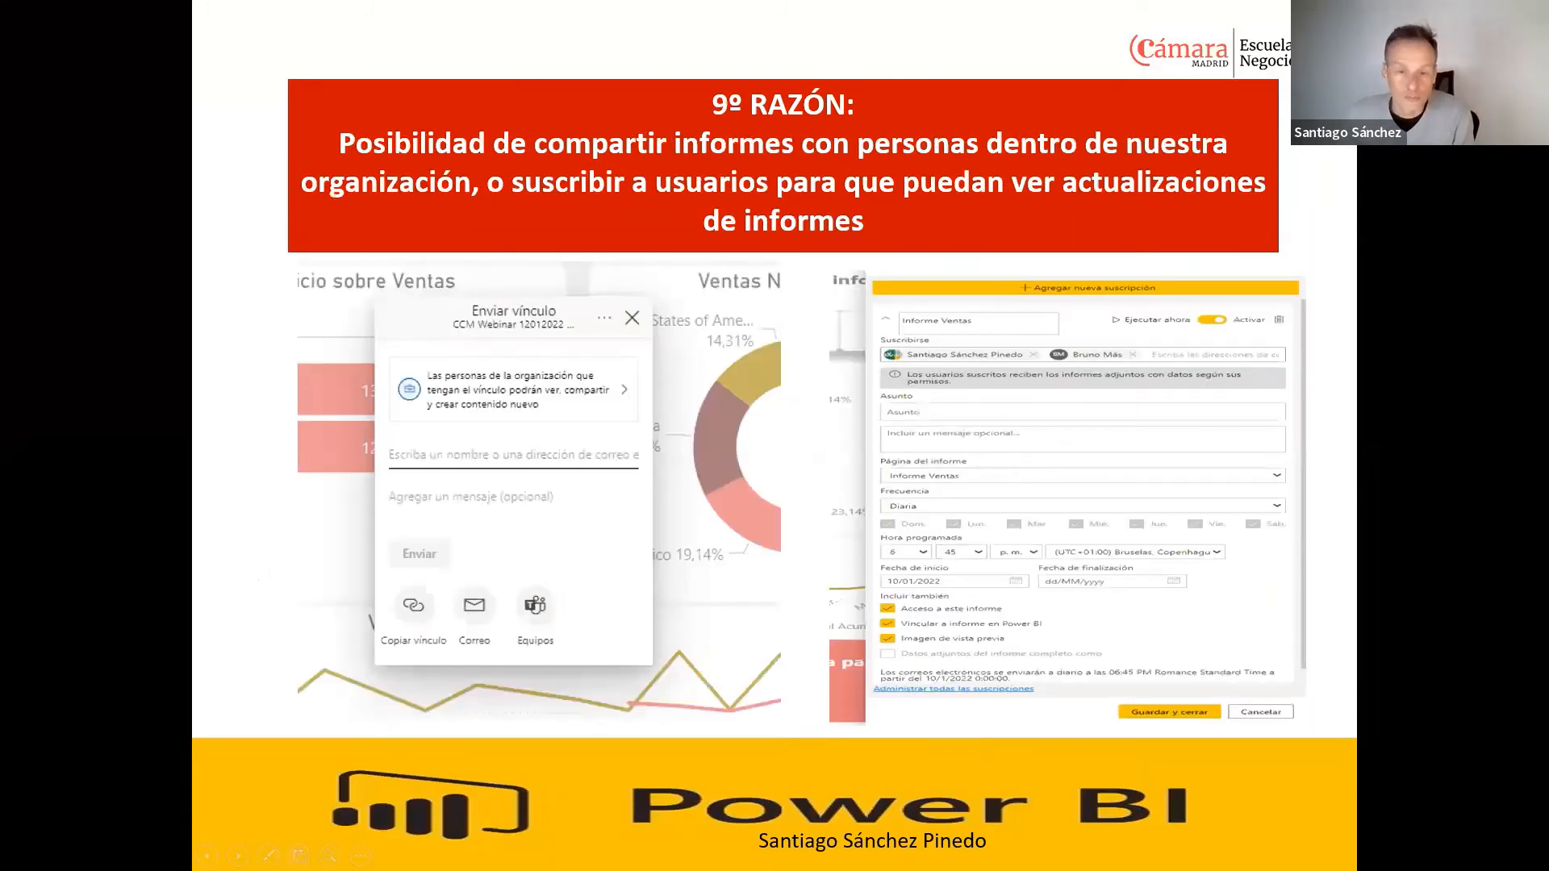